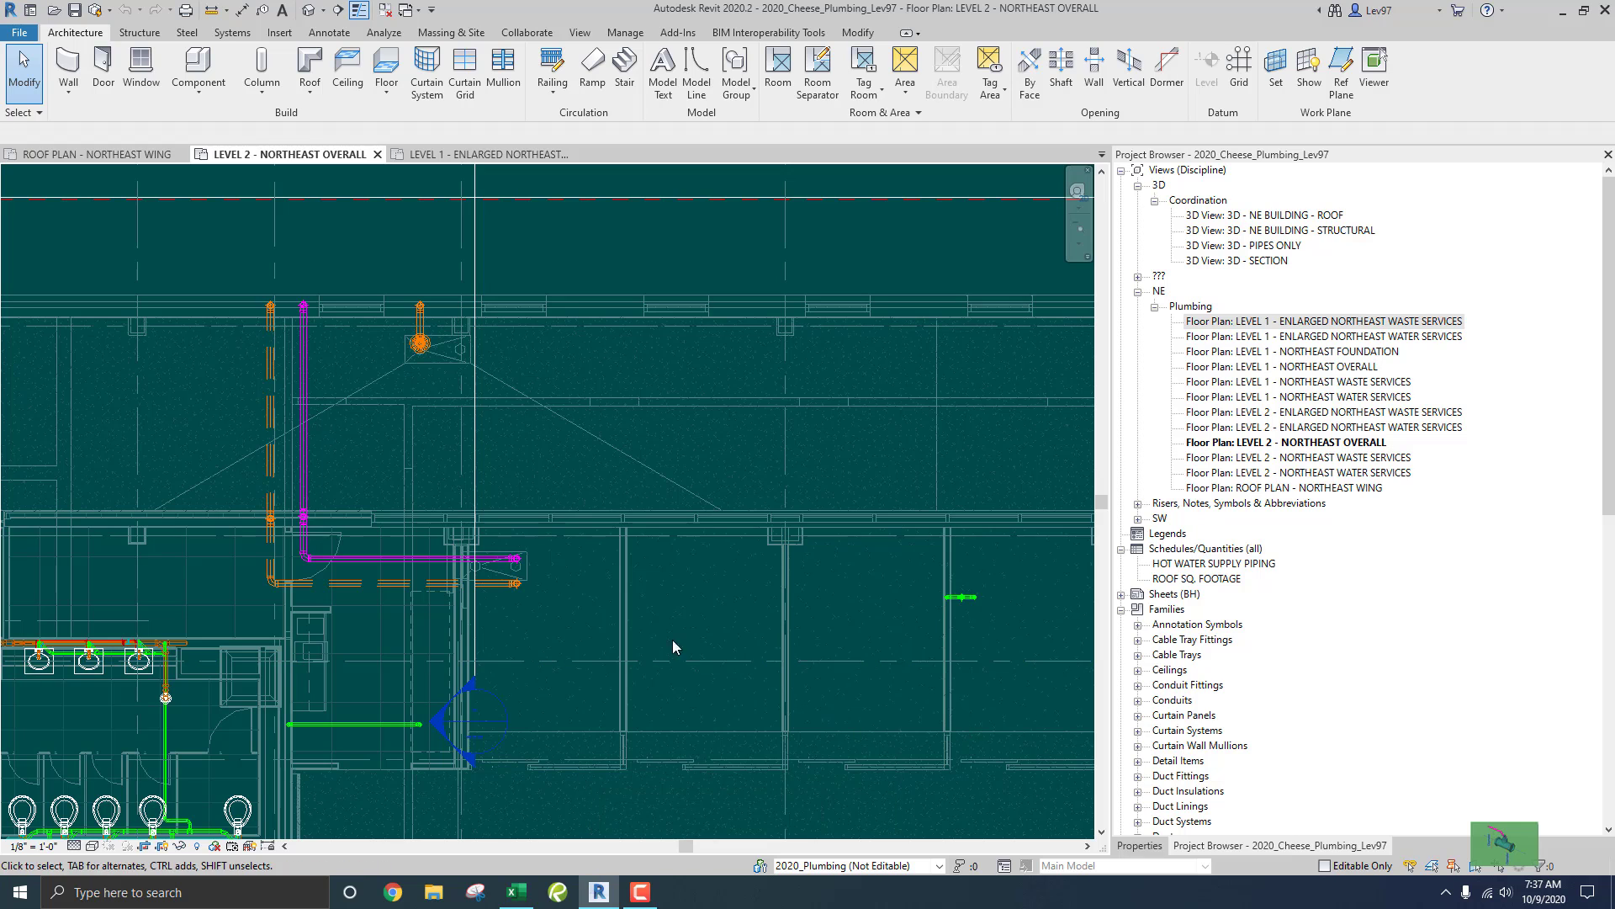
Examine the storm drain piping and the planter's roof drain across the Level 1 enlarged waste, roof and Level 2 overall plans.
{"action": "middle_click_drag", "start_coordinate": [649, 448], "coordinate": [737, 508]}
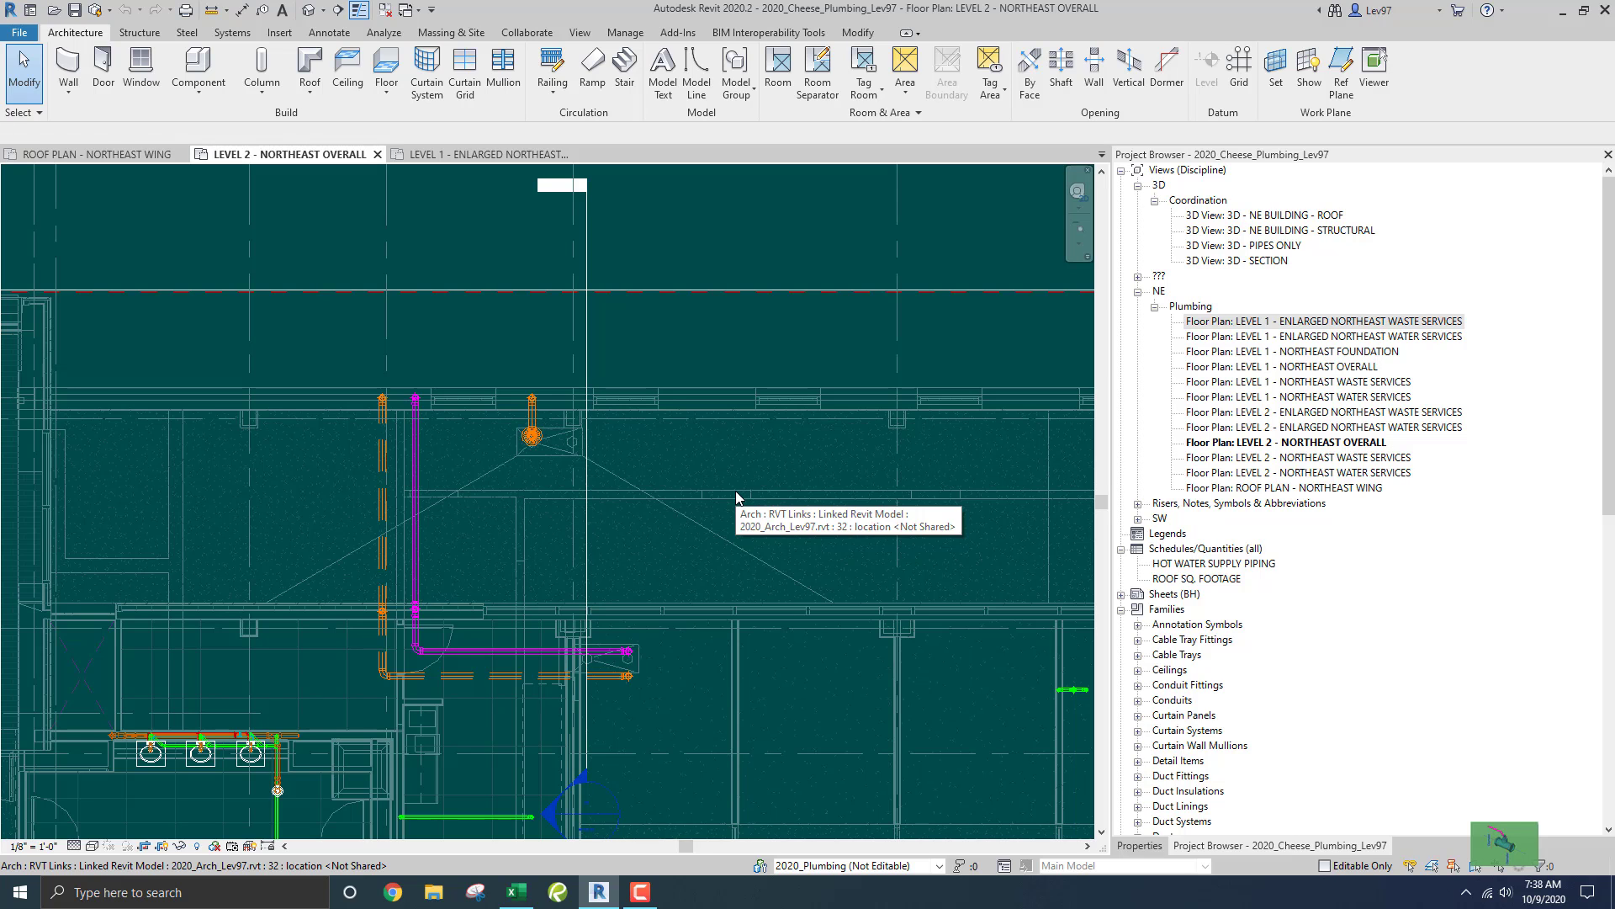
{"action": "left_click", "coordinate": [473, 154]}
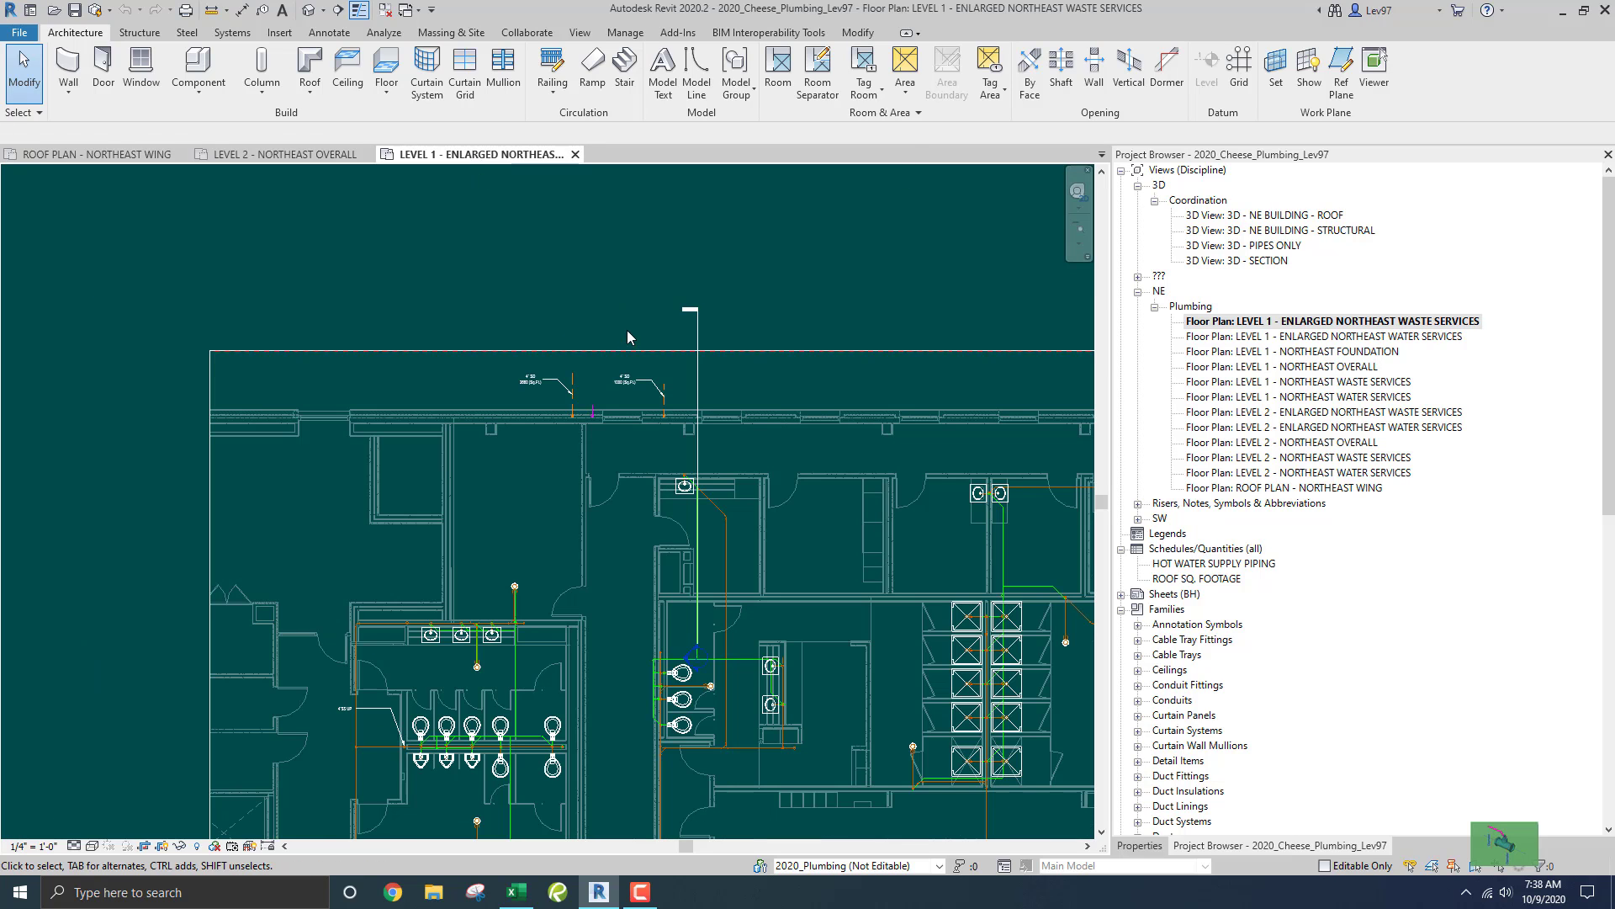
{"action": "scroll", "coordinate": [629, 398], "scroll_direction": "up", "scroll_amount": 5}
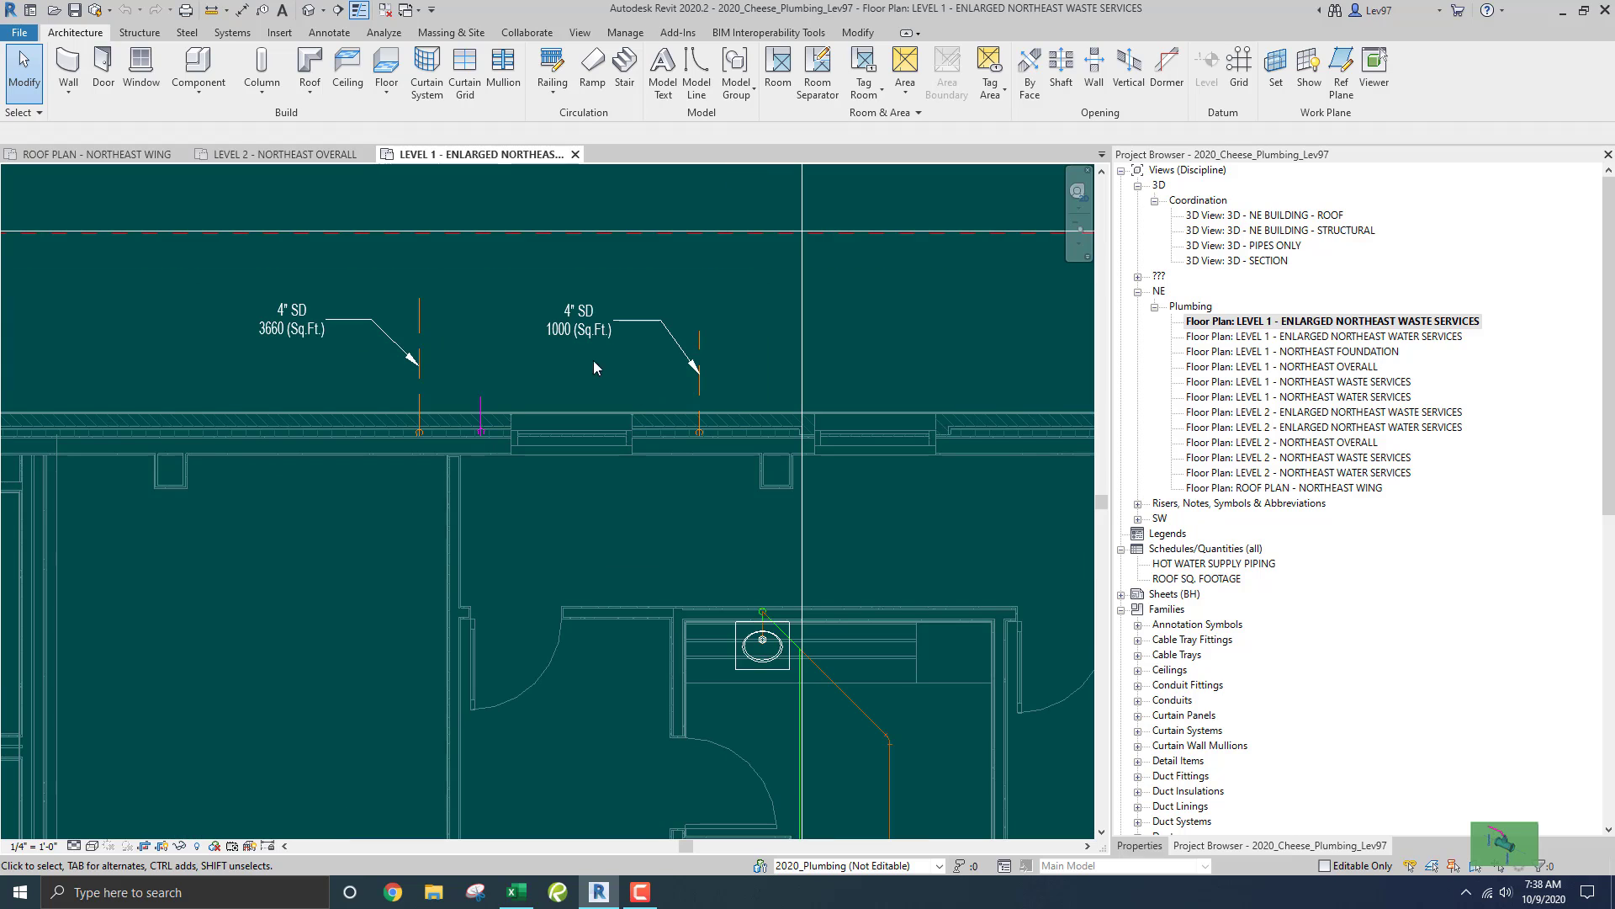
{"action": "middle_click_drag", "start_coordinate": [653, 380], "coordinate": [566, 383]}
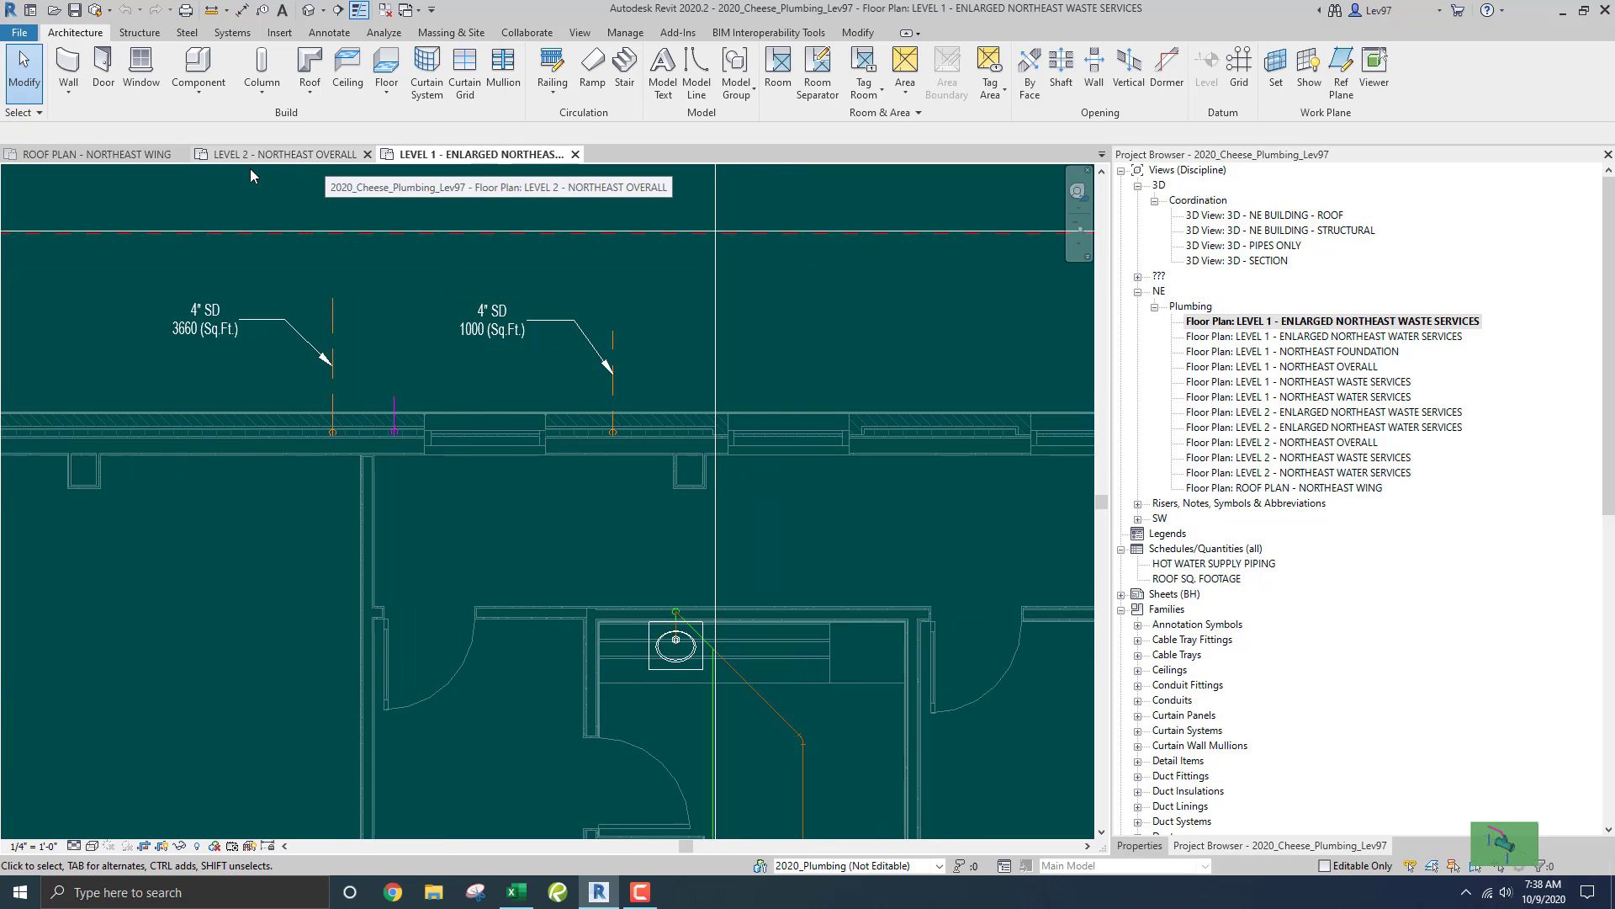
{"action": "left_click", "coordinate": [100, 153]}
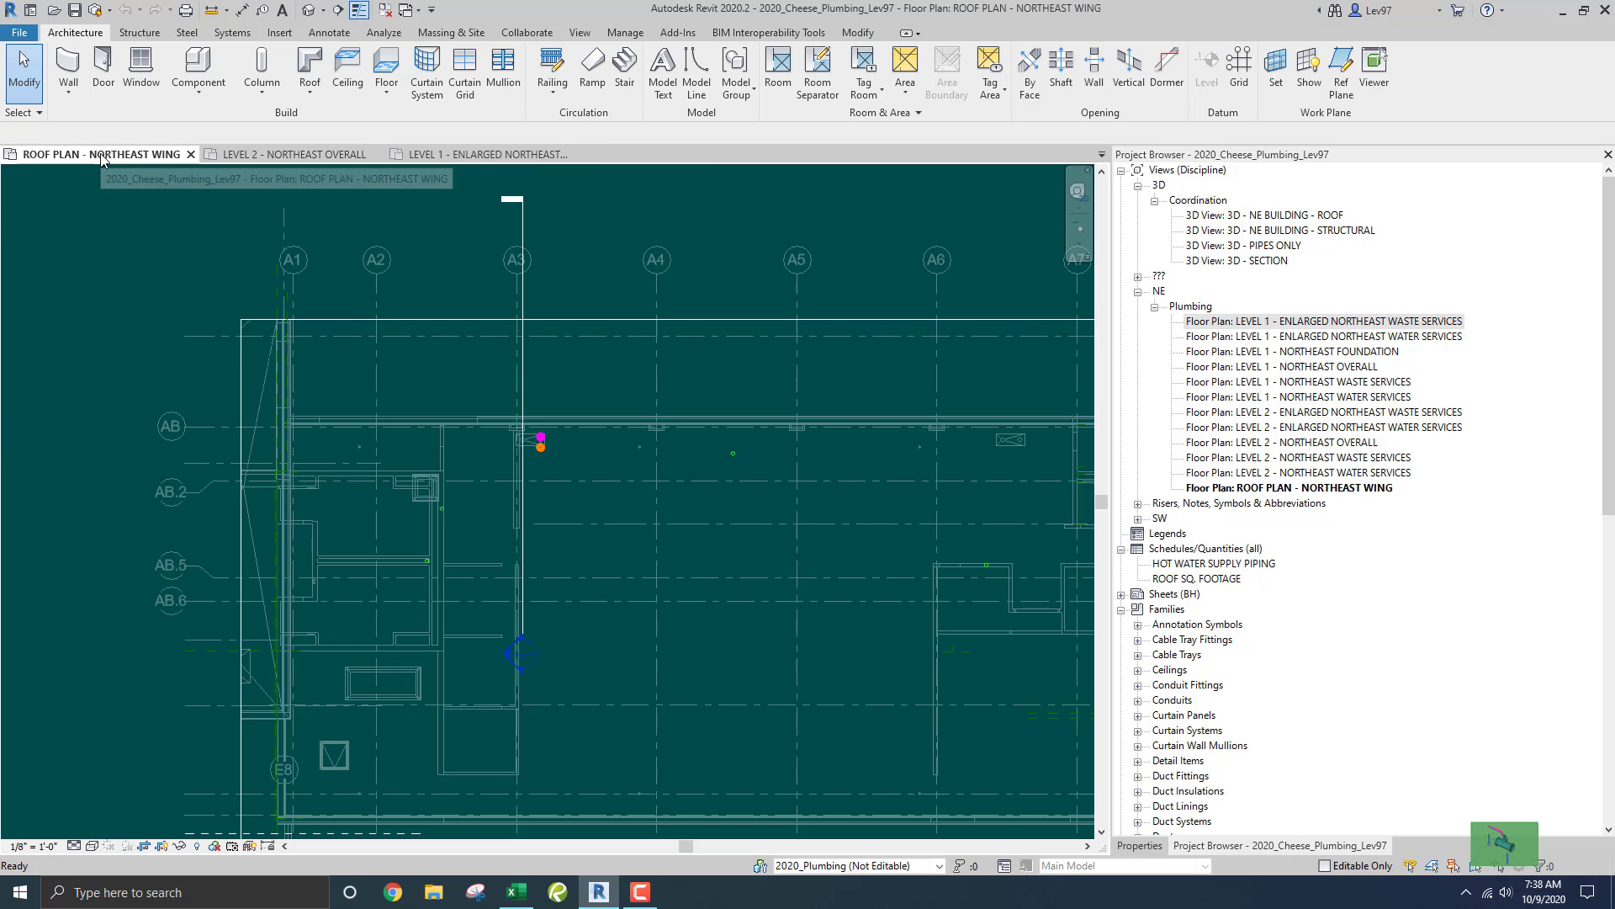
{"action": "left_click", "coordinate": [309, 156]}
{"action": "scroll", "coordinate": [503, 370], "scroll_direction": "up", "scroll_amount": 2}
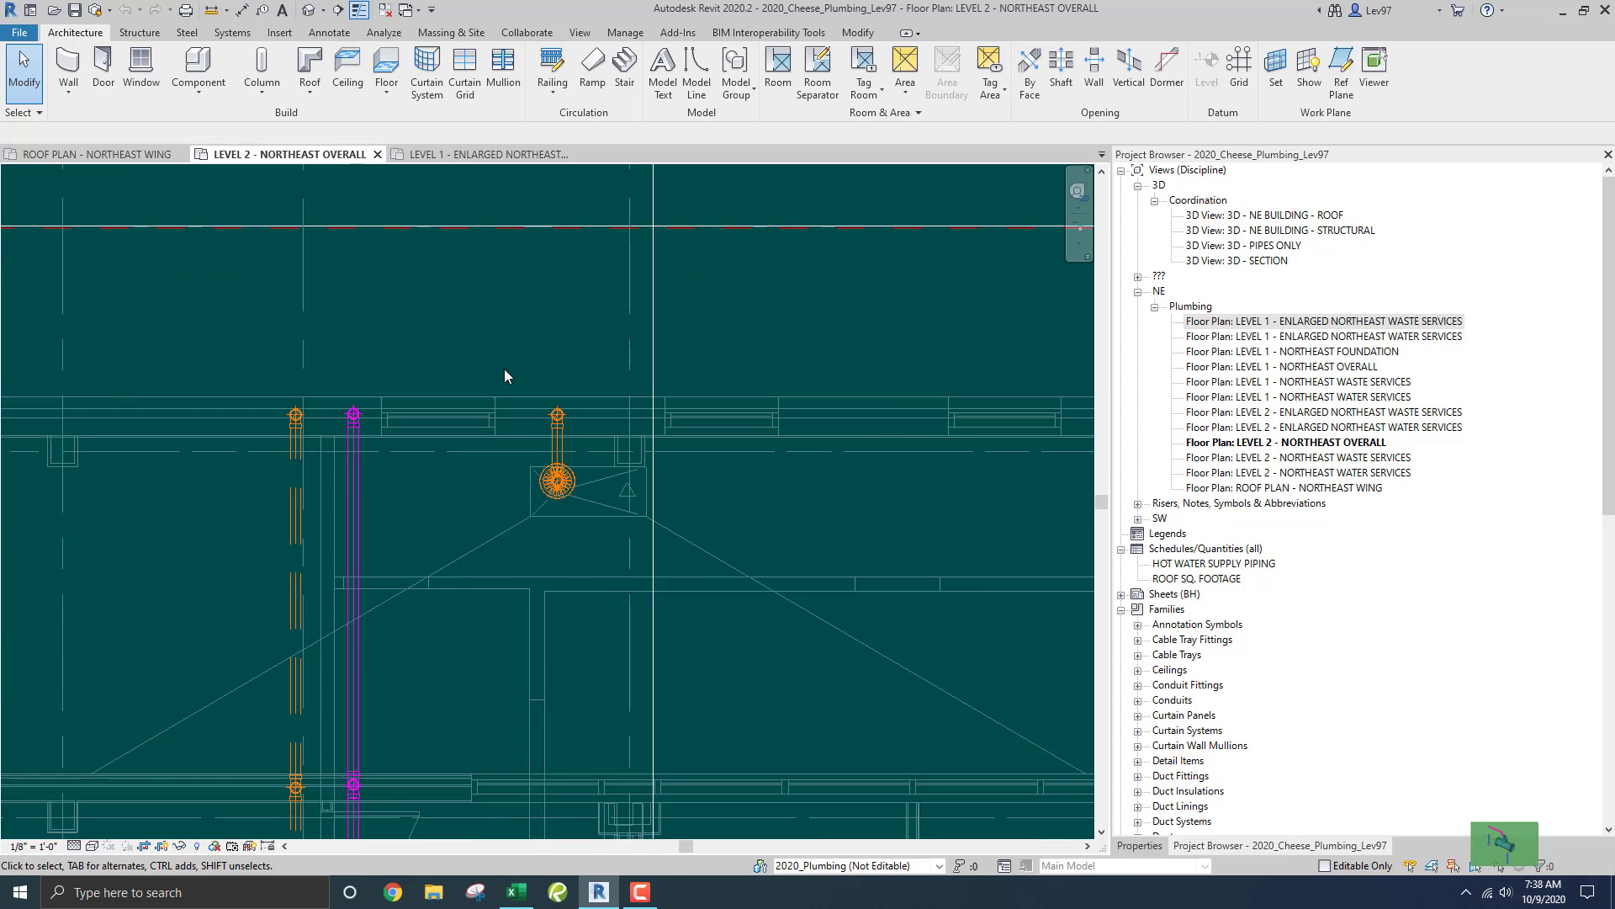
{"action": "middle_click_drag", "start_coordinate": [511, 372], "coordinate": [483, 171]}
{"action": "middle_click_drag", "start_coordinate": [530, 547], "coordinate": [563, 628]}
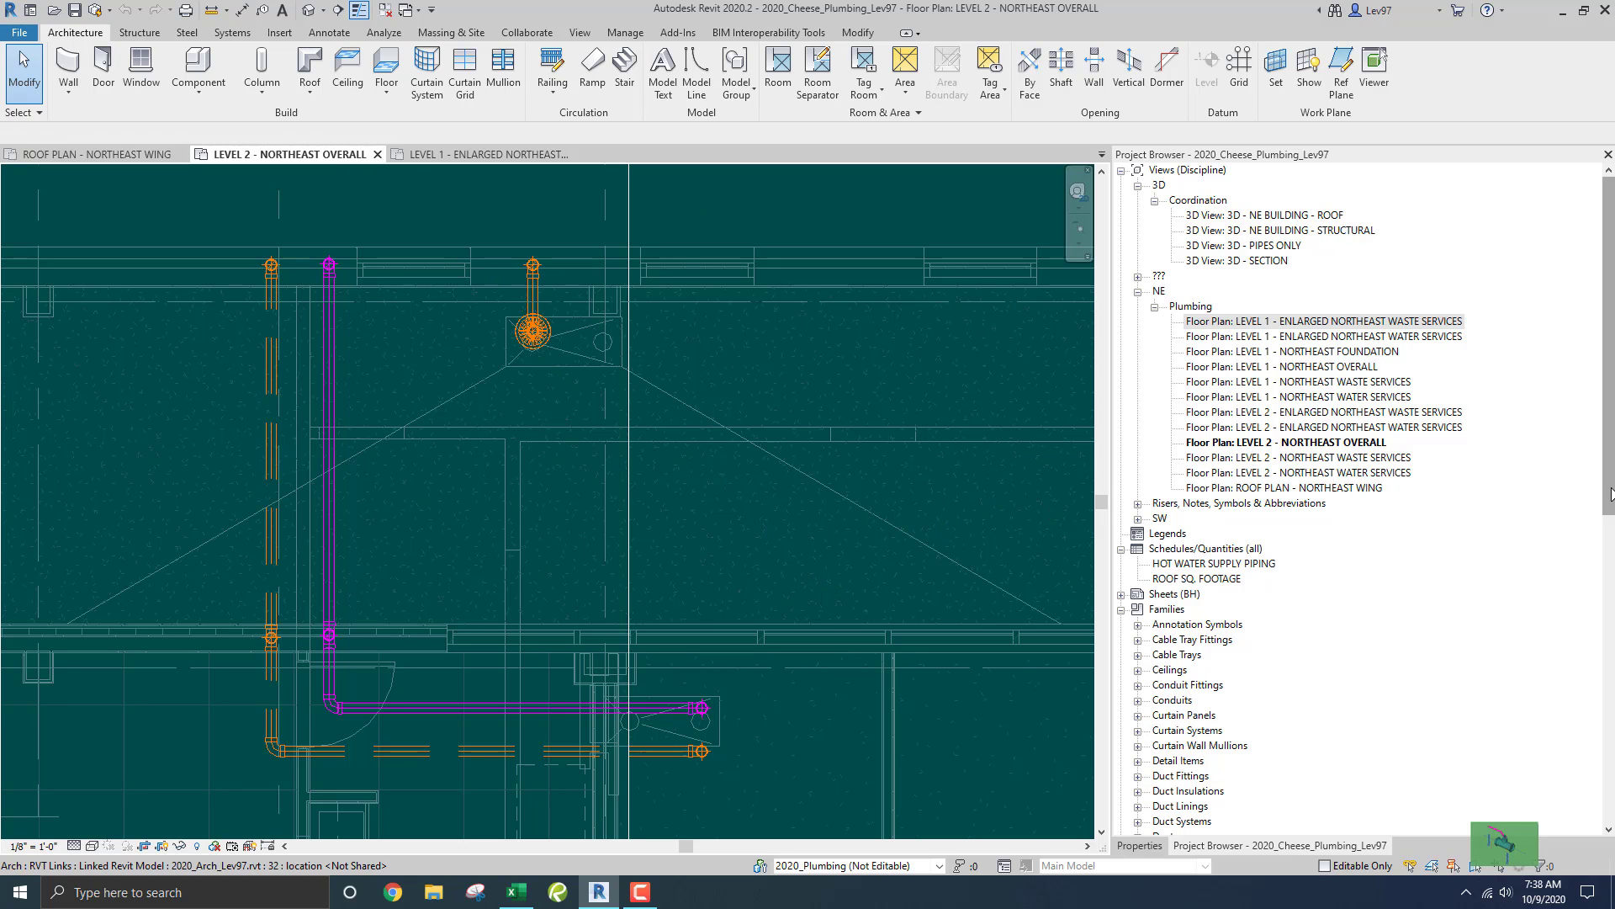
Locate the roof drain family types in the project and inspect the properties of the existing planter roof drain.
{"action": "left_click_drag", "start_coordinate": [1605, 486], "coordinate": [1605, 671]}
{"action": "scroll", "coordinate": [1364, 656], "scroll_direction": "down", "scroll_amount": 5}
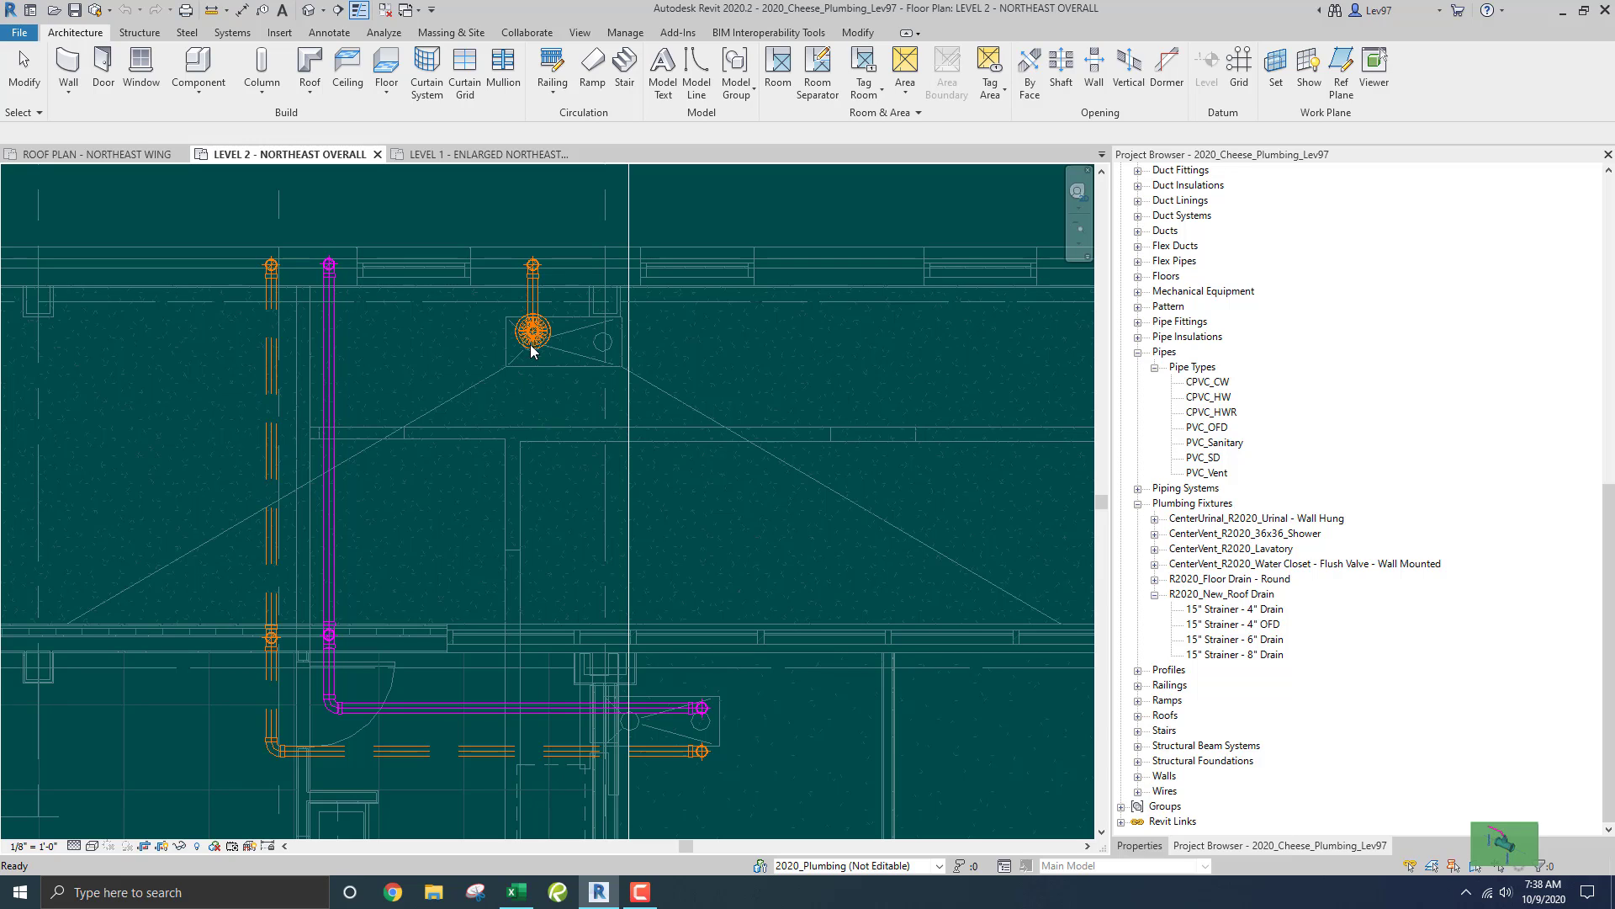
{"action": "key", "text": "Escape"}
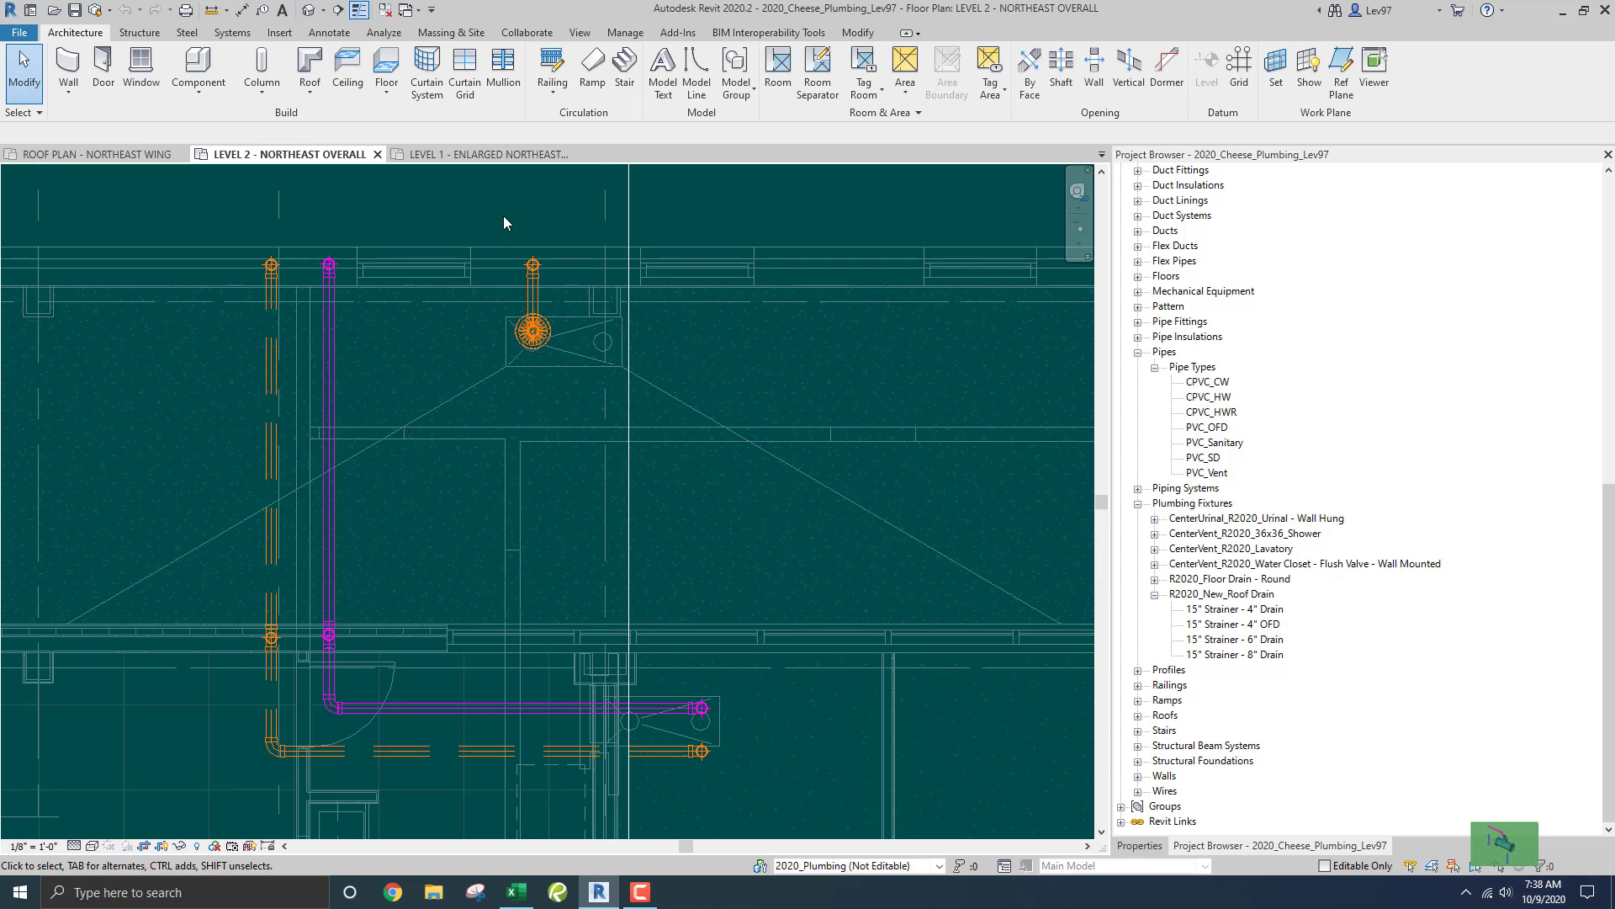
{"action": "left_click", "coordinate": [535, 337]}
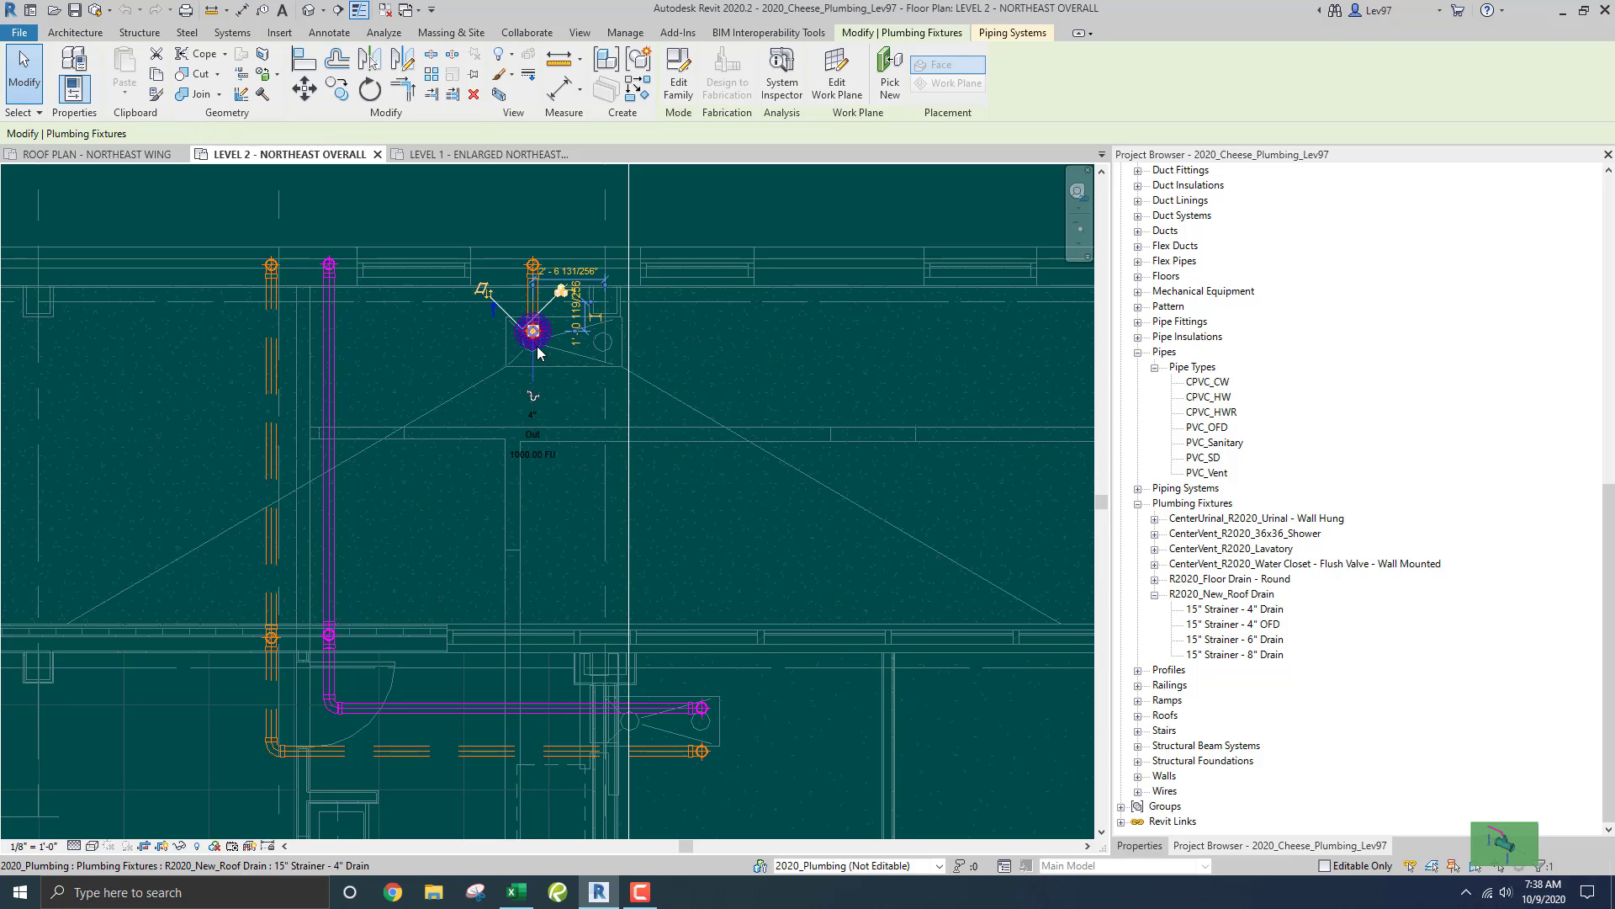
{"action": "left_click", "coordinate": [1132, 848]}
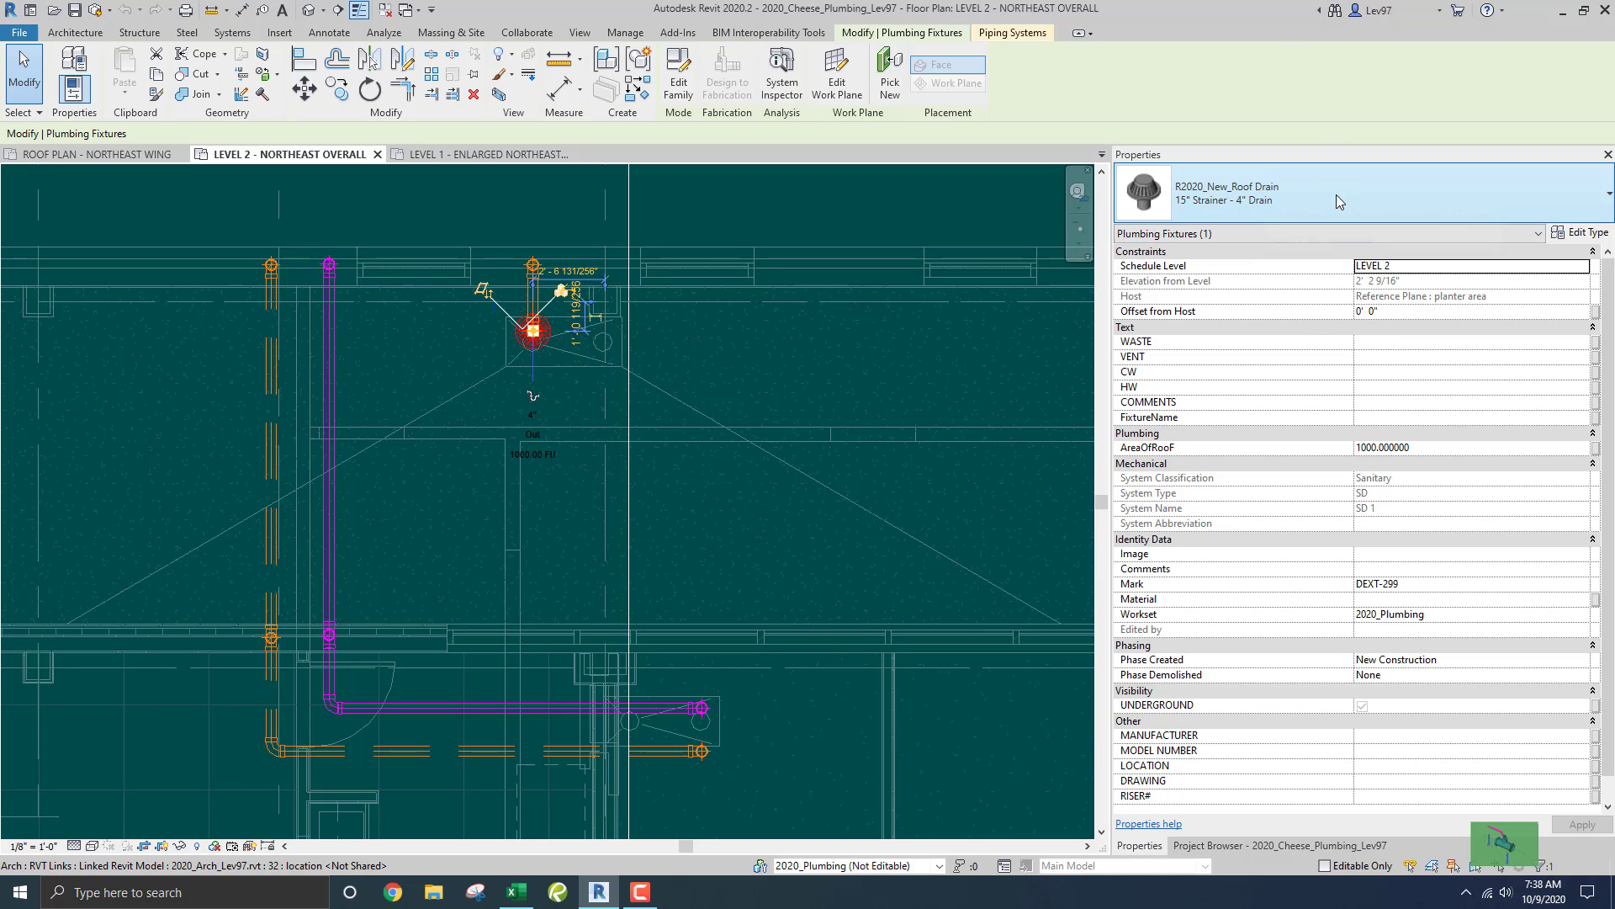
{"action": "left_click", "coordinate": [671, 407]}
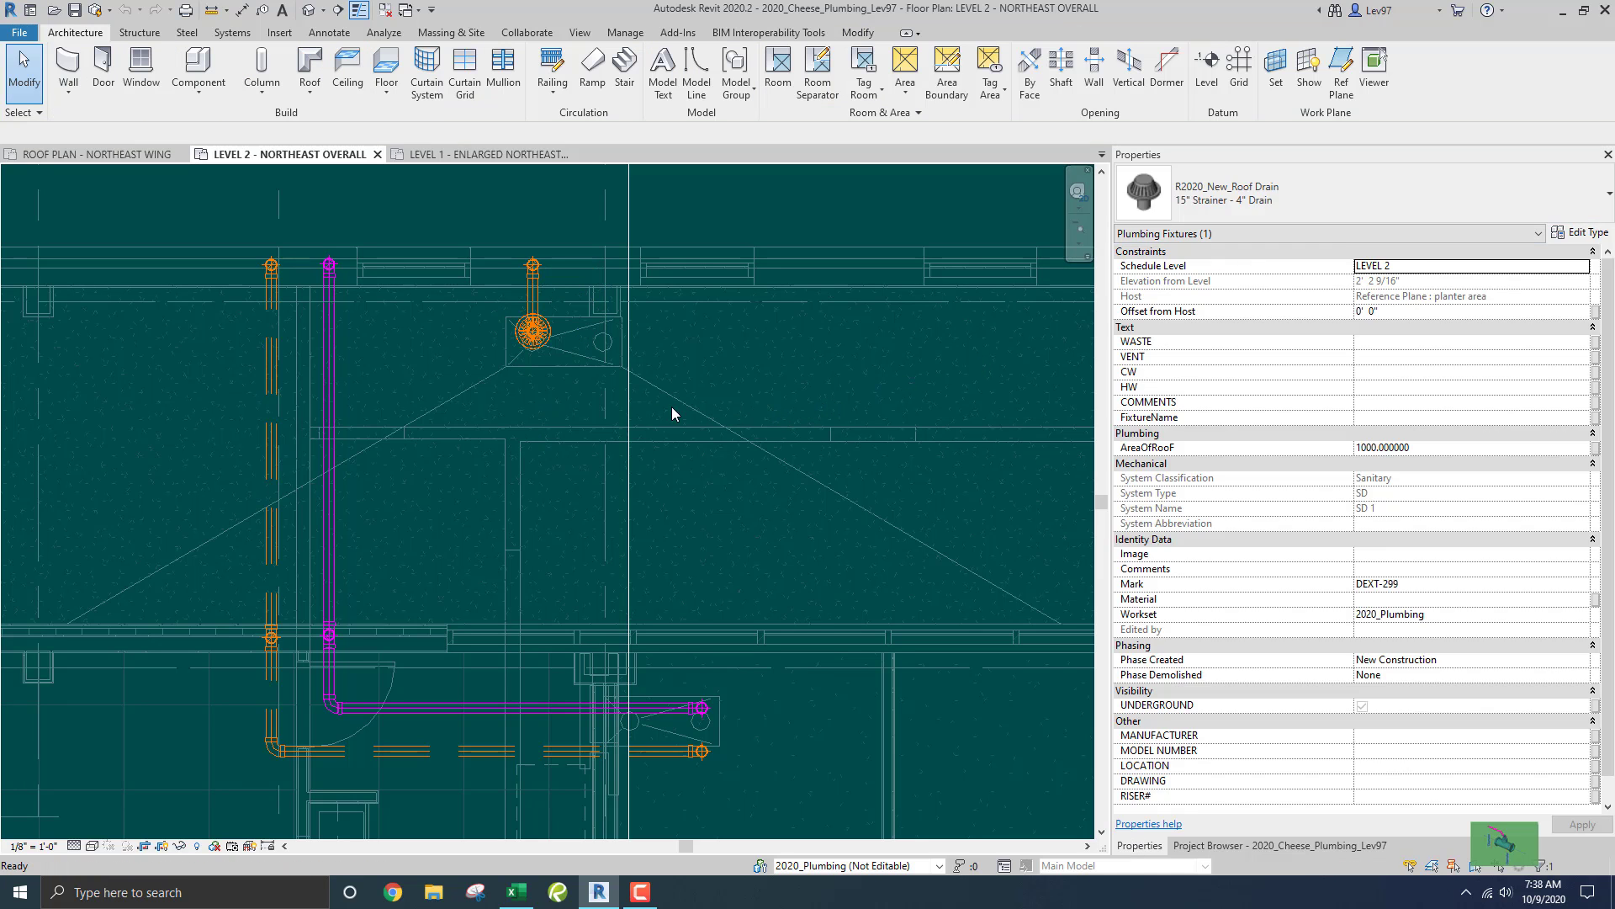
Place a 15" Strainer - 4" OFD roof drain on the Level 2 work plane beside the existing drain in the planter.
{"action": "left_click", "coordinate": [1230, 847]}
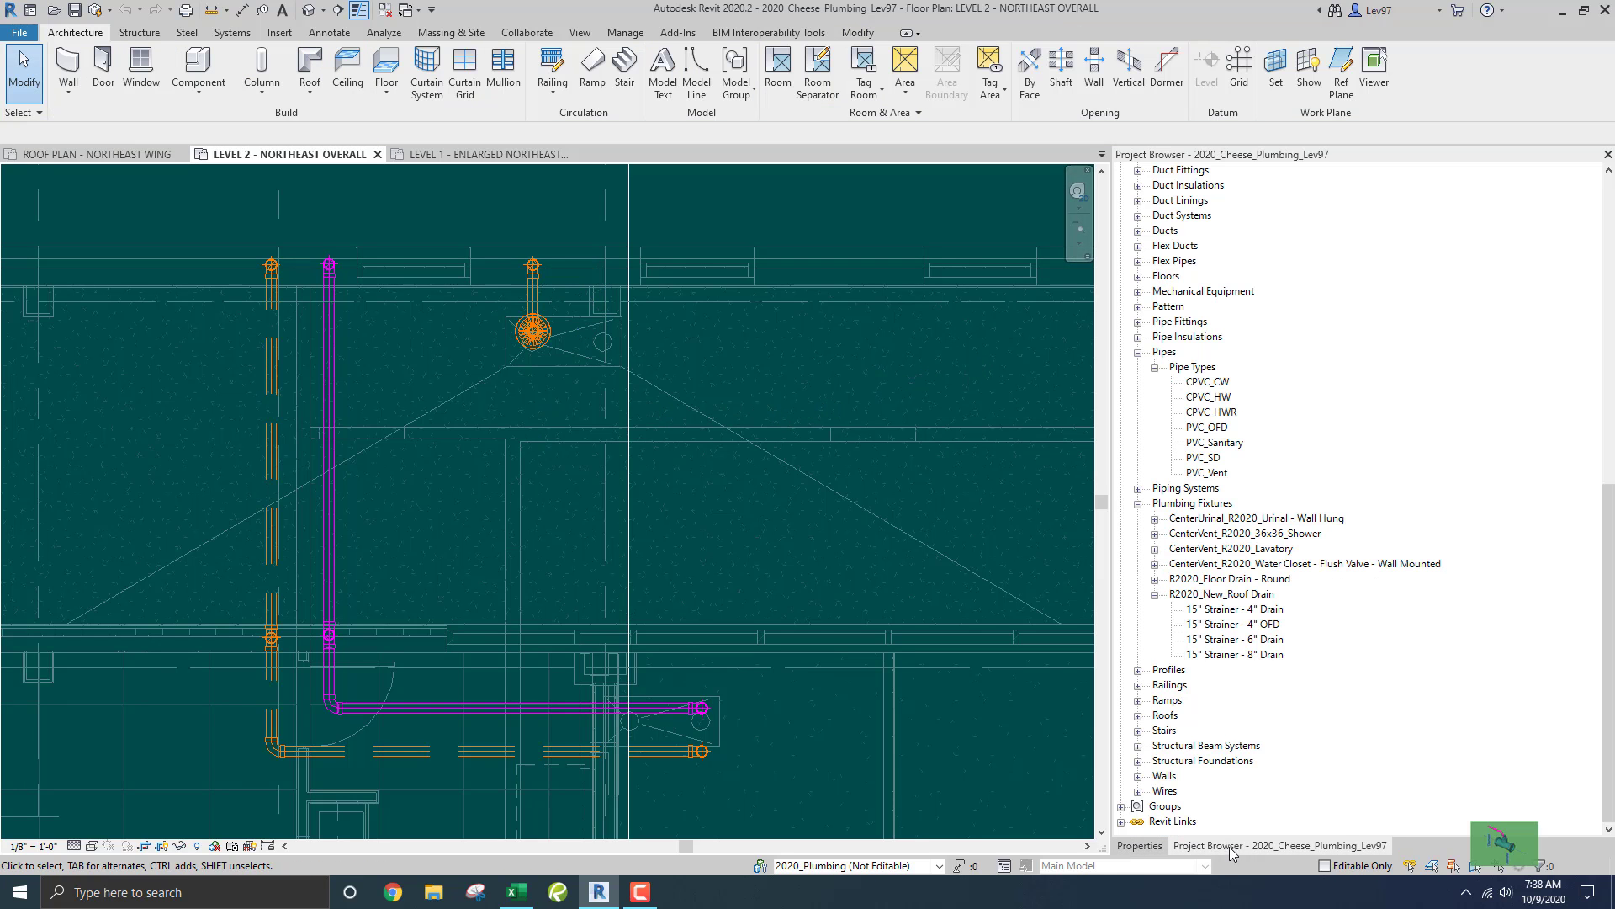
{"action": "left_click", "coordinate": [1238, 628]}
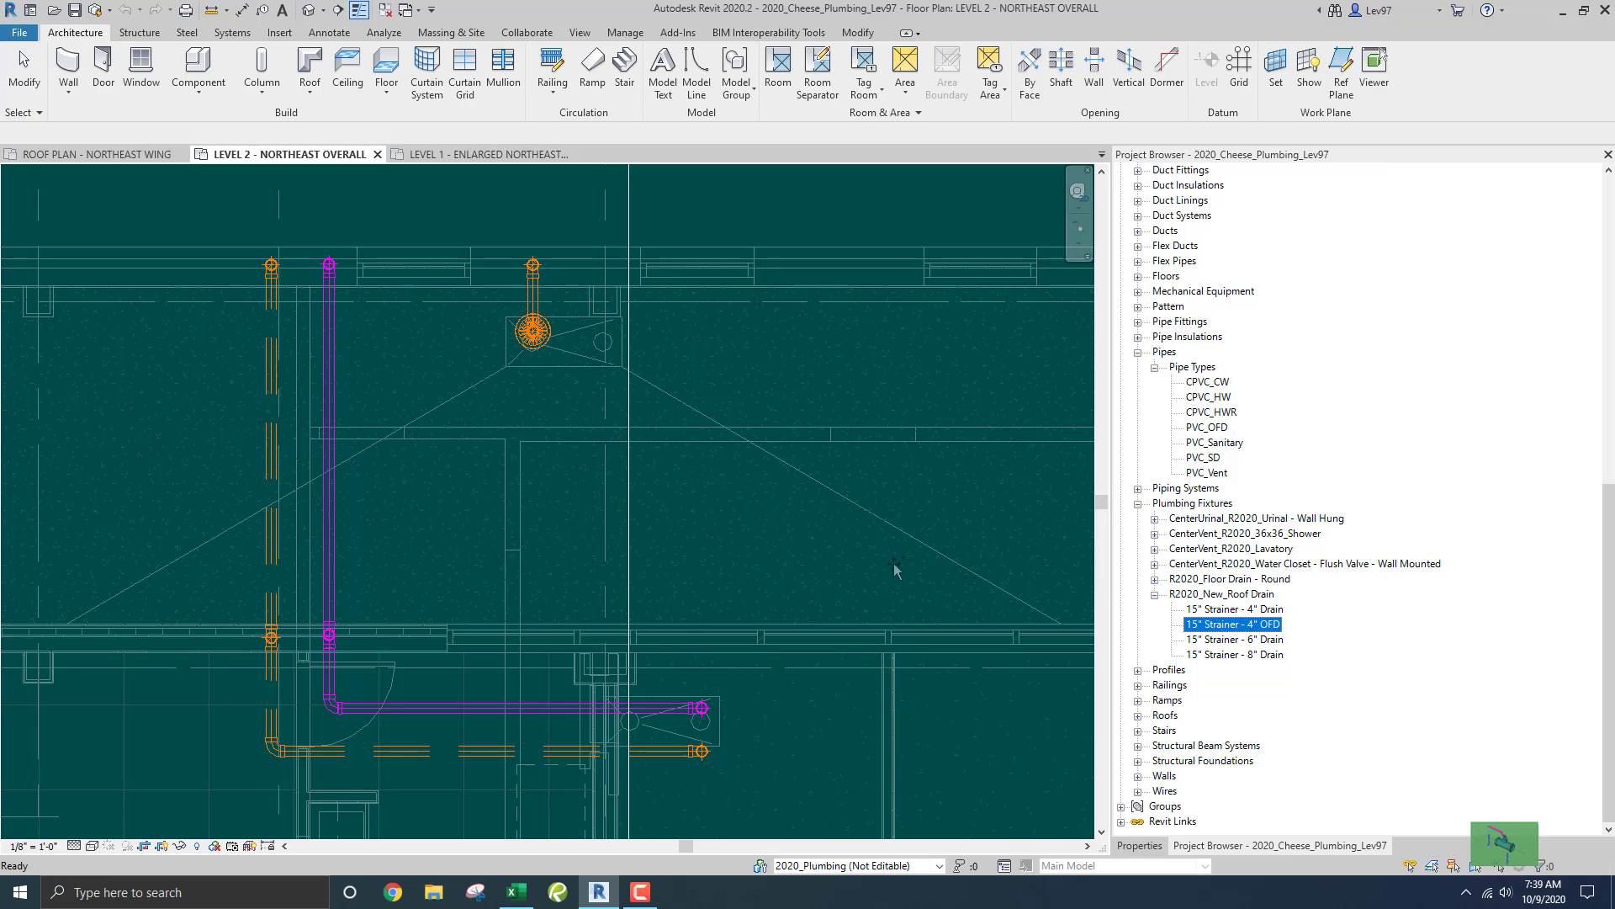
{"action": "left_click_drag", "start_coordinate": [1233, 624], "coordinate": [565, 419]}
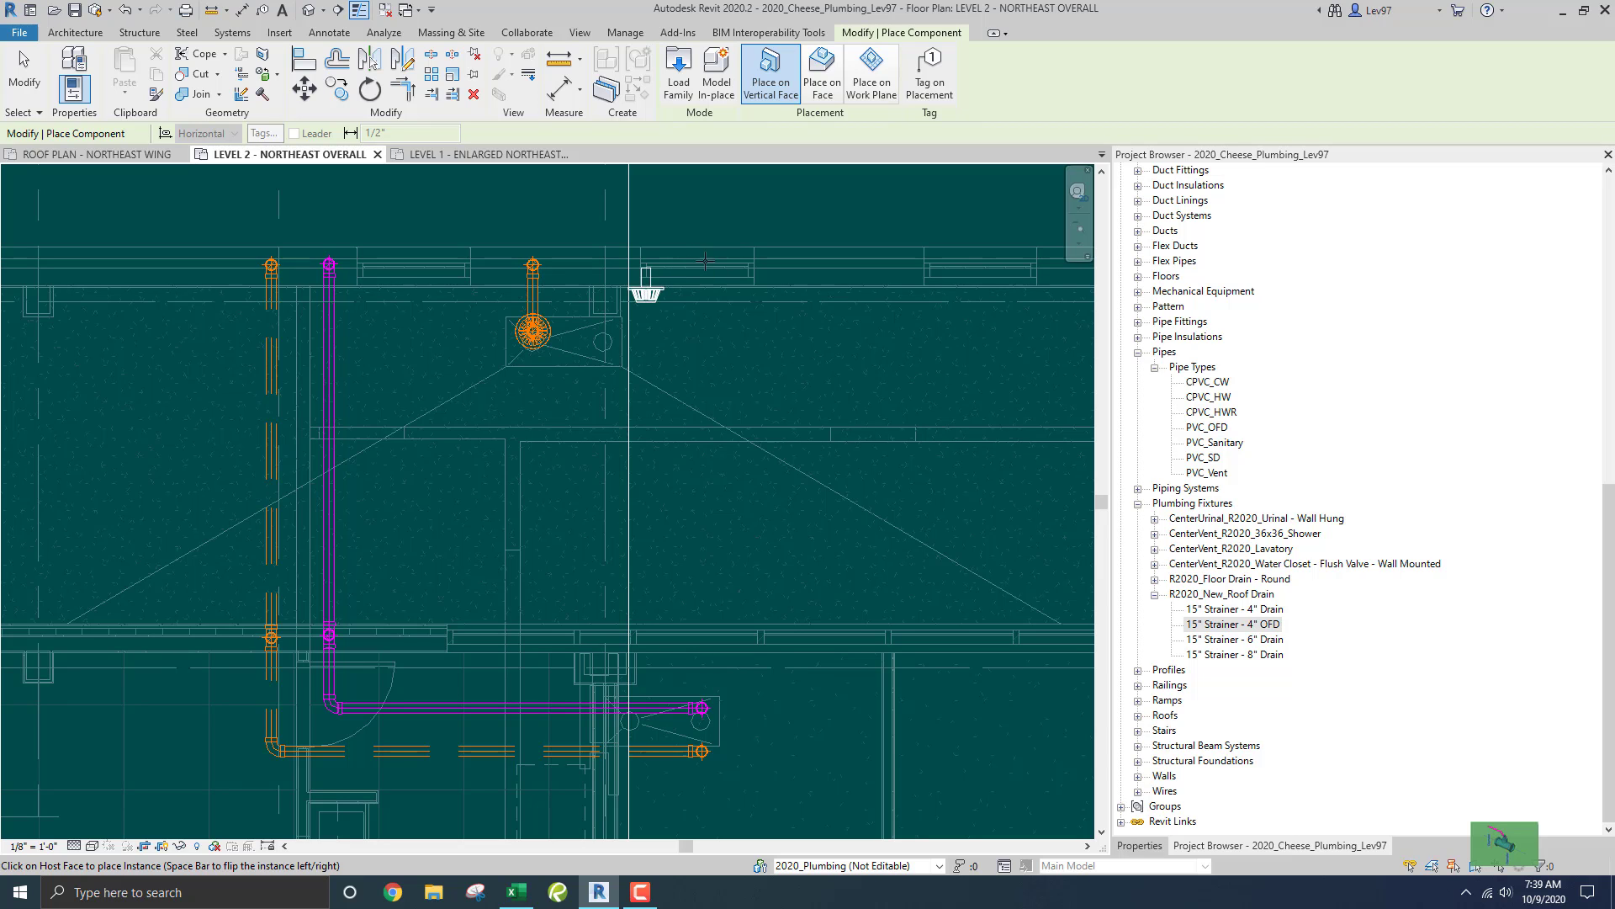
{"action": "left_click", "coordinate": [875, 88]}
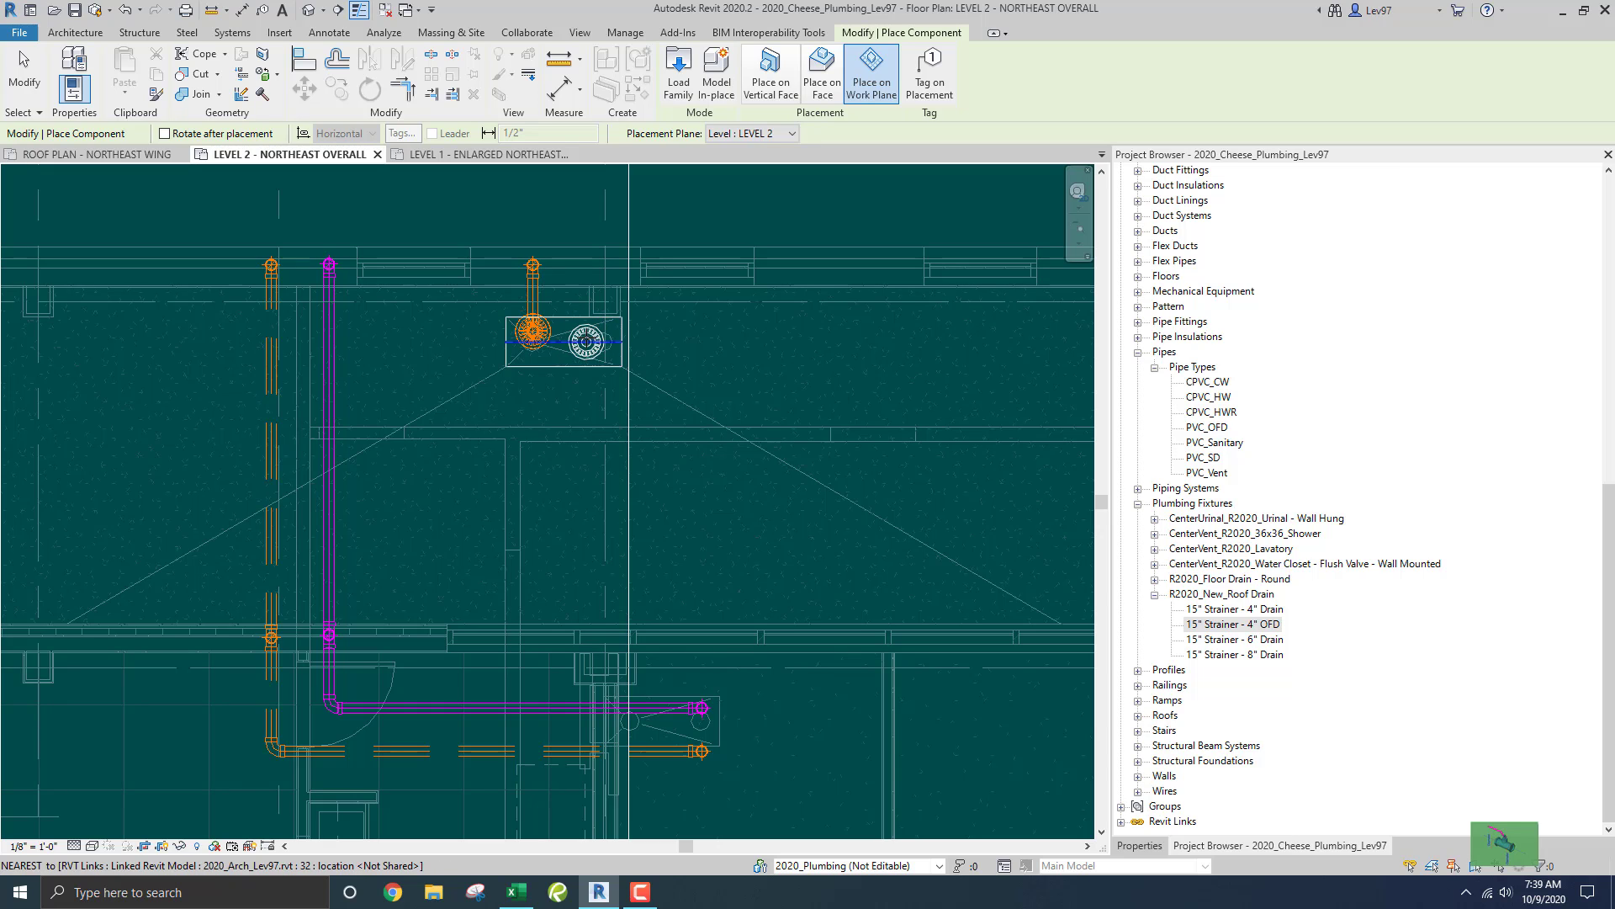
{"action": "left_click", "coordinate": [594, 341]}
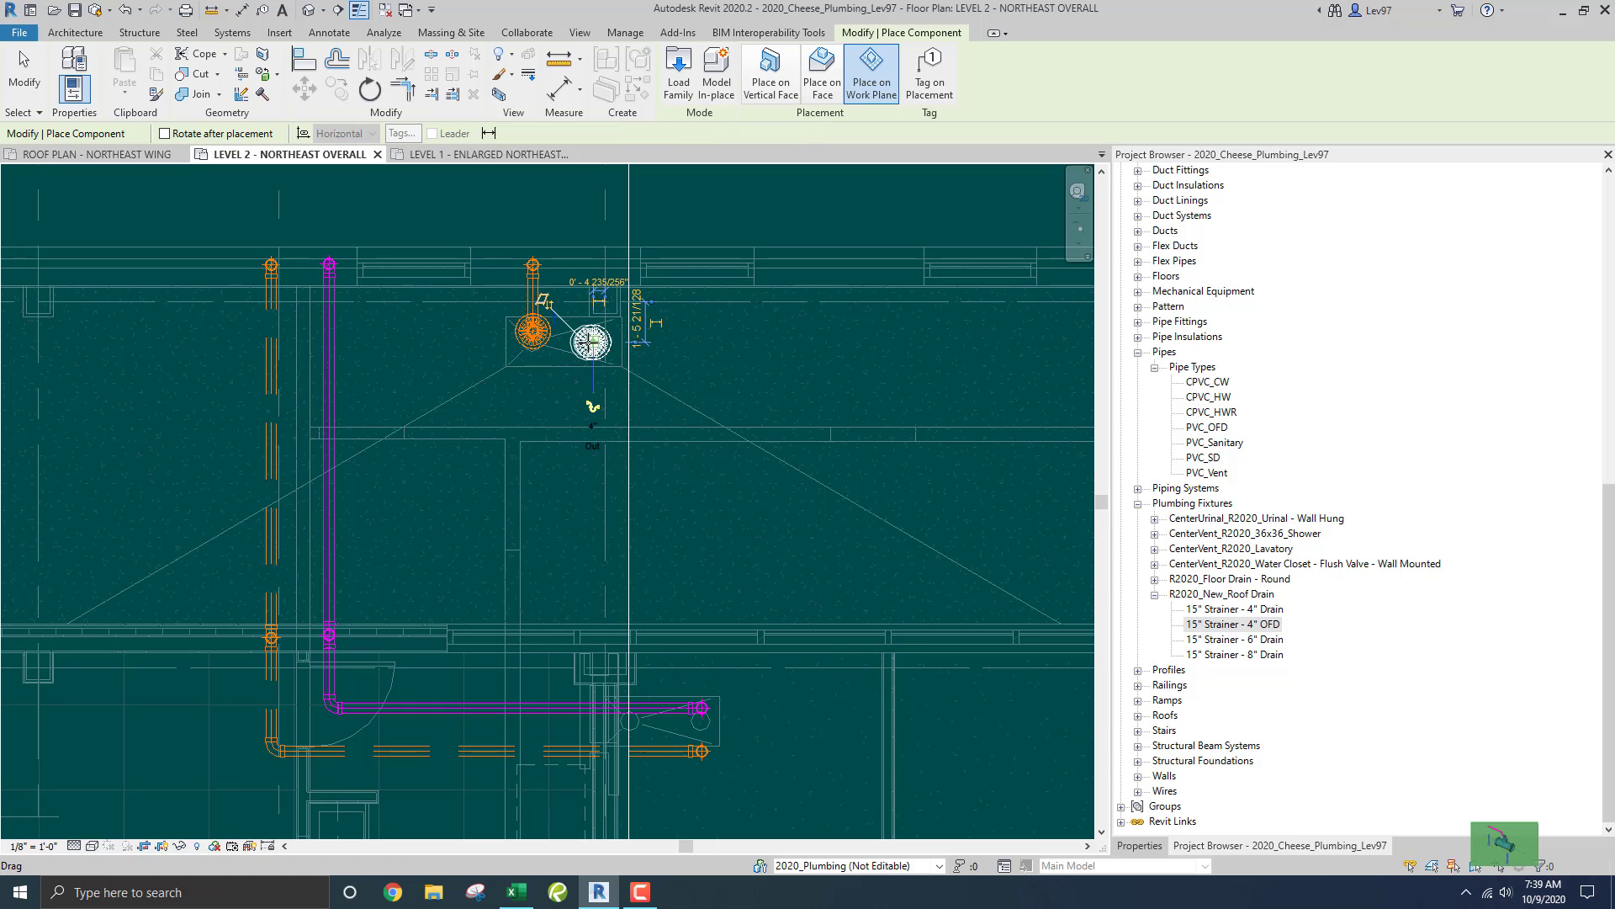
{"action": "key", "text": "Escape"}
{"action": "key", "text": "Escape"}
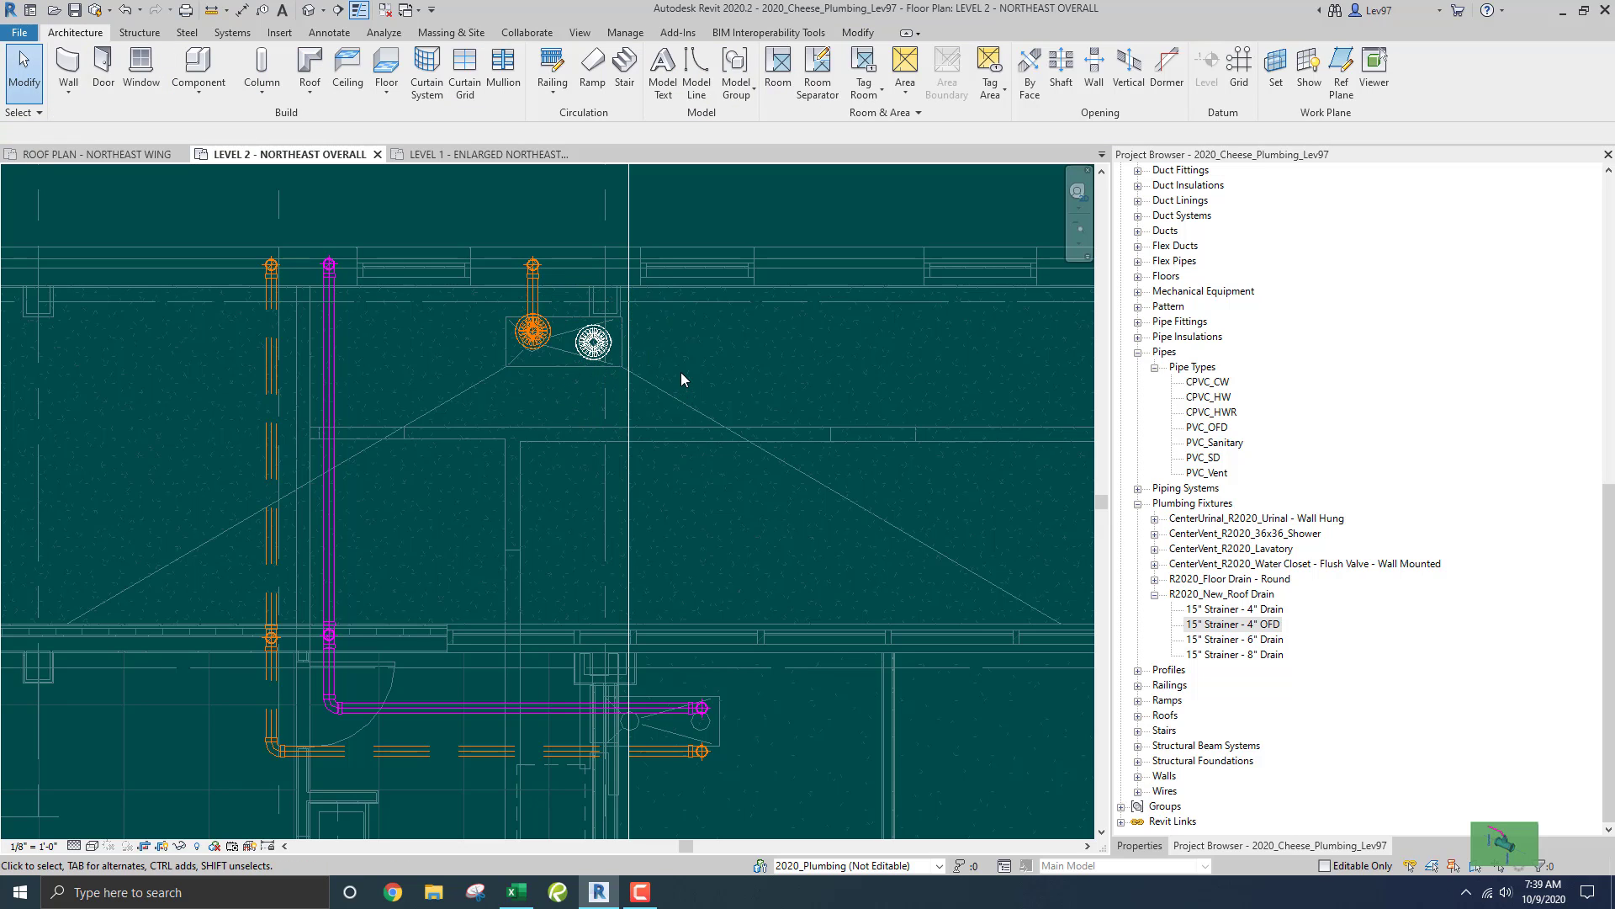
Adjust the section's far clip to about 2' 5" so its depth reaches past the new overflow drain.
{"action": "middle_click_drag", "start_coordinate": [681, 368], "coordinate": [686, 379]}
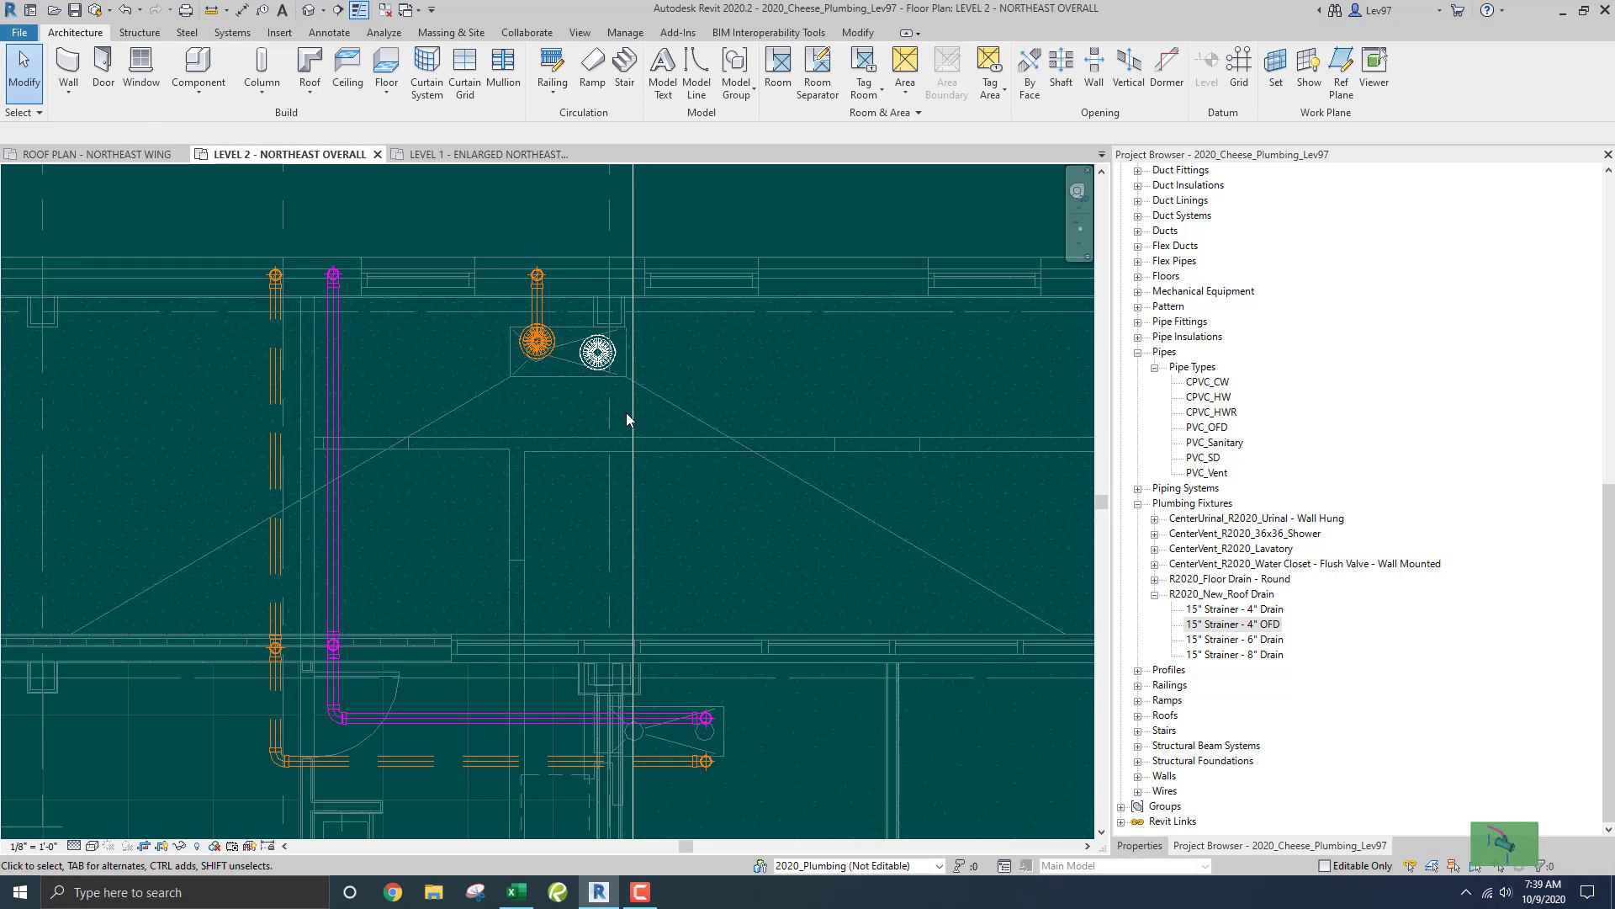
{"action": "left_click_drag", "start_coordinate": [629, 416], "coordinate": [564, 429]}
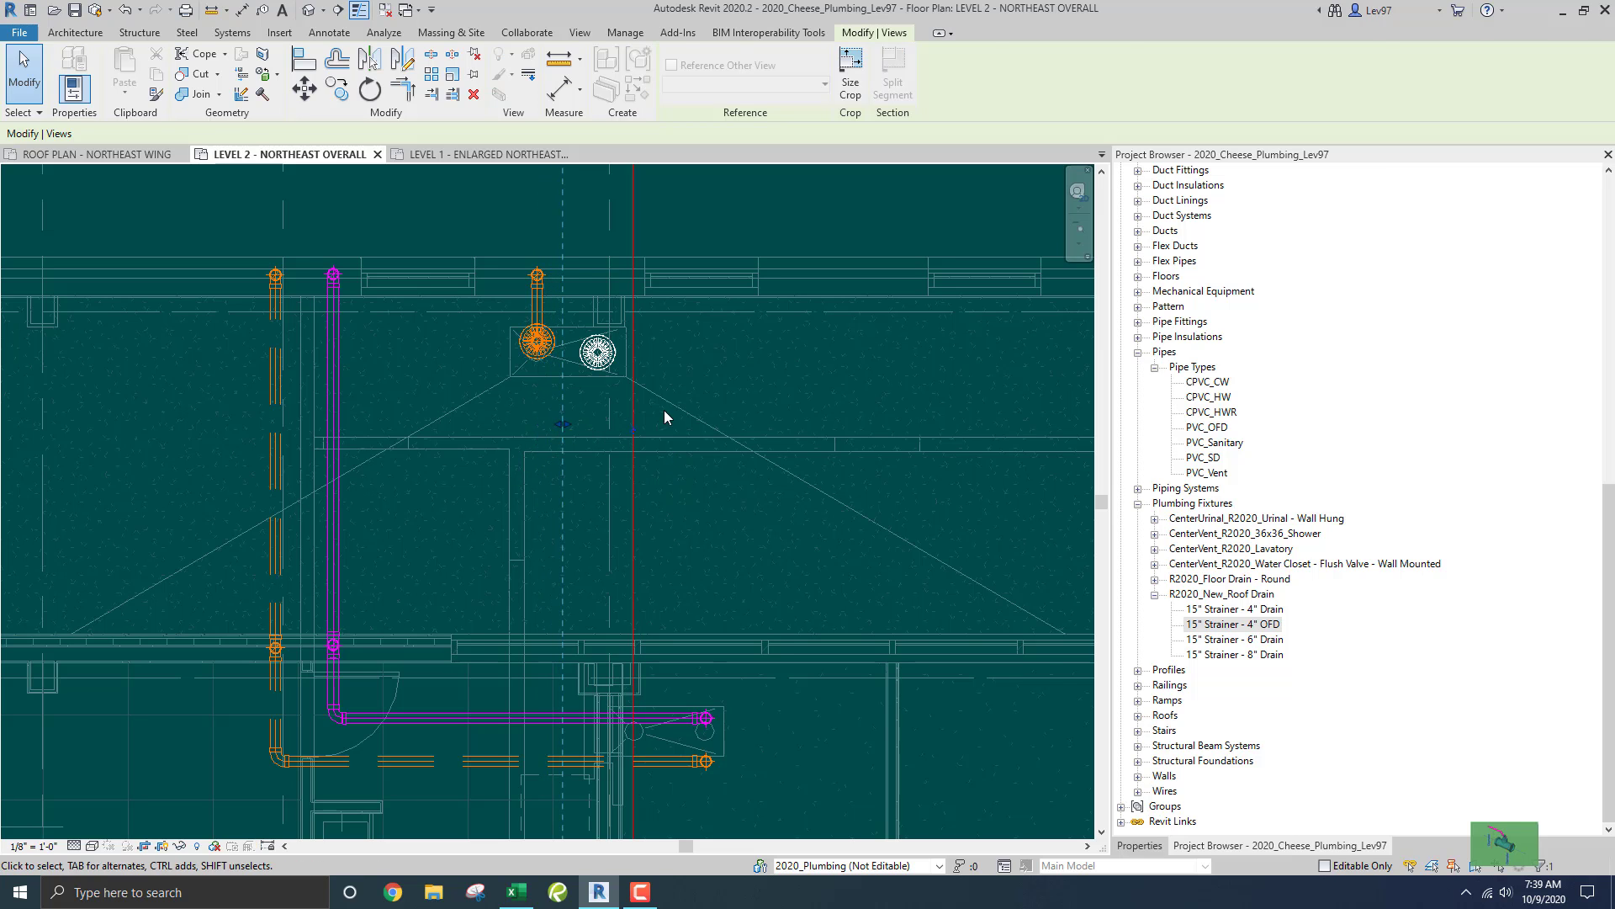
{"action": "left_click", "coordinate": [685, 392]}
{"action": "middle_click_drag", "start_coordinate": [702, 388], "coordinate": [737, 405]}
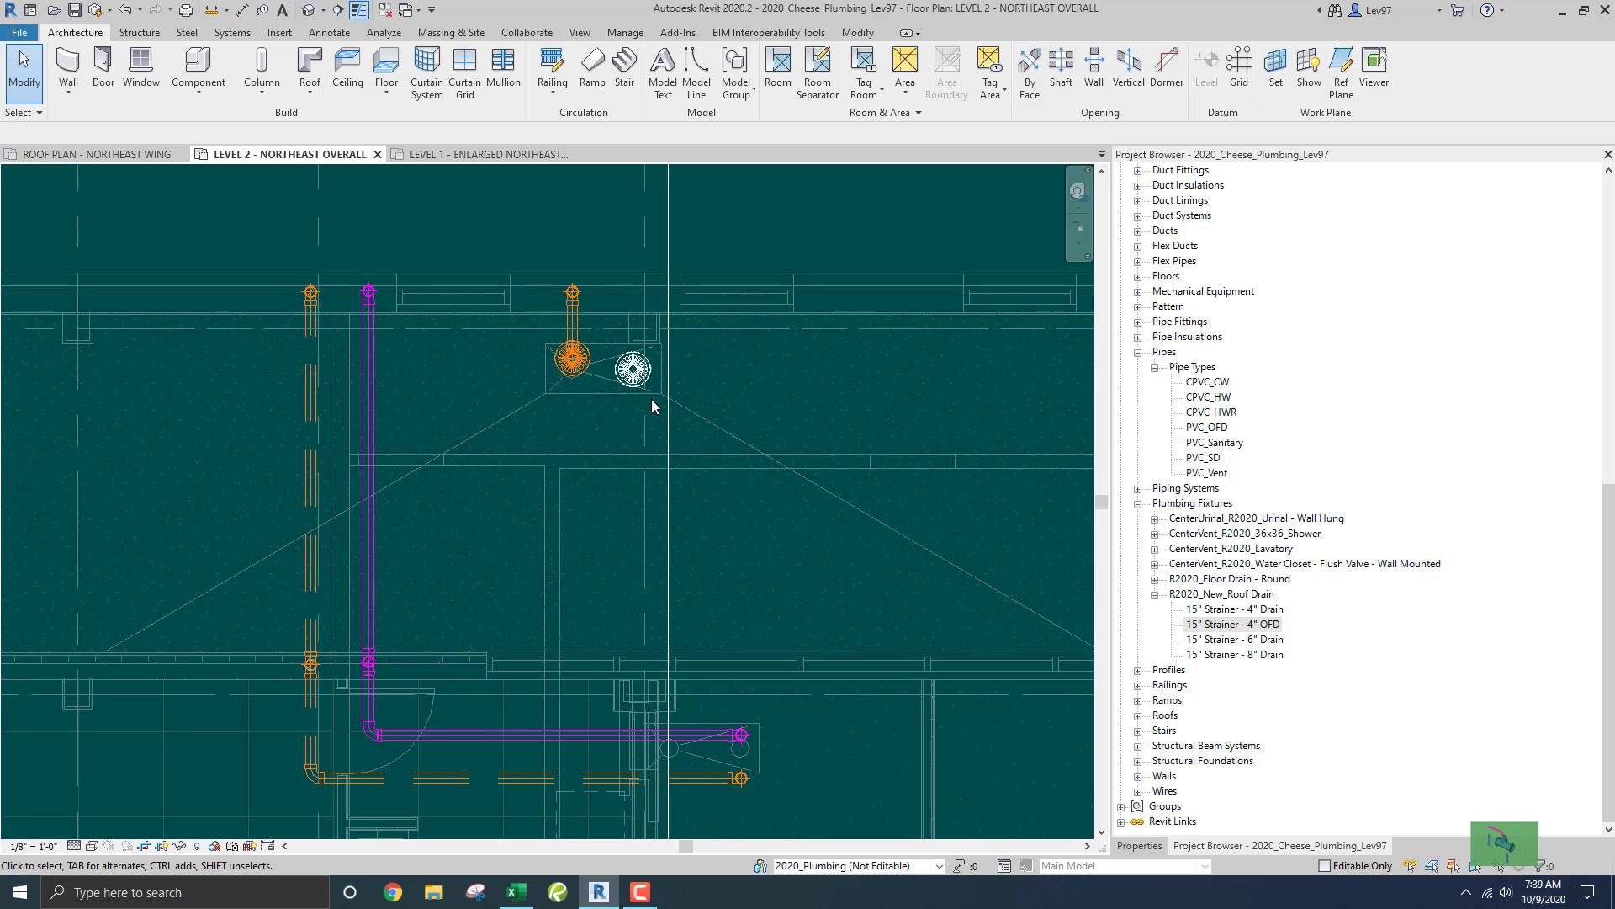
Inspect the new overflow drain's properties, including its host level and offset from host.
{"action": "left_click", "coordinate": [631, 384]}
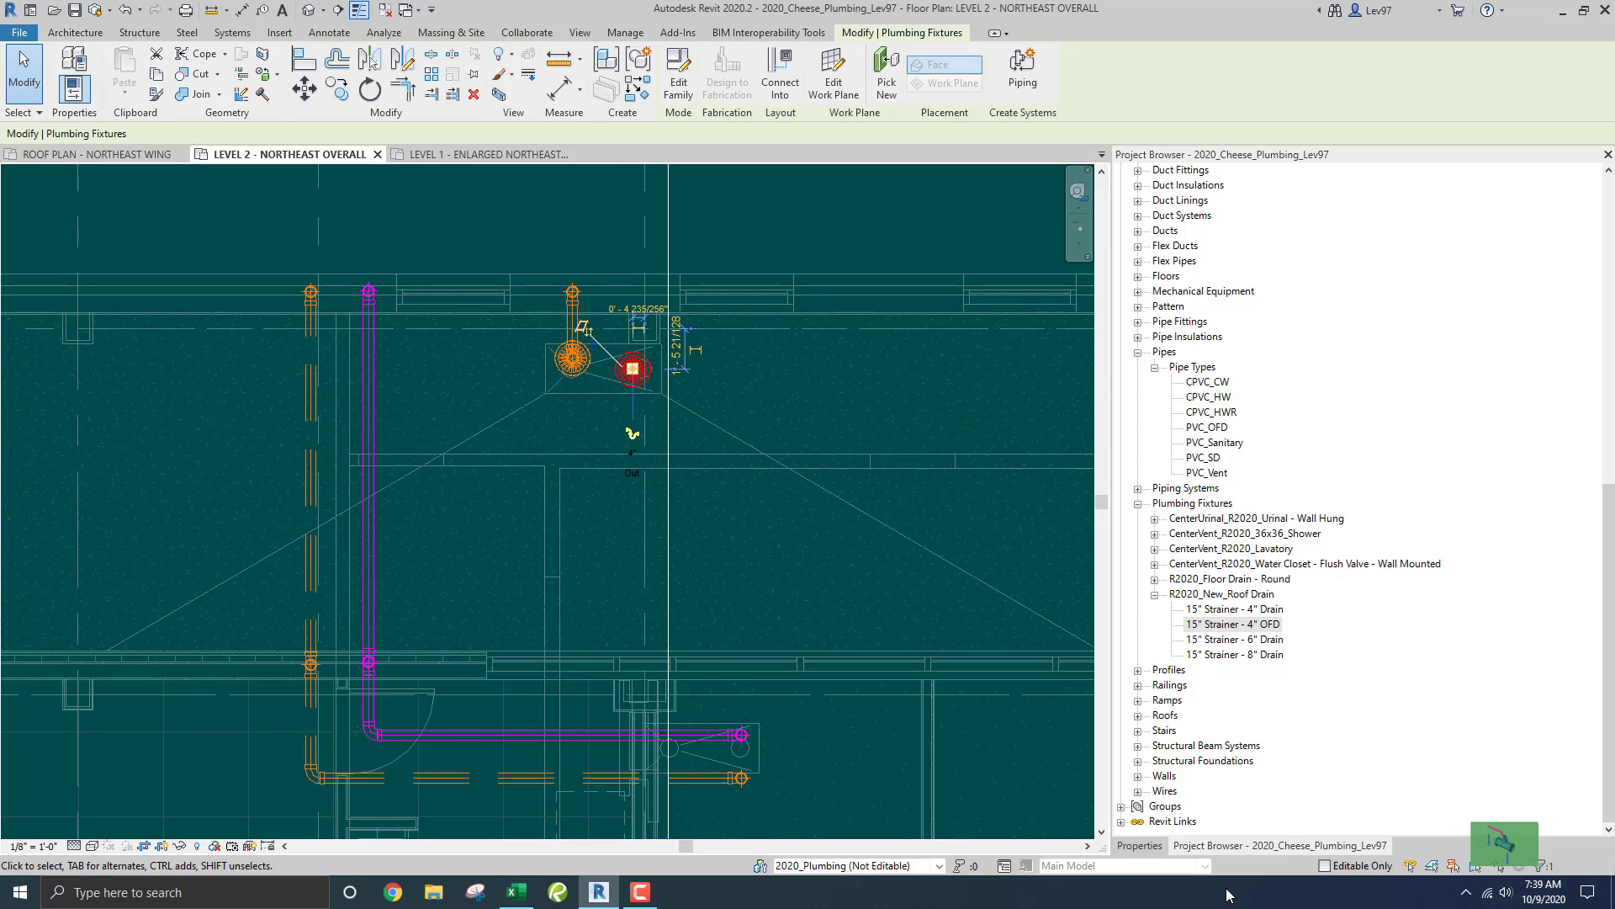
{"action": "left_click", "coordinate": [1141, 848]}
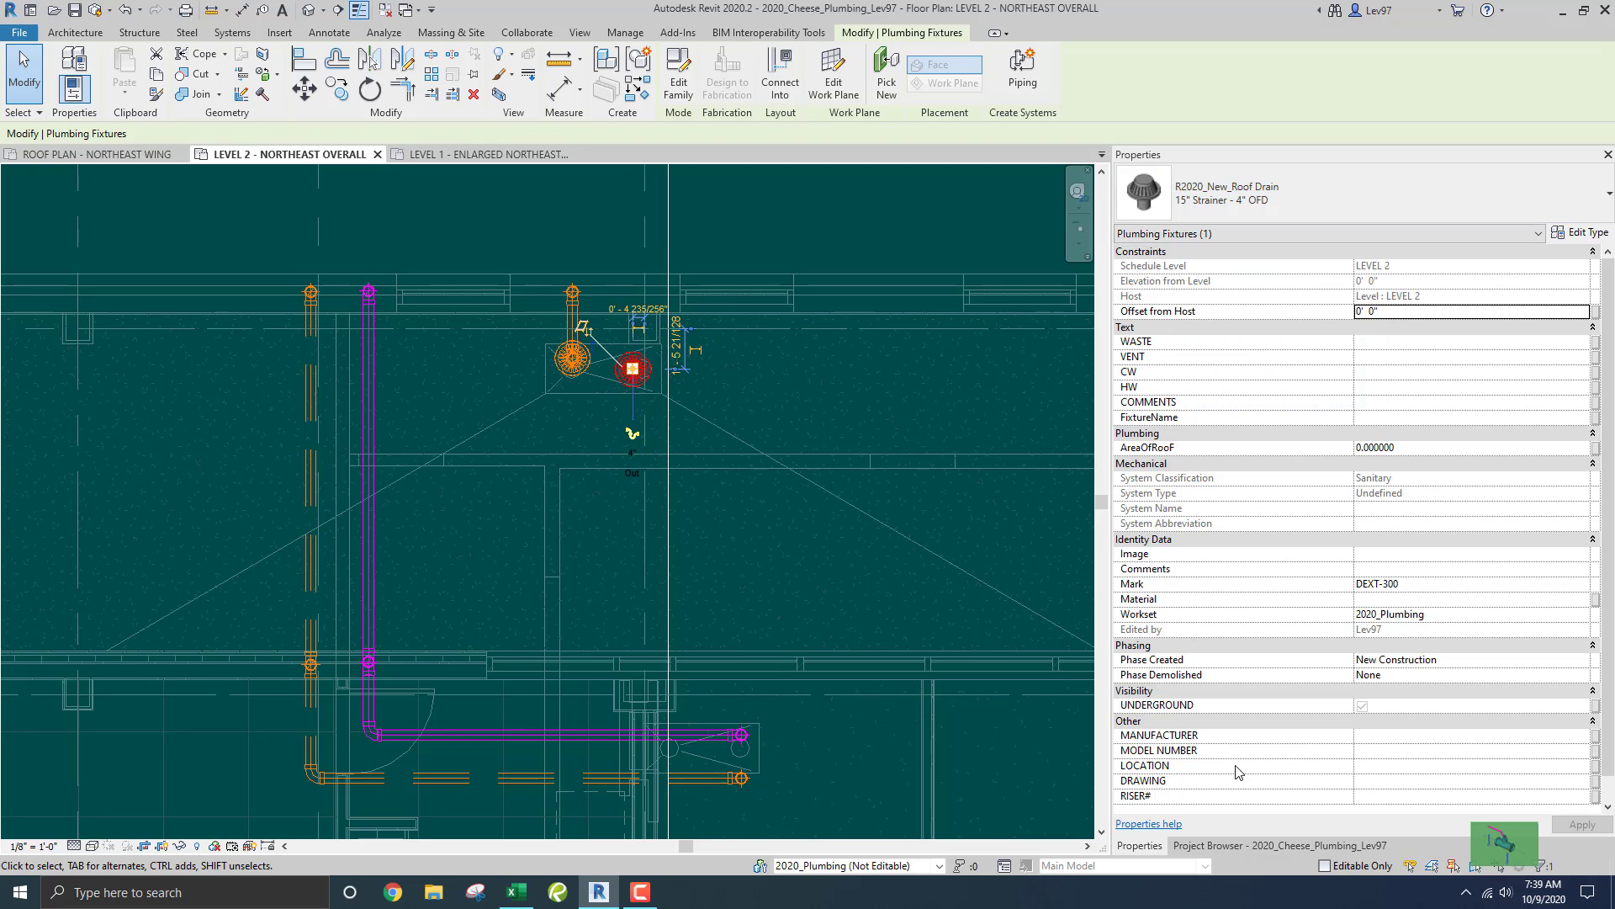
{"action": "left_click", "coordinate": [1225, 850]}
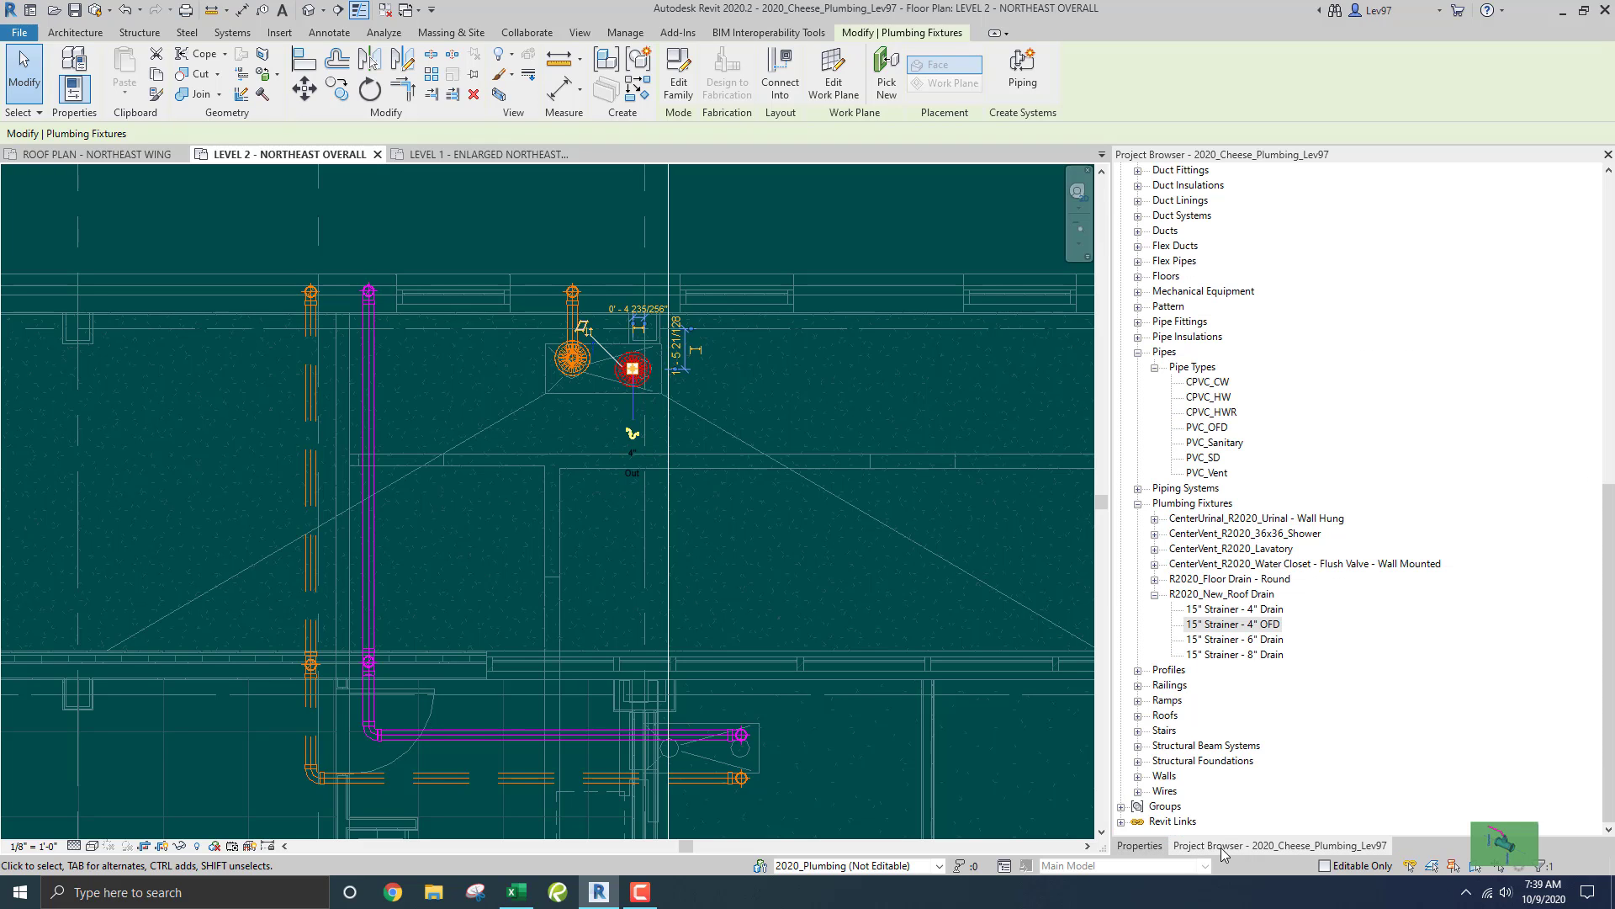
{"action": "scroll", "coordinate": [1329, 650], "scroll_direction": "up", "scroll_amount": 3}
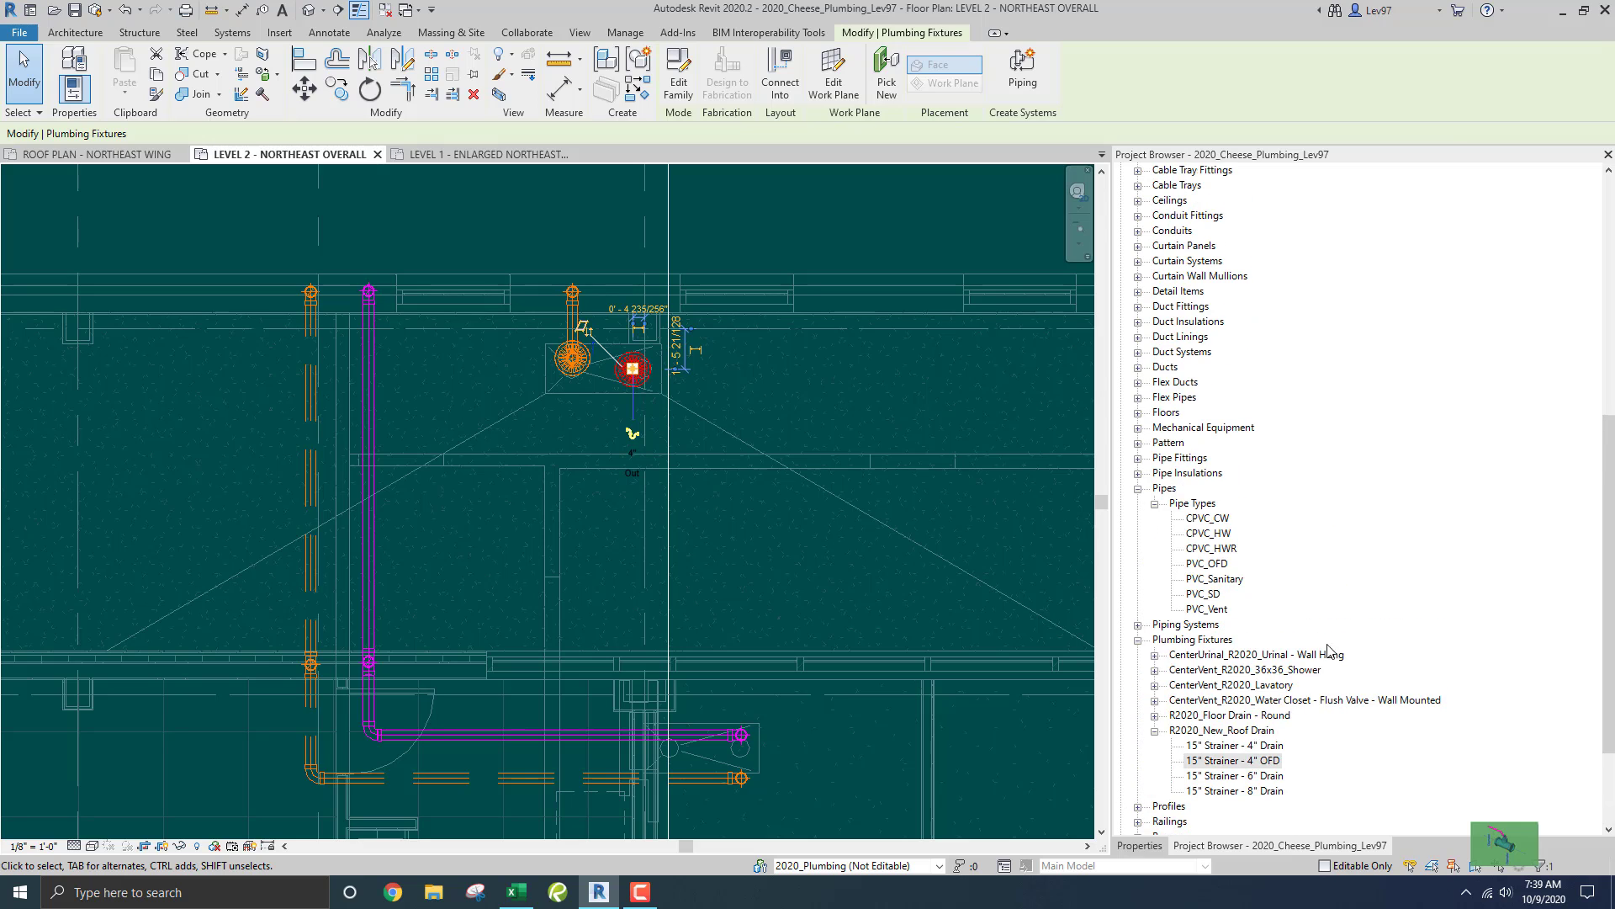
{"action": "left_click", "coordinate": [1145, 847]}
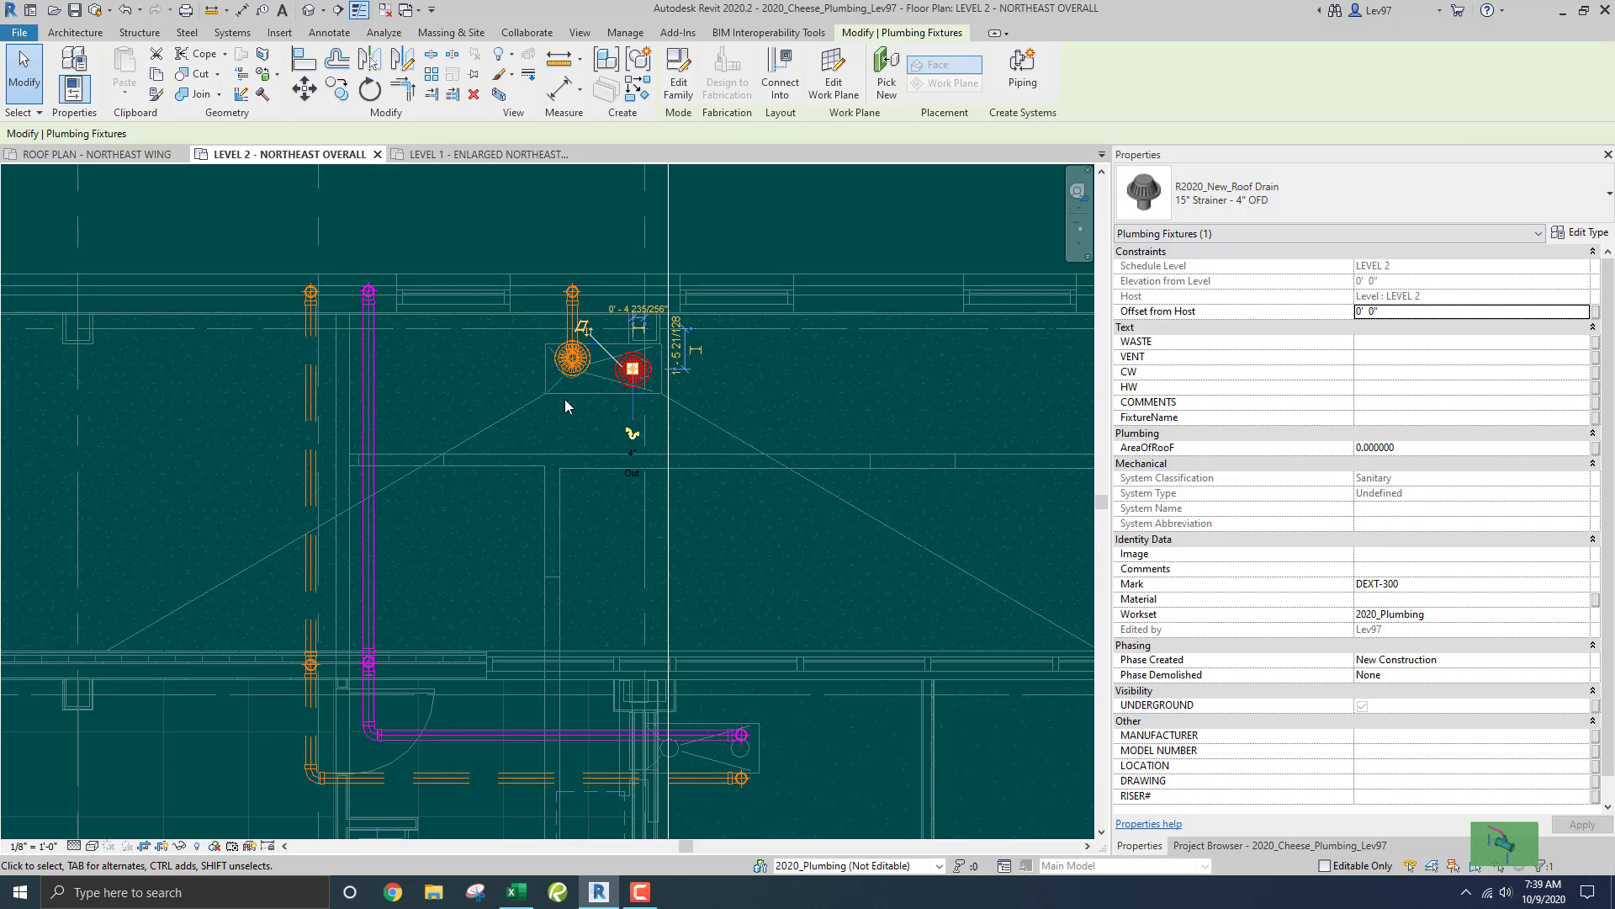
{"action": "left_click", "coordinate": [633, 428]}
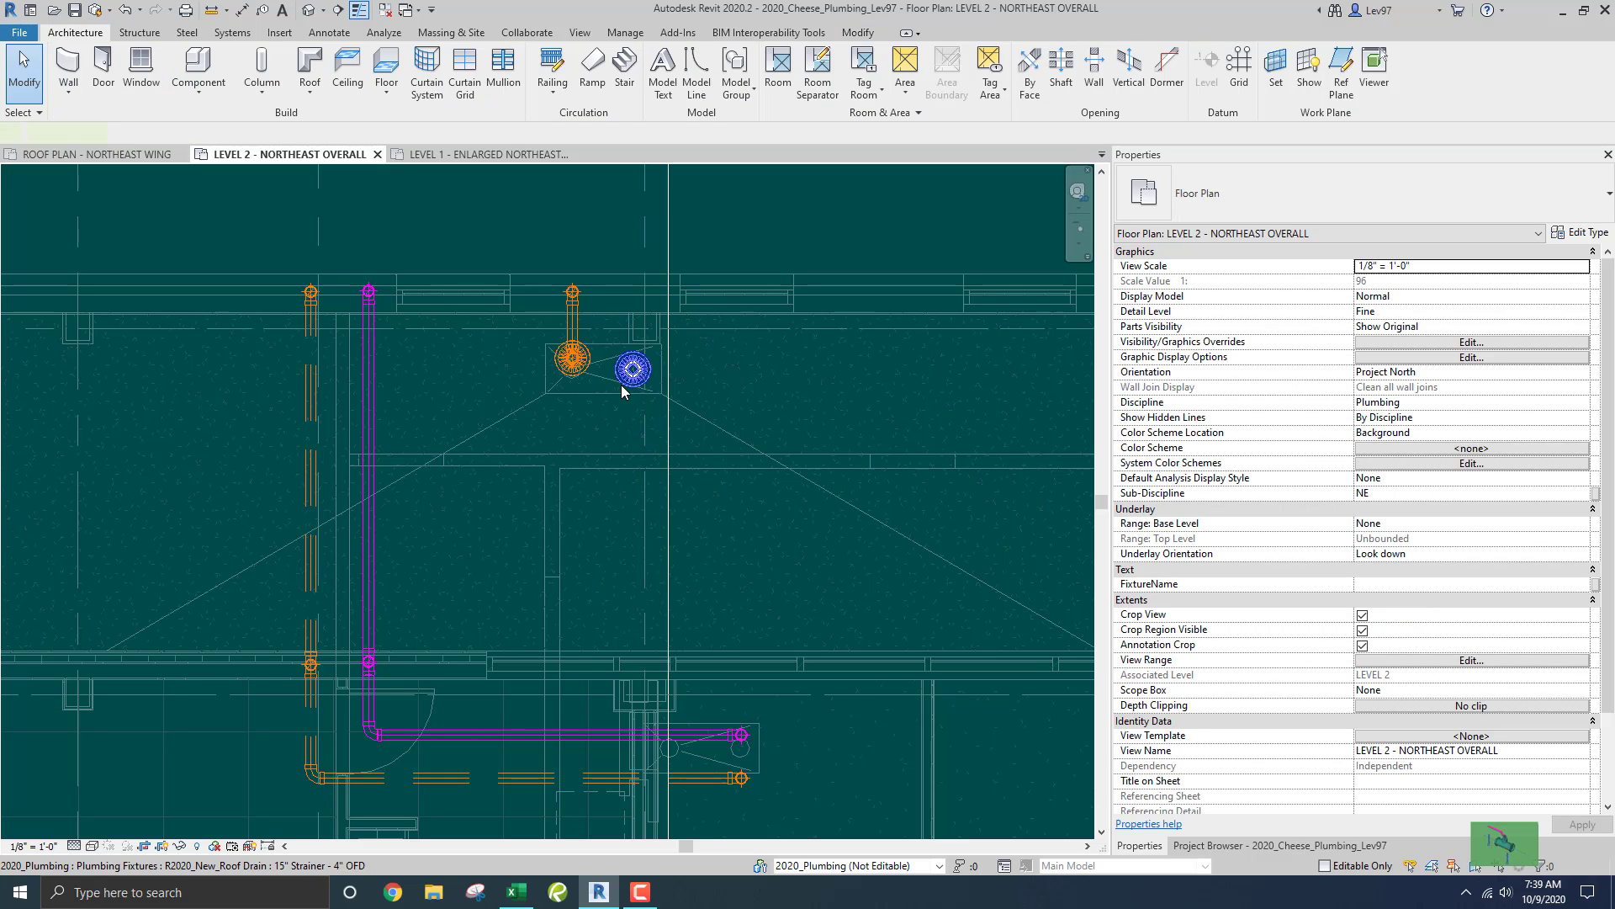
{"action": "left_click", "coordinate": [623, 391]}
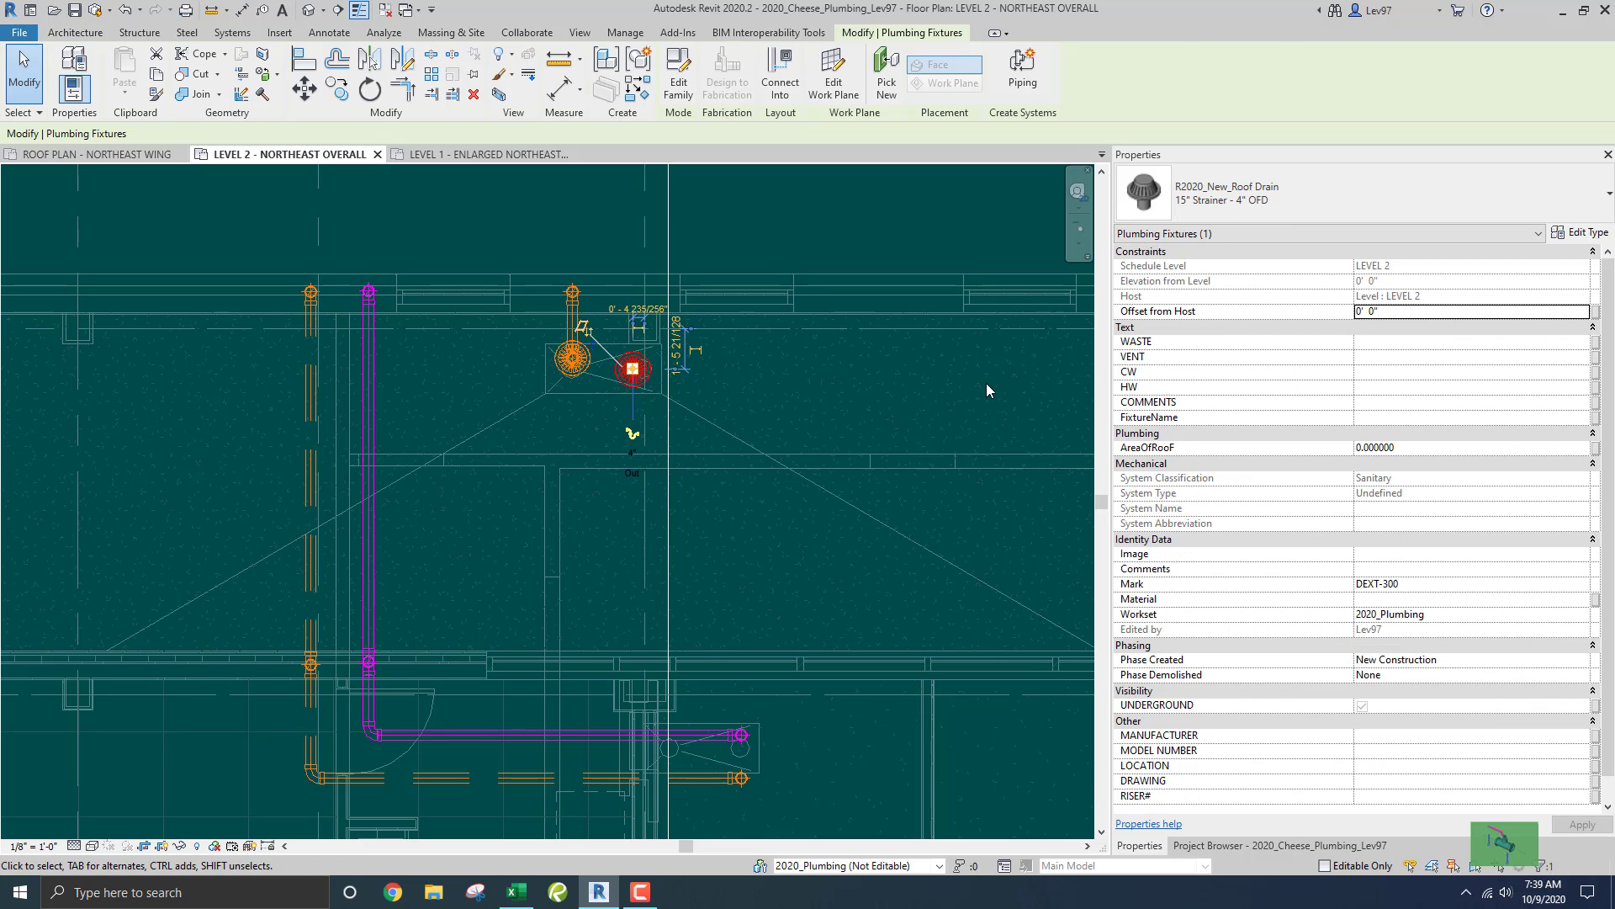
{"action": "left_click", "coordinate": [654, 413]}
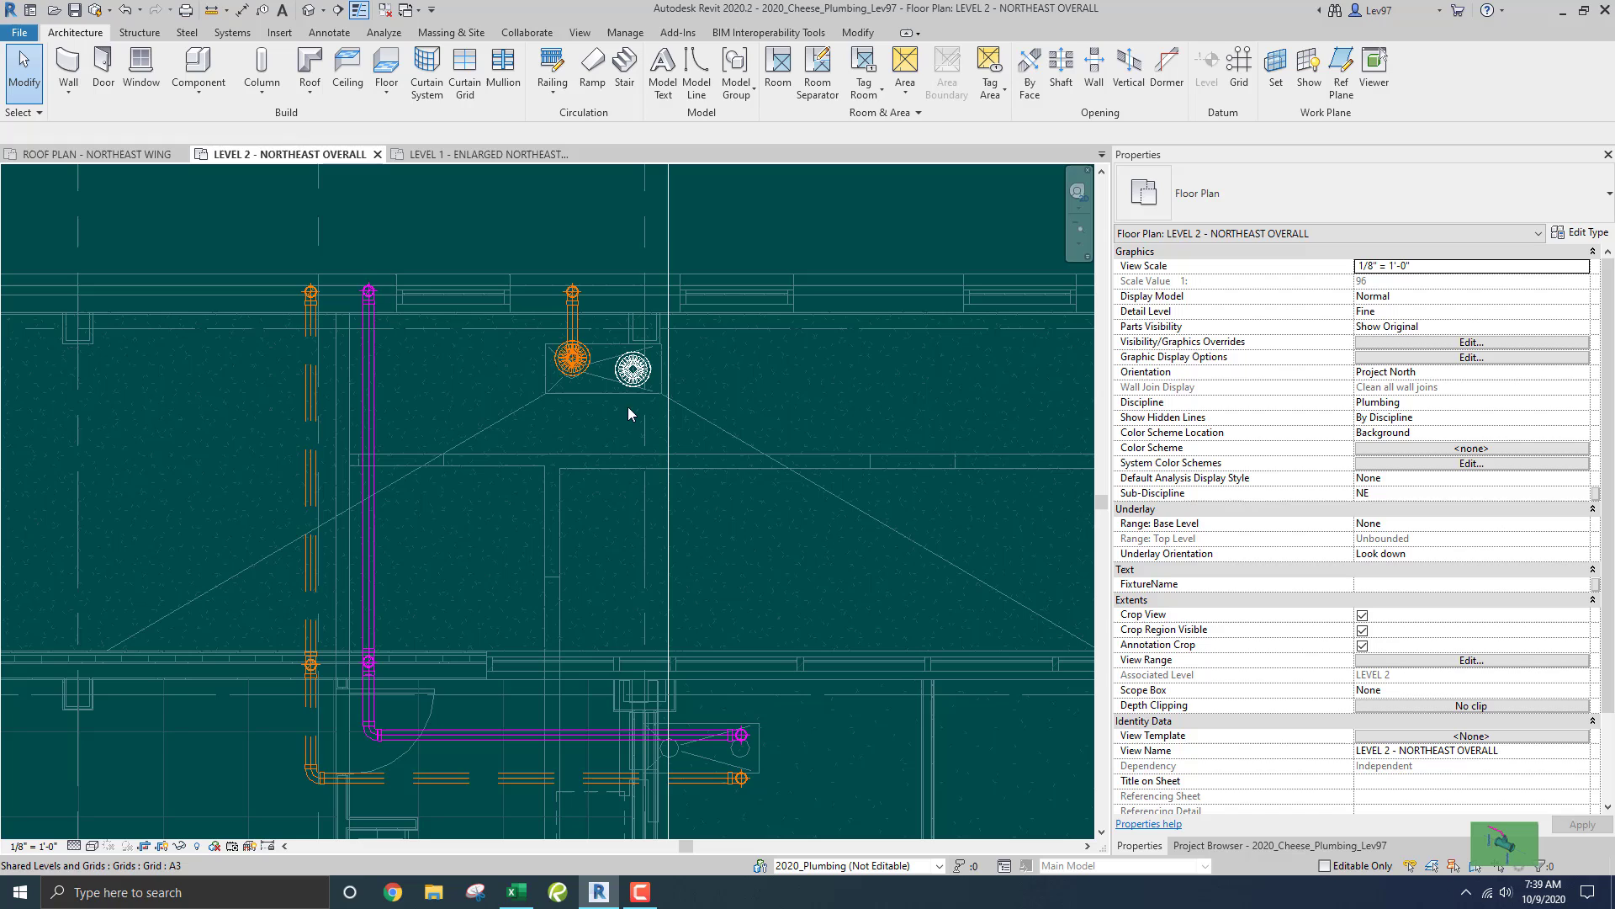
Open the section view through the planter and check the overflow drain's height against the planter area reference plane.
{"action": "left_click", "coordinate": [668, 241]}
{"action": "right_click", "coordinate": [669, 243]}
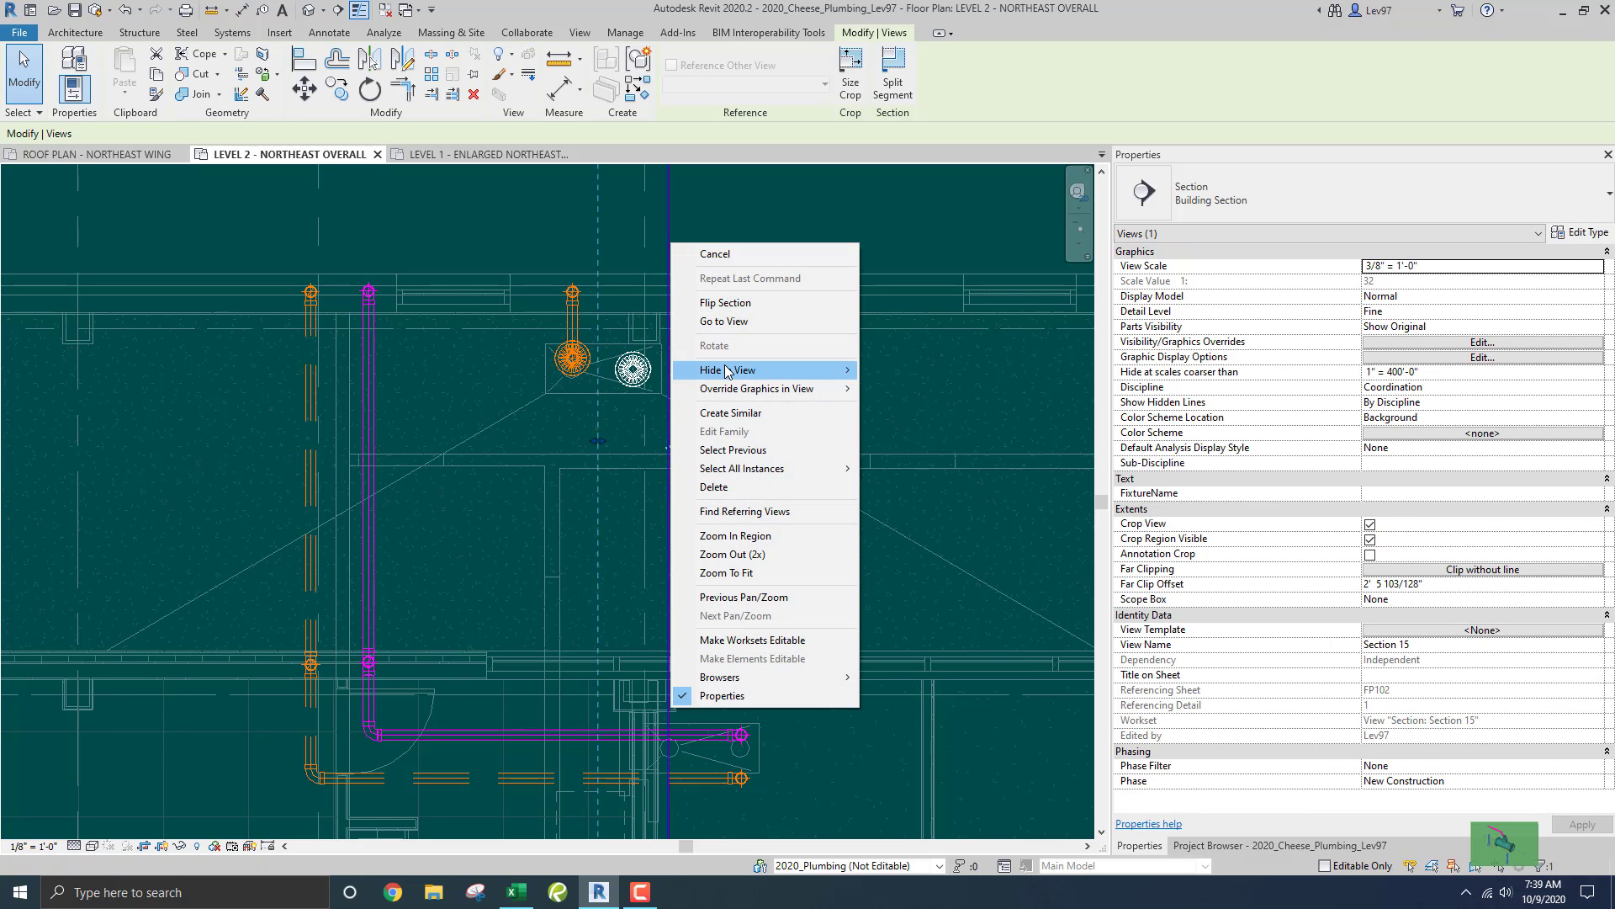
{"action": "left_click", "coordinate": [742, 322]}
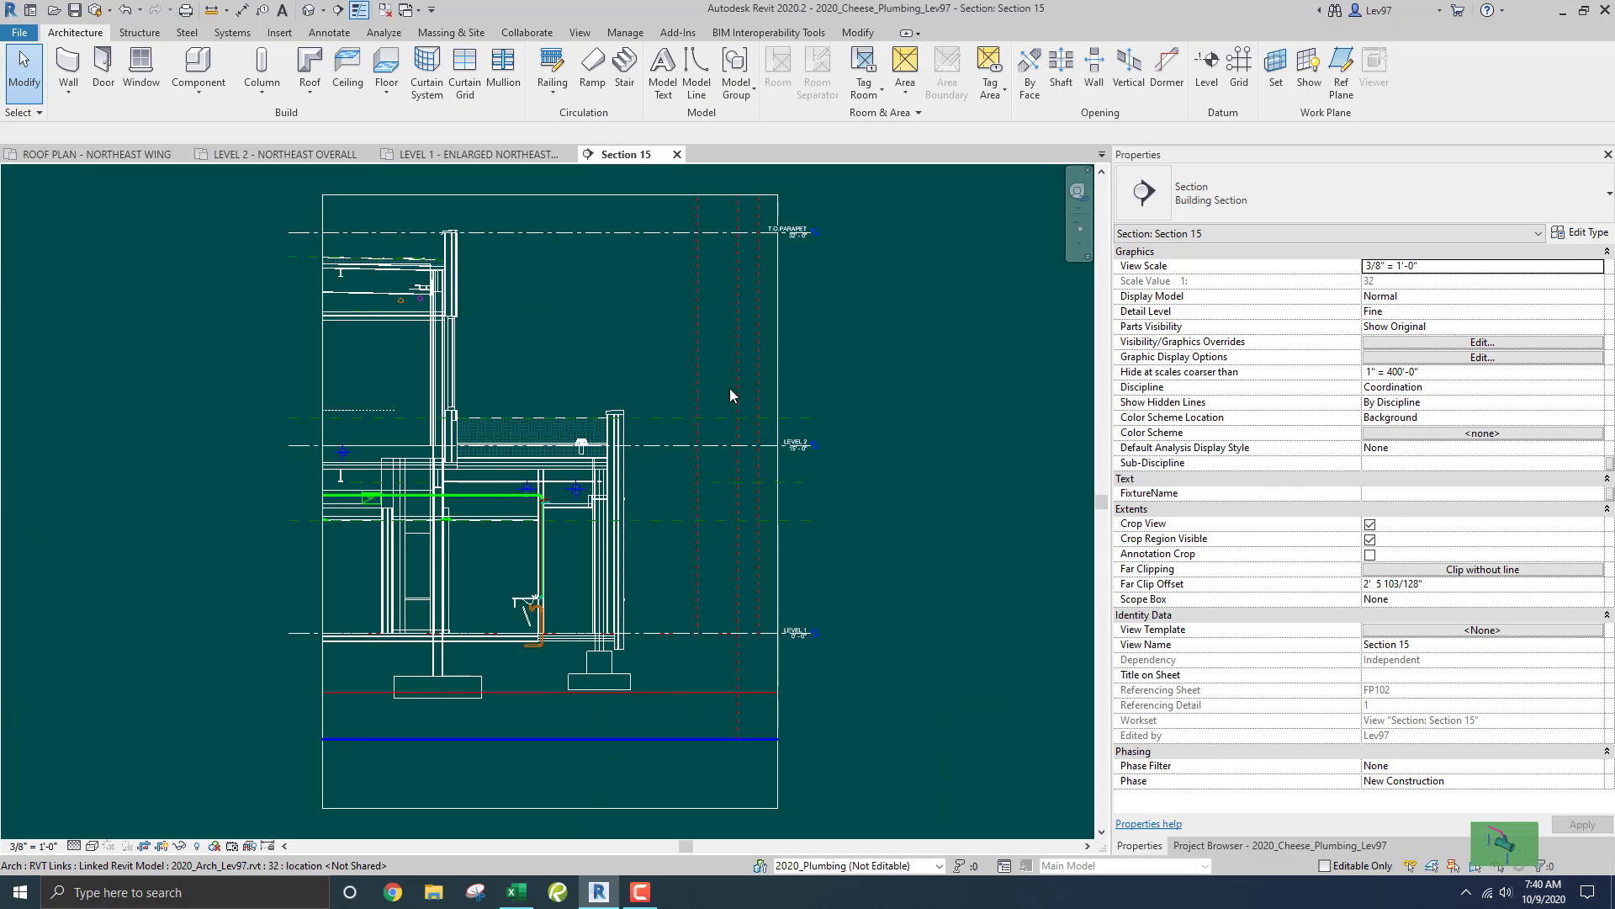
{"action": "scroll", "coordinate": [670, 425], "scroll_direction": "up", "scroll_amount": 5}
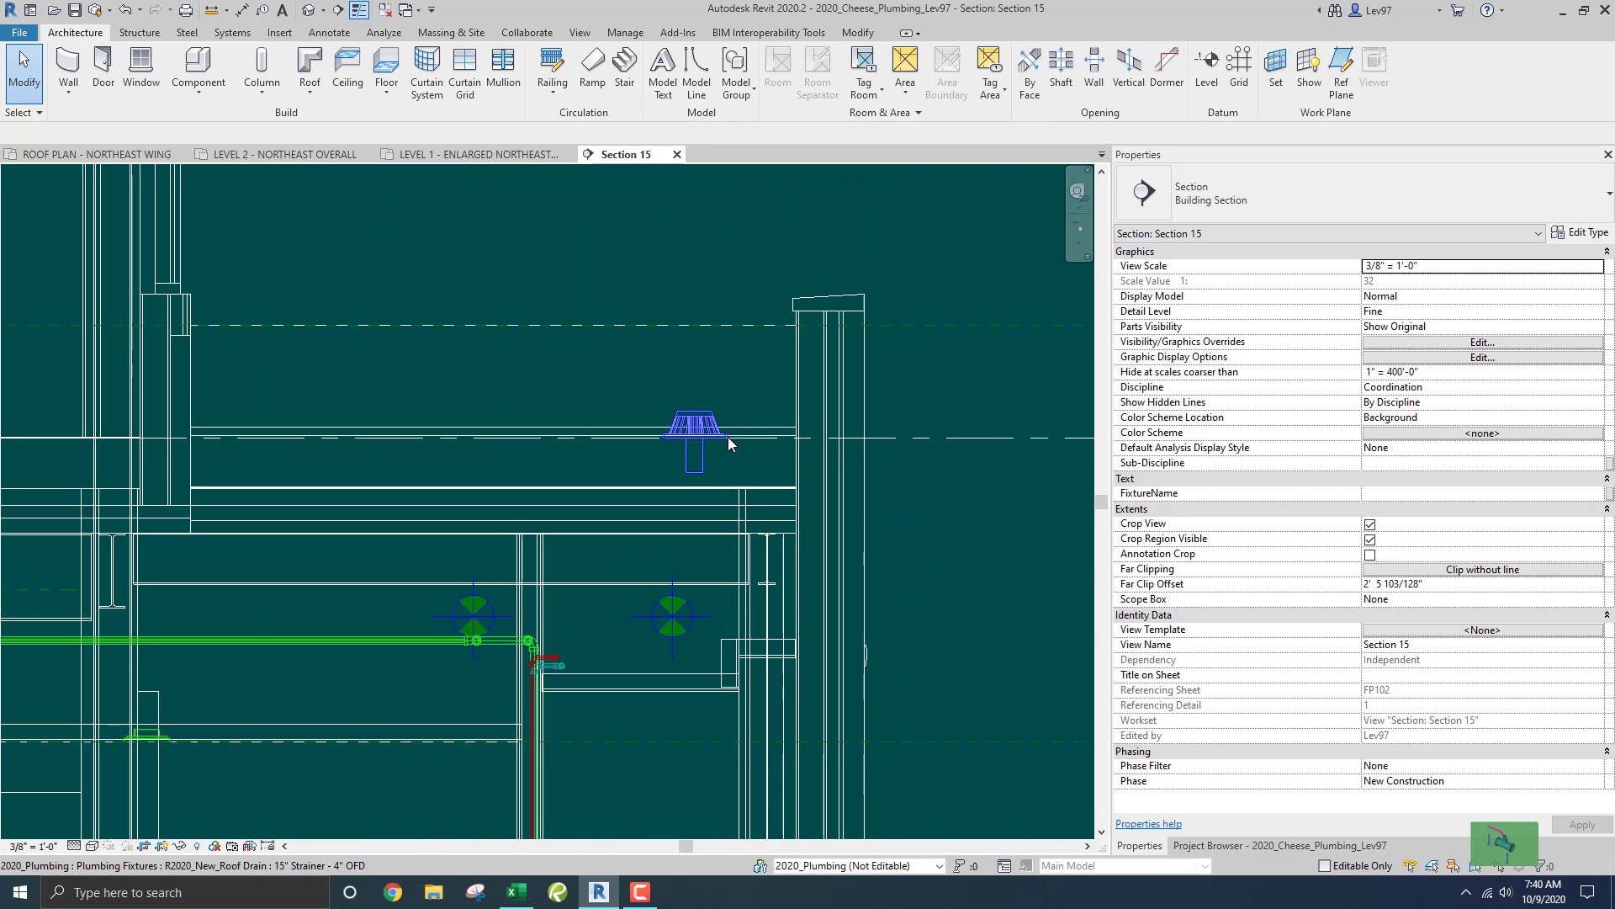
{"action": "scroll", "coordinate": [729, 443], "scroll_direction": "down", "scroll_amount": 2}
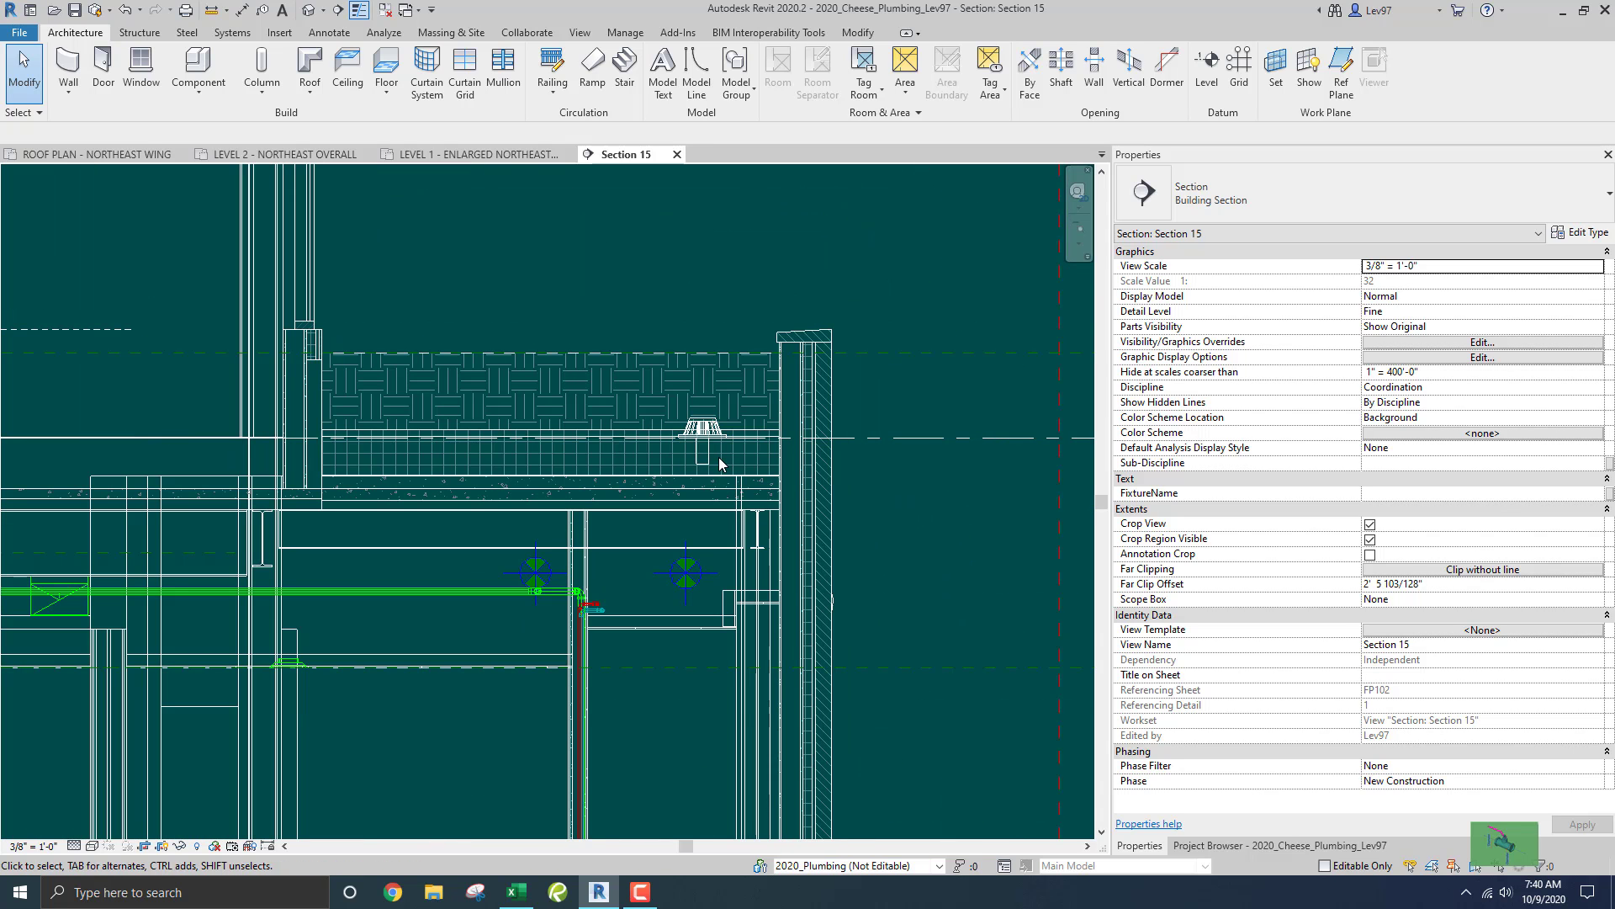
{"action": "middle_click_drag", "start_coordinate": [741, 423], "coordinate": [631, 457]}
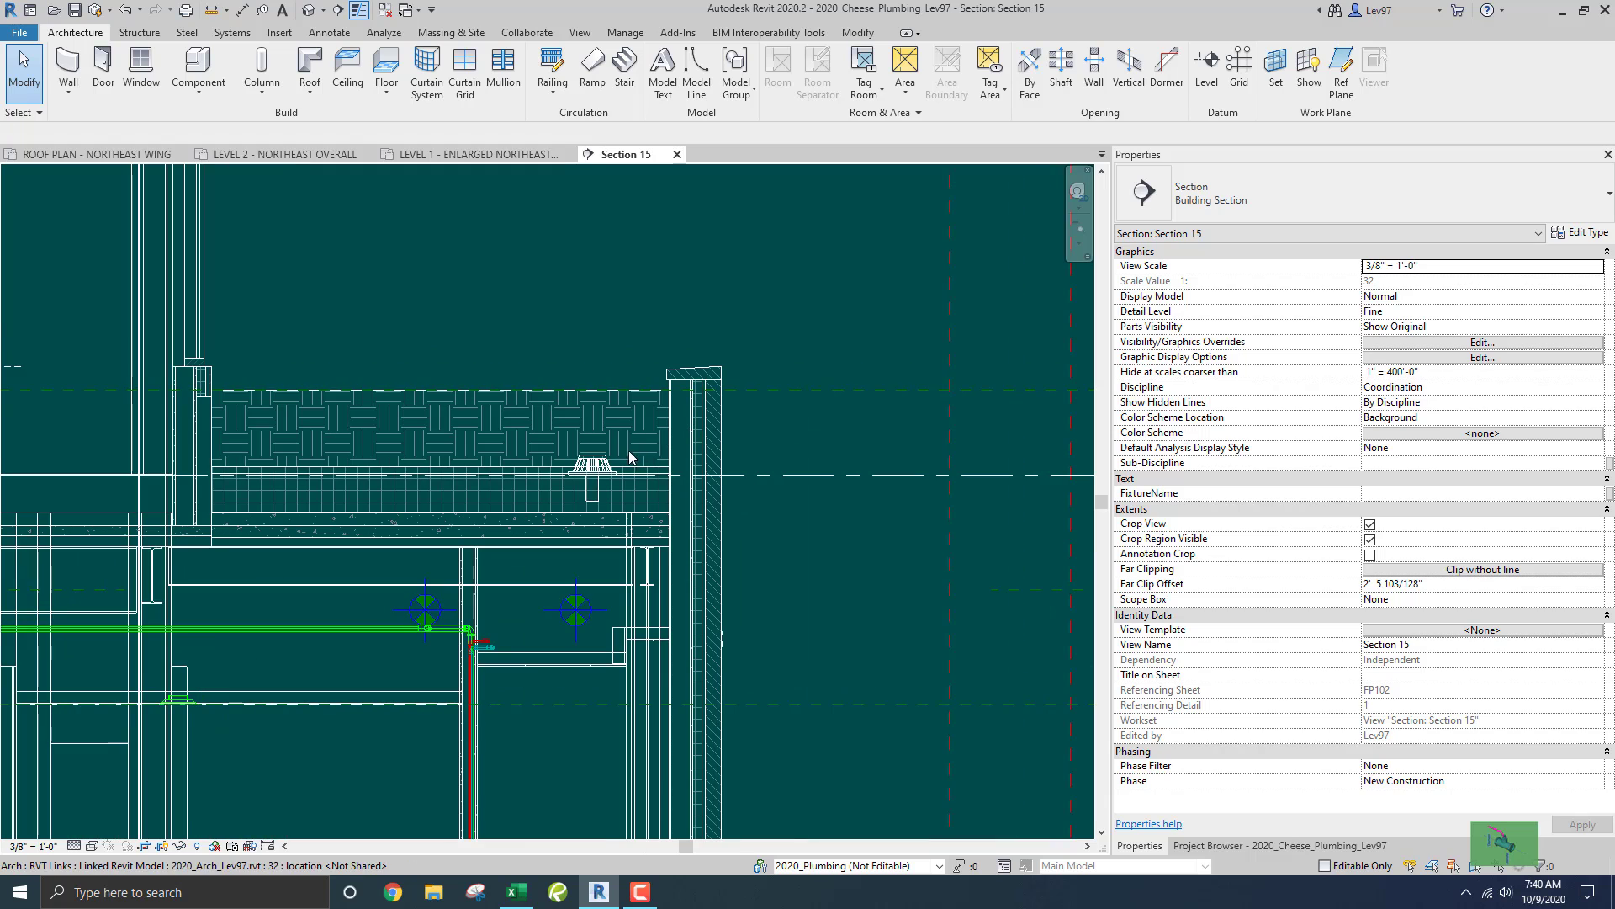
{"action": "left_click", "coordinate": [813, 390]}
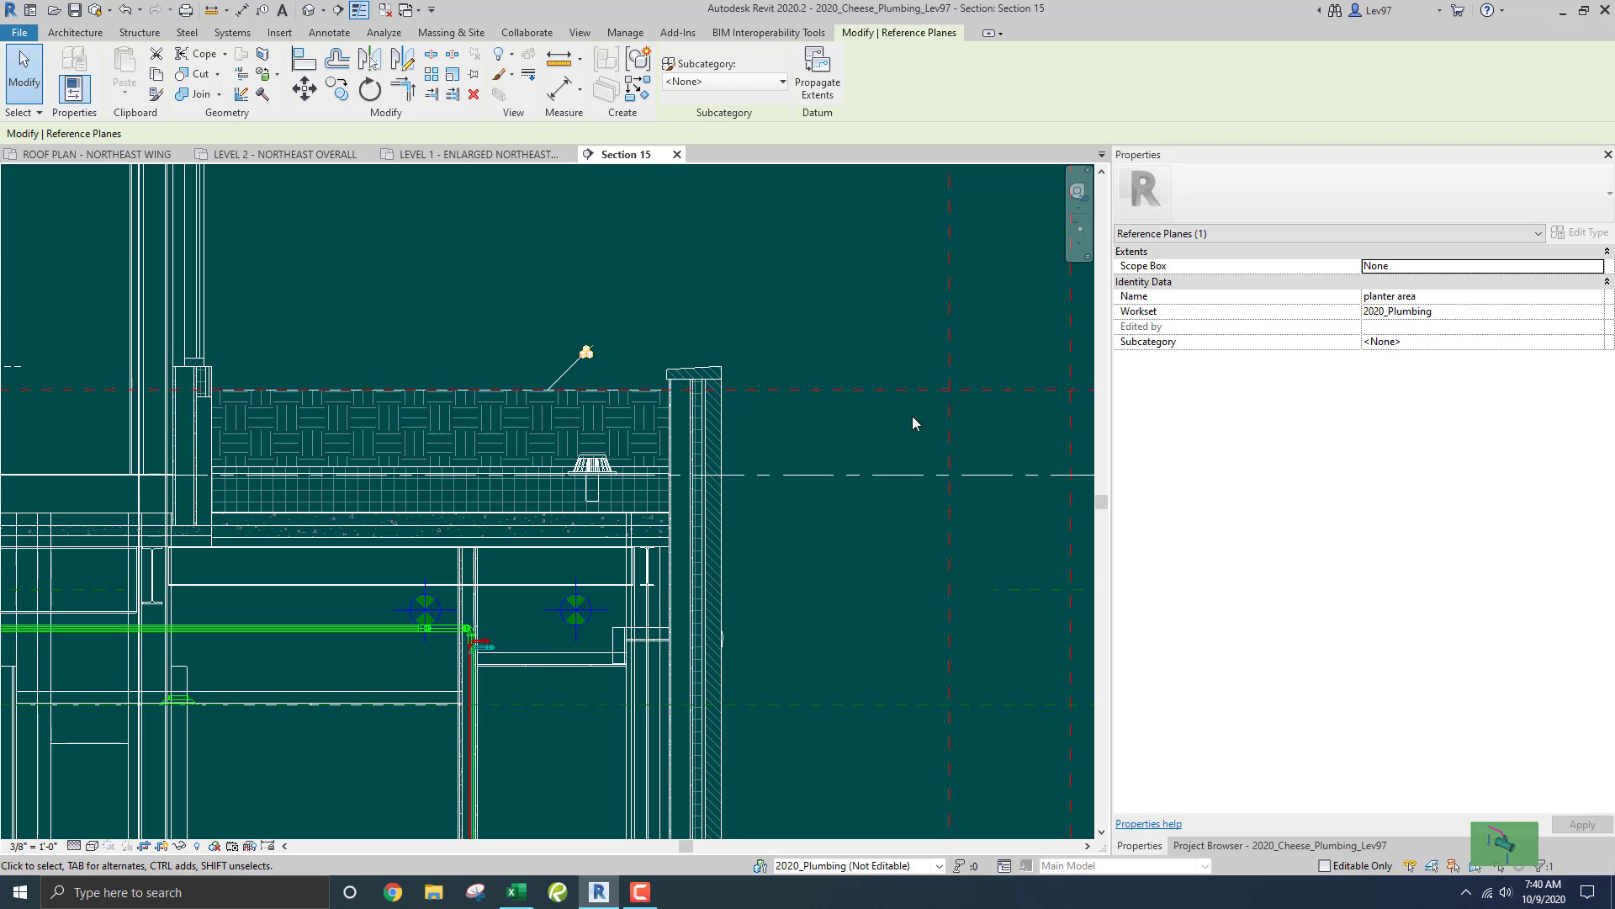
Compare the overflow drain's host and offset properties with the planter area reference plane in the section.
{"action": "left_click", "coordinate": [762, 437]}
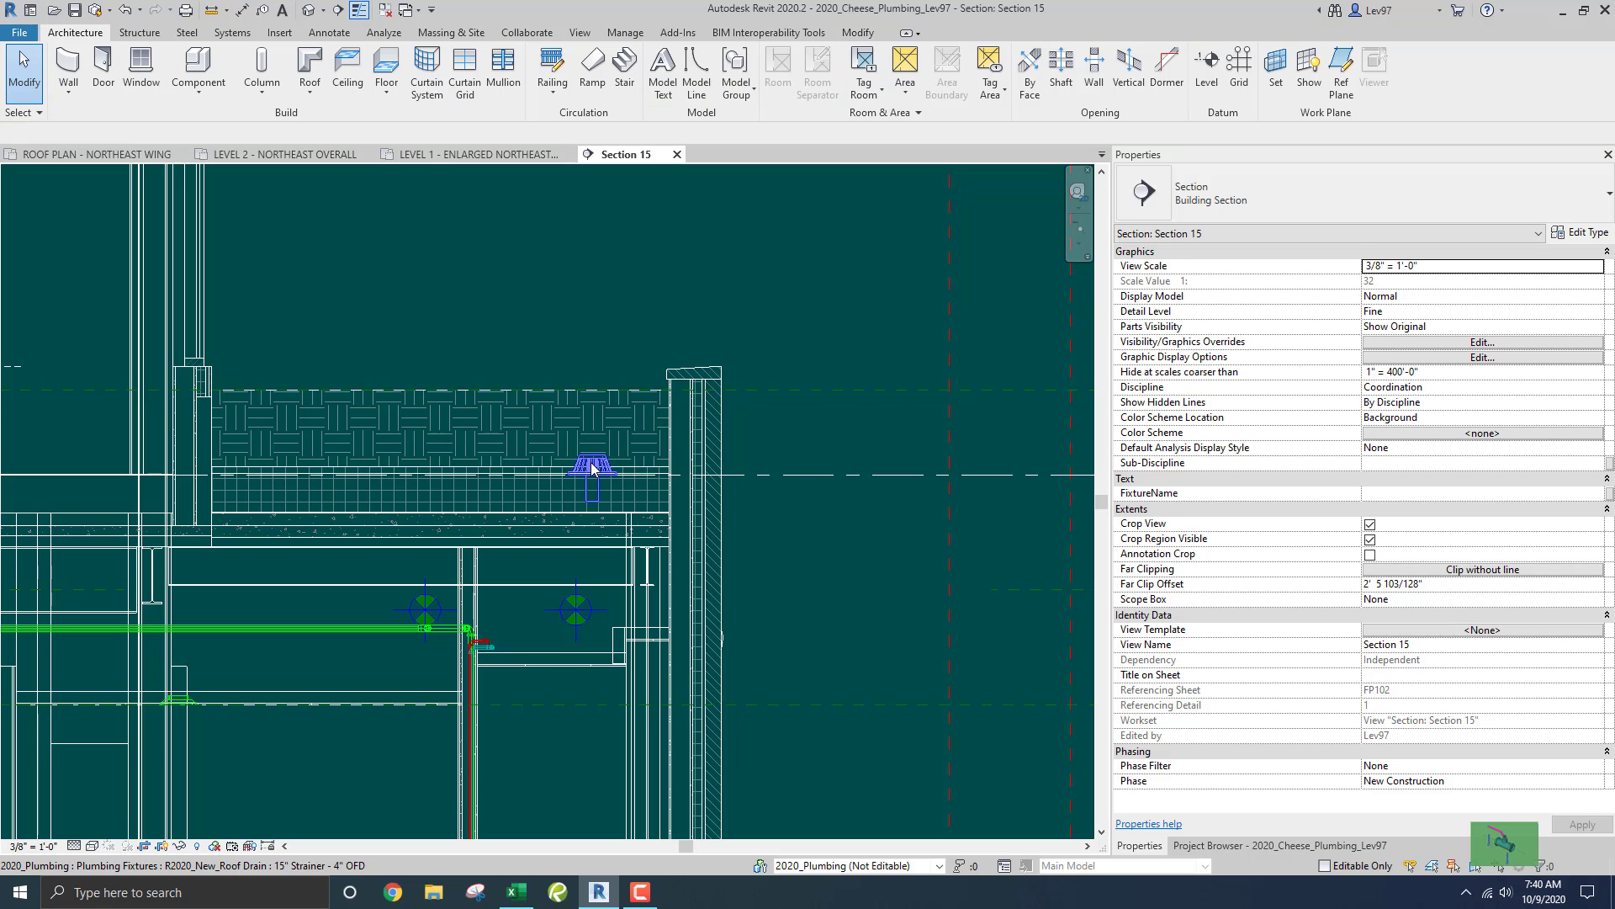
{"action": "left_click", "coordinate": [593, 469]}
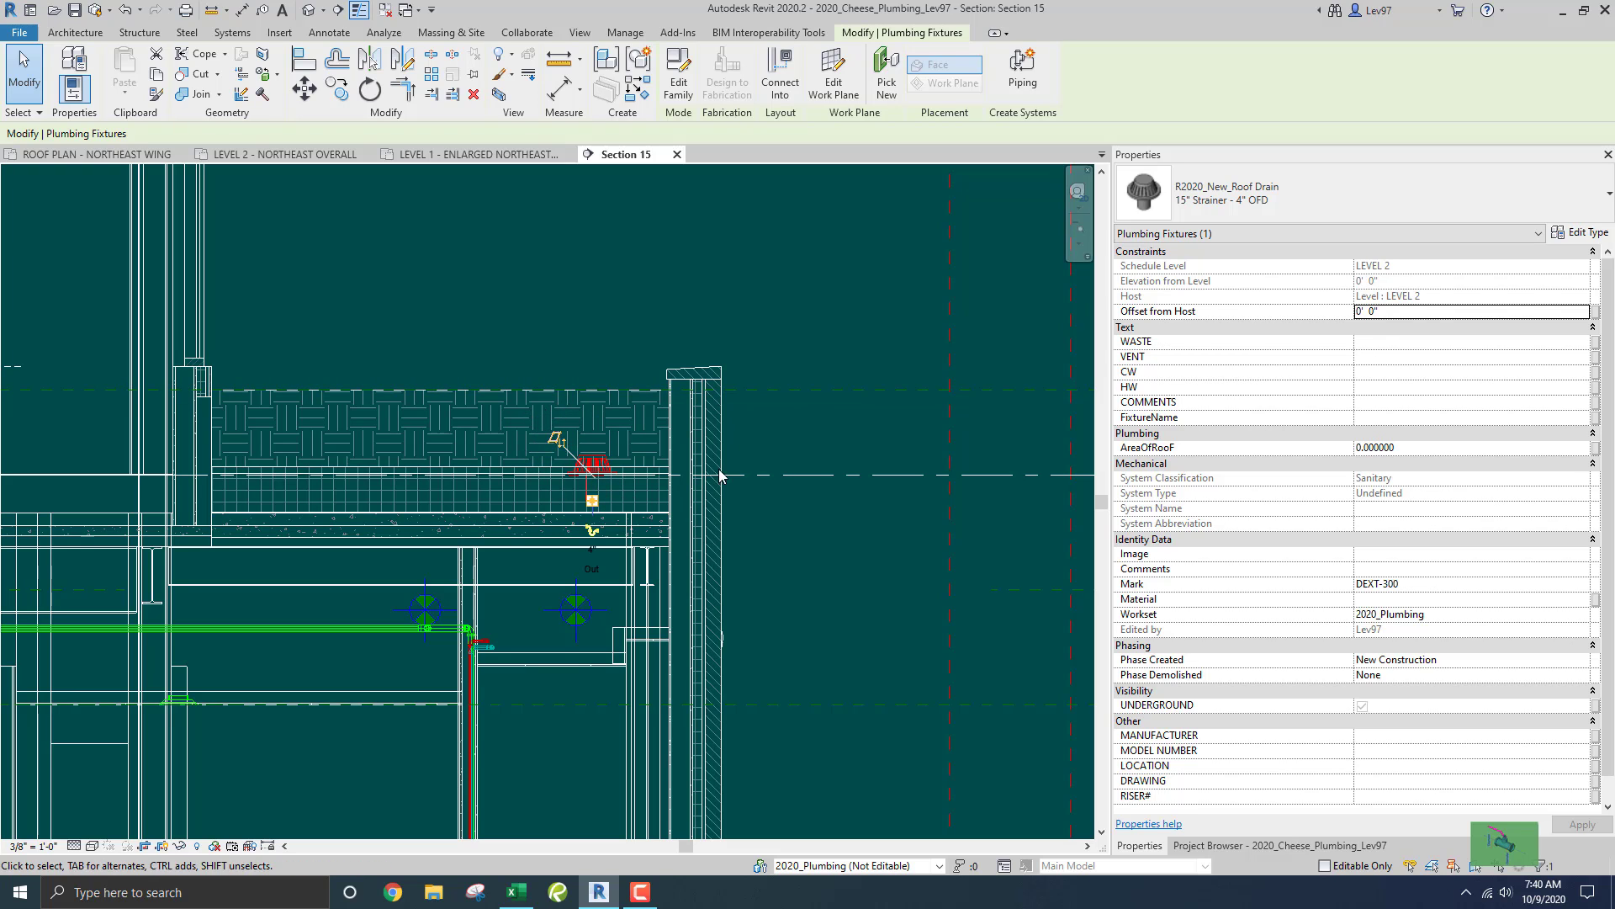
{"action": "left_click", "coordinate": [841, 393]}
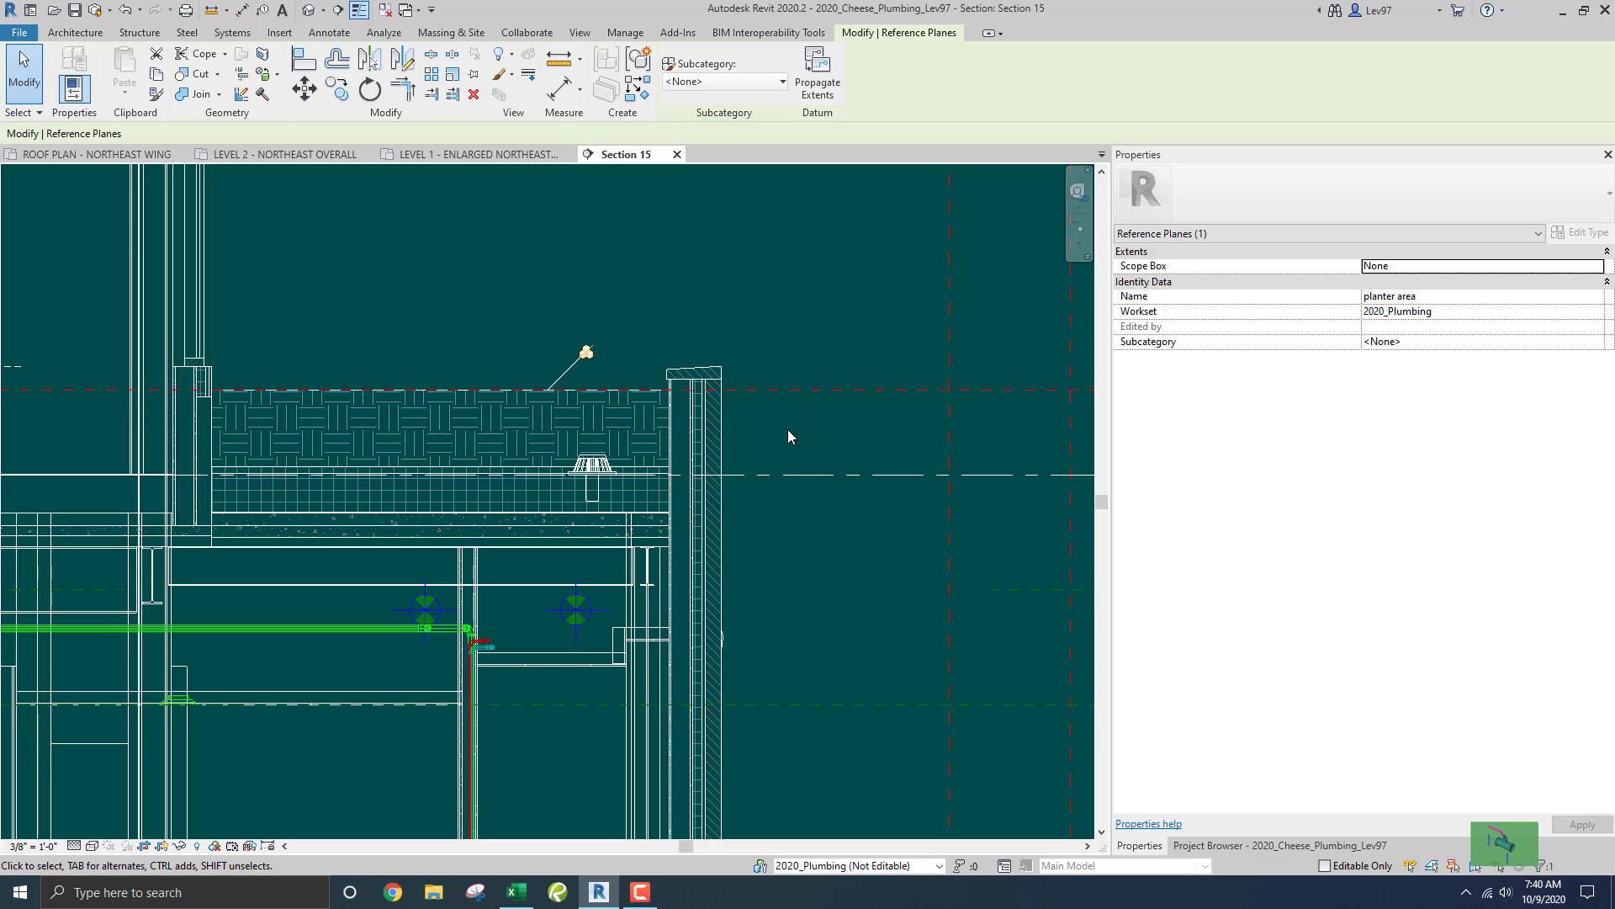
{"action": "left_click", "coordinate": [578, 321]}
Try moving the overflow drain onto the planter area reference plane by changing its work plane, and review its height in section.
{"action": "left_click", "coordinate": [587, 469]}
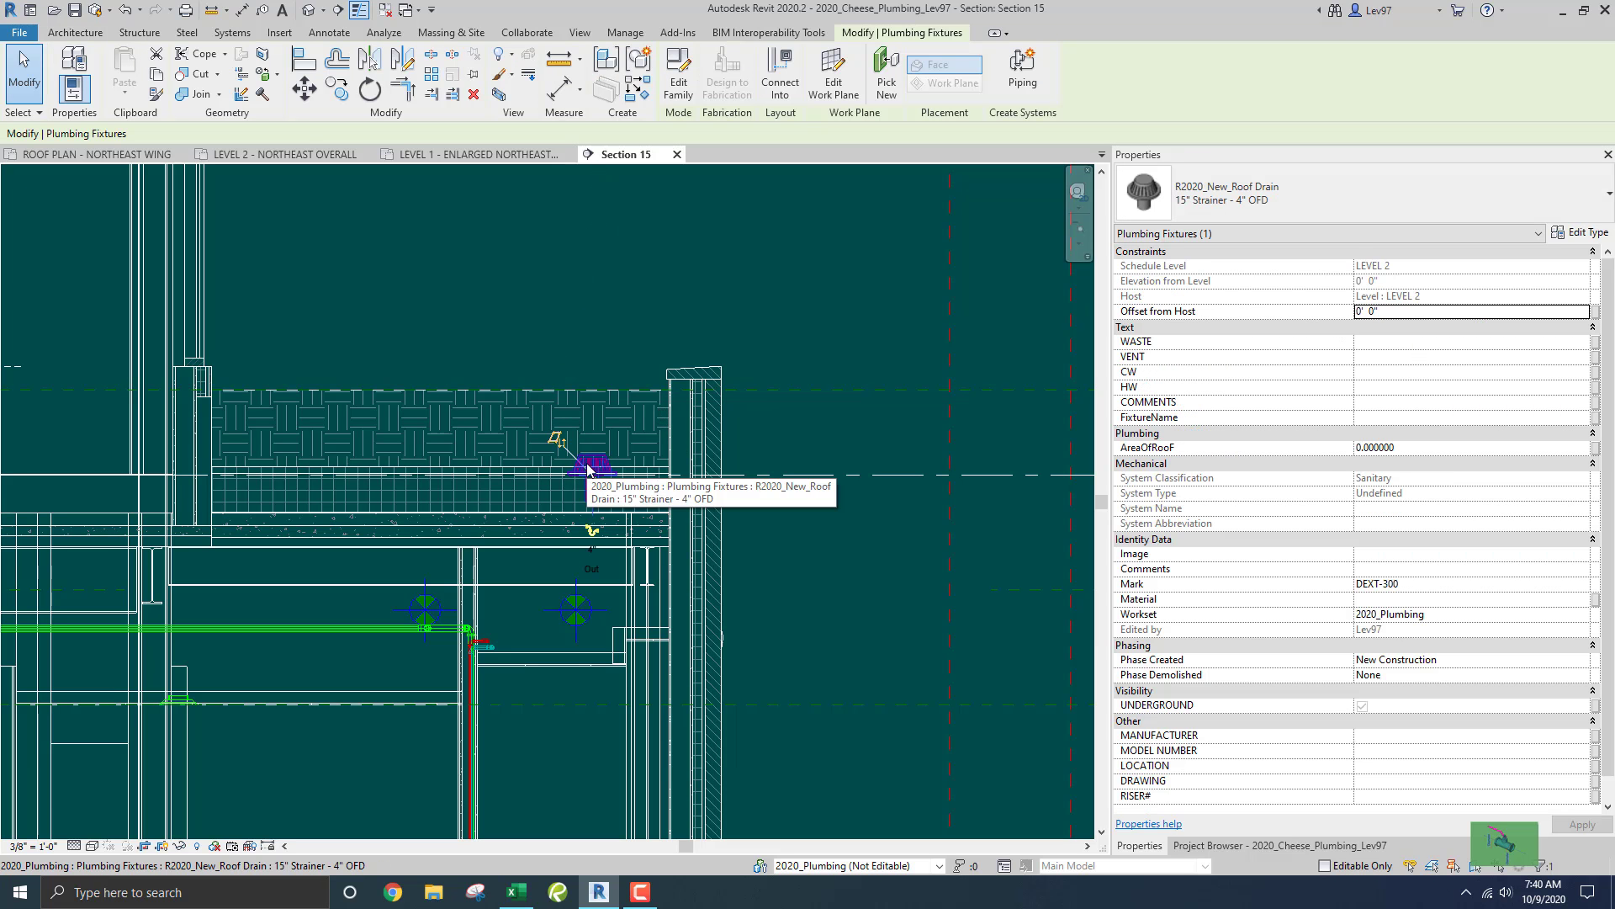
{"action": "left_click", "coordinate": [831, 92]}
{"action": "left_click", "coordinate": [378, 284]}
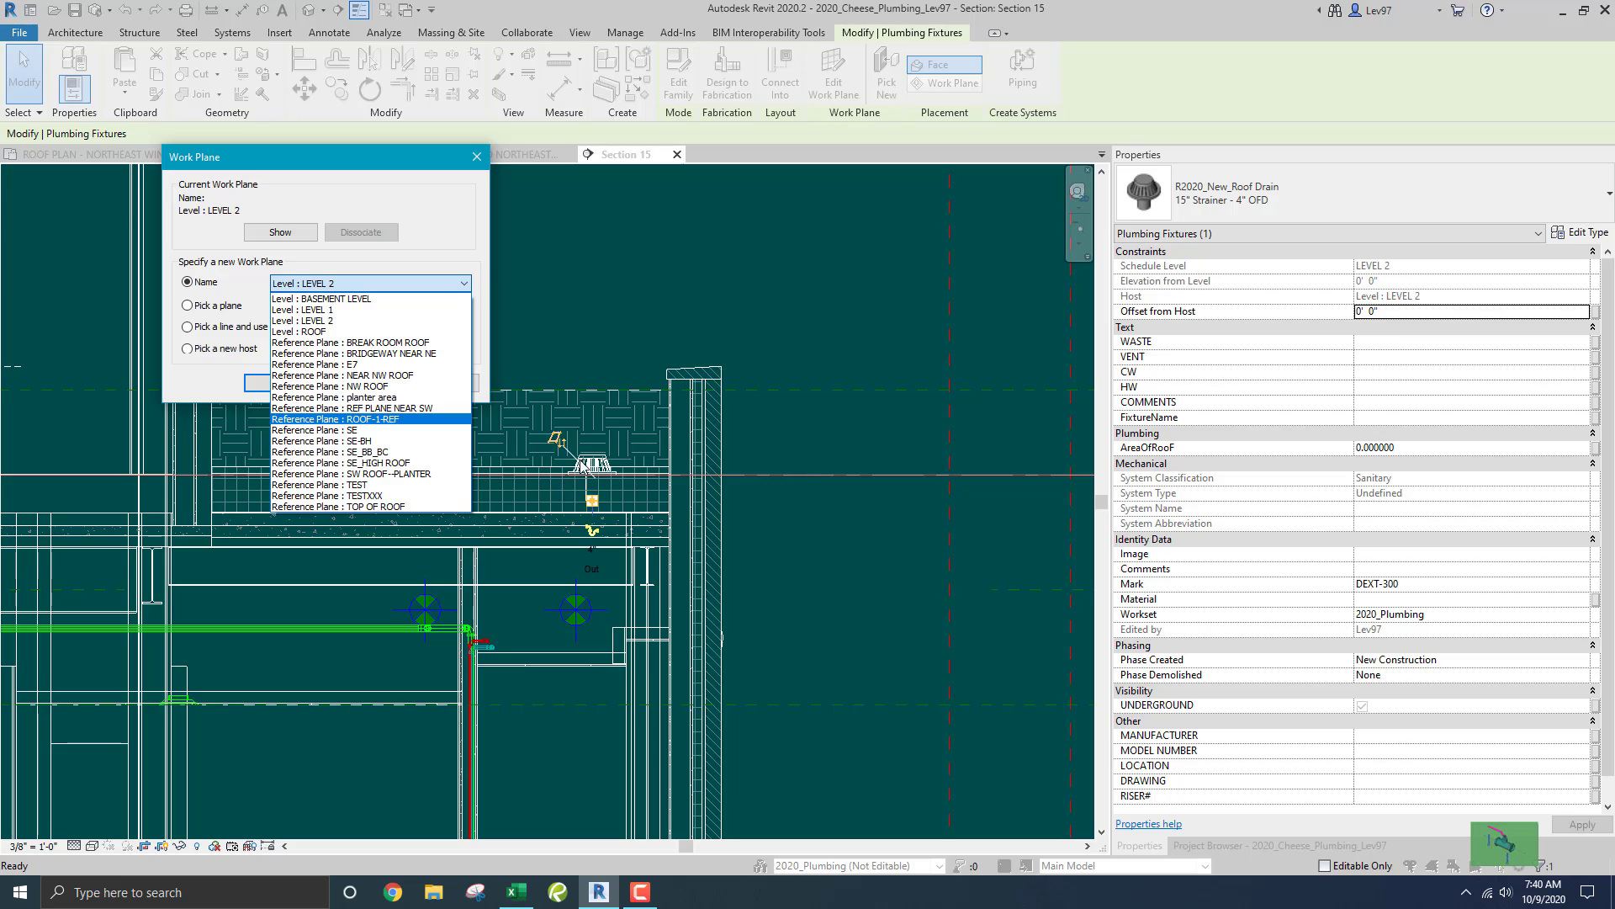
{"action": "left_click", "coordinate": [371, 399]}
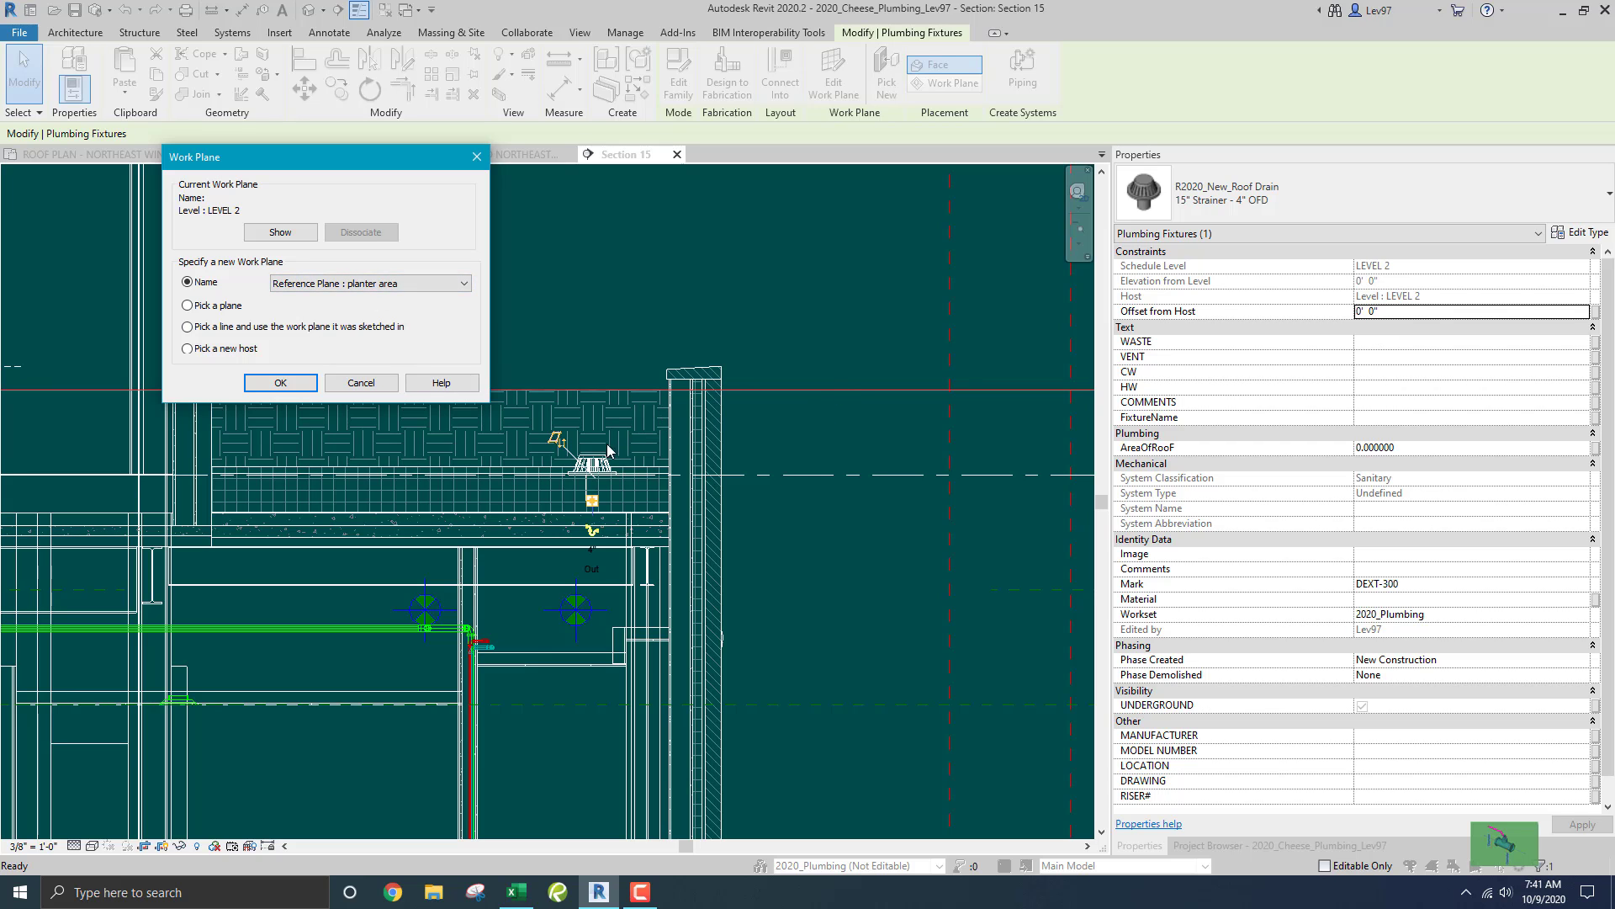
{"action": "left_click", "coordinate": [281, 382]}
{"action": "left_click", "coordinate": [476, 363]}
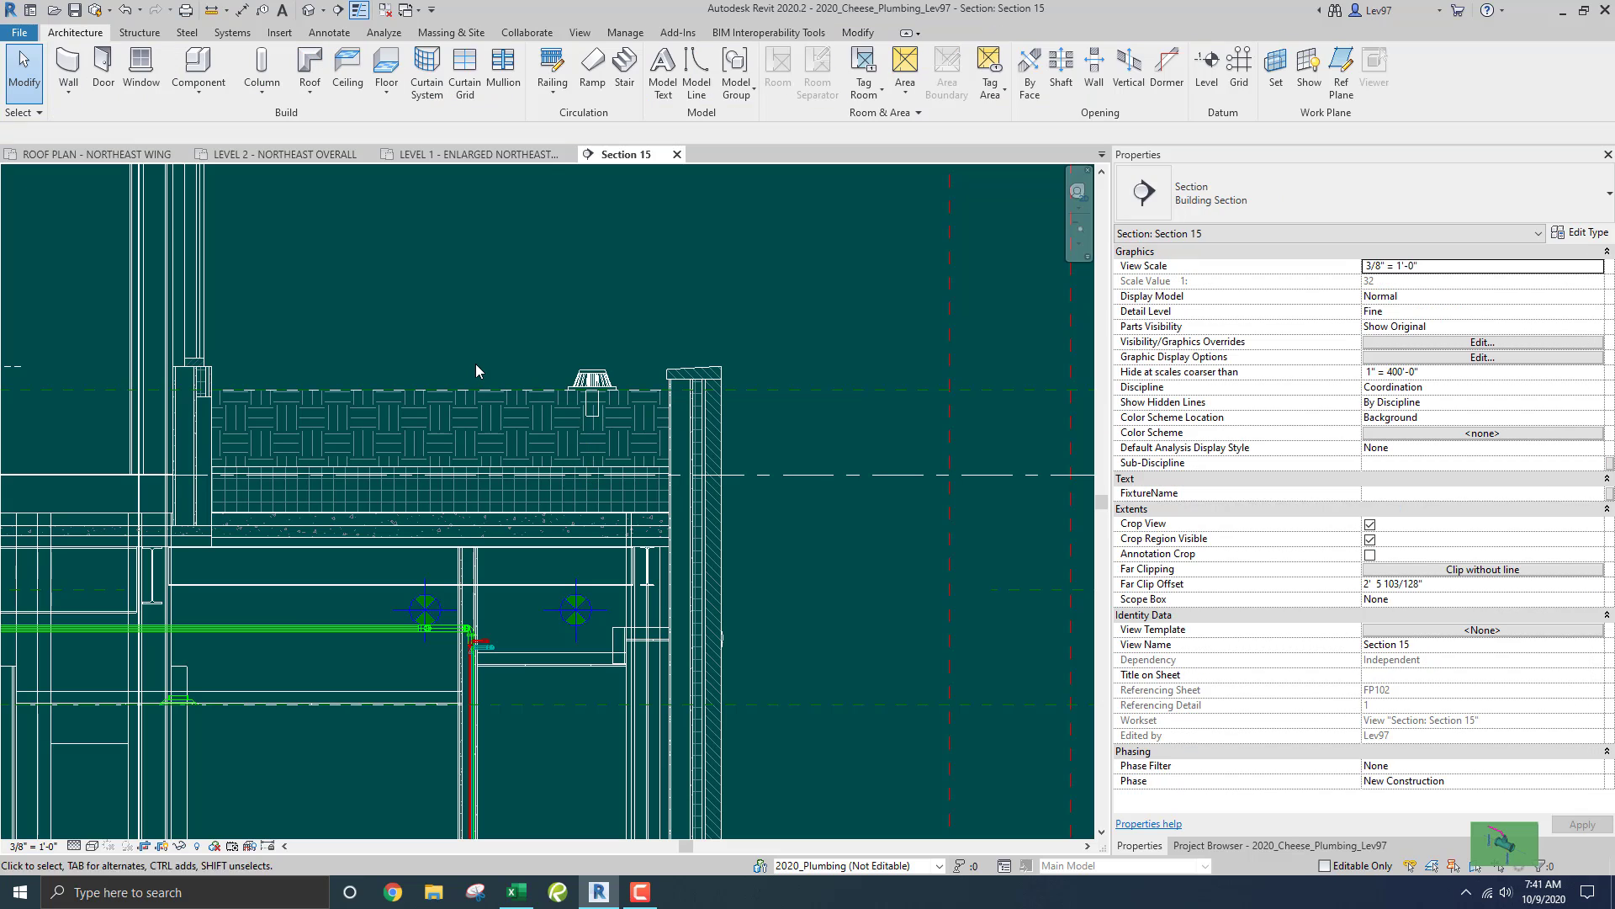
{"action": "scroll", "coordinate": [500, 266], "scroll_direction": "down", "scroll_amount": 5}
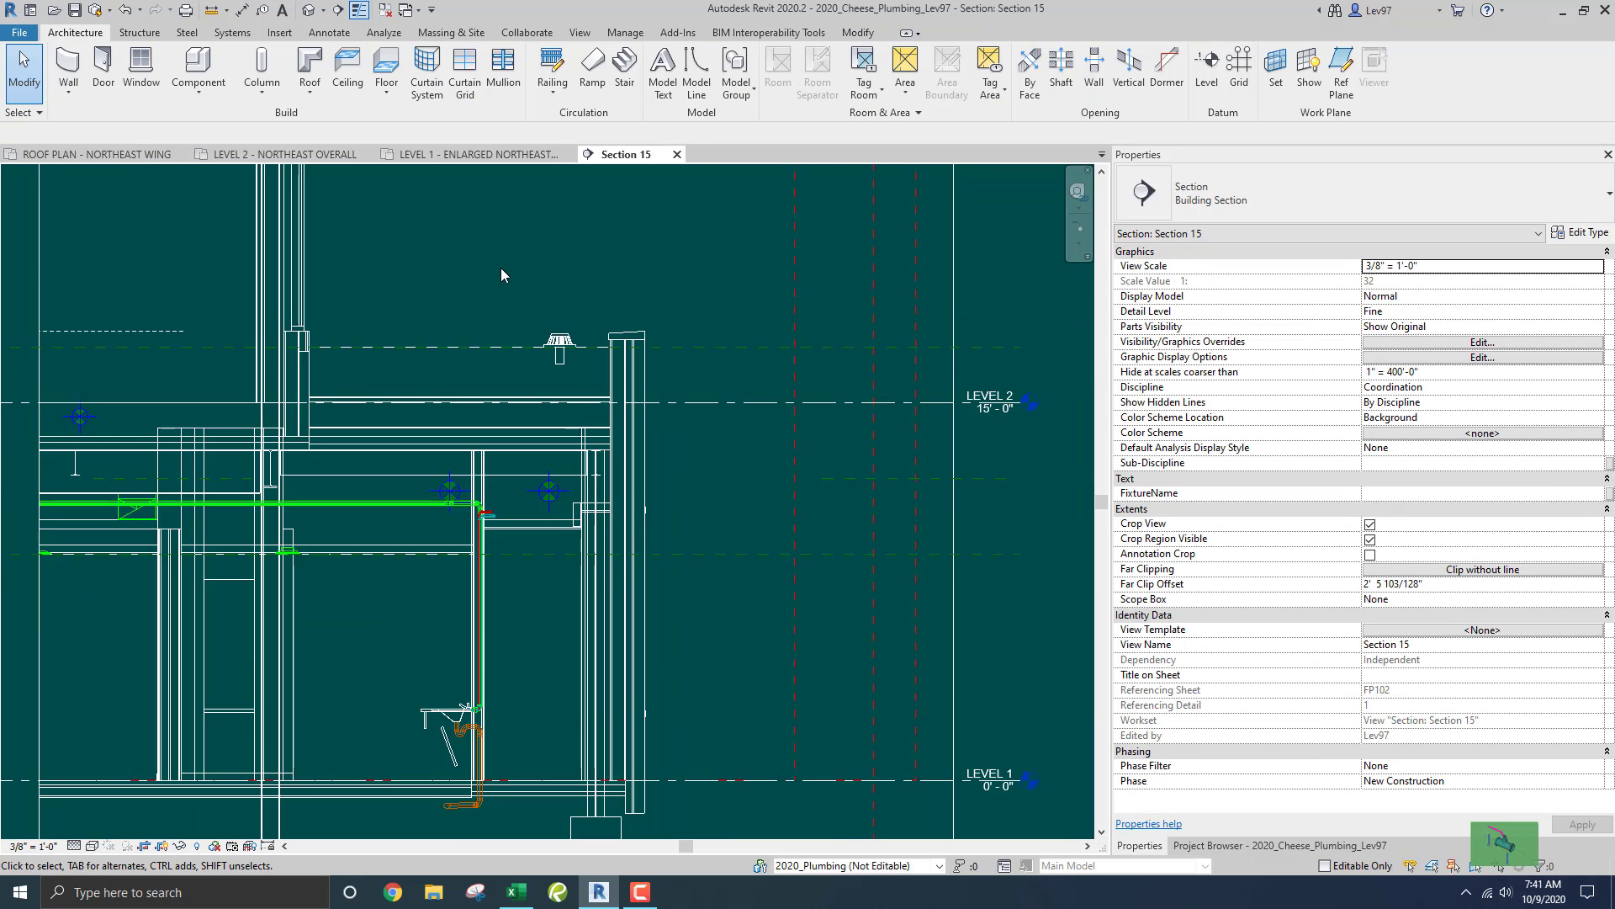
{"action": "middle_click_drag", "start_coordinate": [503, 268], "coordinate": [639, 390]}
{"action": "scroll", "coordinate": [622, 387], "scroll_direction": "up", "scroll_amount": 4}
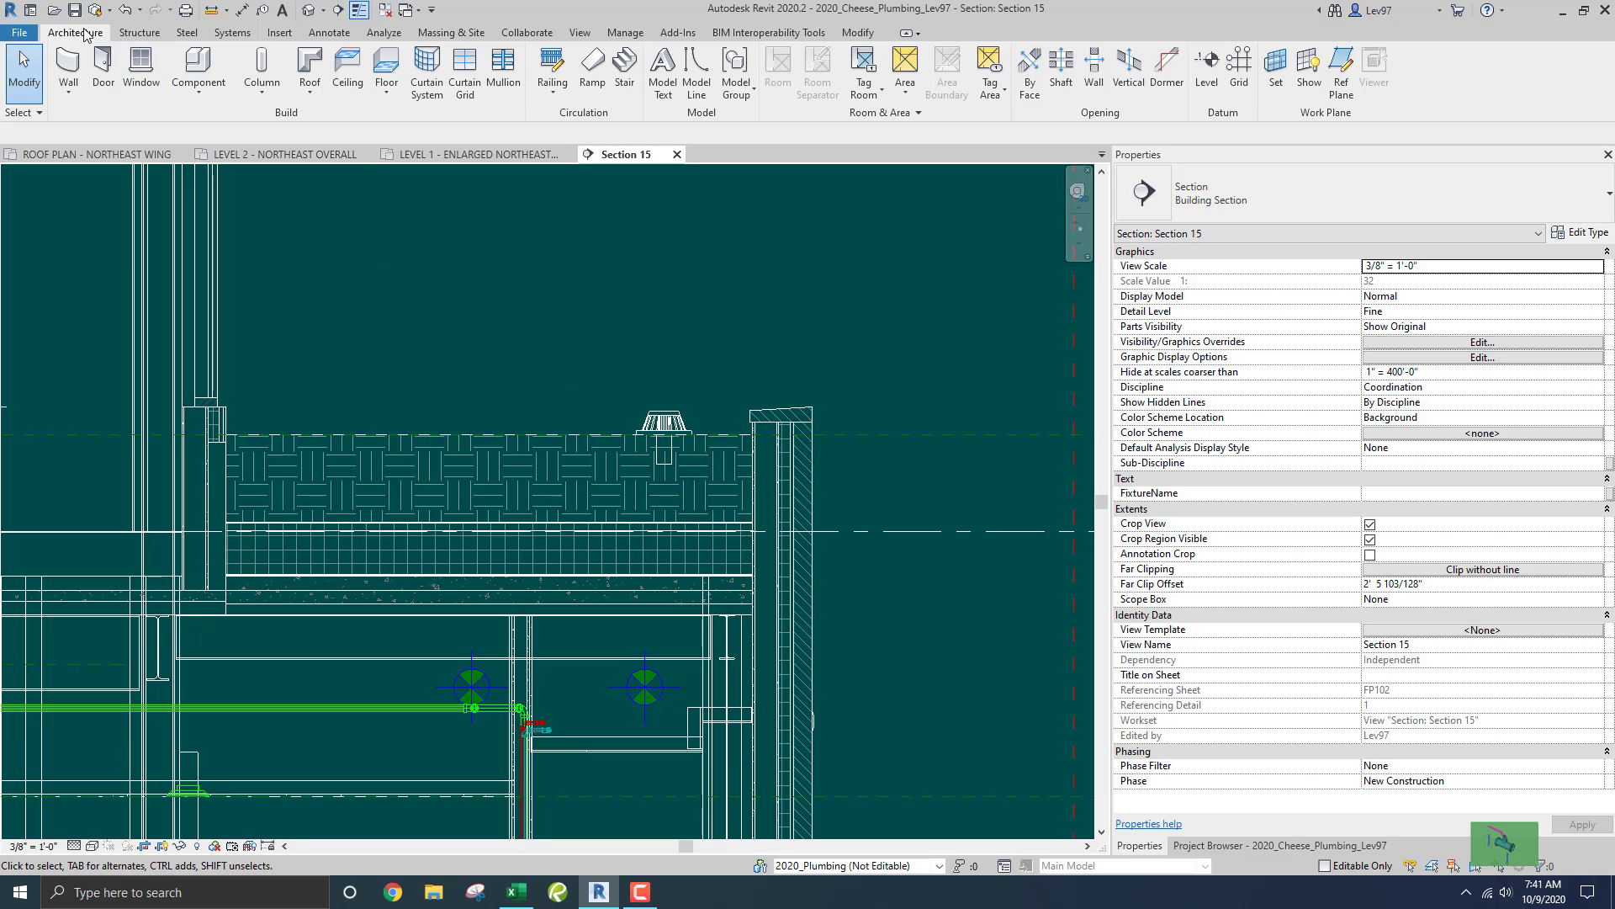
{"action": "scroll", "coordinate": [324, 187], "scroll_direction": "down", "scroll_amount": 1}
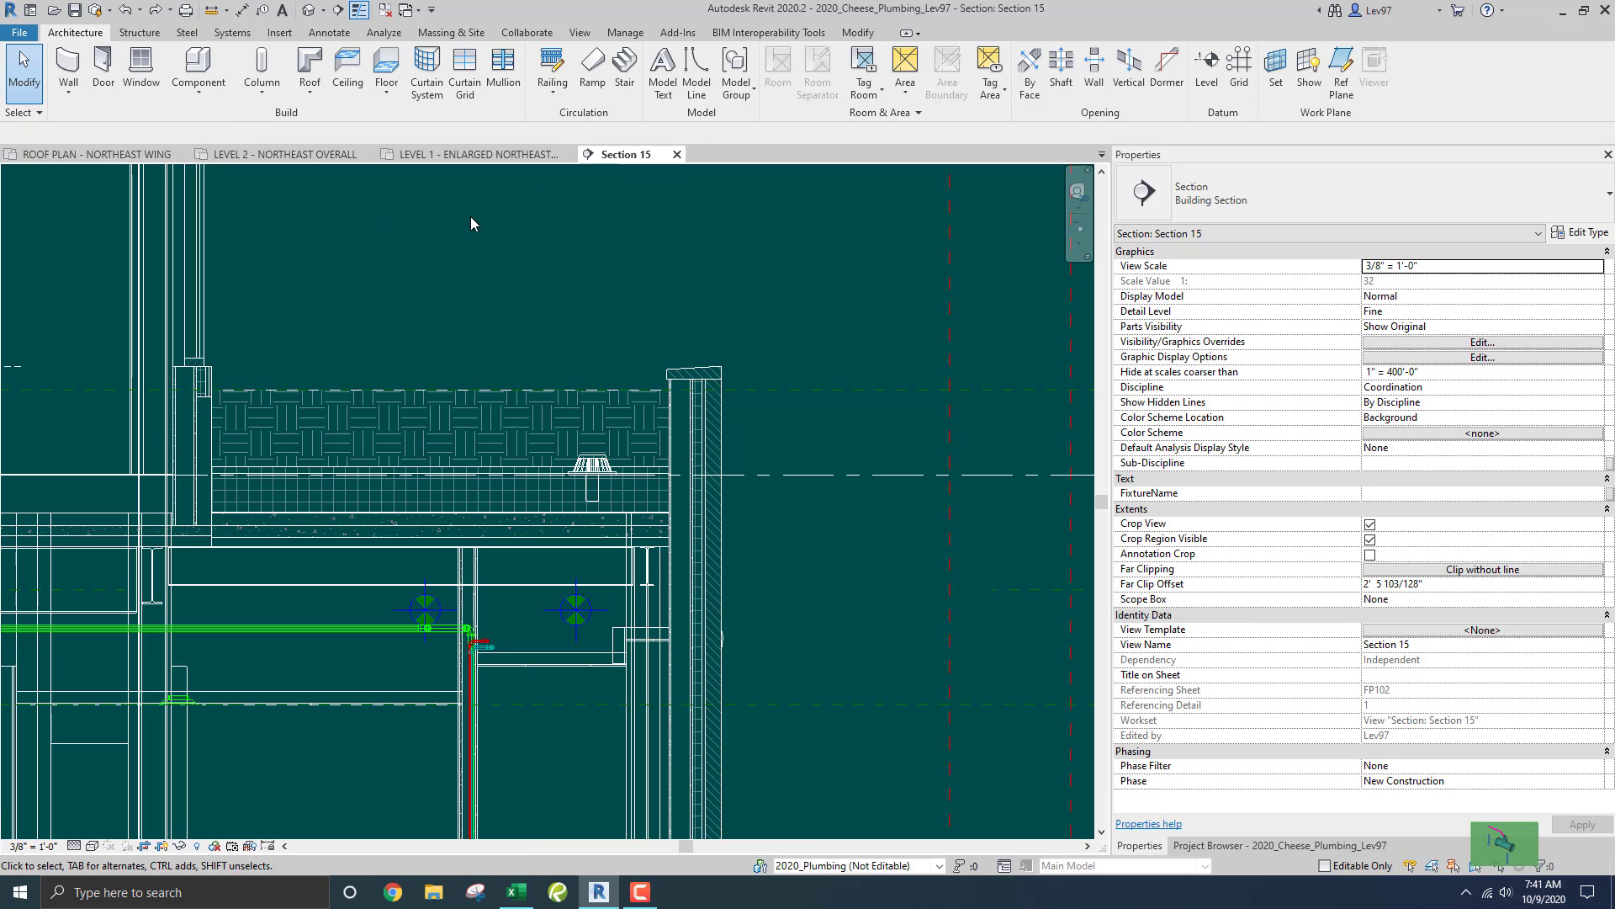
Open the 3D - NE BUILDING - ROOF view and tile all open views.
{"action": "left_click", "coordinate": [1279, 845]}
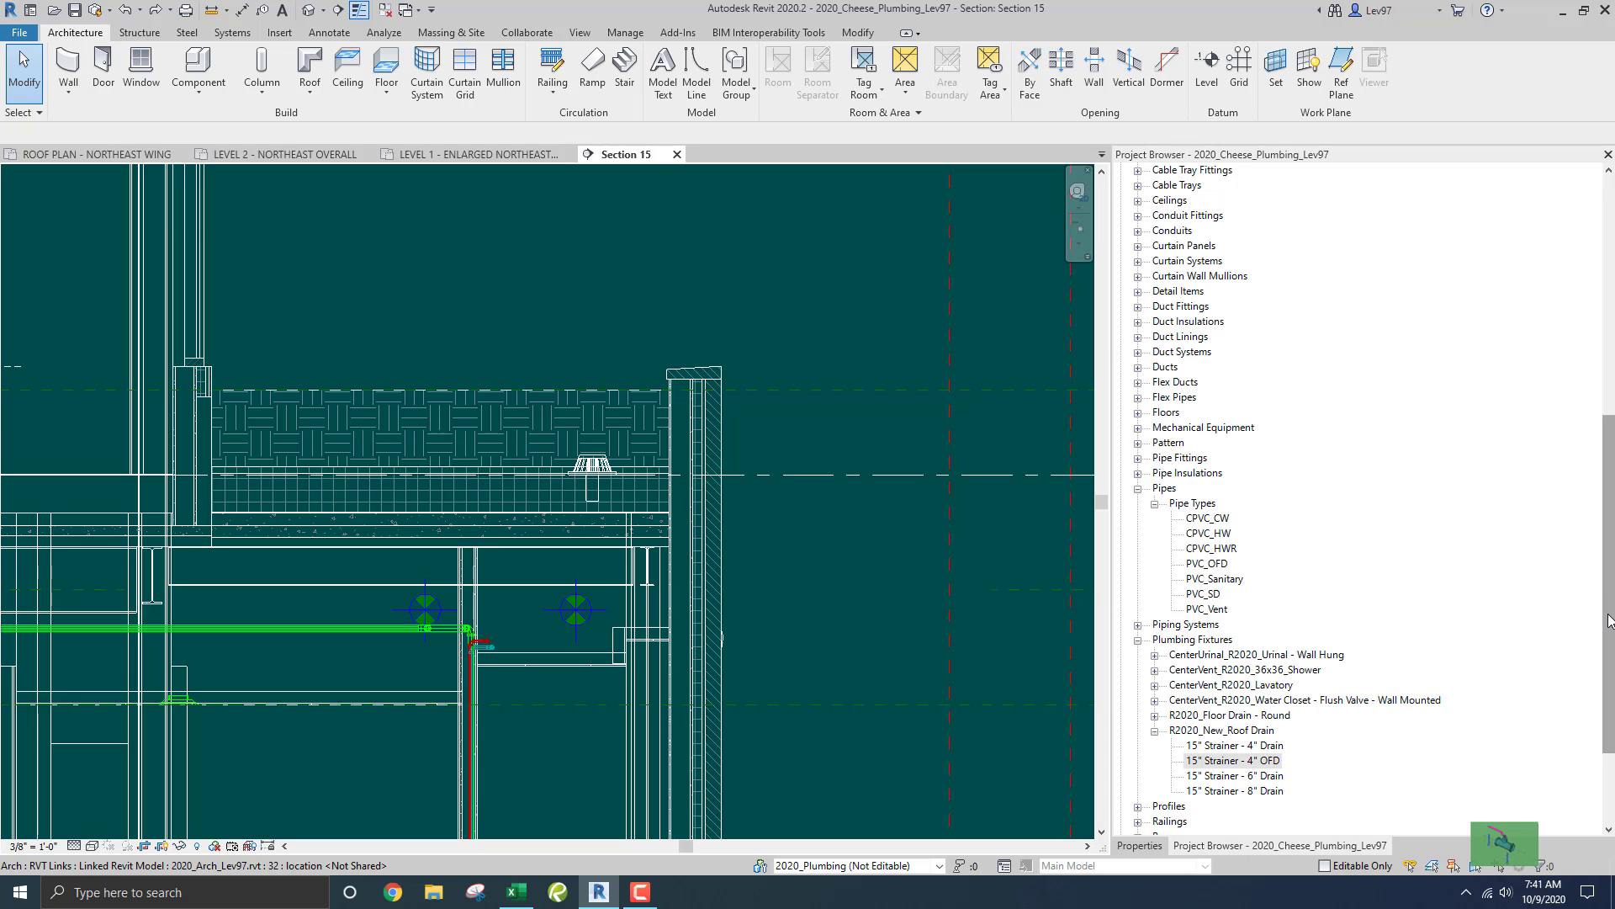
{"action": "left_click_drag", "start_coordinate": [1610, 621], "coordinate": [1610, 382]}
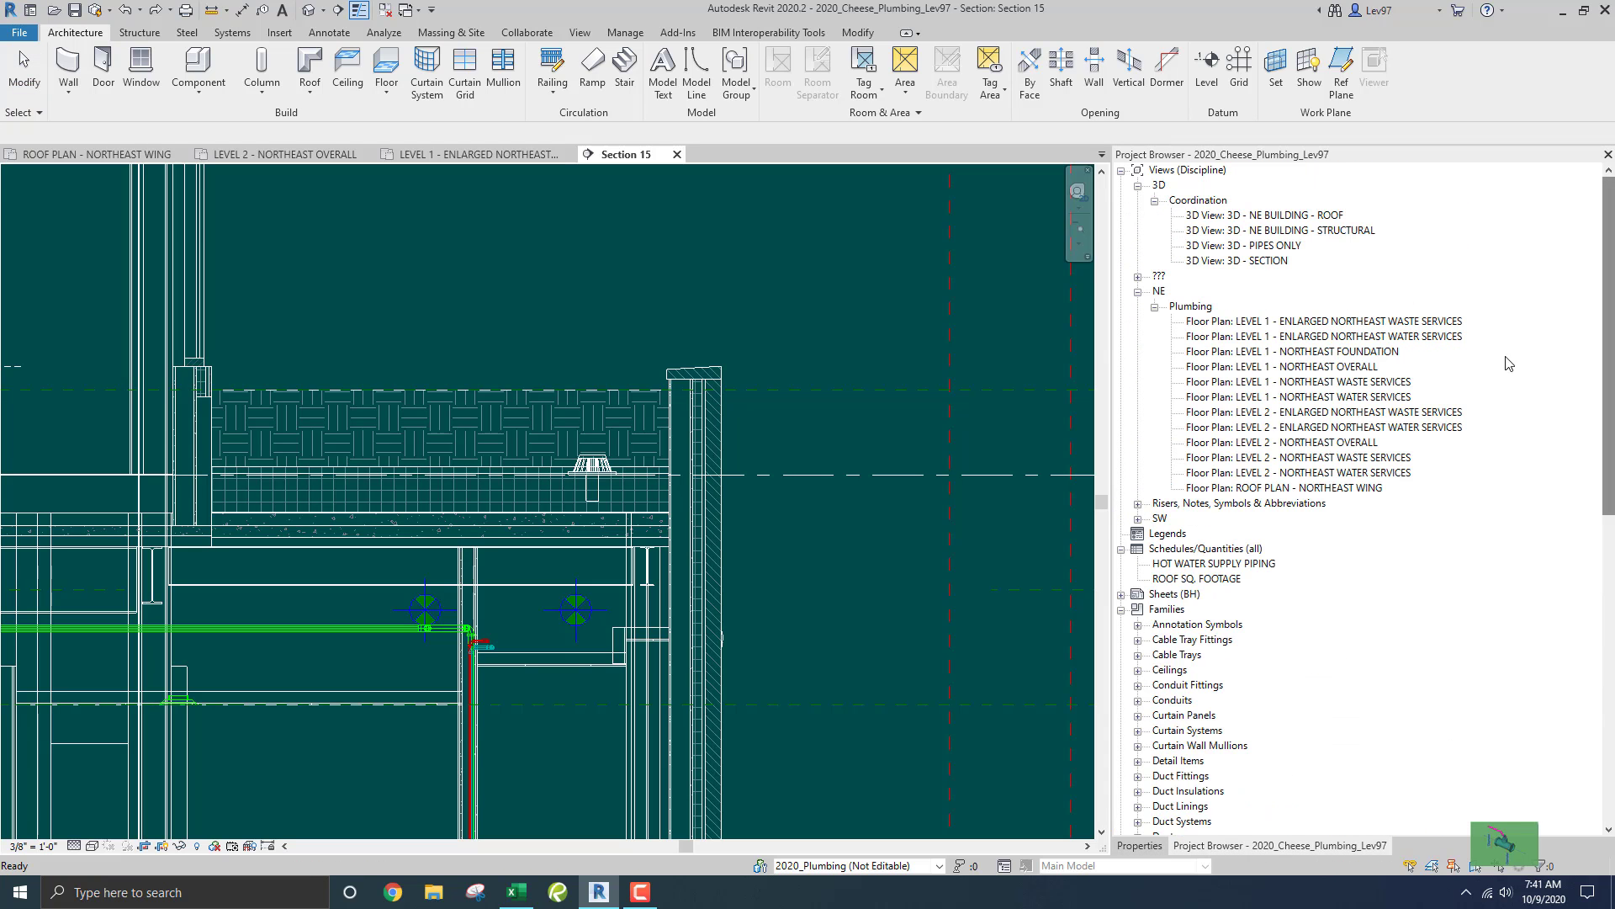
{"action": "double_click", "coordinate": [1285, 216]}
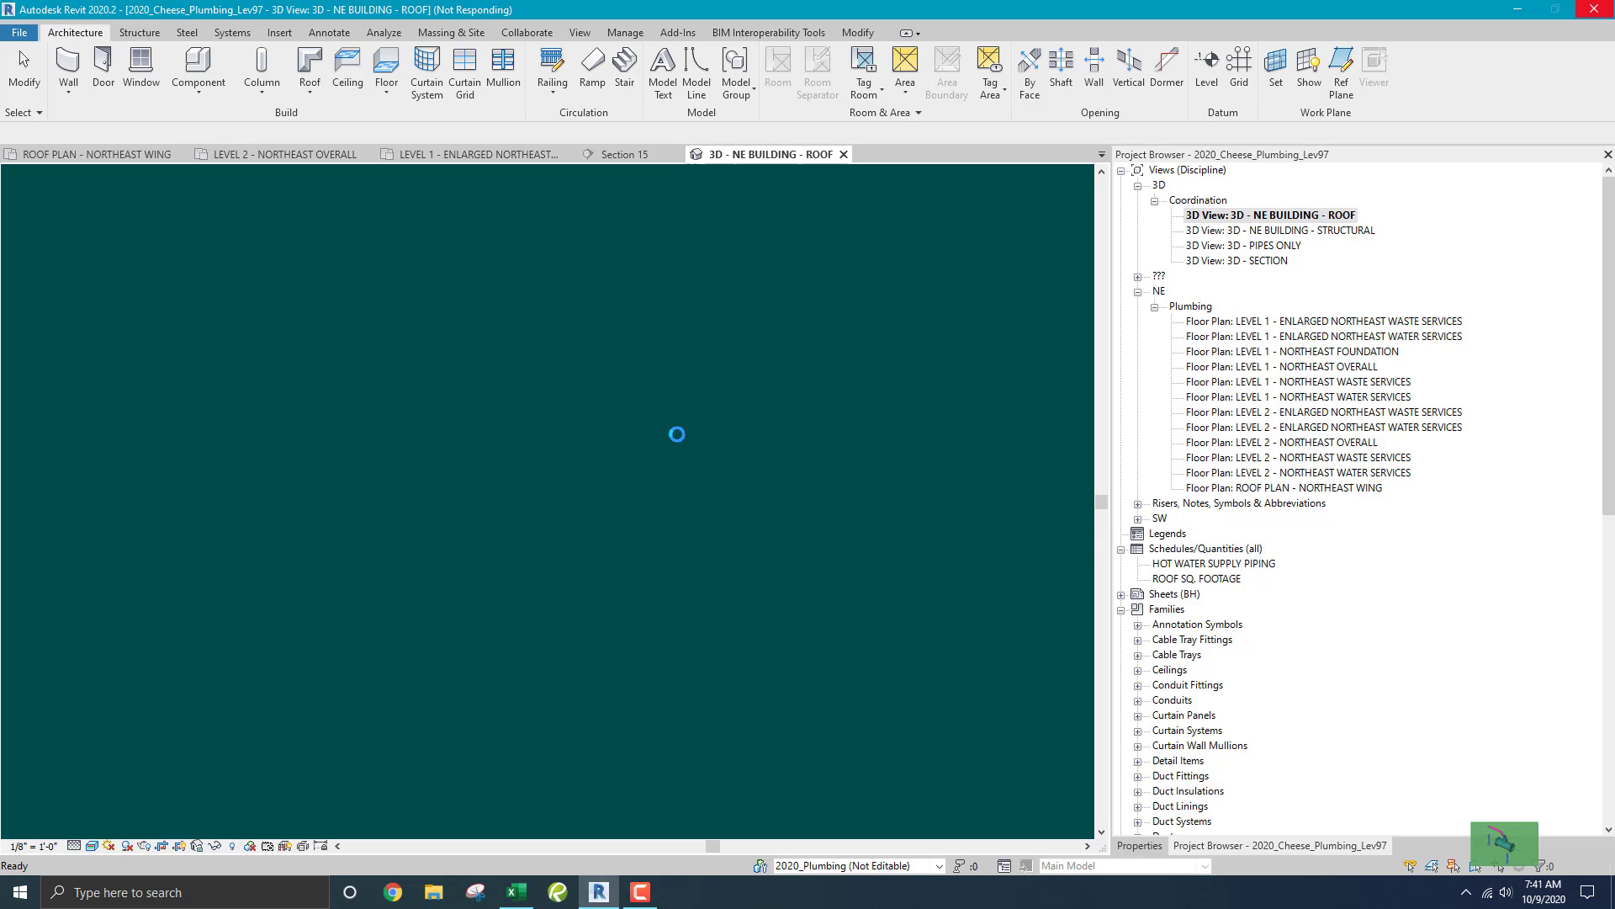
{"action": "left_click", "coordinate": [581, 33]}
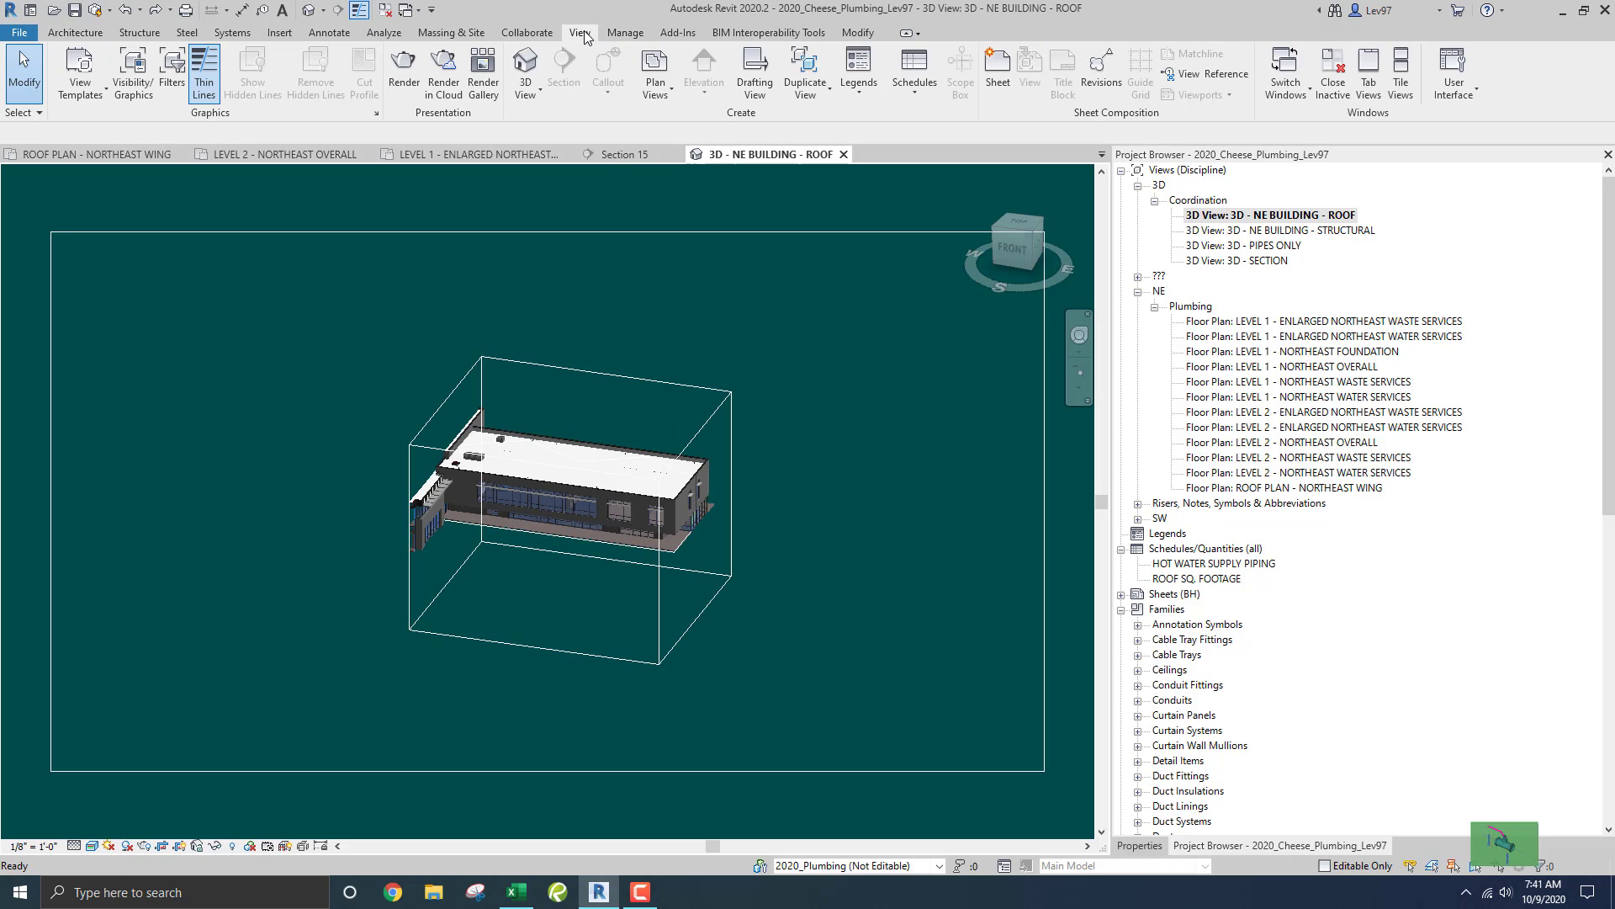
{"action": "left_click", "coordinate": [1401, 77]}
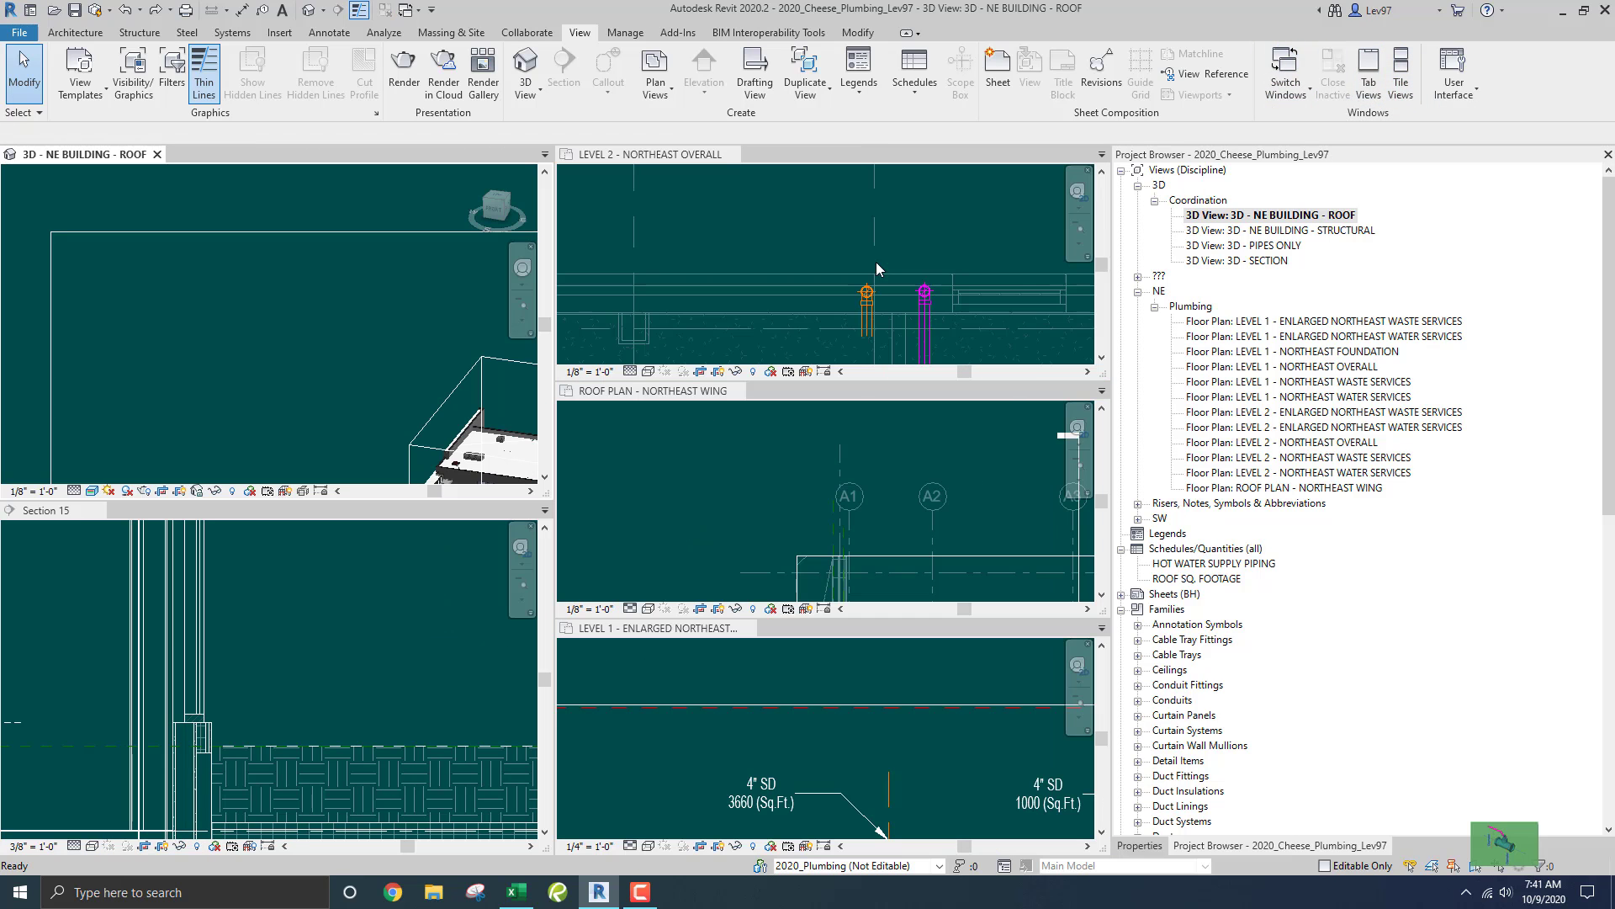
Examine the planter drain location up close in both the 3D view and Section 15.
{"action": "scroll", "coordinate": [349, 339], "scroll_direction": "down", "scroll_amount": 2}
{"action": "middle_click_drag", "start_coordinate": [336, 353], "coordinate": [69, 352]}
{"action": "scroll", "coordinate": [343, 410], "scroll_direction": "up", "scroll_amount": 4}
{"action": "middle_click_drag", "start_coordinate": [297, 415], "coordinate": [176, 371], "text": "shift"}
{"action": "middle_click_drag", "start_coordinate": [311, 465], "coordinate": [322, 368]}
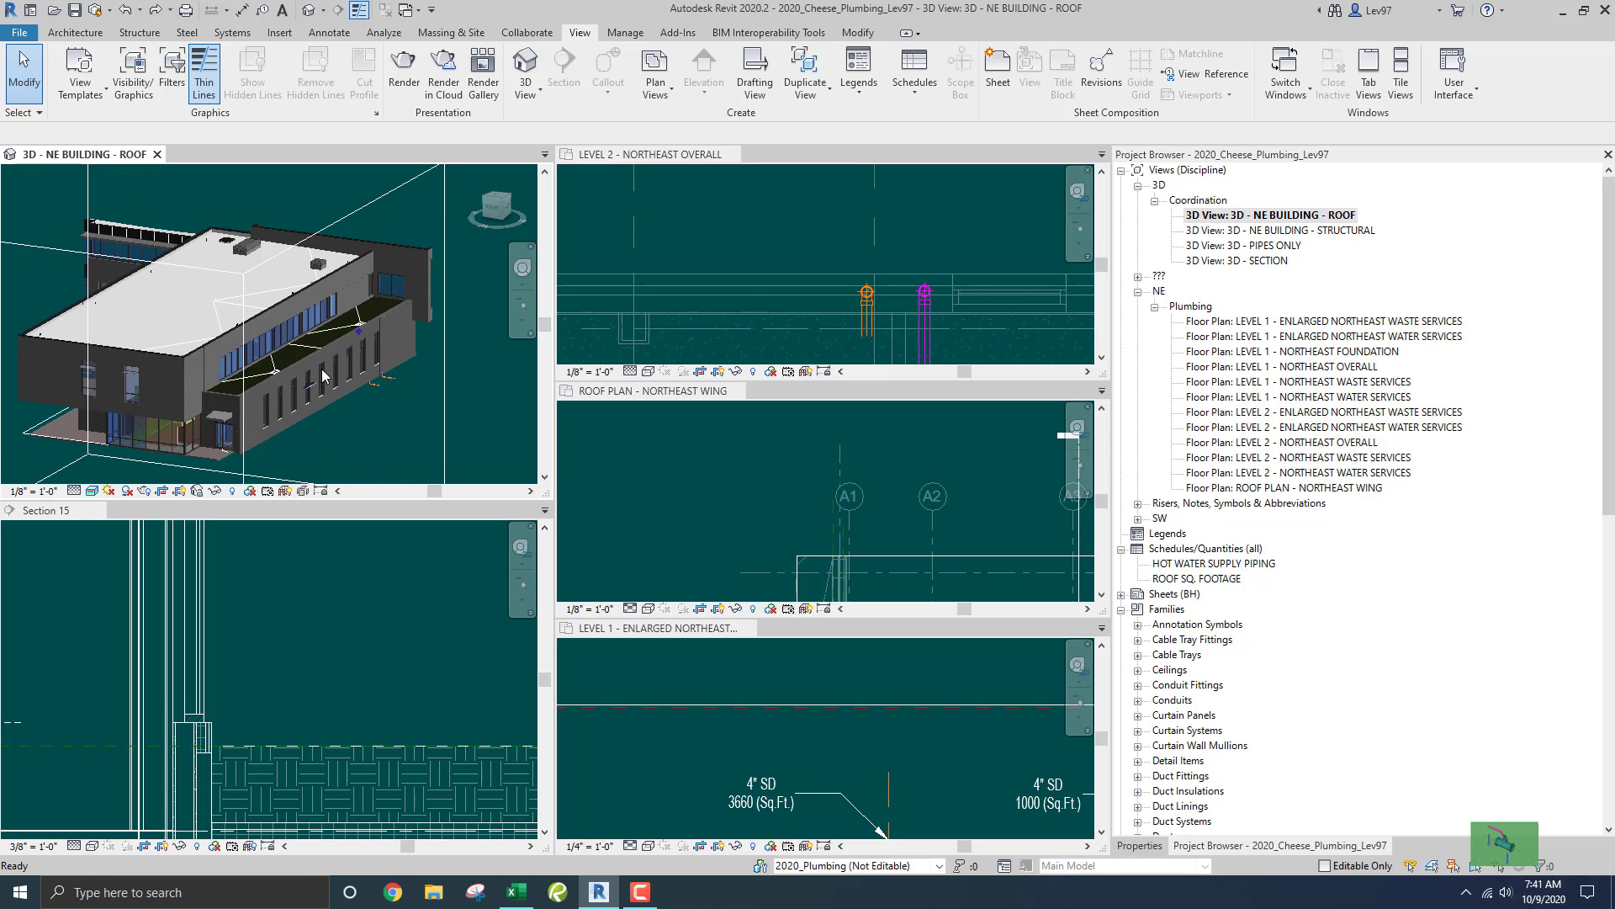
{"action": "scroll", "coordinate": [322, 375], "scroll_direction": "up", "scroll_amount": 8}
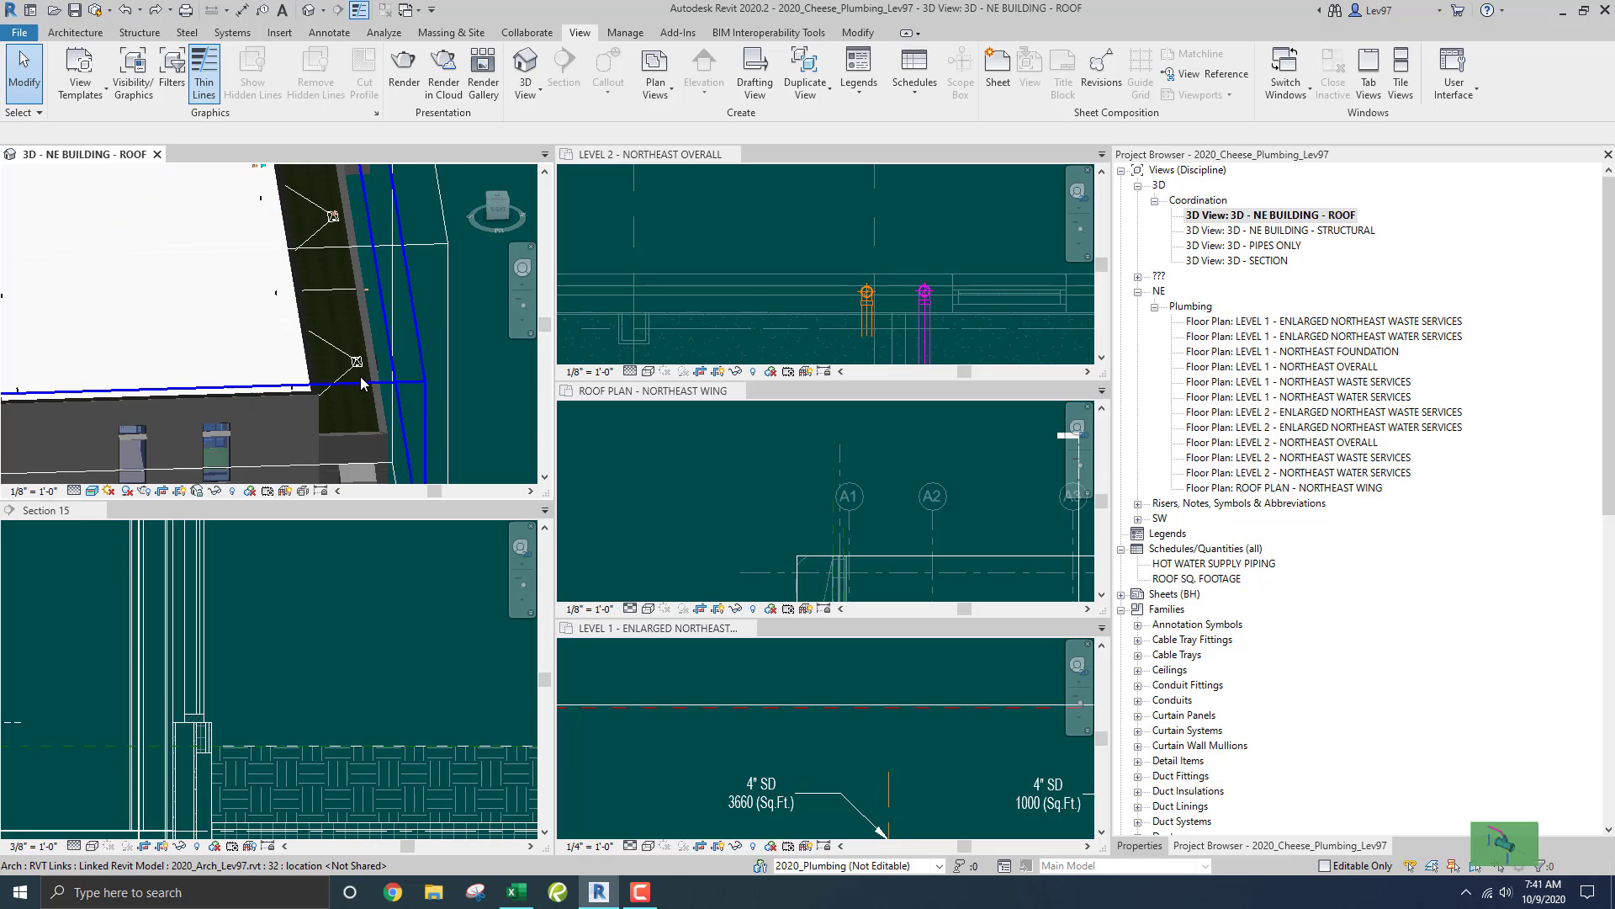
{"action": "scroll", "coordinate": [360, 378], "scroll_direction": "up", "scroll_amount": 3}
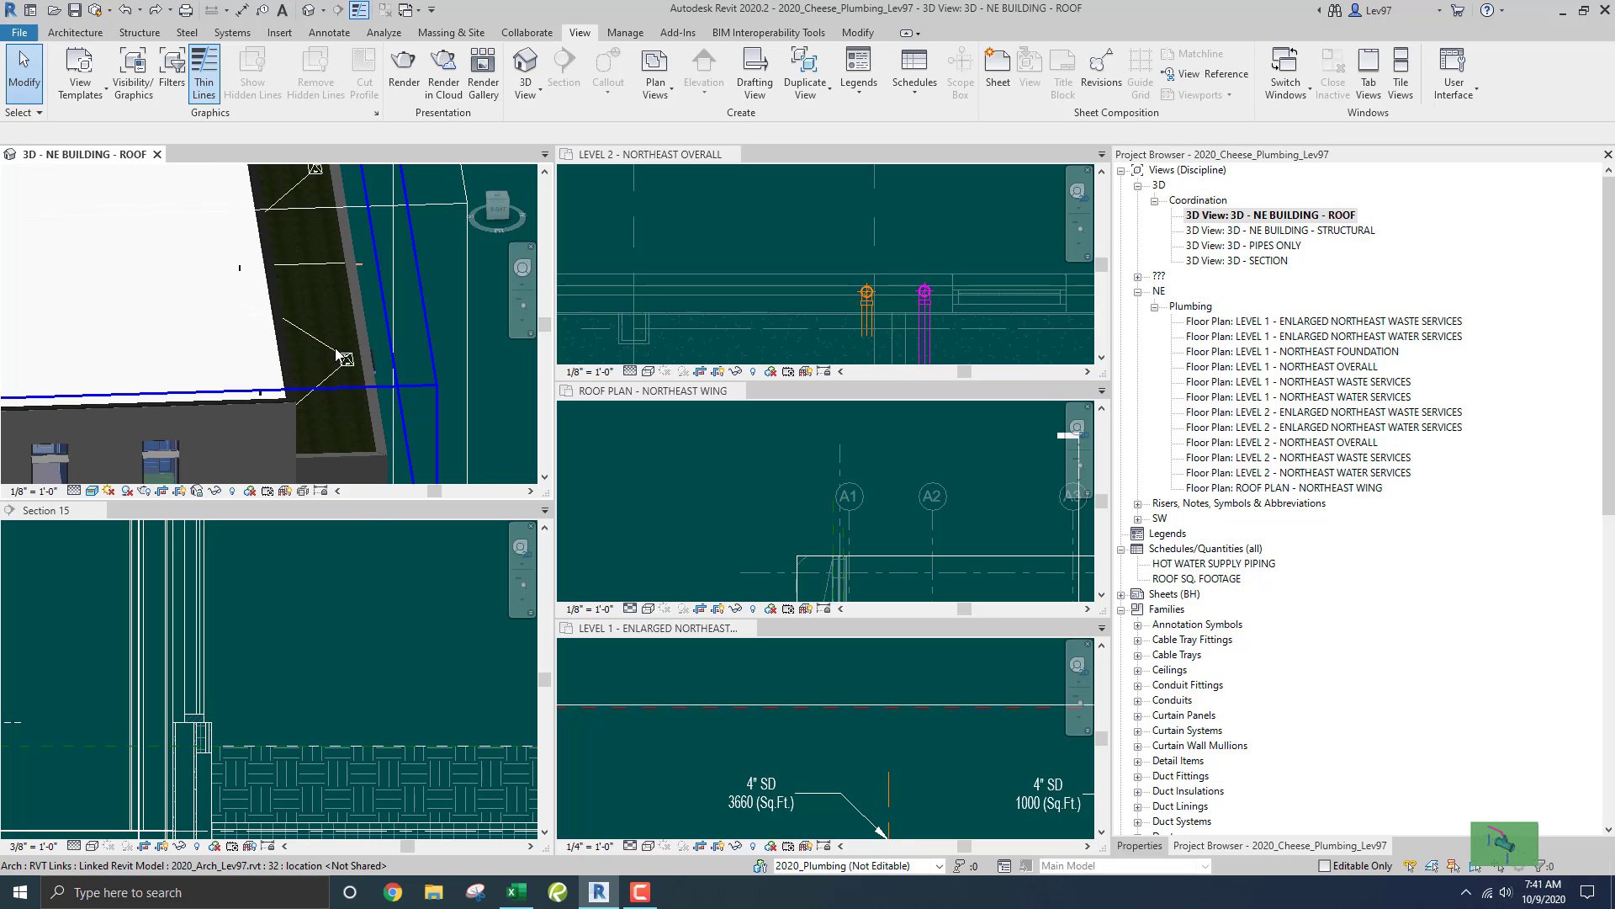
{"action": "middle_click_drag", "start_coordinate": [336, 356], "coordinate": [359, 406]}
{"action": "middle_click_drag", "start_coordinate": [341, 236], "coordinate": [391, 339]}
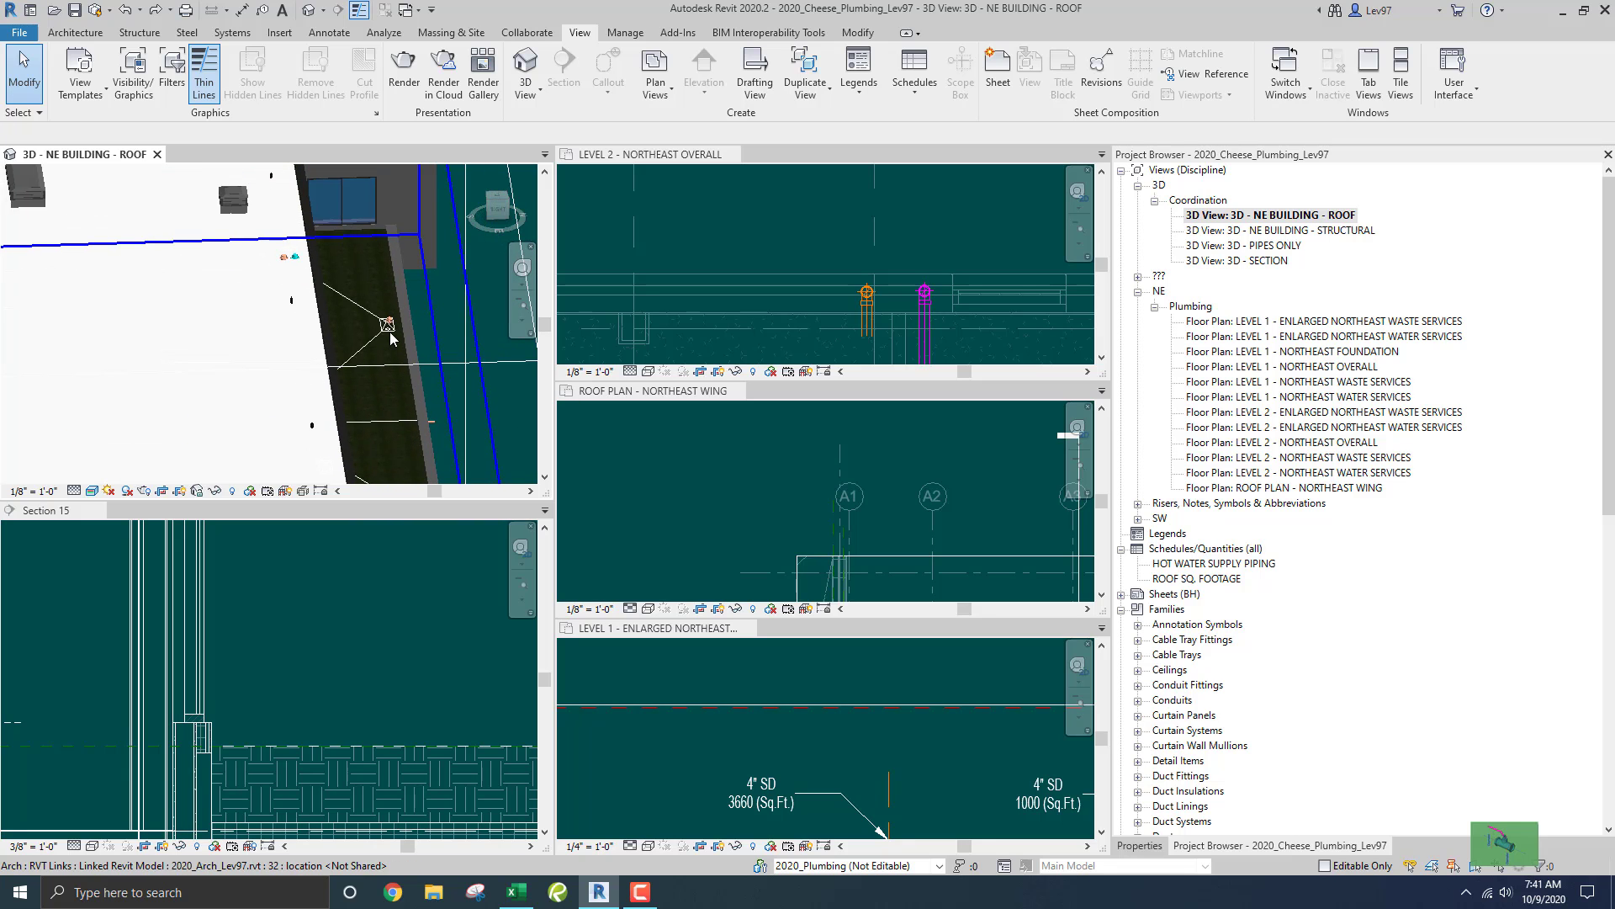
{"action": "scroll", "coordinate": [389, 336], "scroll_direction": "up", "scroll_amount": 5}
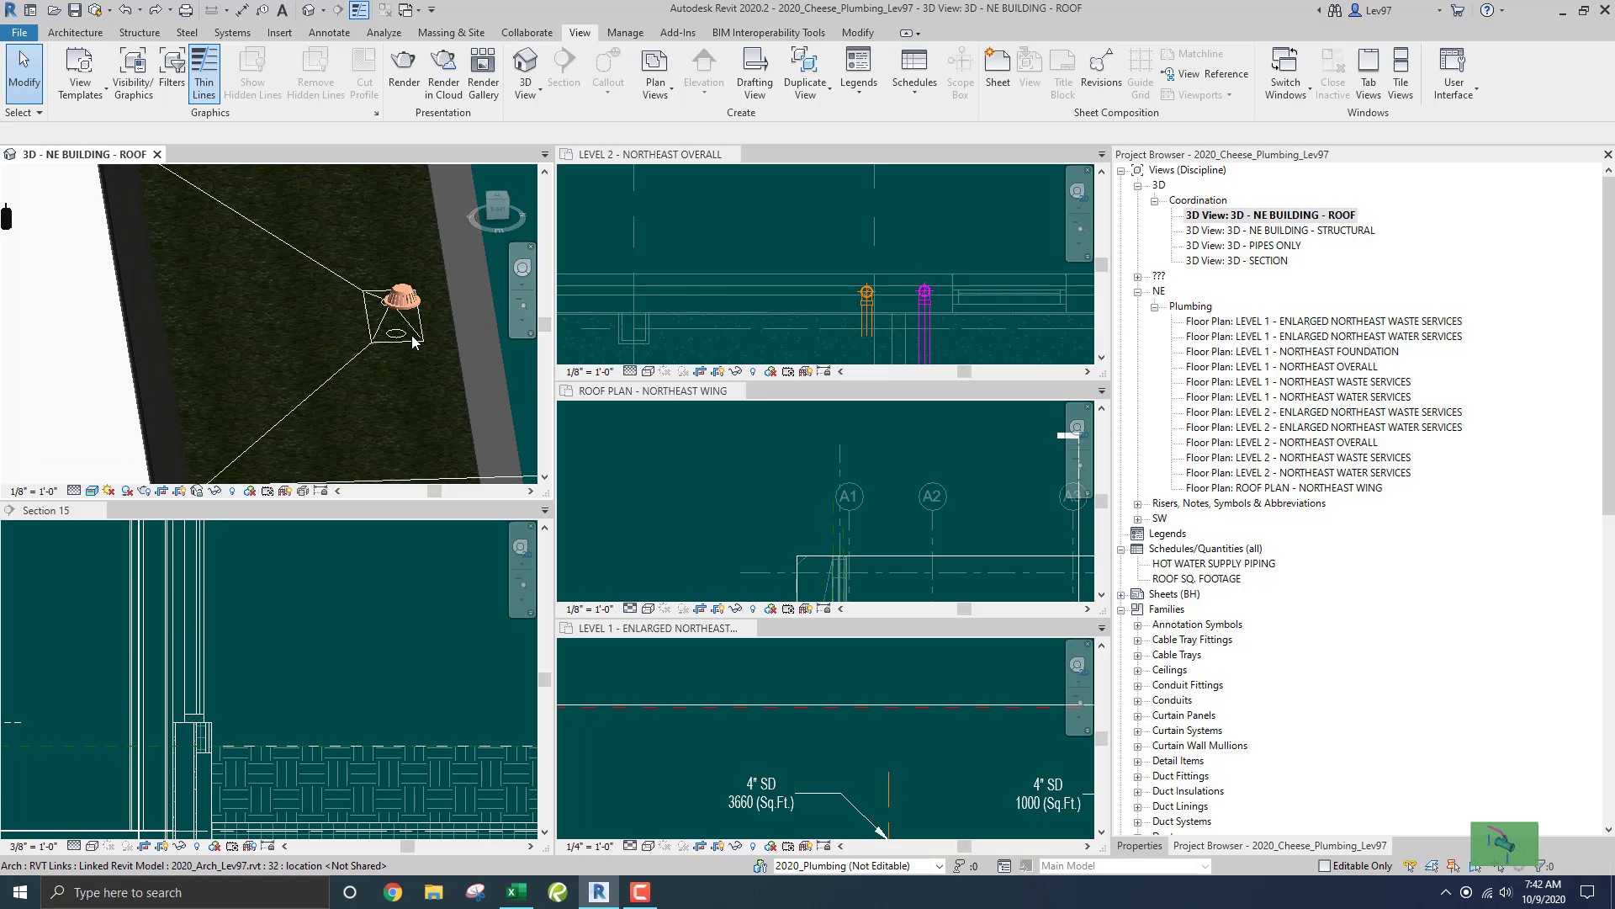
{"action": "left_click", "coordinate": [402, 634]}
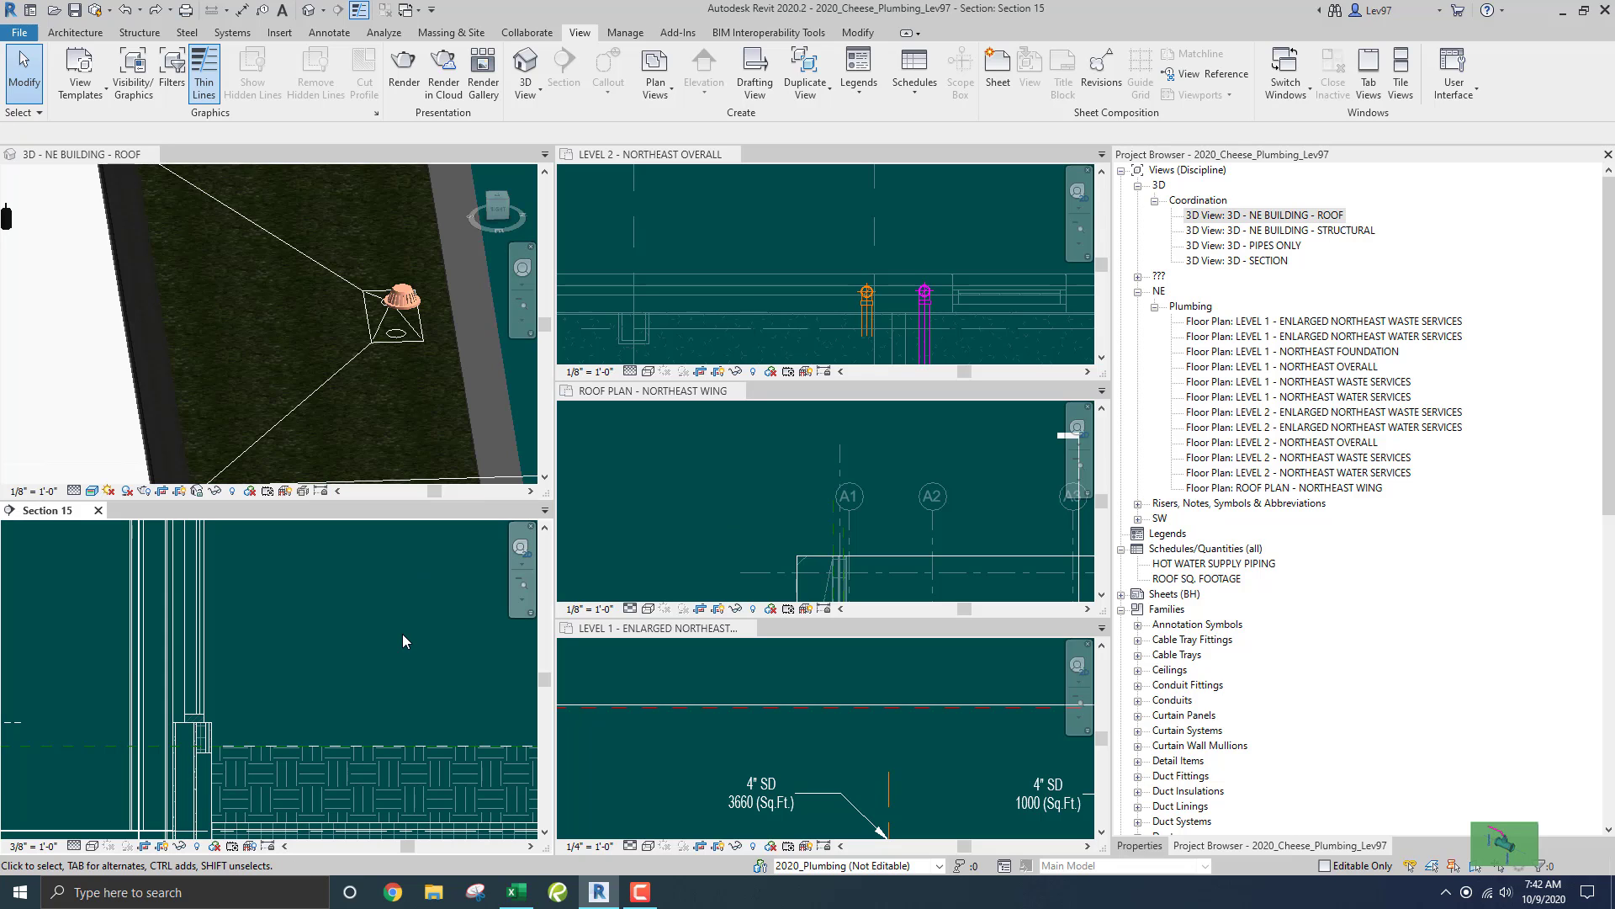
{"action": "middle_click_drag", "start_coordinate": [402, 634], "coordinate": [218, 593]}
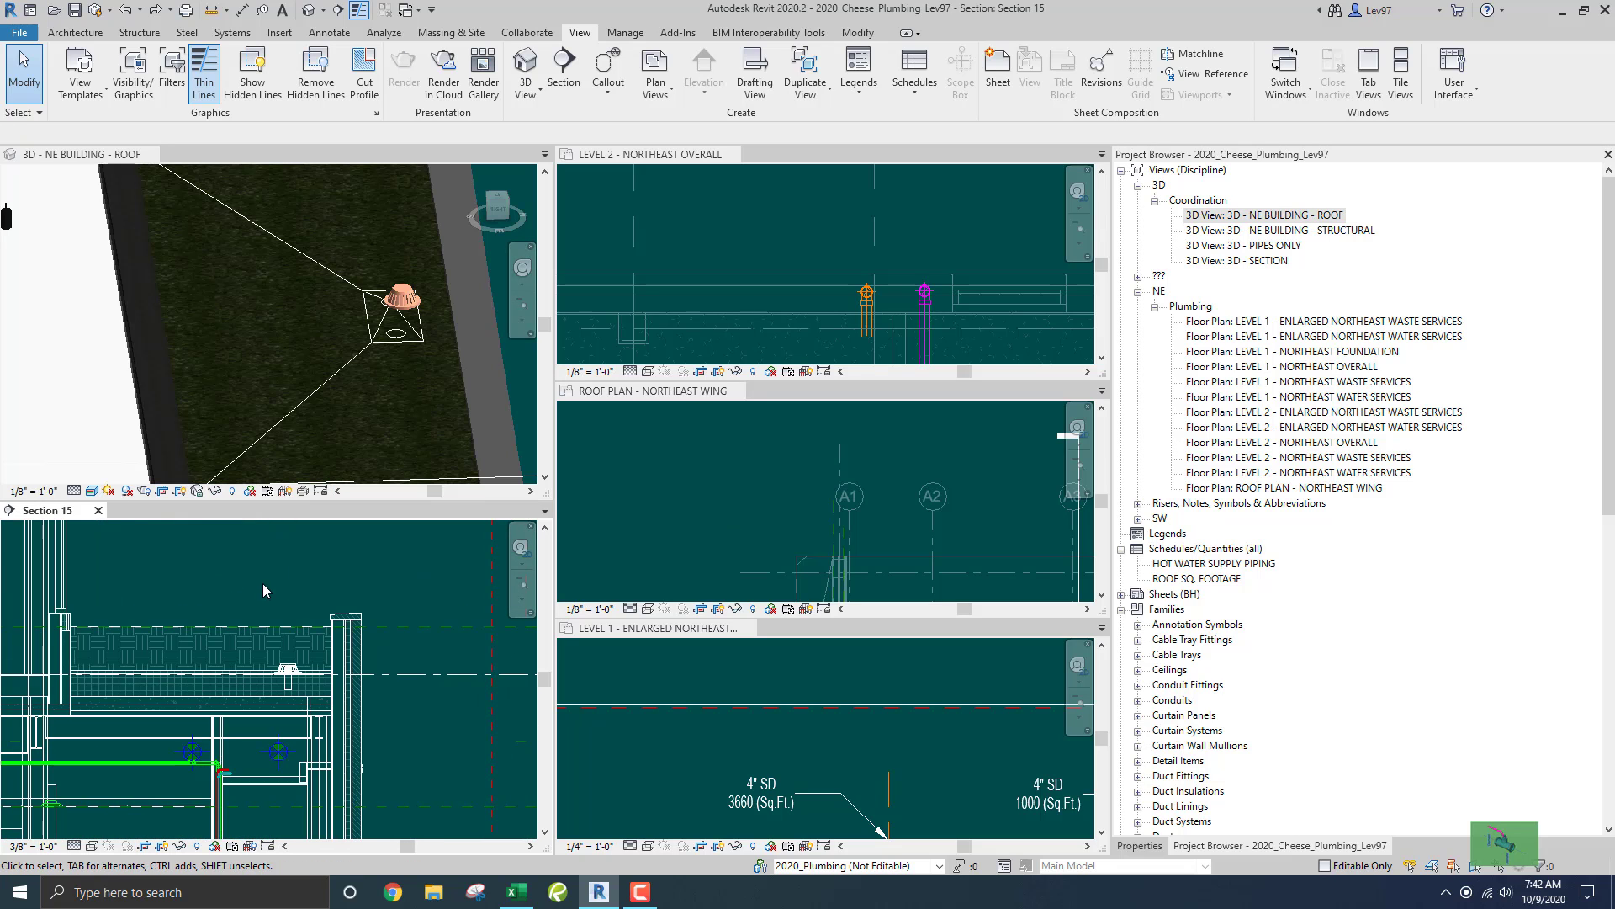
{"action": "scroll", "coordinate": [264, 589], "scroll_direction": "up", "scroll_amount": 3}
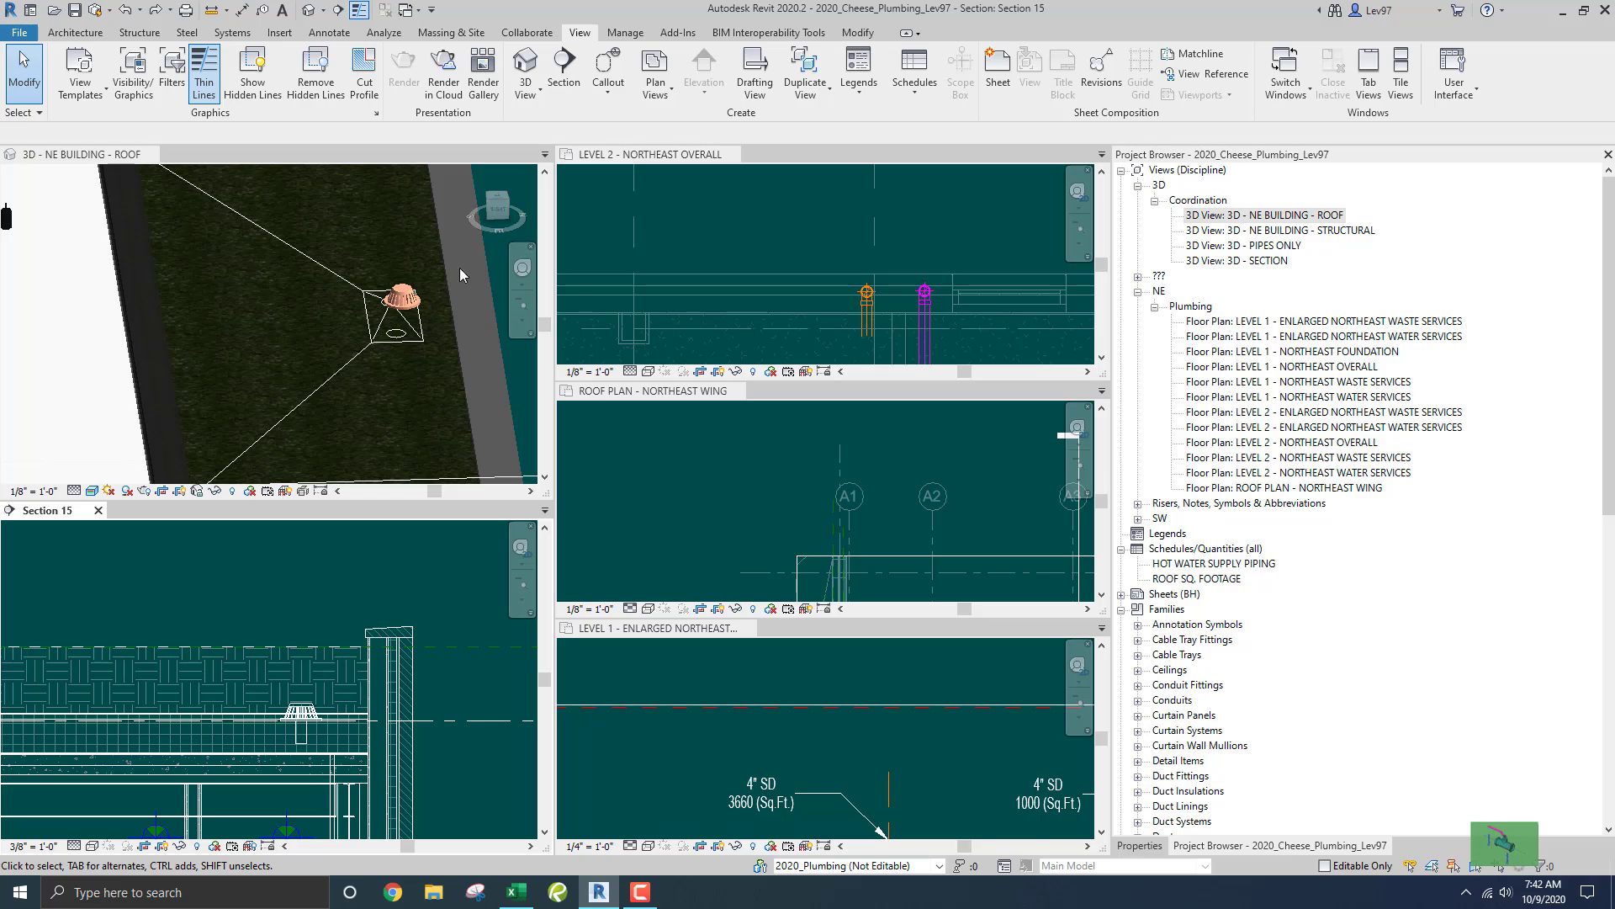
{"action": "middle_click_drag", "start_coordinate": [323, 587], "coordinate": [346, 559]}
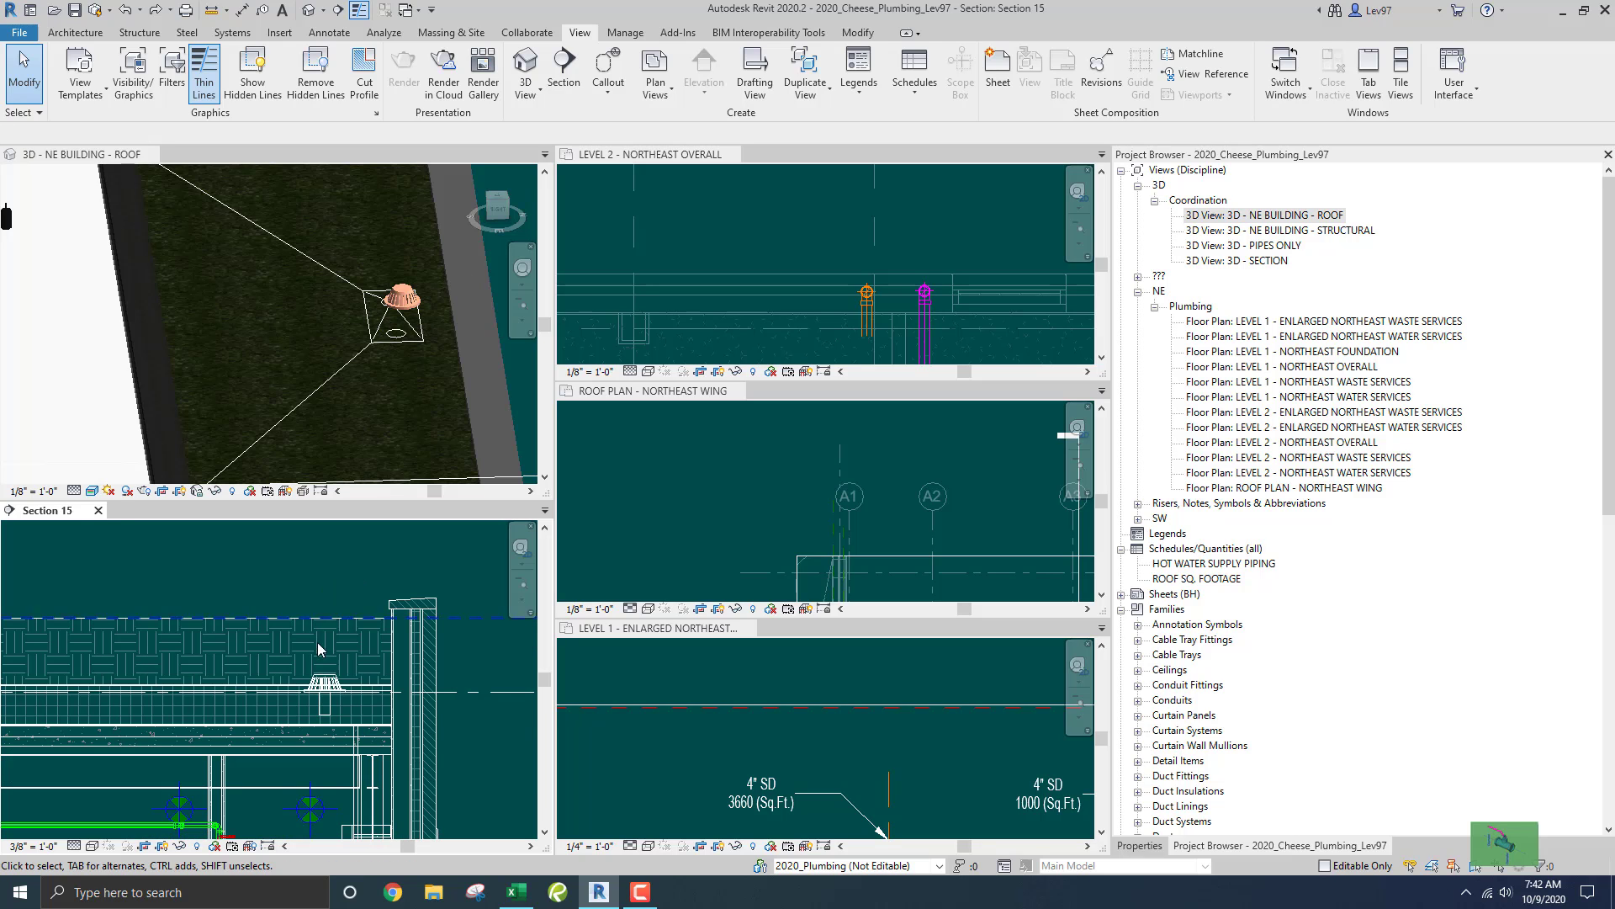
Change the overflow drain's work plane to Reference Plane : planter area, working from Section 15.
{"action": "left_click", "coordinate": [323, 688]}
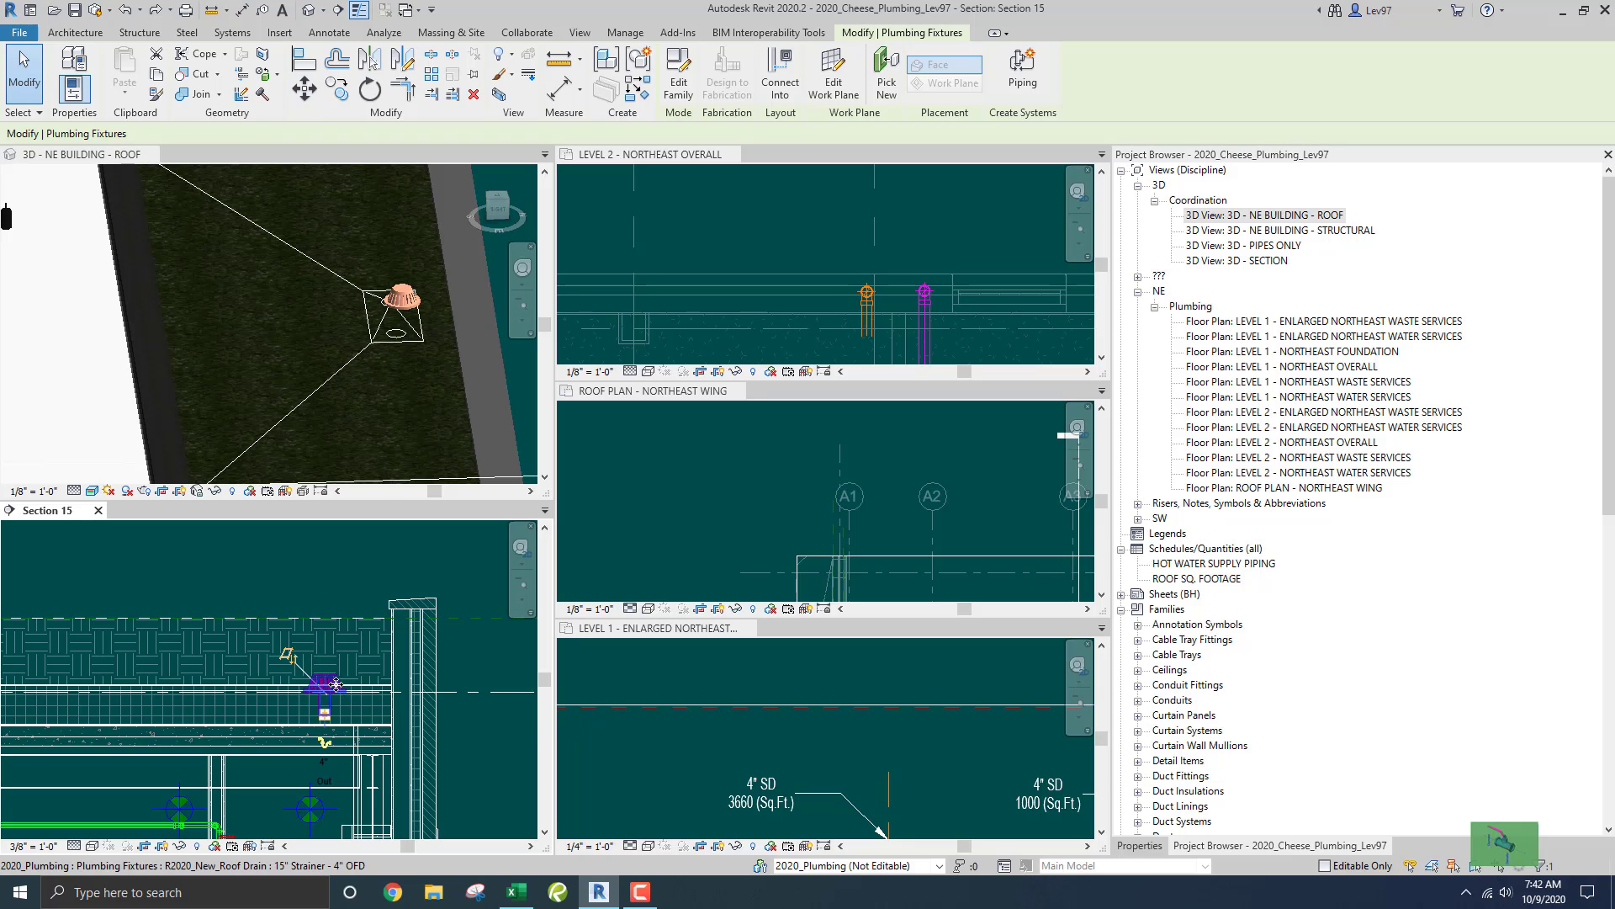
{"action": "middle_click_drag", "start_coordinate": [452, 682], "coordinate": [240, 674]}
{"action": "middle_click_drag", "start_coordinate": [237, 674], "coordinate": [101, 676]}
{"action": "mouse_move", "coordinate": [263, 672]}
{"action": "middle_mouse_down"}
{"action": "mouse_move", "coordinate": [190, 663]}
{"action": "mouse_move", "coordinate": [404, 664]}
{"action": "mouse_move", "coordinate": [487, 729]}
{"action": "middle_mouse_up"}
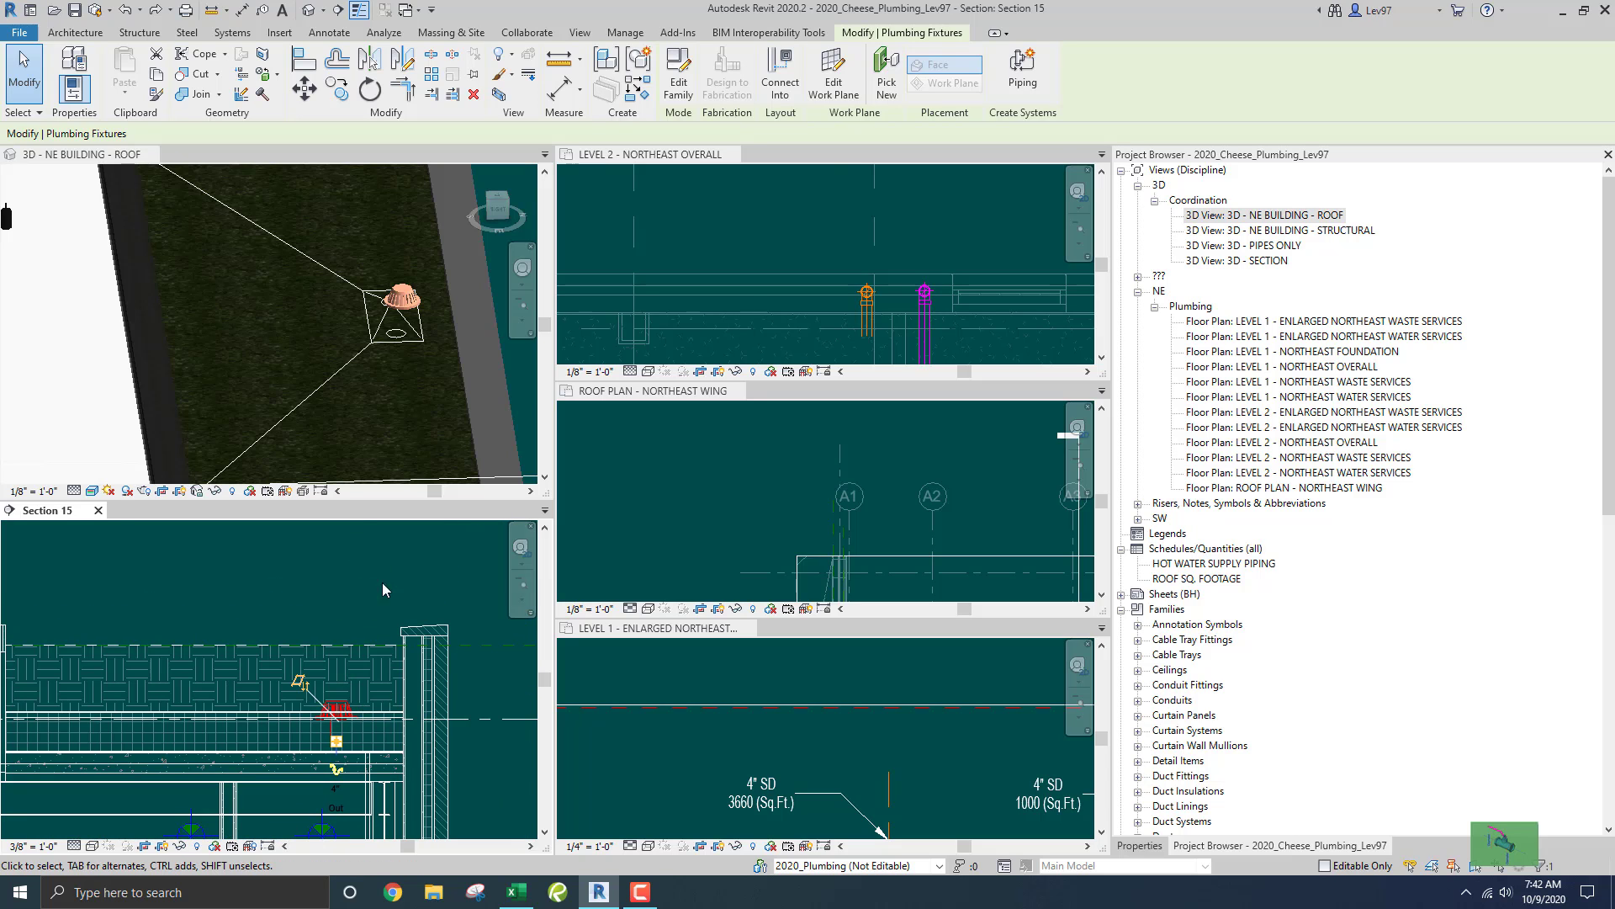
{"action": "left_click", "coordinate": [833, 87]}
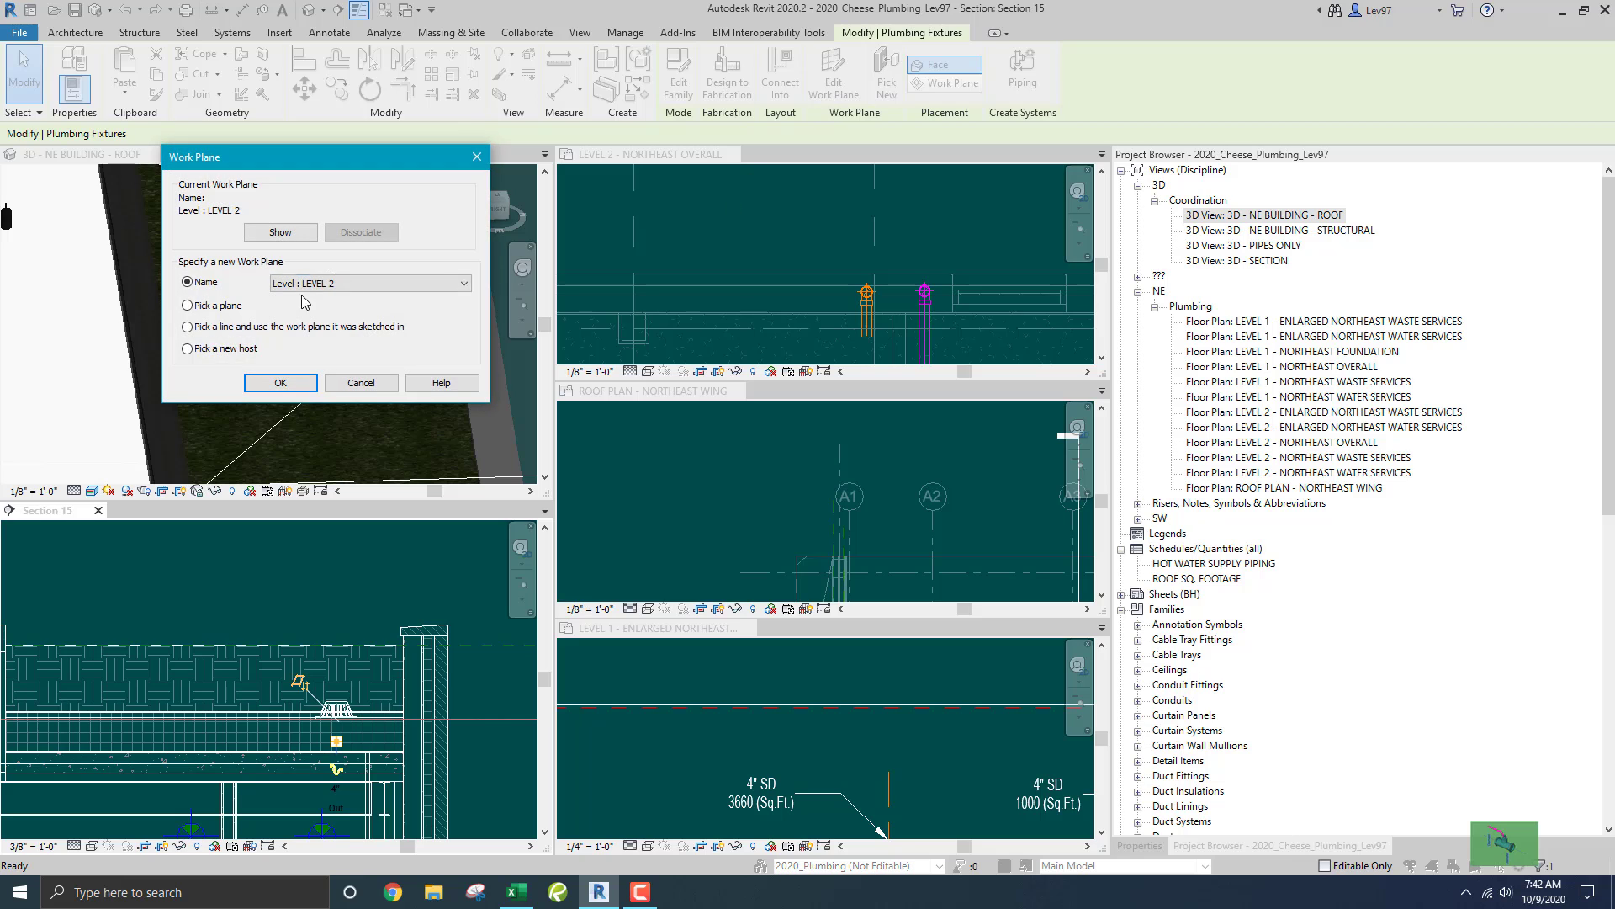
{"action": "left_click", "coordinate": [391, 286]}
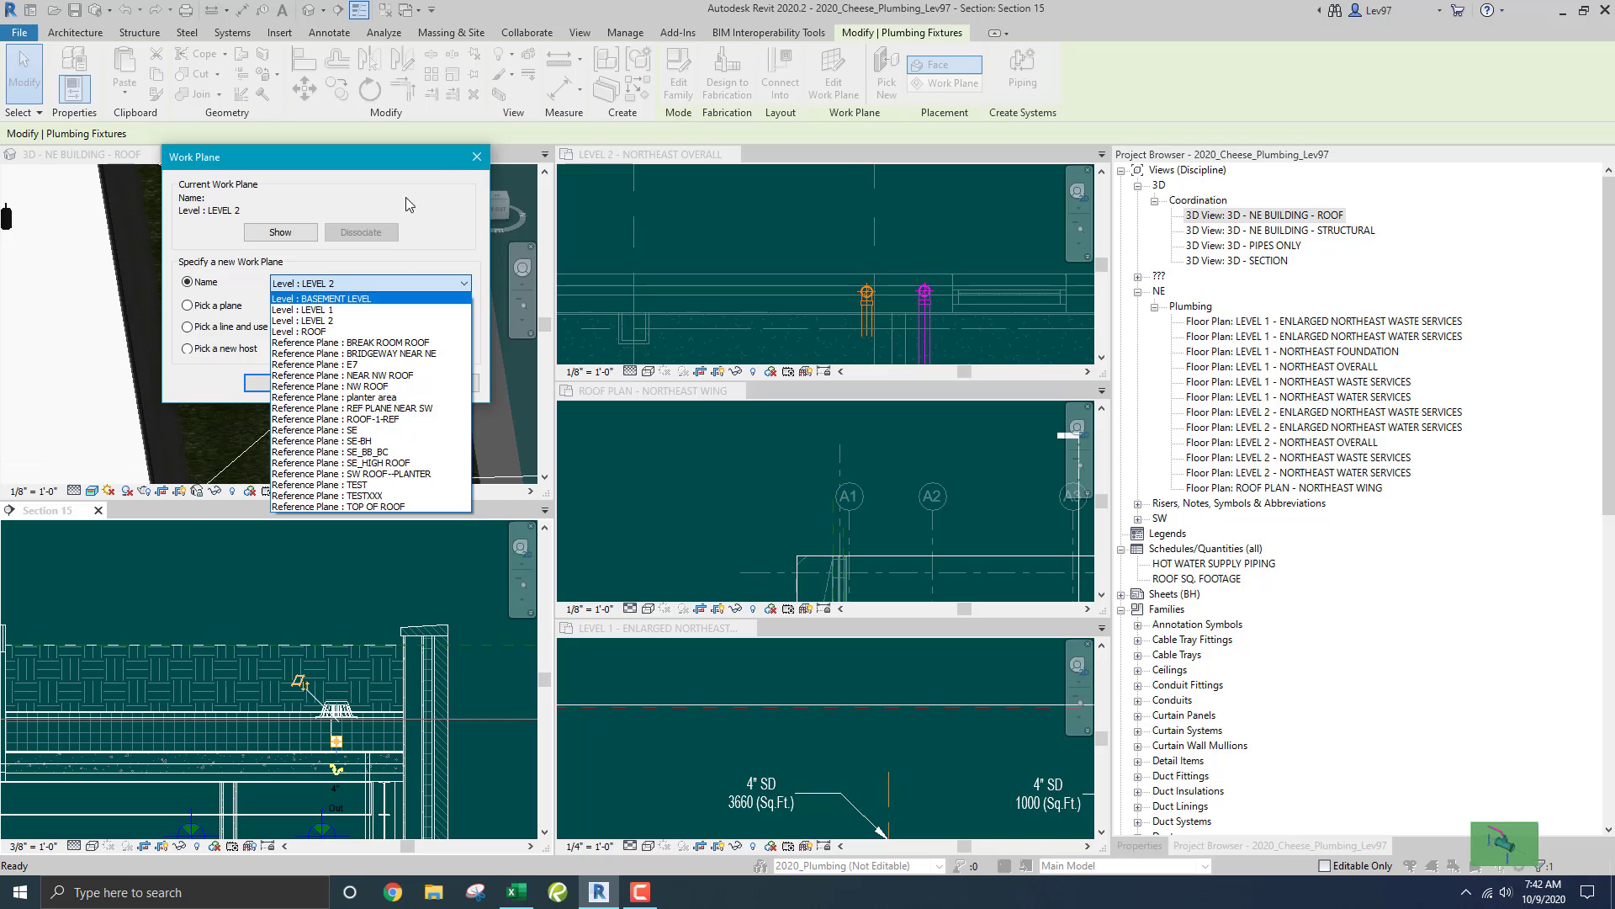
{"action": "left_click", "coordinate": [431, 158]}
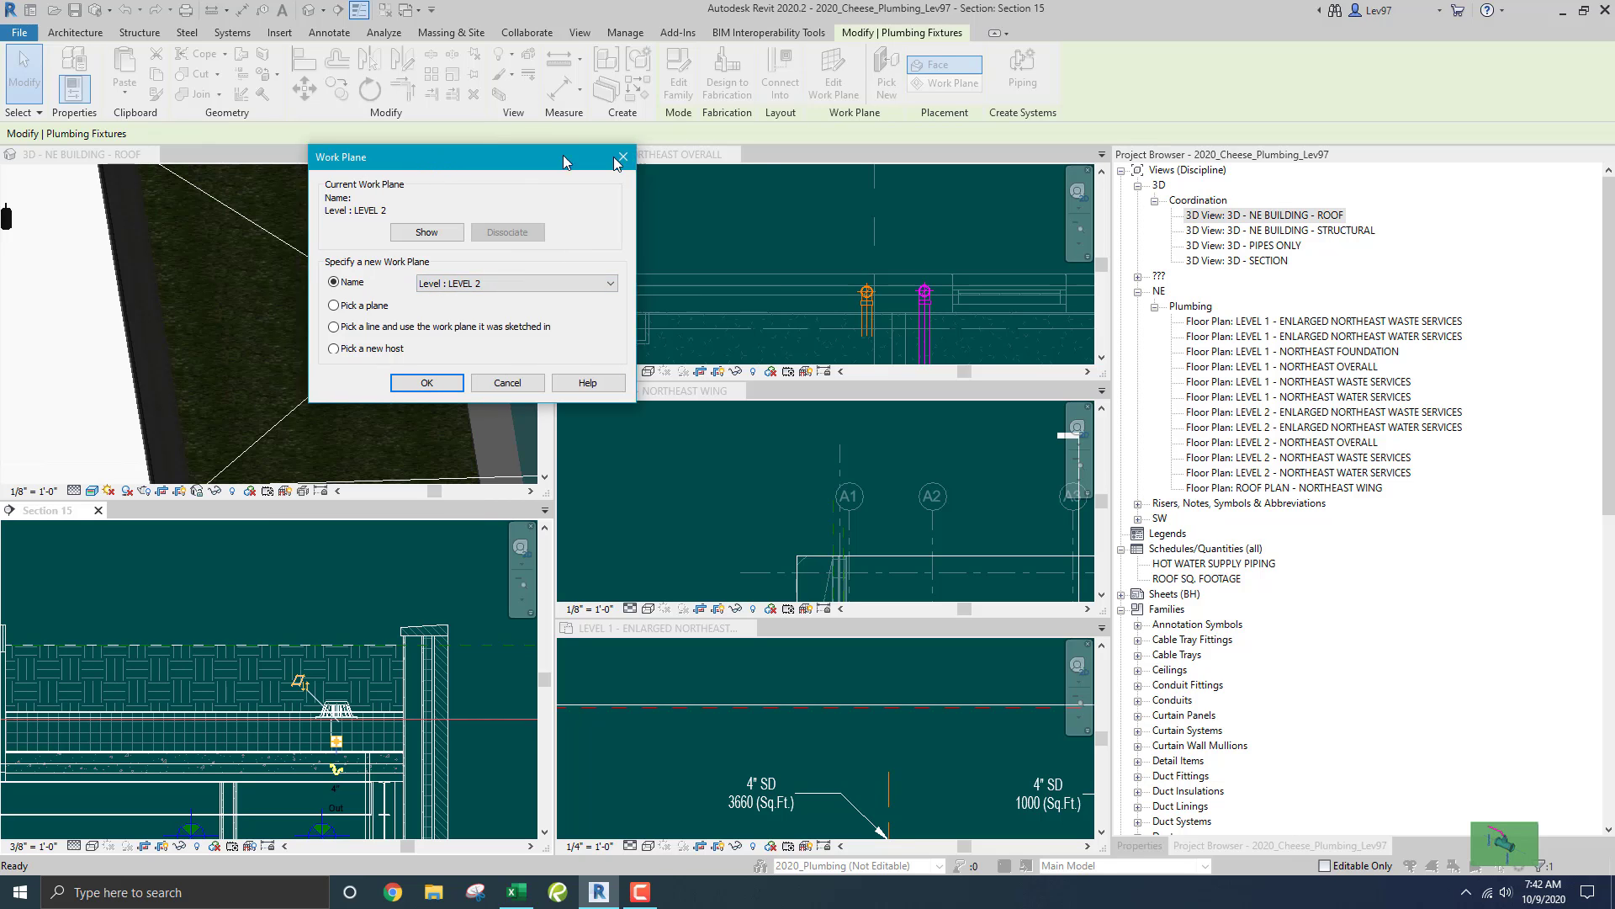
{"action": "left_click_drag", "start_coordinate": [418, 159], "coordinate": [943, 220]}
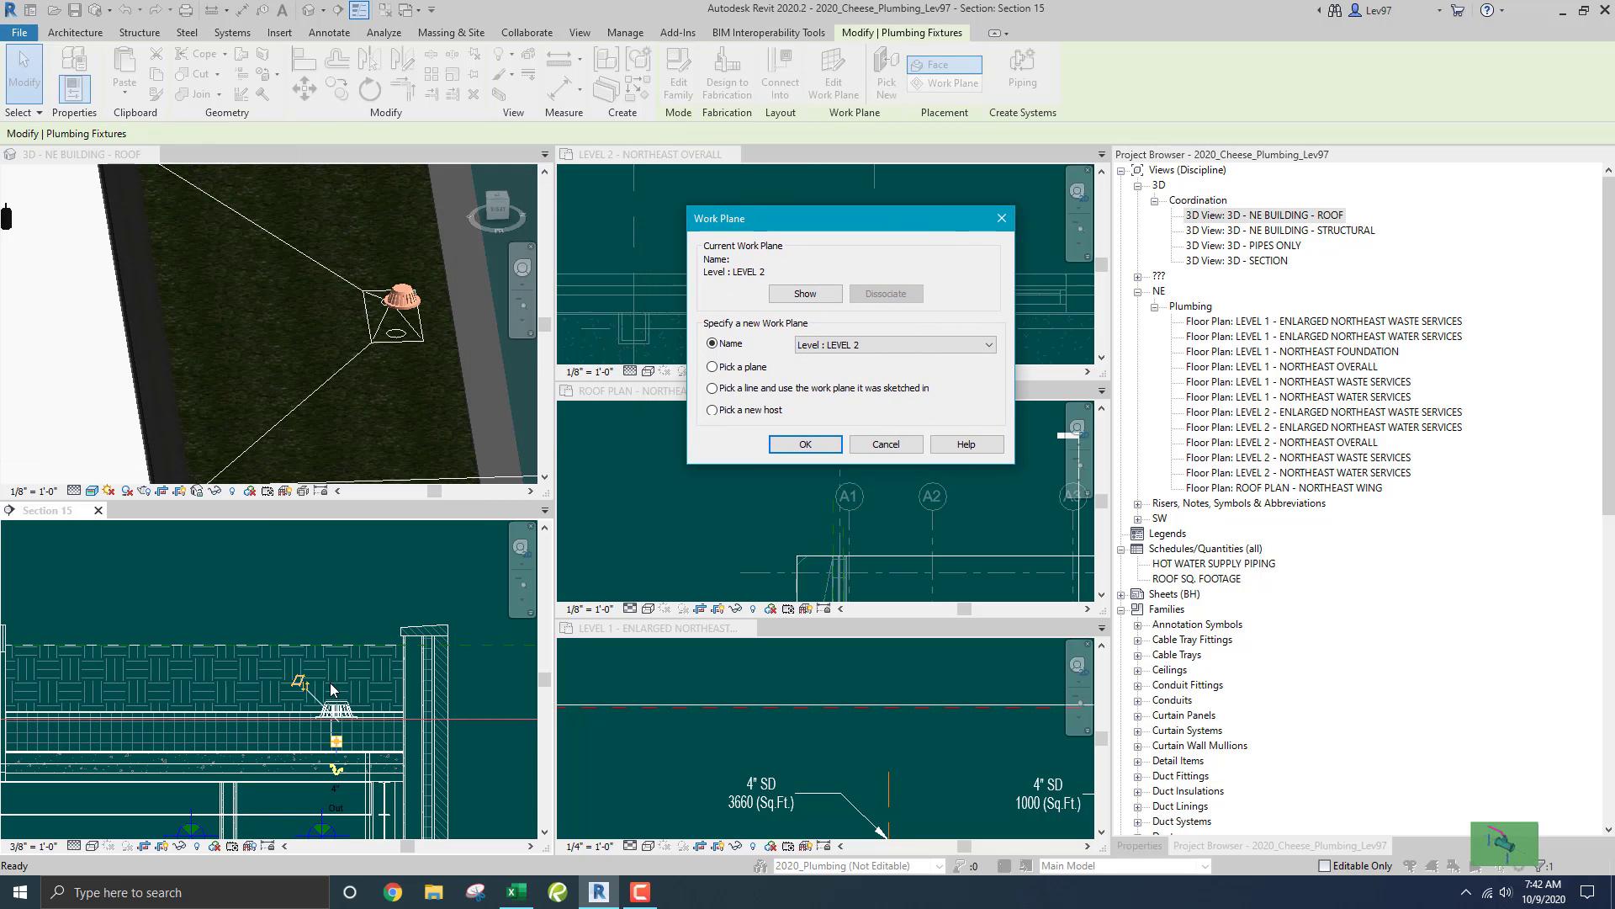
{"action": "left_click", "coordinate": [909, 352]}
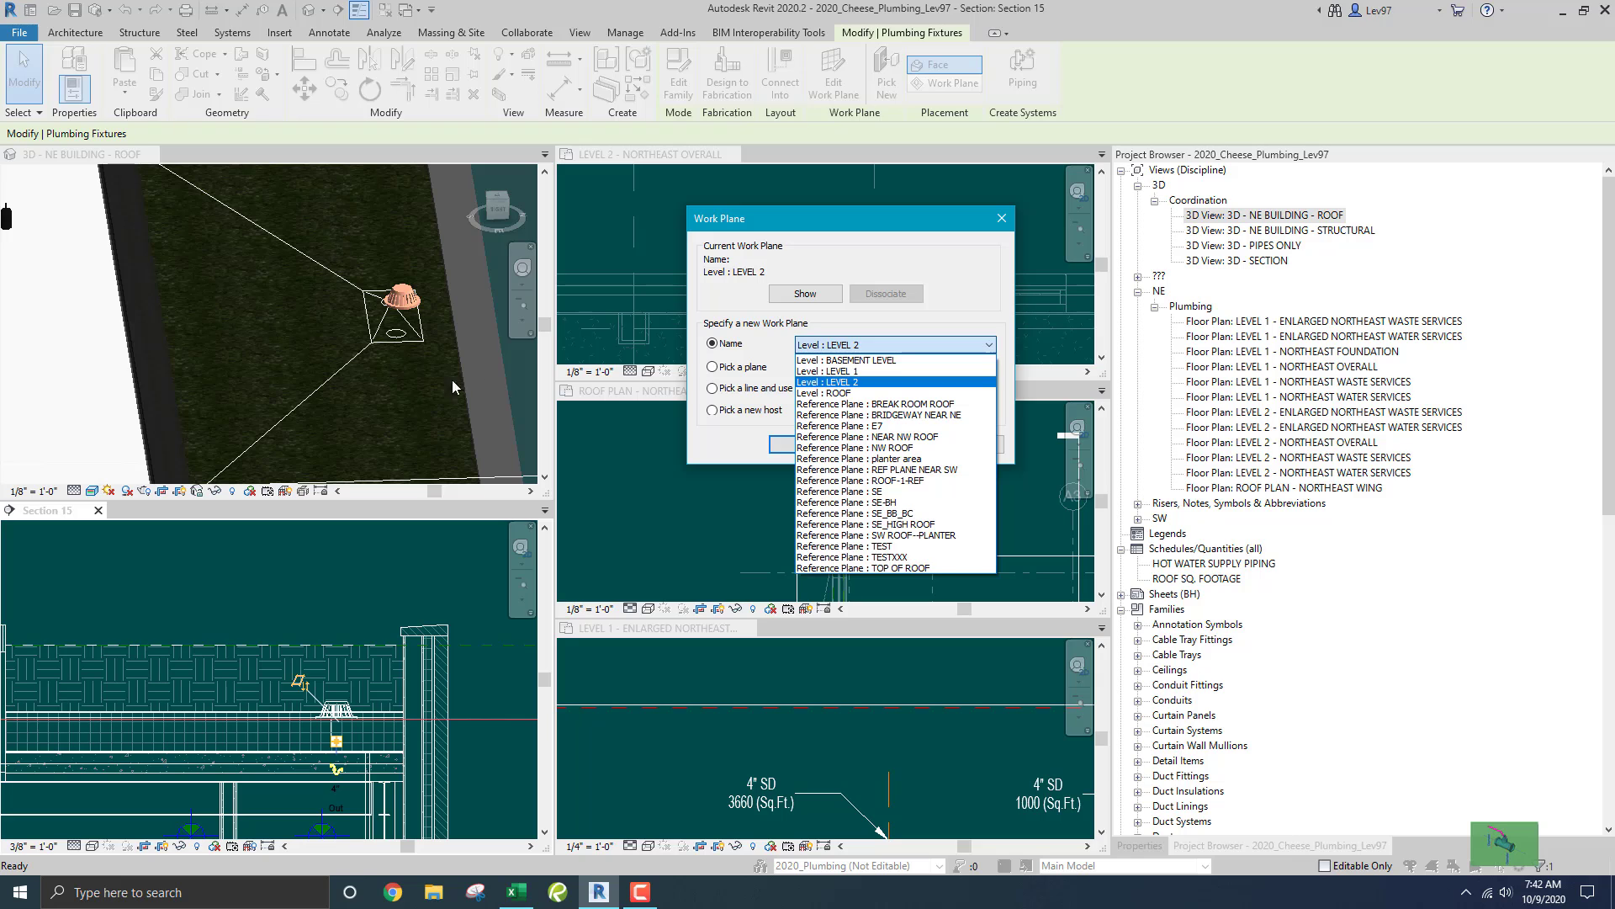
{"action": "left_click", "coordinate": [885, 458]}
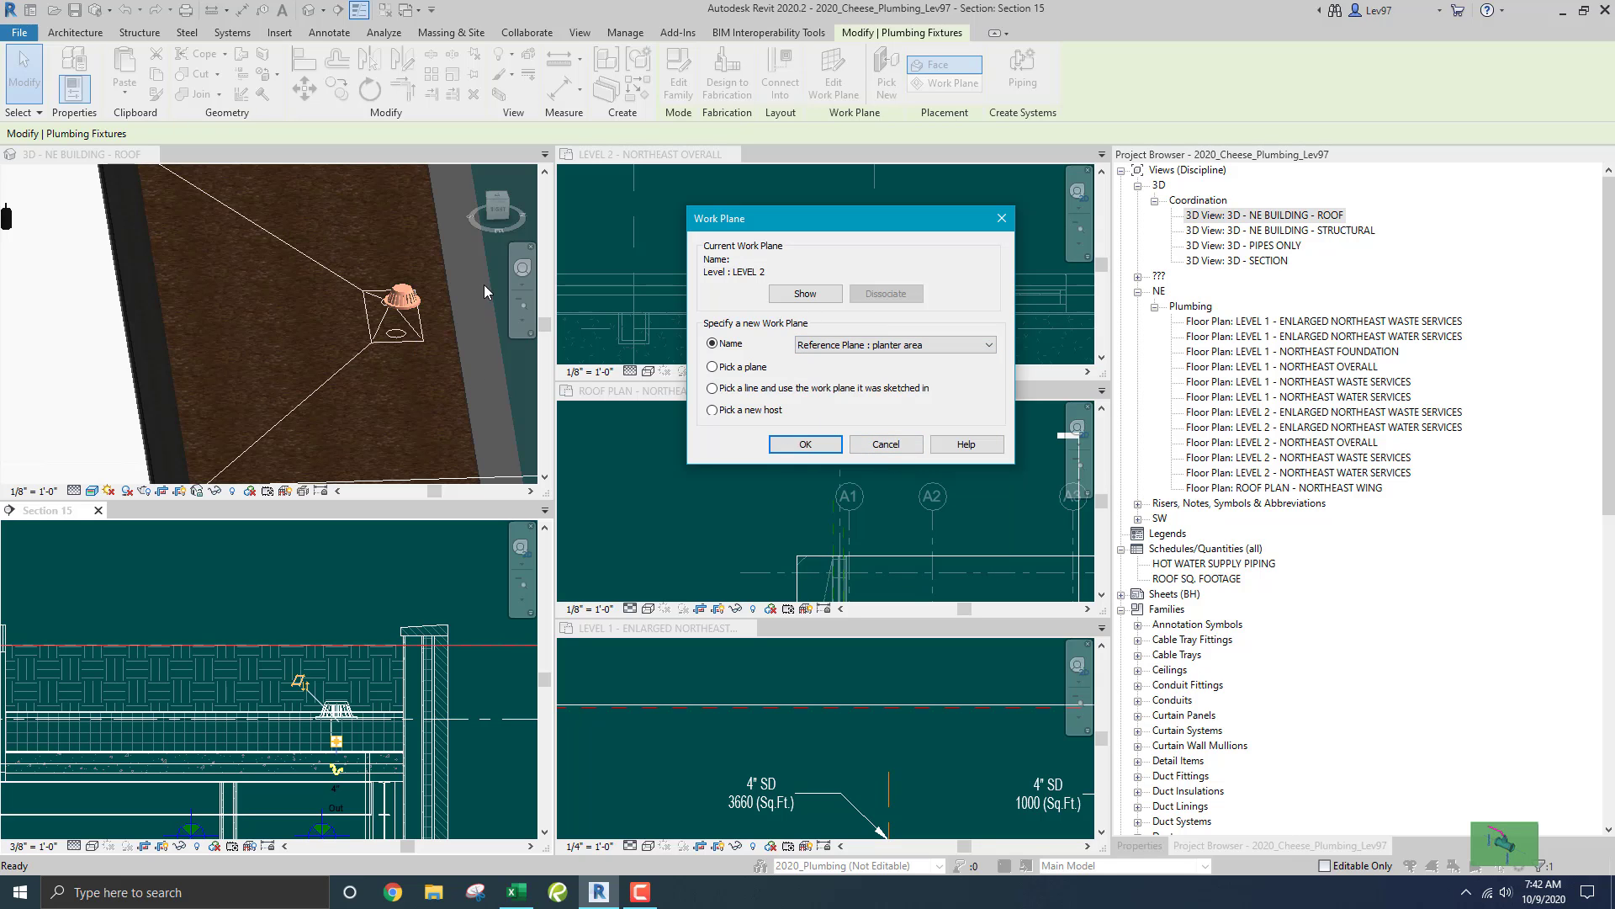
{"action": "left_click", "coordinate": [808, 446]}
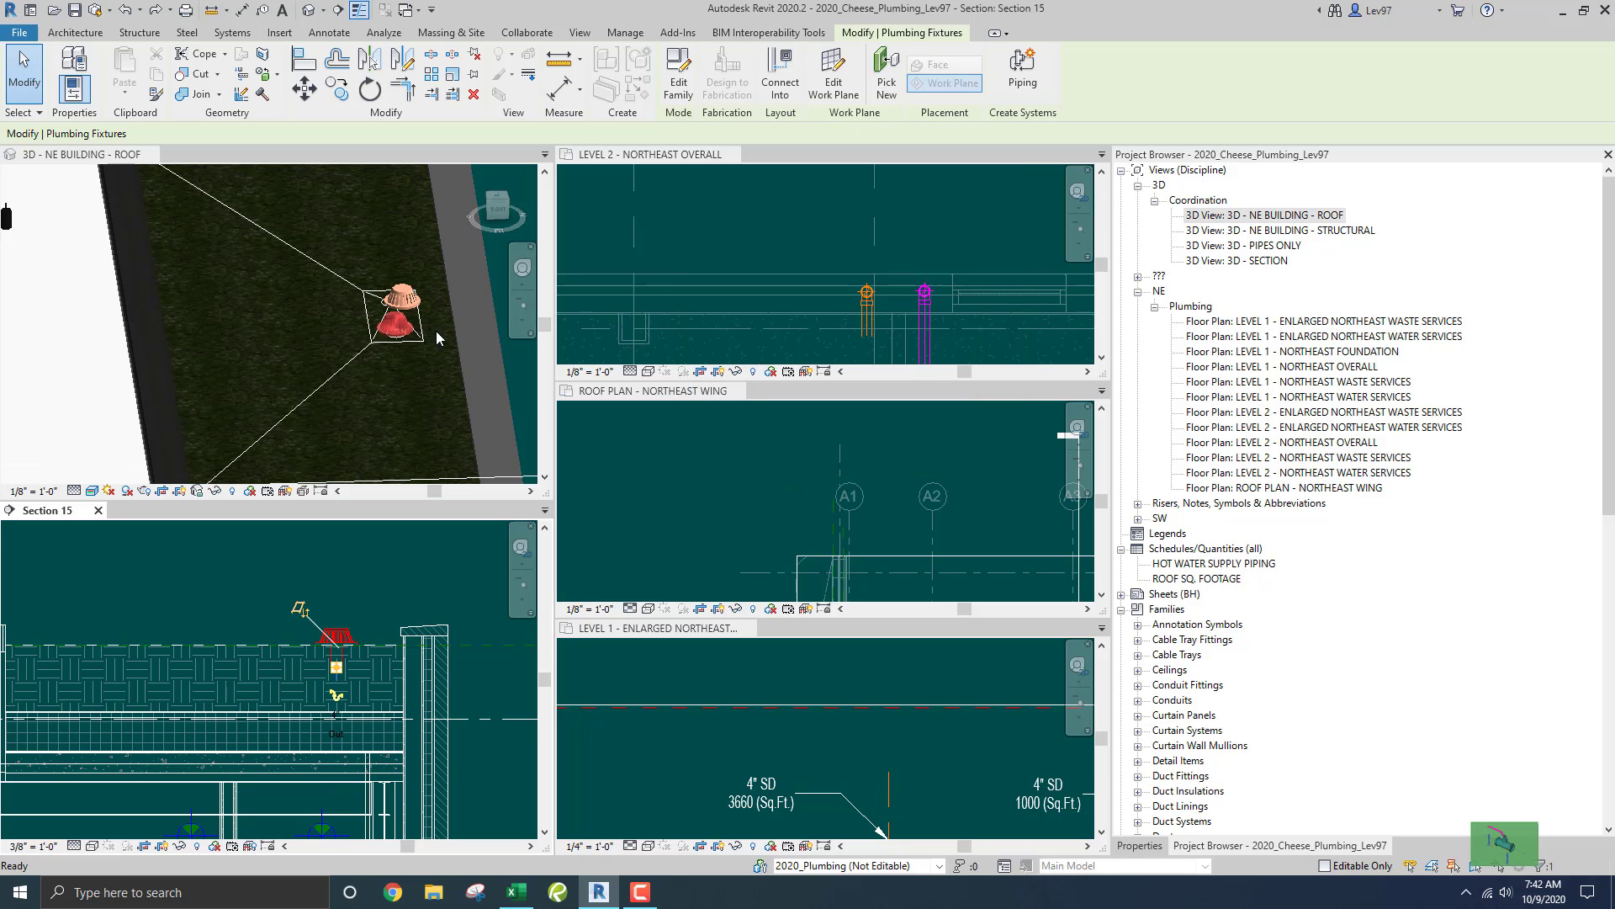
Deselect the drain and close the 3D - NE BUILDING - ROOF view.
{"action": "left_click", "coordinate": [402, 387]}
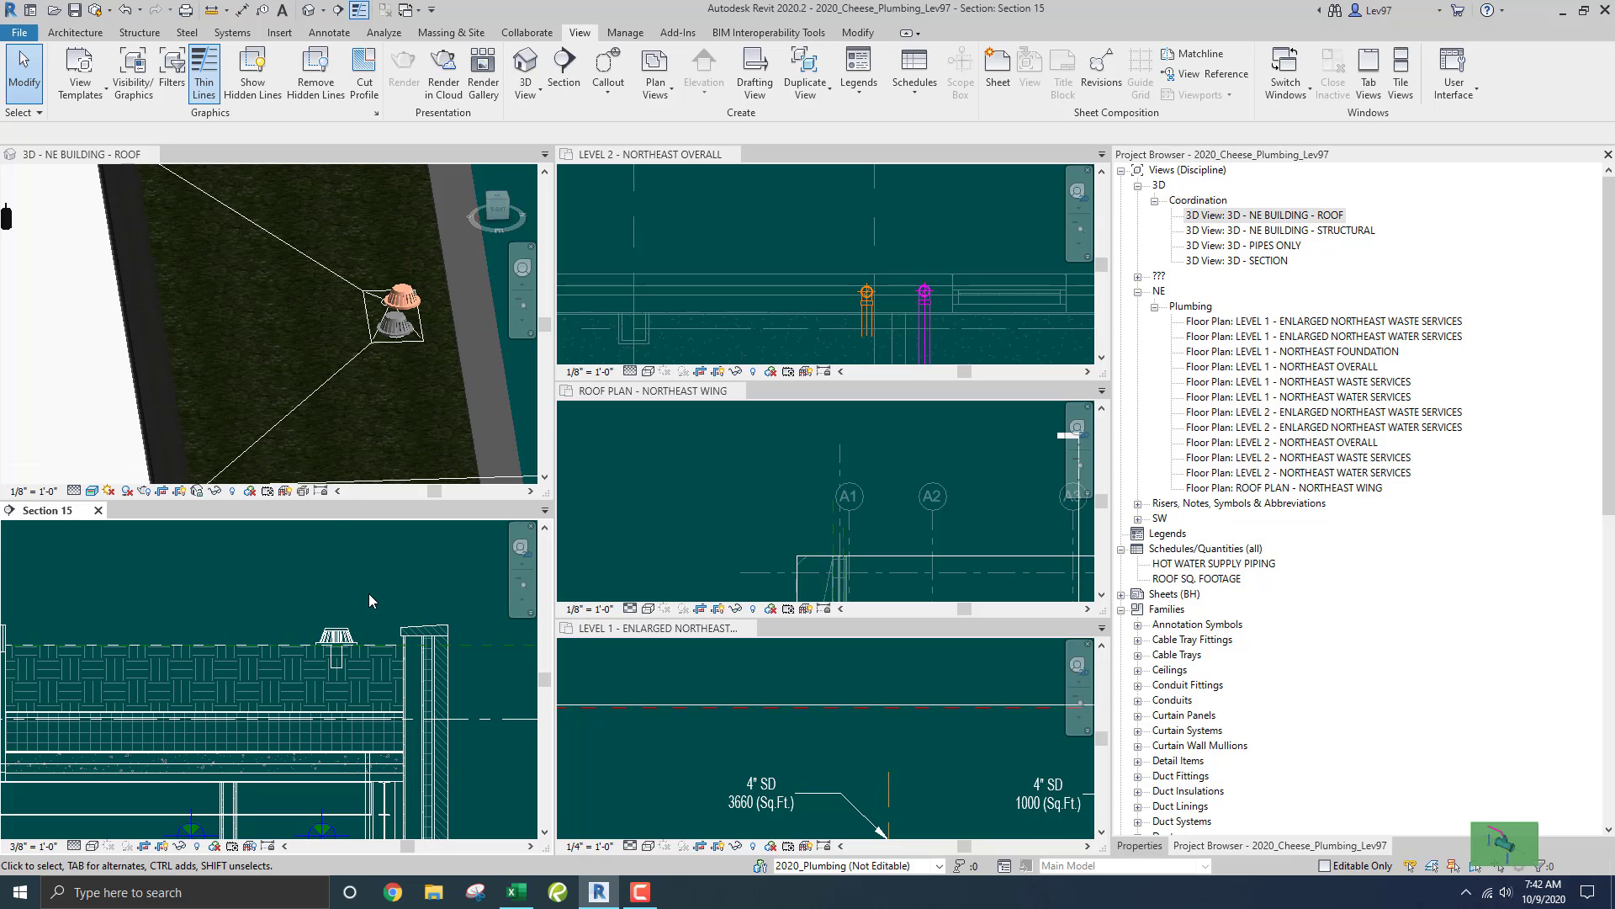
{"action": "left_click", "coordinate": [152, 155]}
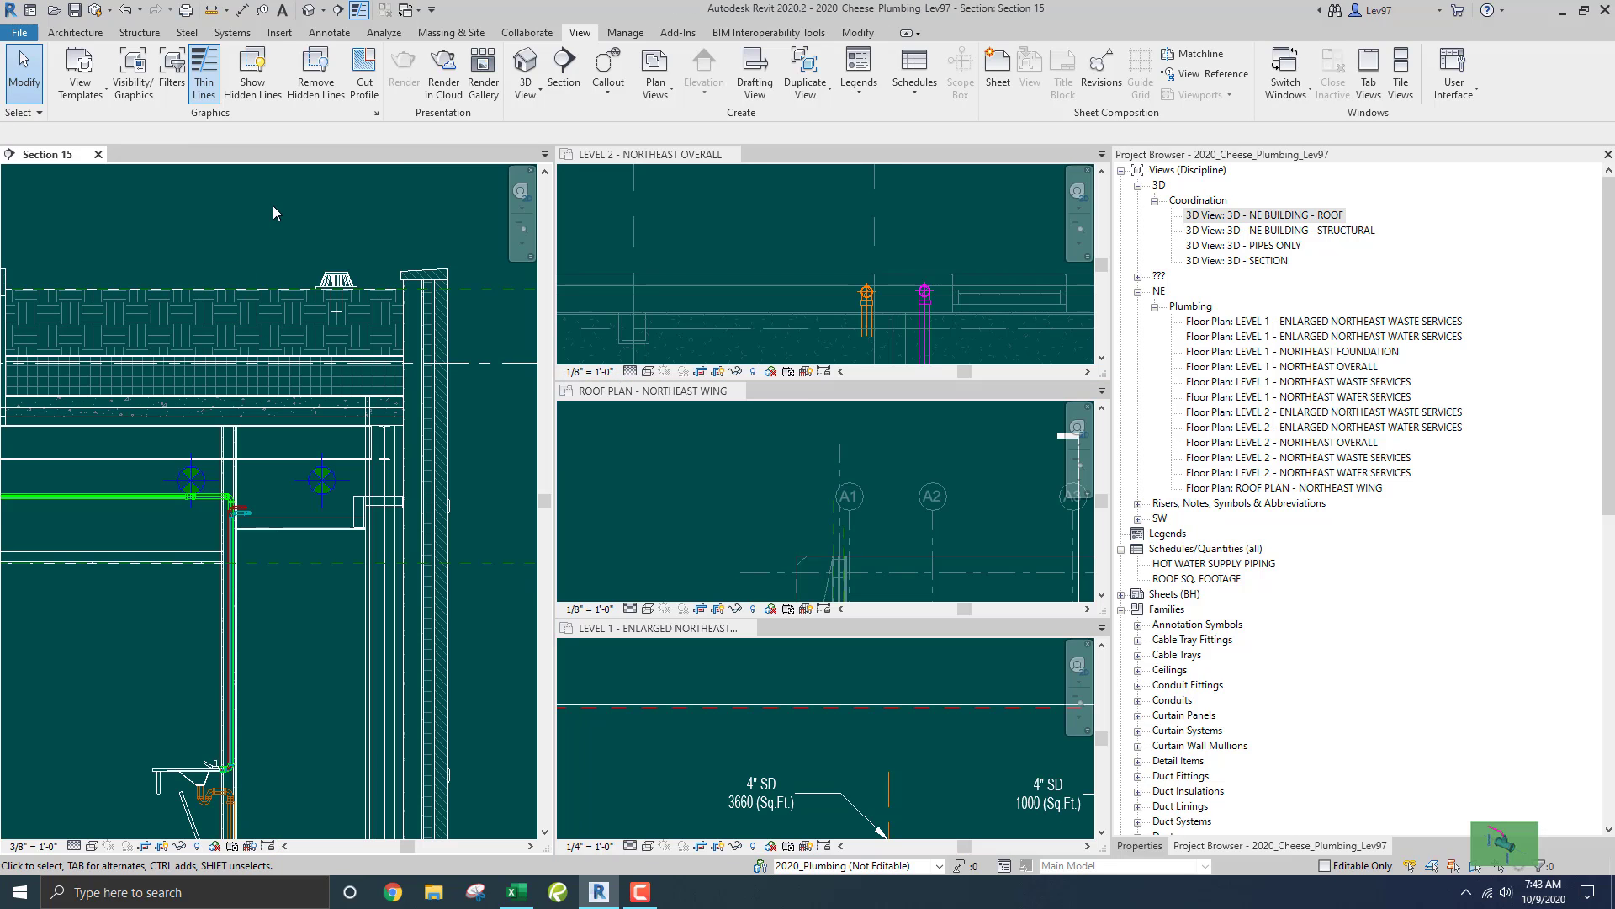
Draw a 4" pipe about 3' 9" long straight down from the overflow drain in Section 15.
{"action": "left_click", "coordinate": [336, 280]}
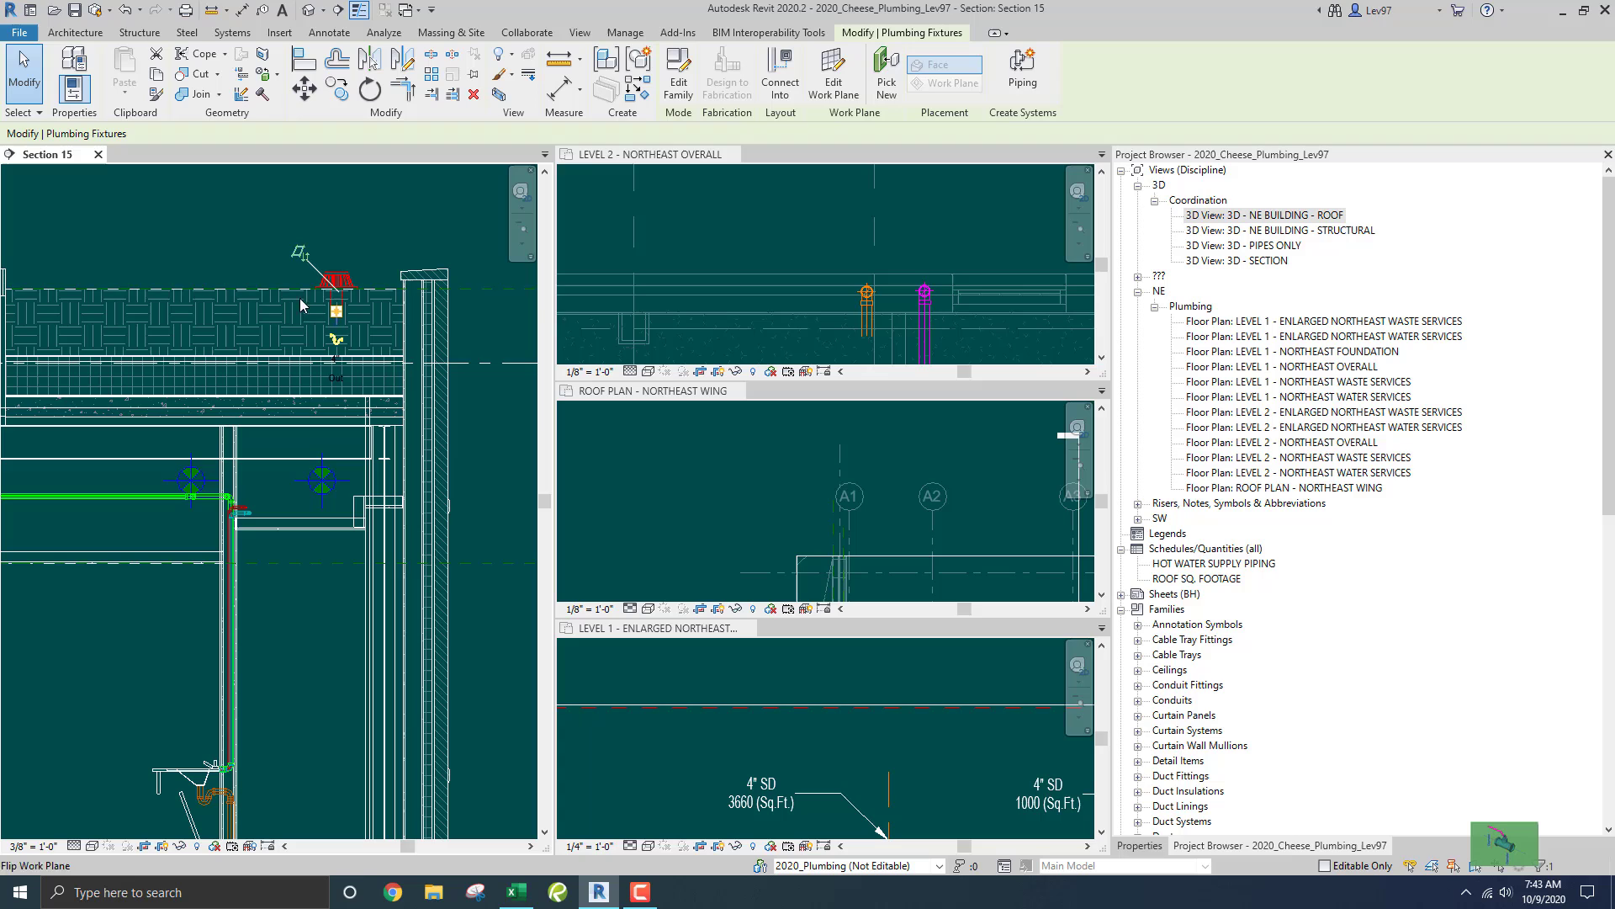
{"action": "left_click", "coordinate": [336, 343]}
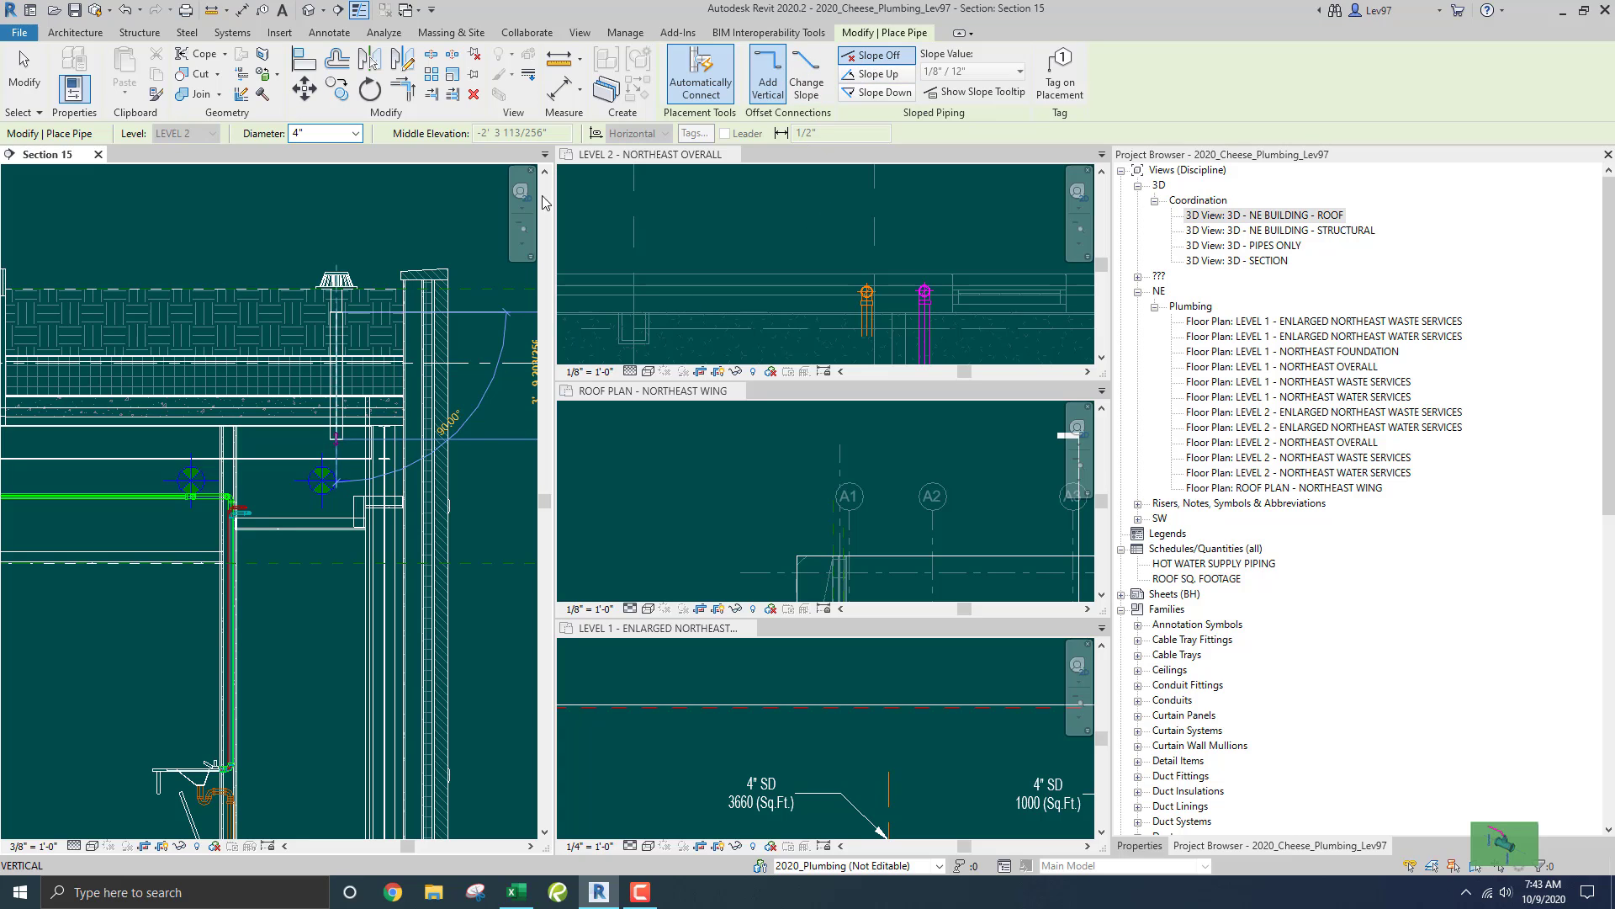
{"action": "left_click", "coordinate": [335, 437]}
{"action": "key", "text": "Escape"}
{"action": "key", "text": "Escape"}
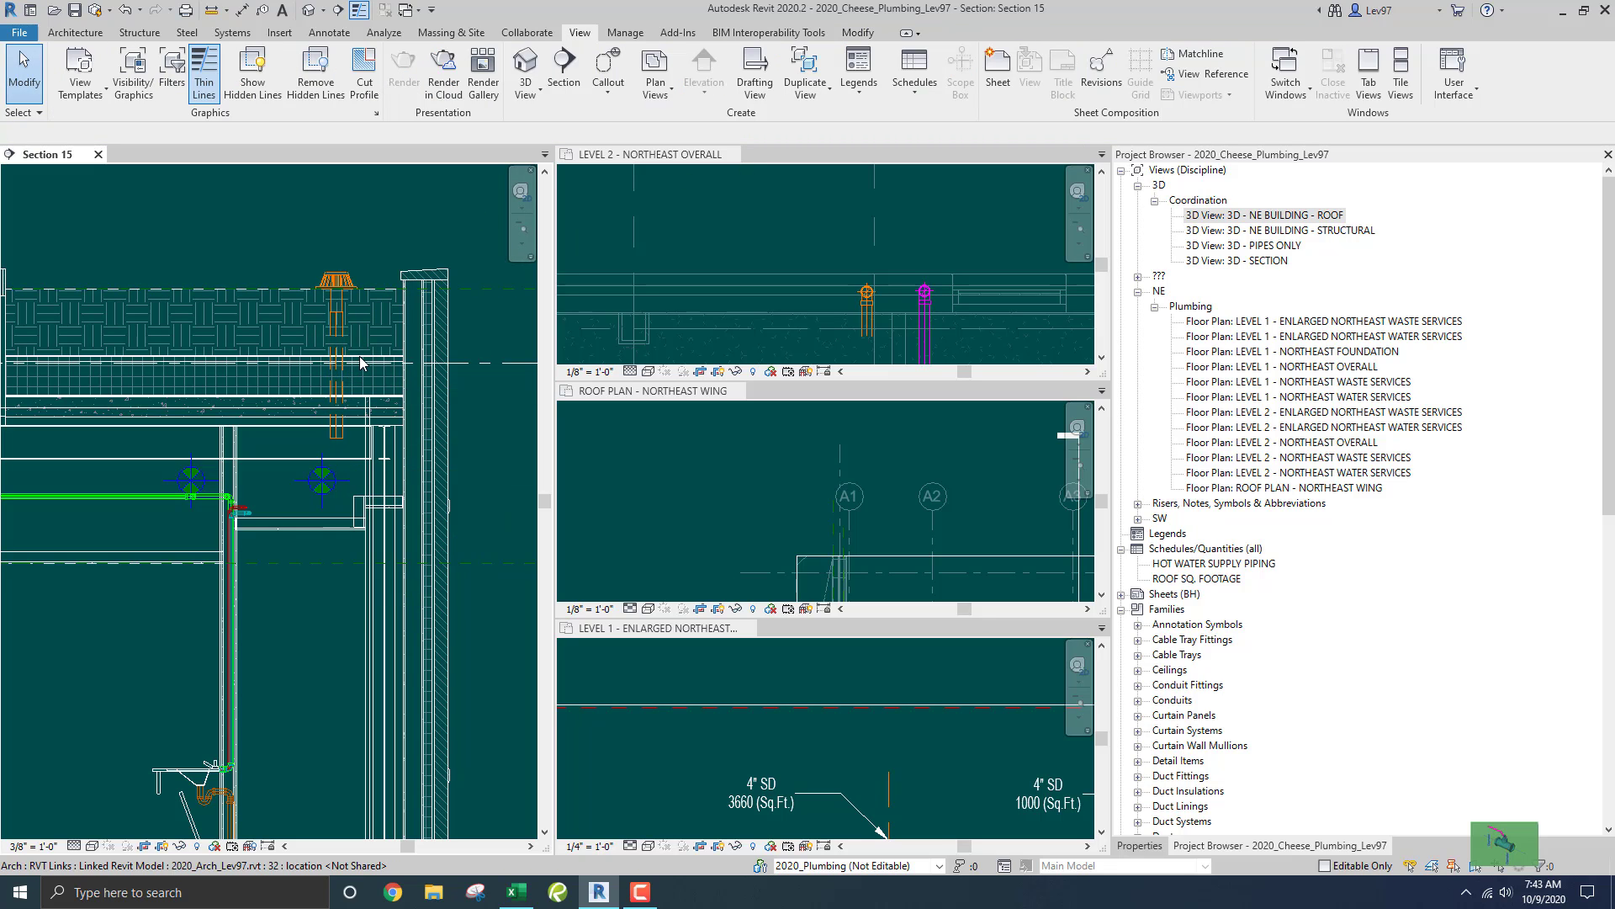
Change the overflow drain's vertical pipe to pipe type PVC_OFD and its system type to OD.
{"action": "left_click", "coordinate": [340, 439]}
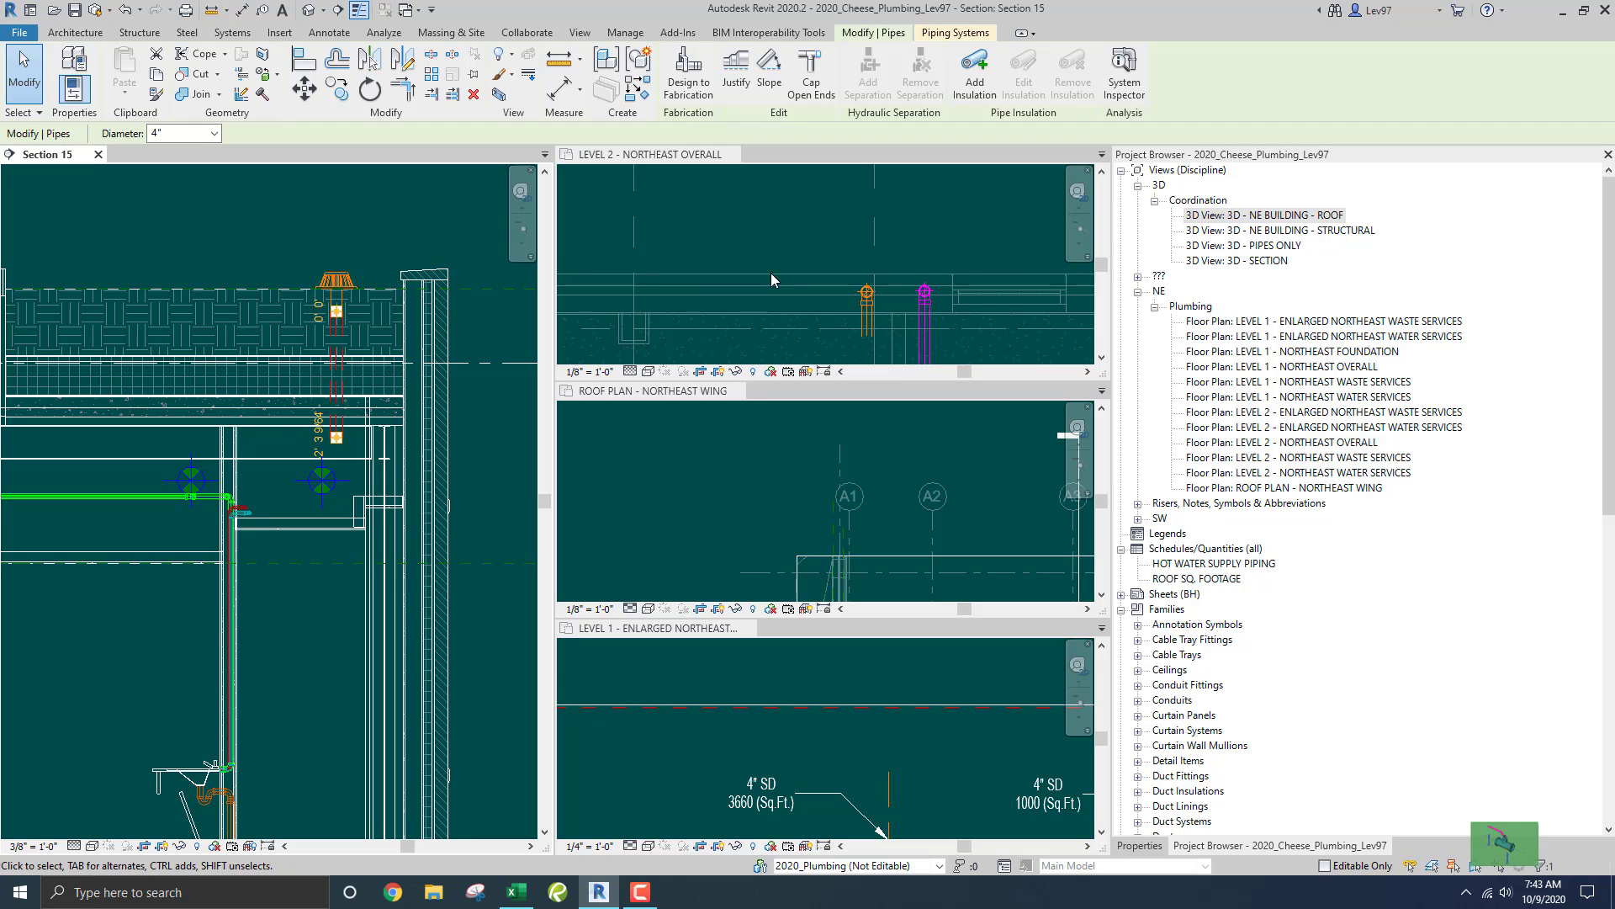
{"action": "left_click", "coordinate": [1140, 846]}
{"action": "left_click", "coordinate": [1299, 199]}
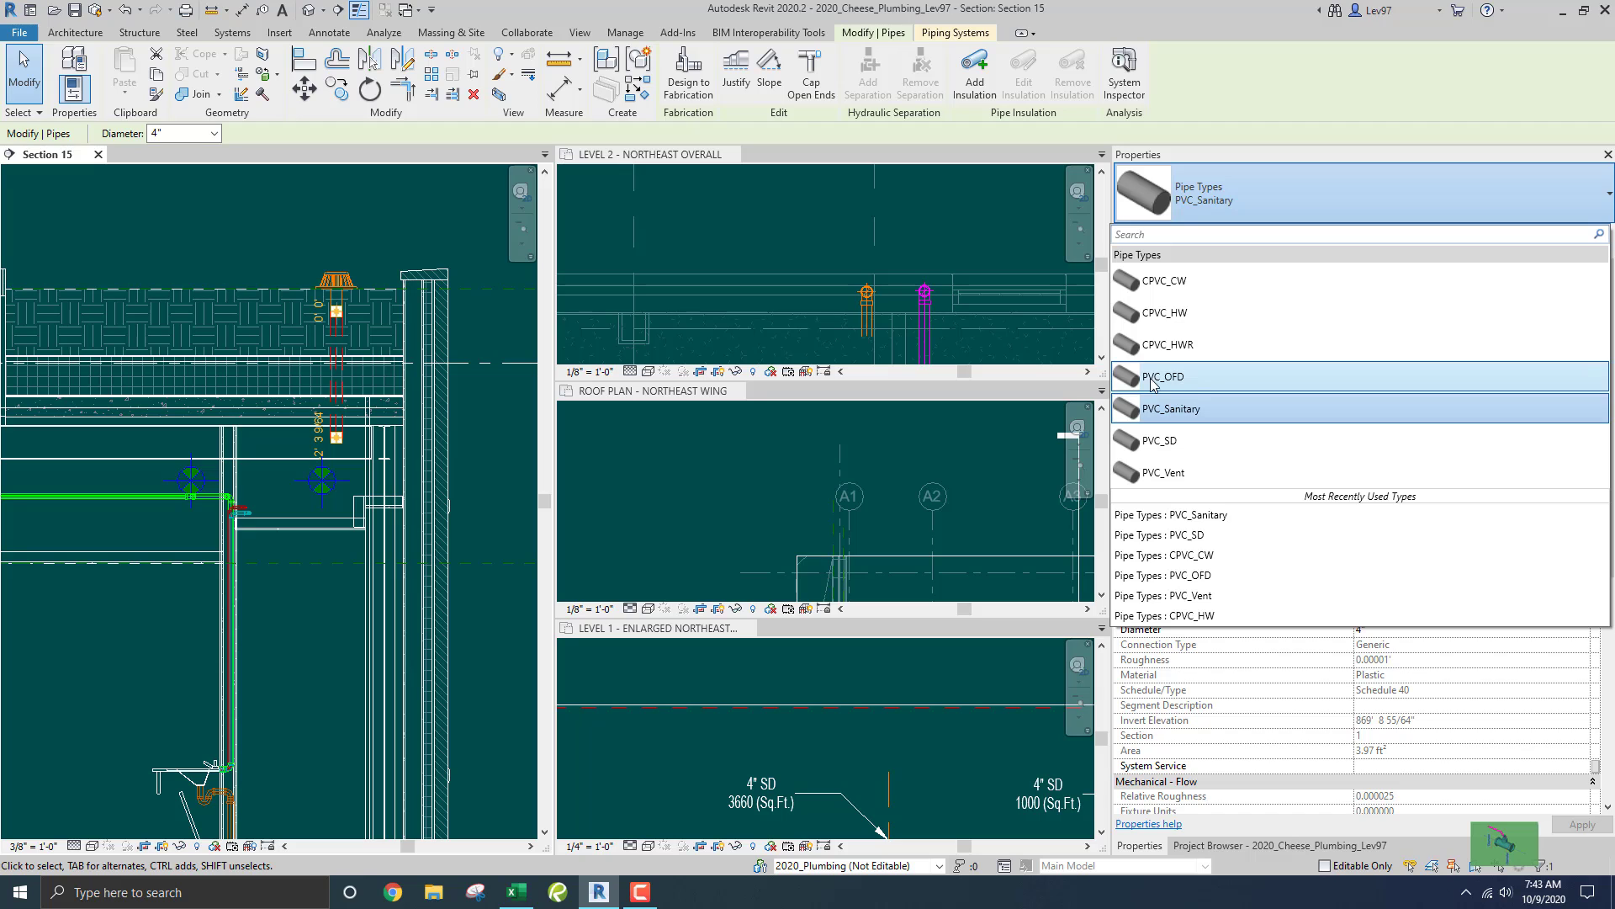
{"action": "left_click", "coordinate": [1195, 379]}
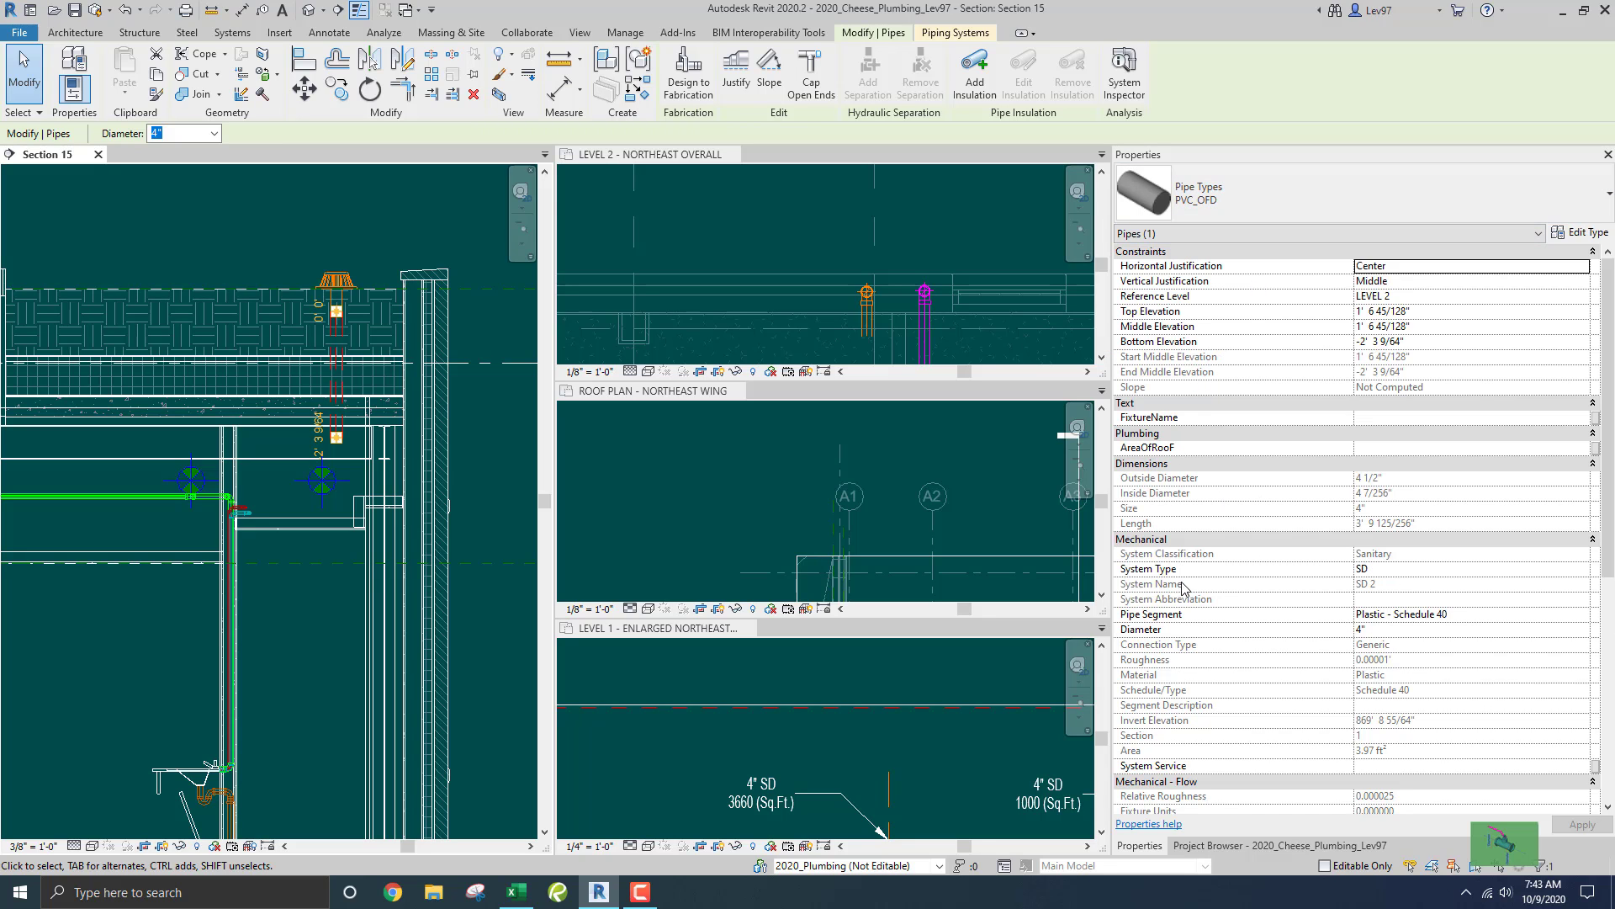
{"action": "left_click", "coordinate": [1535, 571]}
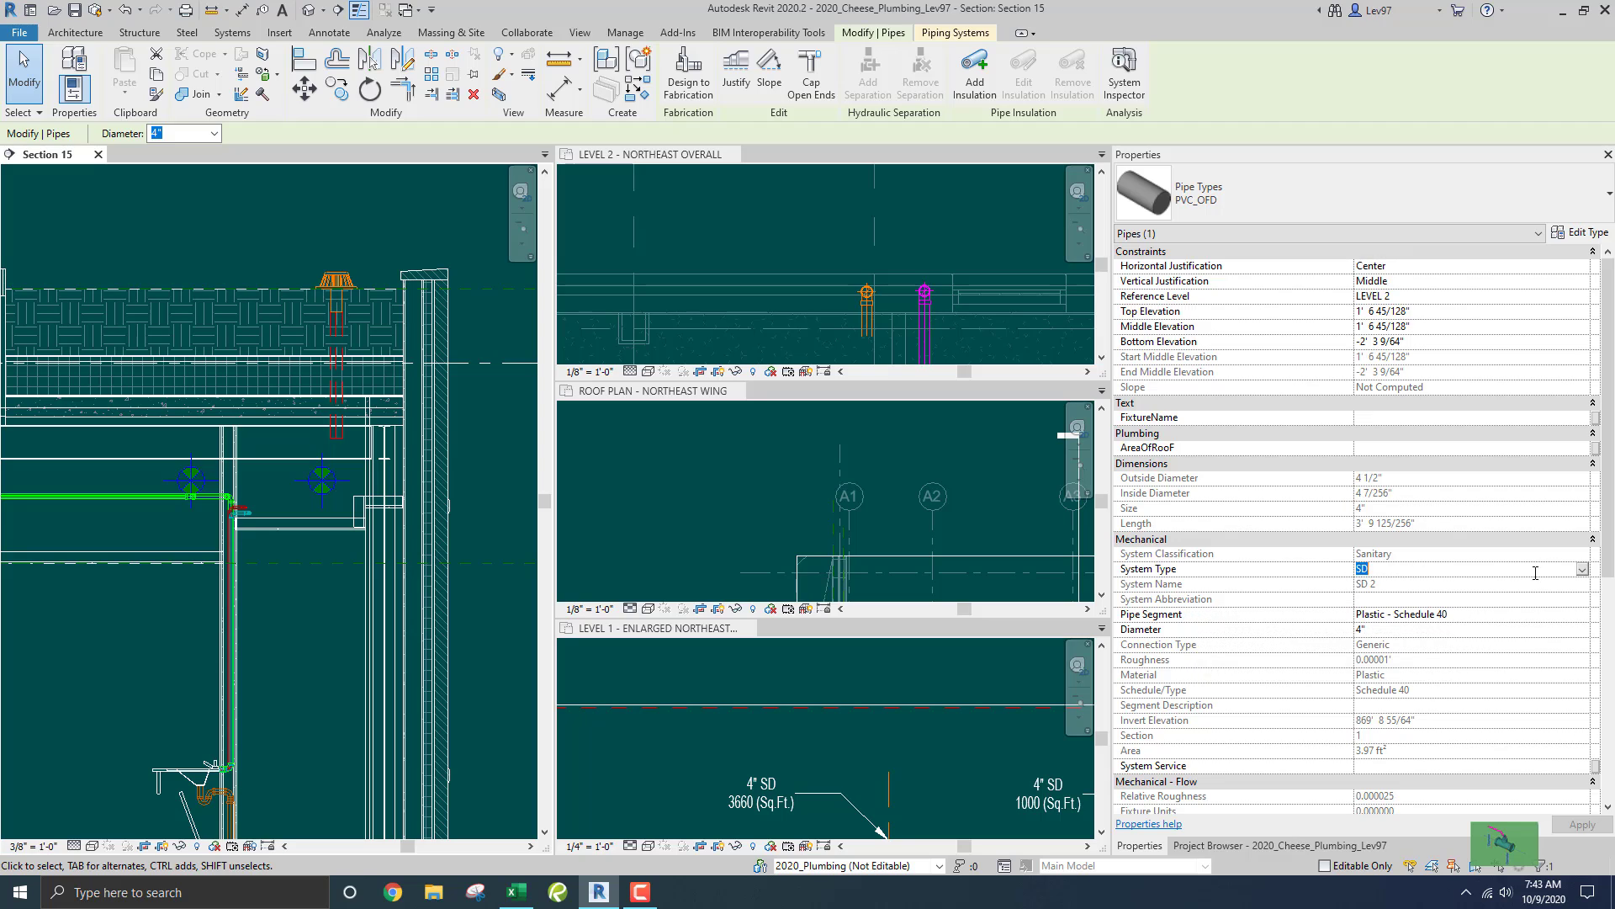
{"action": "left_click", "coordinate": [1583, 569]}
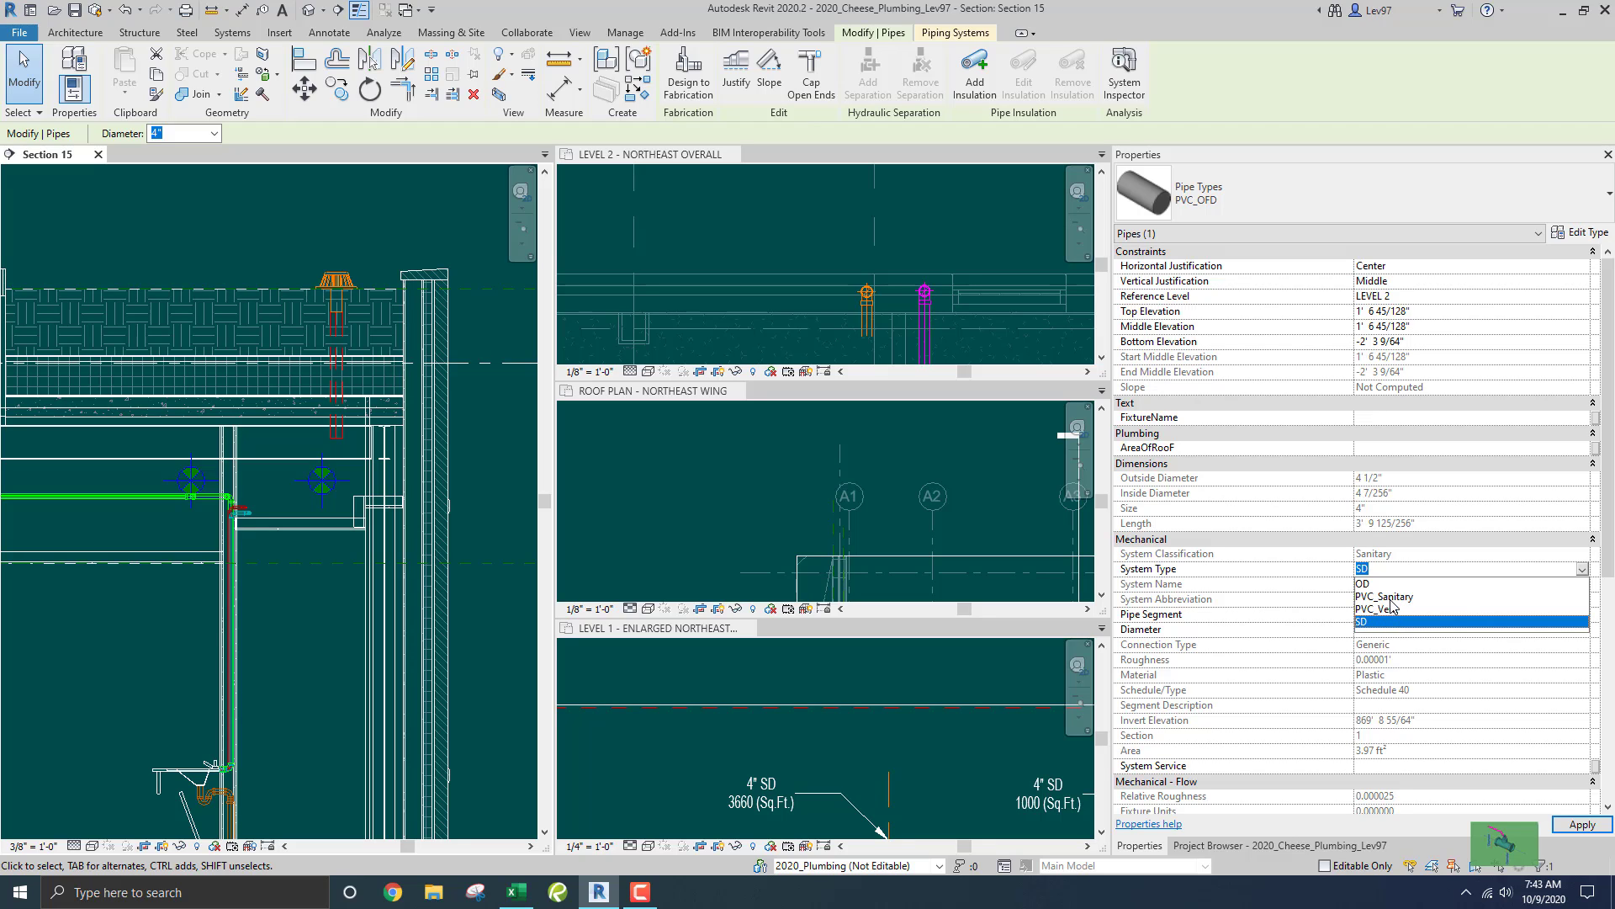
{"action": "left_click", "coordinate": [1363, 585]}
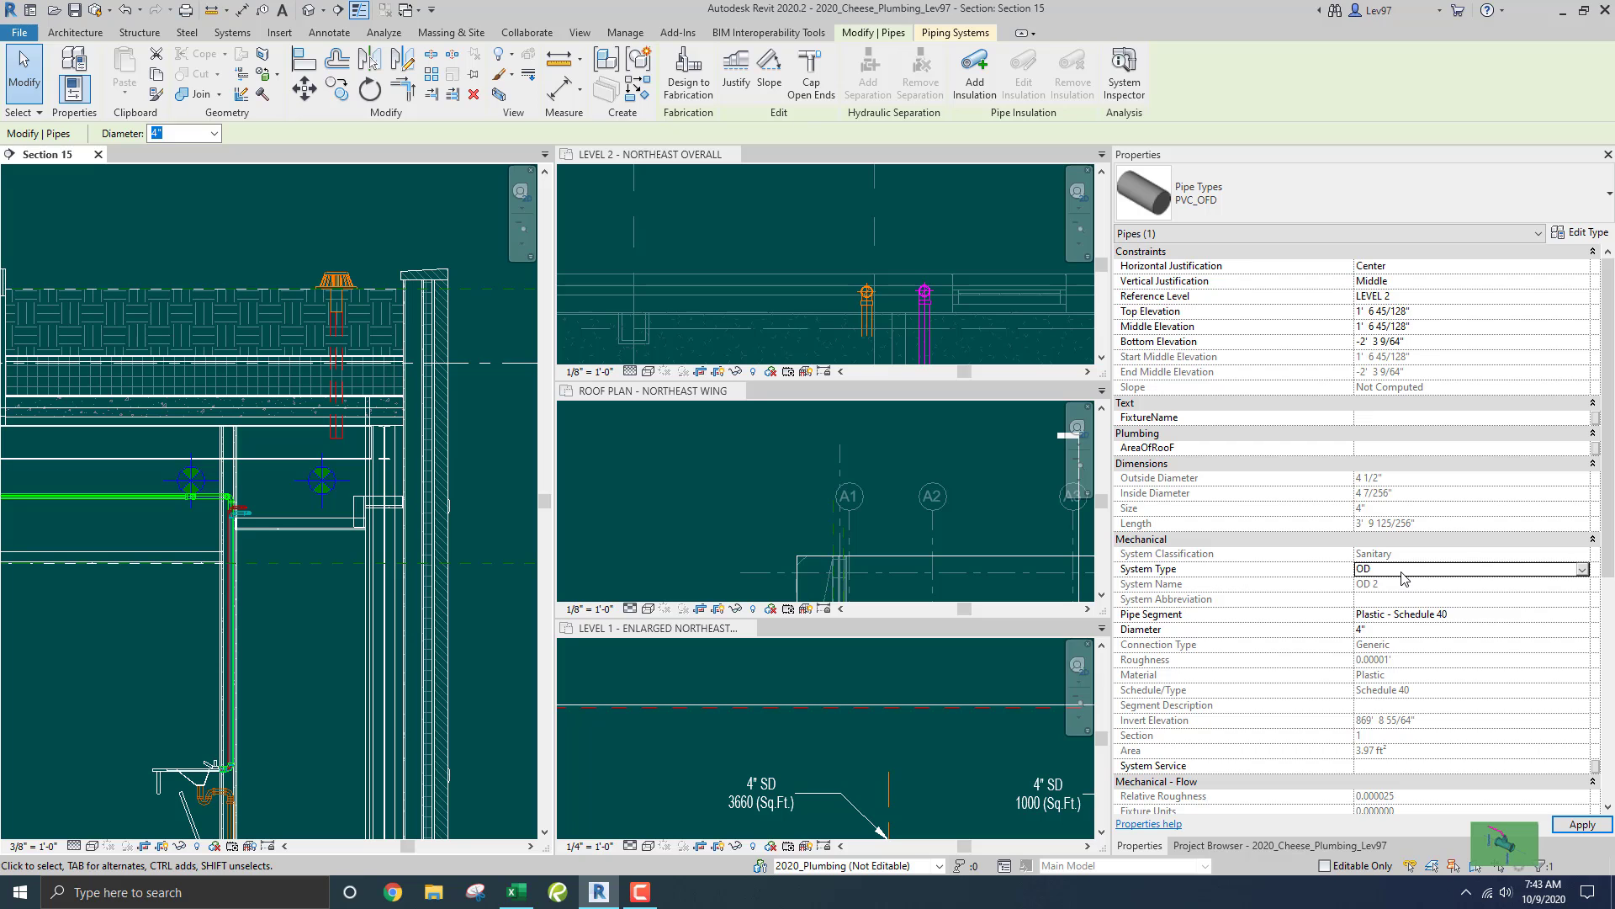
{"action": "left_click", "coordinate": [328, 232]}
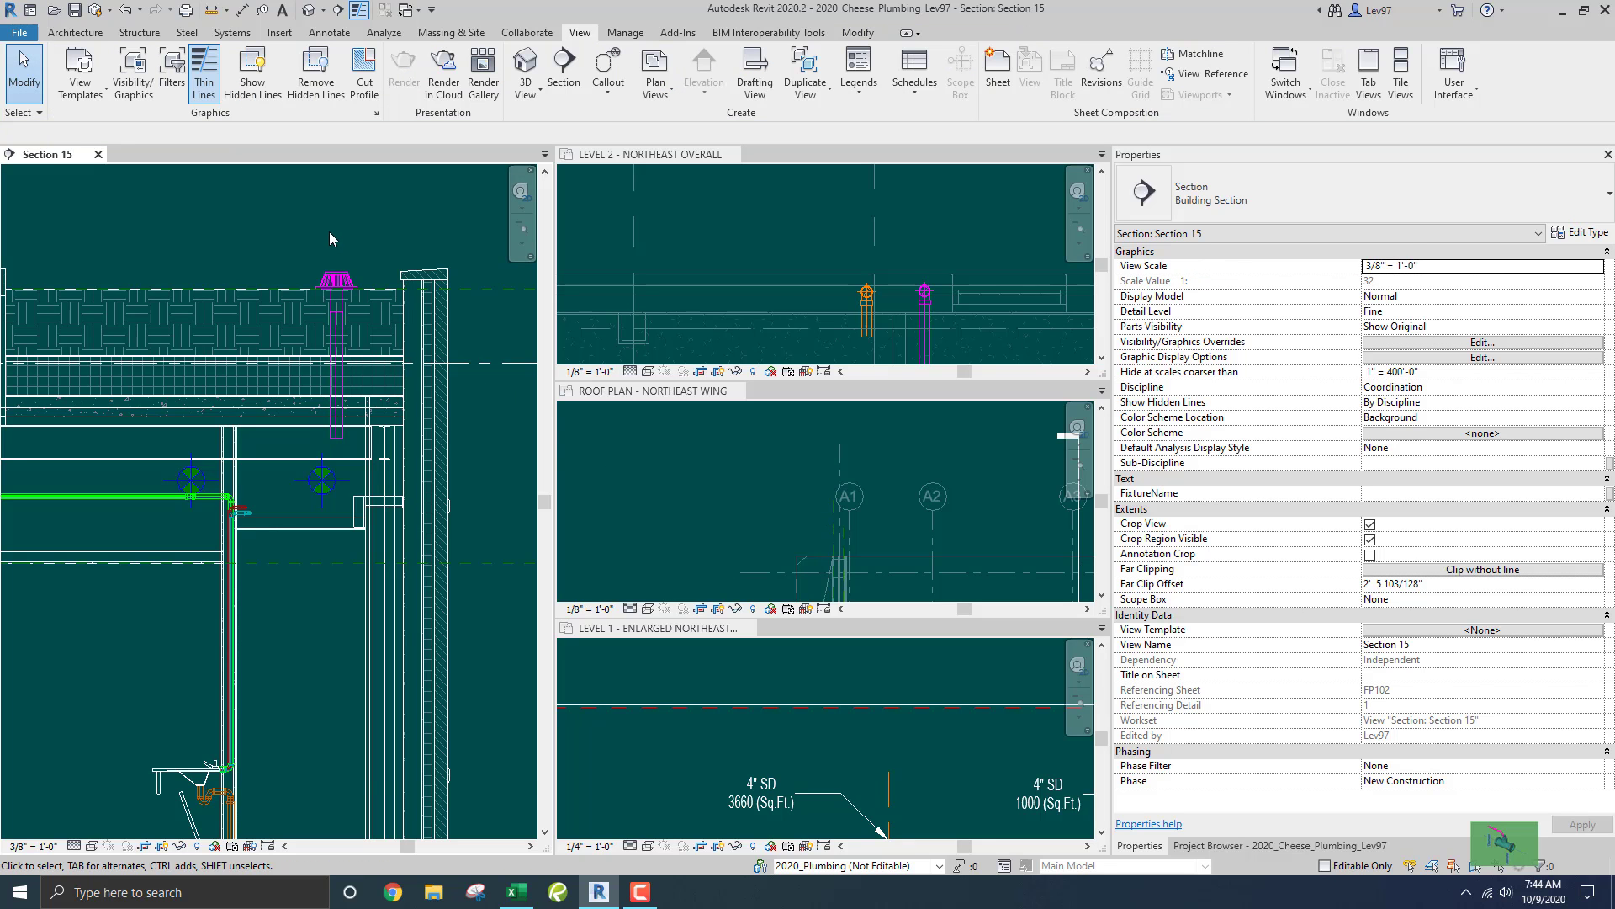
Examine the overflow drain and its surroundings in Section 15, the northeast roof plan and the Level 2 overall plan.
{"action": "scroll", "coordinate": [330, 230], "scroll_direction": "down", "scroll_amount": 2}
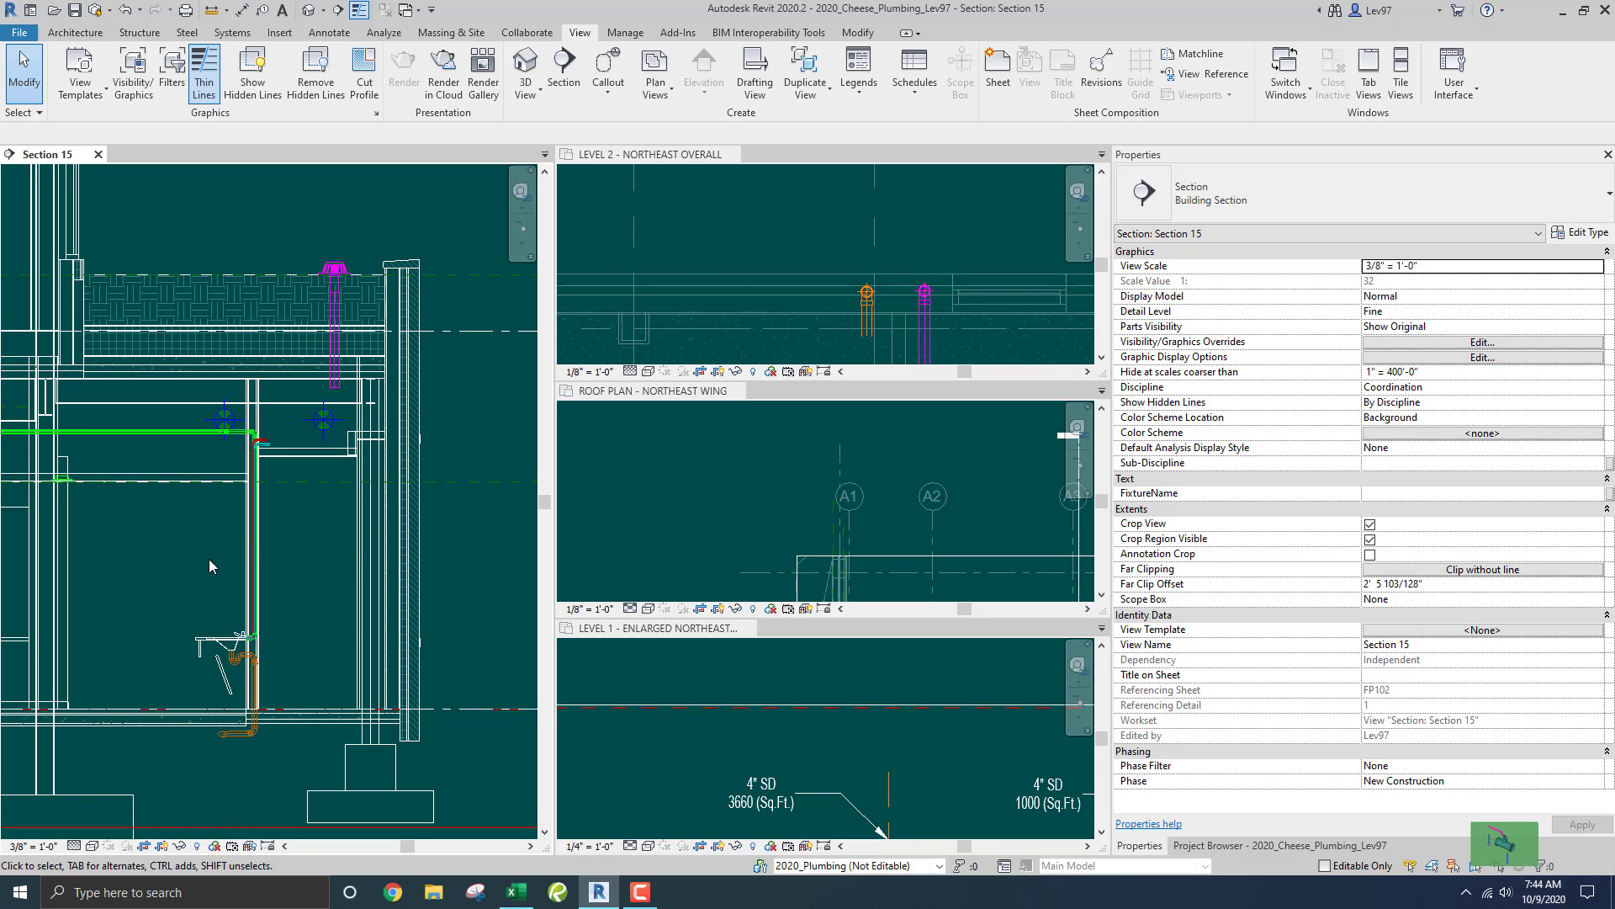
{"action": "left_click", "coordinate": [735, 481]}
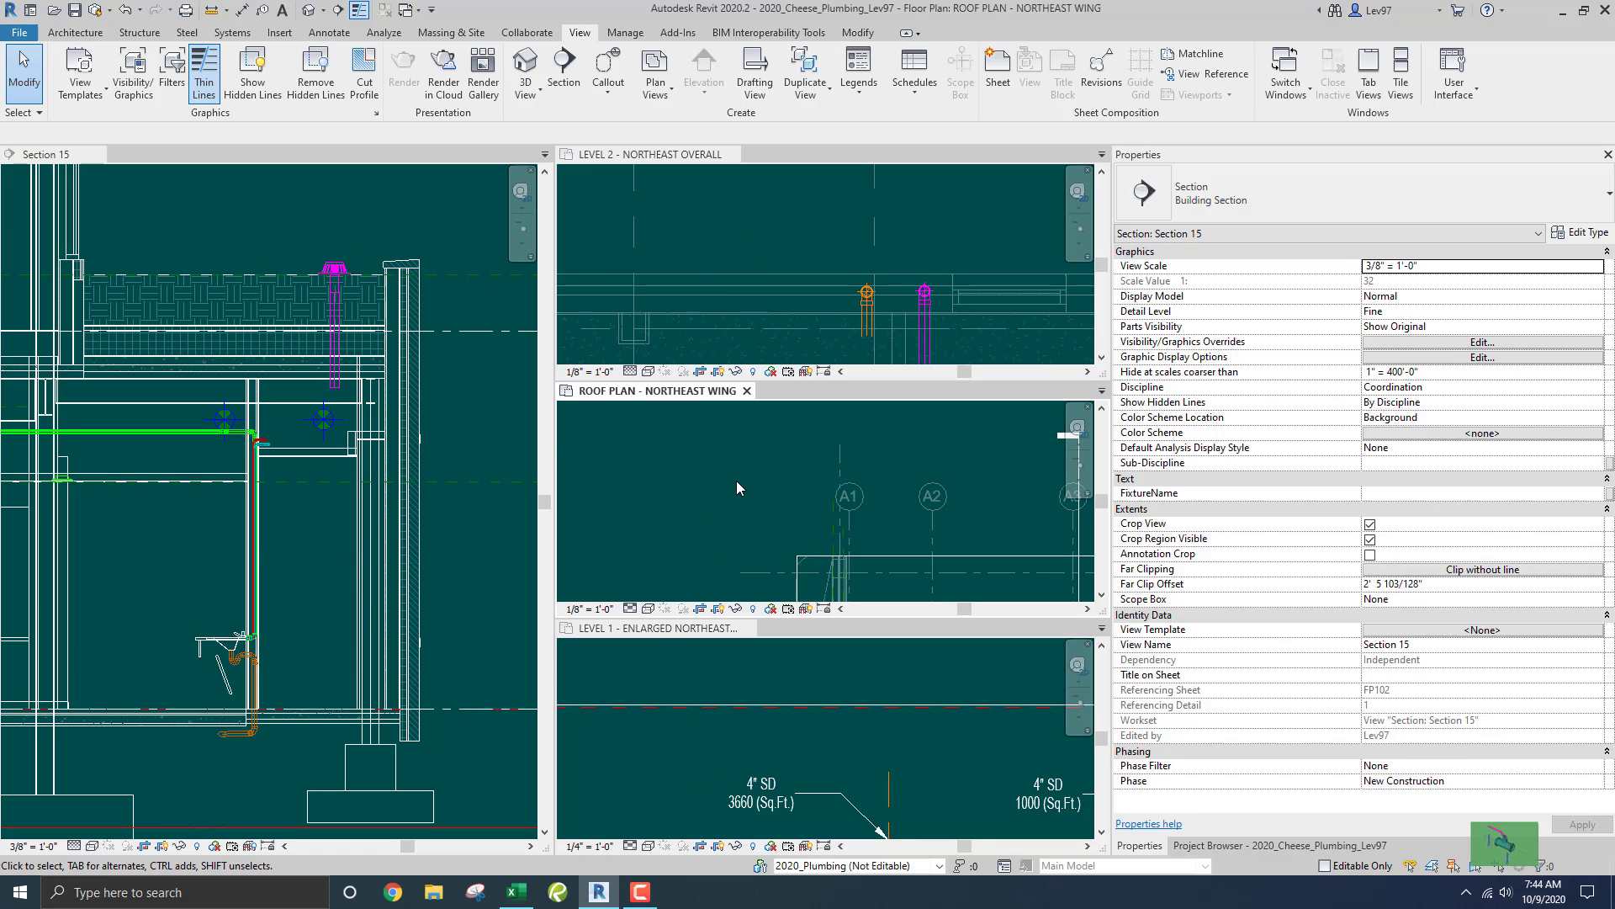
{"action": "scroll", "coordinate": [735, 481], "scroll_direction": "down", "scroll_amount": 2}
{"action": "scroll", "coordinate": [736, 481], "scroll_direction": "down", "scroll_amount": 2}
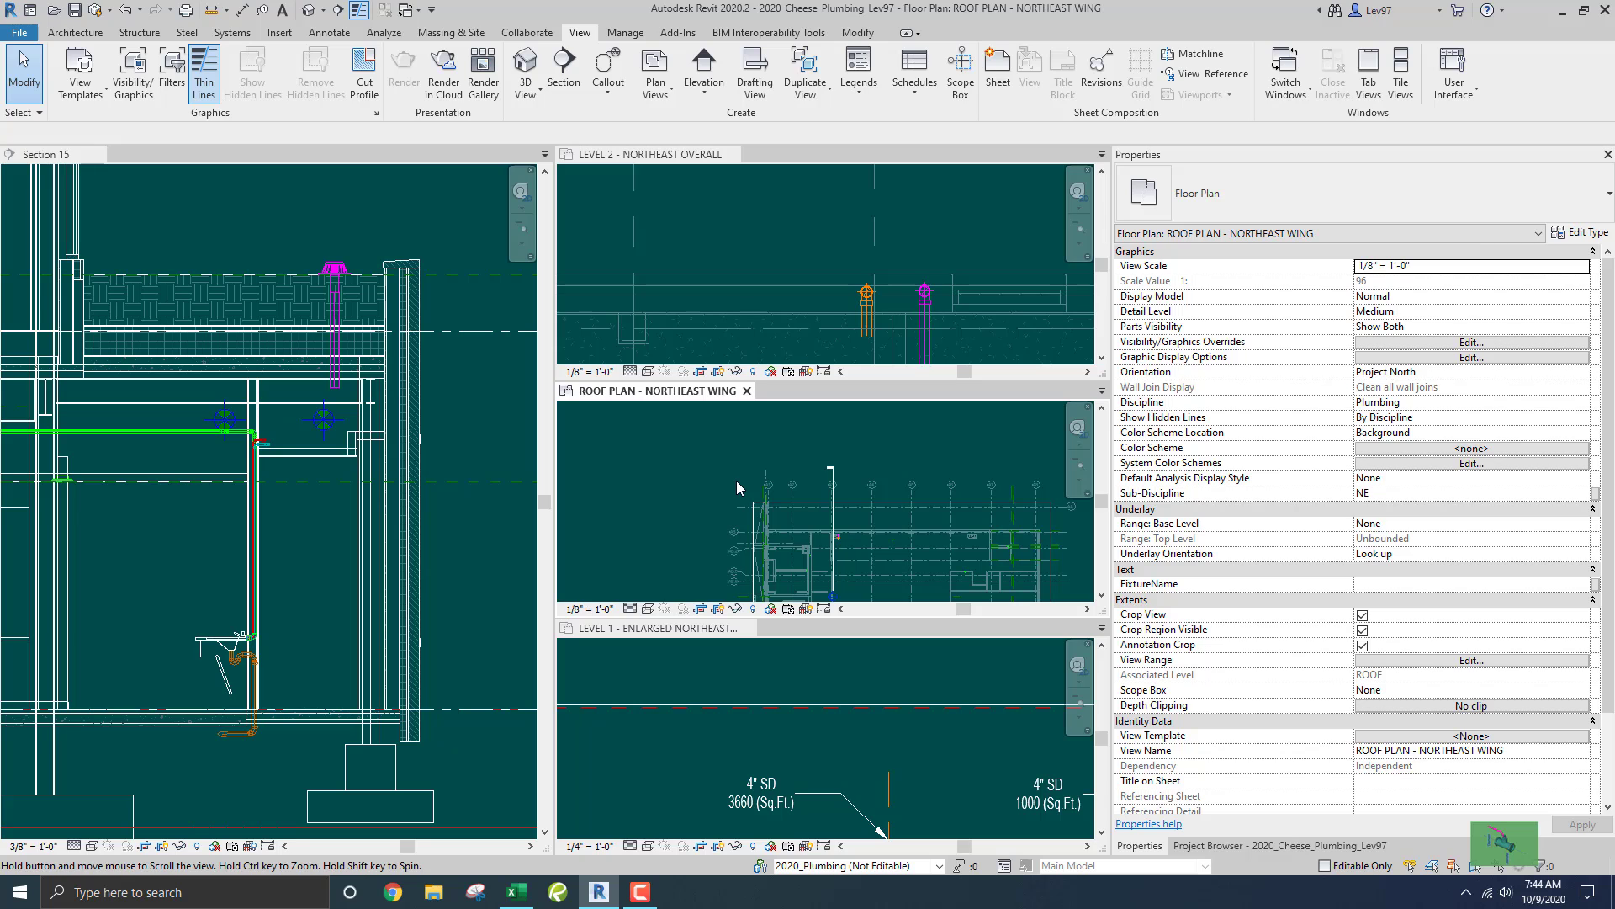
{"action": "left_click", "coordinate": [748, 222]}
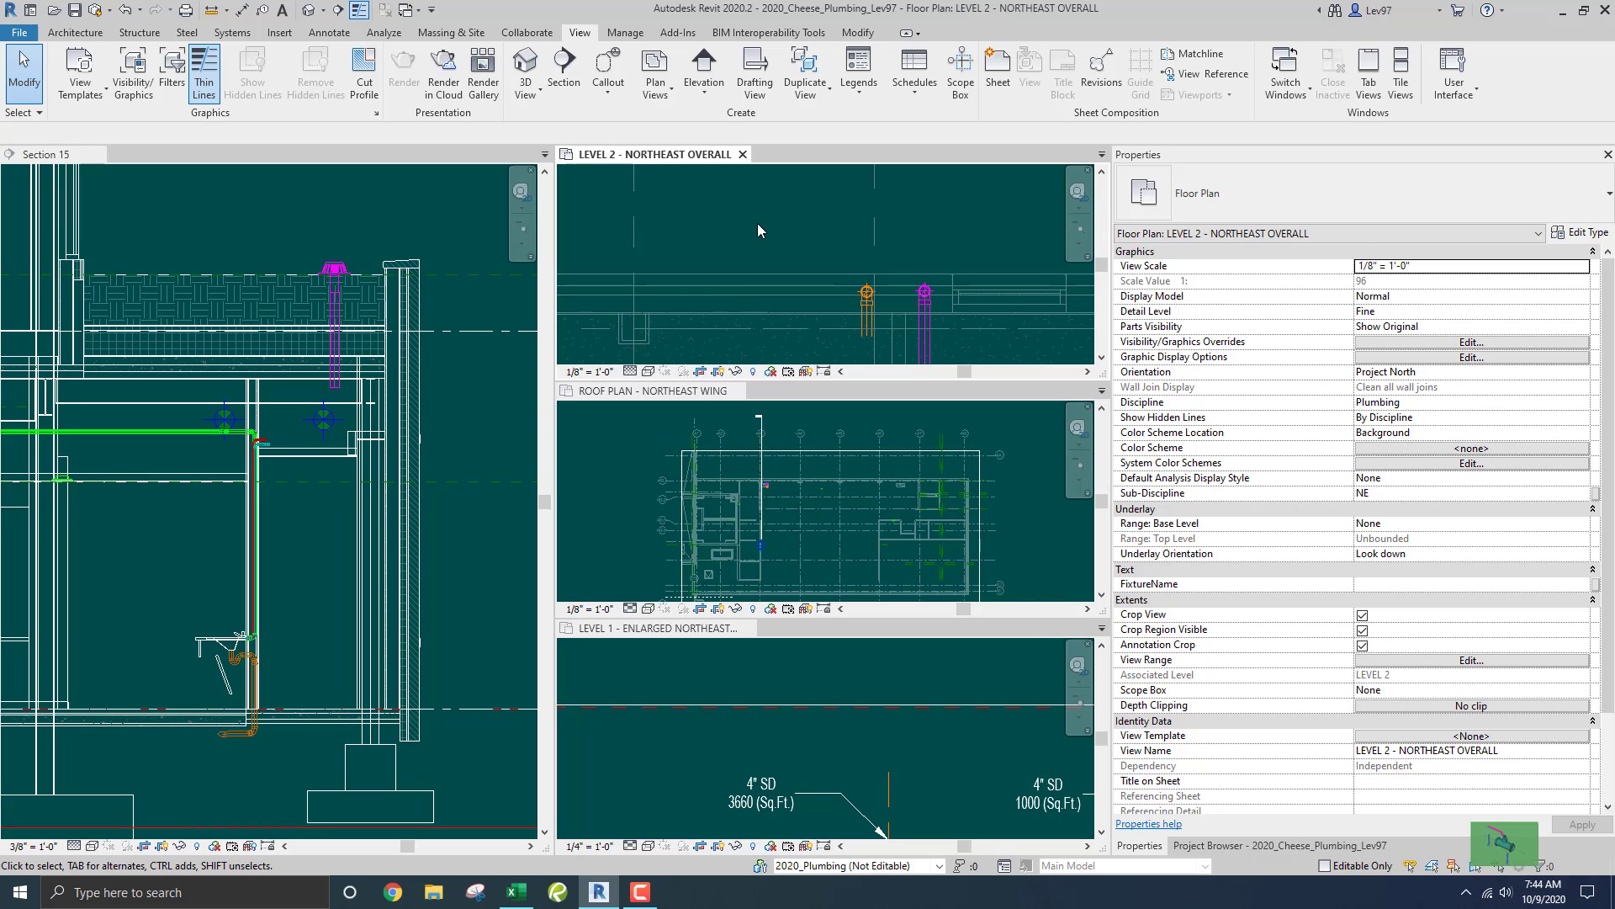
{"action": "scroll", "coordinate": [757, 224], "scroll_direction": "down", "scroll_amount": 3}
{"action": "scroll", "coordinate": [897, 251], "scroll_direction": "up", "scroll_amount": 5}
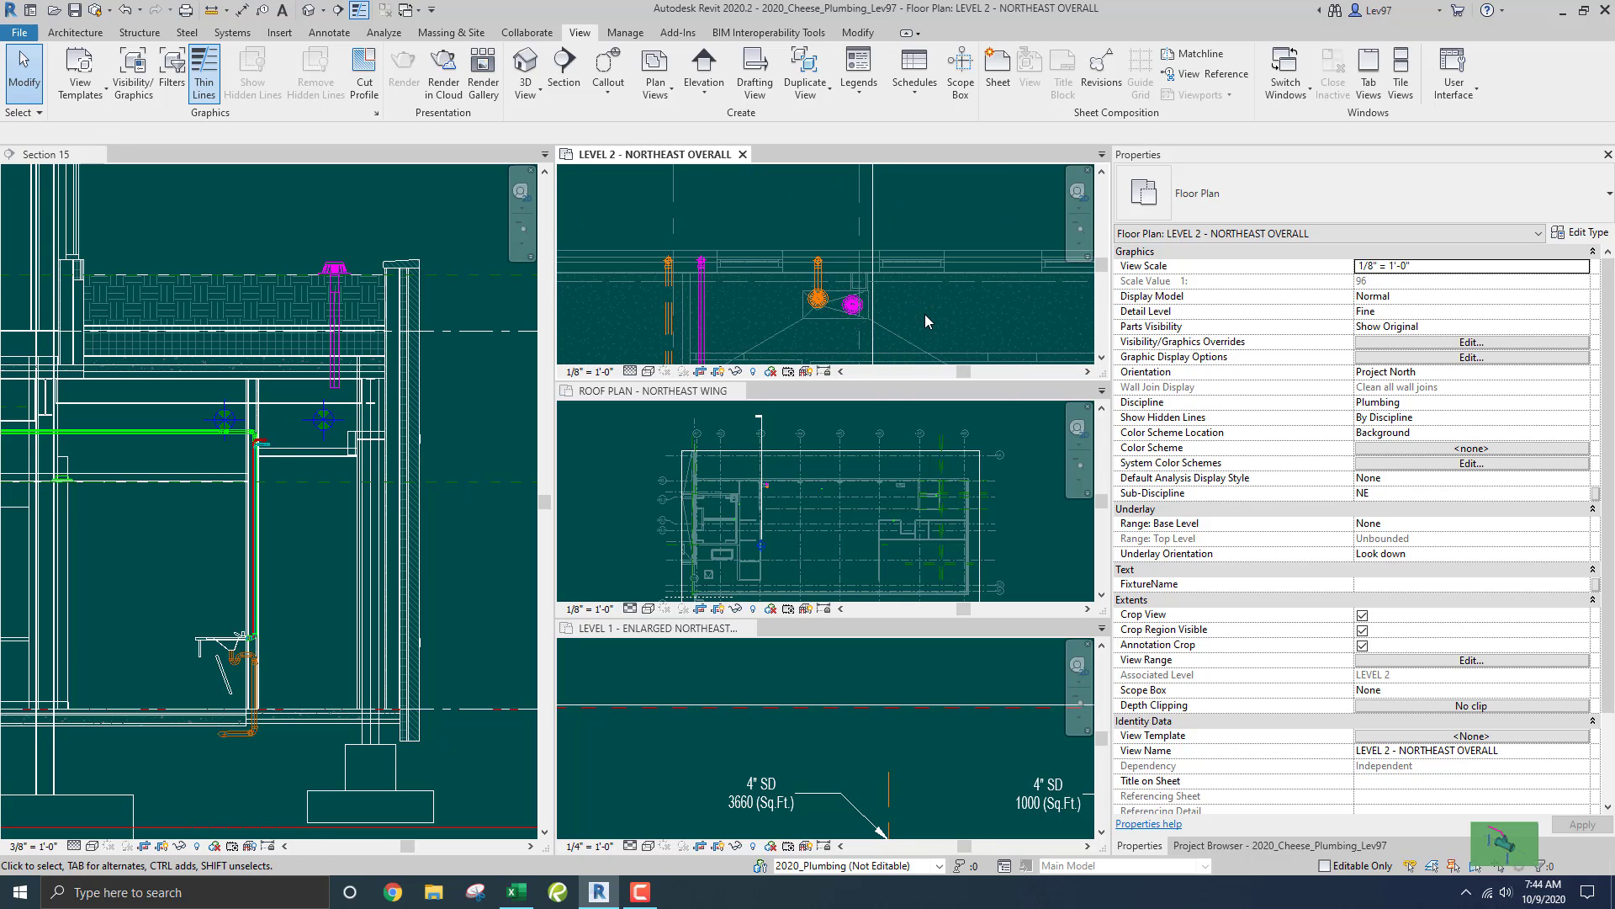
{"action": "scroll", "coordinate": [925, 314], "scroll_direction": "down", "scroll_amount": 1}
{"action": "middle_click_drag", "start_coordinate": [922, 309], "coordinate": [841, 309]}
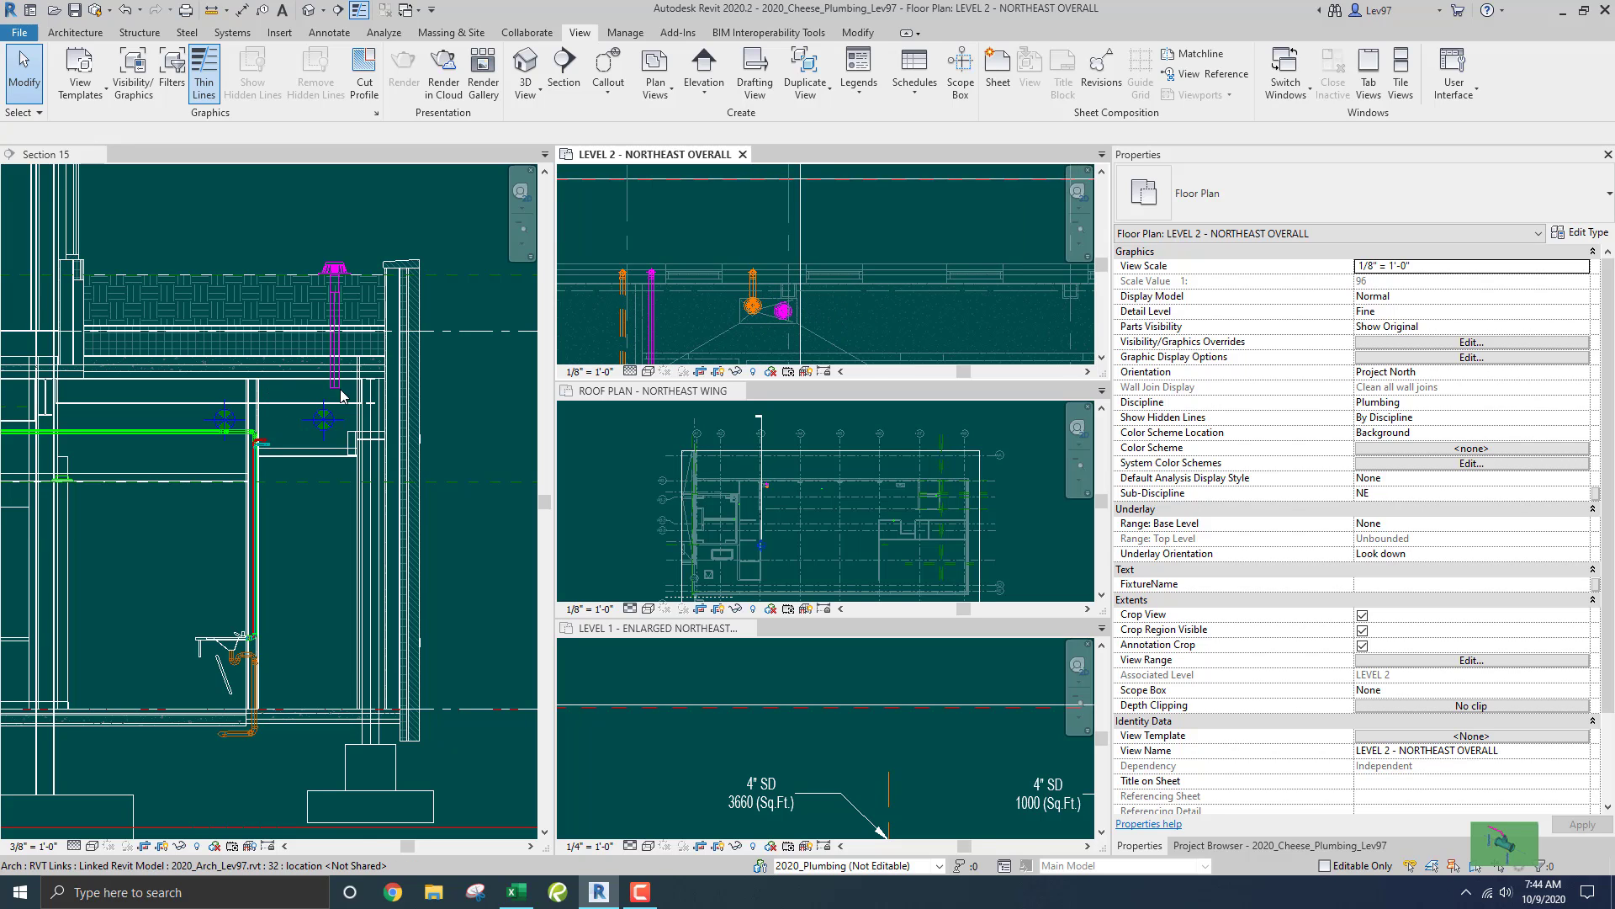
{"action": "scroll", "coordinate": [340, 393], "scroll_direction": "up", "scroll_amount": 2}
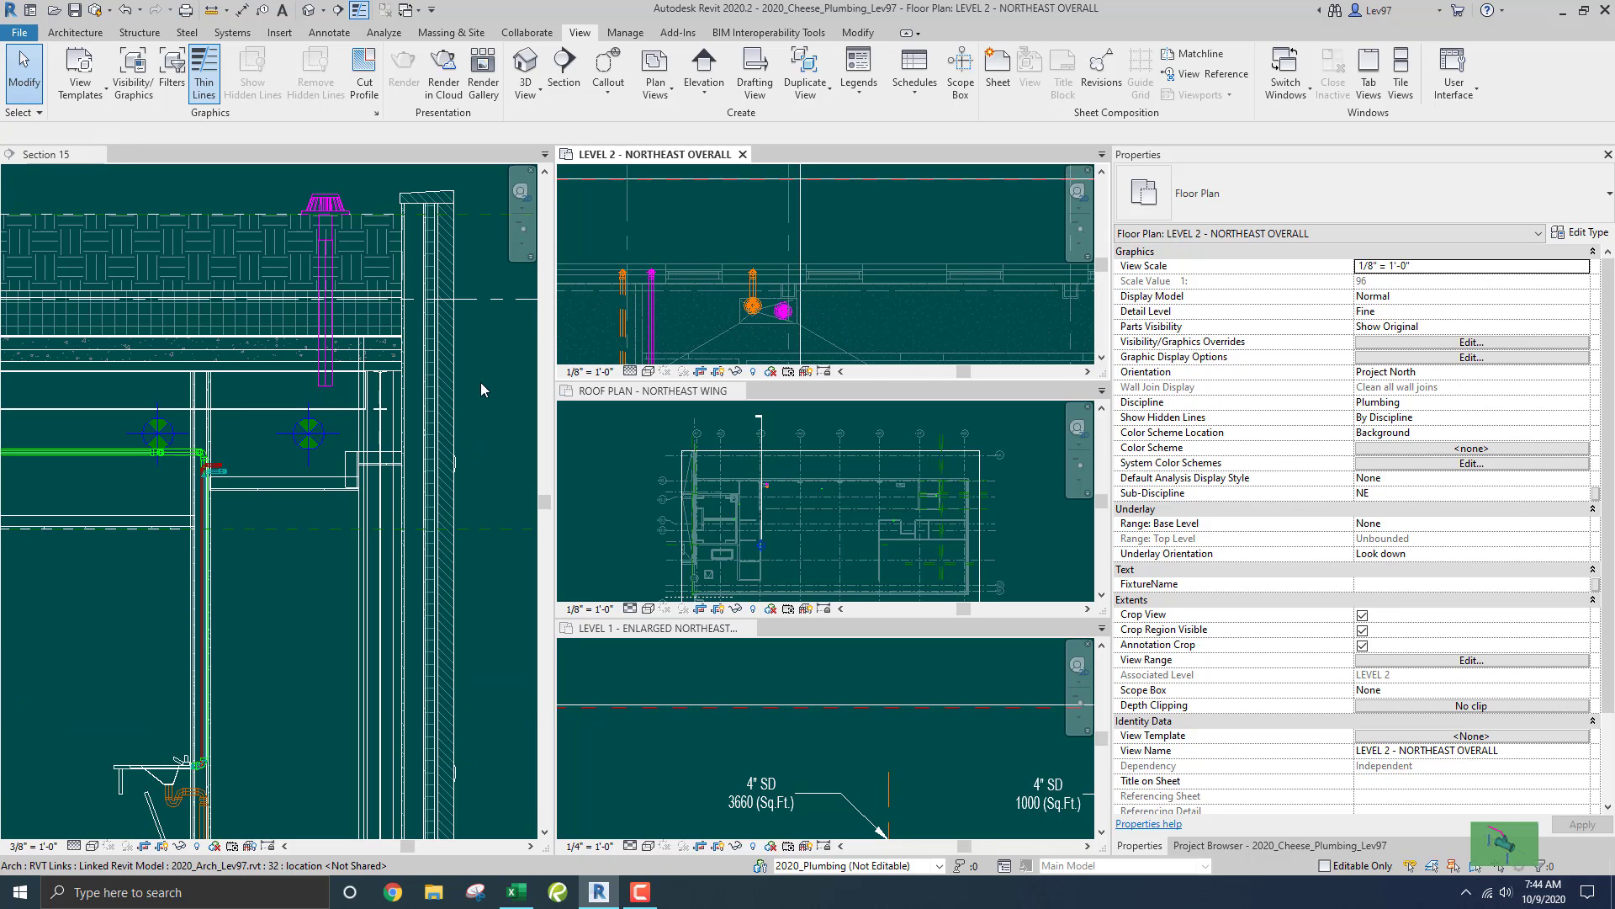
Draw a horizontal 4" PVC_OFD pipe from the vertical pipe's lower end out past the exterior wall in Section 15.
{"action": "left_click", "coordinate": [288, 384]}
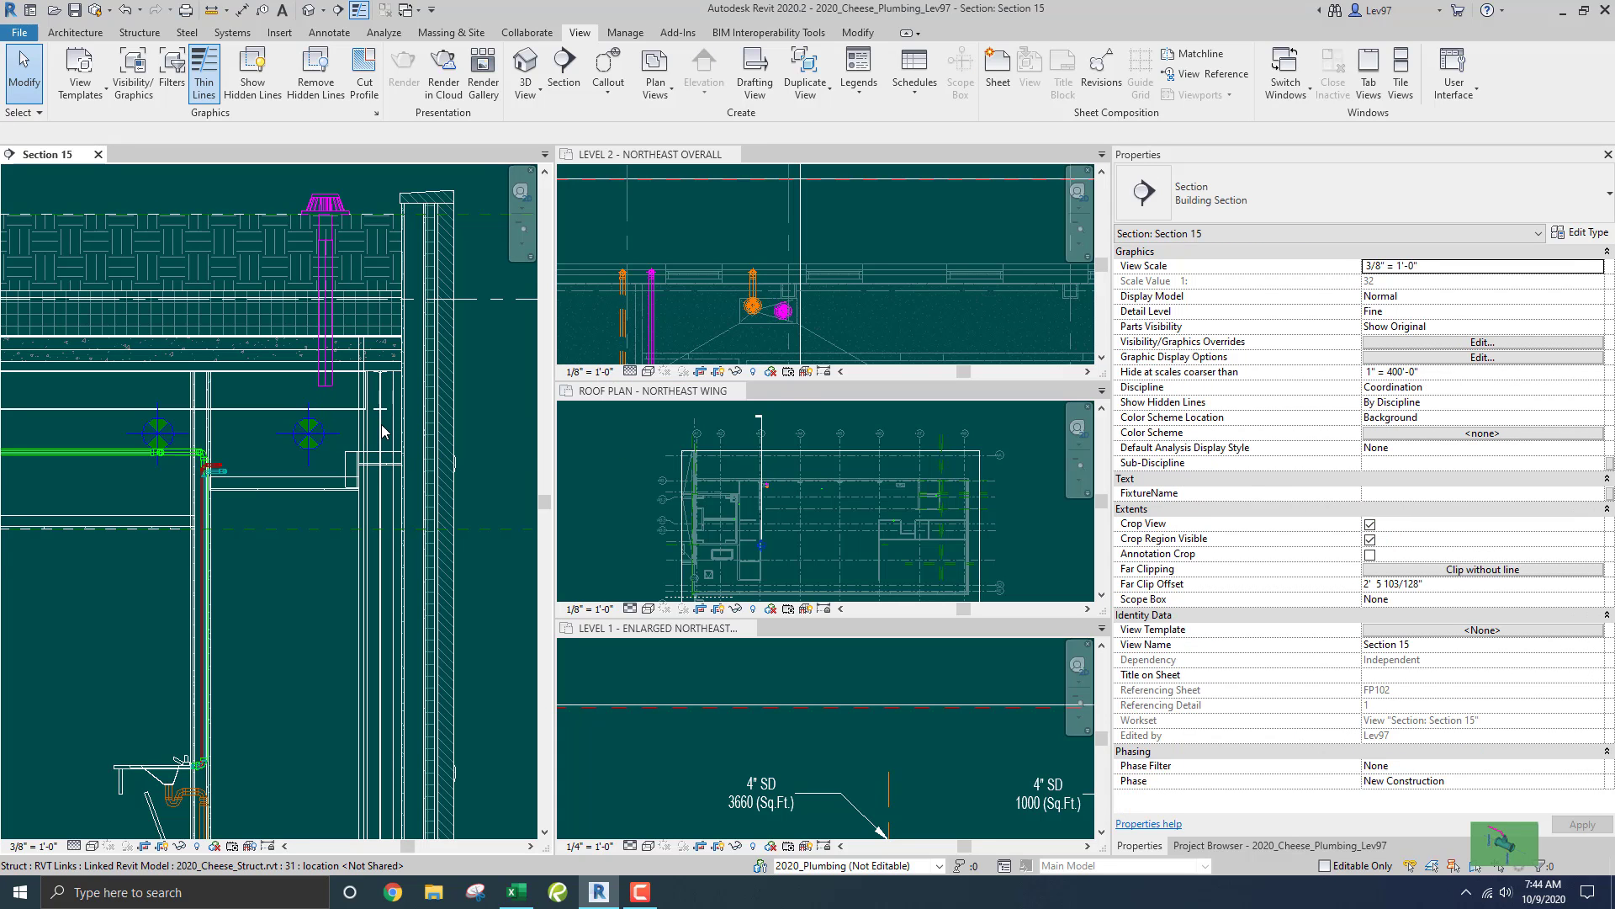
{"action": "scroll", "coordinate": [377, 426], "scroll_direction": "up", "scroll_amount": 2}
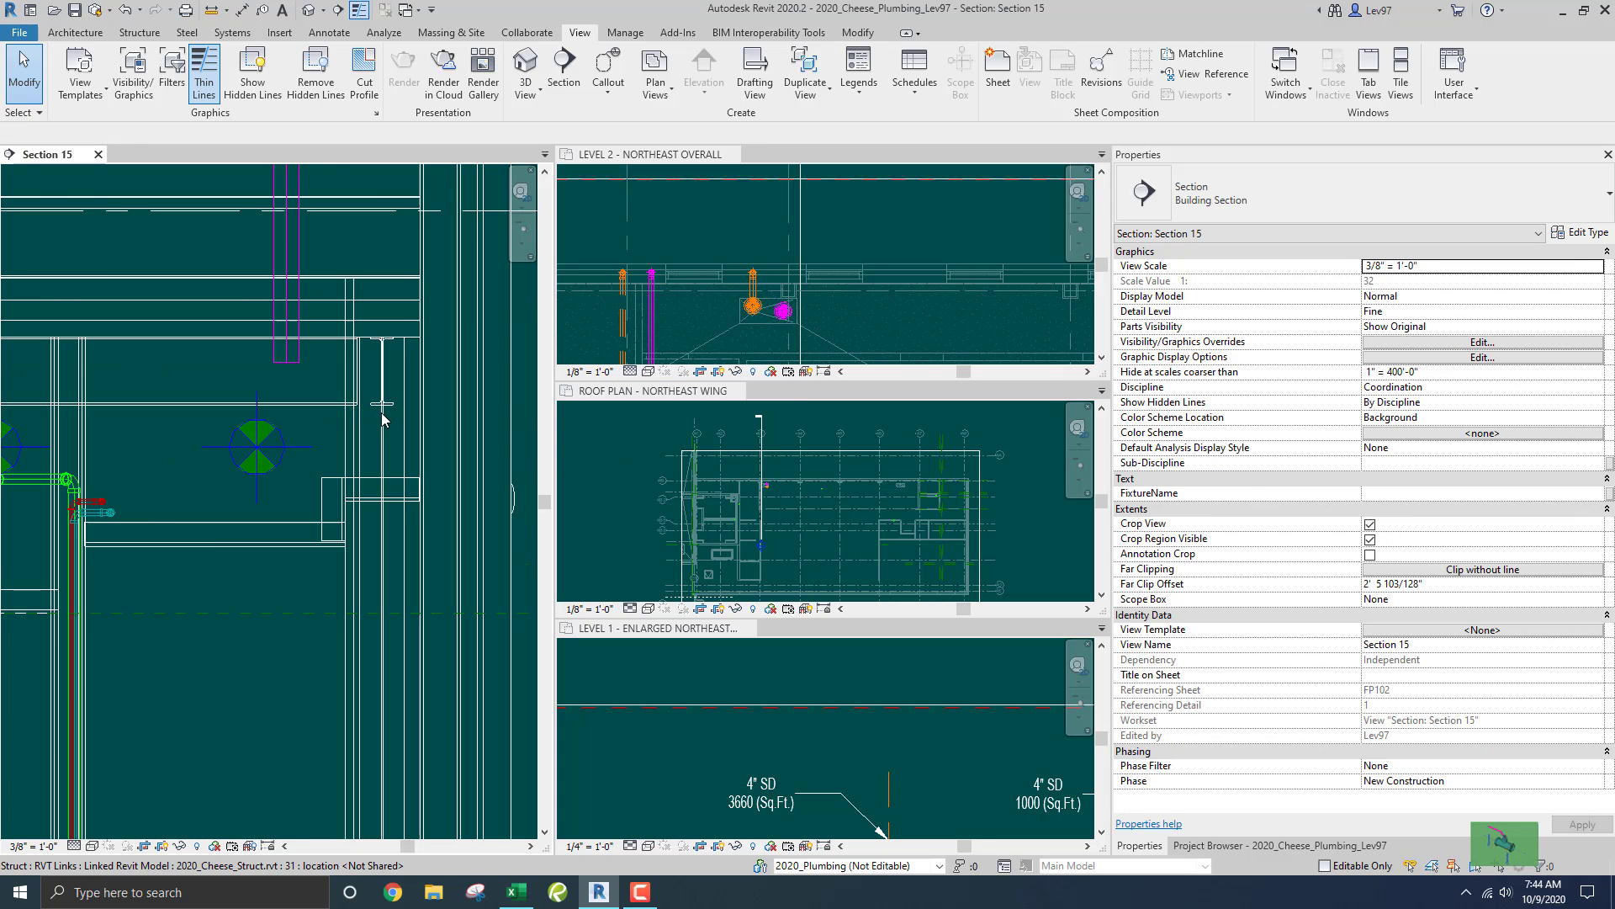
{"action": "left_click", "coordinate": [287, 363]}
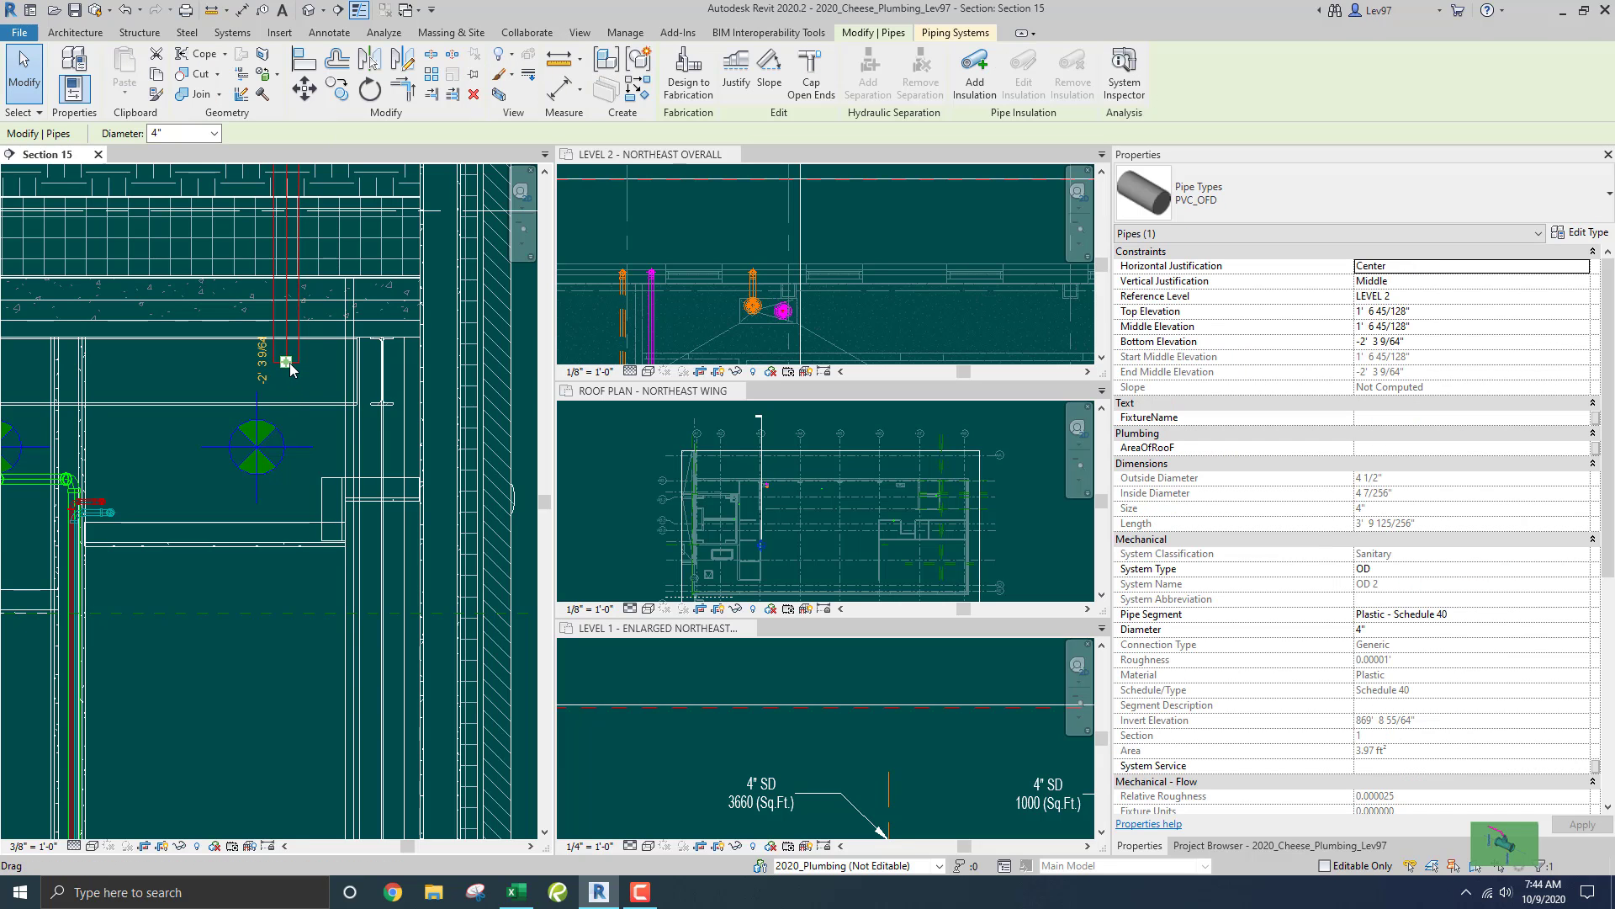
{"action": "right_click", "coordinate": [288, 363]}
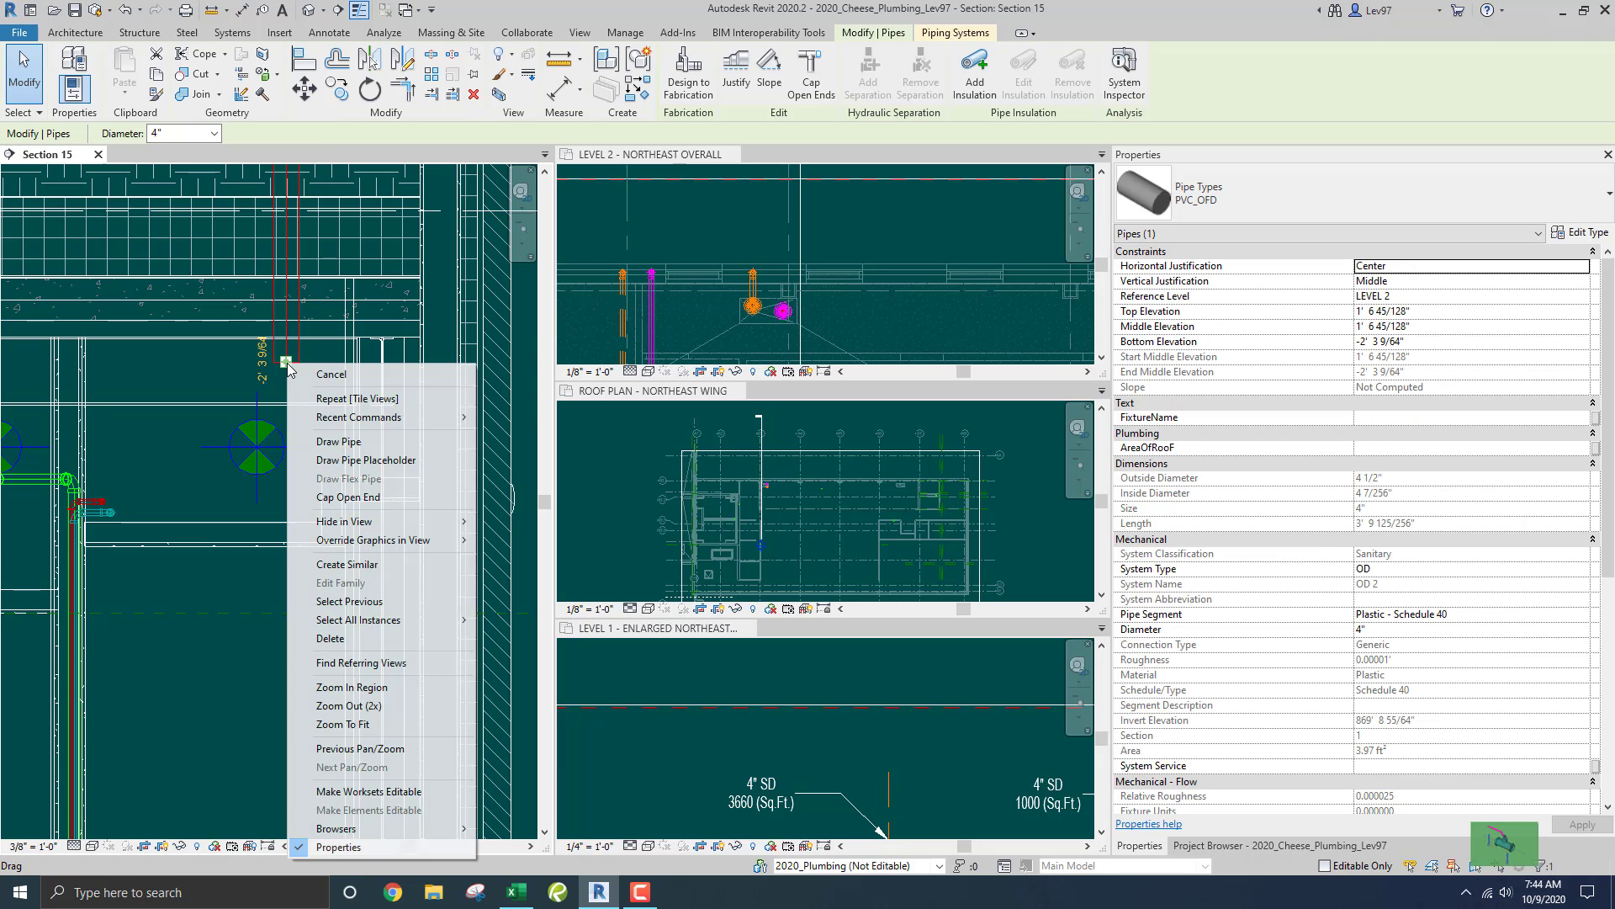
{"action": "left_click", "coordinate": [339, 441]}
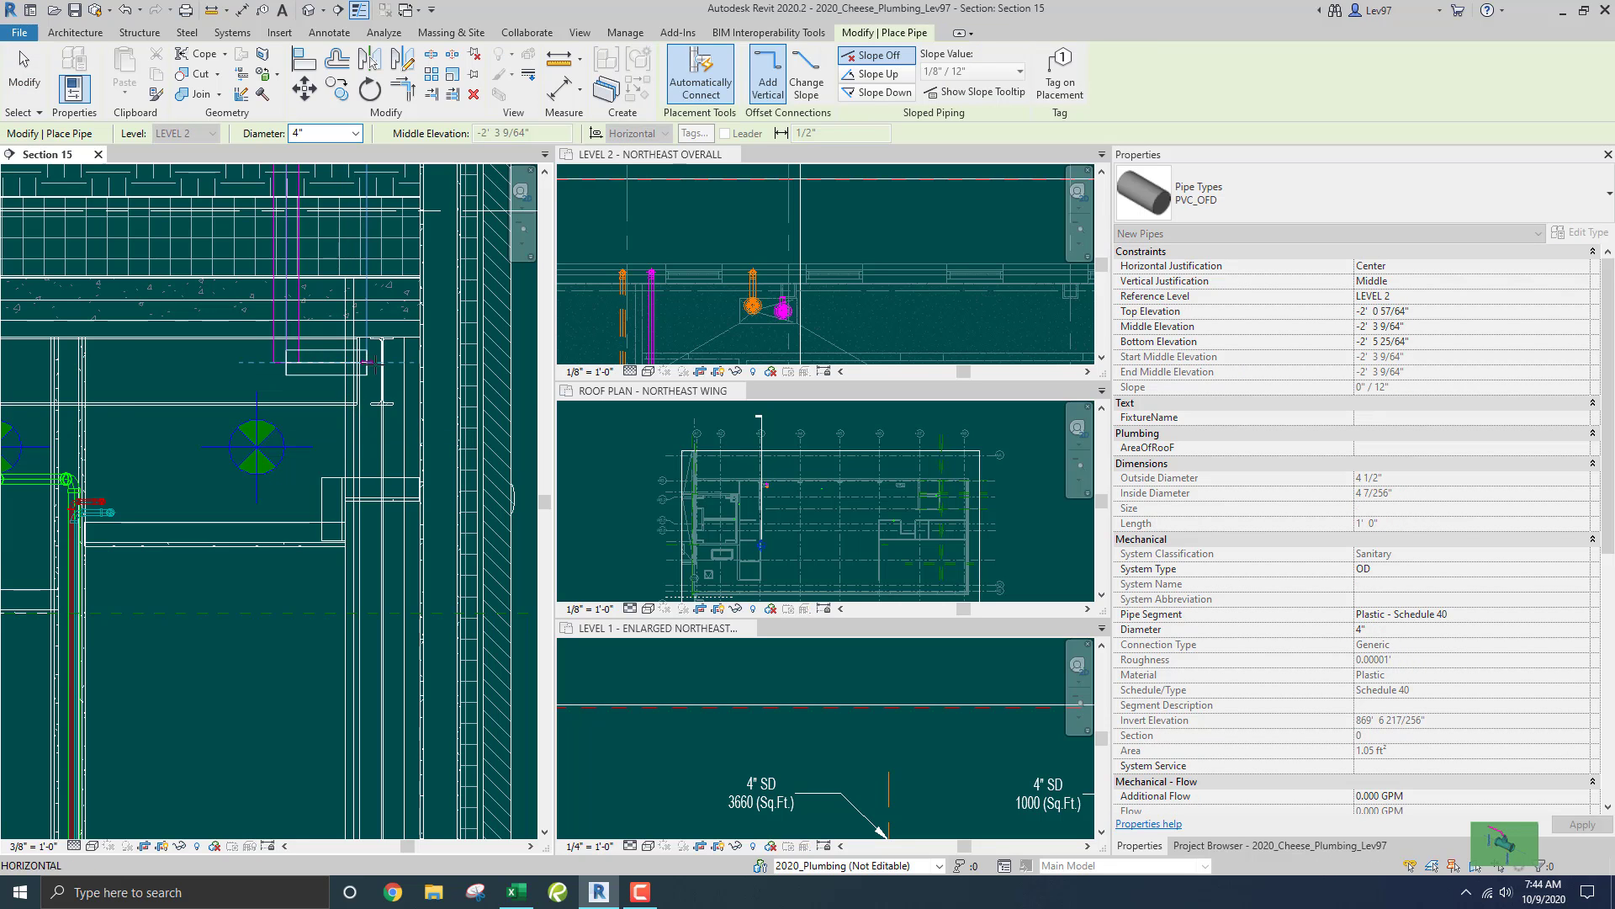
{"action": "scroll", "coordinate": [368, 362], "scroll_direction": "down", "scroll_amount": 3}
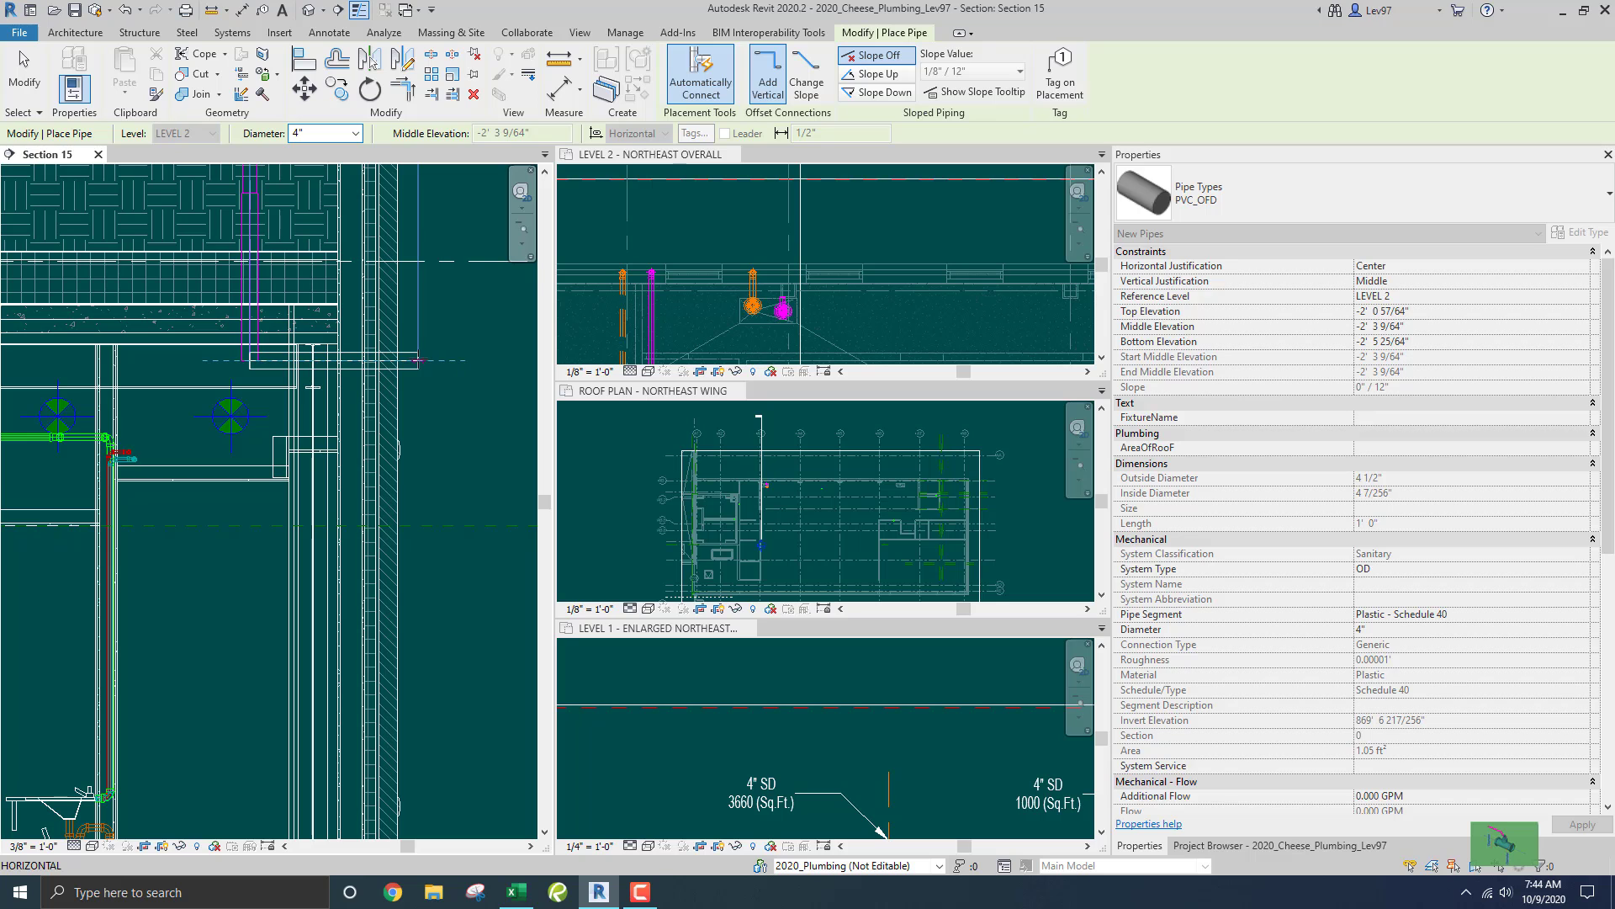
{"action": "left_click", "coordinate": [418, 360]}
Continue the overflow pipe down outside the wall to about -17' 2" and end it with a short horizontal run away from the building.
{"action": "scroll", "coordinate": [418, 563], "scroll_direction": "down", "scroll_amount": 2}
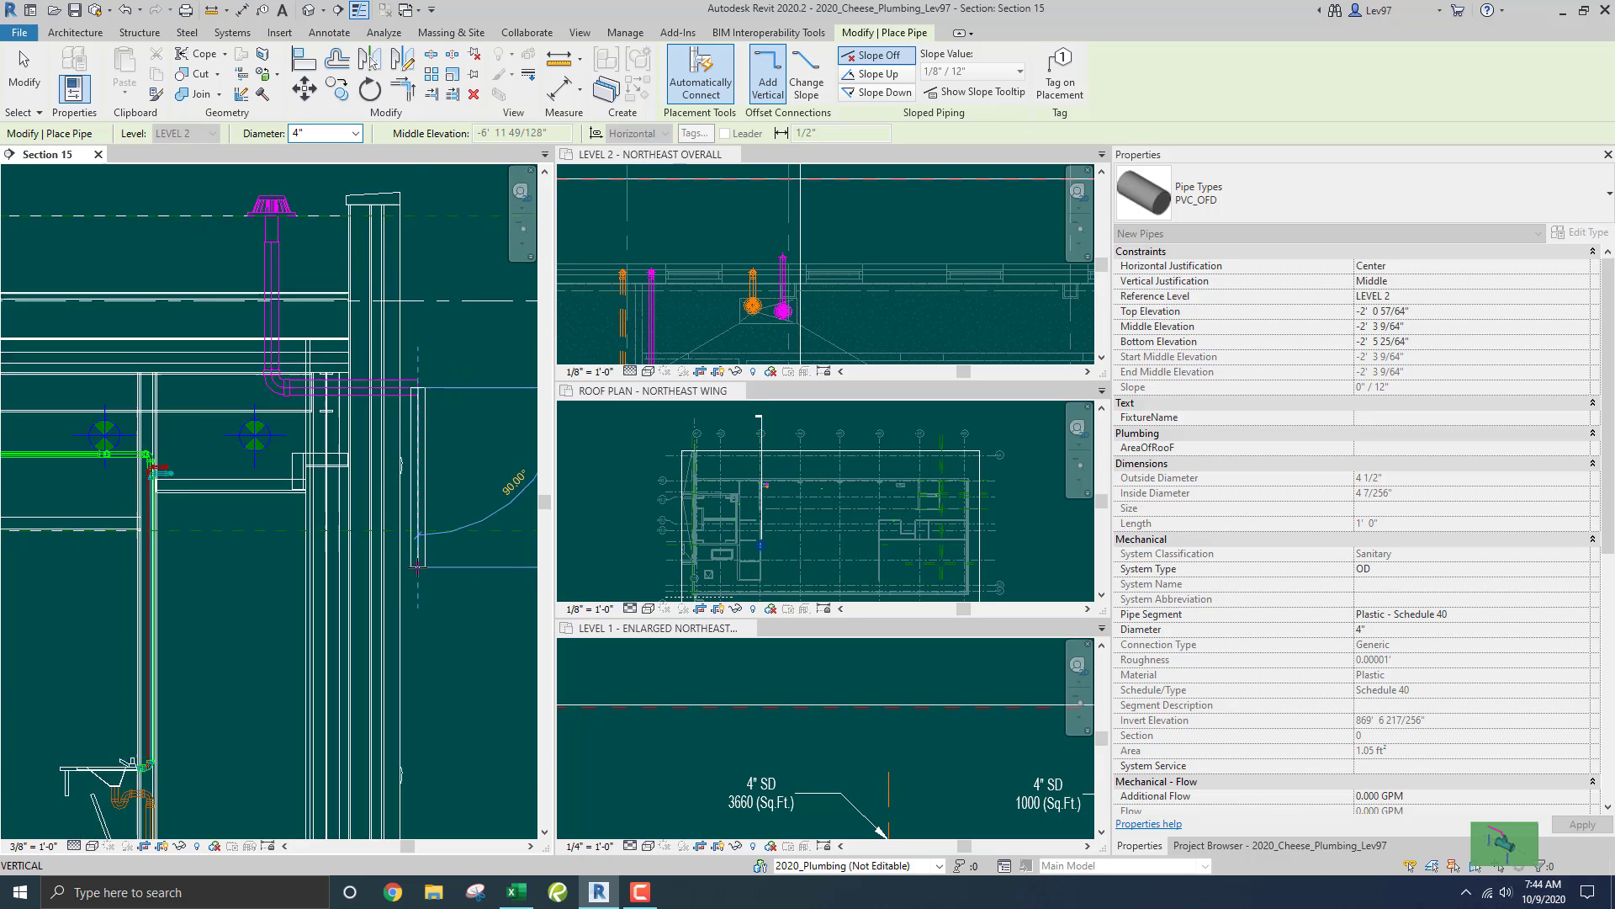
{"action": "middle_click_drag", "start_coordinate": [434, 606], "coordinate": [435, 396]}
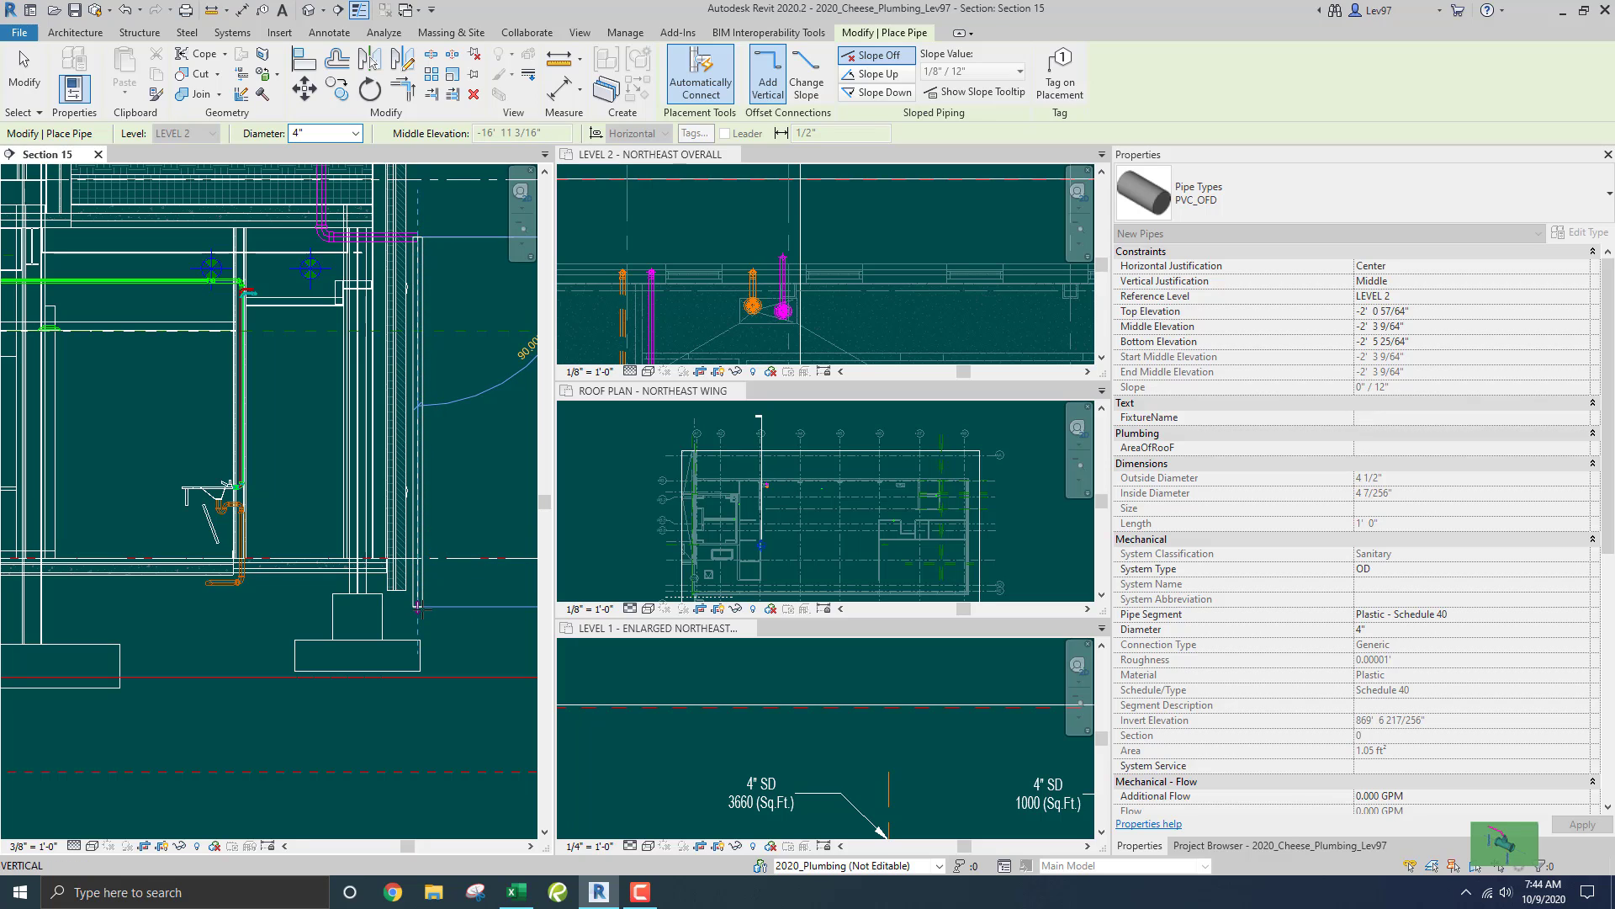
{"action": "left_click", "coordinate": [418, 612]}
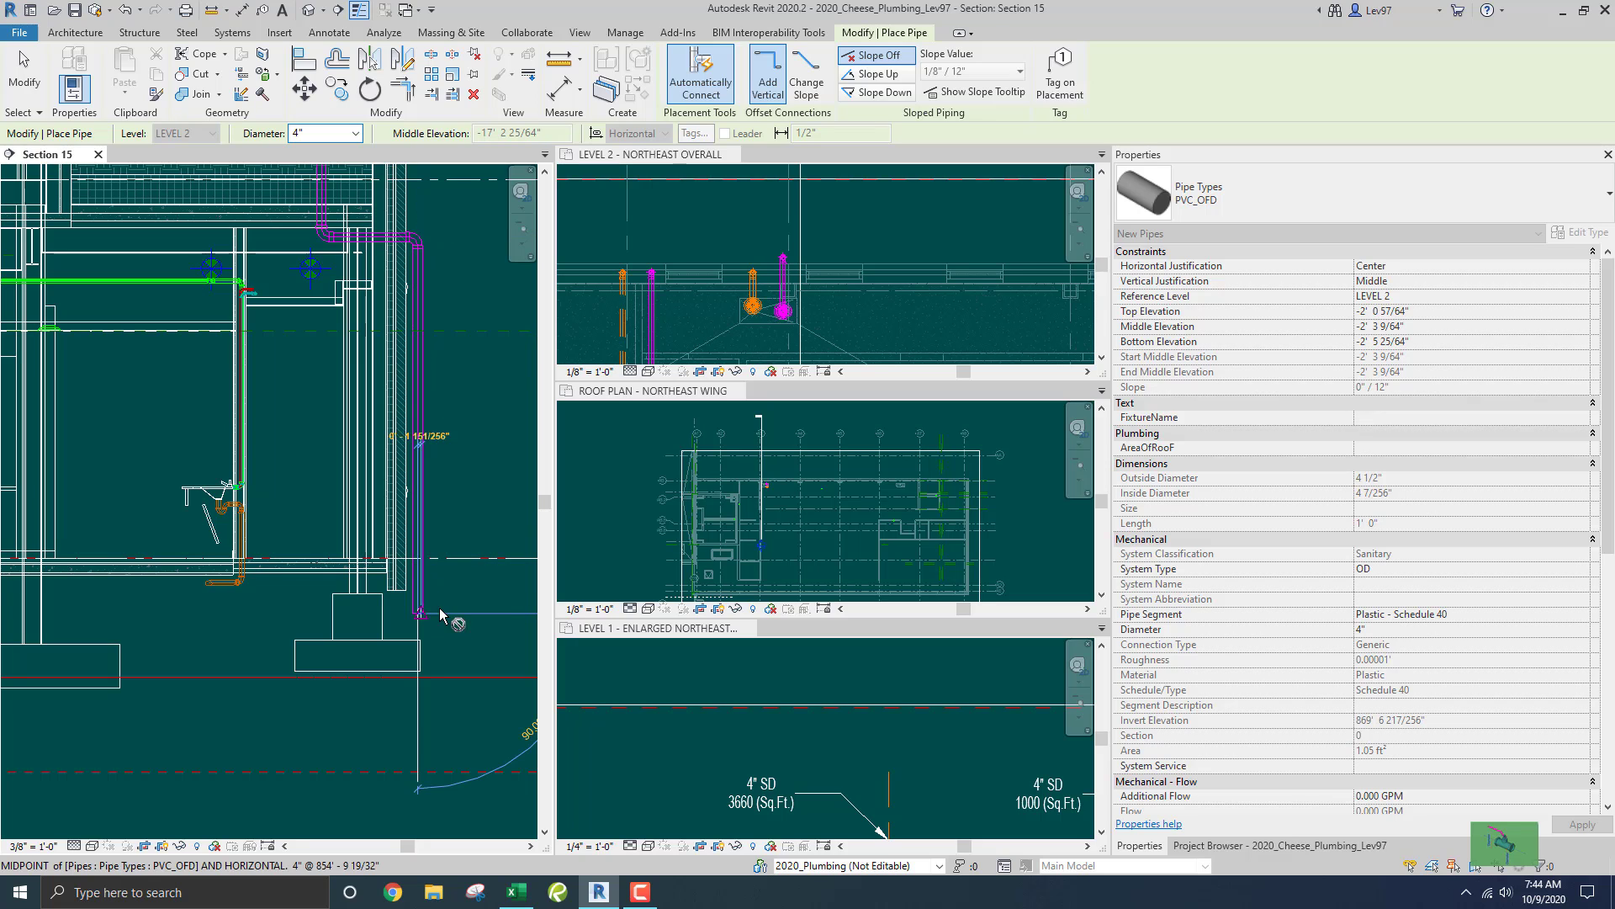
{"action": "left_click", "coordinate": [494, 612]}
{"action": "key", "text": "Escape"}
{"action": "key", "text": "Escape"}
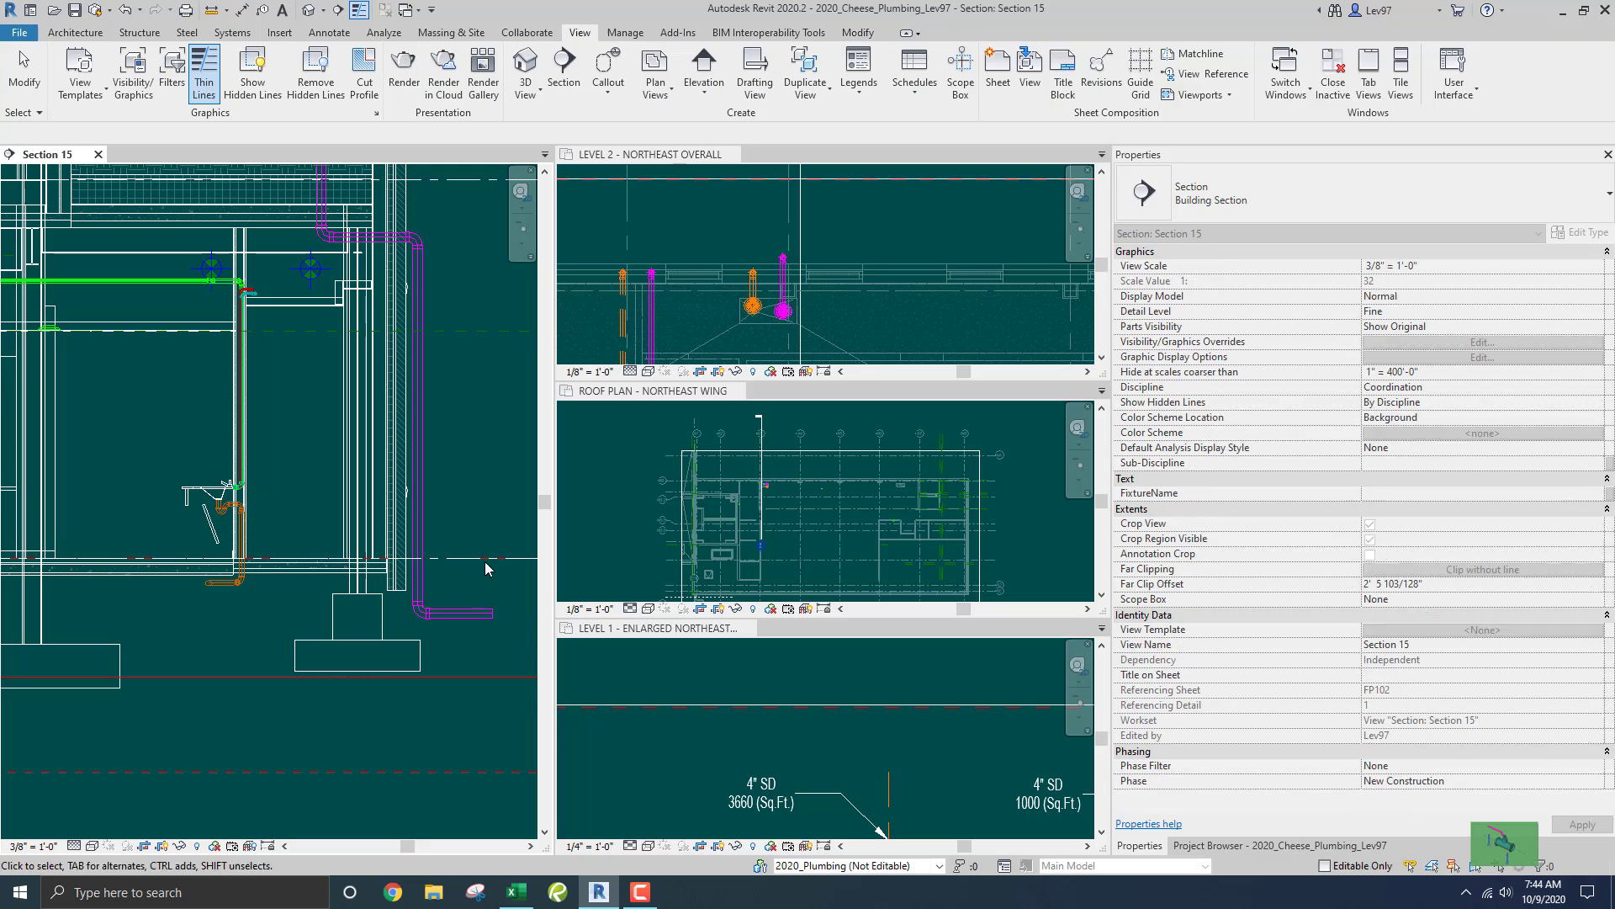
Raise the upper horizontal overflow pipe to a middle elevation of about -1' 5" in Section 15.
{"action": "middle_click_drag", "start_coordinate": [481, 396], "coordinate": [480, 527]}
{"action": "scroll", "coordinate": [451, 425], "scroll_direction": "up", "scroll_amount": 4}
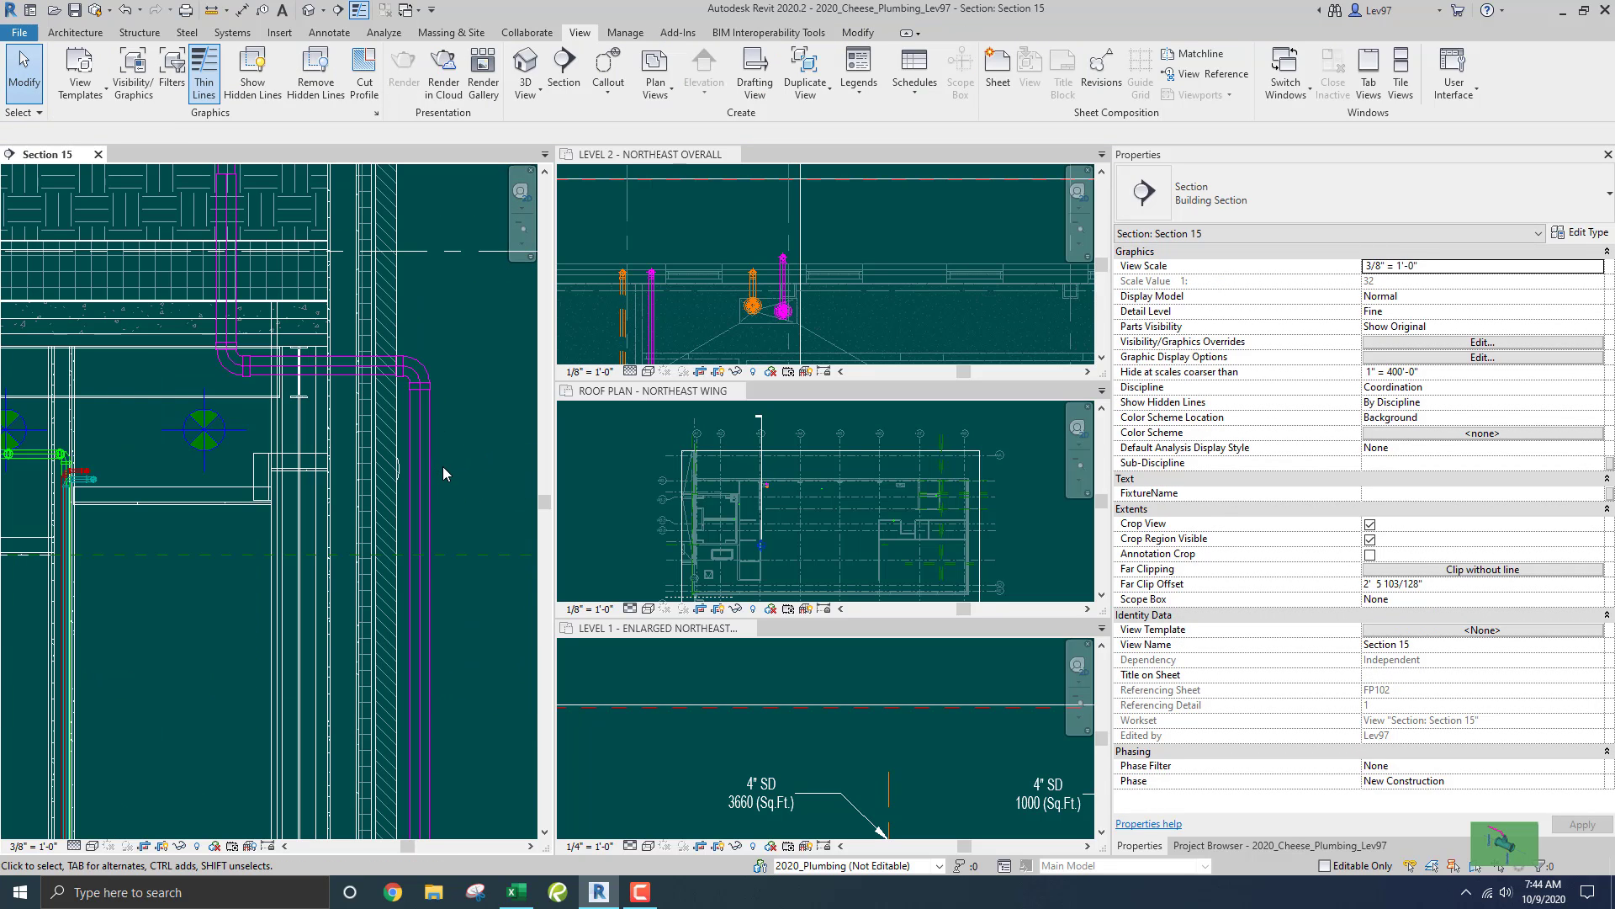
{"action": "left_click", "coordinate": [351, 373]}
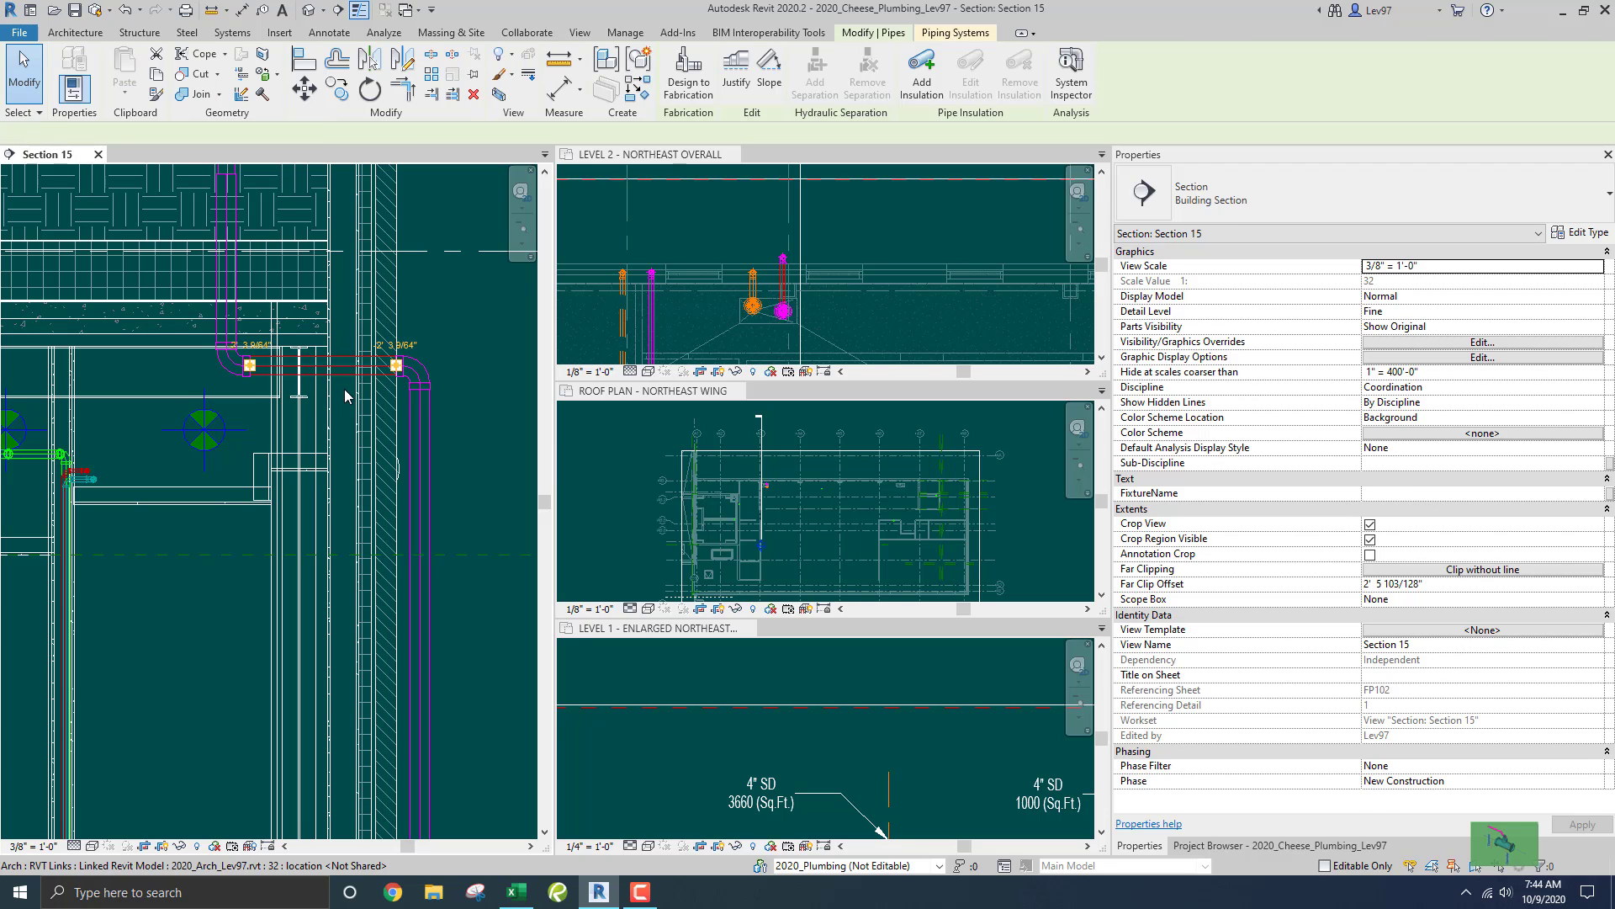
{"action": "left_click_drag", "start_coordinate": [352, 364], "coordinate": [354, 320]}
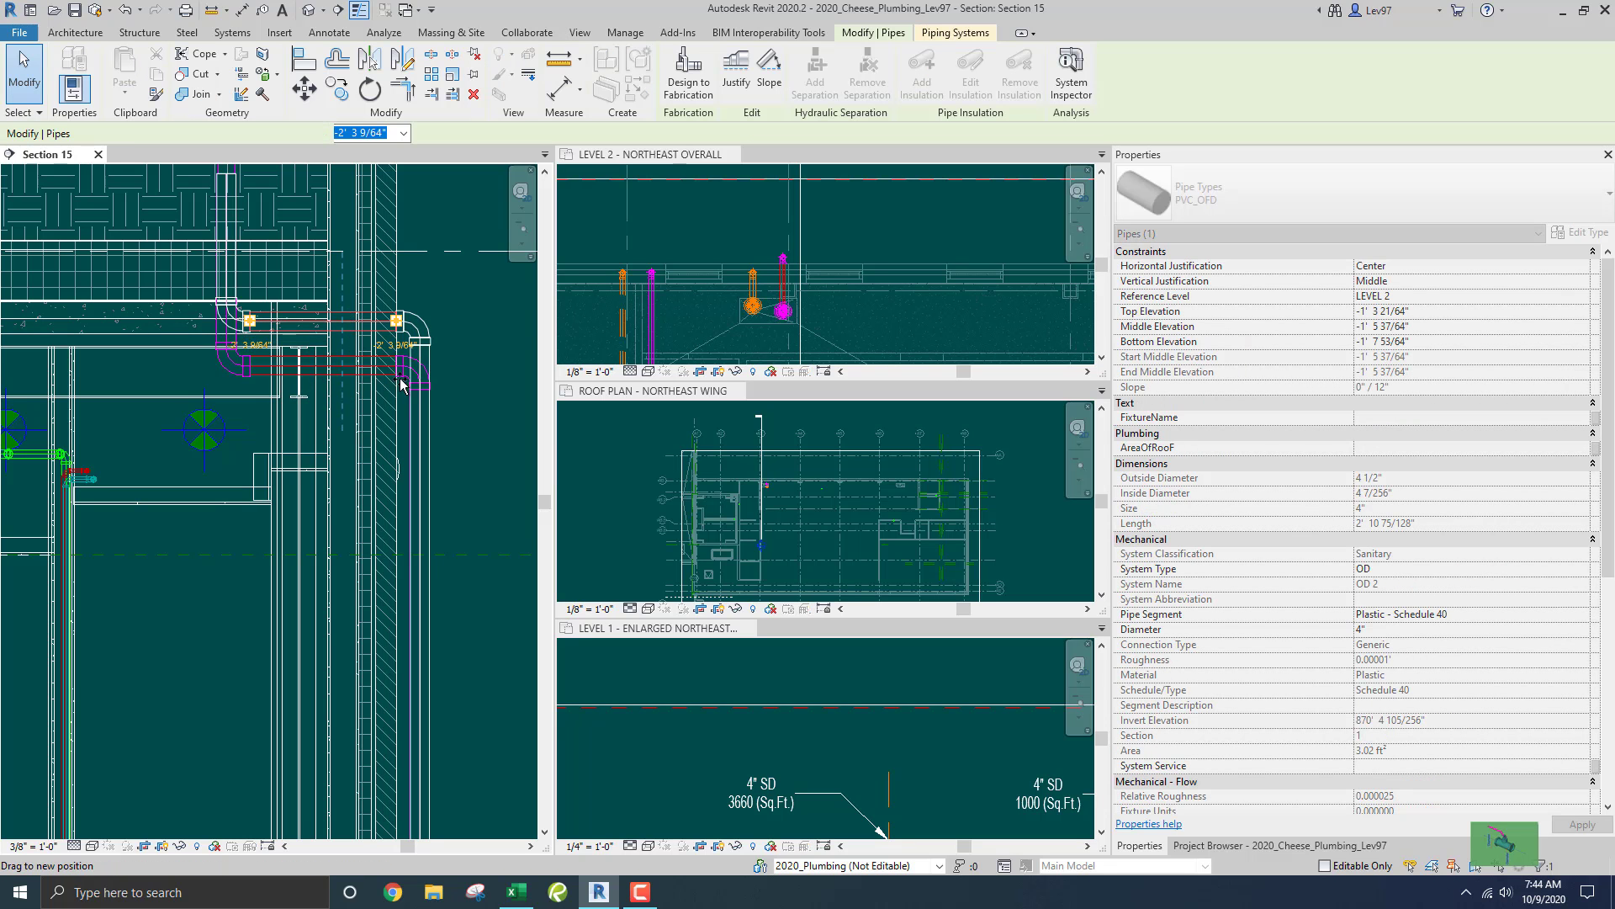
Move the long vertical overflow pipe horizontally toward the building so it runs within the exterior wall.
{"action": "scroll", "coordinate": [462, 436], "scroll_direction": "down", "scroll_amount": 1}
{"action": "middle_click_drag", "start_coordinate": [471, 442], "coordinate": [457, 374]}
{"action": "left_click", "coordinate": [410, 401]}
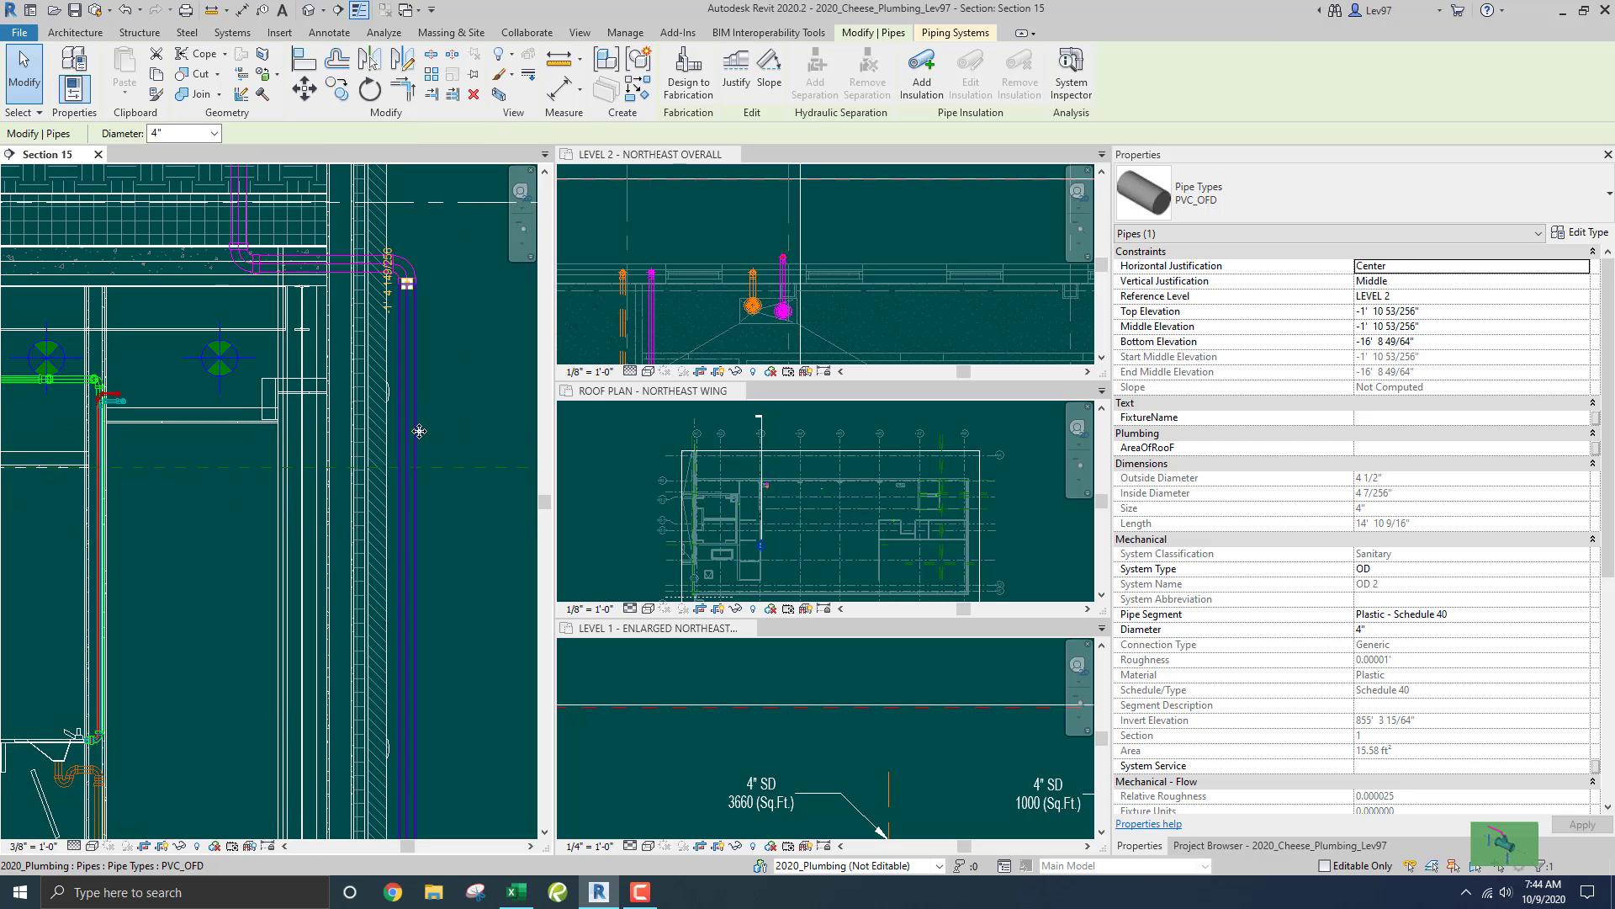
{"action": "left_click_drag", "start_coordinate": [409, 435], "coordinate": [376, 445]}
{"action": "left_click", "coordinate": [451, 382]}
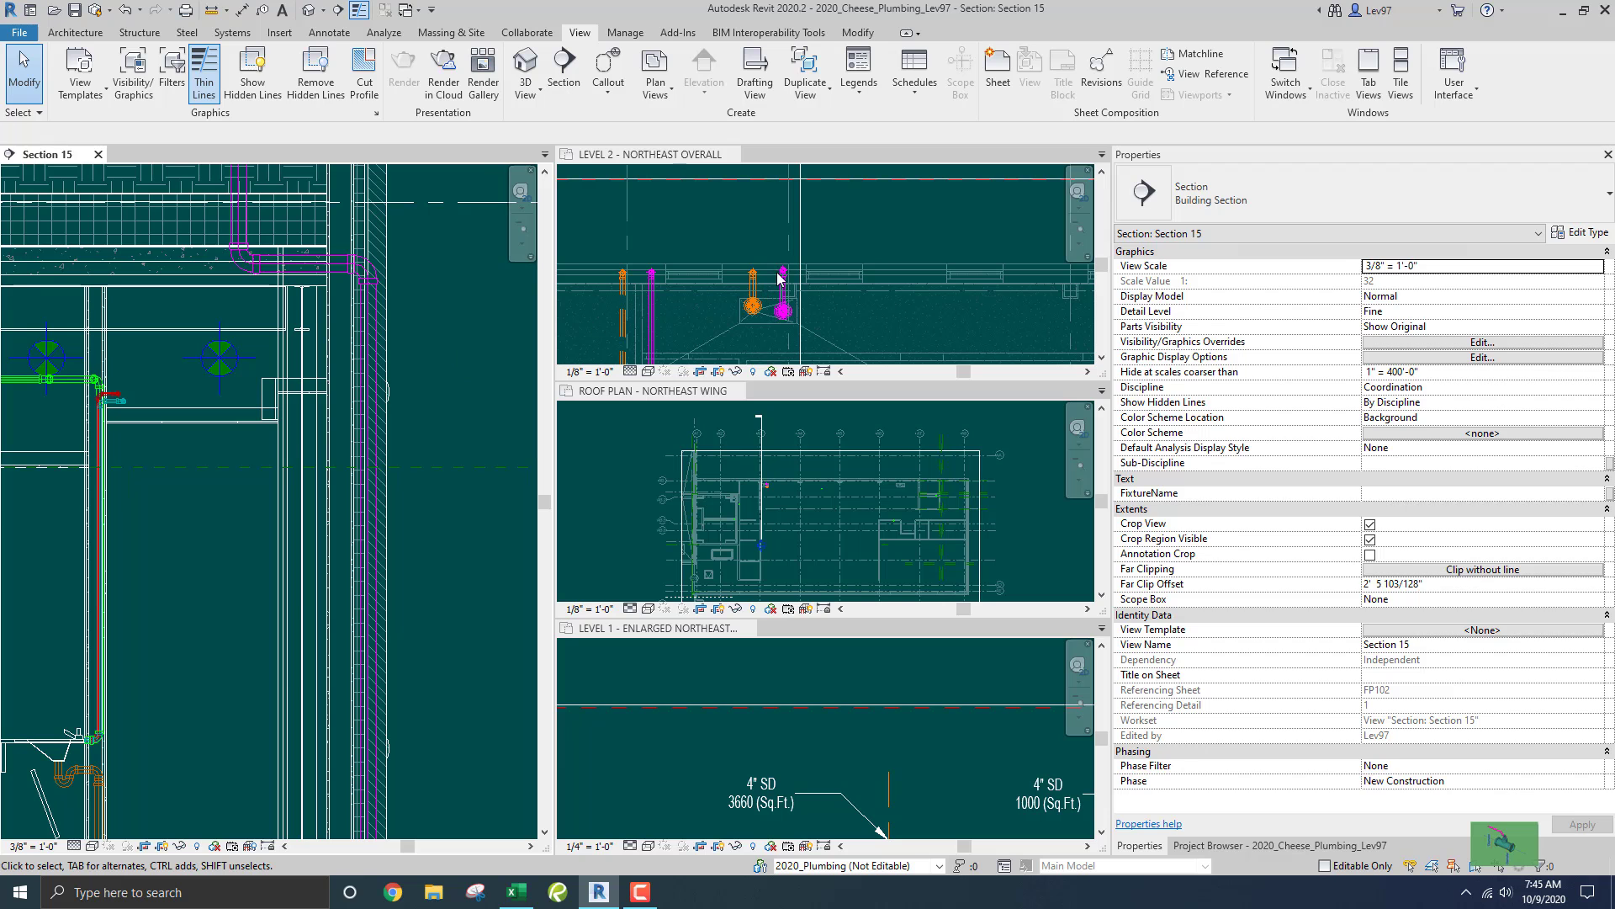
Extend Section 15's far clip offset to about 4' 10" in the Level 2 overall plan so it covers the neighbouring planter drain.
{"action": "left_click", "coordinate": [744, 224]}
{"action": "left_click", "coordinate": [801, 245]}
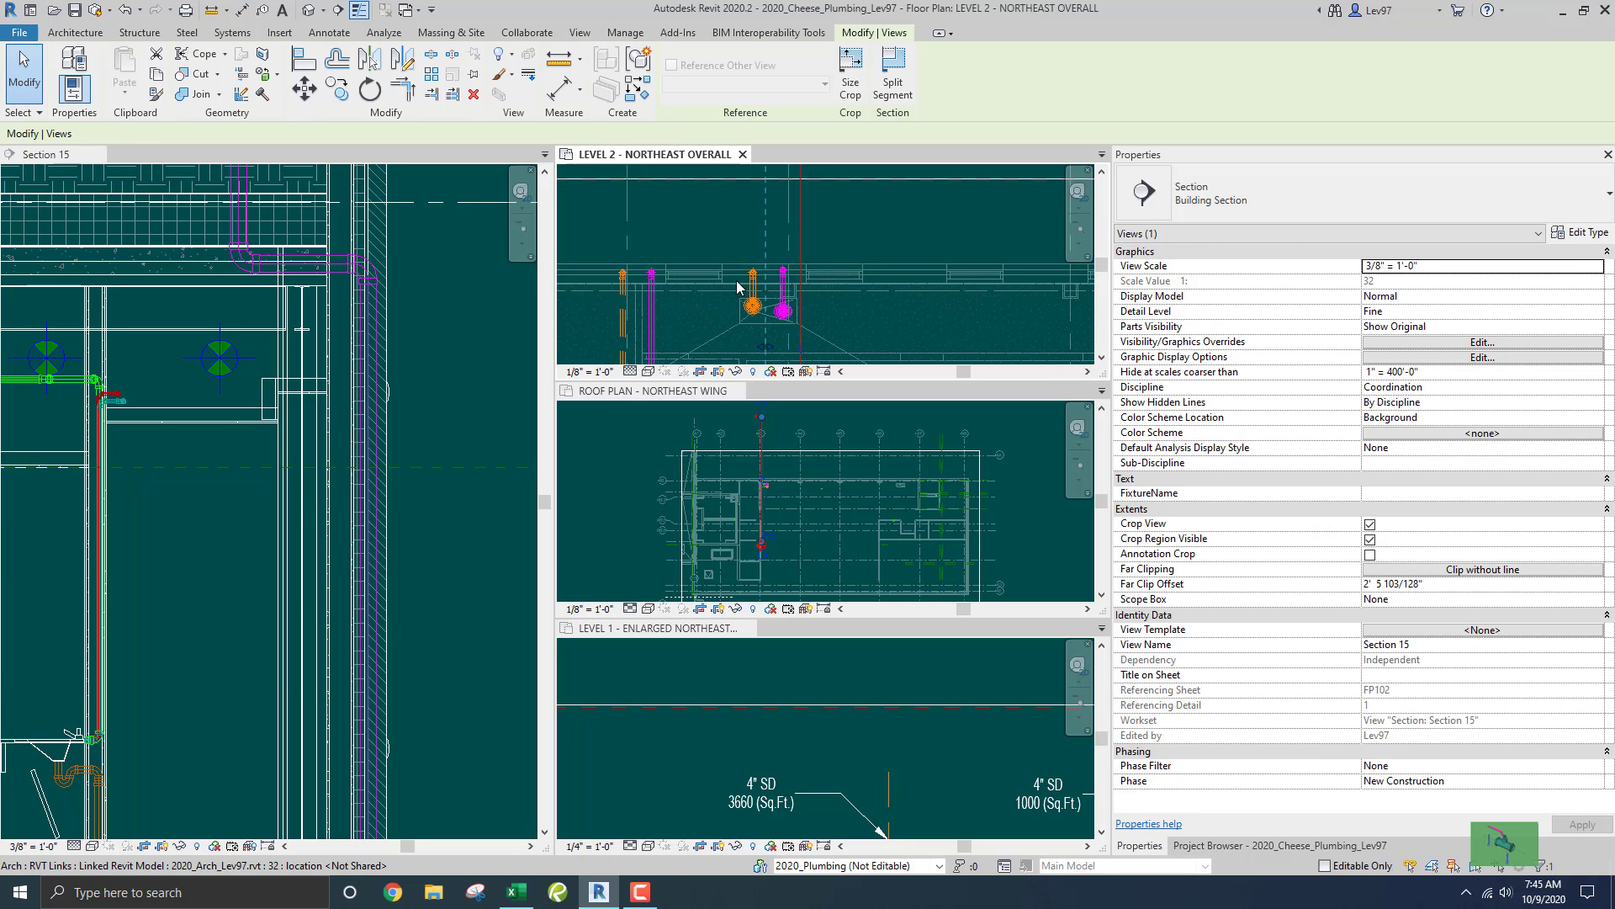
{"action": "middle_click_drag", "start_coordinate": [722, 331], "coordinate": [737, 258]}
{"action": "left_click_drag", "start_coordinate": [737, 258], "coordinate": [751, 273]}
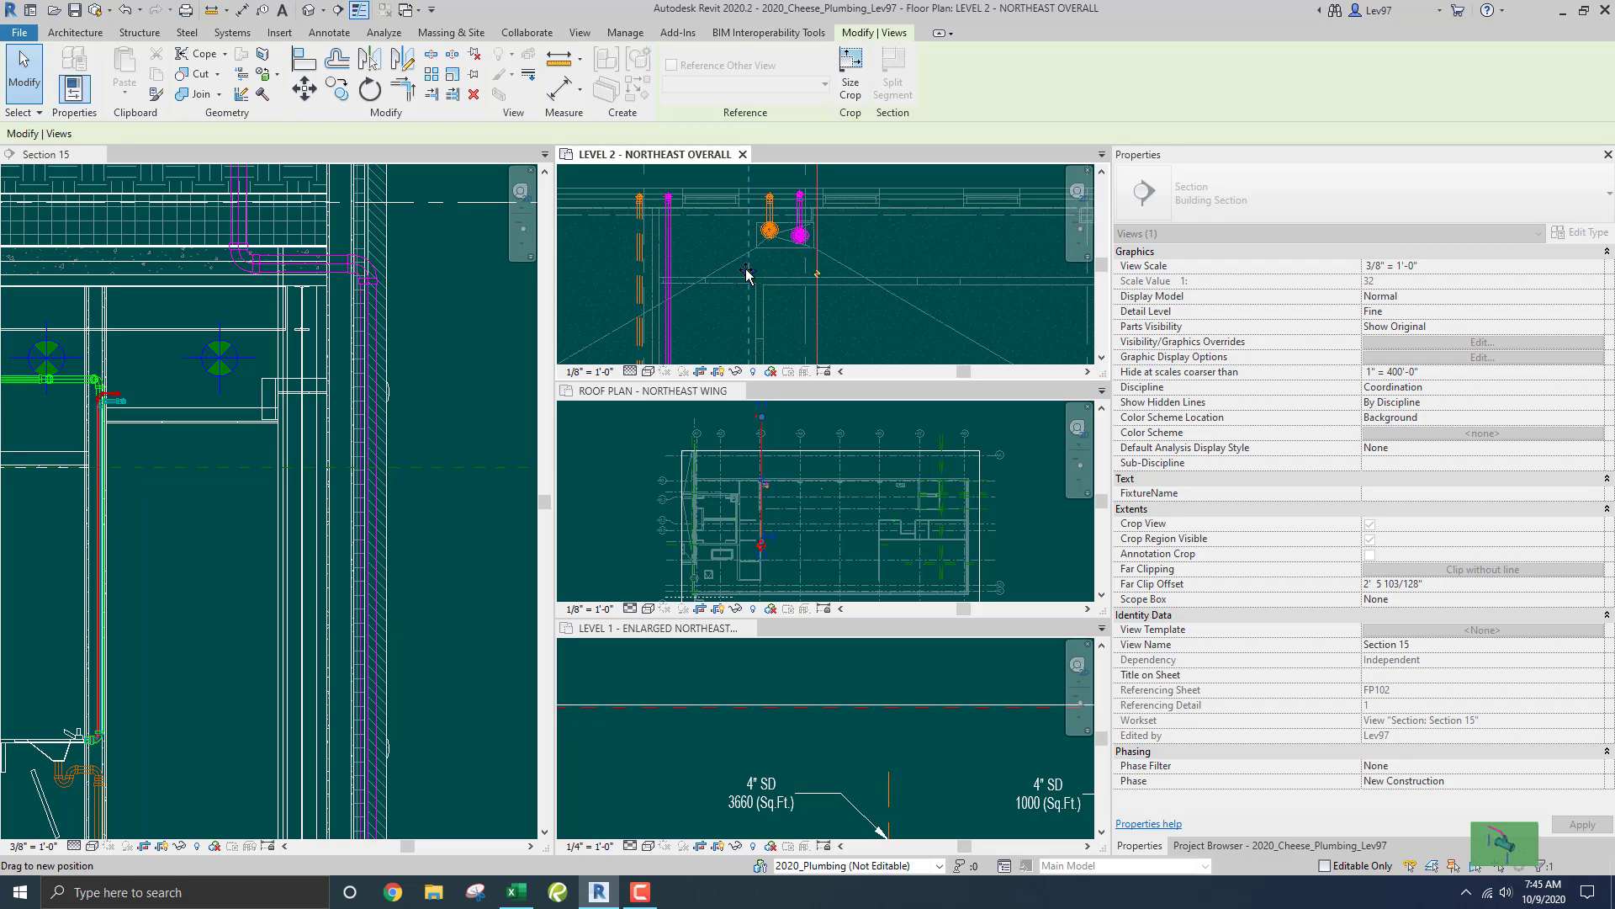
{"action": "left_click_drag", "start_coordinate": [767, 271], "coordinate": [768, 272]}
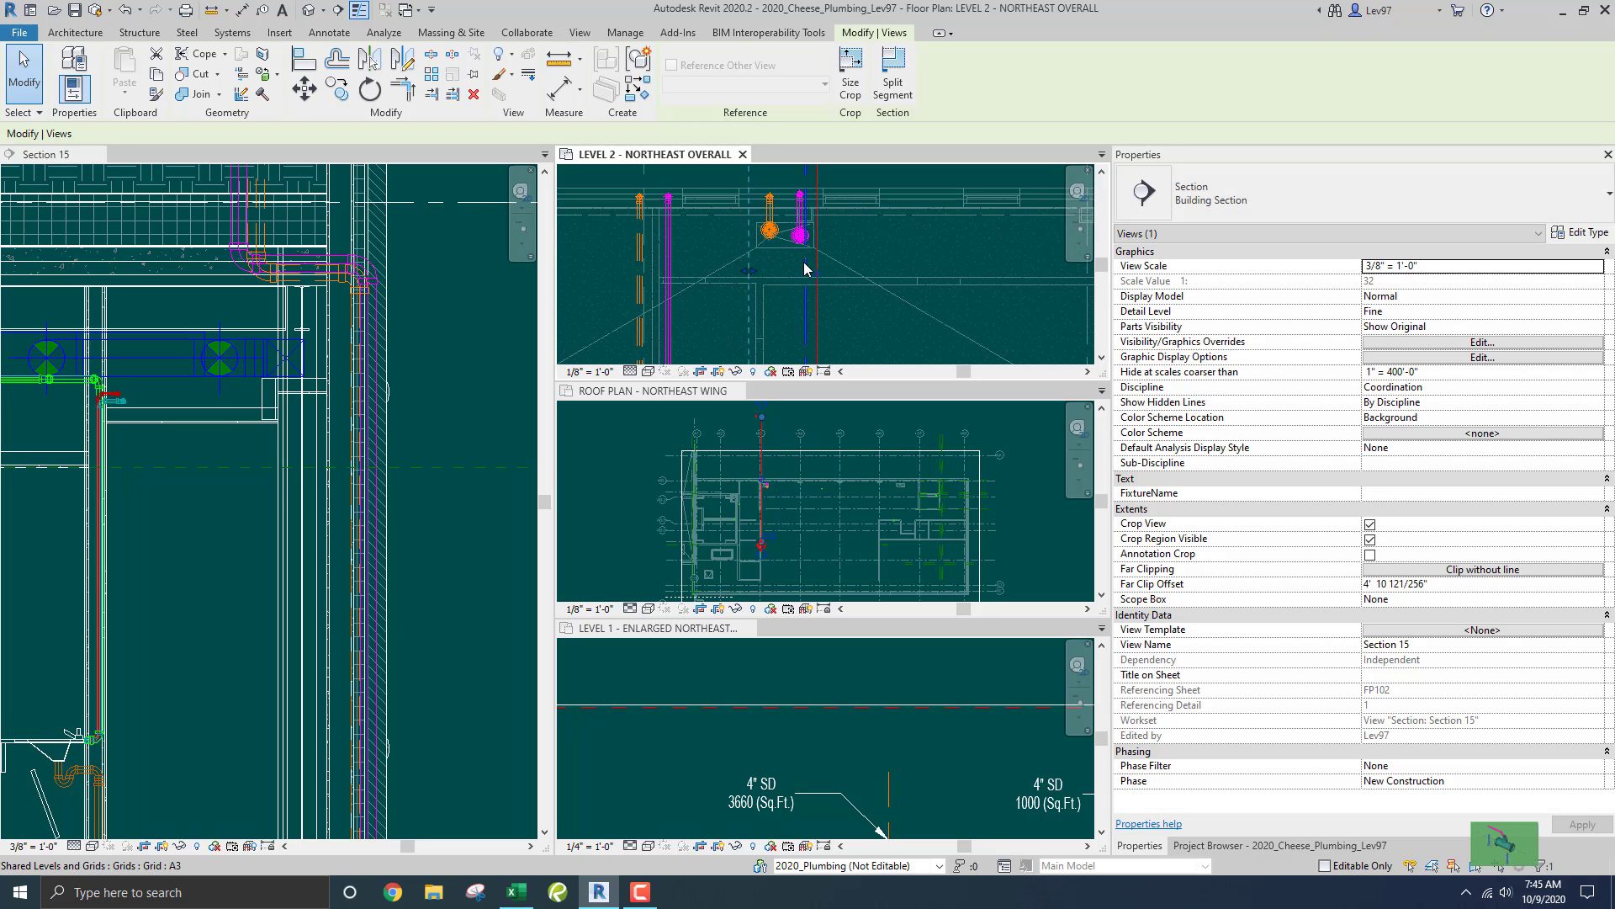
Hide the linked models 2020_Arch_Lev97.rvt, 2020_Cheese_Struct.rvt and Cheese_Mech_20_detached.rvt in Section 15 through its visibility overrides.
{"action": "left_click", "coordinate": [245, 525]}
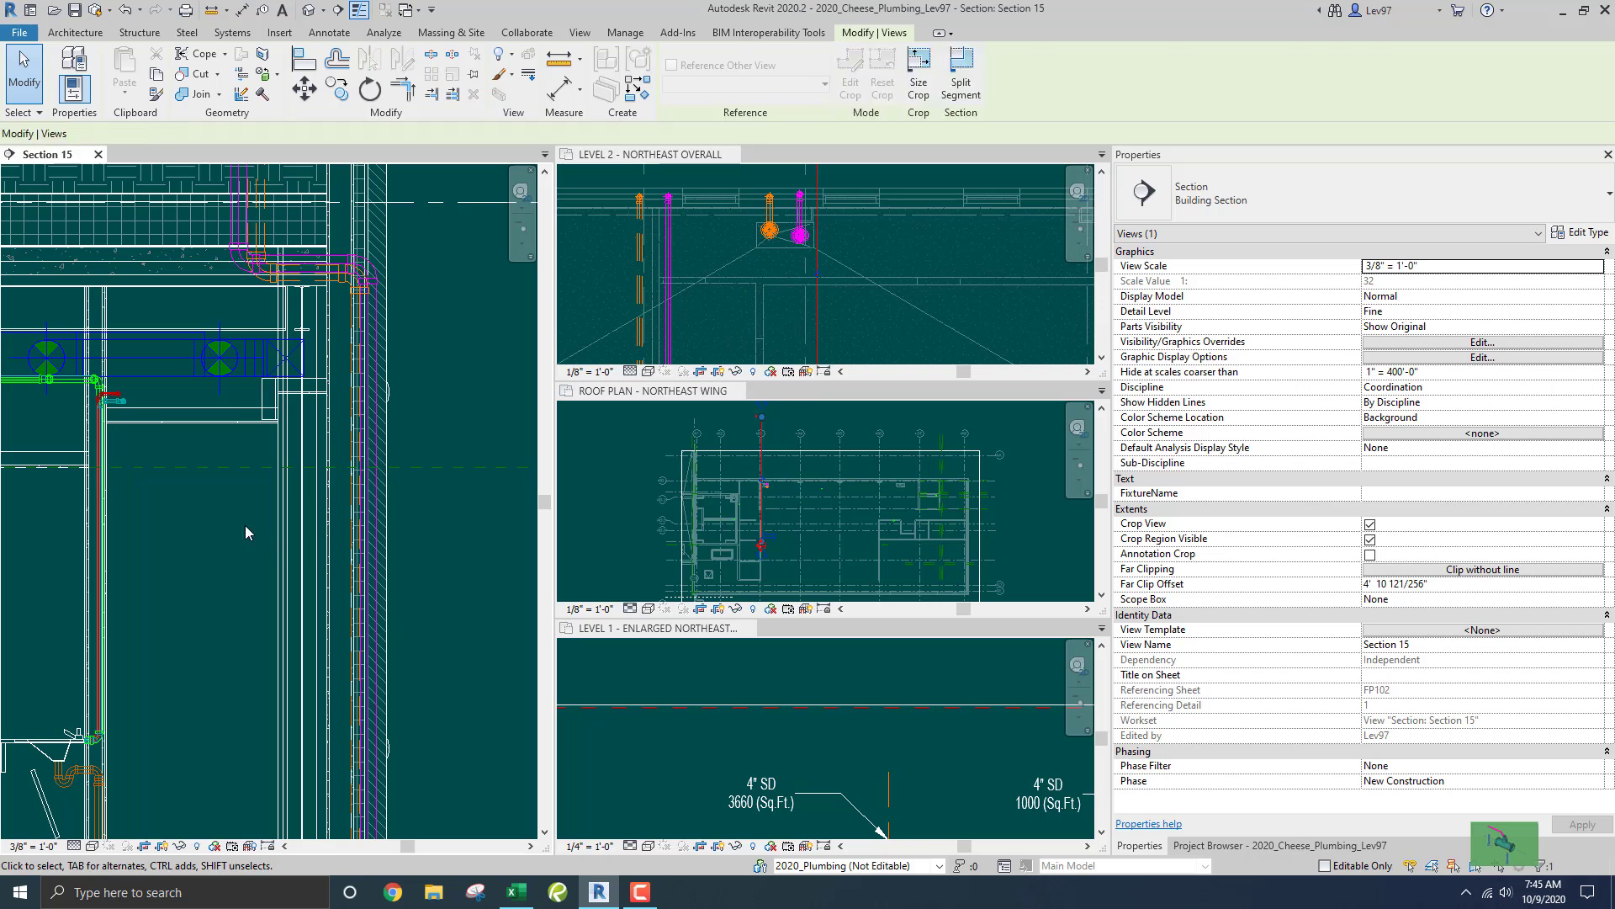
{"action": "key", "text": "v"}
{"action": "key", "text": "g"}
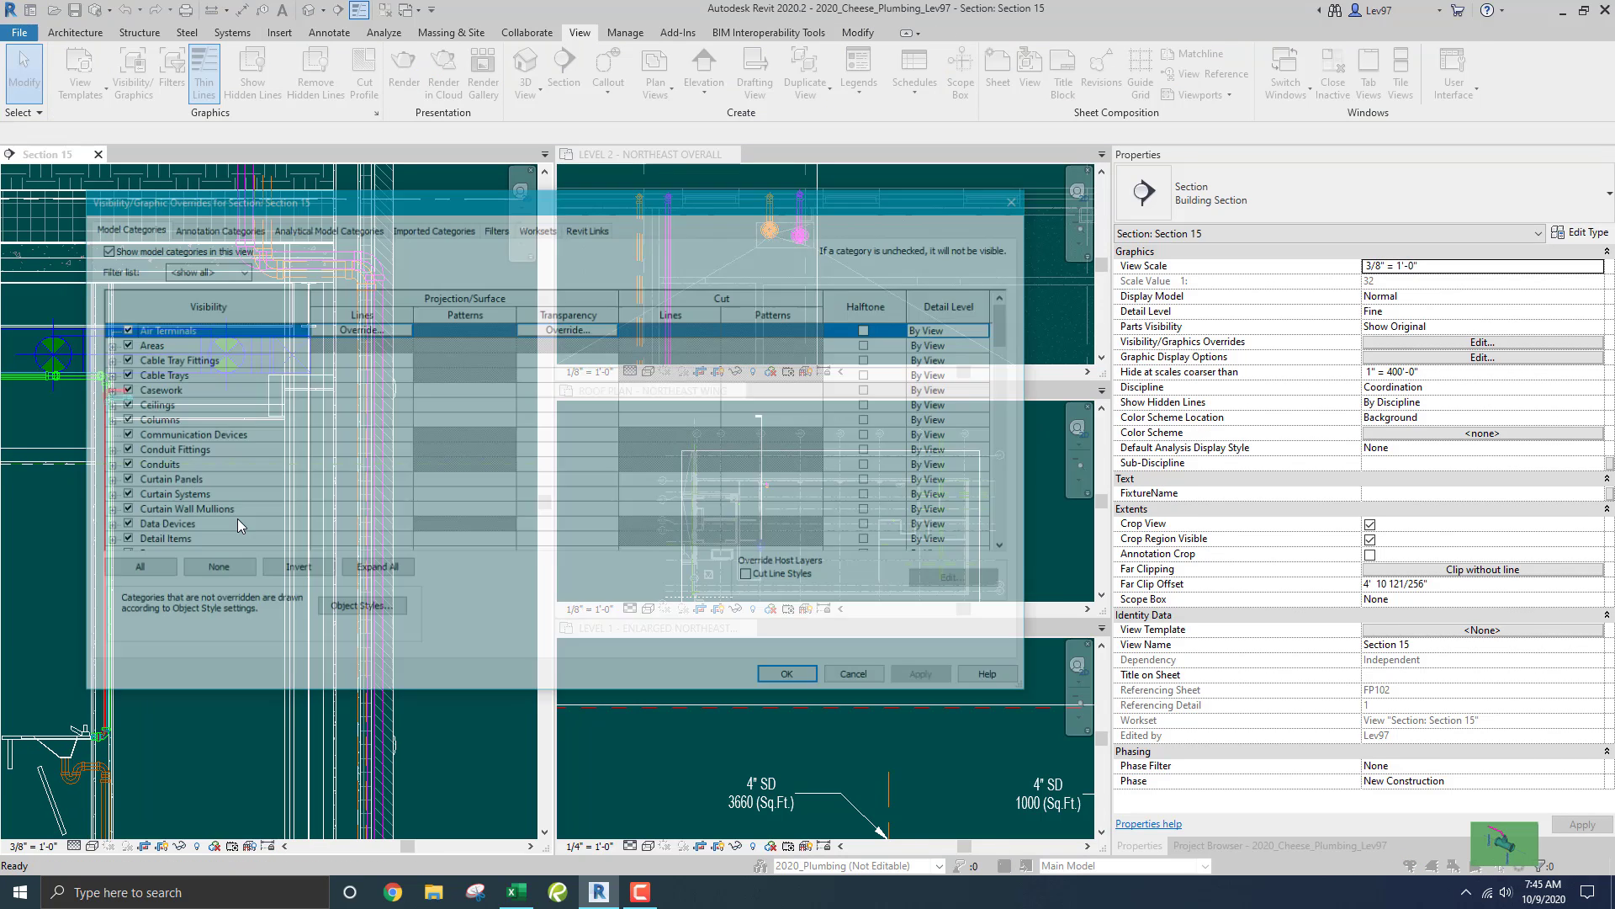
{"action": "left_click", "coordinate": [588, 228]}
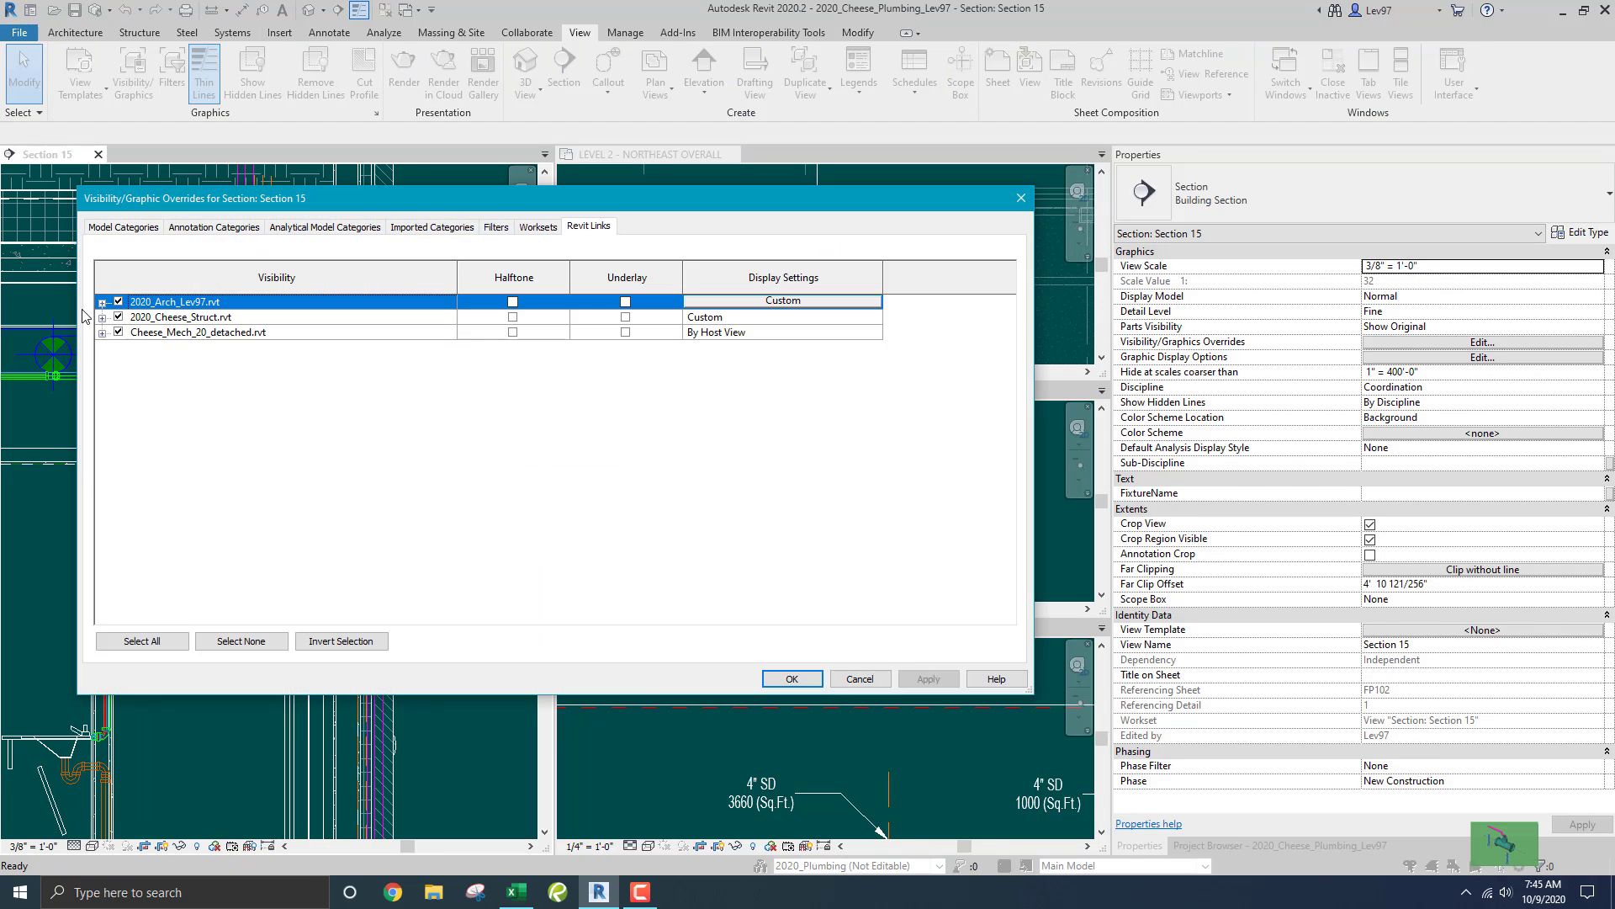
{"action": "left_click", "coordinate": [117, 317]}
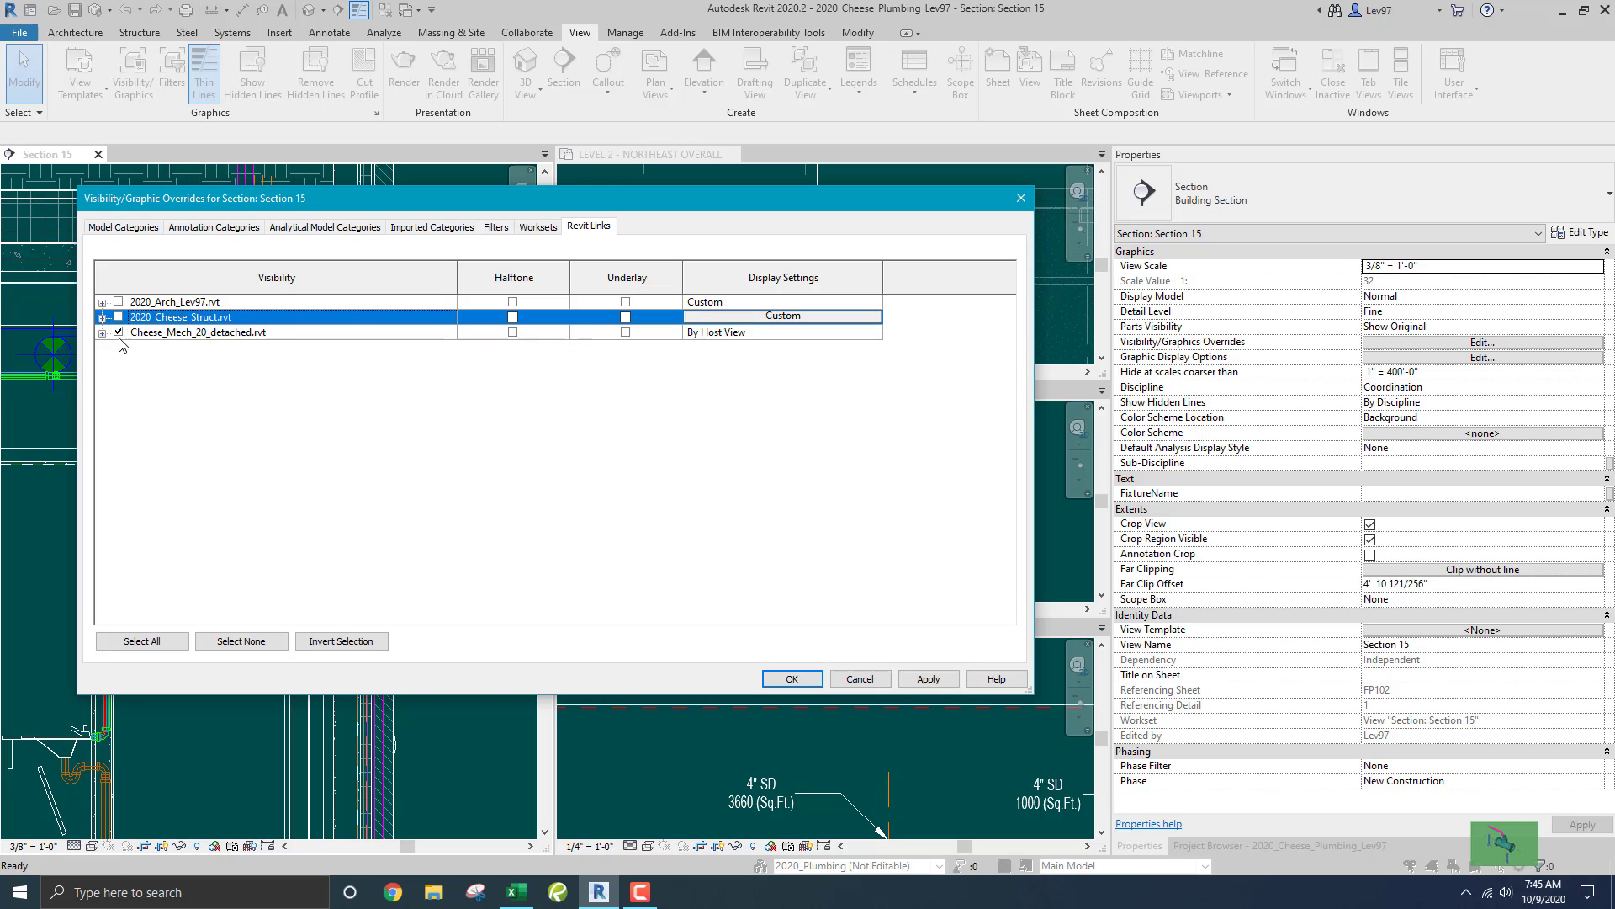
{"action": "left_click", "coordinate": [118, 332]}
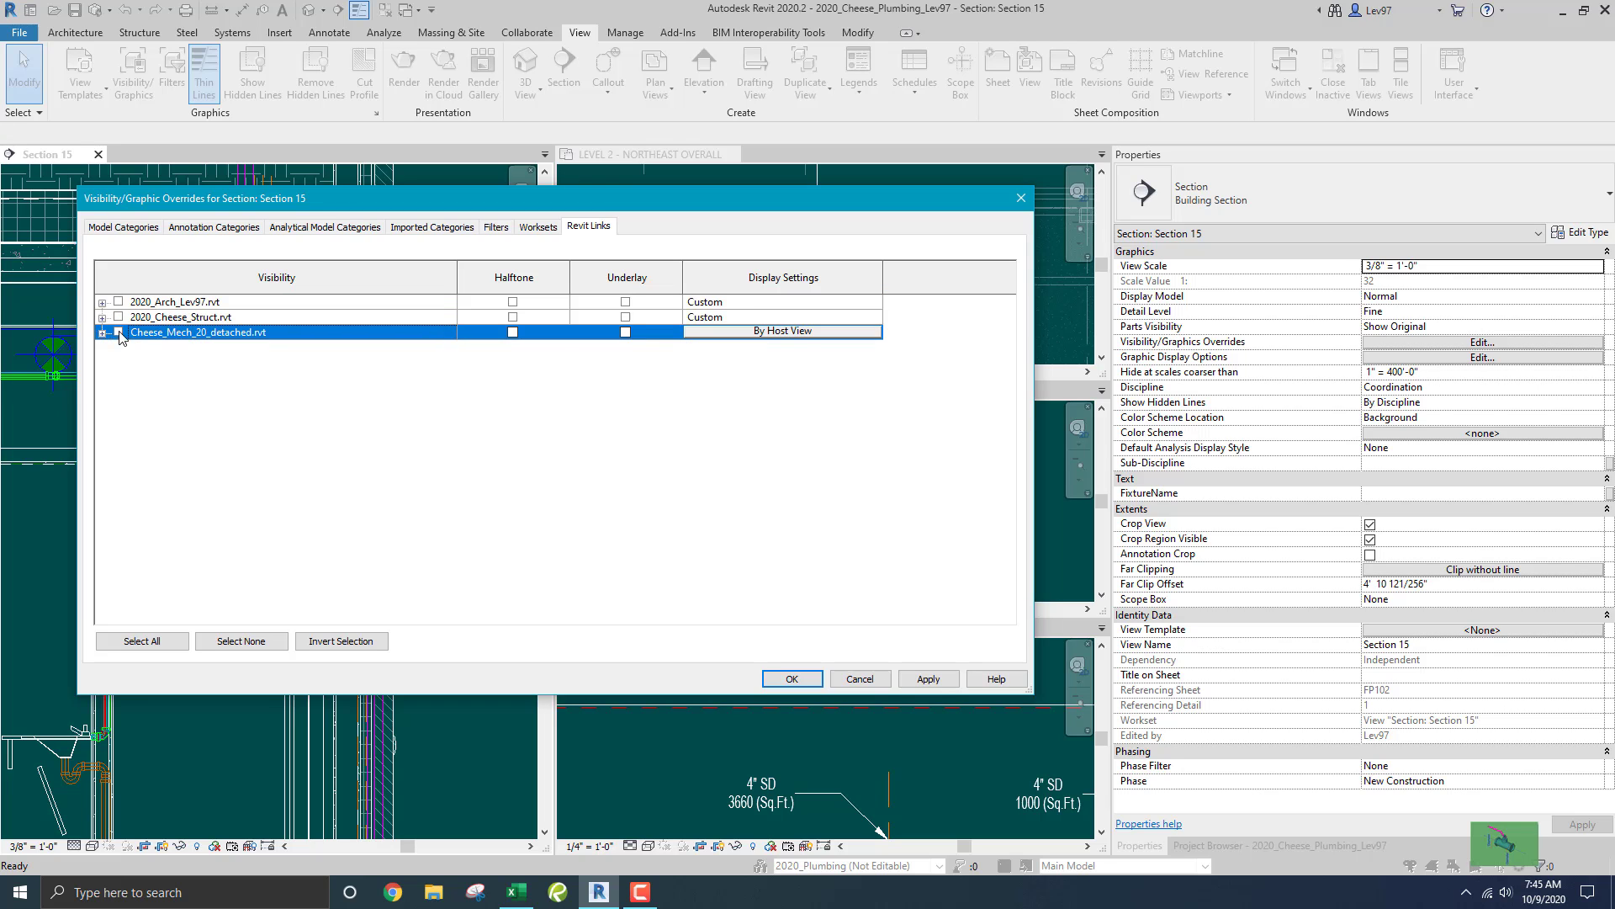
{"action": "left_click", "coordinate": [792, 679]}
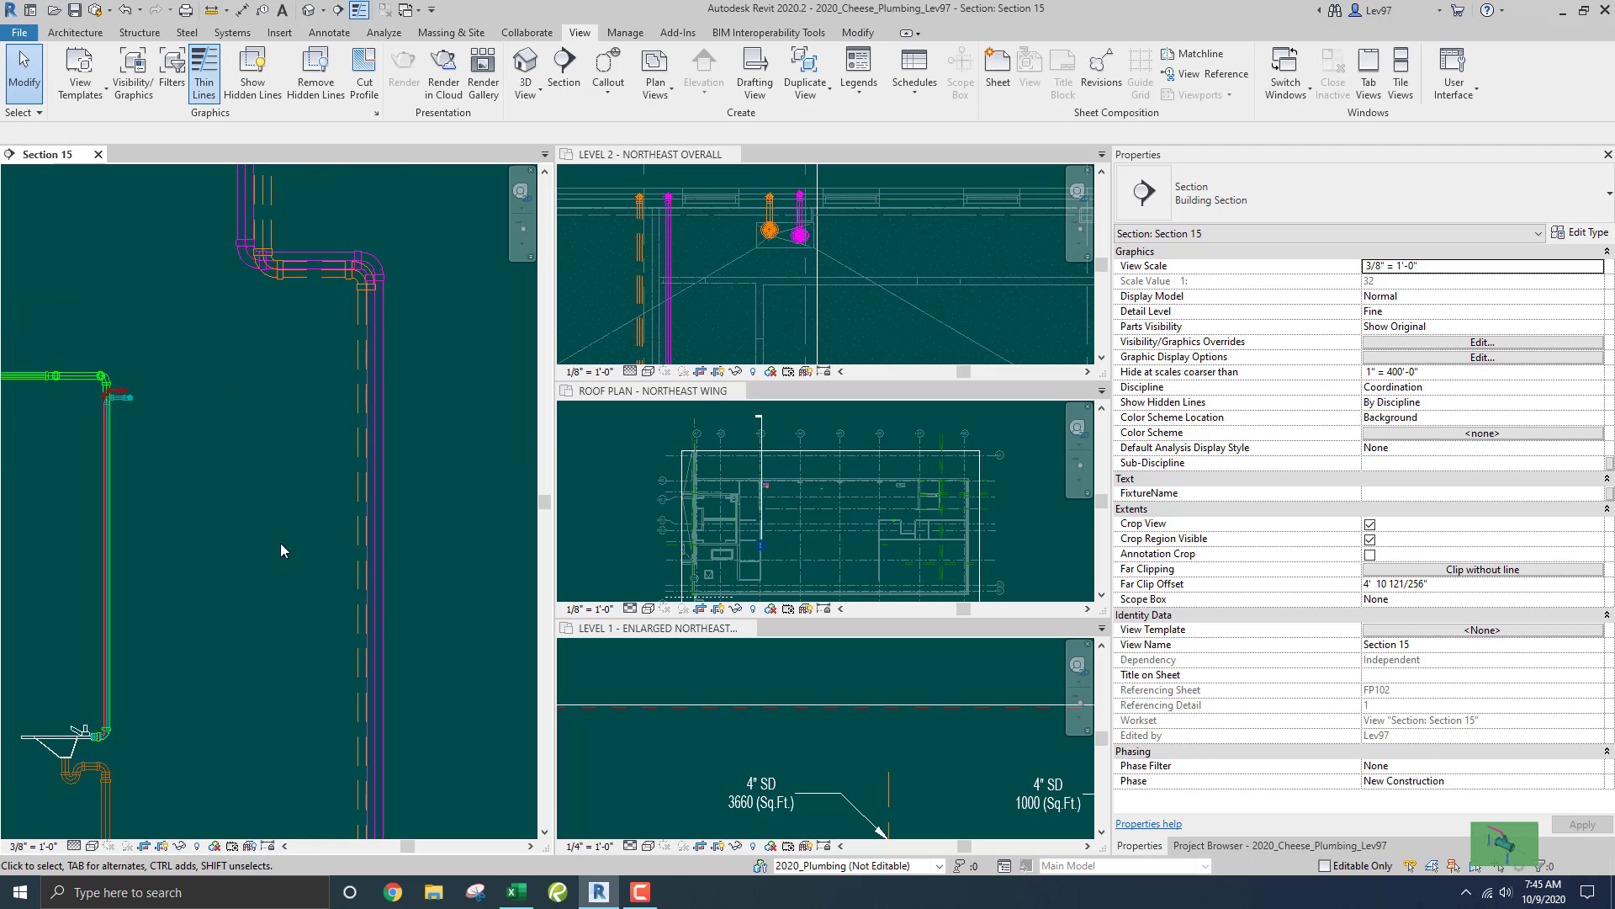
Align the upper horizontal PVC_SD pipe, drawn in orange, with the centerline of the neighbouring magenta pipe in Section 15.
{"action": "middle_click_drag", "start_coordinate": [285, 536], "coordinate": [303, 617]}
{"action": "middle_click_drag", "start_coordinate": [269, 395], "coordinate": [267, 491]}
{"action": "scroll", "coordinate": [238, 393], "scroll_direction": "up", "scroll_amount": 2}
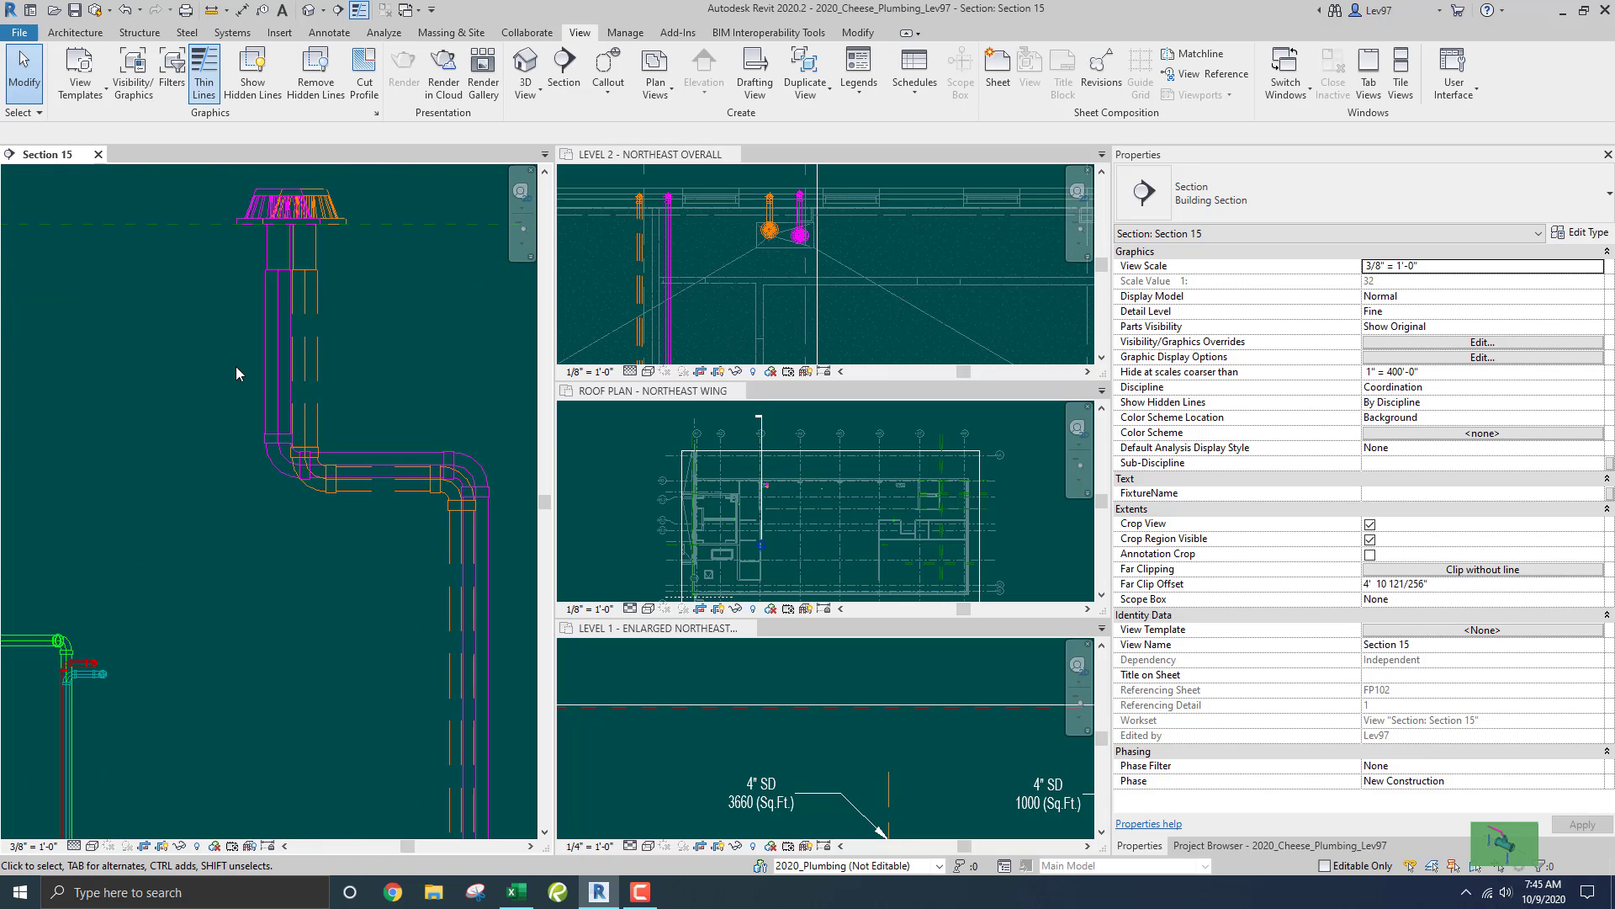
{"action": "middle_click_drag", "start_coordinate": [346, 415], "coordinate": [355, 357]}
{"action": "scroll", "coordinate": [375, 412], "scroll_direction": "up", "scroll_amount": 3}
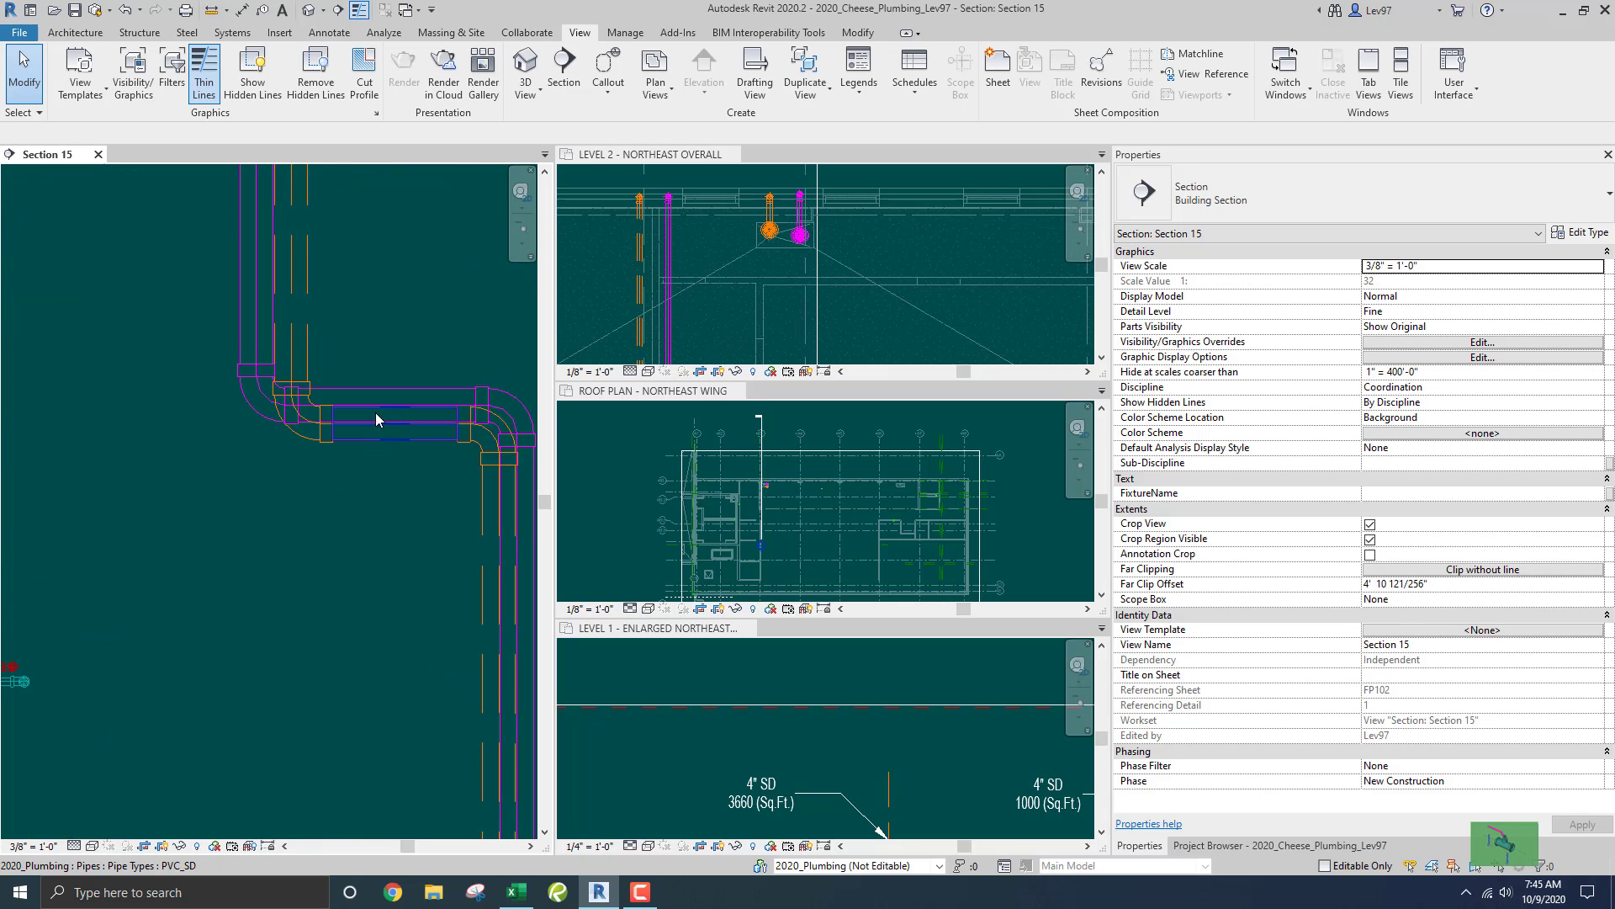
{"action": "left_click", "coordinate": [864, 35]}
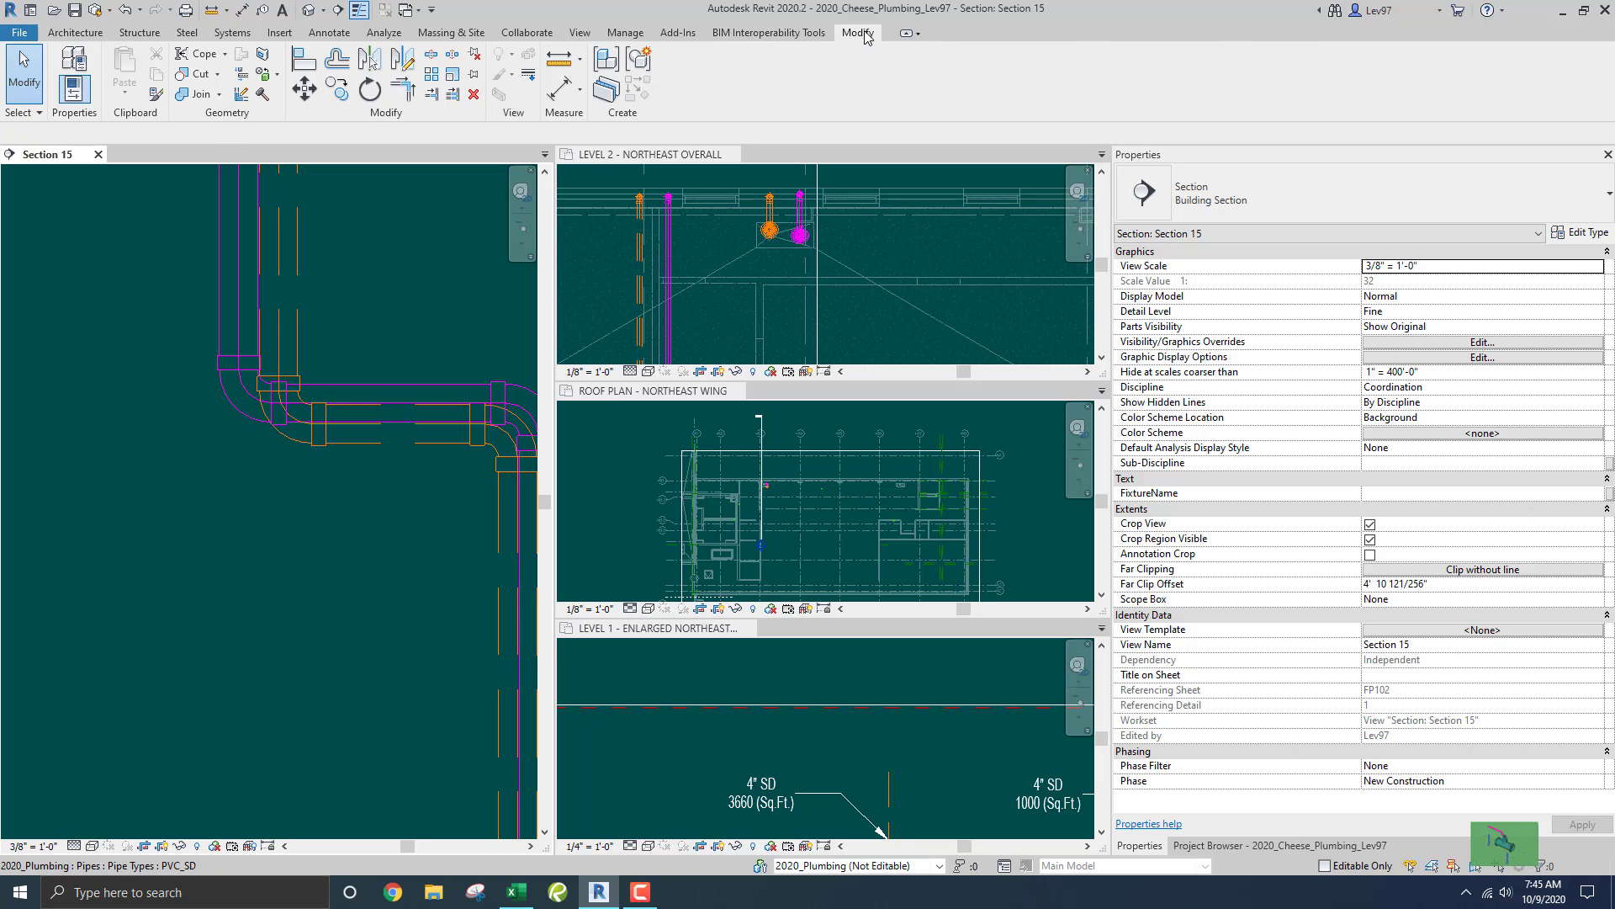
{"action": "left_click", "coordinate": [304, 59]}
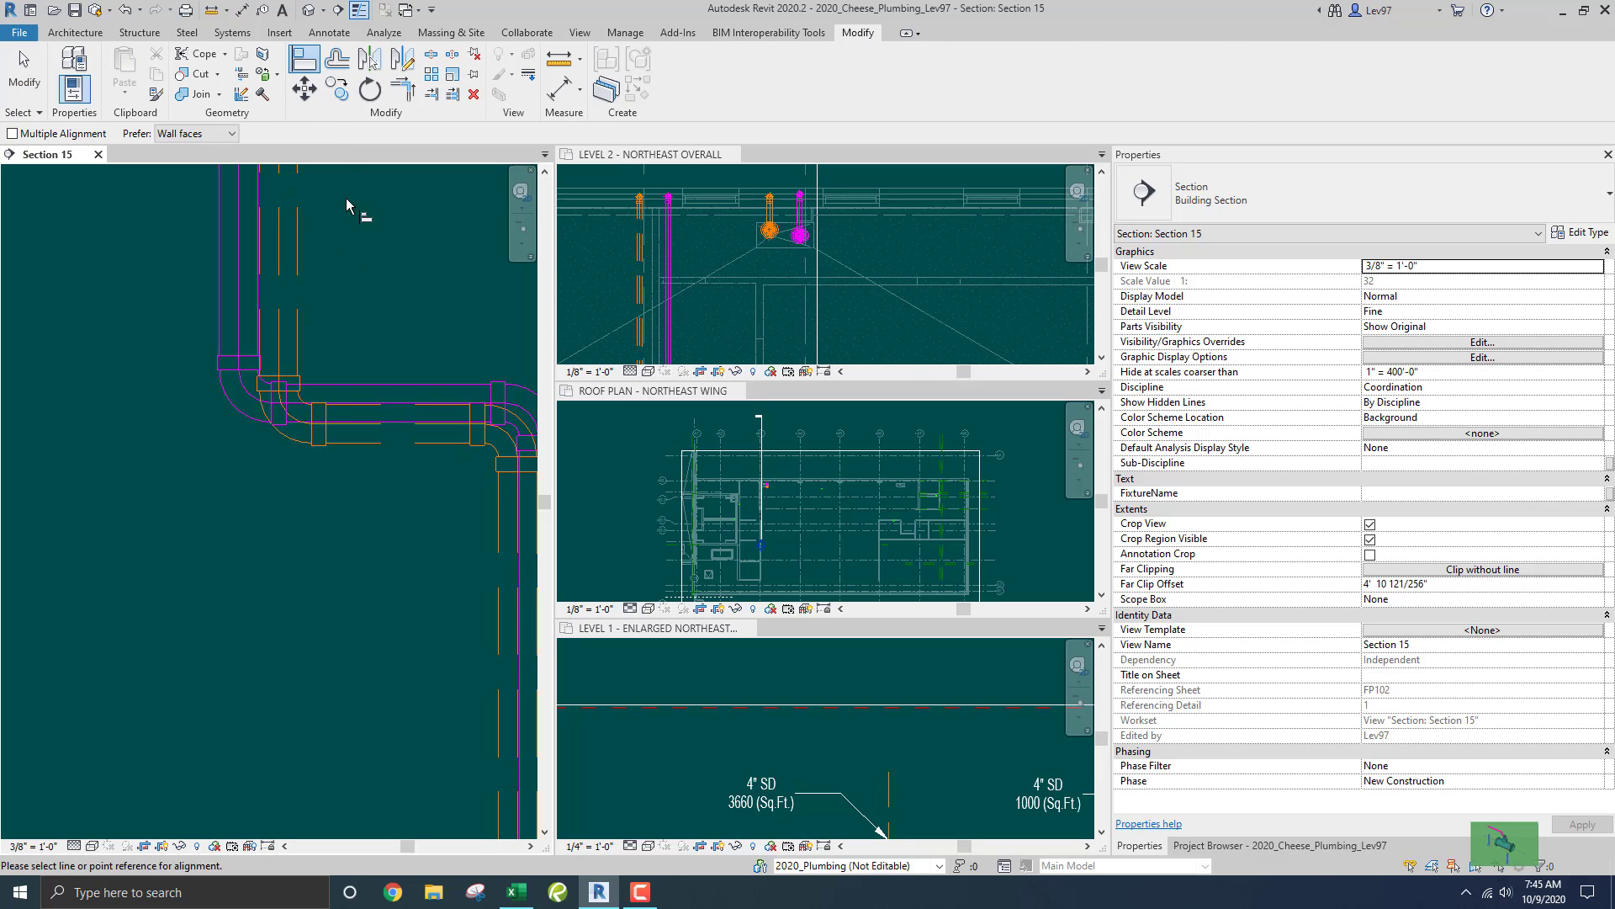
{"action": "left_click", "coordinate": [339, 407]}
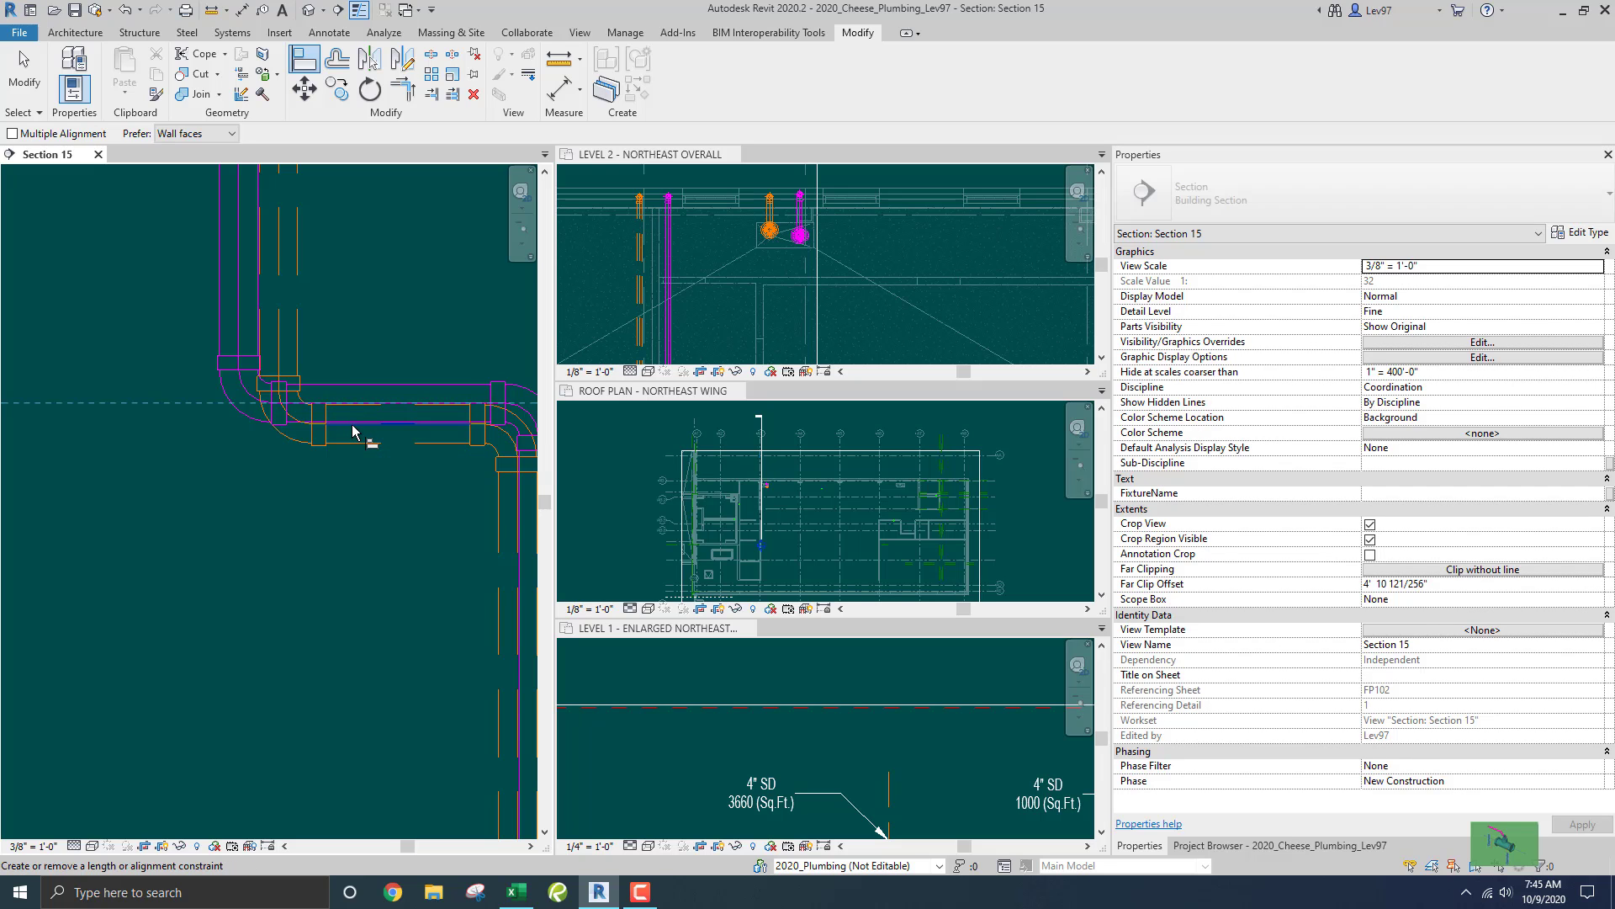
{"action": "left_click", "coordinate": [358, 435]}
{"action": "key", "text": "Escape"}
{"action": "key", "text": "Escape"}
{"action": "middle_click_drag", "start_coordinate": [324, 481], "coordinate": [206, 413]}
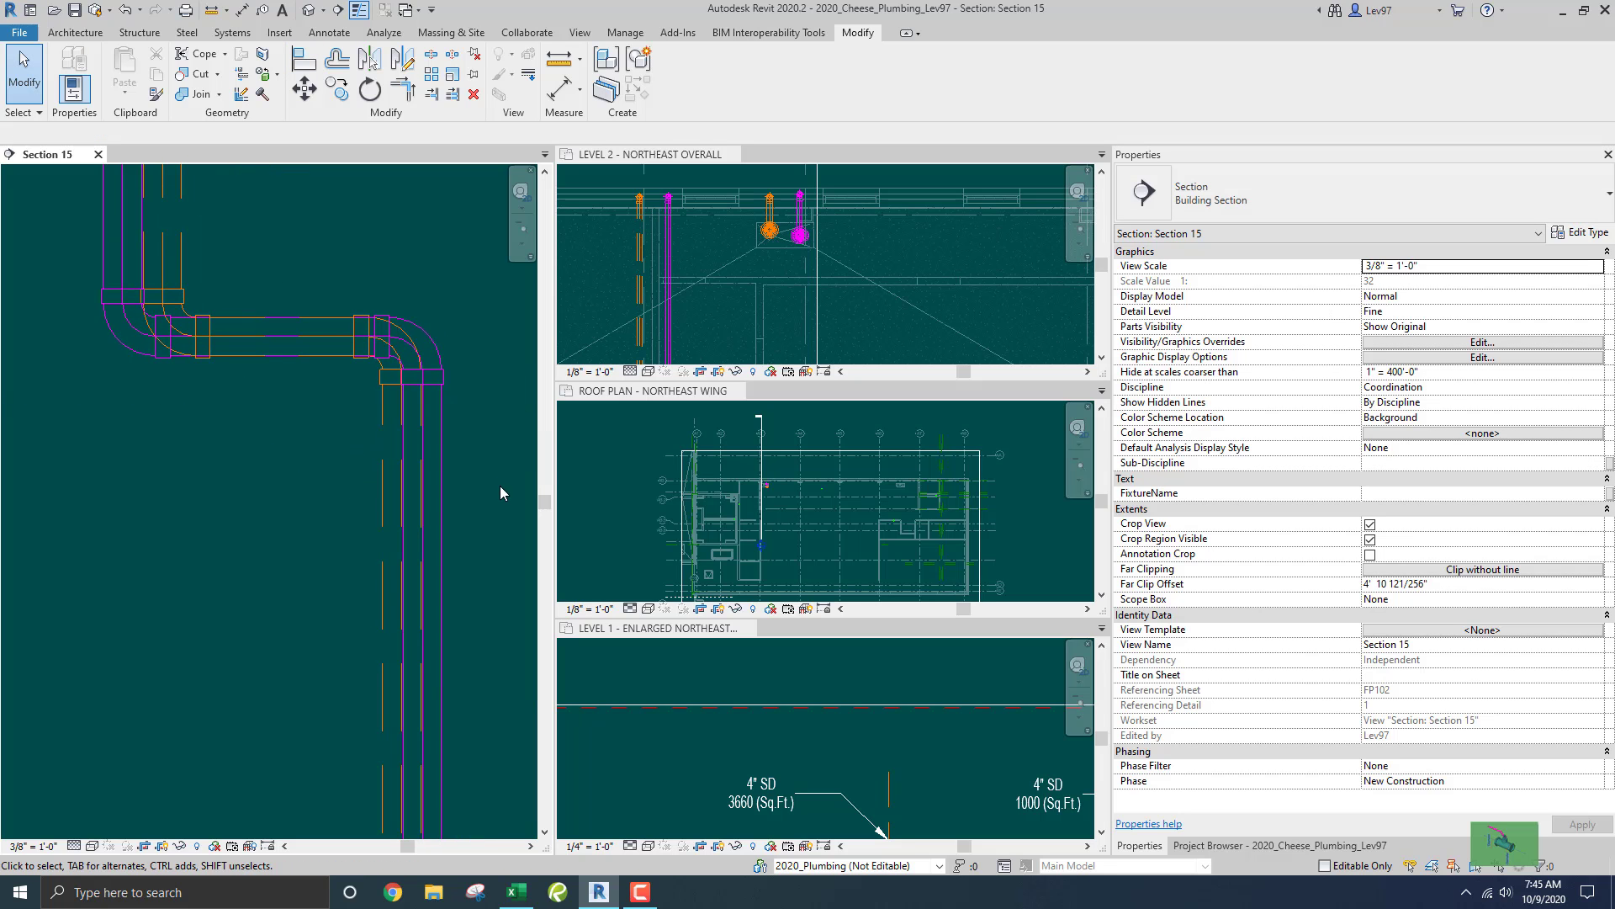
Align the magenta vertical riser with the centerline of the orange PVC_SD riser in the exterior wall.
{"action": "left_click", "coordinate": [300, 66]}
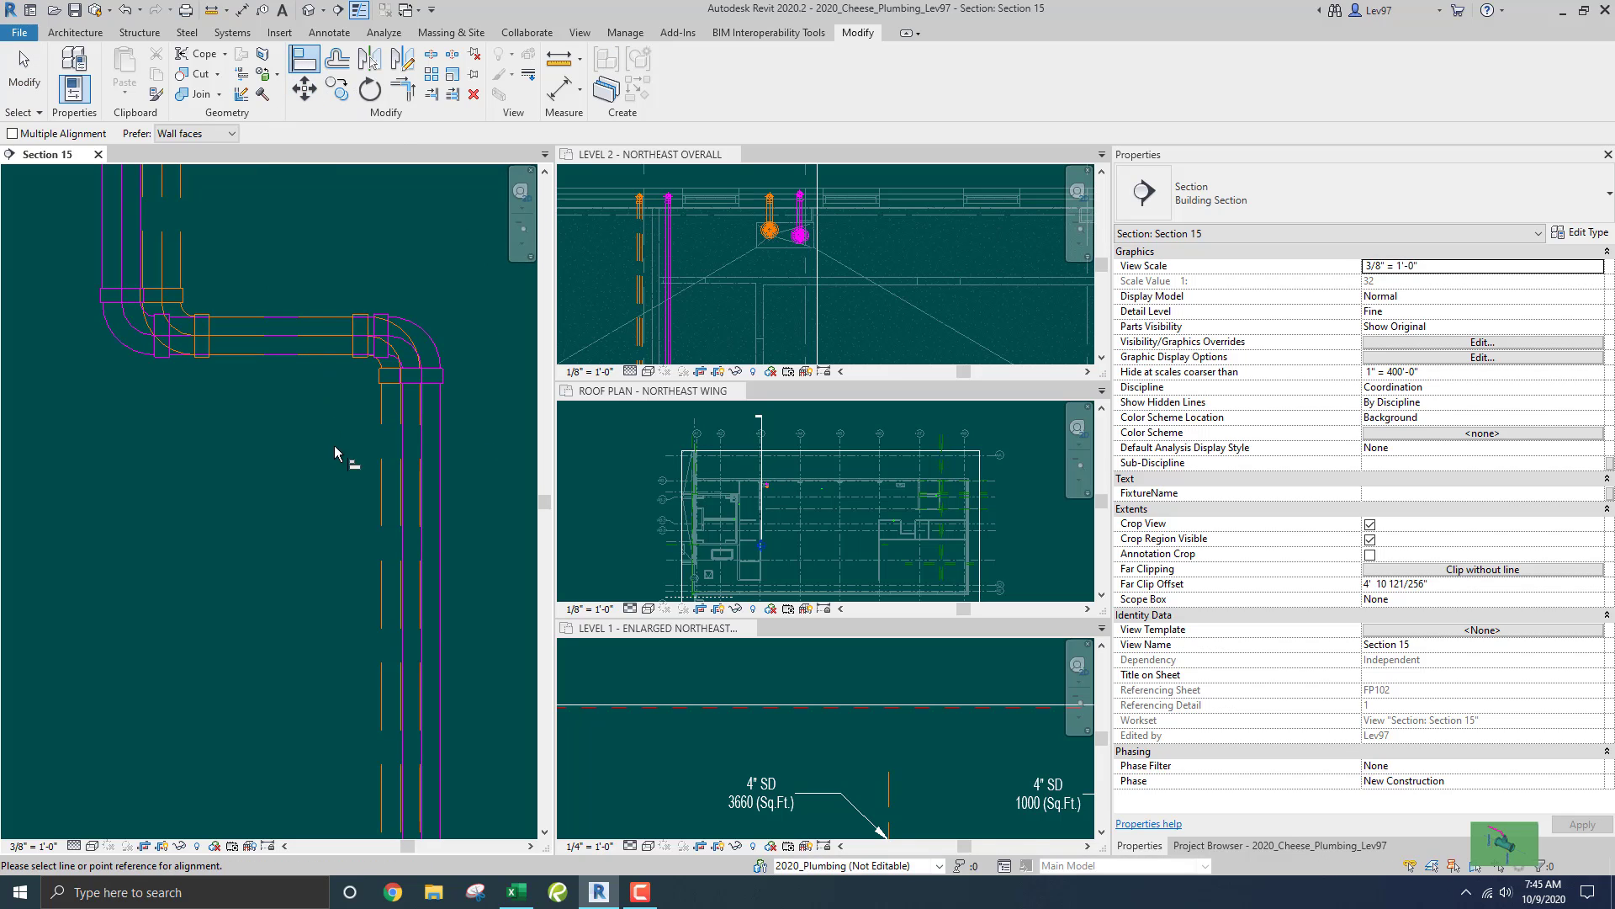
{"action": "left_click", "coordinate": [397, 465]}
{"action": "left_click", "coordinate": [427, 446]}
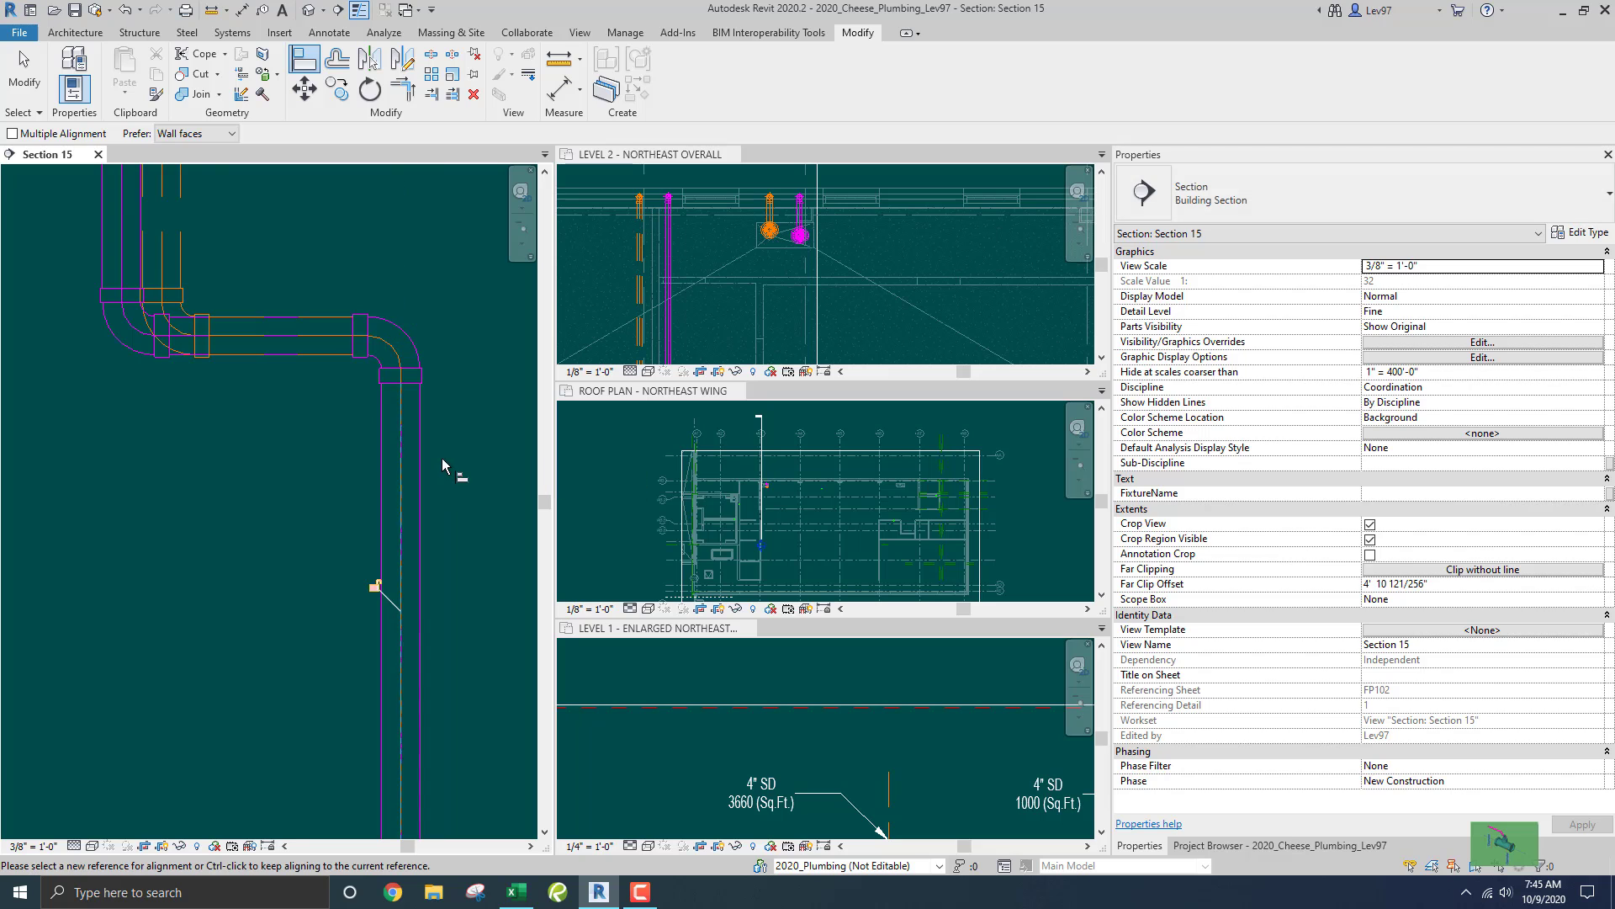
{"action": "scroll", "coordinate": [443, 463], "scroll_direction": "down", "scroll_amount": 6}
{"action": "middle_click_drag", "start_coordinate": [372, 529], "coordinate": [310, 307]}
{"action": "scroll", "coordinate": [378, 633], "scroll_direction": "up", "scroll_amount": 4}
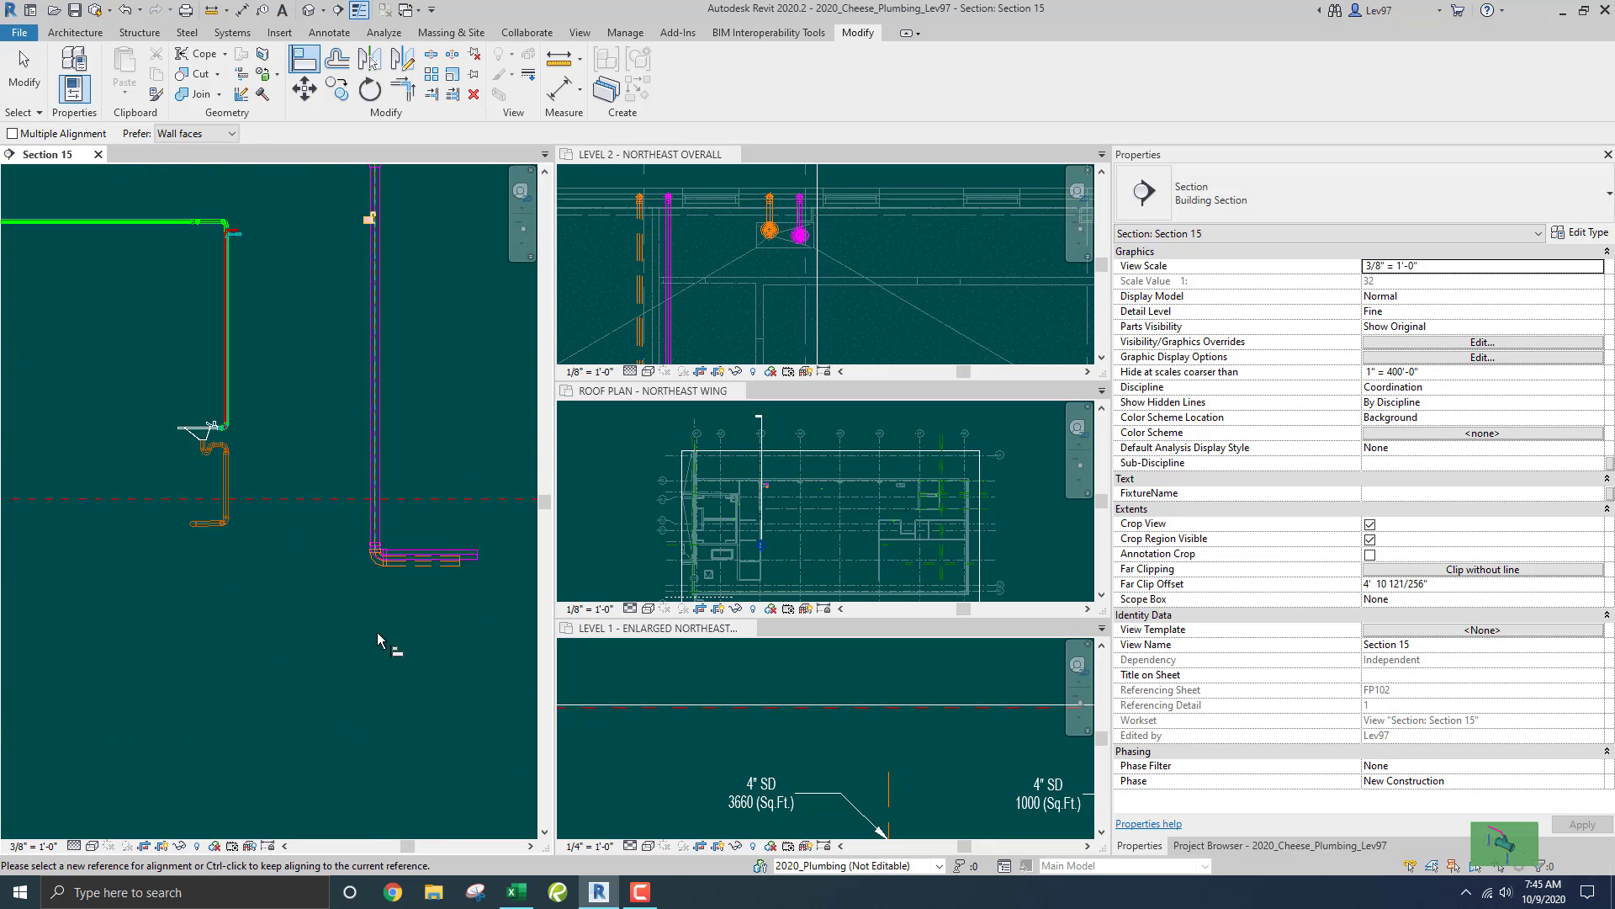
{"action": "middle_click_drag", "start_coordinate": [403, 557], "coordinate": [317, 555]}
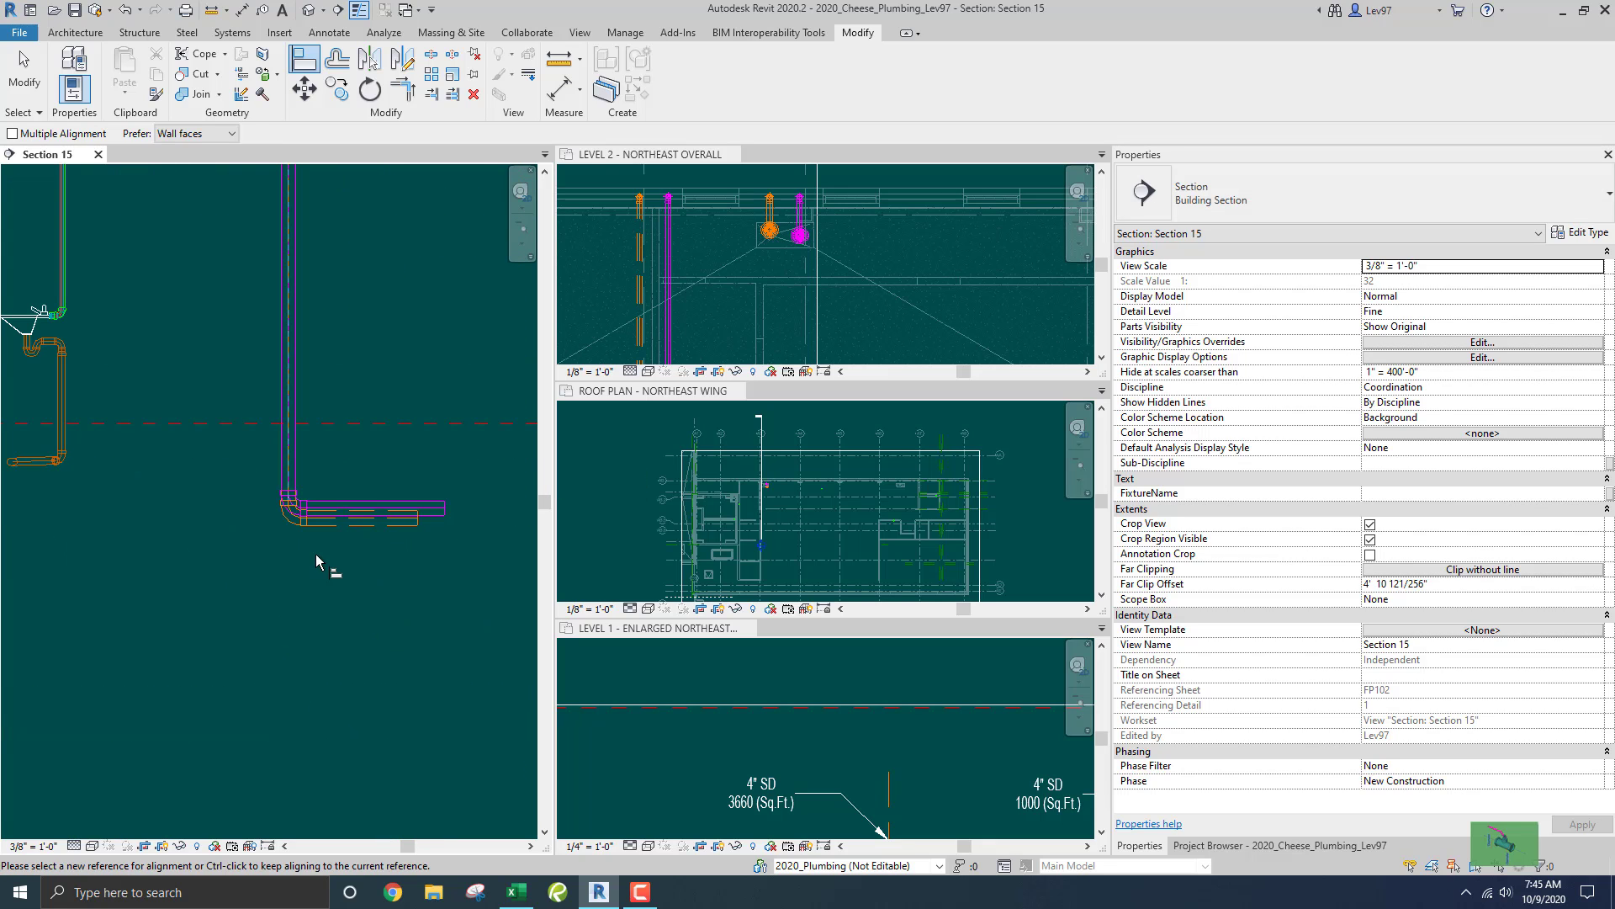
{"action": "key", "text": "Escape"}
{"action": "key", "text": "Escape"}
Raise the lower horizontal run of the PVC_SD pipe to a middle elevation of about -14' 5".
{"action": "left_click", "coordinate": [345, 522]}
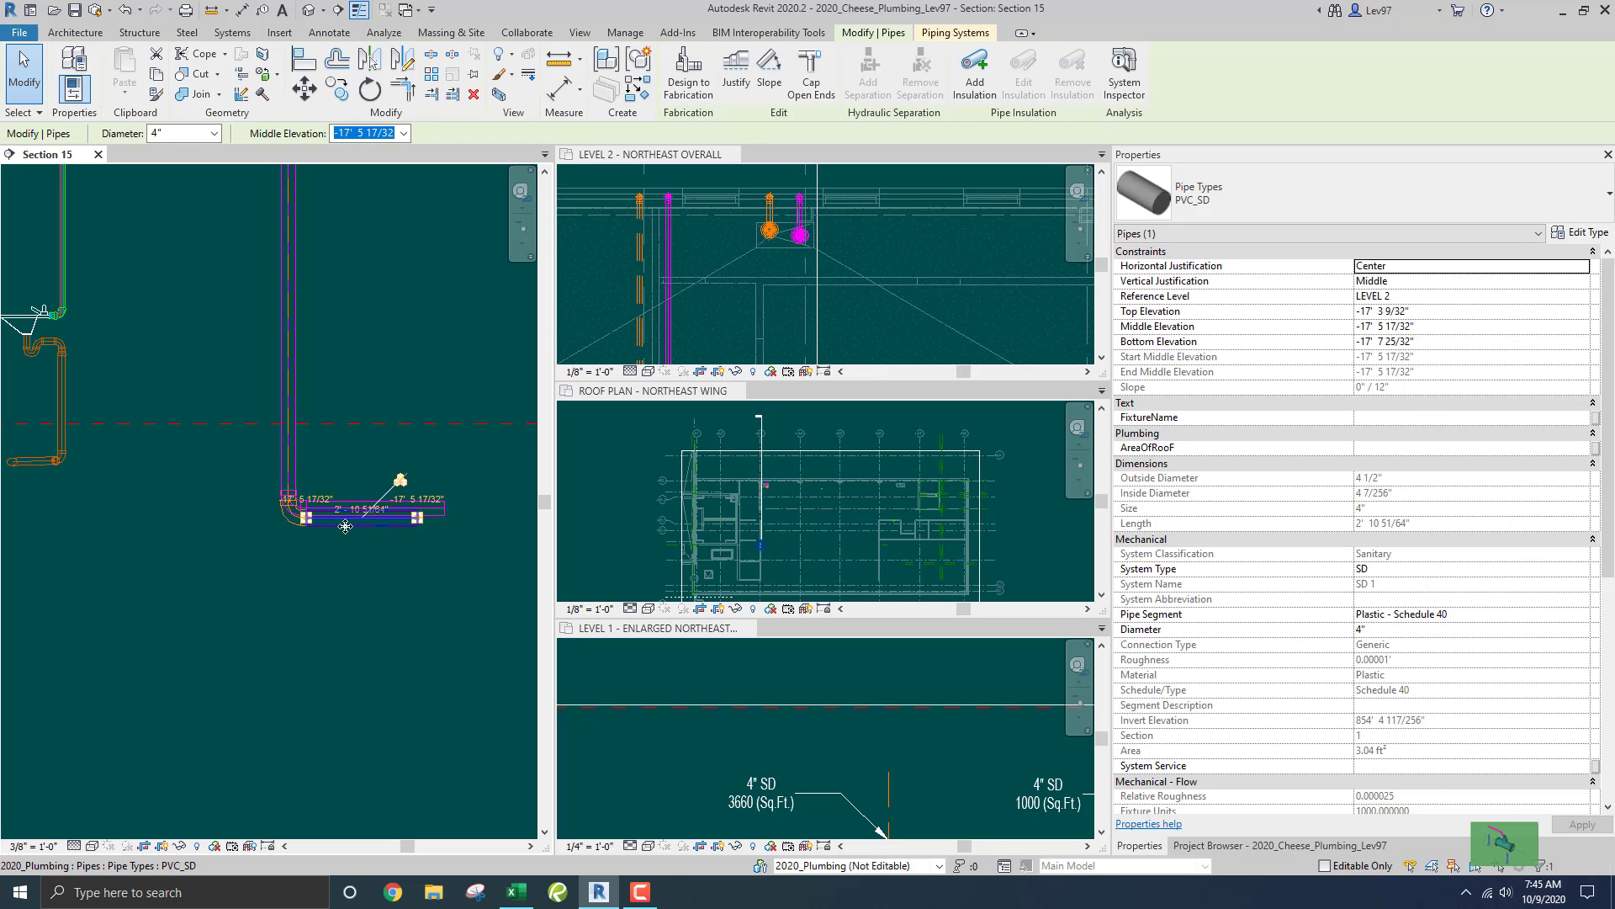
{"action": "left_click_drag", "start_coordinate": [345, 527], "coordinate": [311, 455]}
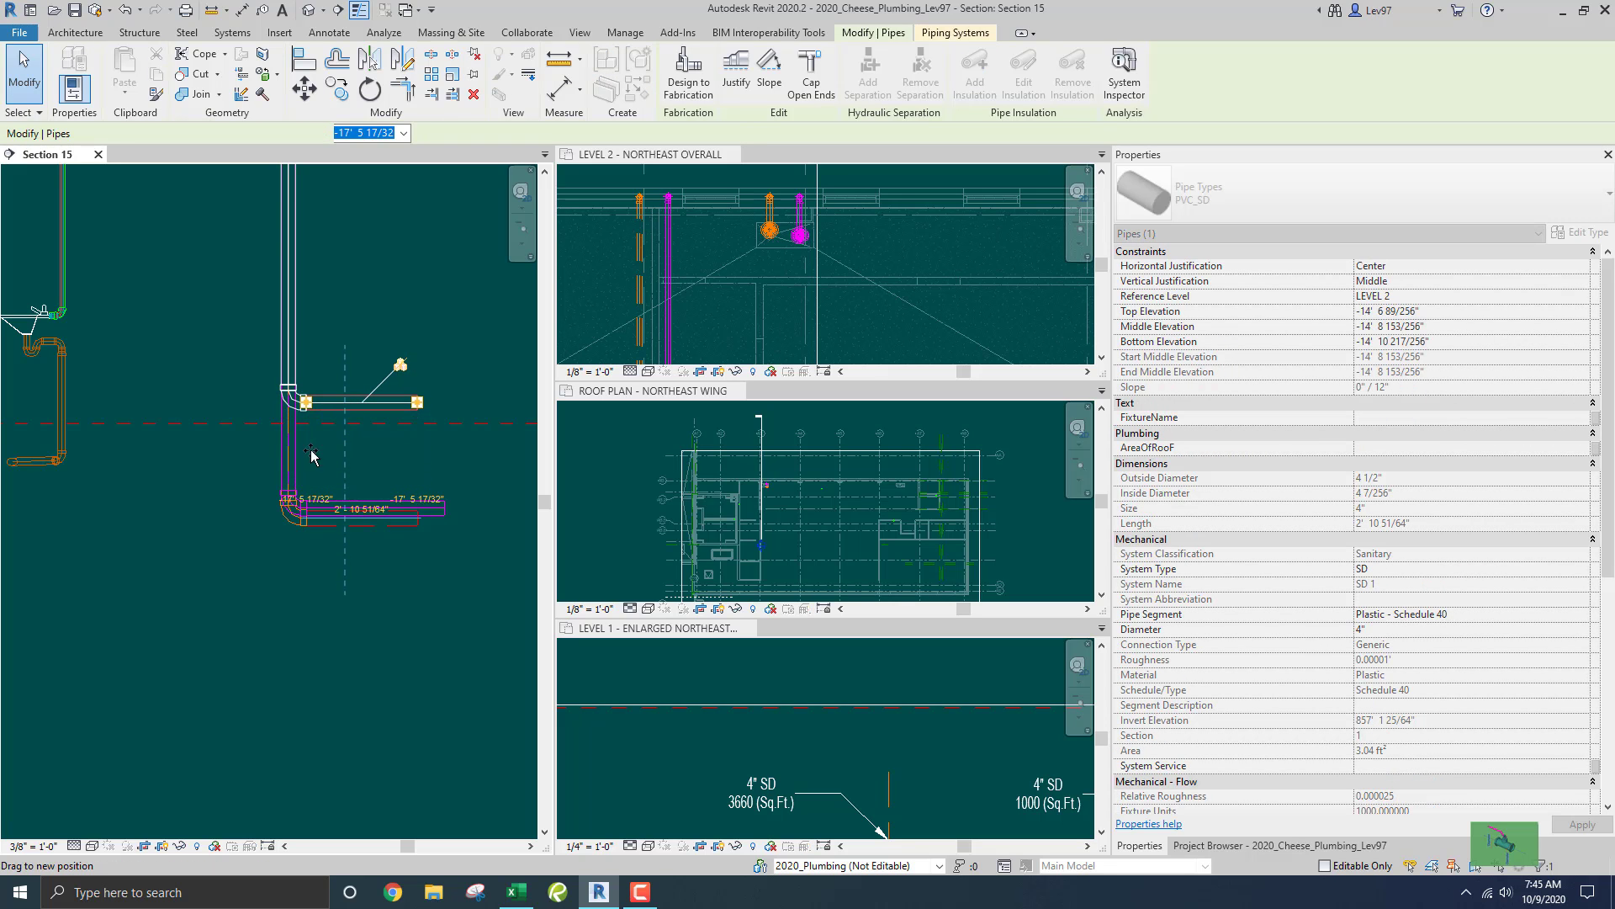
{"action": "left_click", "coordinate": [218, 483]}
Shorten the raised horizontal PVC_SD run to about 1' 4" by pulling its outer end toward the building.
{"action": "middle_click_drag", "start_coordinate": [337, 361], "coordinate": [346, 390]}
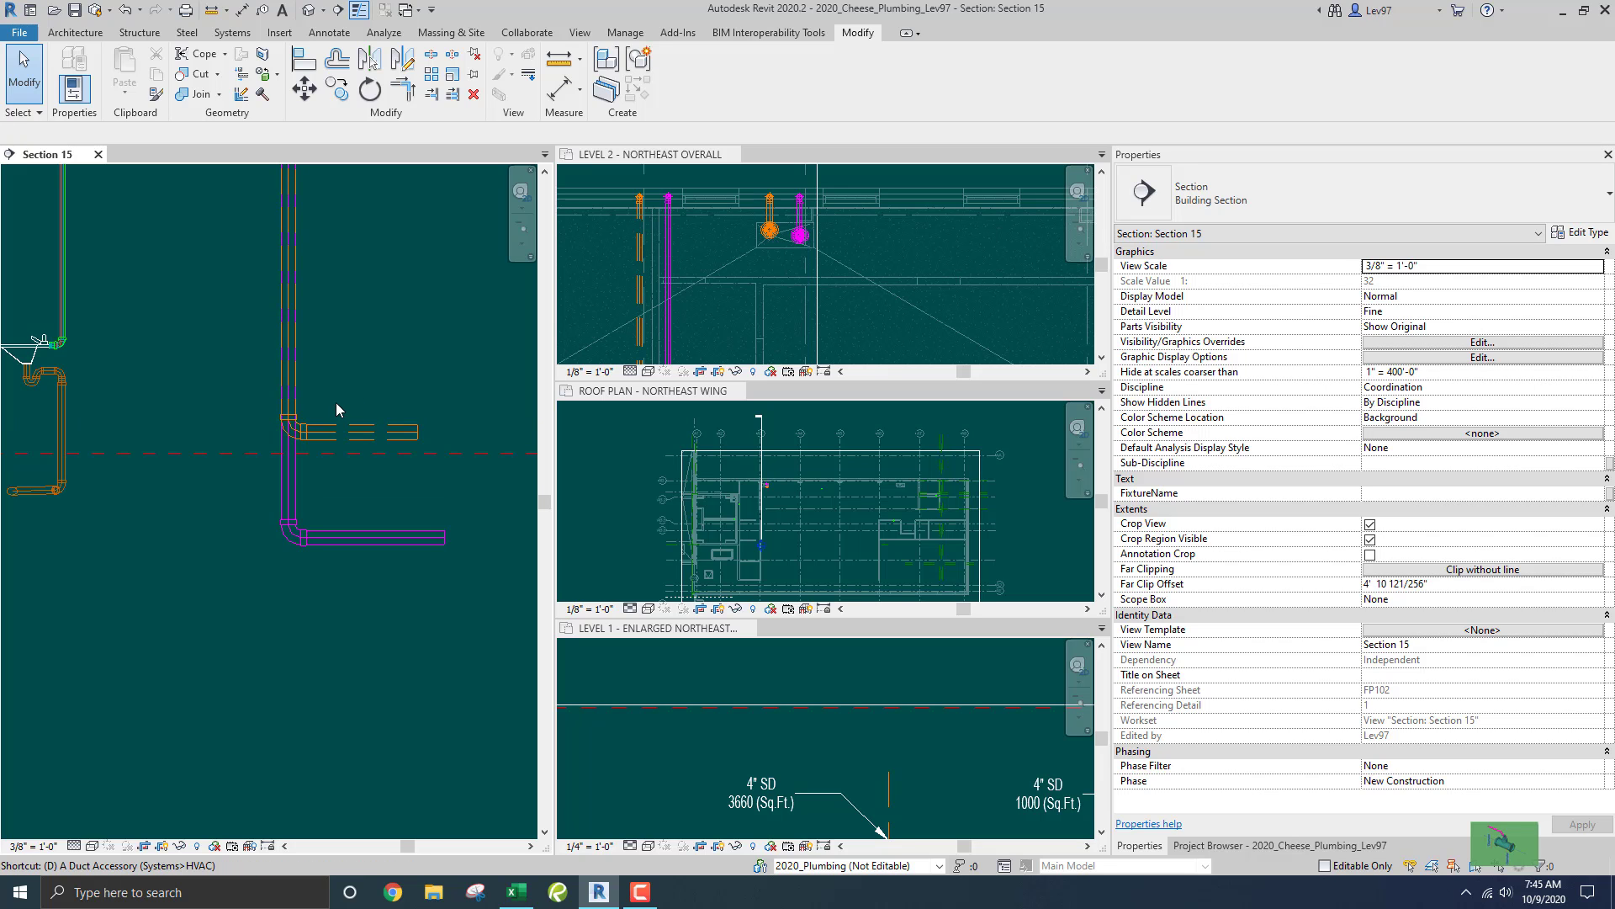
{"action": "left_click", "coordinate": [365, 427]}
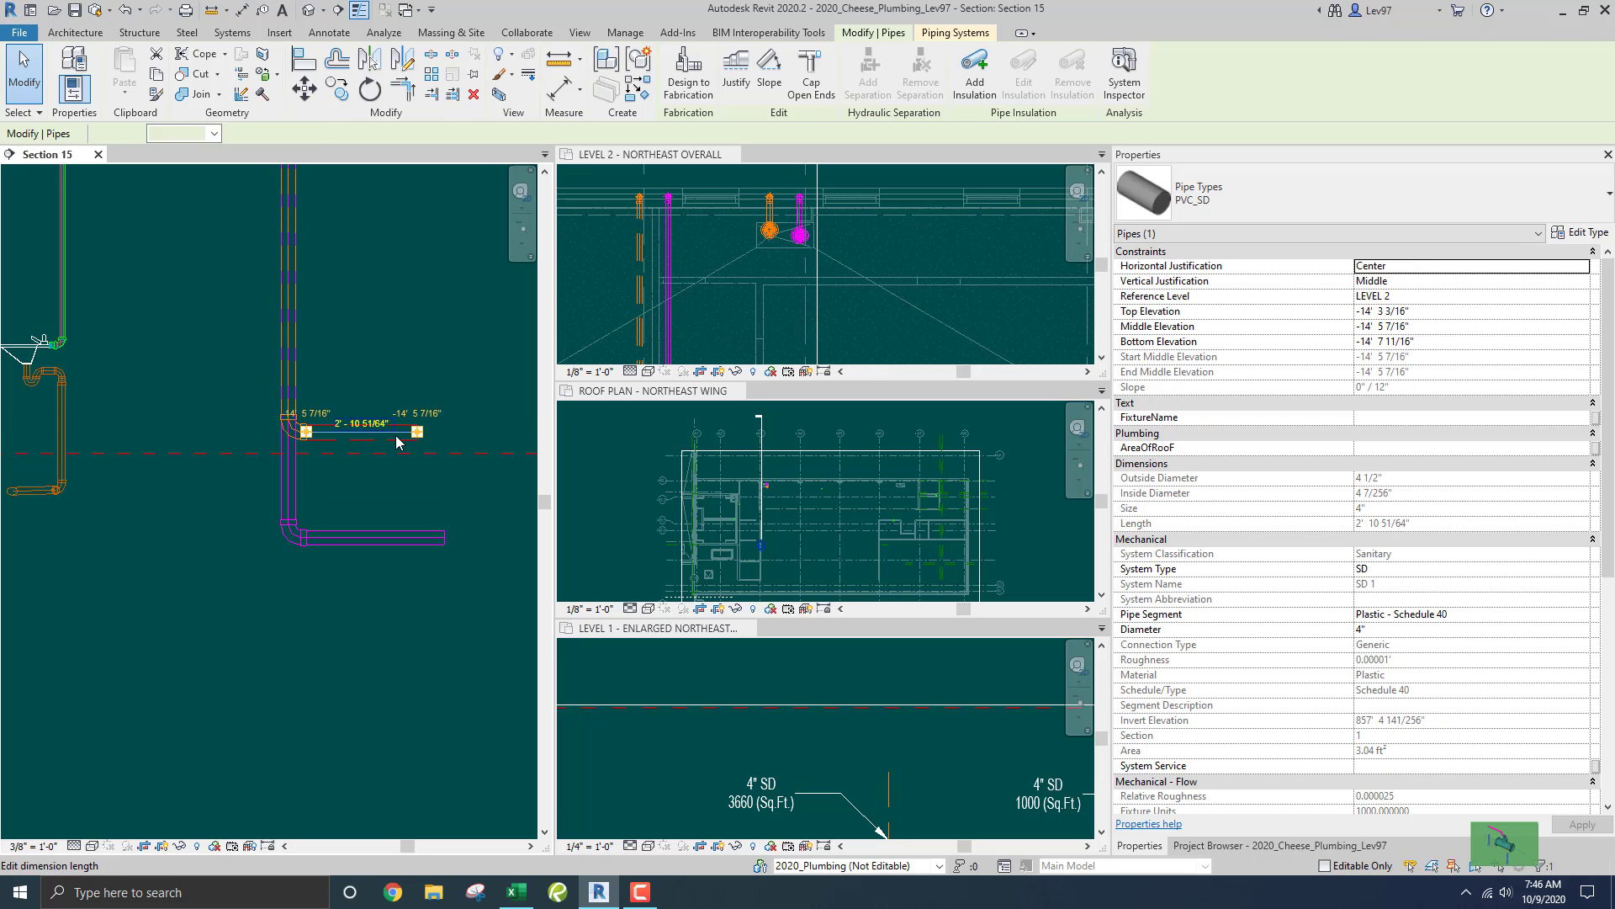
{"action": "left_click_drag", "start_coordinate": [418, 431], "coordinate": [391, 393]}
{"action": "left_click", "coordinate": [391, 394]}
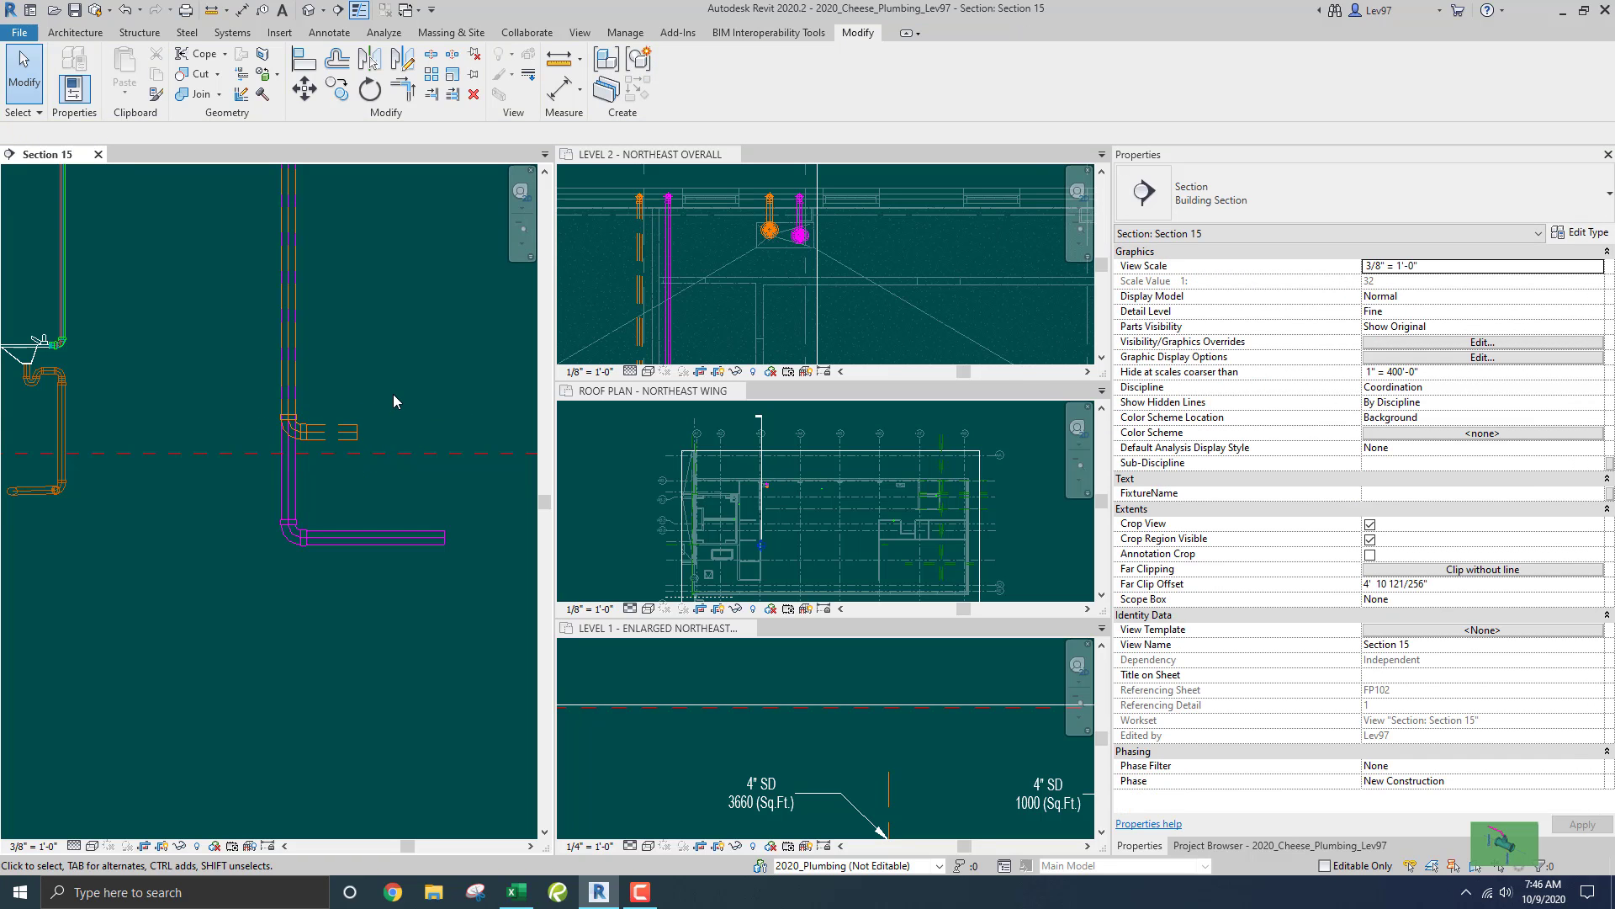
Show the linked architectural, structural and mechanical models again in Section 15.
{"action": "key", "text": "v"}
{"action": "key", "text": "g"}
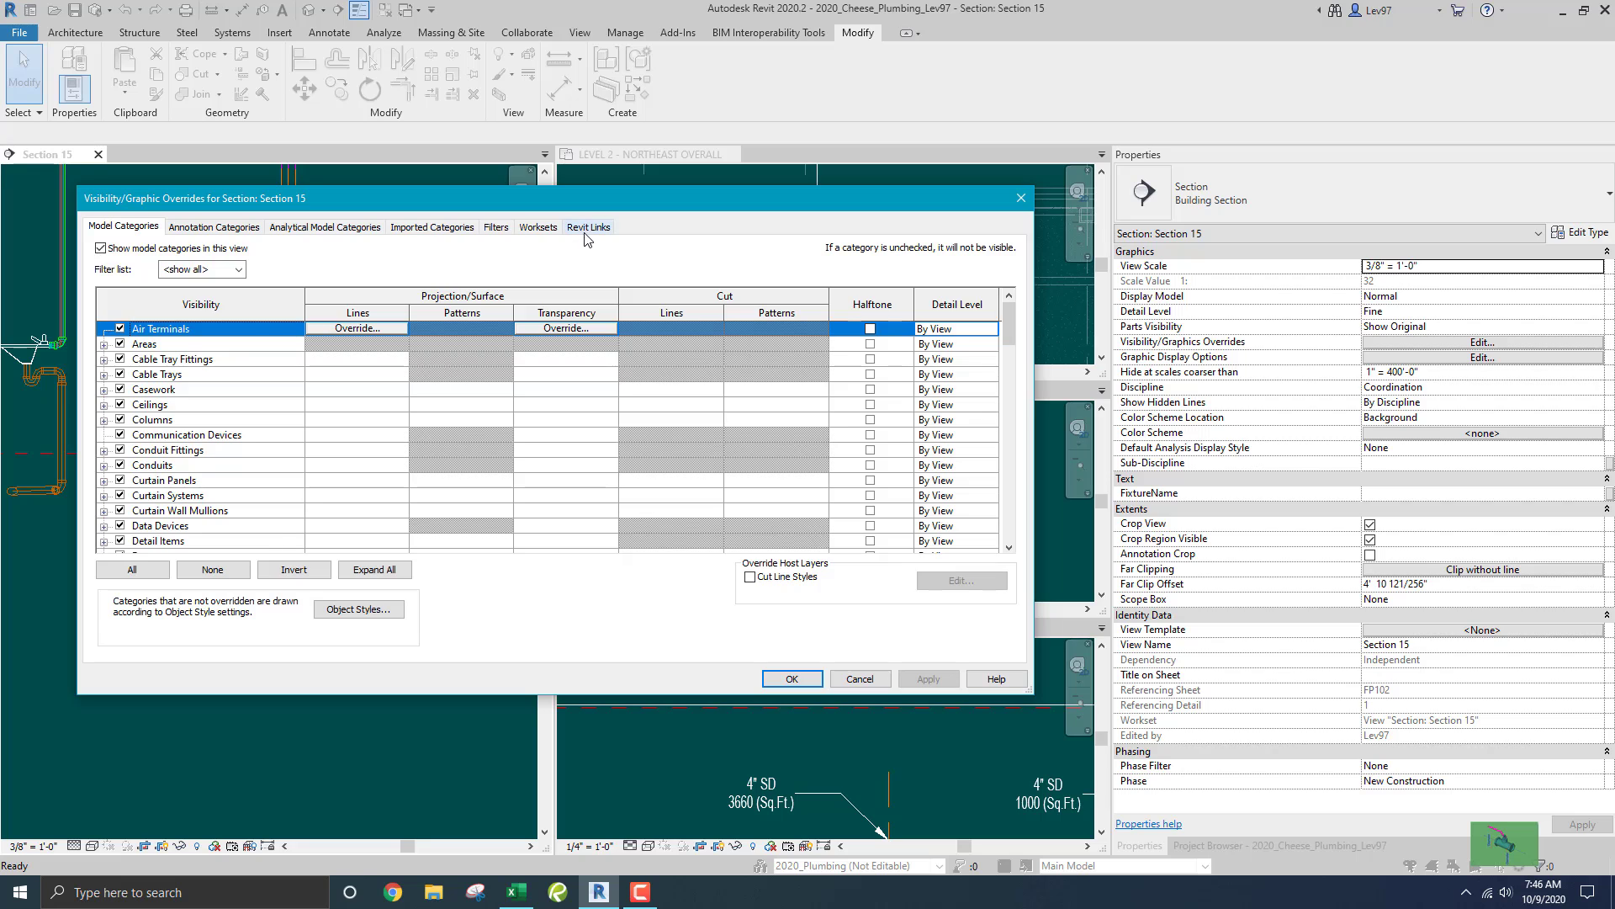
{"action": "left_click", "coordinate": [588, 228]}
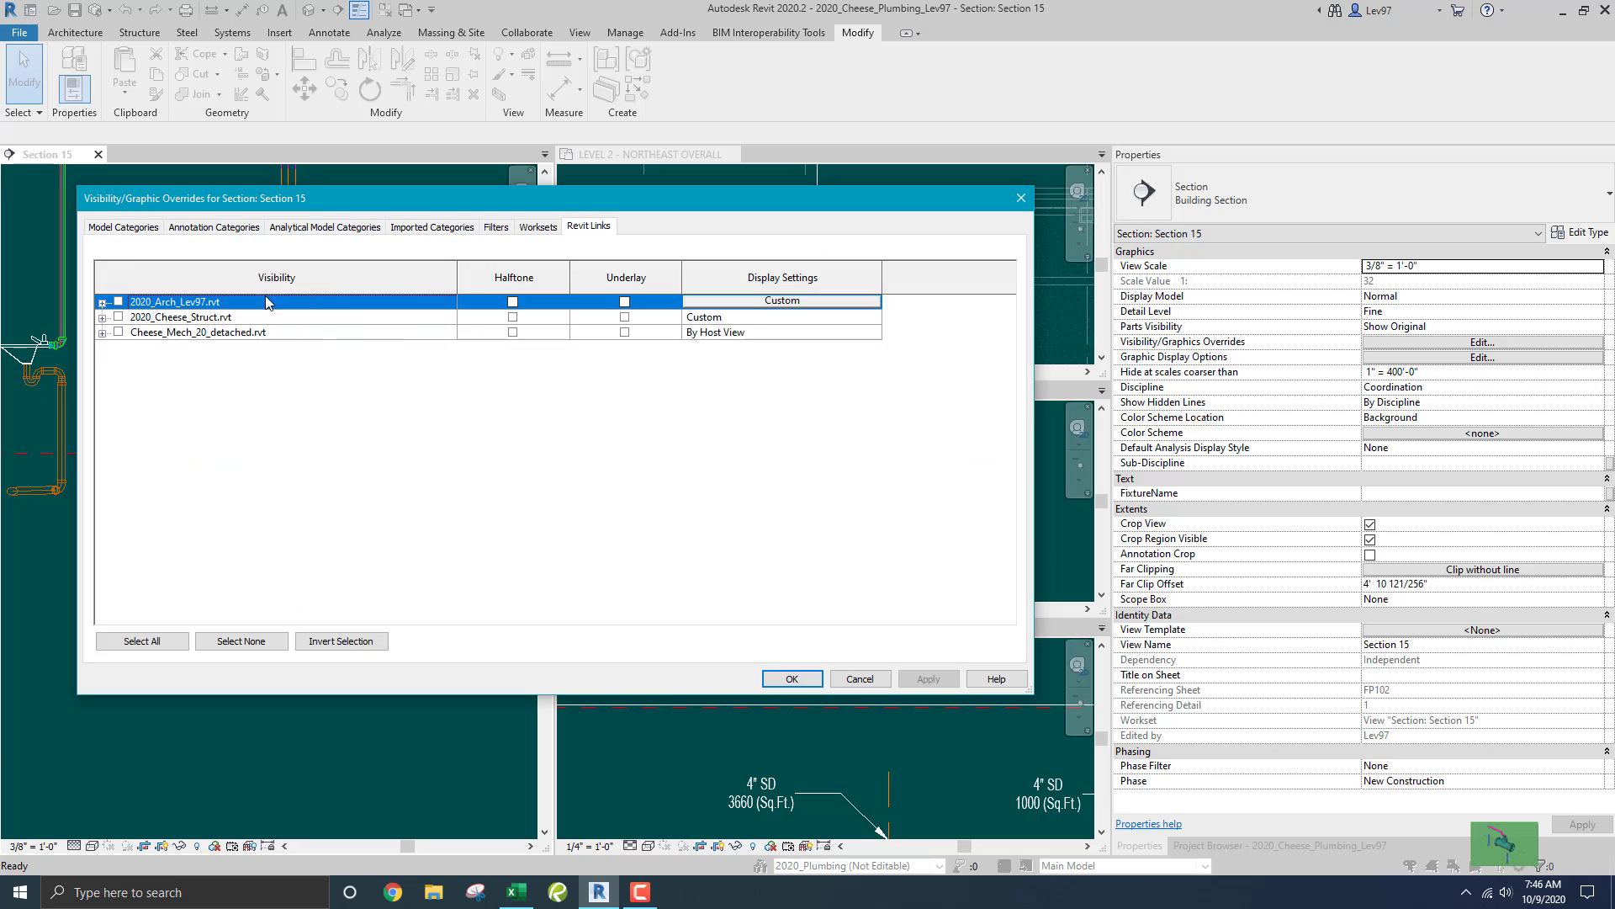
{"action": "left_click", "coordinate": [119, 317]}
{"action": "left_click", "coordinate": [119, 332]}
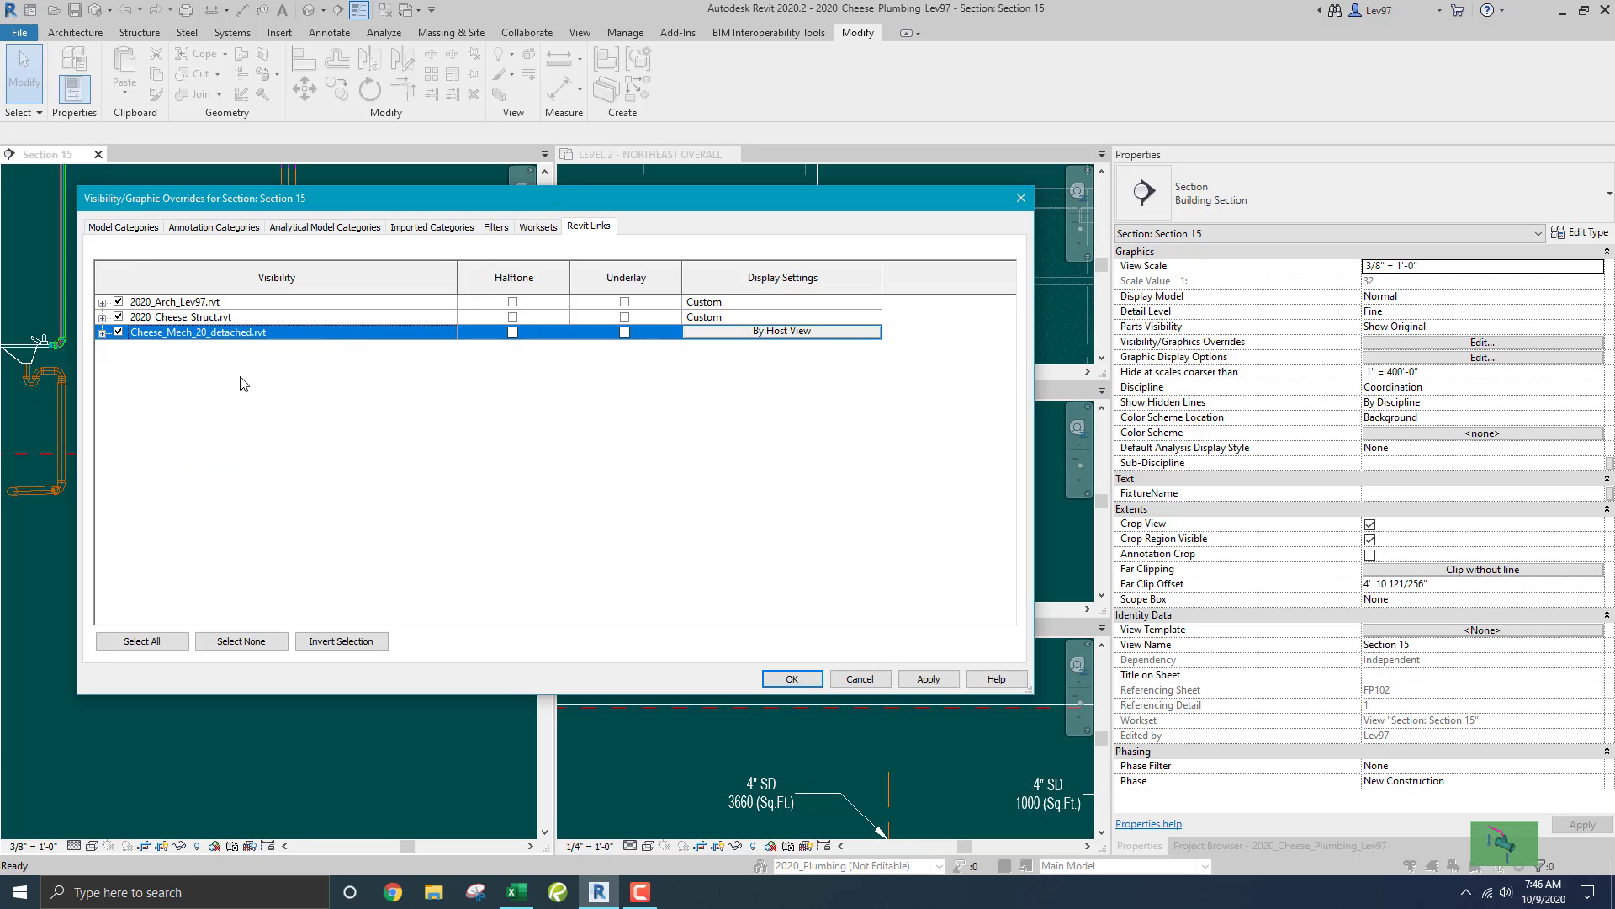
{"action": "left_click", "coordinate": [791, 679]}
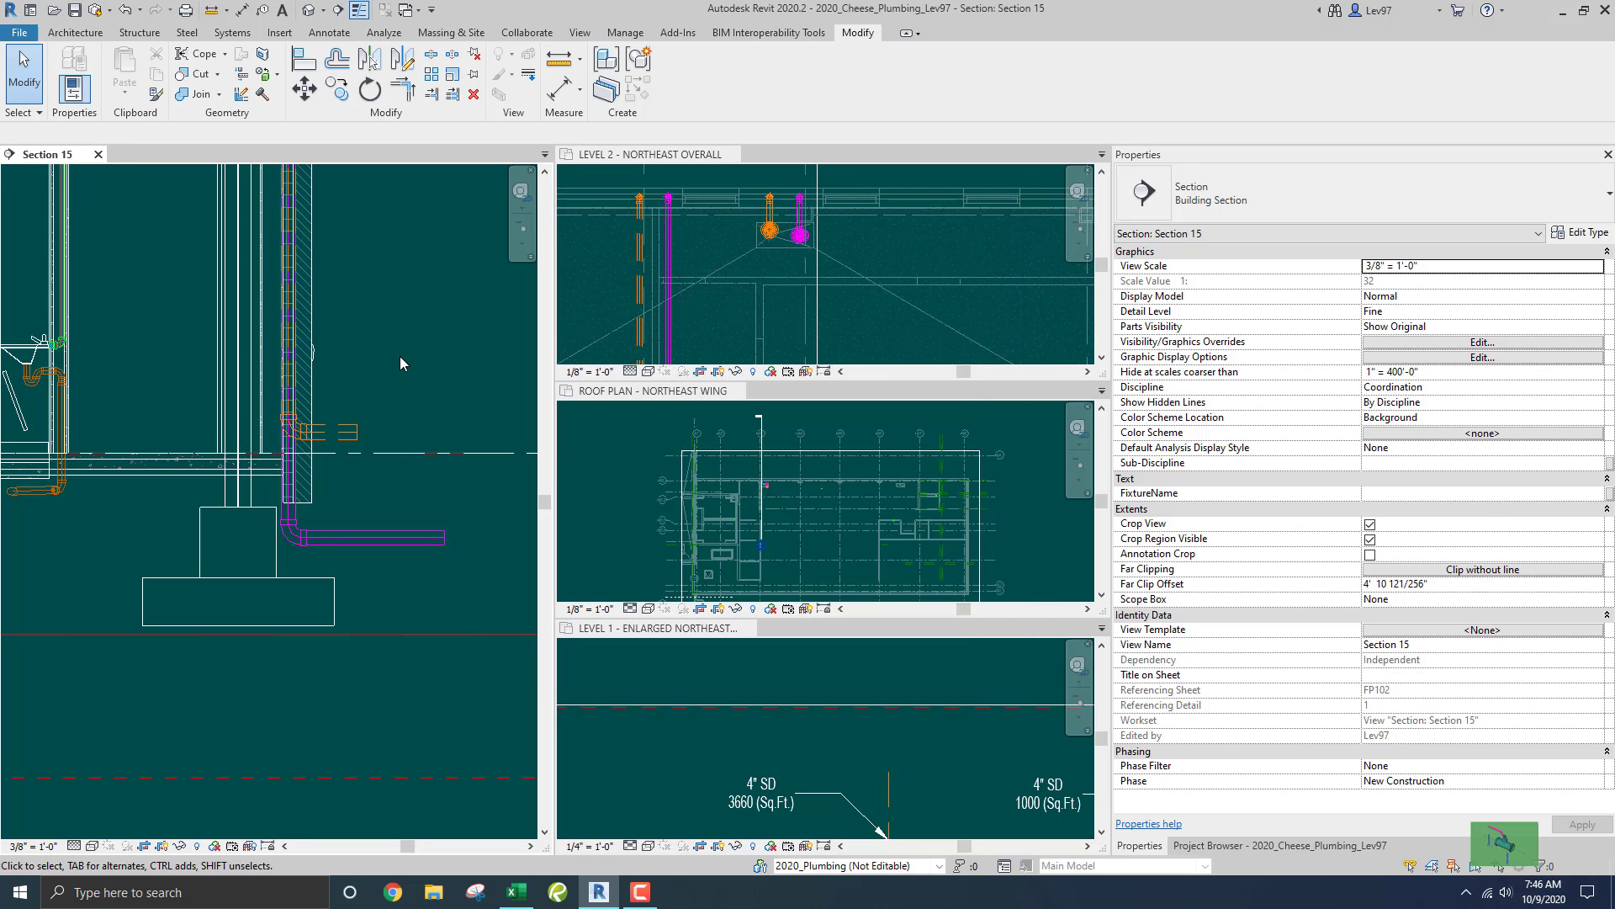
Shorten the horizontal PVC_SD outlet to about 4 1/4" so it ends just beyond the exterior wall's outer face.
{"action": "left_click", "coordinate": [344, 427]}
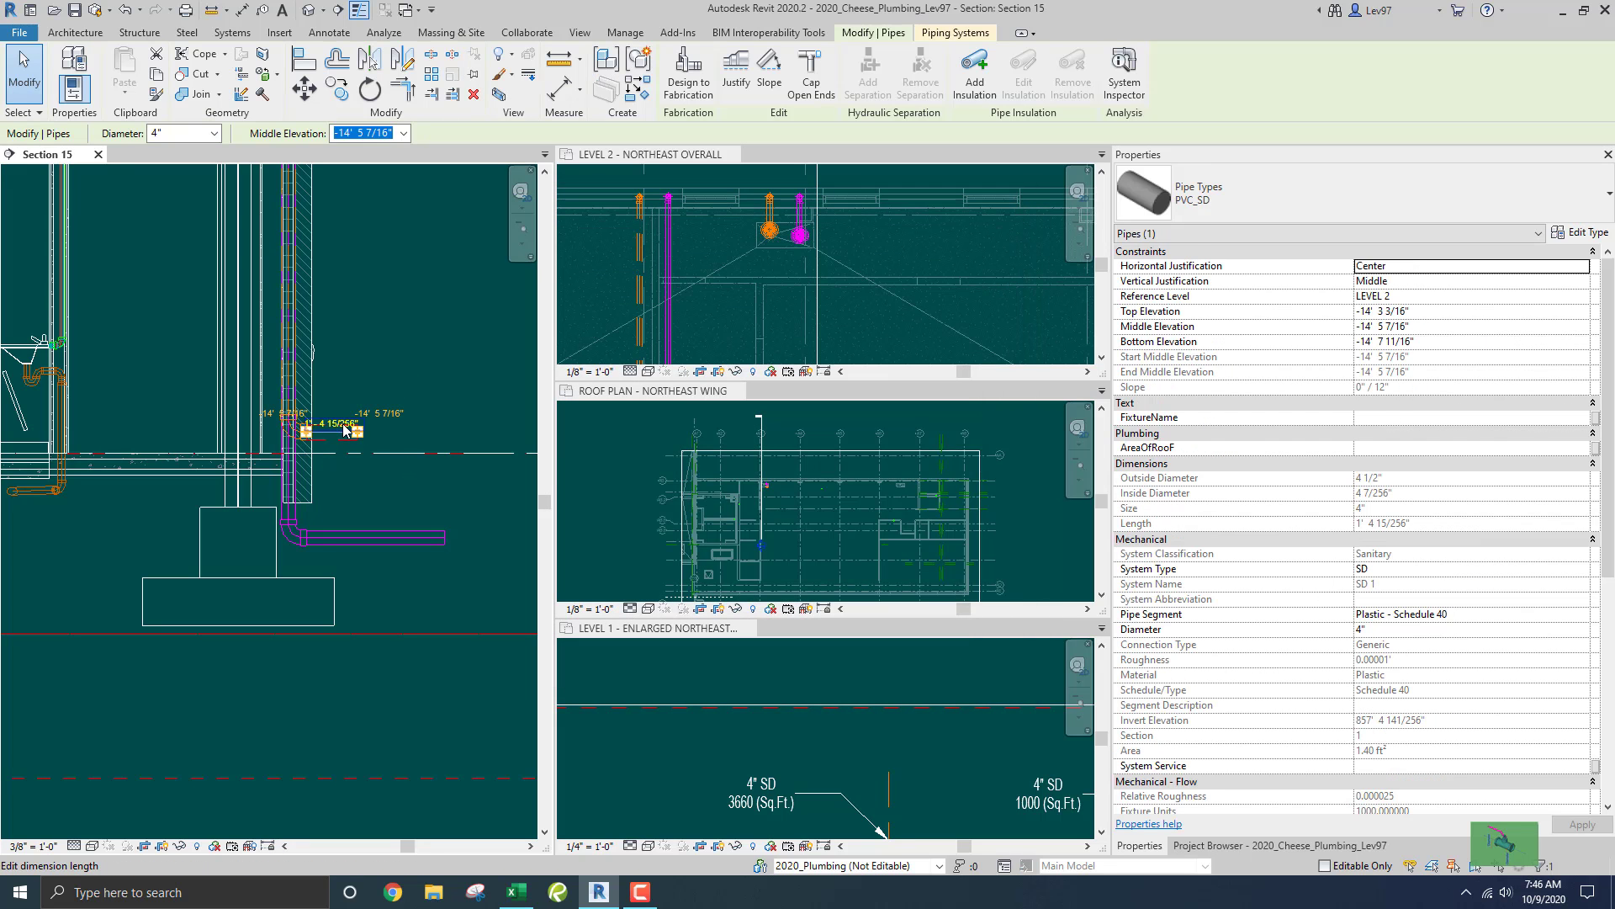
{"action": "left_click", "coordinate": [350, 400]}
{"action": "middle_click_drag", "start_coordinate": [333, 410], "coordinate": [336, 410]}
{"action": "scroll", "coordinate": [338, 404], "scroll_direction": "up", "scroll_amount": 1}
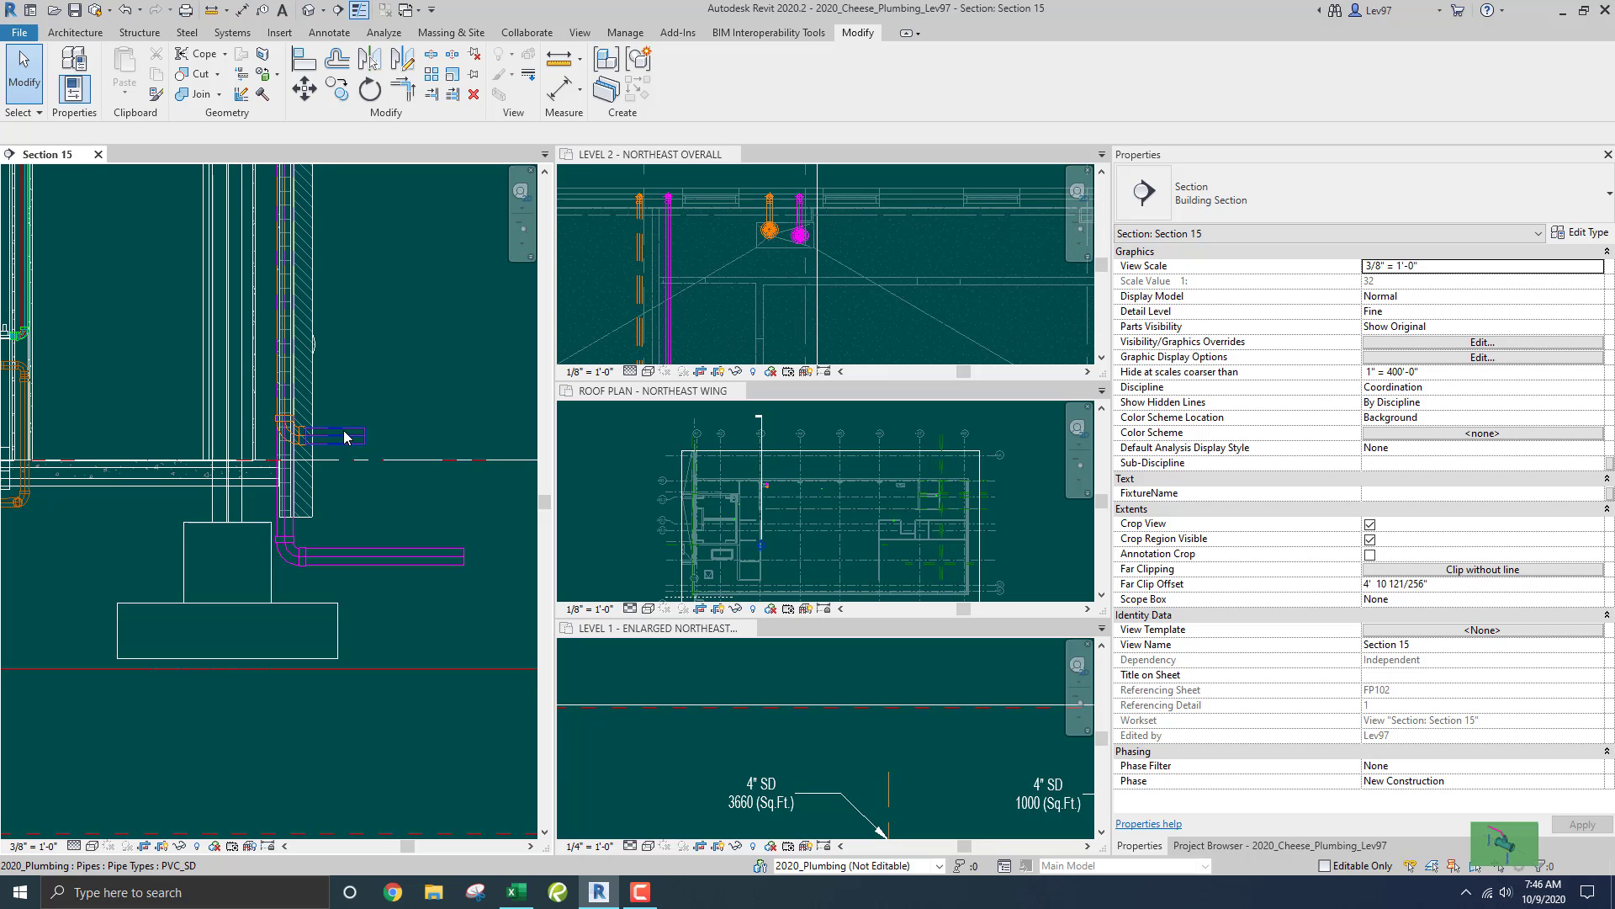
{"action": "scroll", "coordinate": [357, 392], "scroll_direction": "up", "scroll_amount": 3}
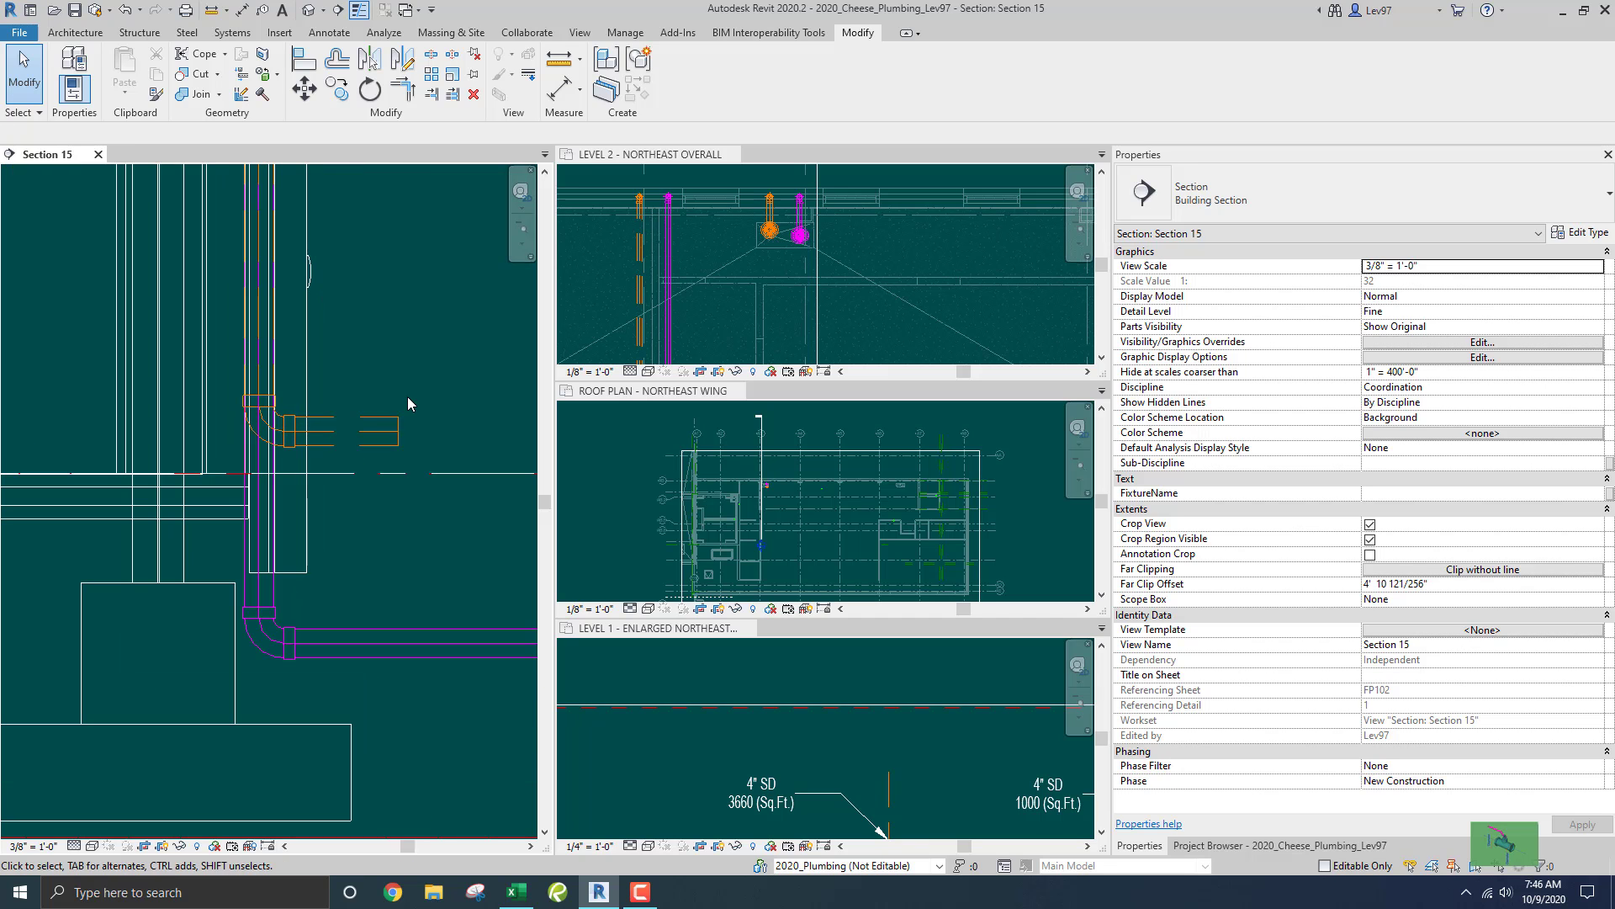
{"action": "left_click", "coordinate": [400, 434]}
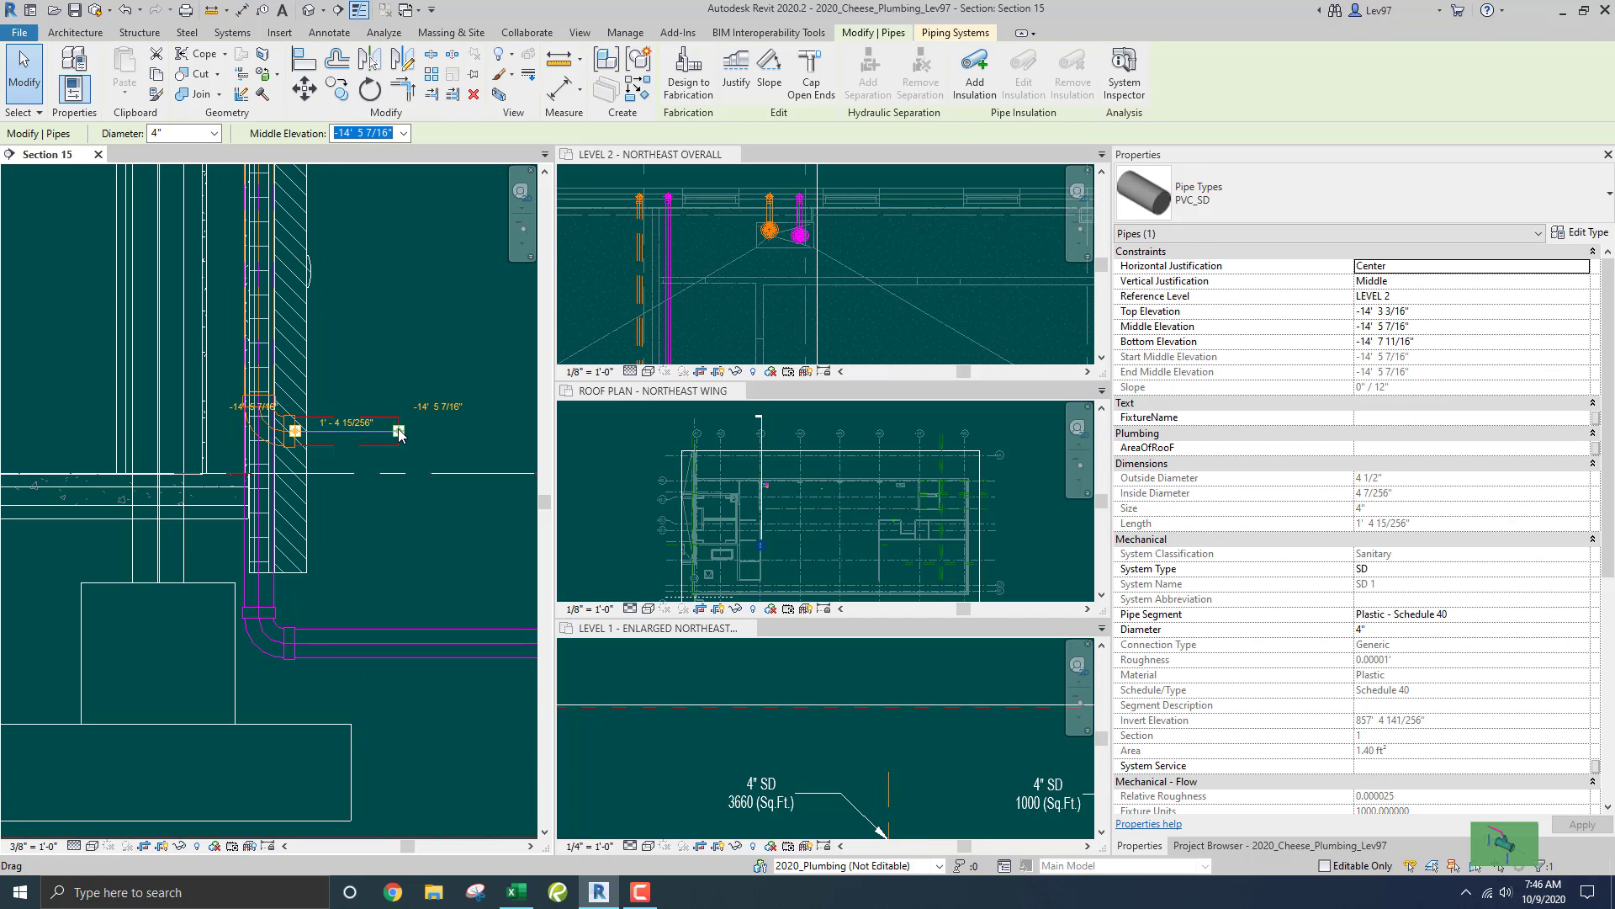
{"action": "left_click_drag", "start_coordinate": [398, 431], "coordinate": [324, 431]}
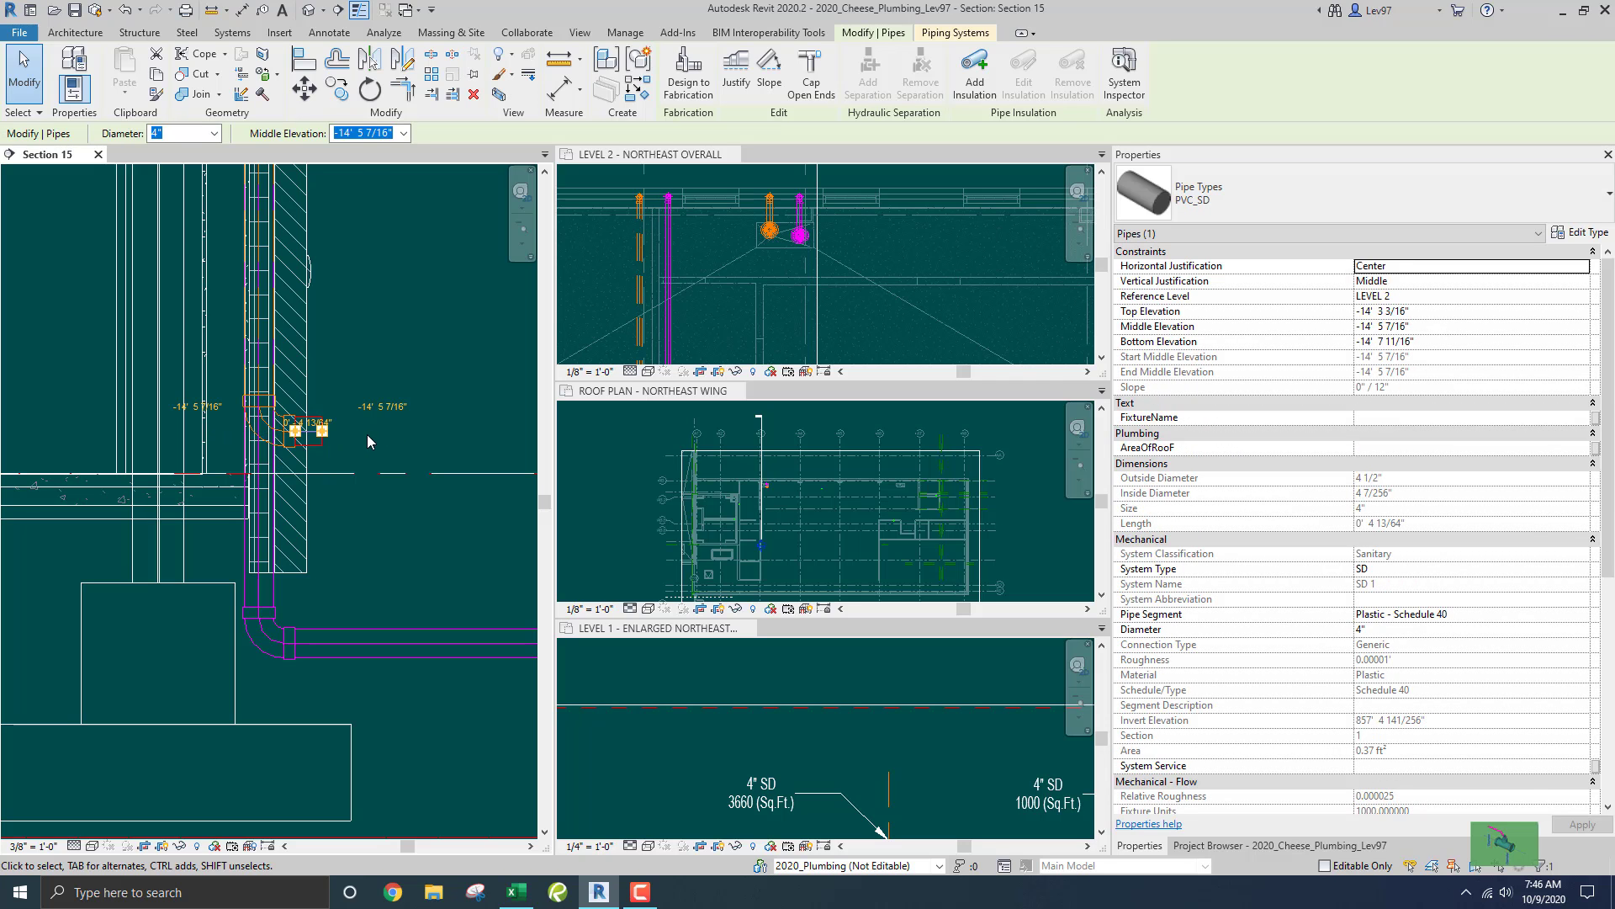
{"action": "left_click", "coordinate": [370, 434]}
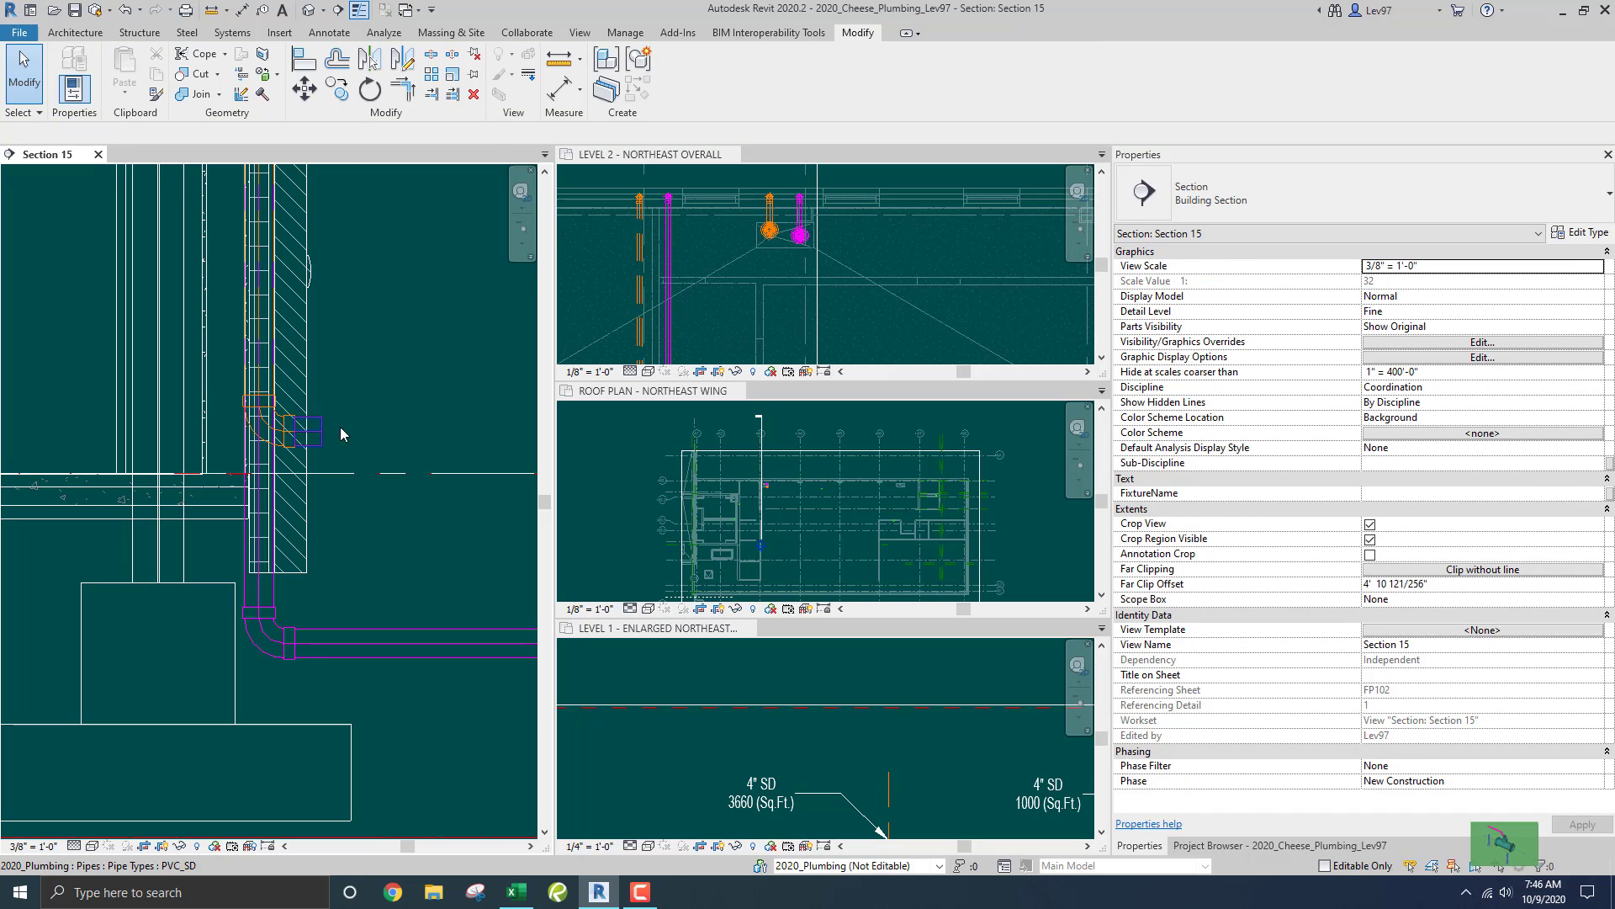
Select the entire connected PVC_SD piping run, from the outlet stub at the wall up to its planter drain.
{"action": "scroll", "coordinate": [382, 414], "scroll_direction": "down", "scroll_amount": 2}
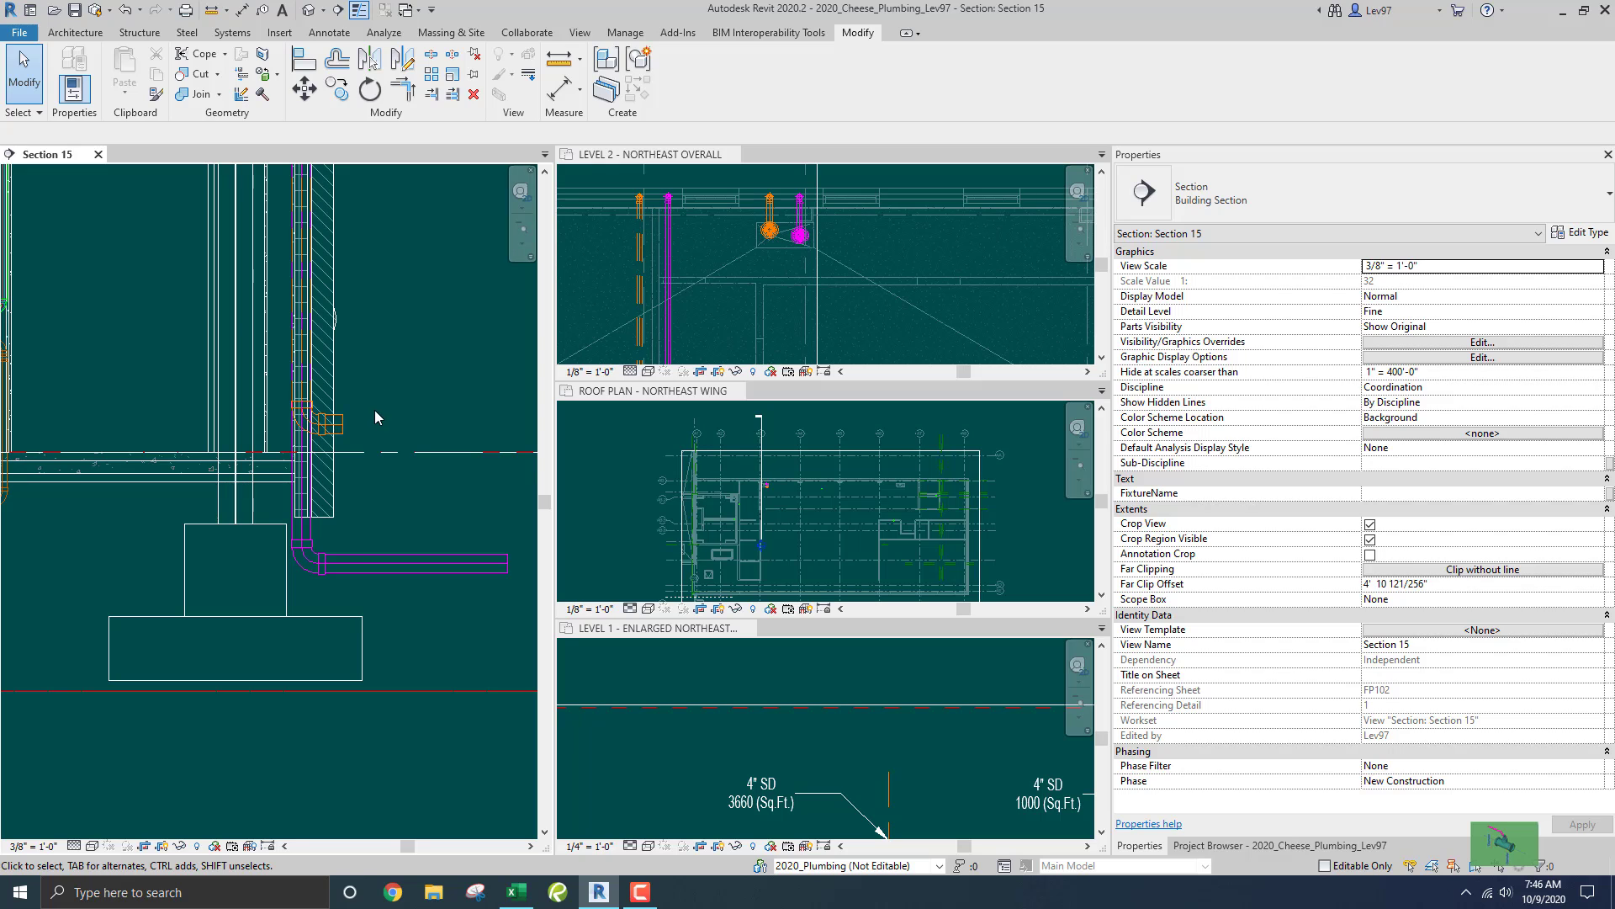
{"action": "middle_click_drag", "start_coordinate": [357, 403], "coordinate": [304, 428]}
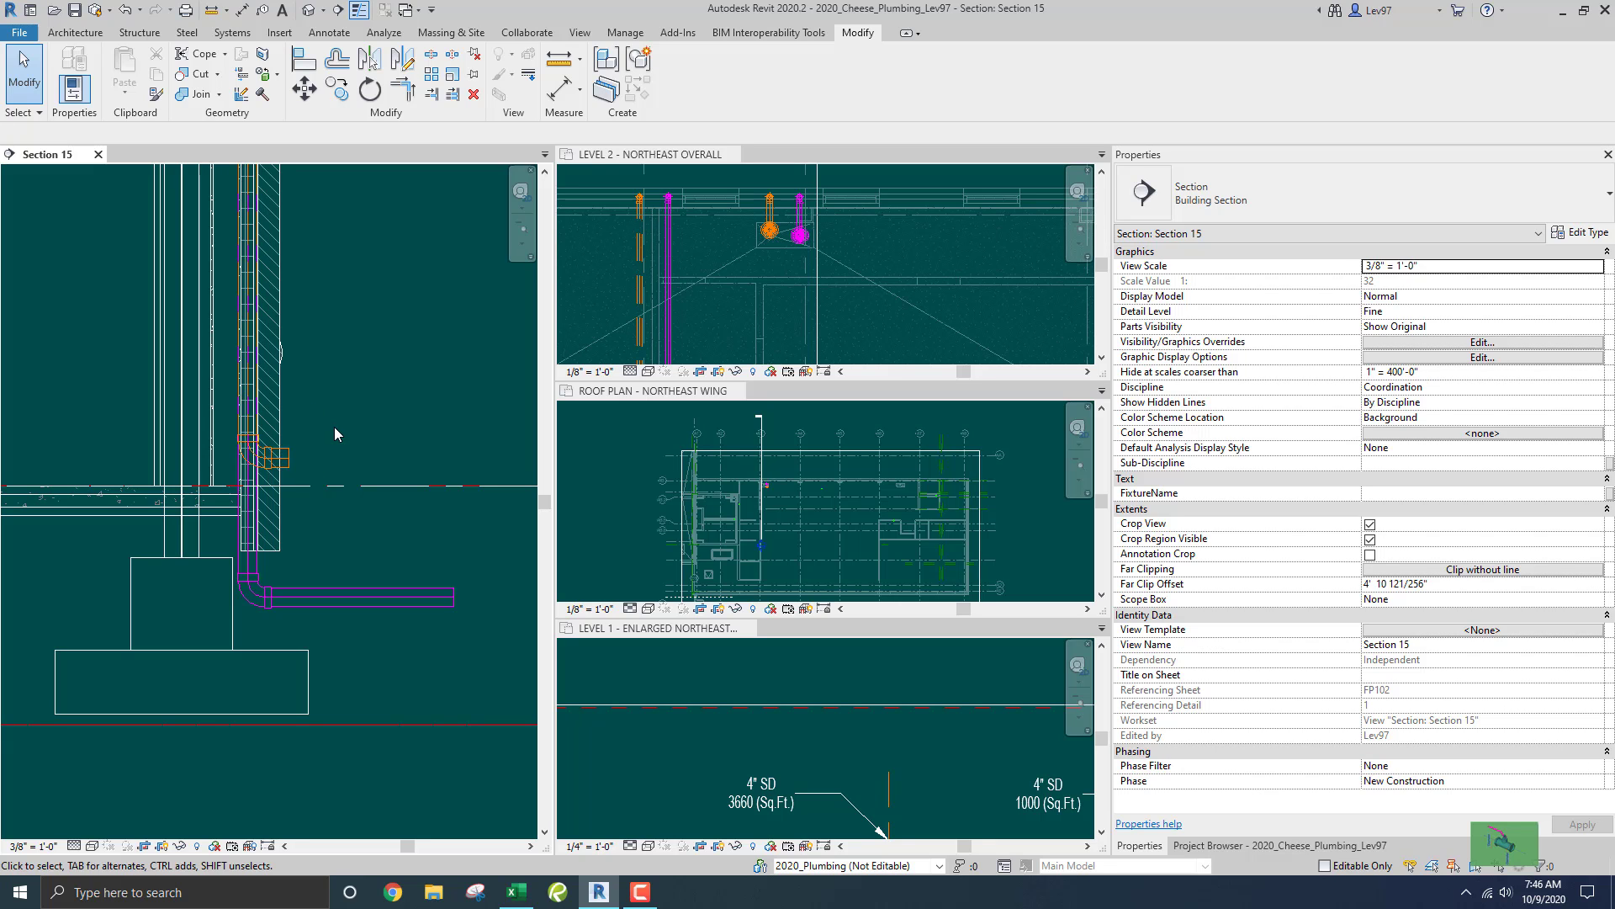
{"action": "middle_click_drag", "start_coordinate": [335, 433], "coordinate": [375, 480]}
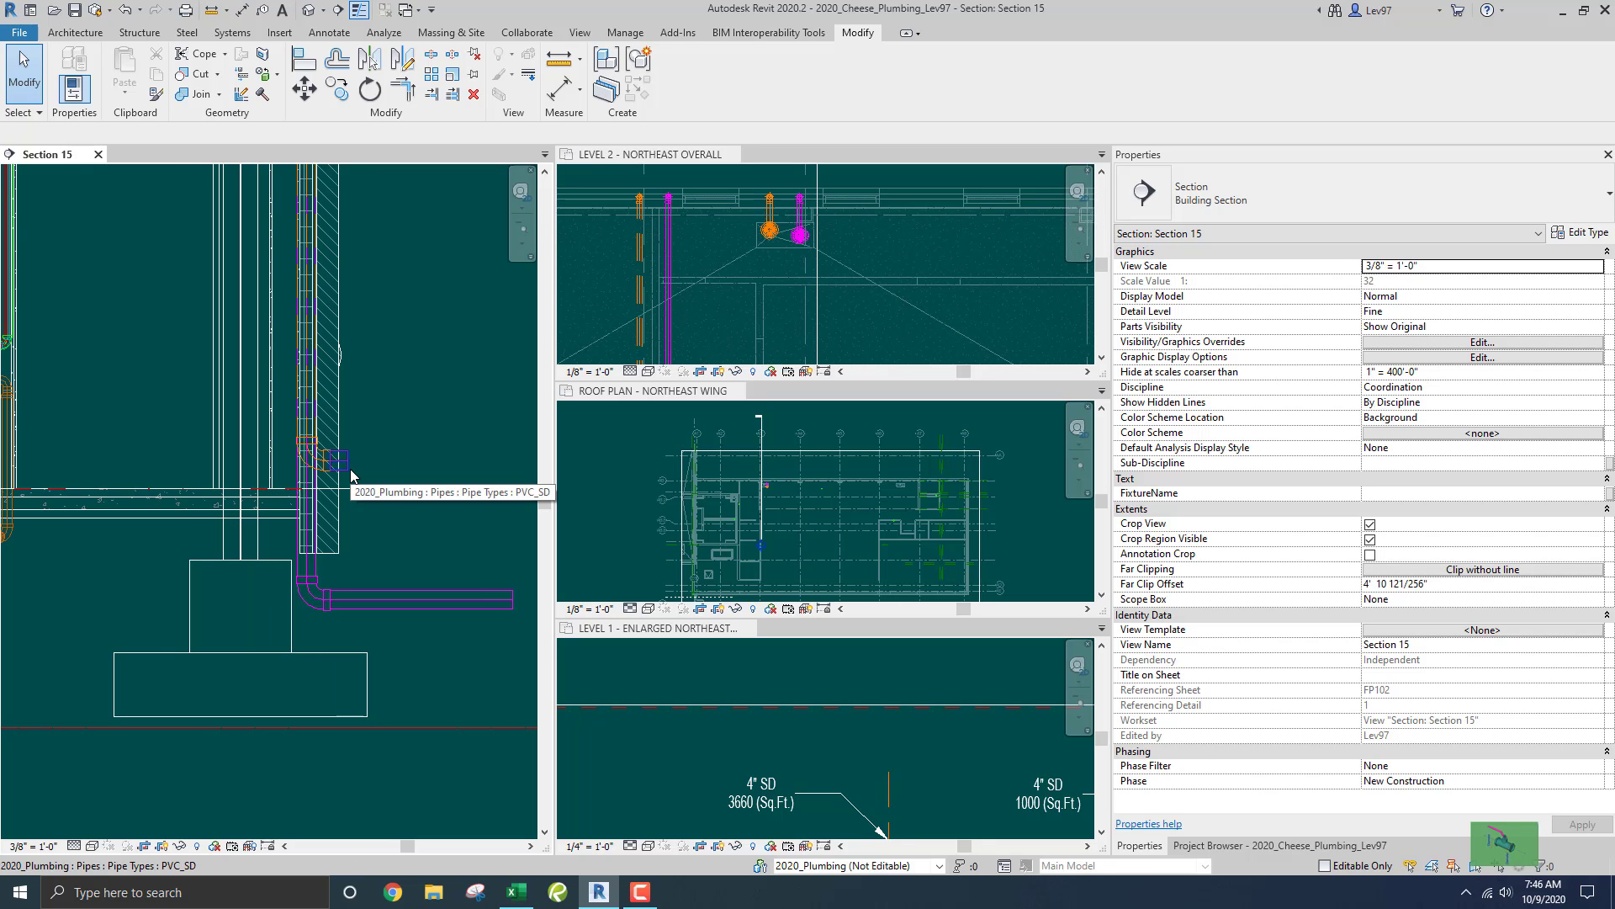
{"action": "key", "text": "Tab"}
{"action": "left_click", "coordinate": [350, 468]}
{"action": "scroll", "coordinate": [421, 396], "scroll_direction": "down", "scroll_amount": 5}
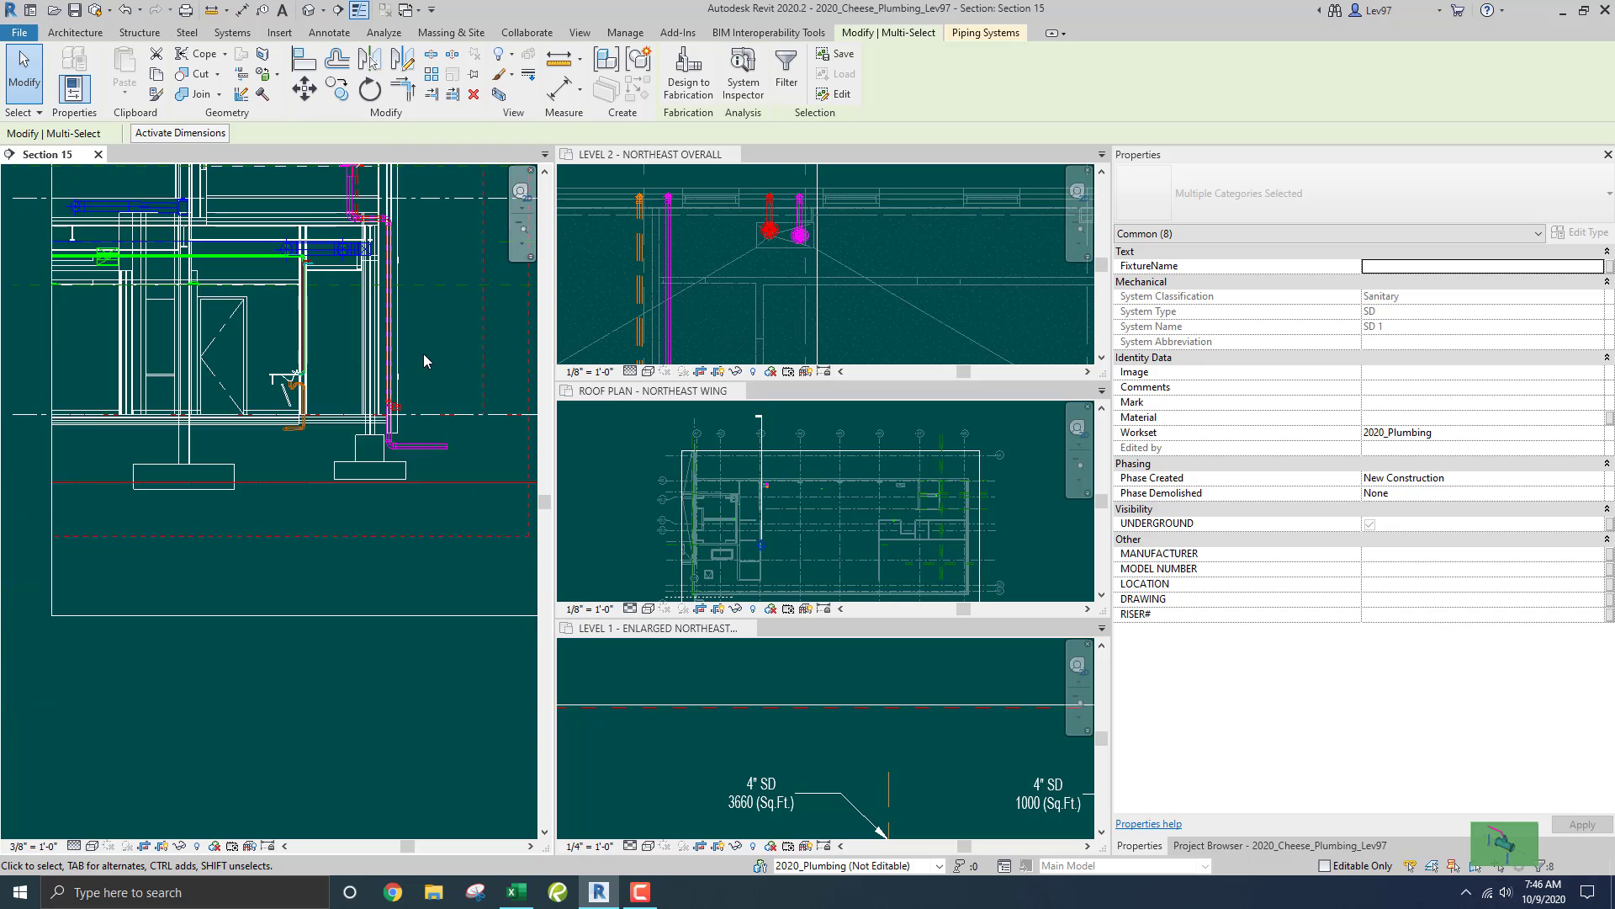
Clear the PVC_SD piping selection in Section 15 and select that section's line in the Level 2 - Northeast Overall plan.
{"action": "scroll", "coordinate": [307, 406], "scroll_direction": "up", "scroll_amount": 4}
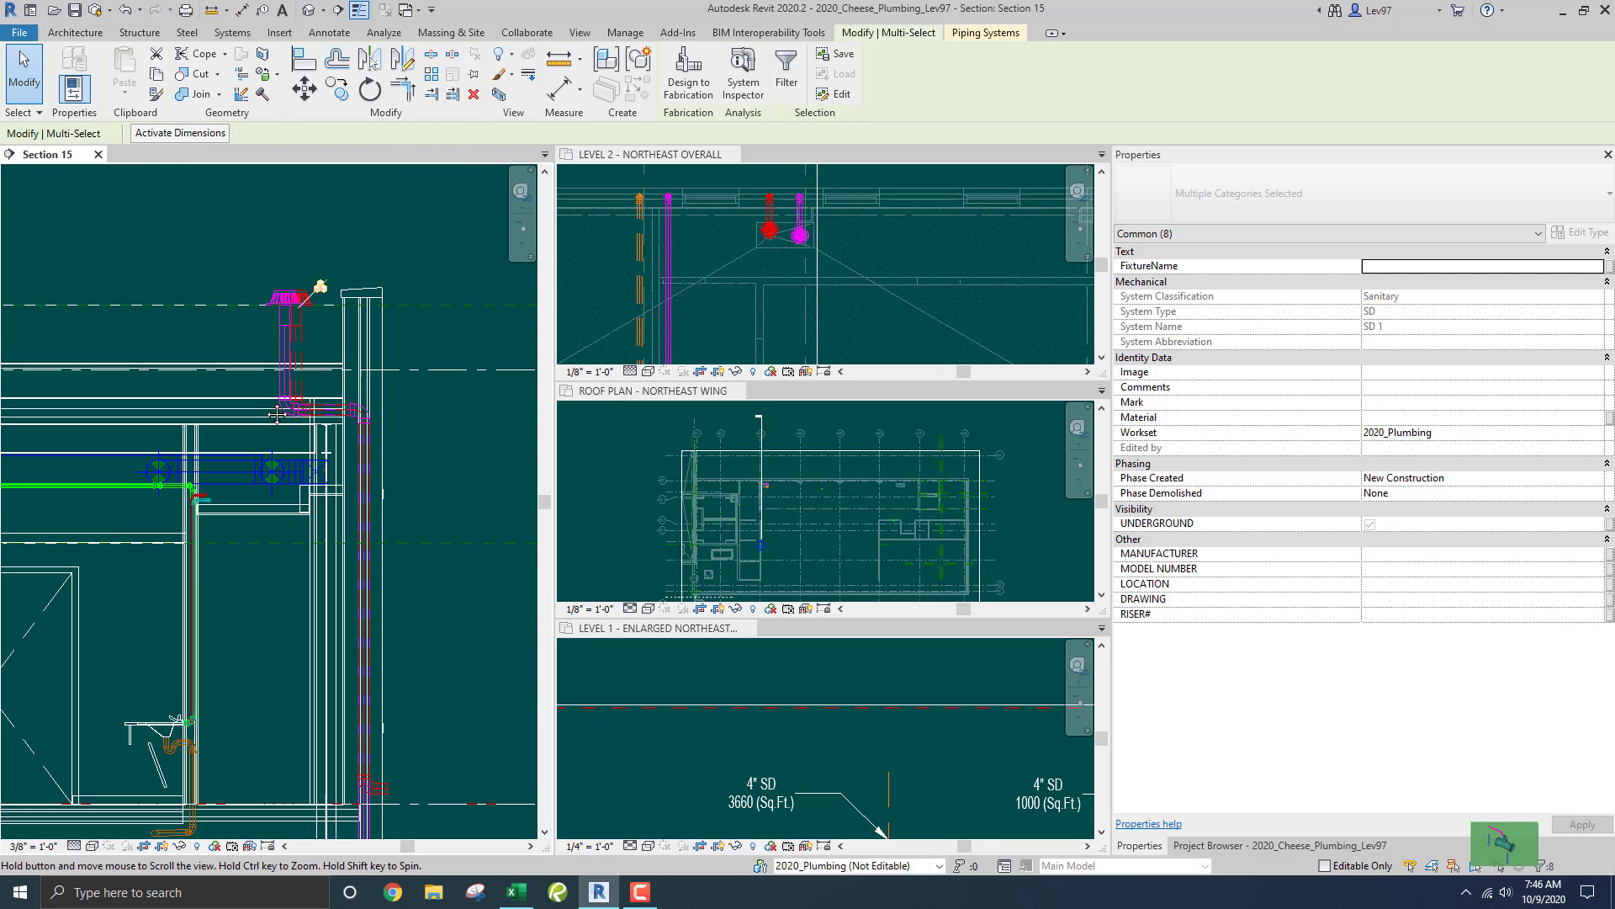
{"action": "left_click", "coordinate": [358, 456]}
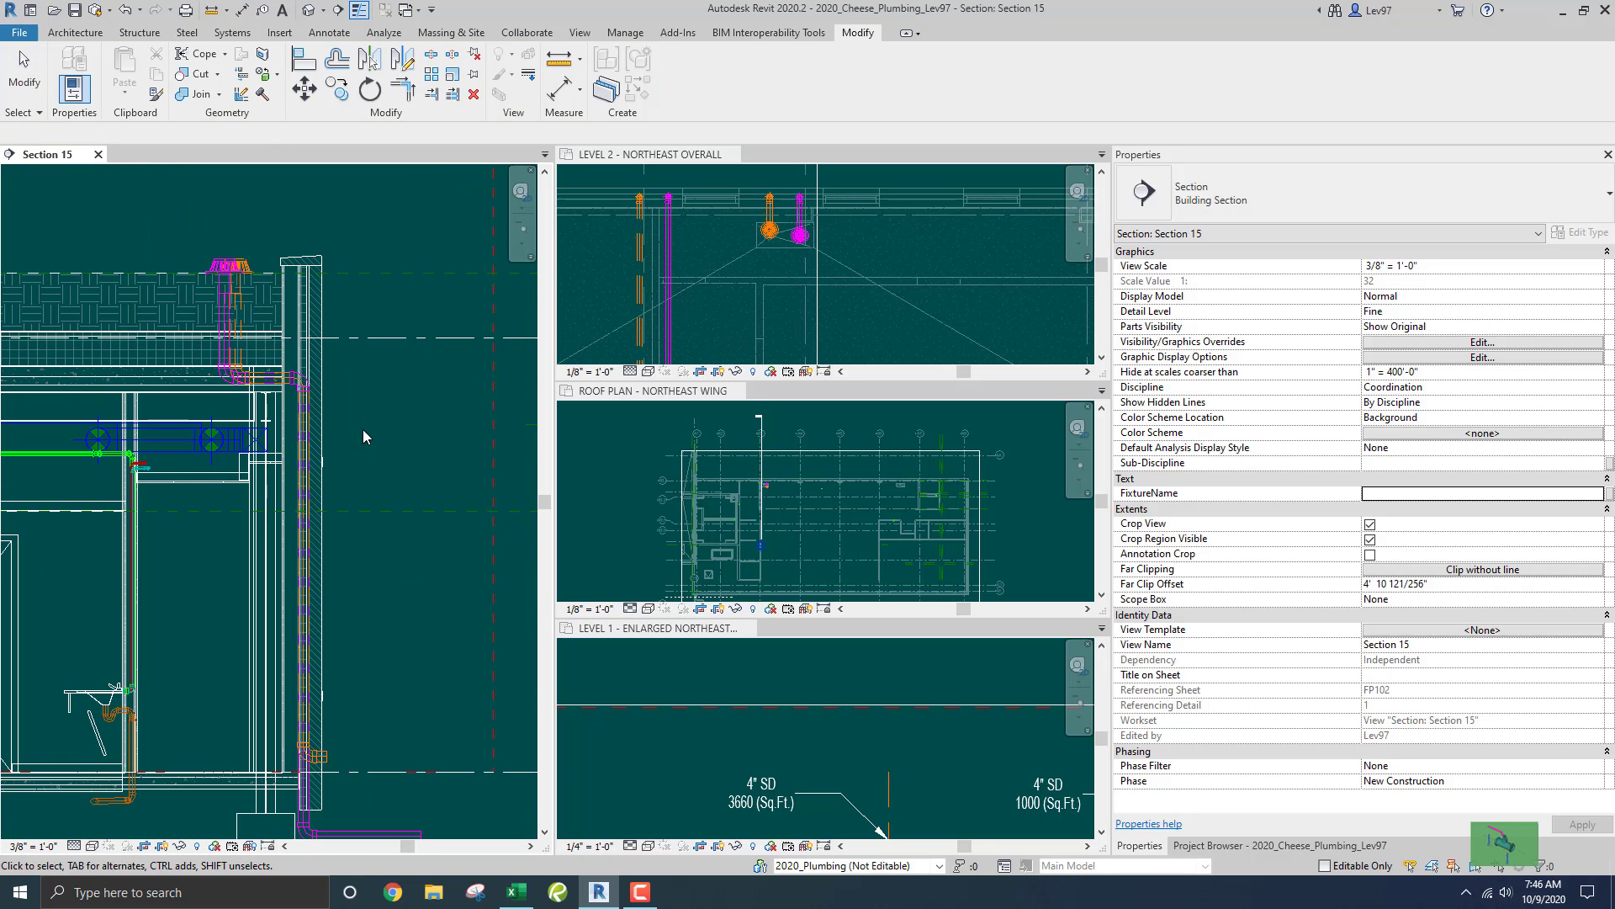
{"action": "scroll", "coordinate": [362, 429], "scroll_direction": "down", "scroll_amount": 2}
{"action": "left_click", "coordinate": [850, 326]}
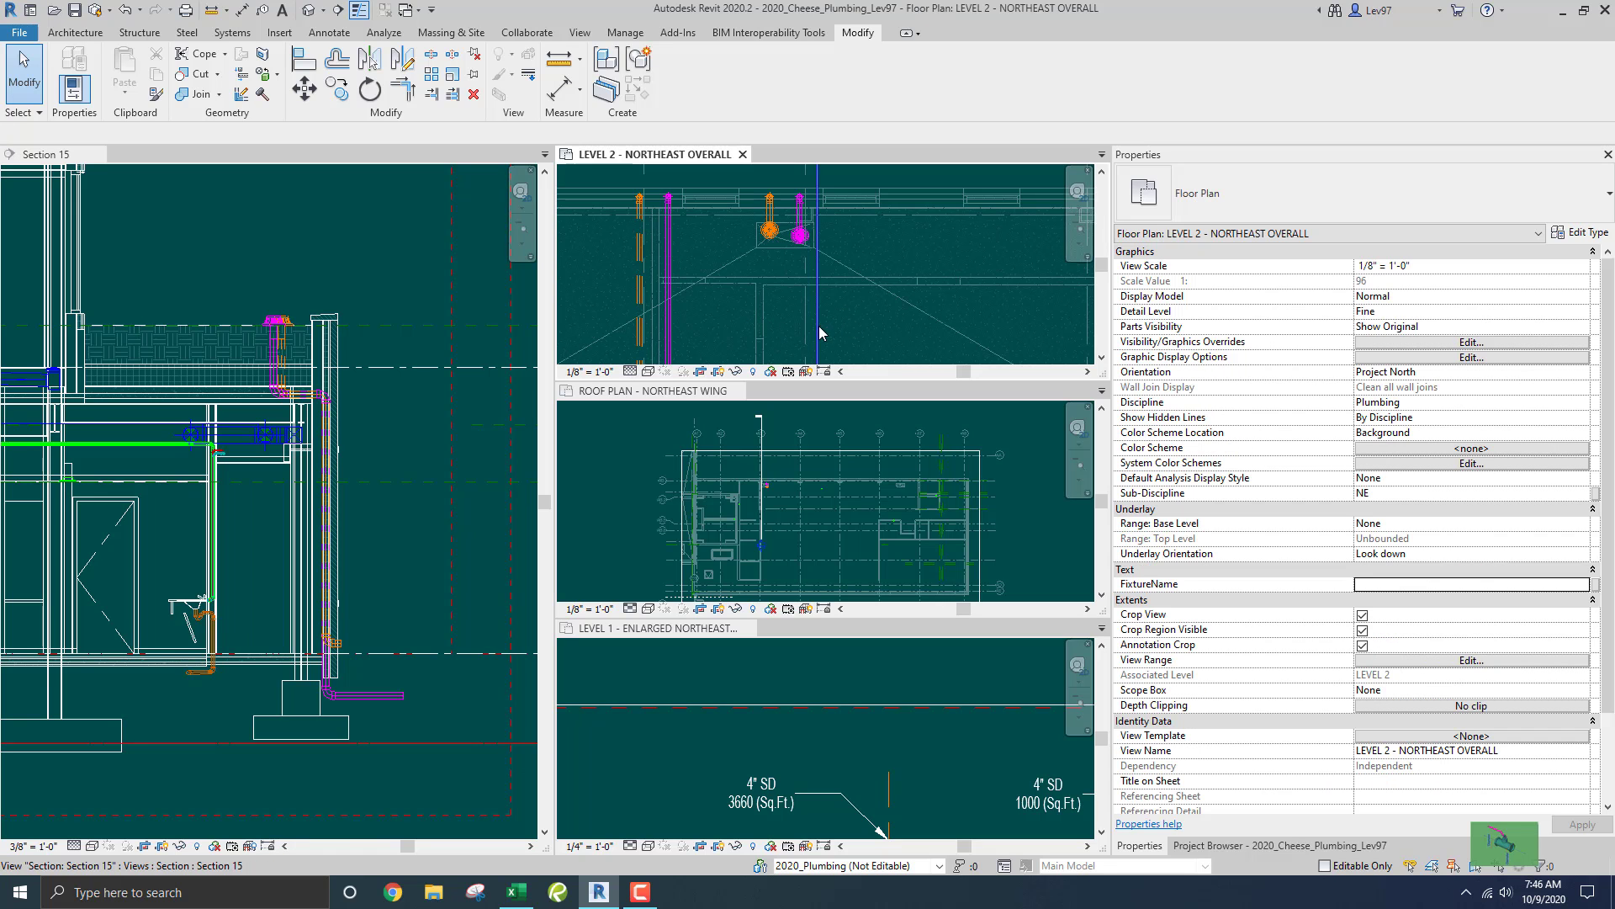
{"action": "left_click", "coordinate": [818, 326]}
{"action": "scroll", "coordinate": [829, 326], "scroll_direction": "down", "scroll_amount": 2}
{"action": "middle_click_drag", "start_coordinate": [820, 310], "coordinate": [777, 286]}
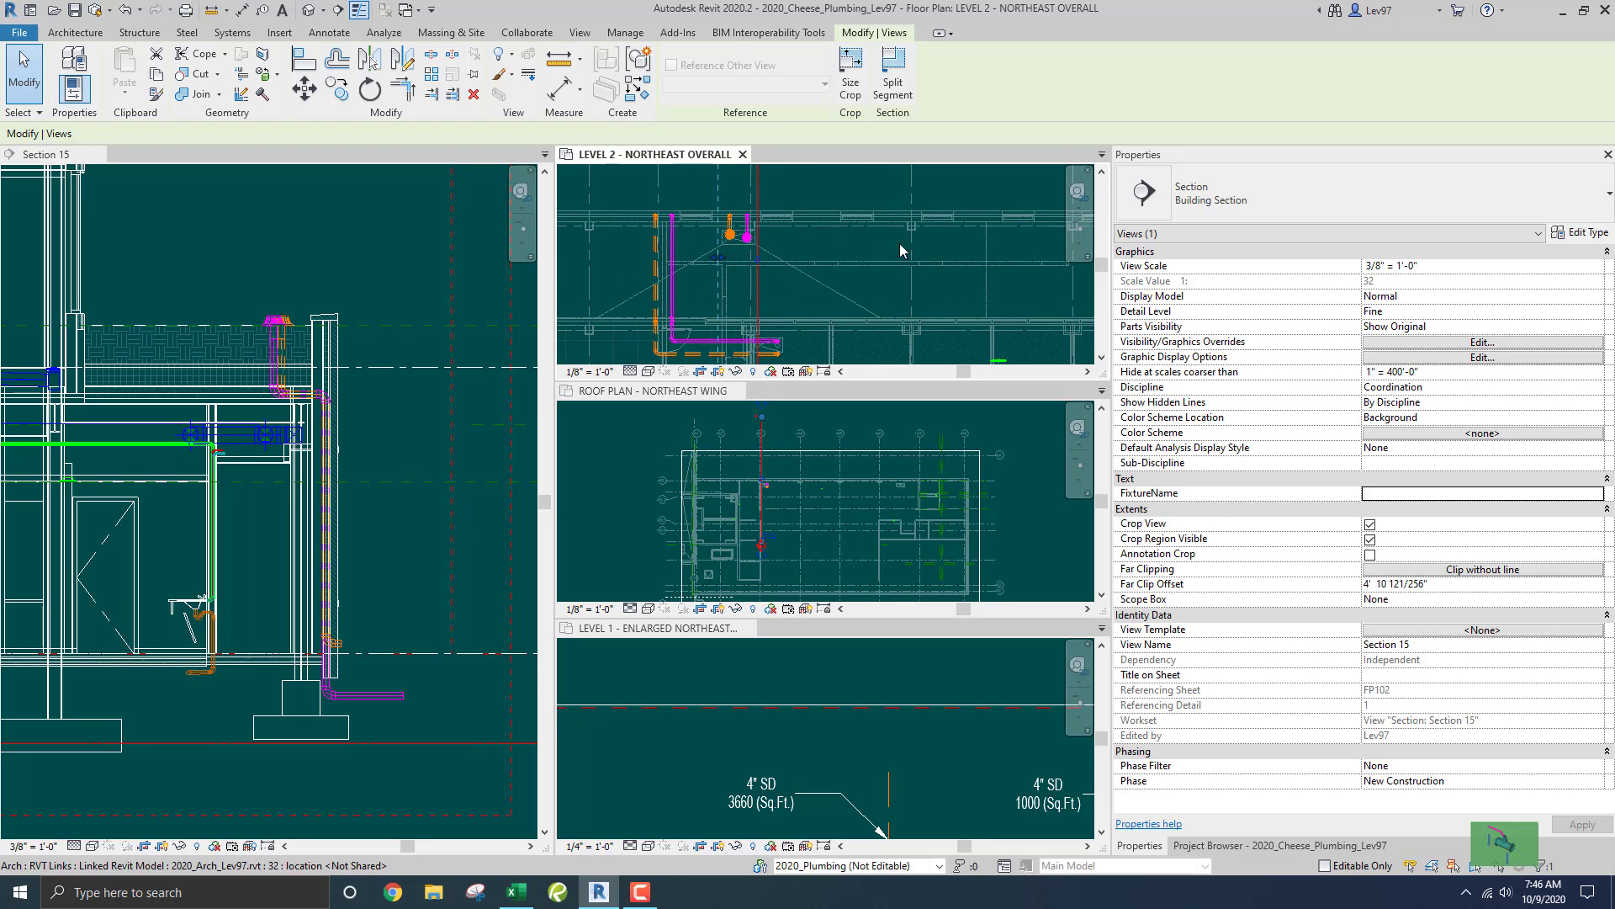
Open the 3D - SECTION view, combine the tiled views into tabbed windows, and make 3D - SECTION the active view.
{"action": "left_click", "coordinate": [1254, 845]}
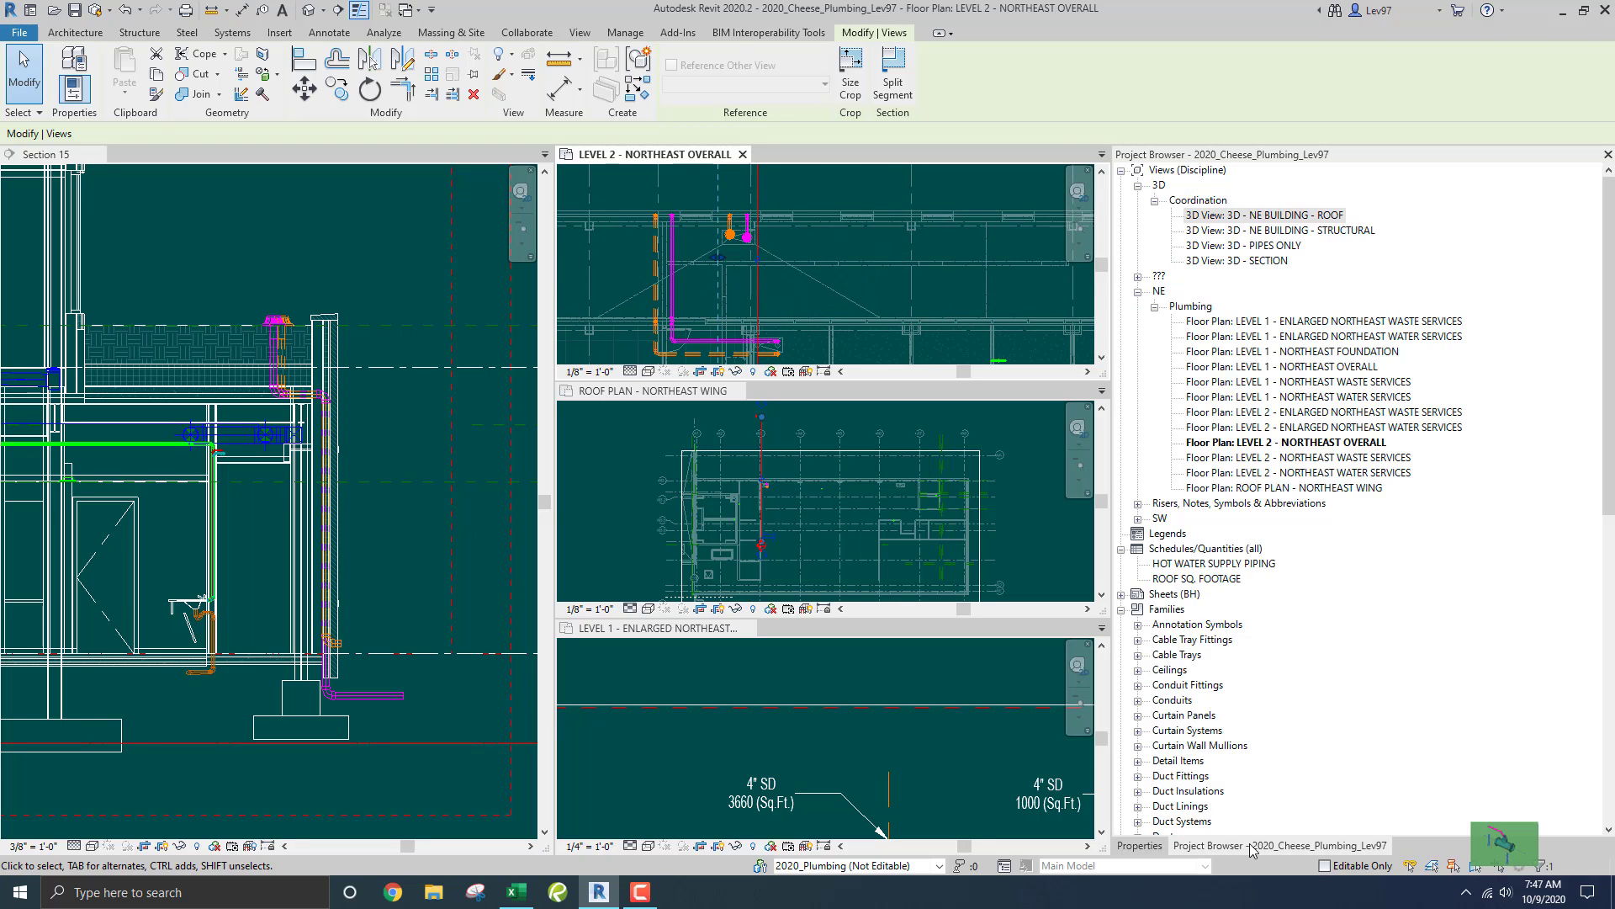
{"action": "double_click", "coordinate": [1269, 261]}
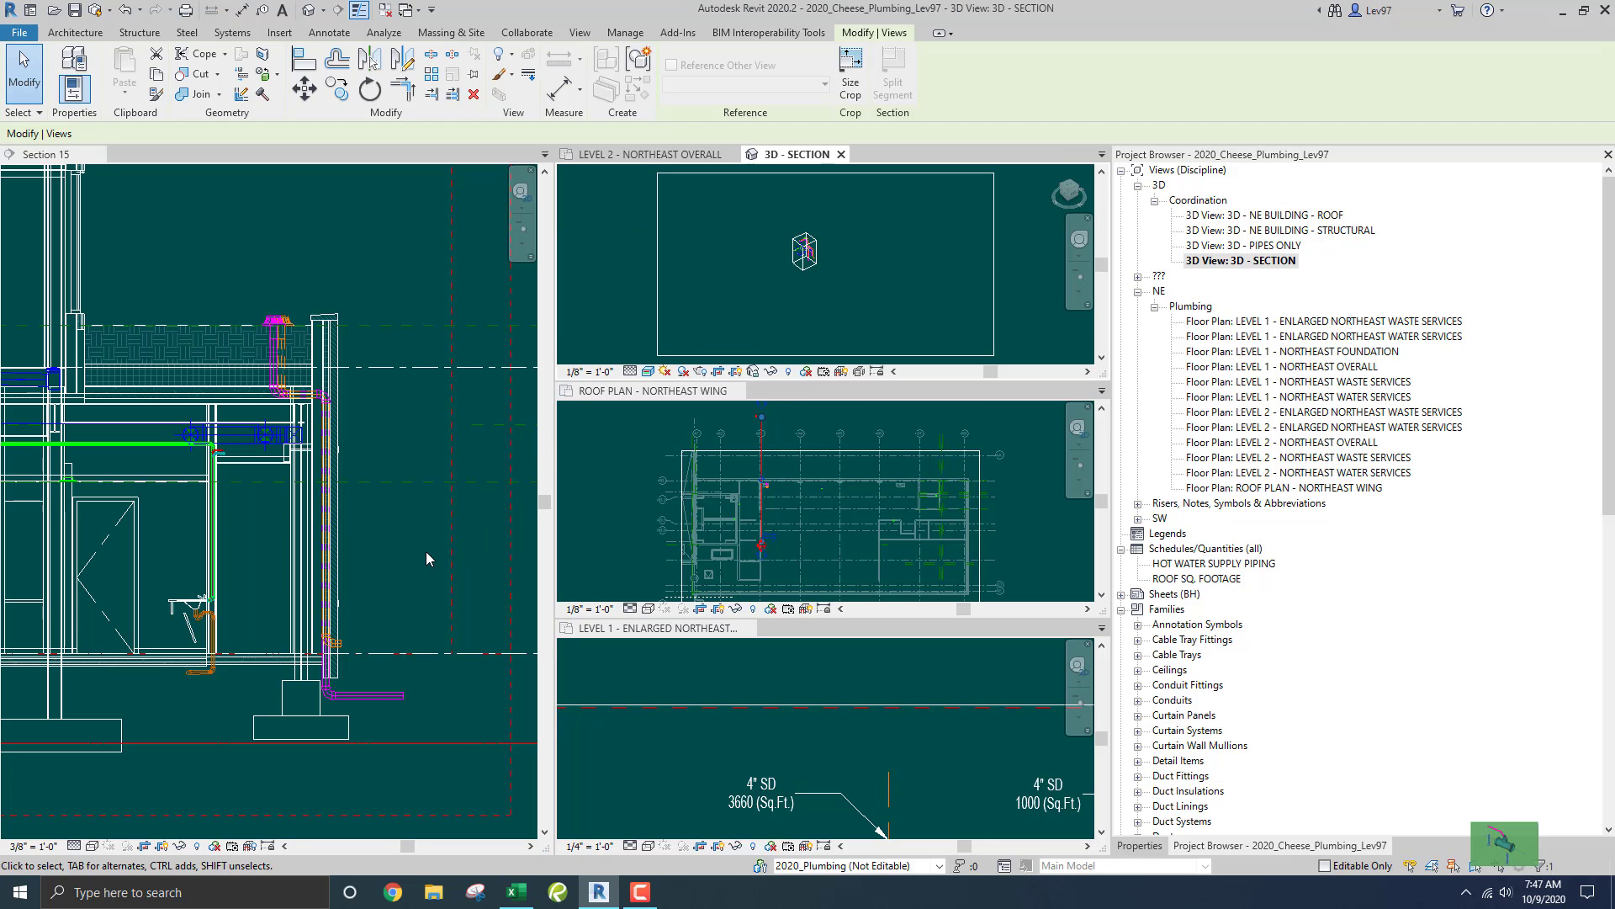
{"action": "left_click", "coordinate": [639, 545]}
{"action": "left_click", "coordinate": [760, 433]}
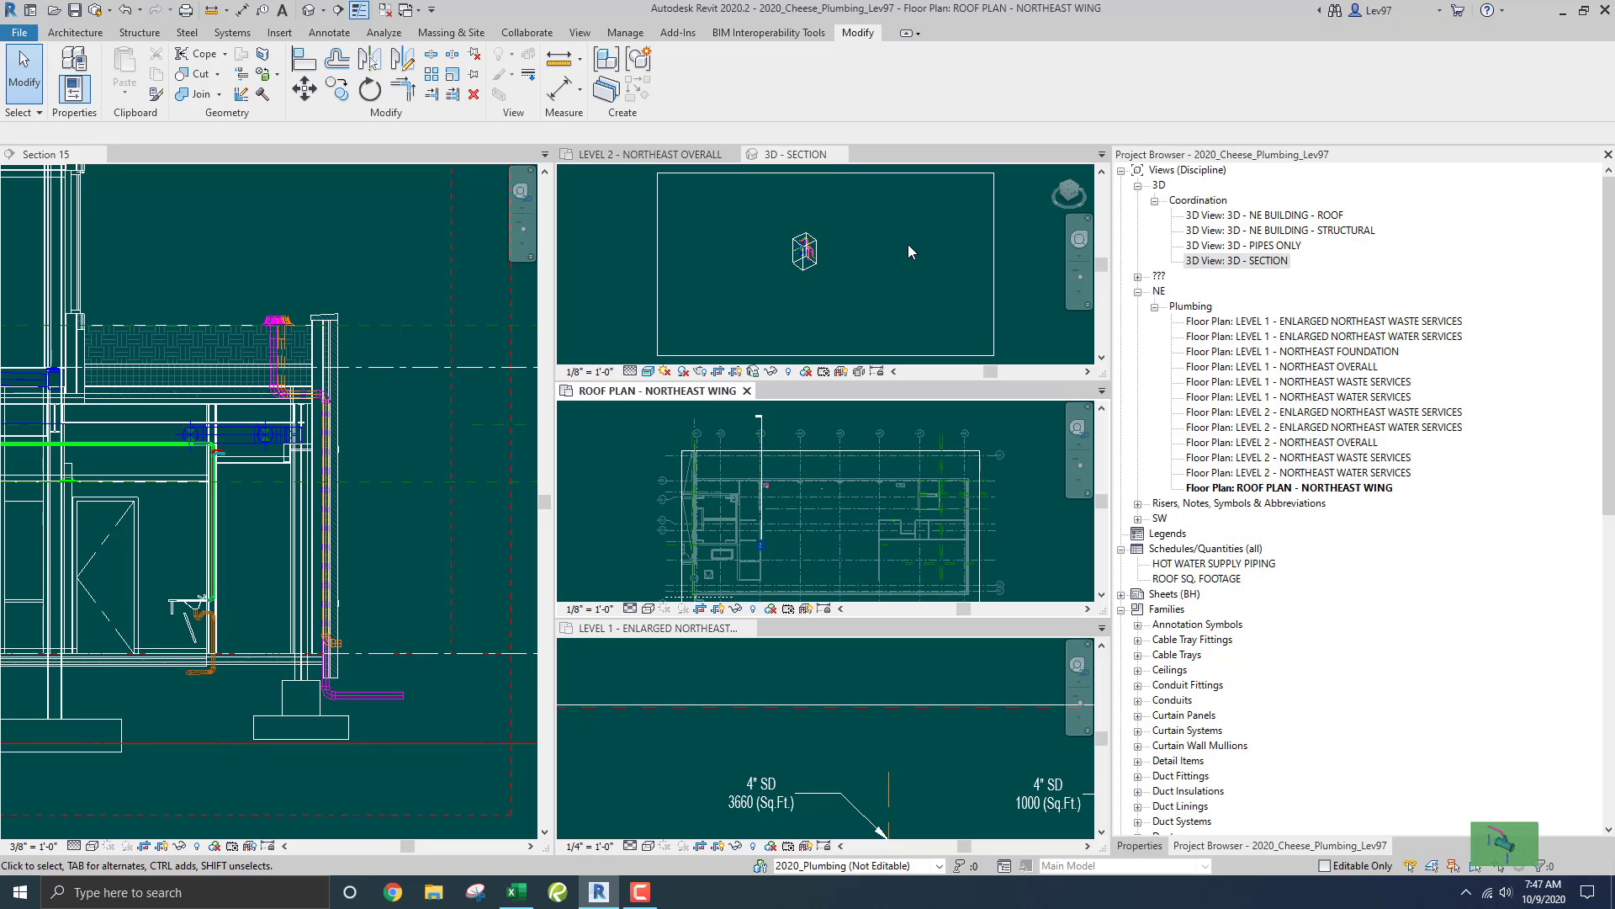
{"action": "left_click", "coordinate": [581, 36]}
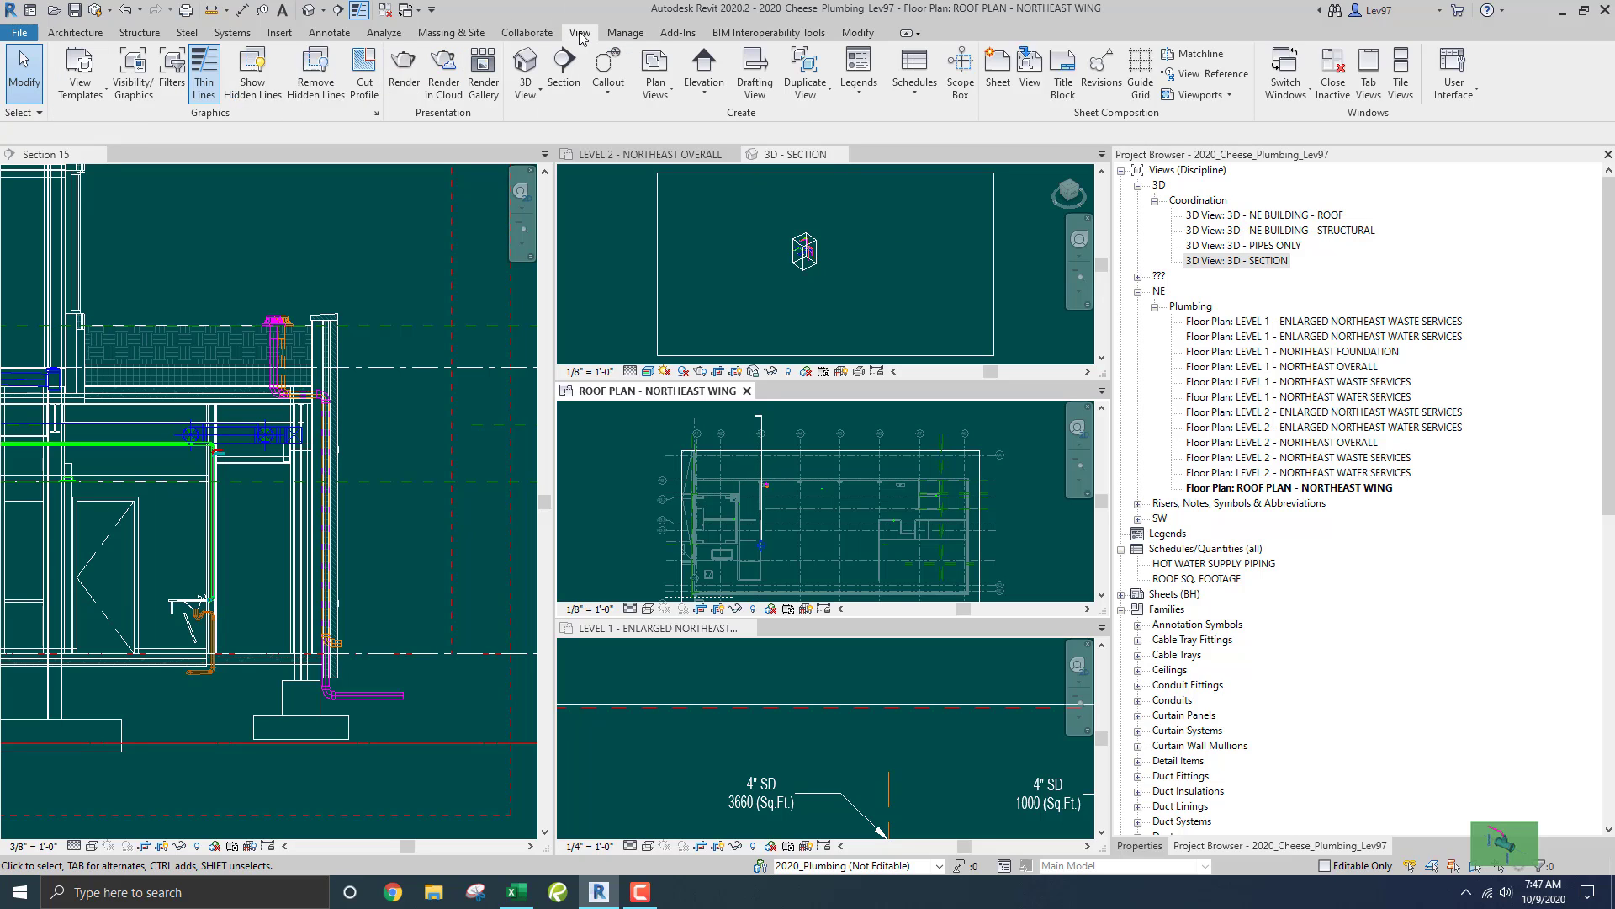
{"action": "left_click", "coordinate": [1370, 80]}
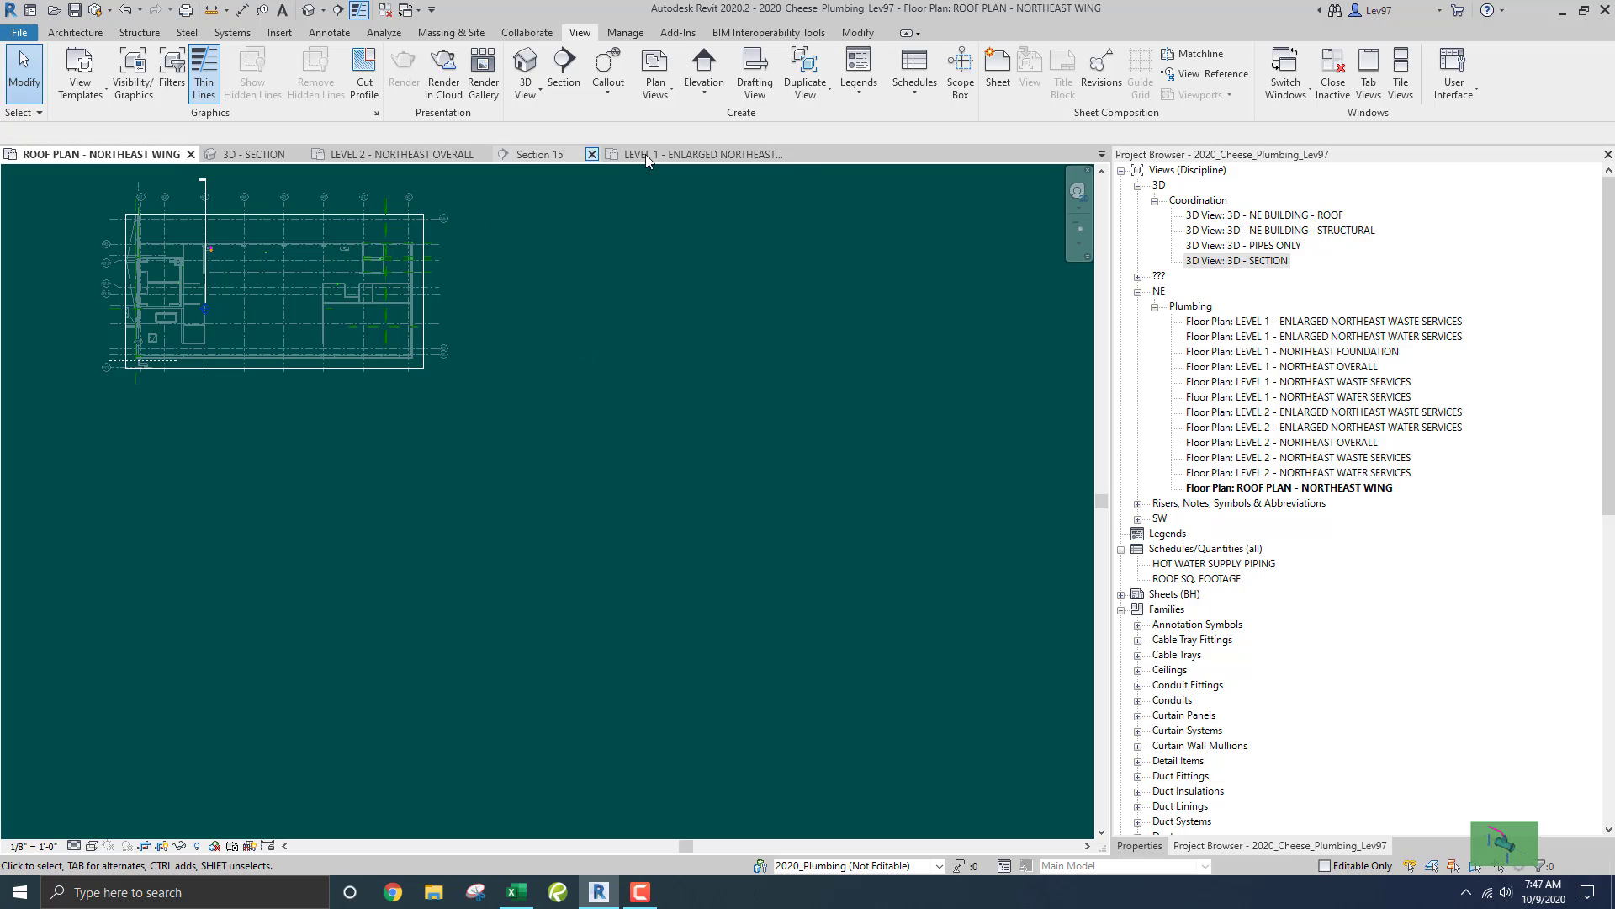
{"action": "left_click", "coordinate": [255, 154]}
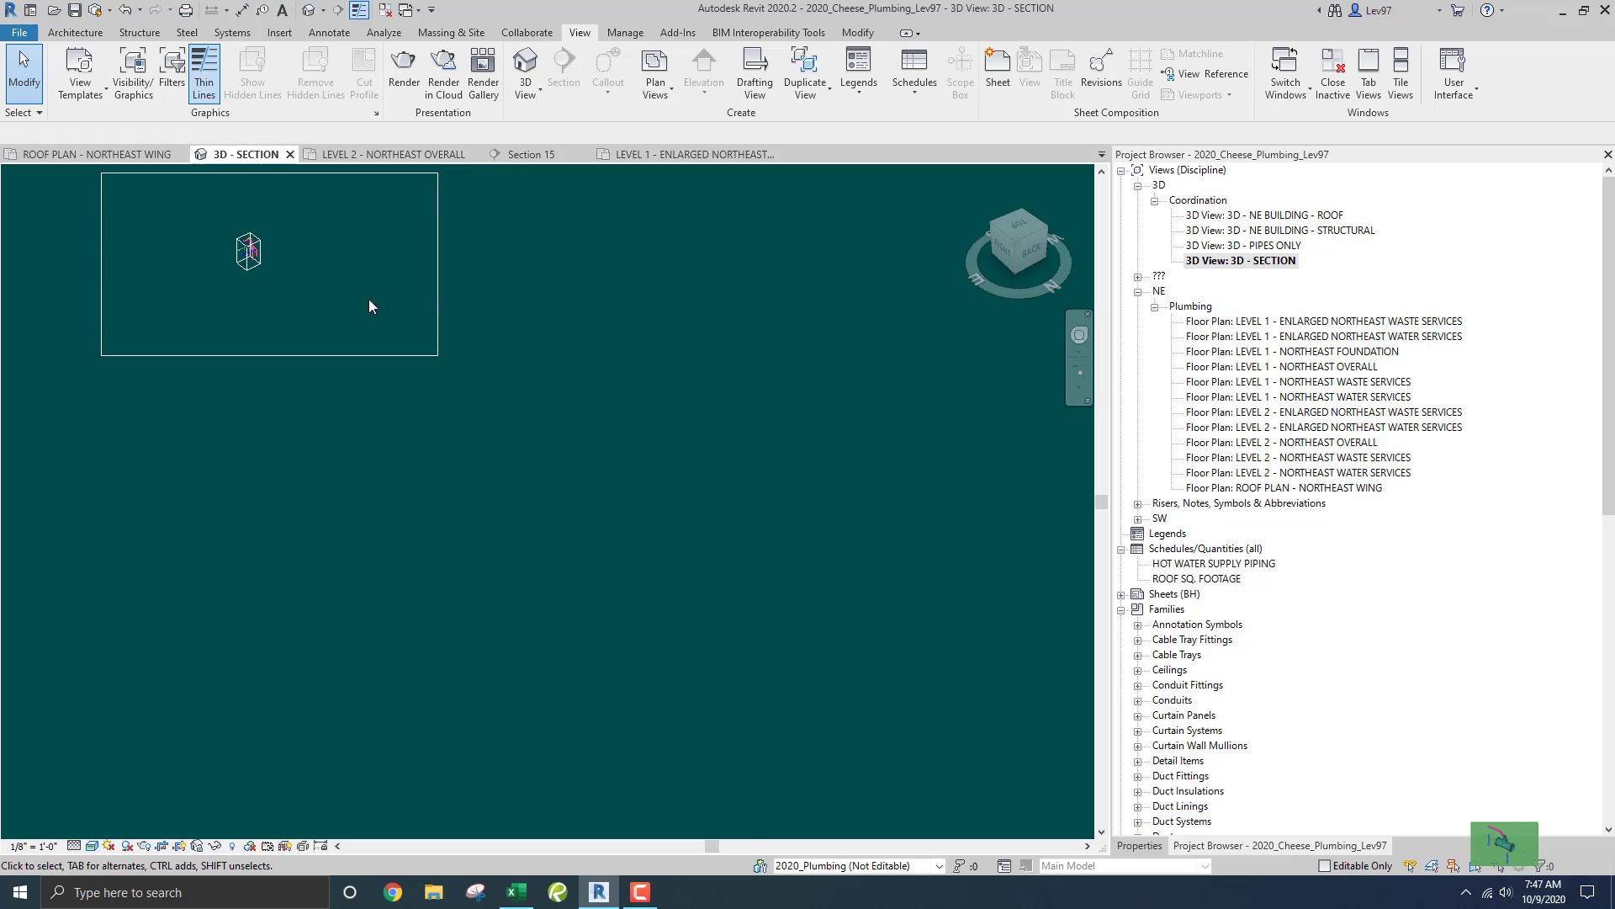
Orient the 3D - SECTION view to Section 15, then view the planter's storm and overflow piping at an isometric angle.
{"action": "right_click", "coordinate": [1014, 267]}
{"action": "mouse_move", "coordinate": [1085, 473]}
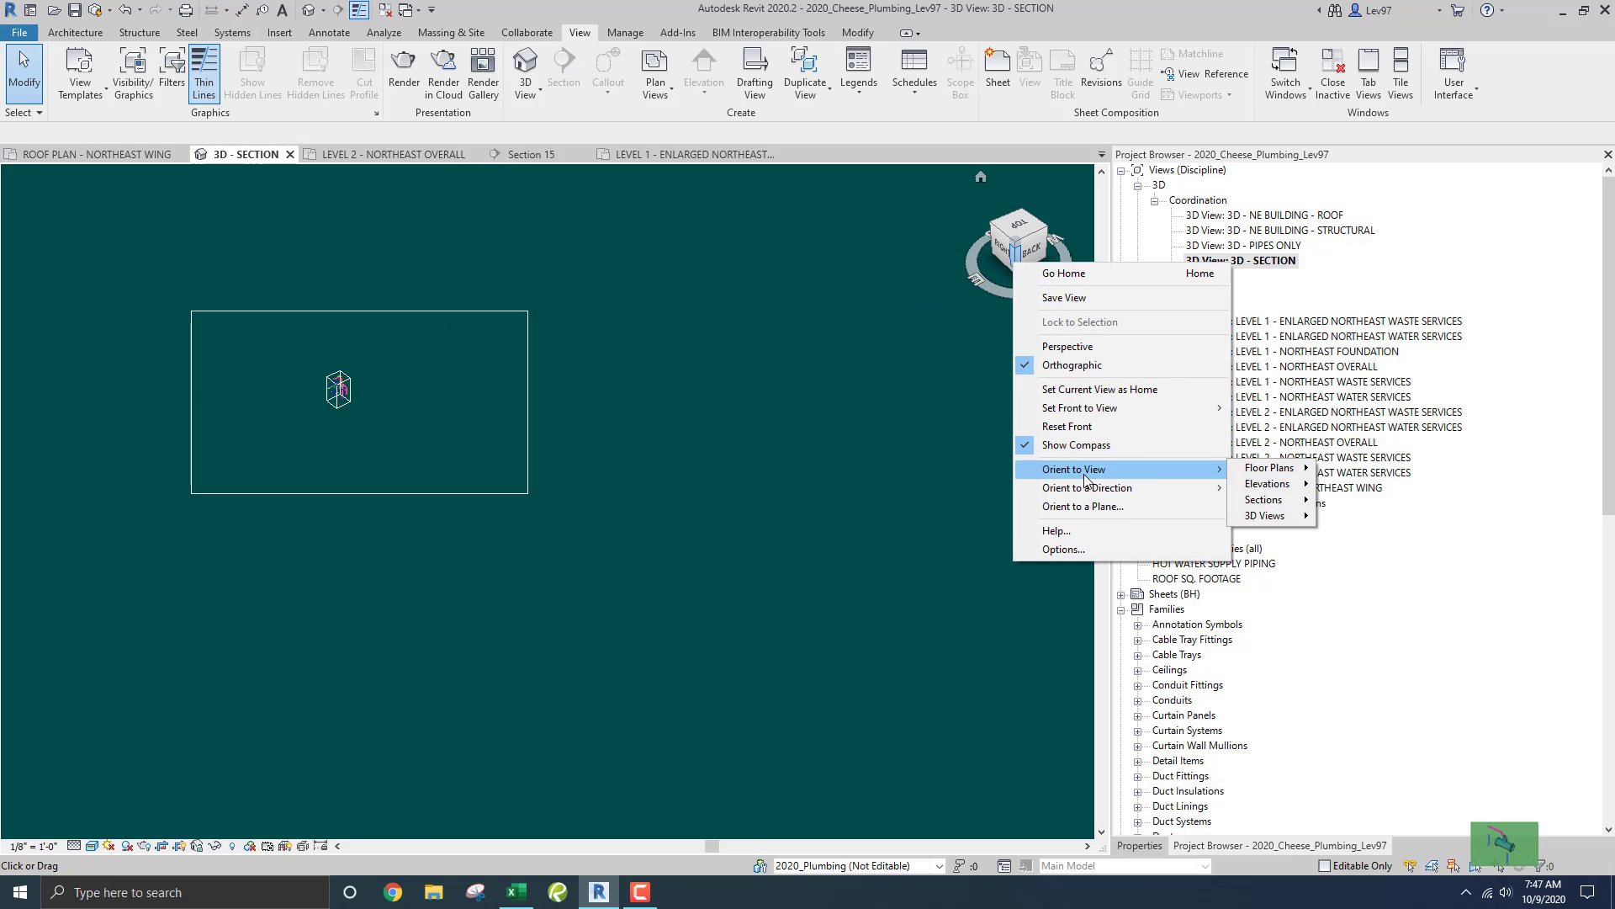
{"action": "mouse_move", "coordinate": [1263, 499]}
{"action": "left_click", "coordinate": [1371, 521]}
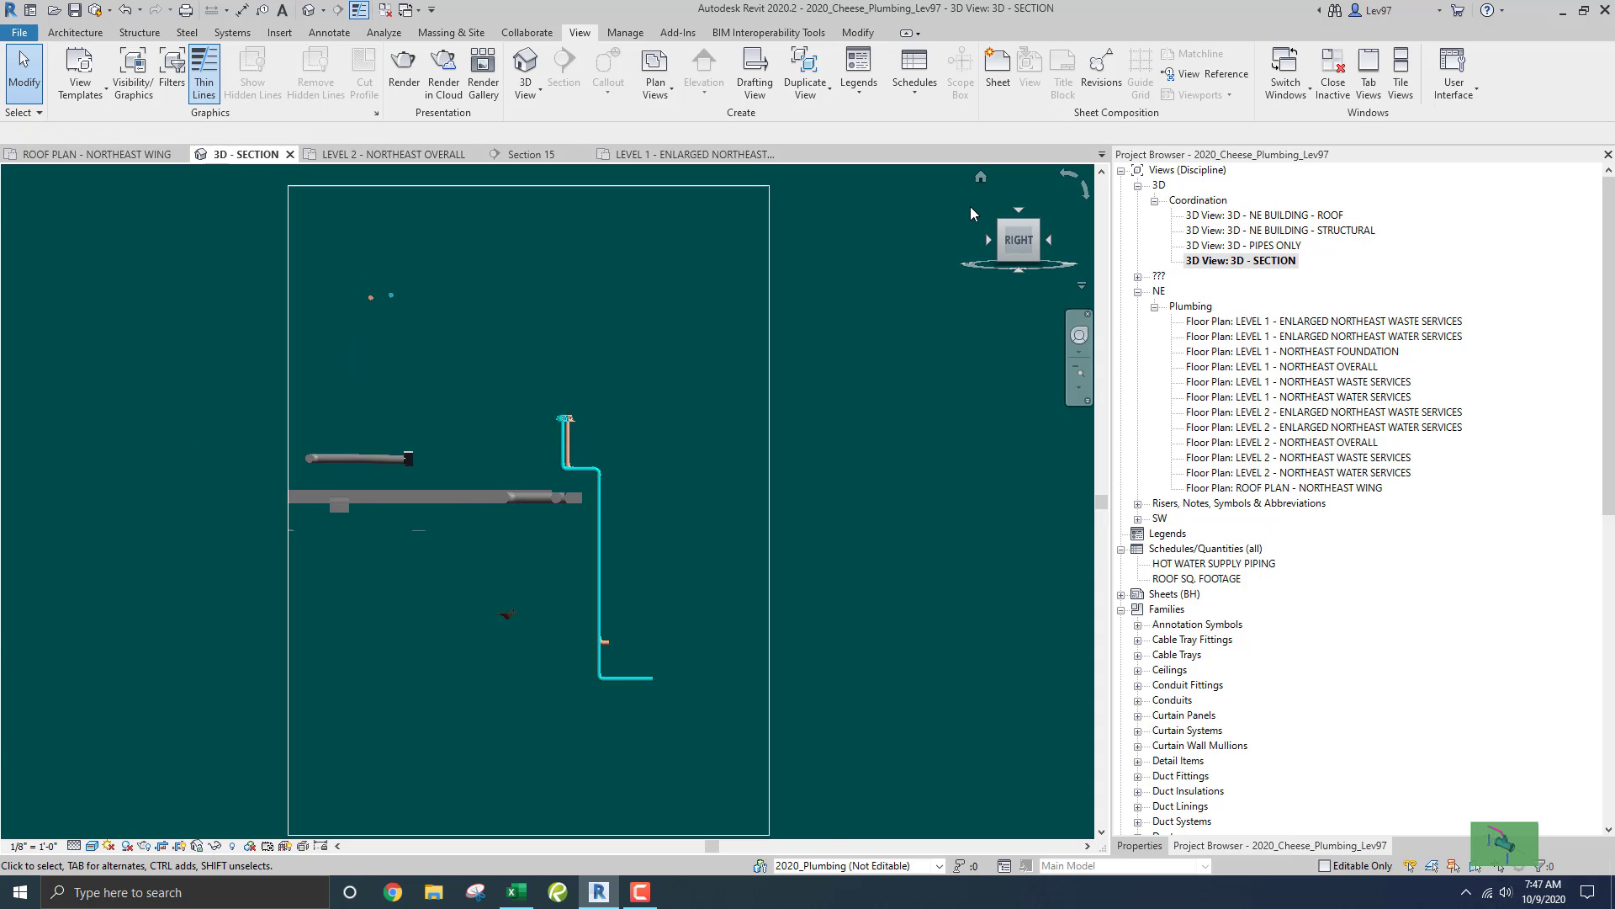
{"action": "left_click", "coordinate": [981, 179]}
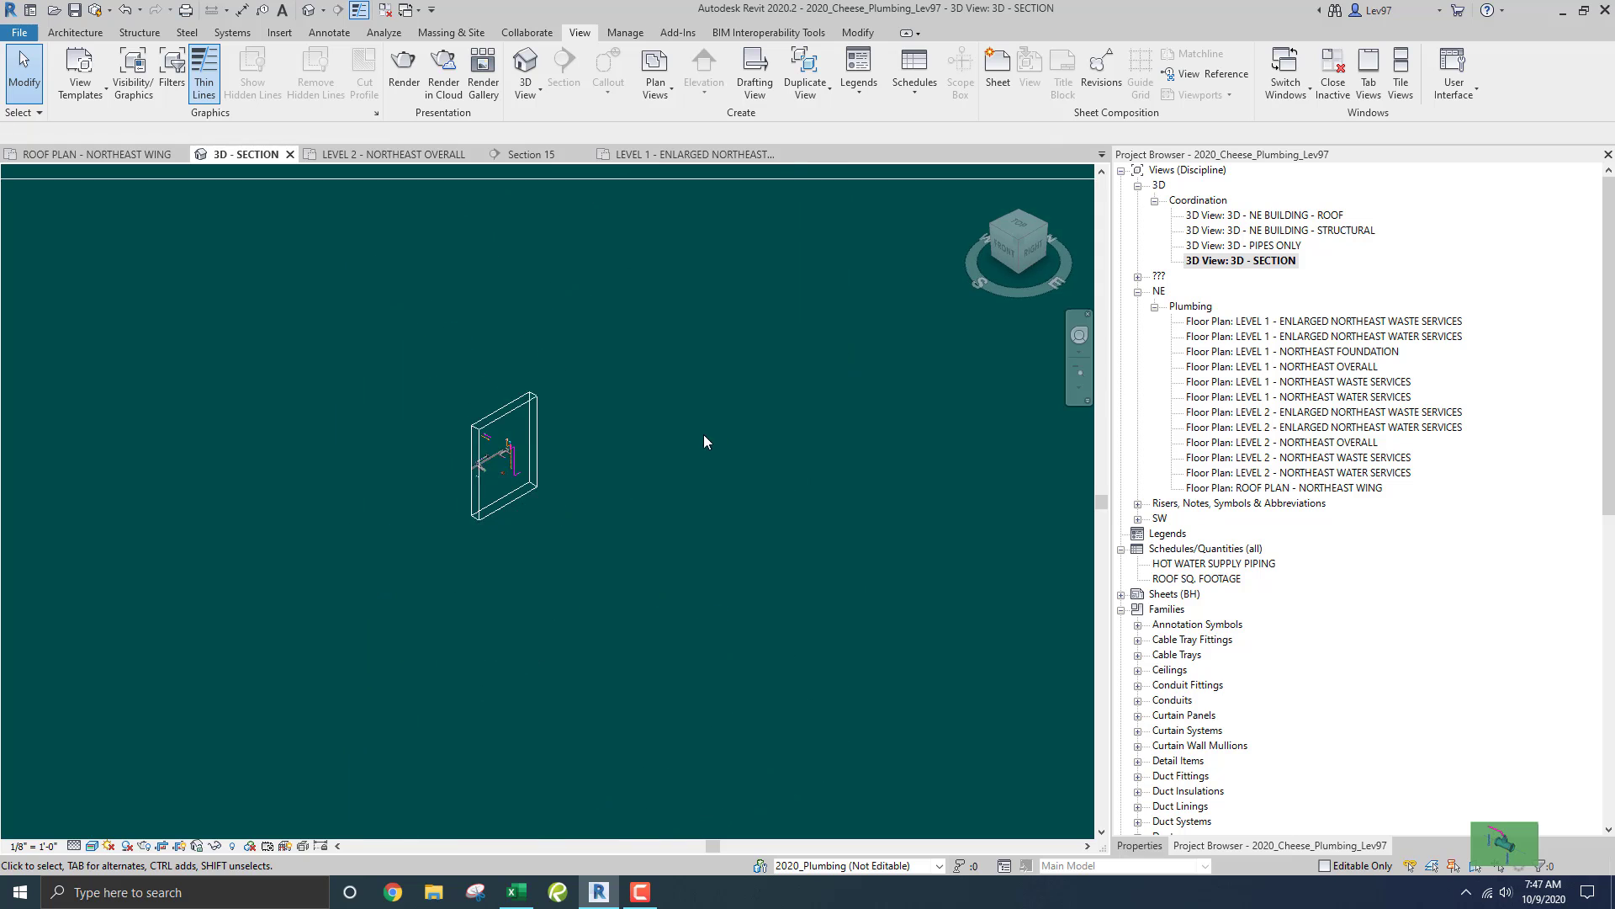
{"action": "scroll", "coordinate": [520, 481], "scroll_direction": "up", "scroll_amount": 5}
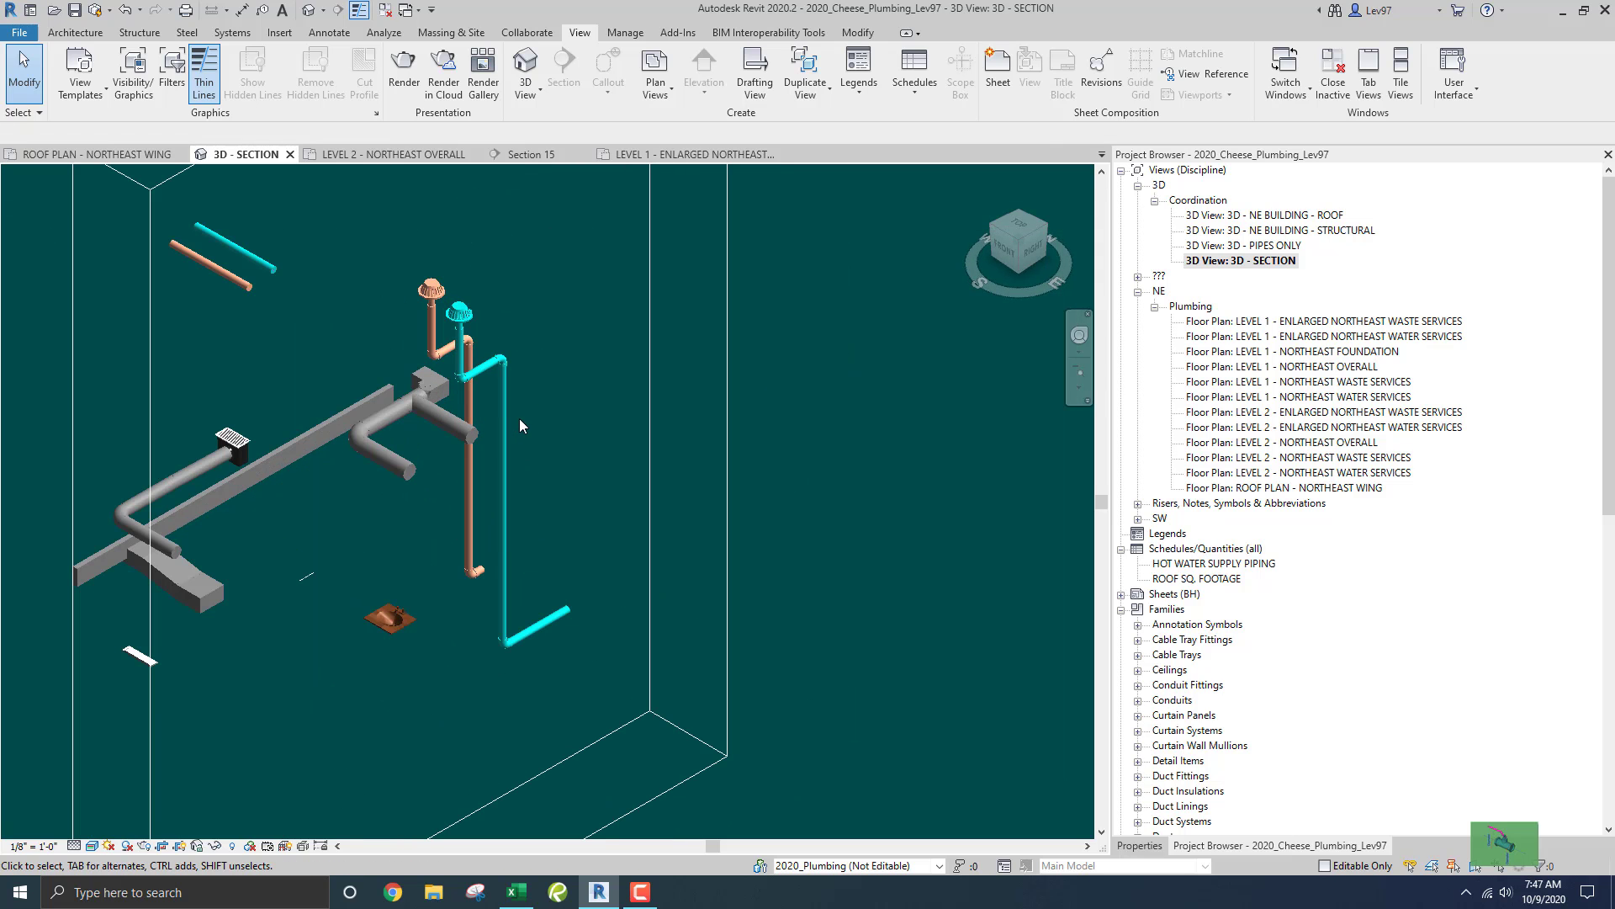
{"action": "middle_click_drag", "start_coordinate": [551, 445], "coordinate": [459, 461], "text": "shift"}
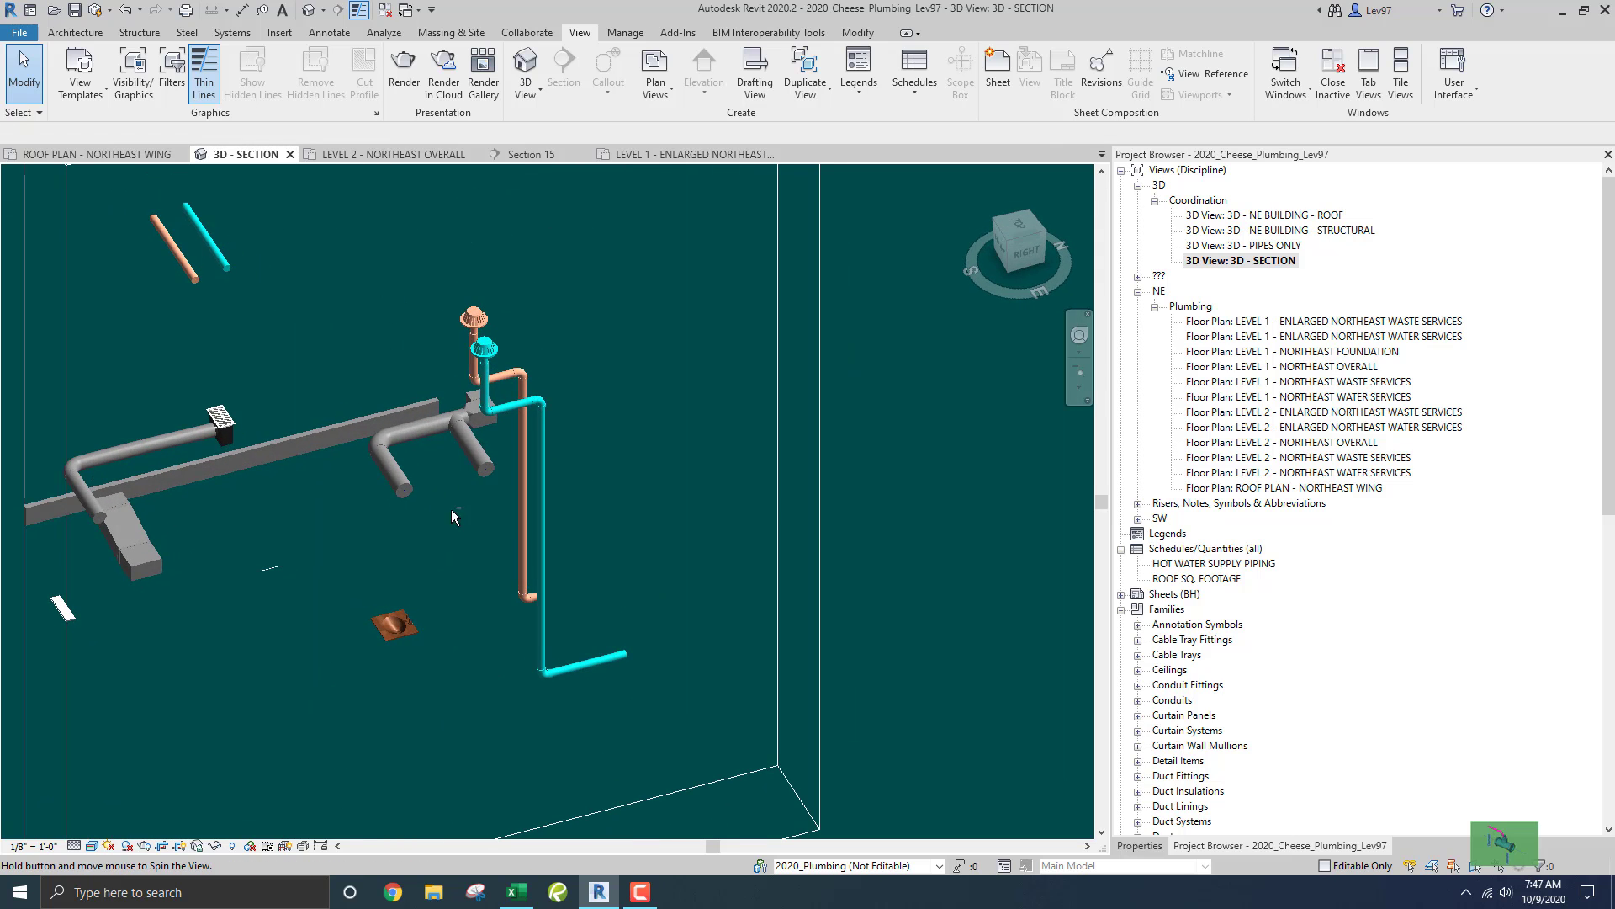
{"action": "middle_click_drag", "start_coordinate": [451, 567], "coordinate": [354, 479]}
{"action": "scroll", "coordinate": [400, 505], "scroll_direction": "up", "scroll_amount": 2}
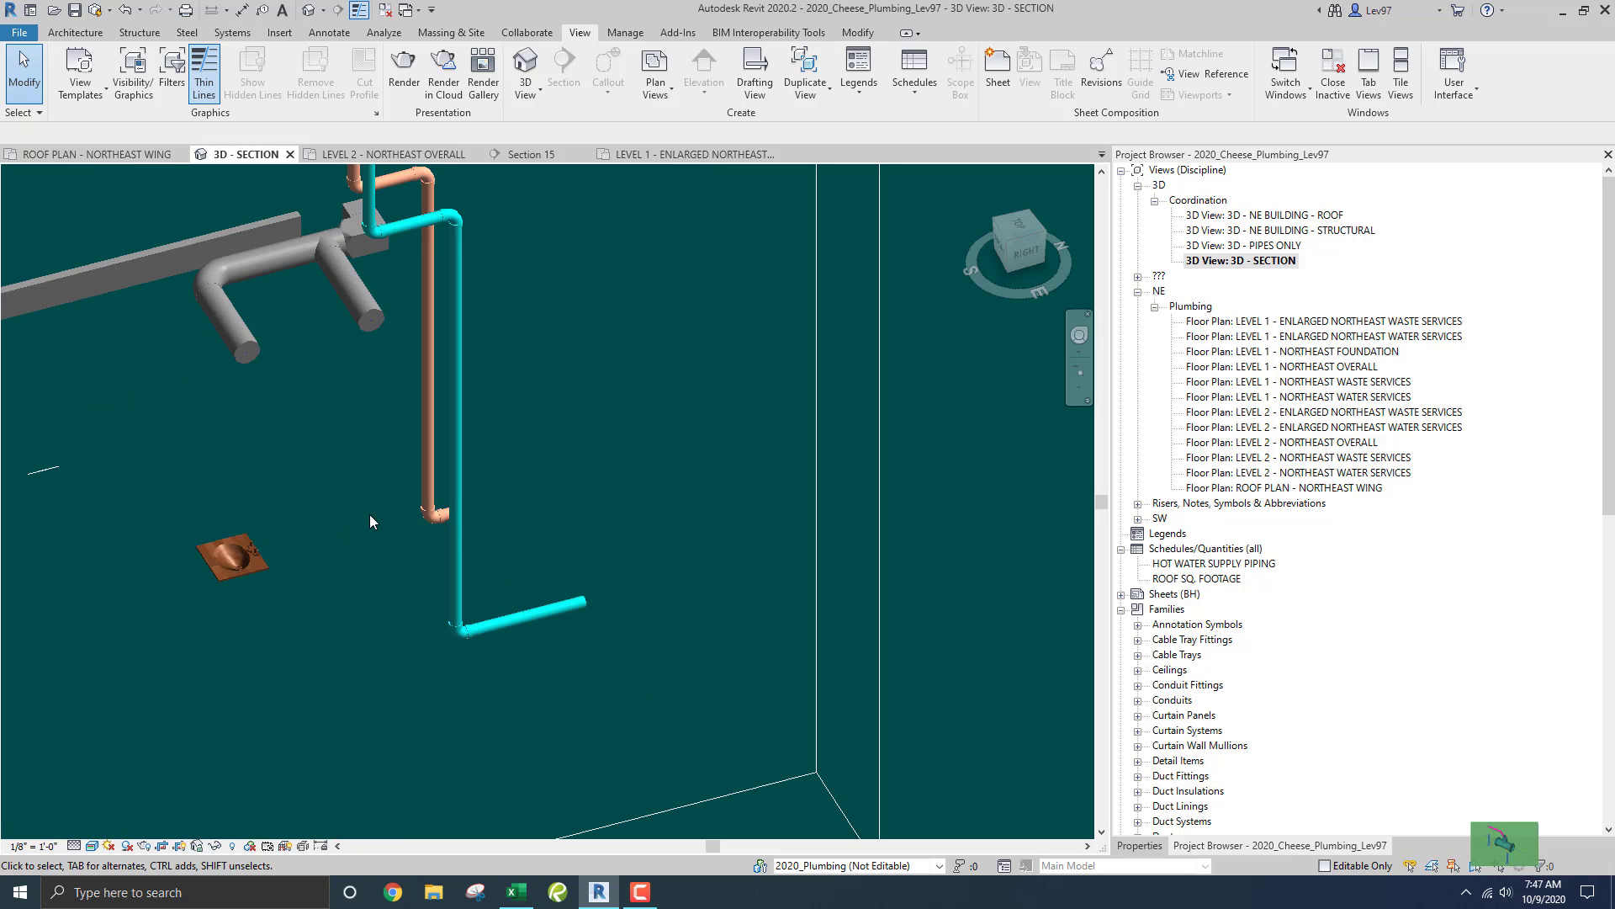
Show the linked architectural and structural models in the 3D - SECTION view and inspect the planter drains against the building.
{"action": "key", "text": "v"}
{"action": "key", "text": "g"}
{"action": "left_click", "coordinate": [588, 225]}
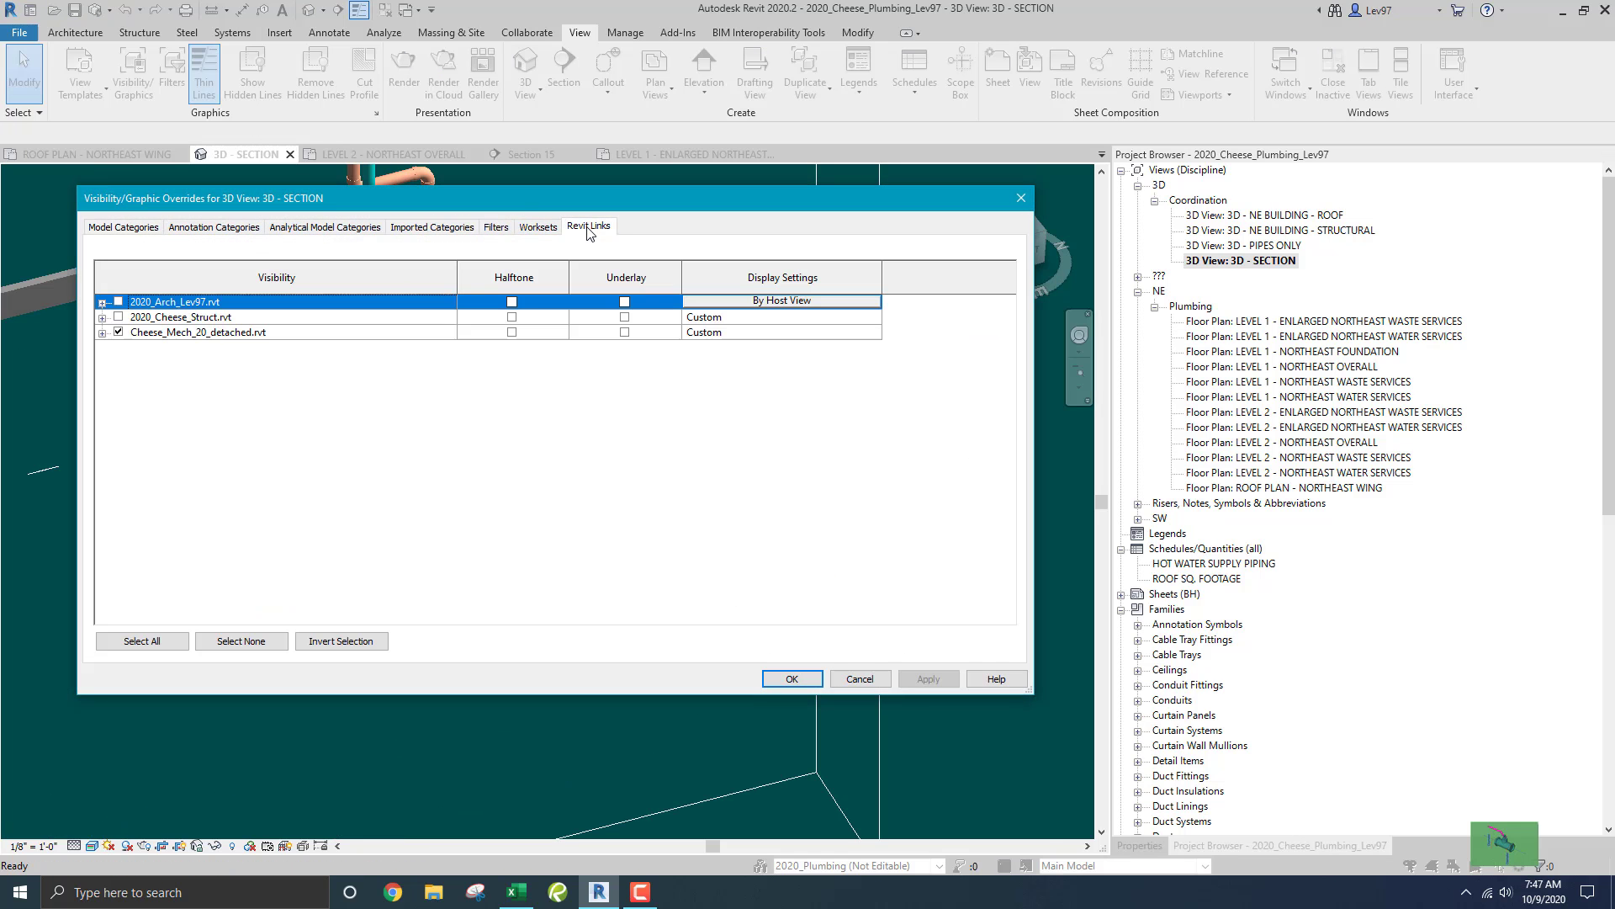
{"action": "left_click", "coordinate": [118, 317]}
{"action": "left_click", "coordinate": [118, 302]}
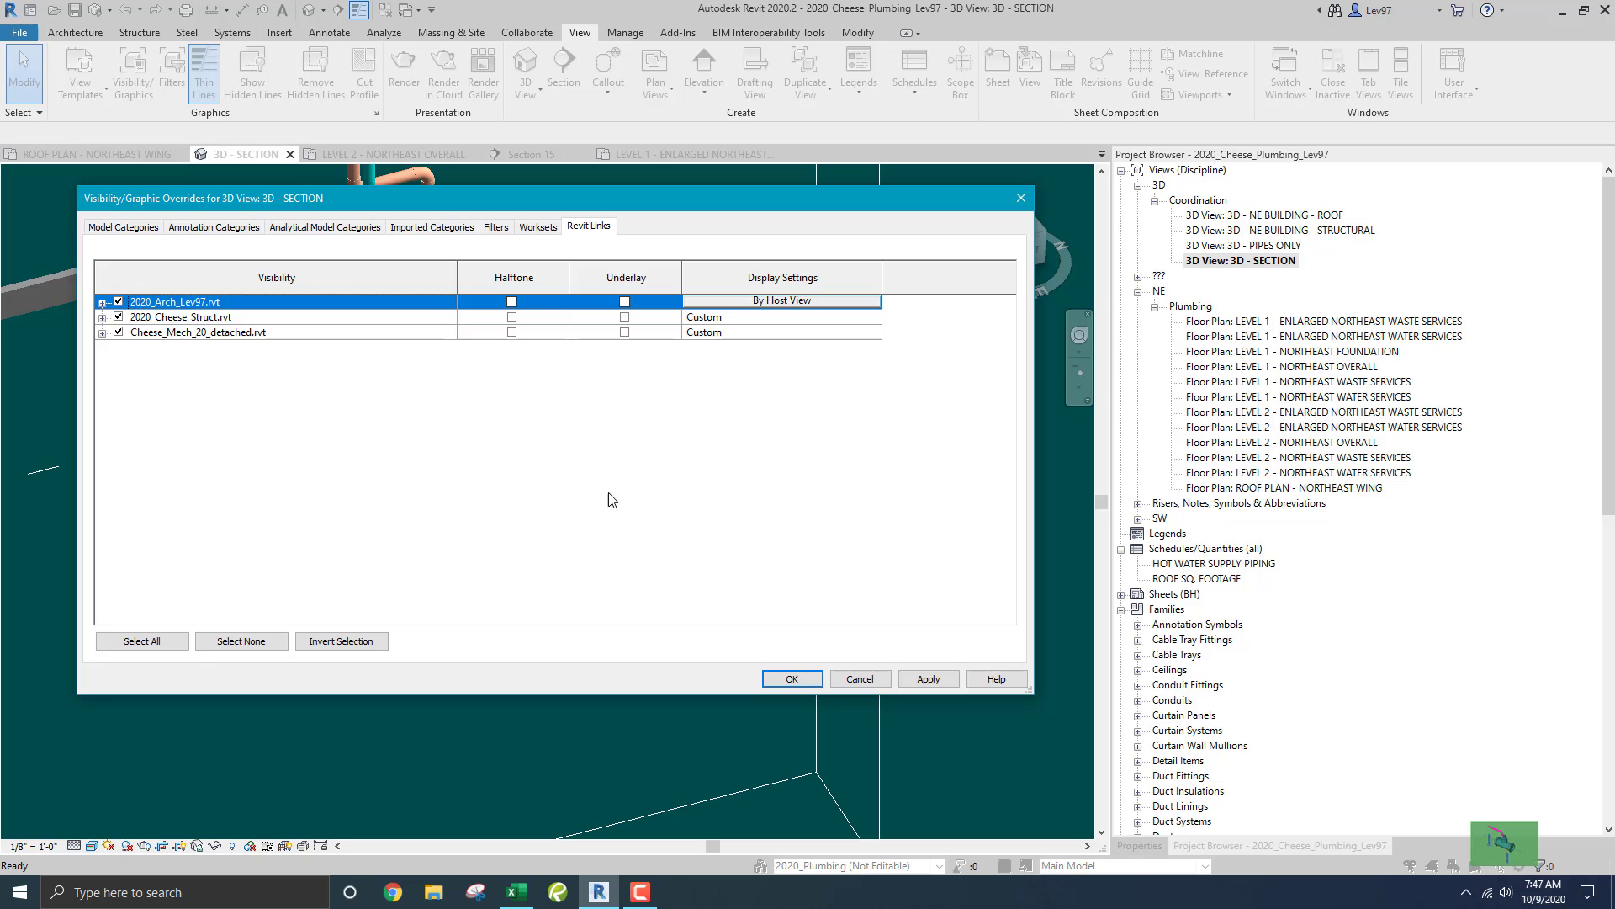
{"action": "left_click", "coordinate": [792, 679]}
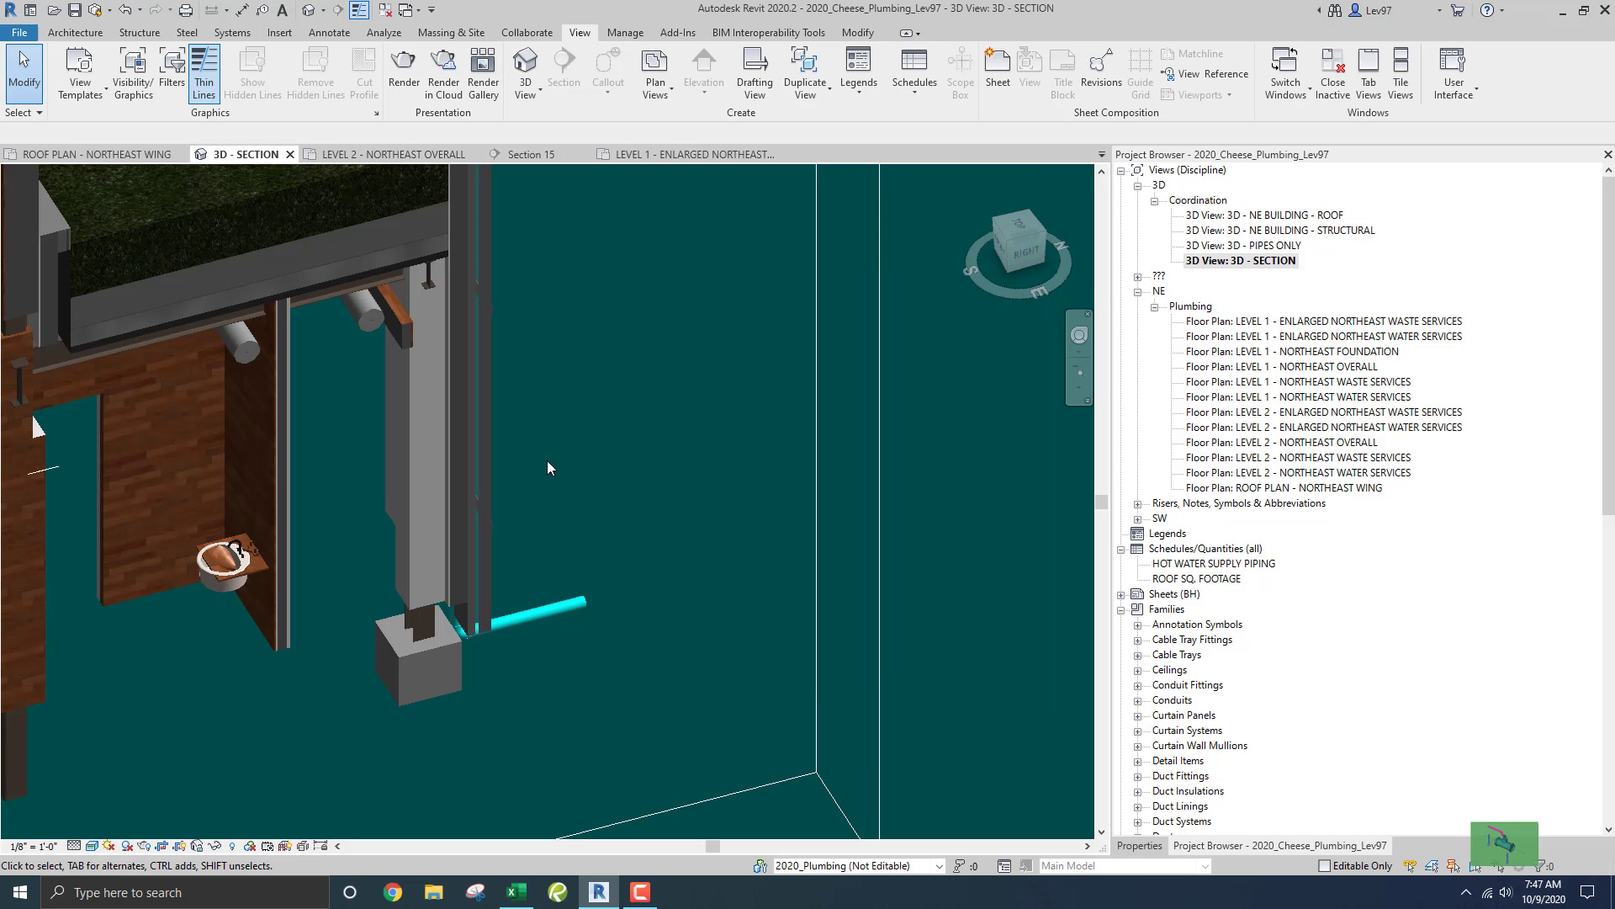
{"action": "middle_click_drag", "start_coordinate": [656, 581], "coordinate": [543, 717]}
{"action": "scroll", "coordinate": [523, 521], "scroll_direction": "up", "scroll_amount": 3}
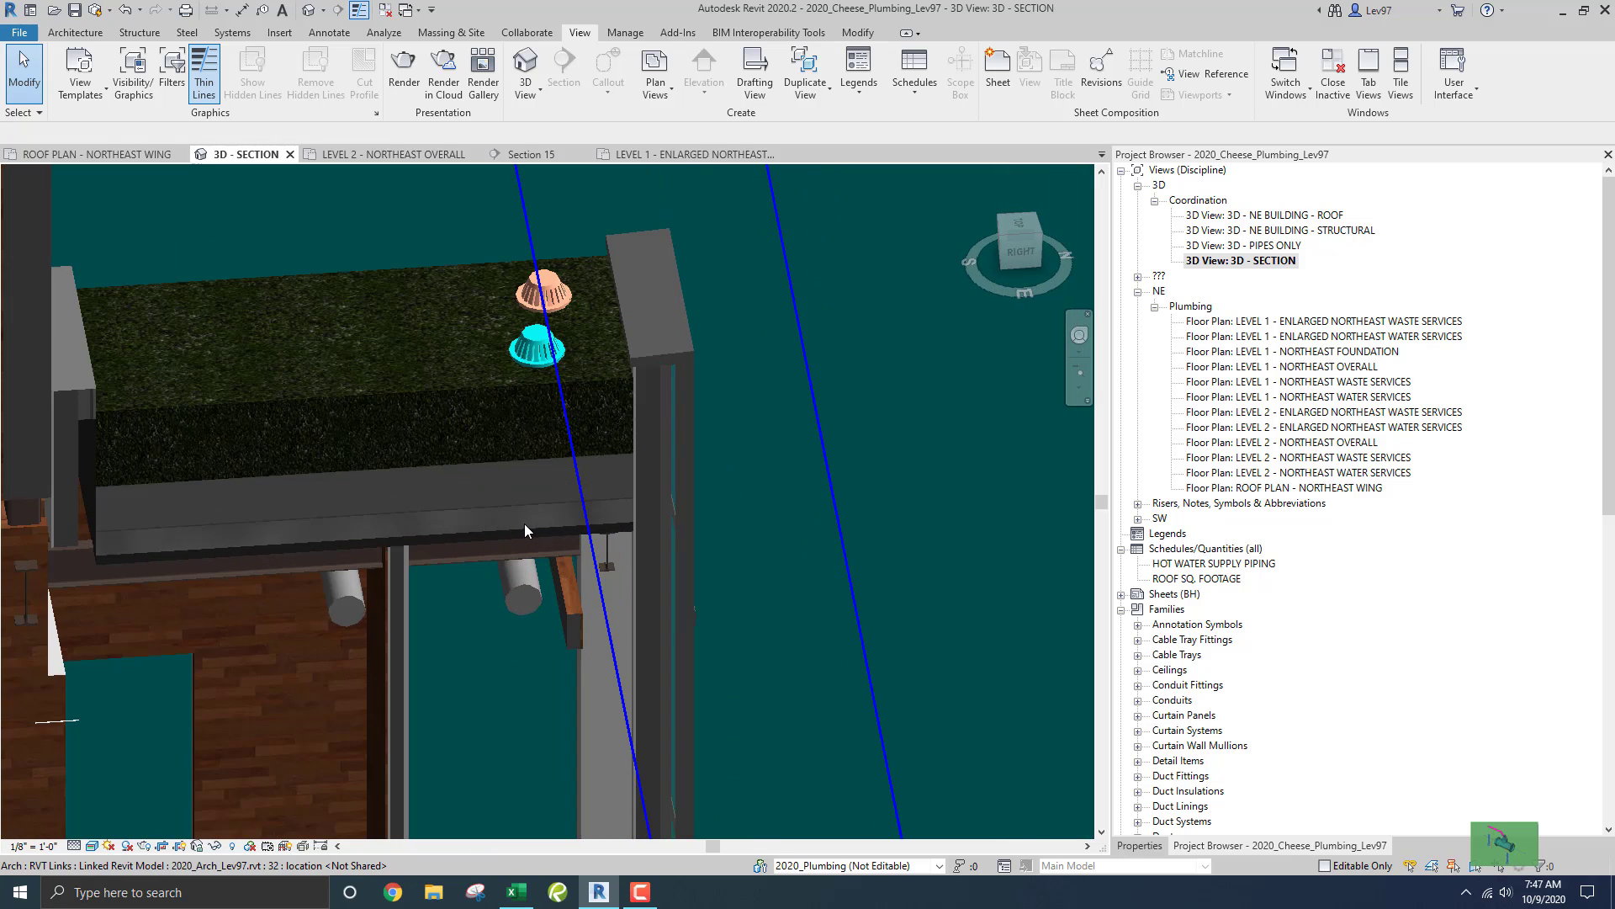
Hide the linked architectural and mechanical models in 3D - SECTION and check the drain piping against the structural column and footing.
{"action": "key", "text": "v"}
{"action": "key", "text": "v"}
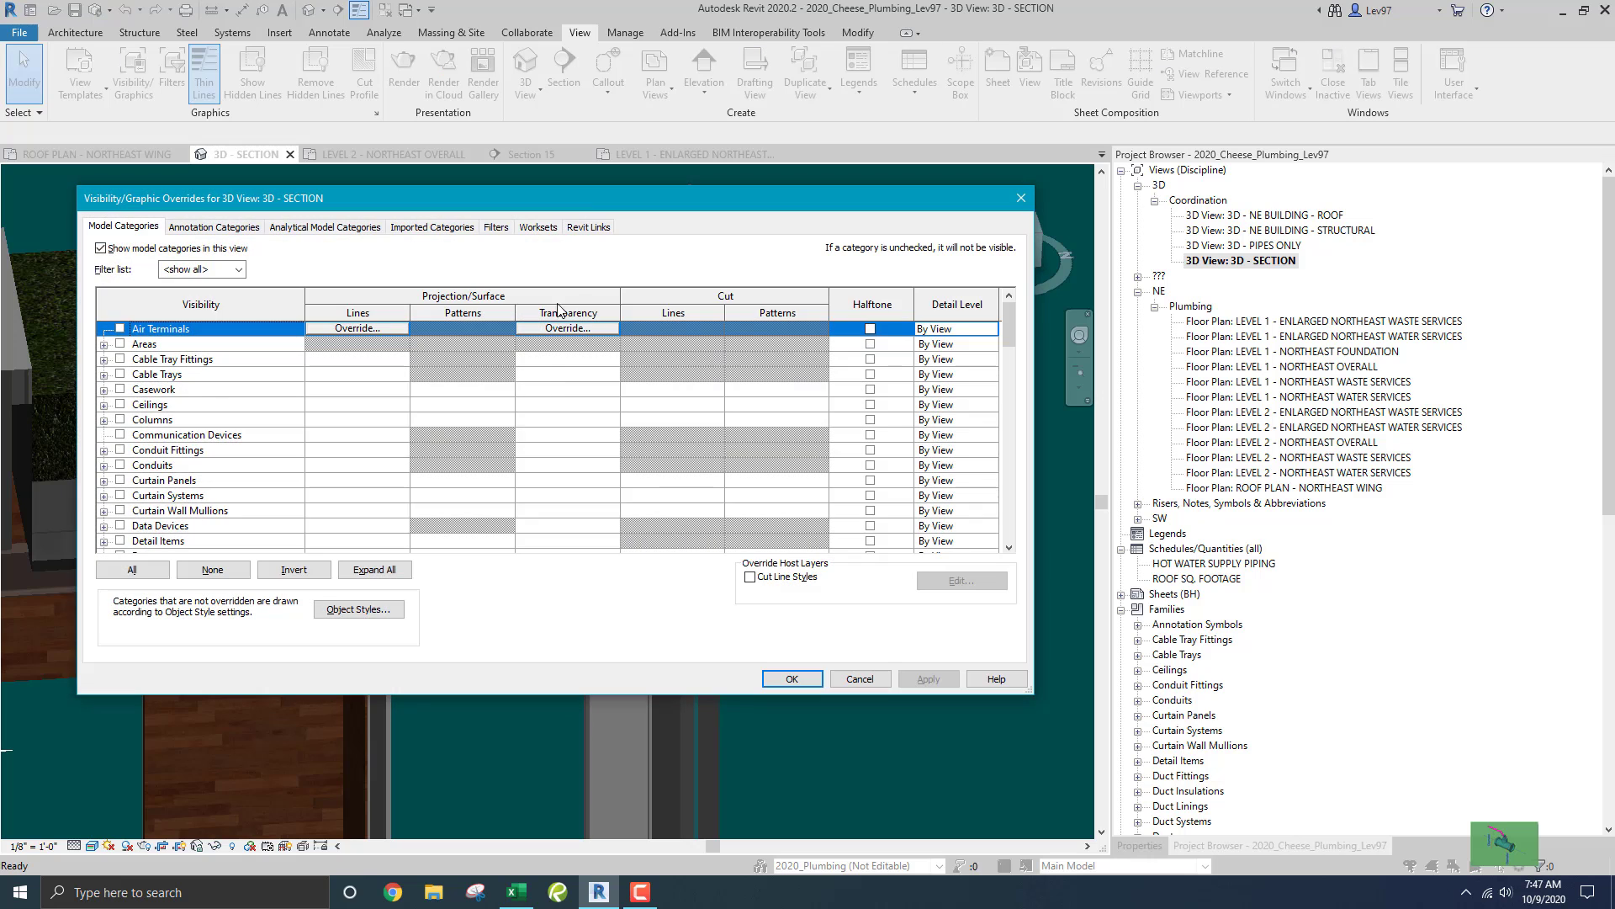
{"action": "left_click", "coordinate": [589, 227]}
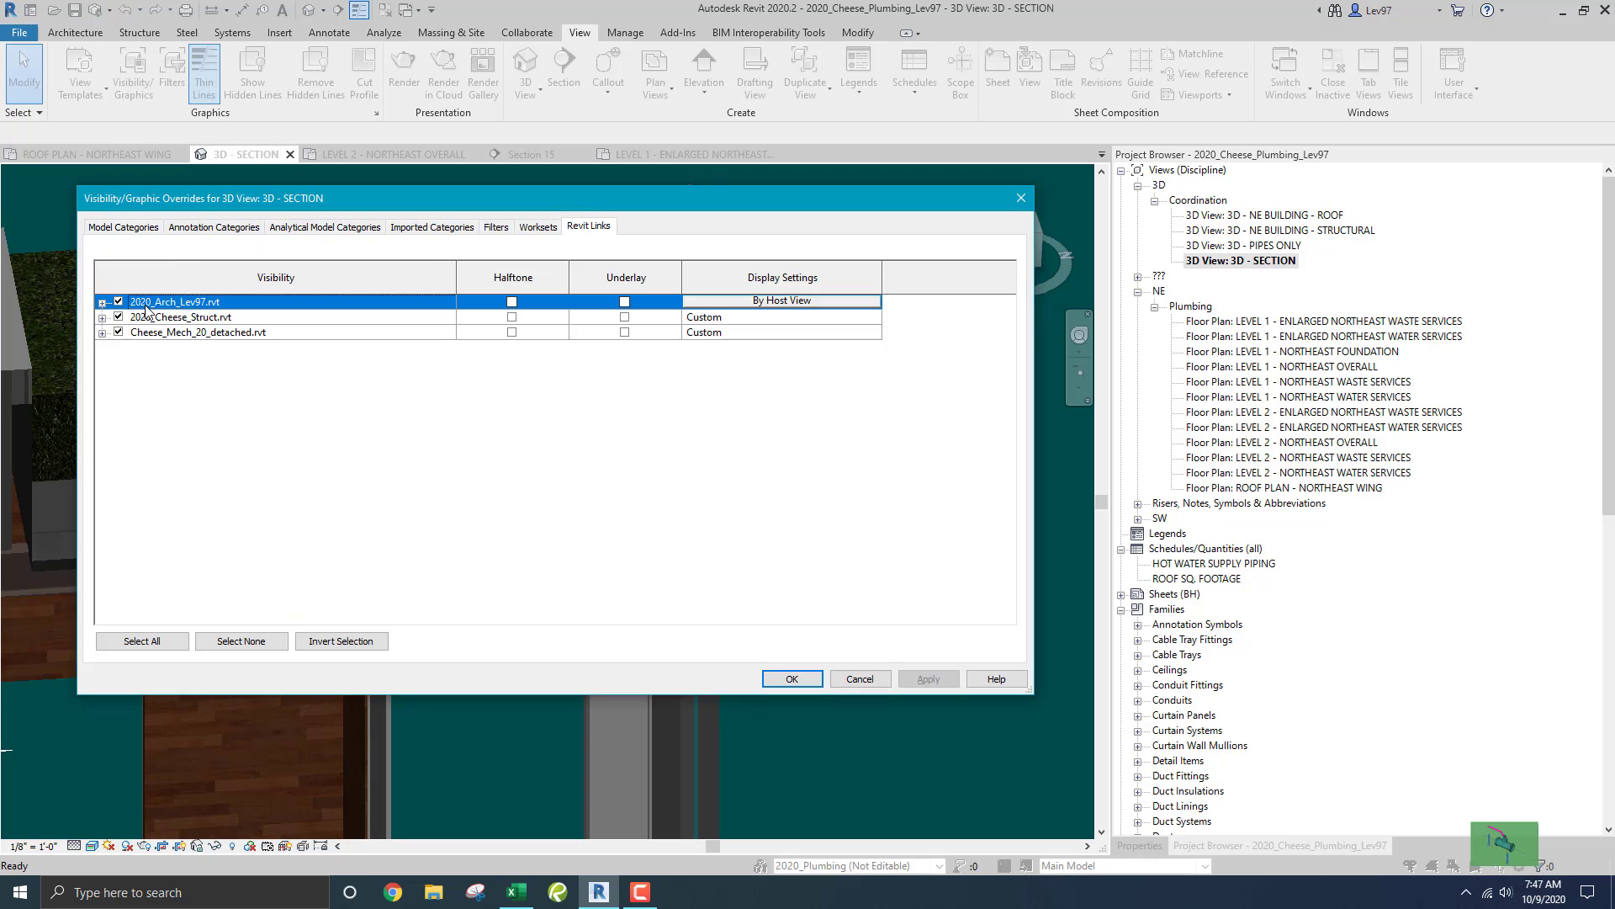
{"action": "left_click", "coordinate": [119, 302]}
{"action": "left_click", "coordinate": [119, 333]}
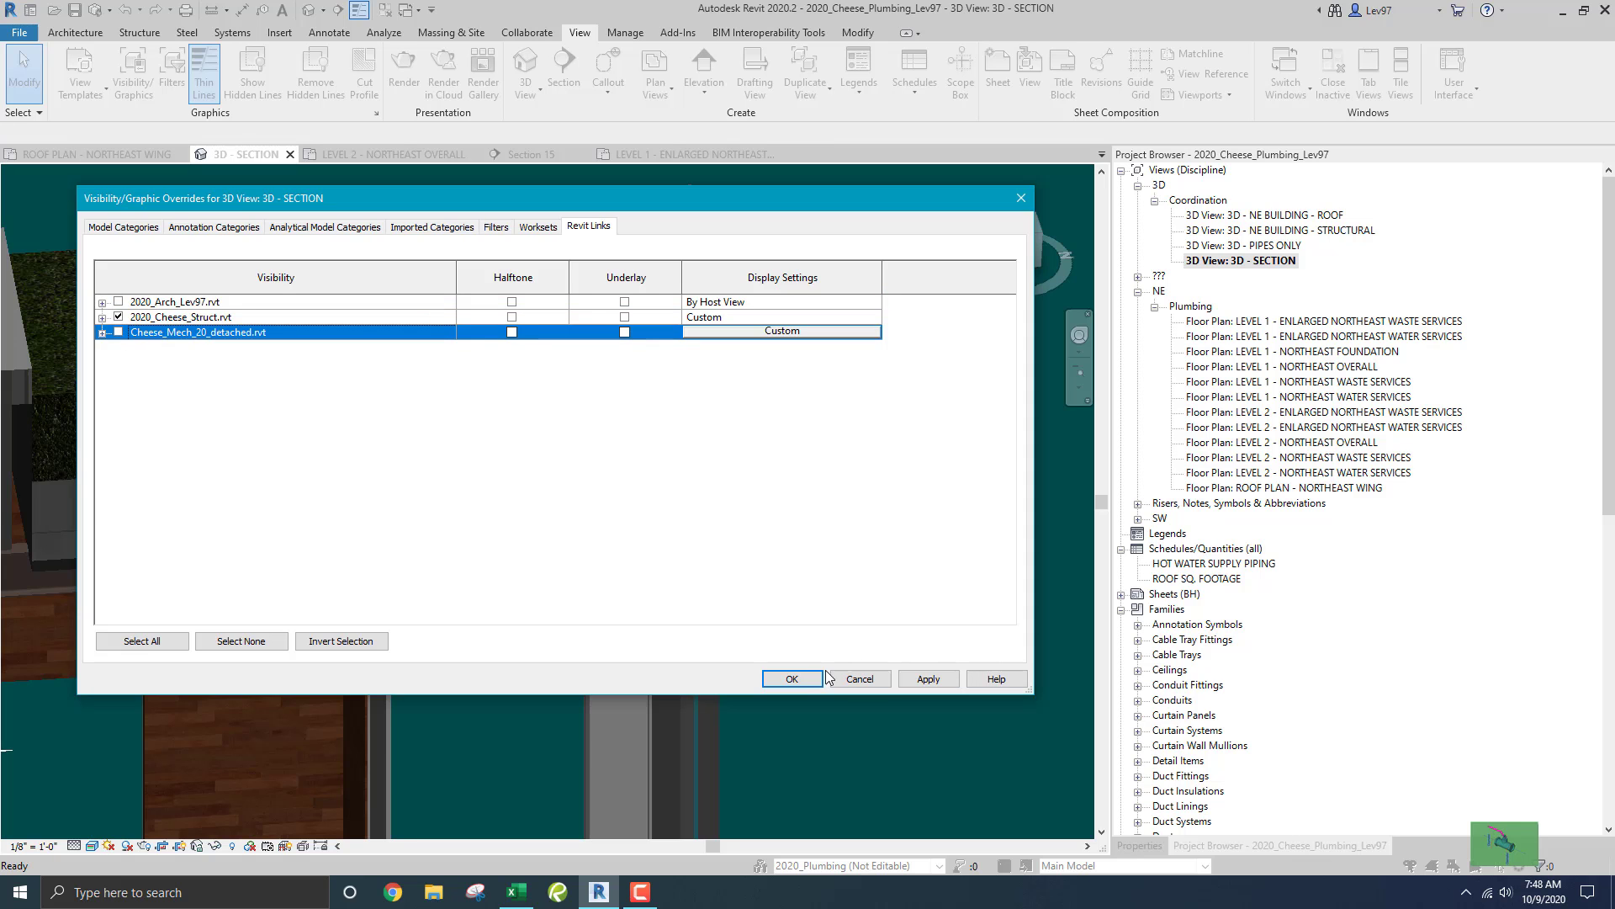
{"action": "left_click", "coordinate": [795, 678]}
{"action": "middle_click_drag", "start_coordinate": [683, 497], "coordinate": [660, 421]}
{"action": "middle_click_drag", "start_coordinate": [710, 614], "coordinate": [713, 344]}
{"action": "middle_click_drag", "start_coordinate": [772, 707], "coordinate": [779, 239]}
{"action": "middle_click_drag", "start_coordinate": [732, 419], "coordinate": [734, 498]}
Show the linked mechanical model and hide the structural one in 3D - SECTION to check the drain piping against the ductwork.
{"action": "key", "text": "v"}
{"action": "key", "text": "g"}
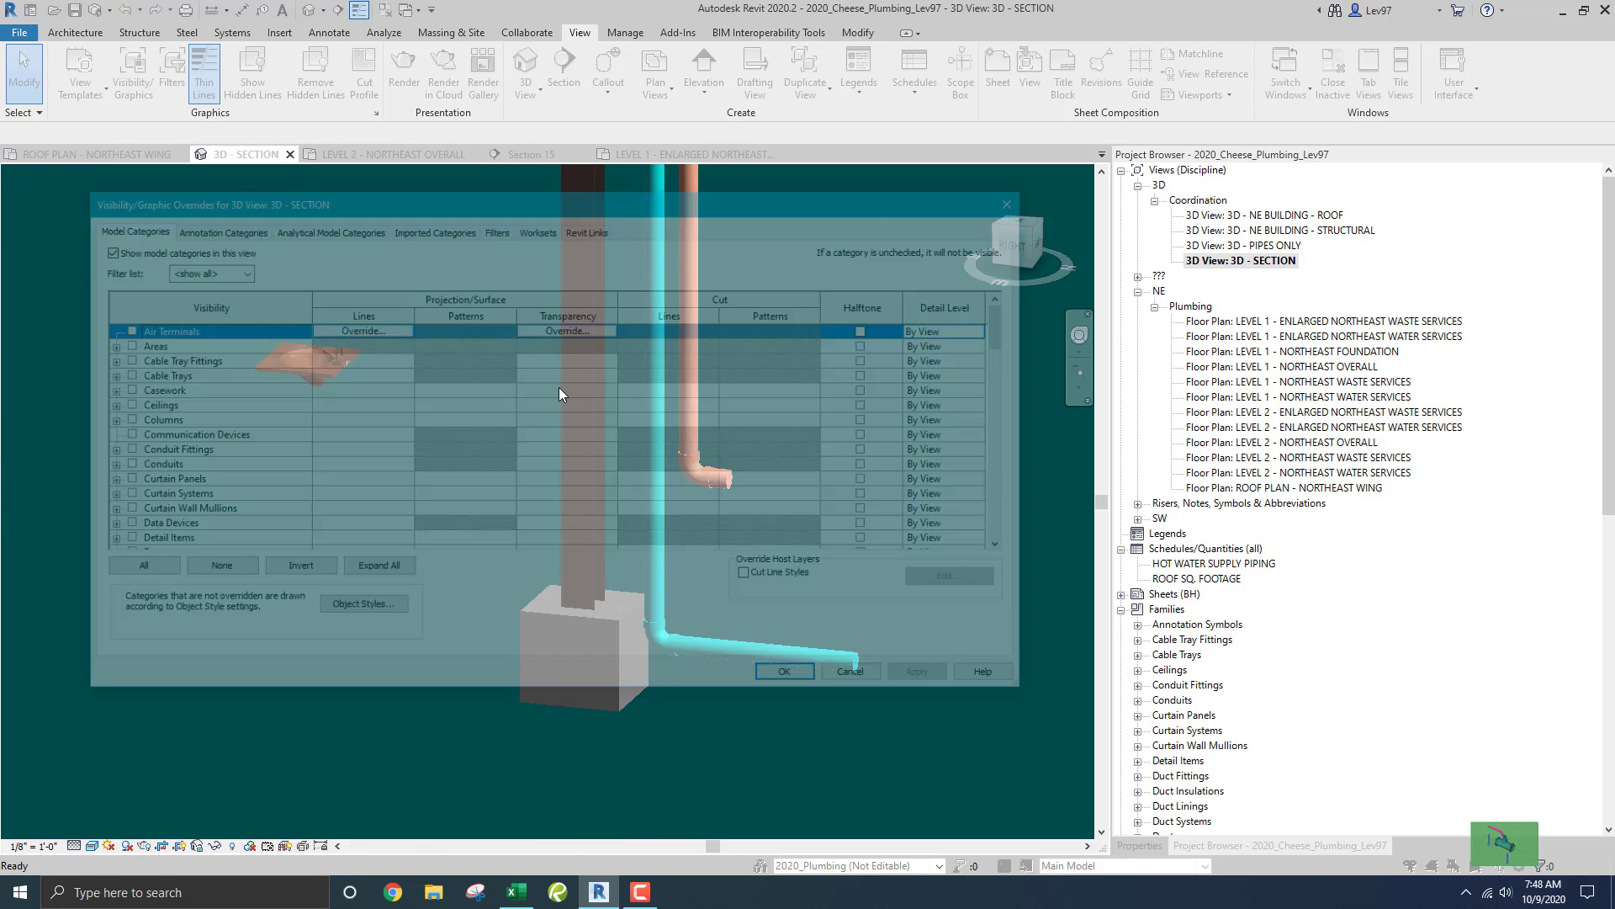
{"action": "left_click", "coordinate": [588, 227]}
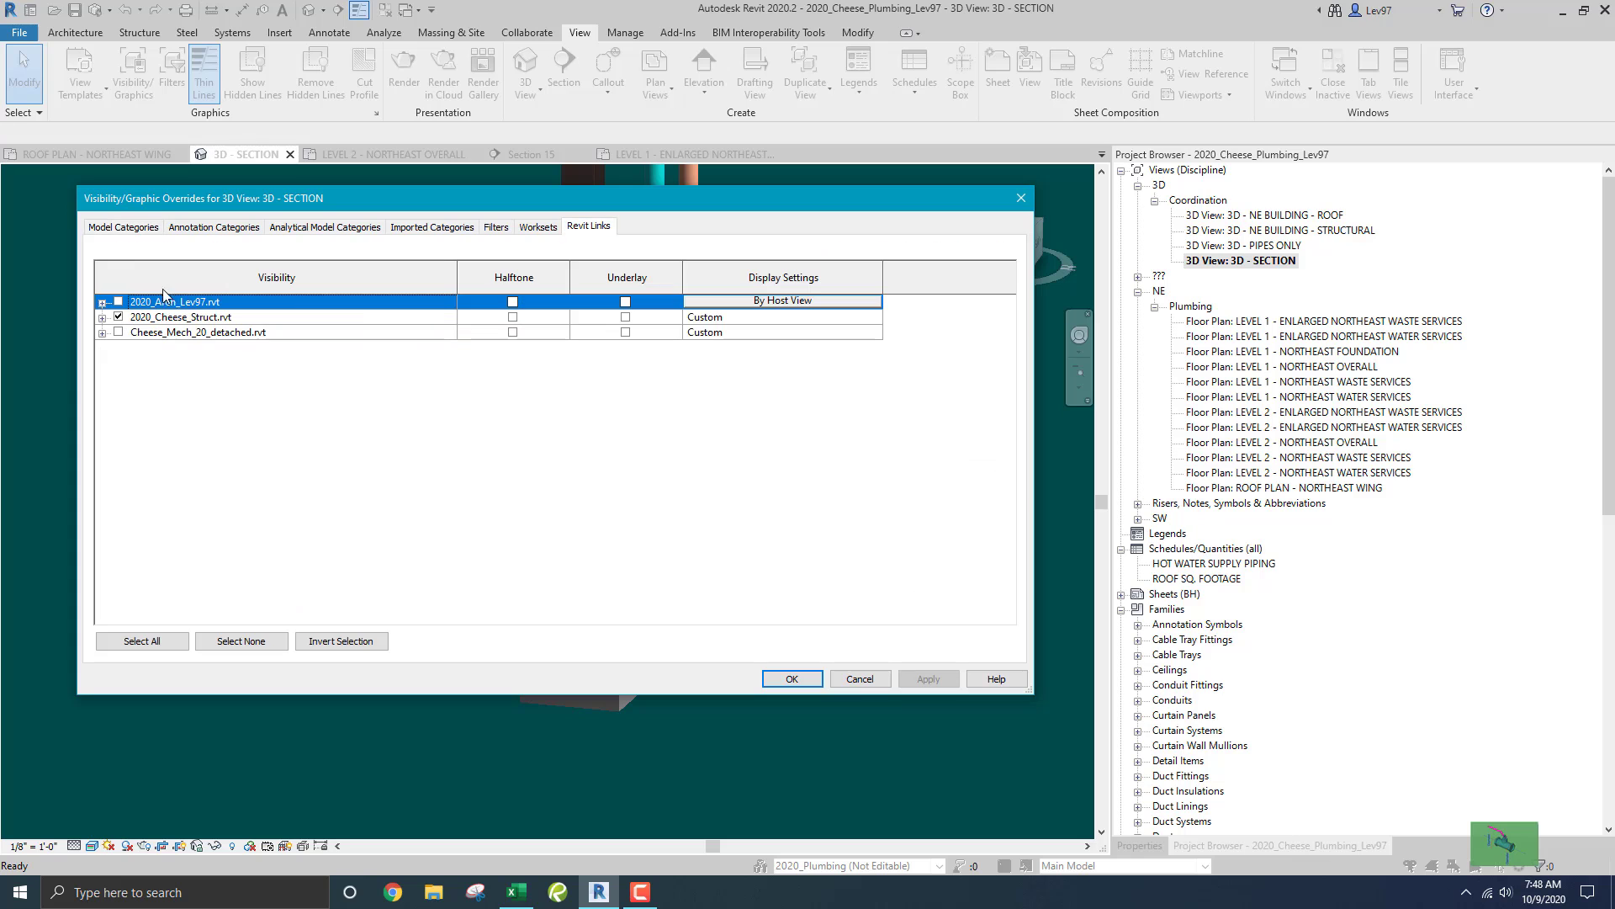
{"action": "left_click", "coordinate": [118, 332]}
{"action": "left_click", "coordinate": [118, 316]}
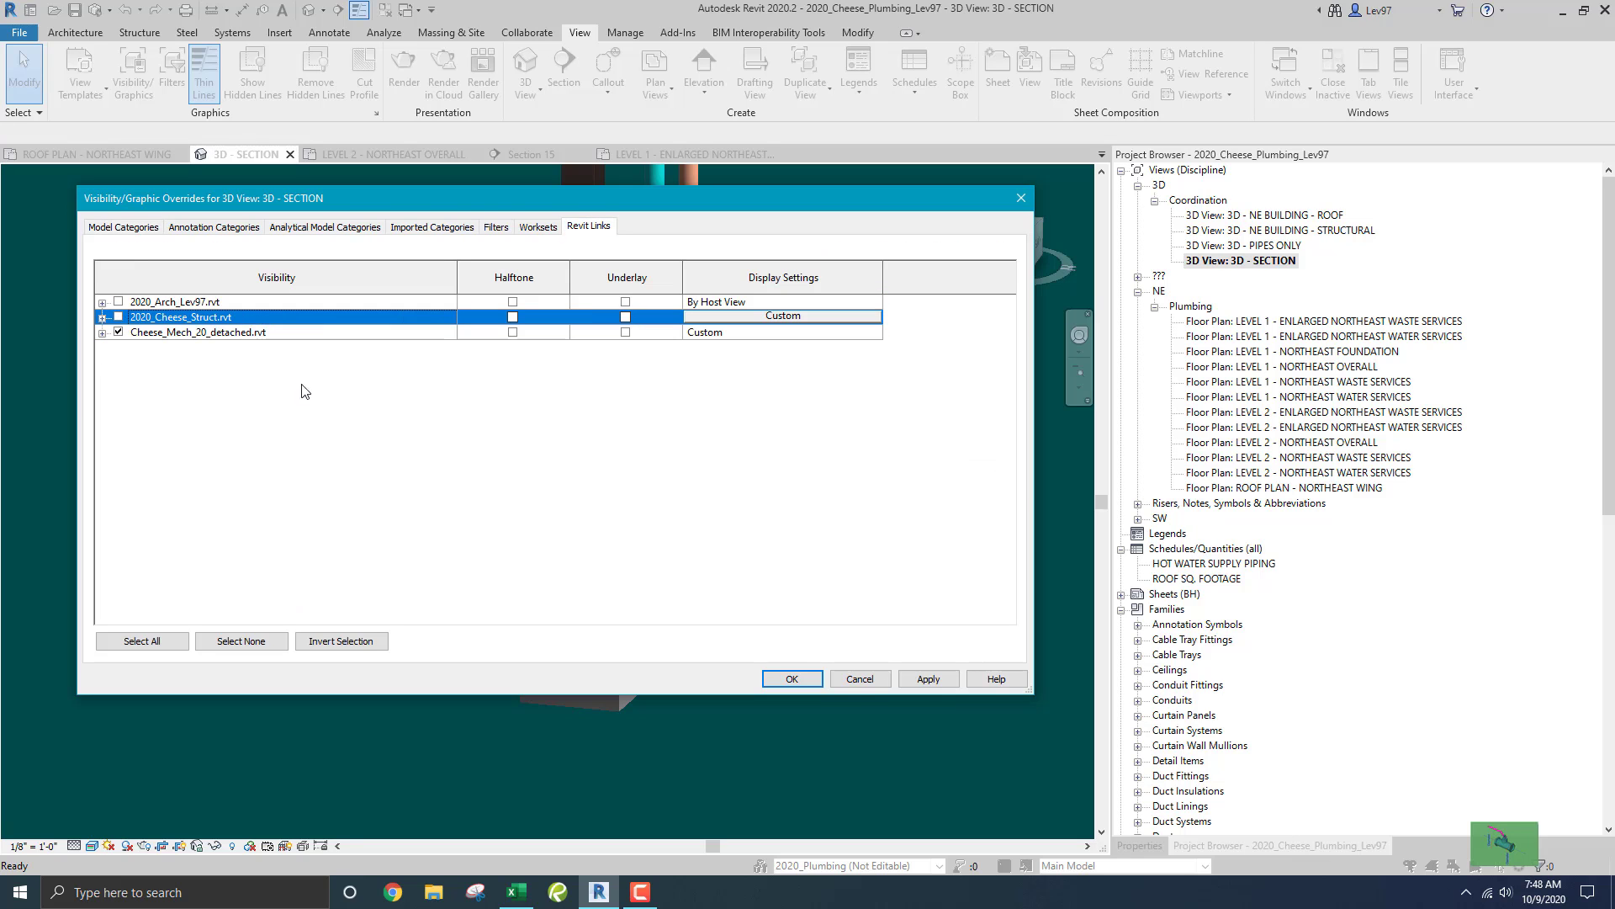
{"action": "left_click", "coordinate": [792, 679]}
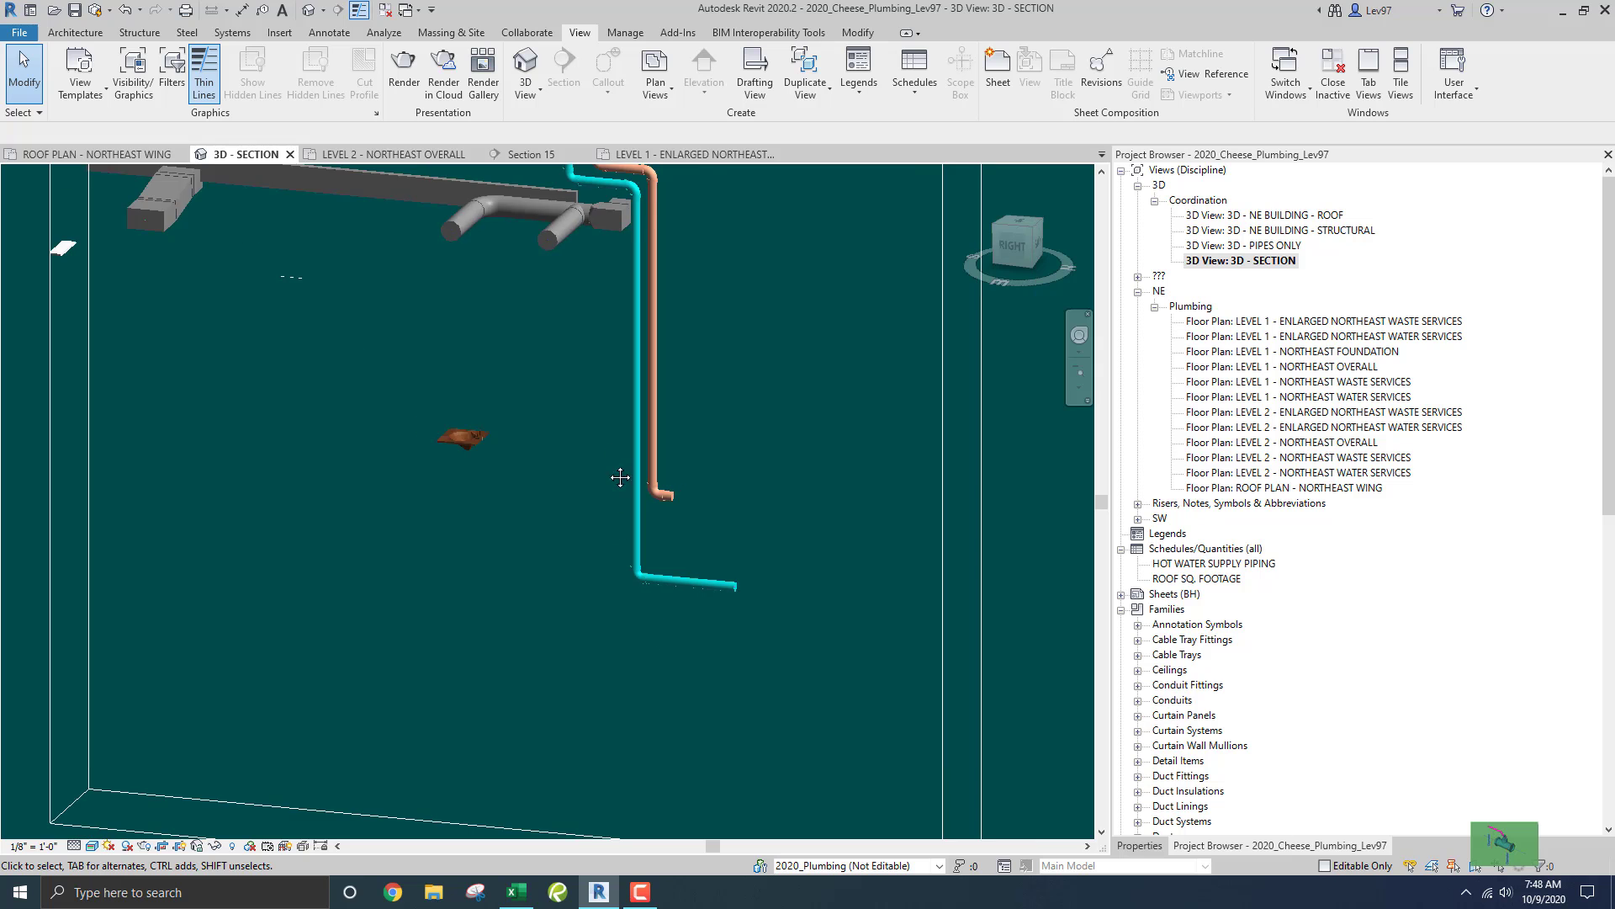
{"action": "scroll", "coordinate": [622, 509], "scroll_direction": "up", "scroll_amount": 4}
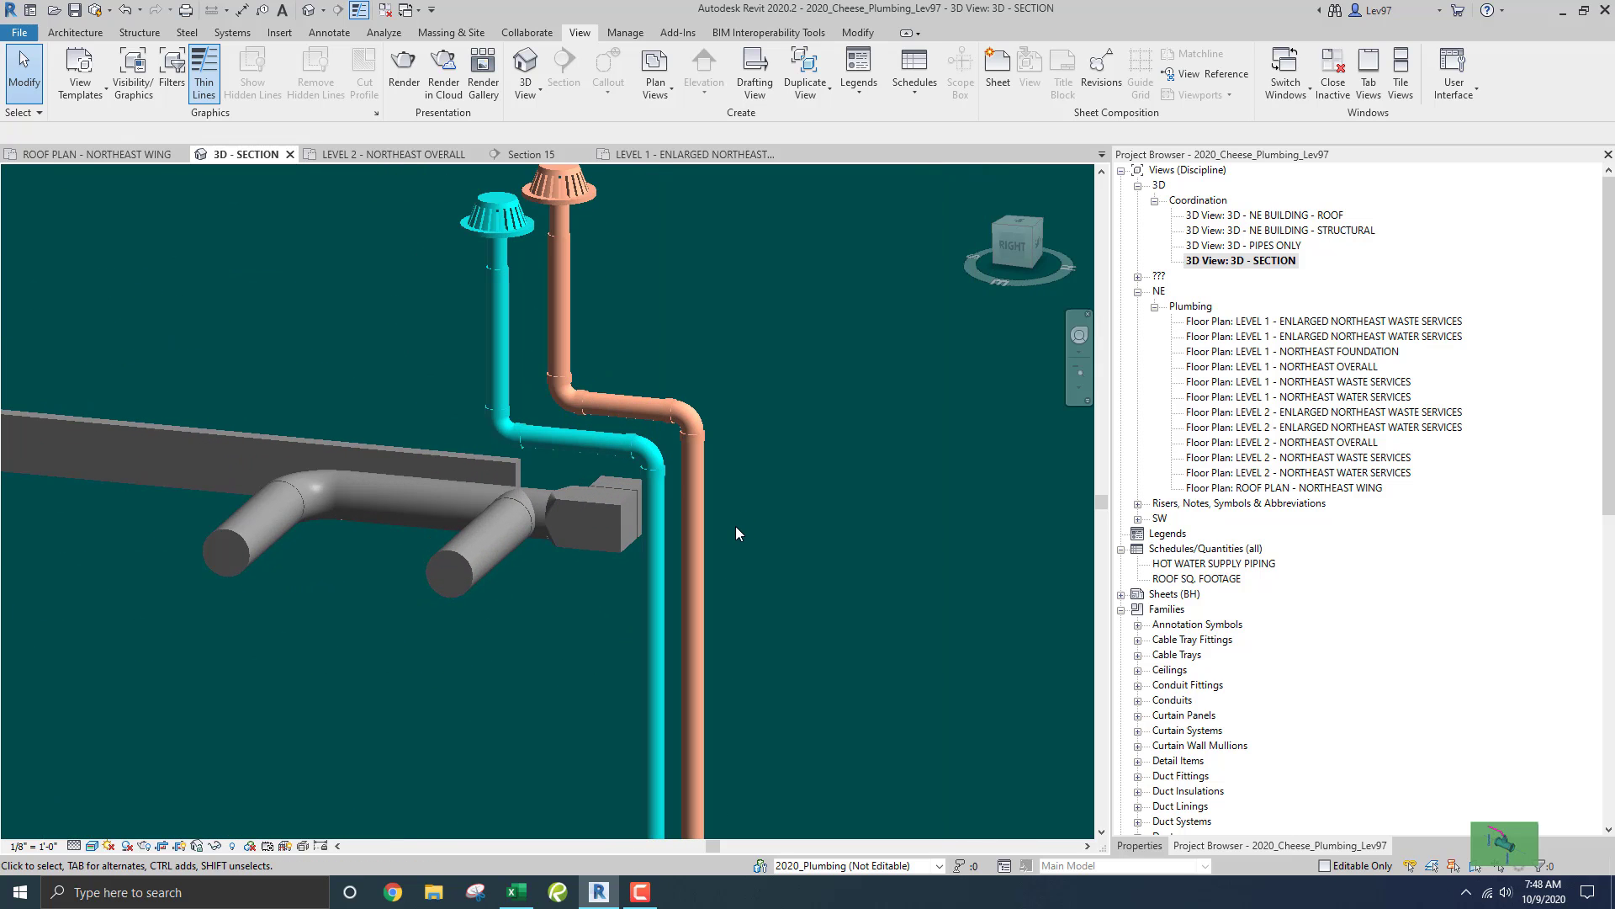
{"action": "middle_click_drag", "start_coordinate": [735, 526], "coordinate": [552, 514], "text": "shift"}
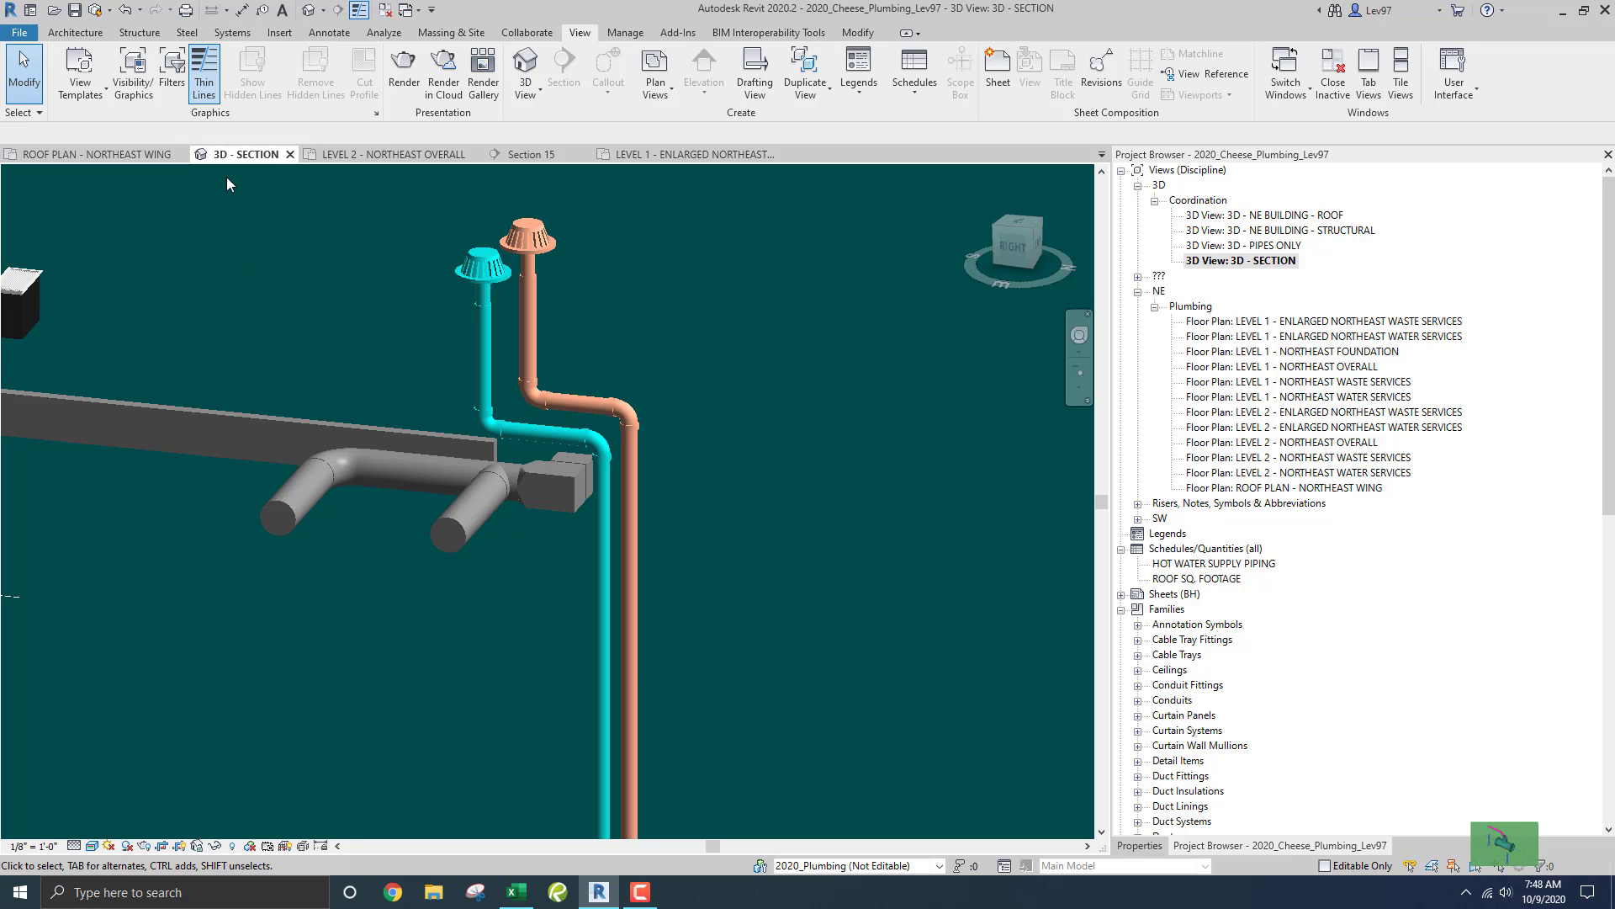
Close the 3D - SECTION view and examine the planter's two drains and their piping in the Level 2 - Northeast Overall plan.
{"action": "left_click", "coordinate": [290, 154]}
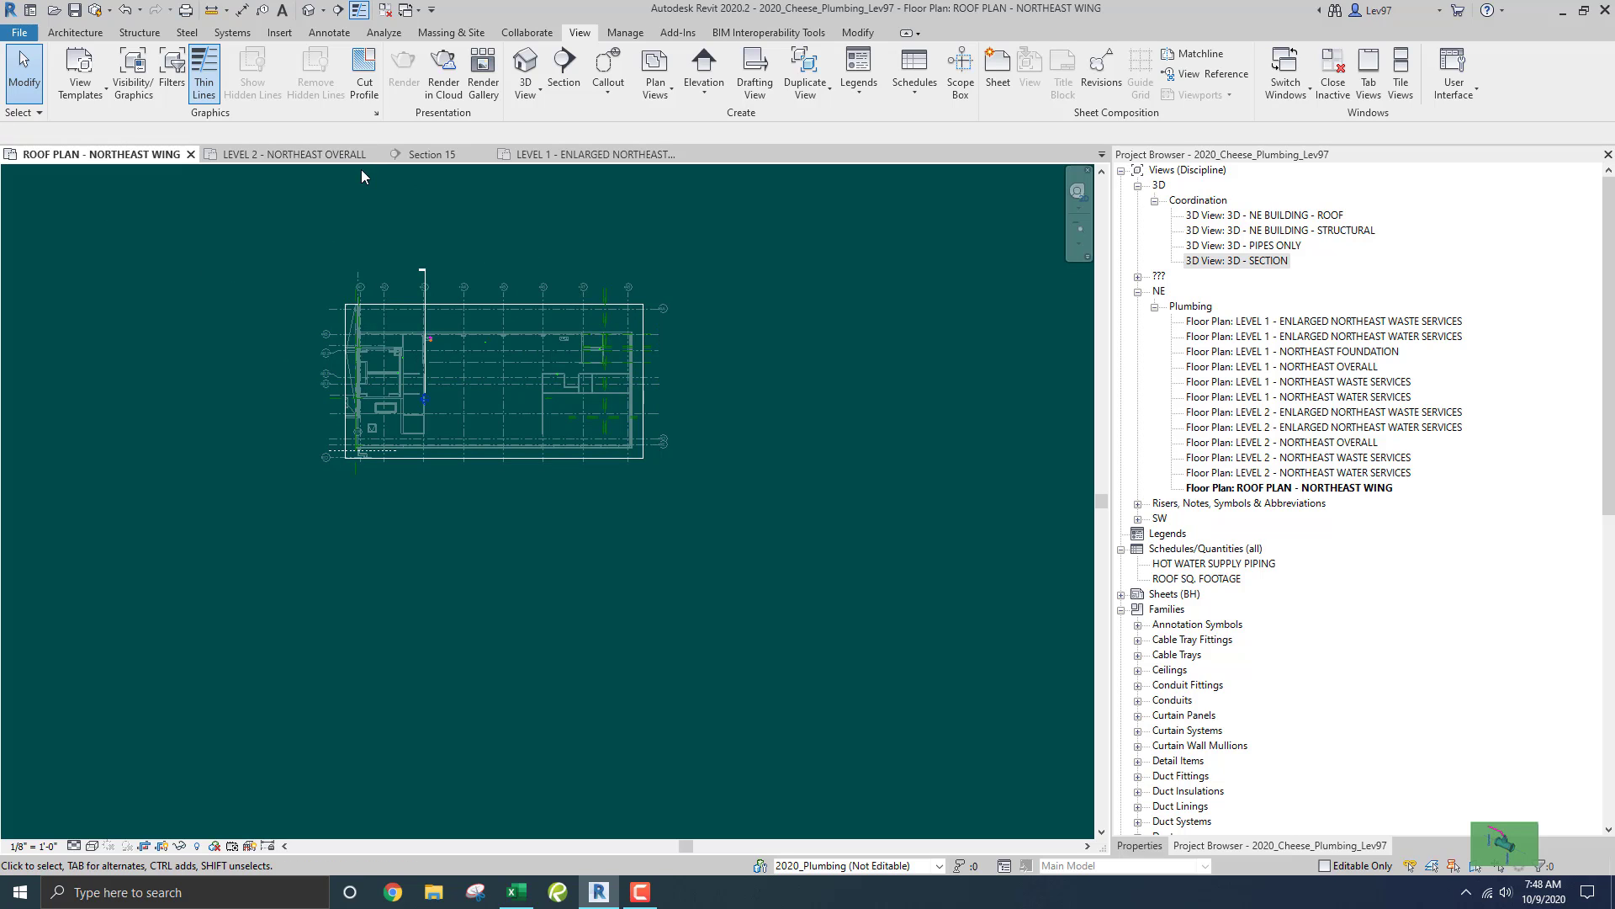
{"action": "left_click", "coordinate": [302, 158]}
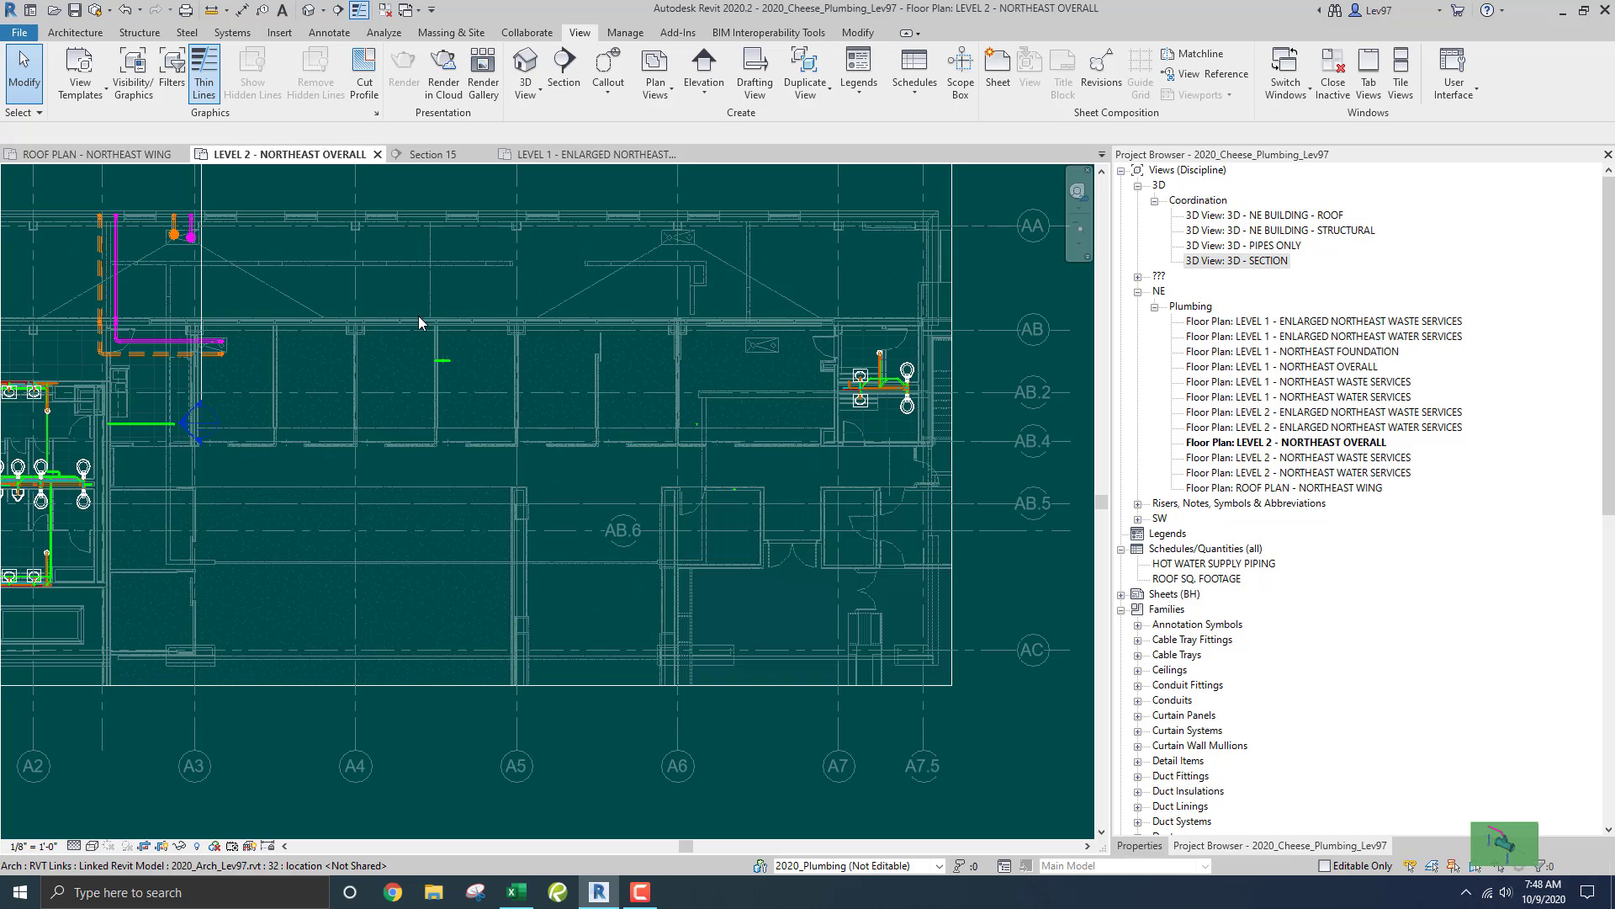
{"action": "middle_click_drag", "start_coordinate": [451, 404], "coordinate": [683, 458]}
{"action": "scroll", "coordinate": [387, 316], "scroll_direction": "up", "scroll_amount": 6}
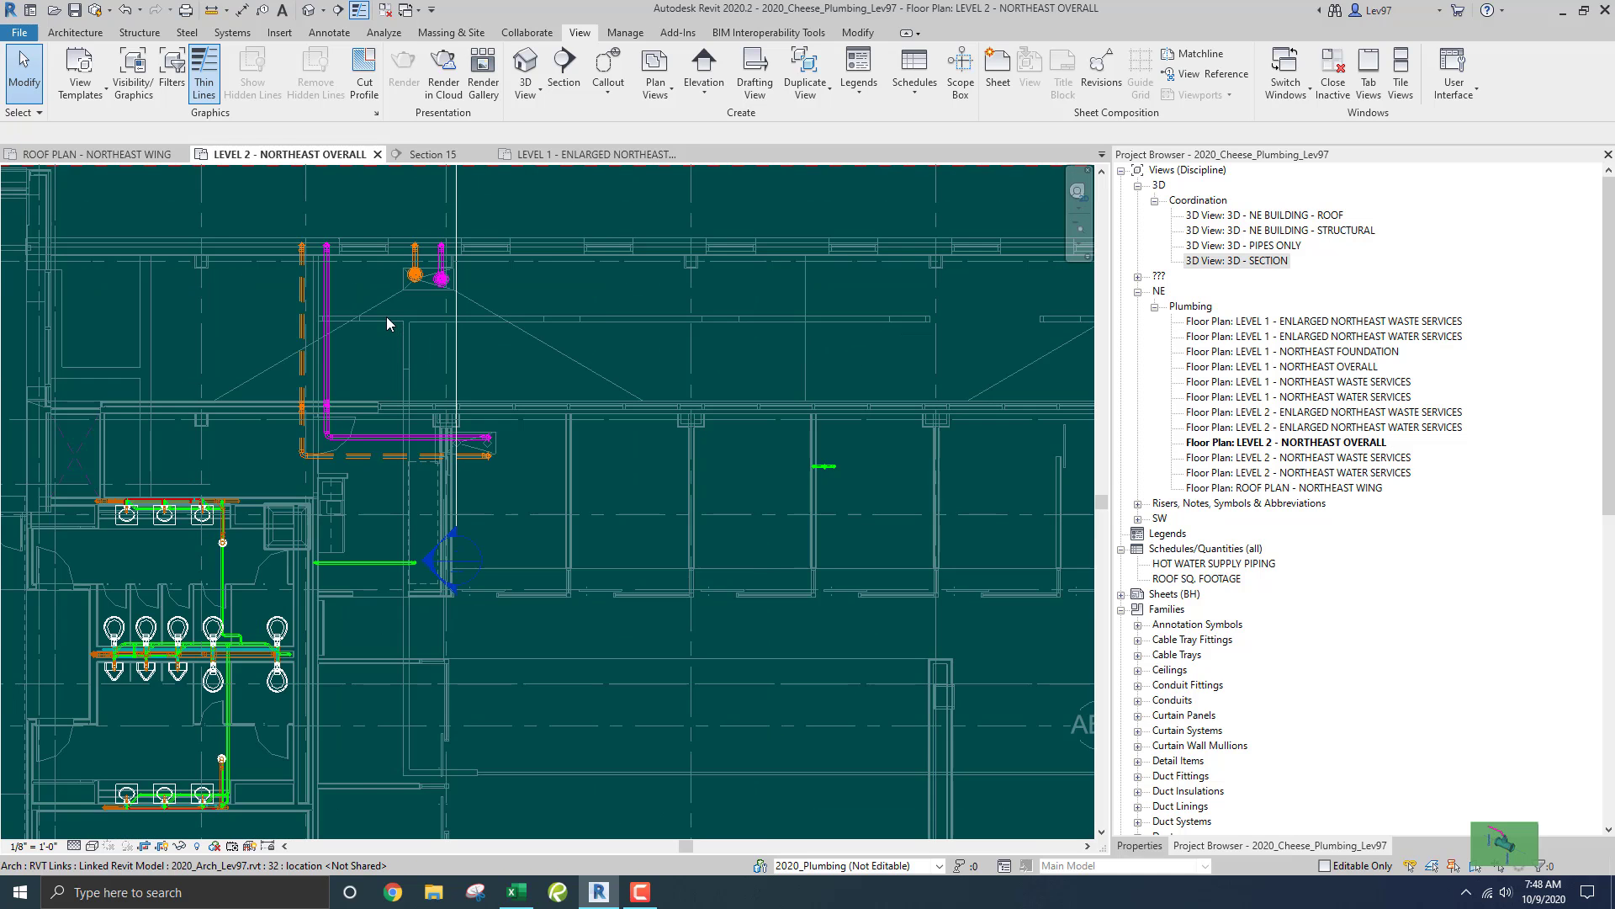
{"action": "scroll", "coordinate": [384, 375], "scroll_direction": "down", "scroll_amount": 4}
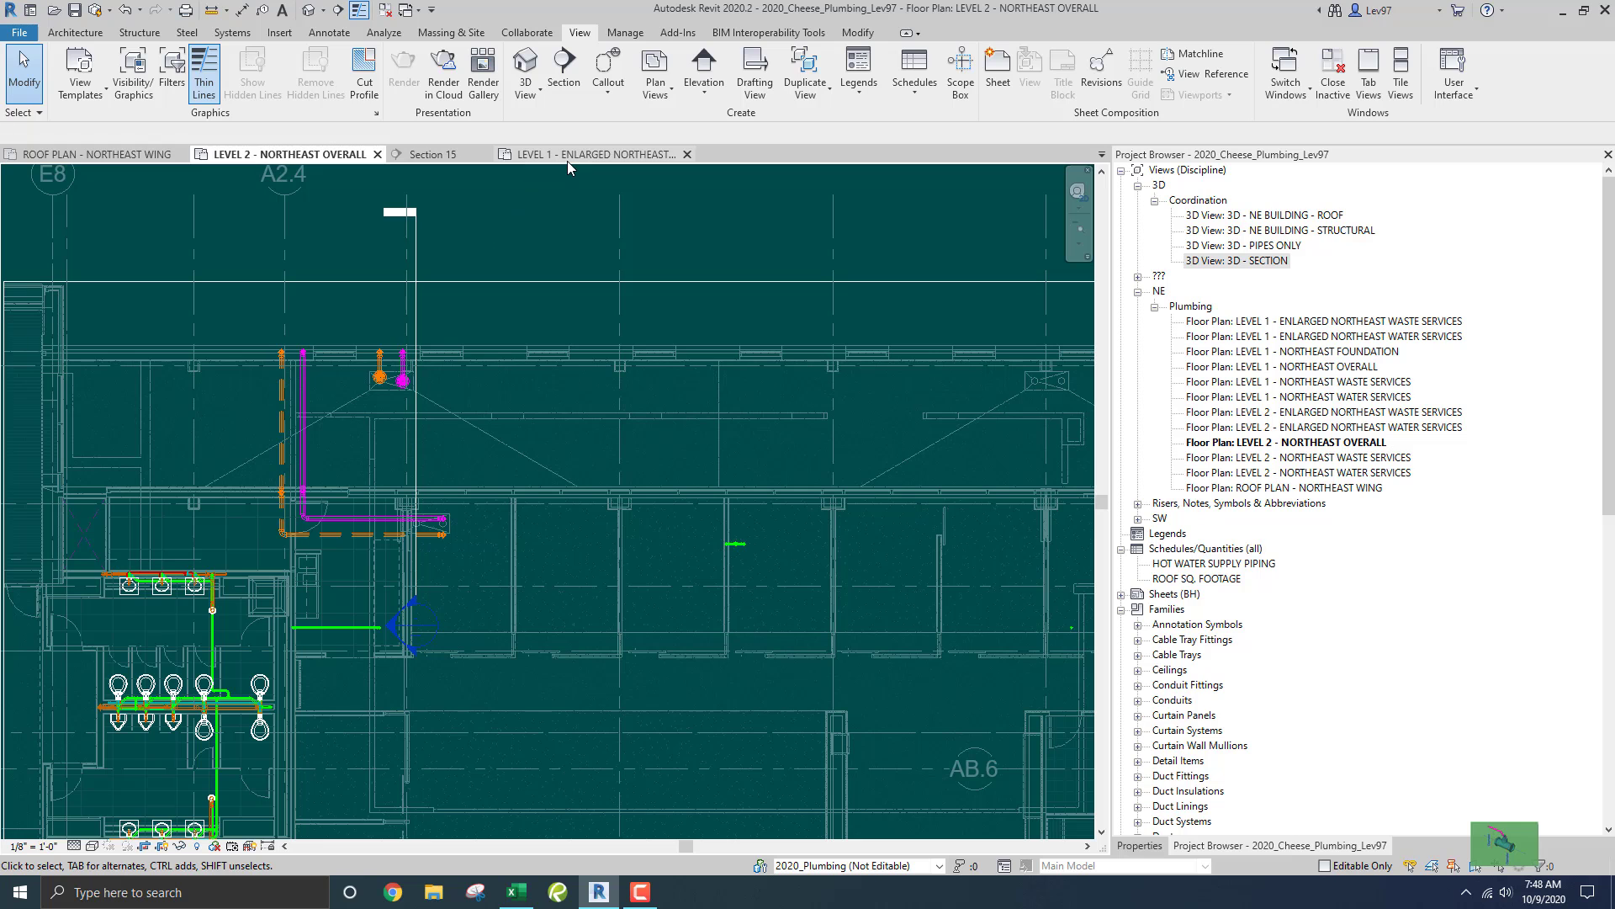
{"action": "scroll", "coordinate": [347, 403], "scroll_direction": "up", "scroll_amount": 5}
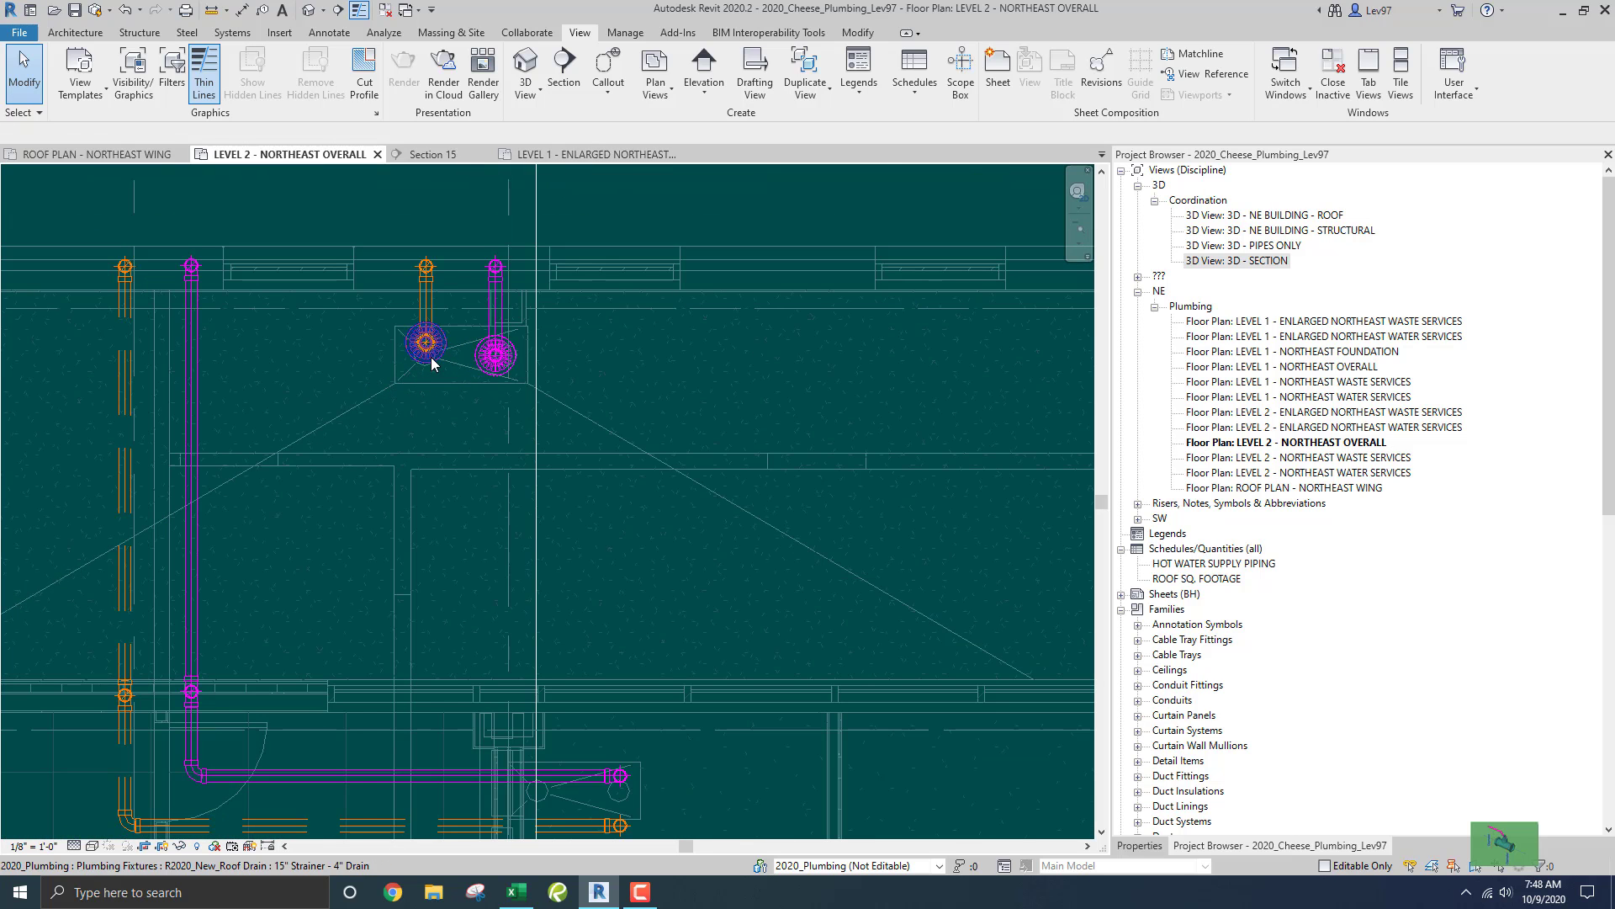
{"action": "middle_click_drag", "start_coordinate": [462, 215], "coordinate": [436, 322]}
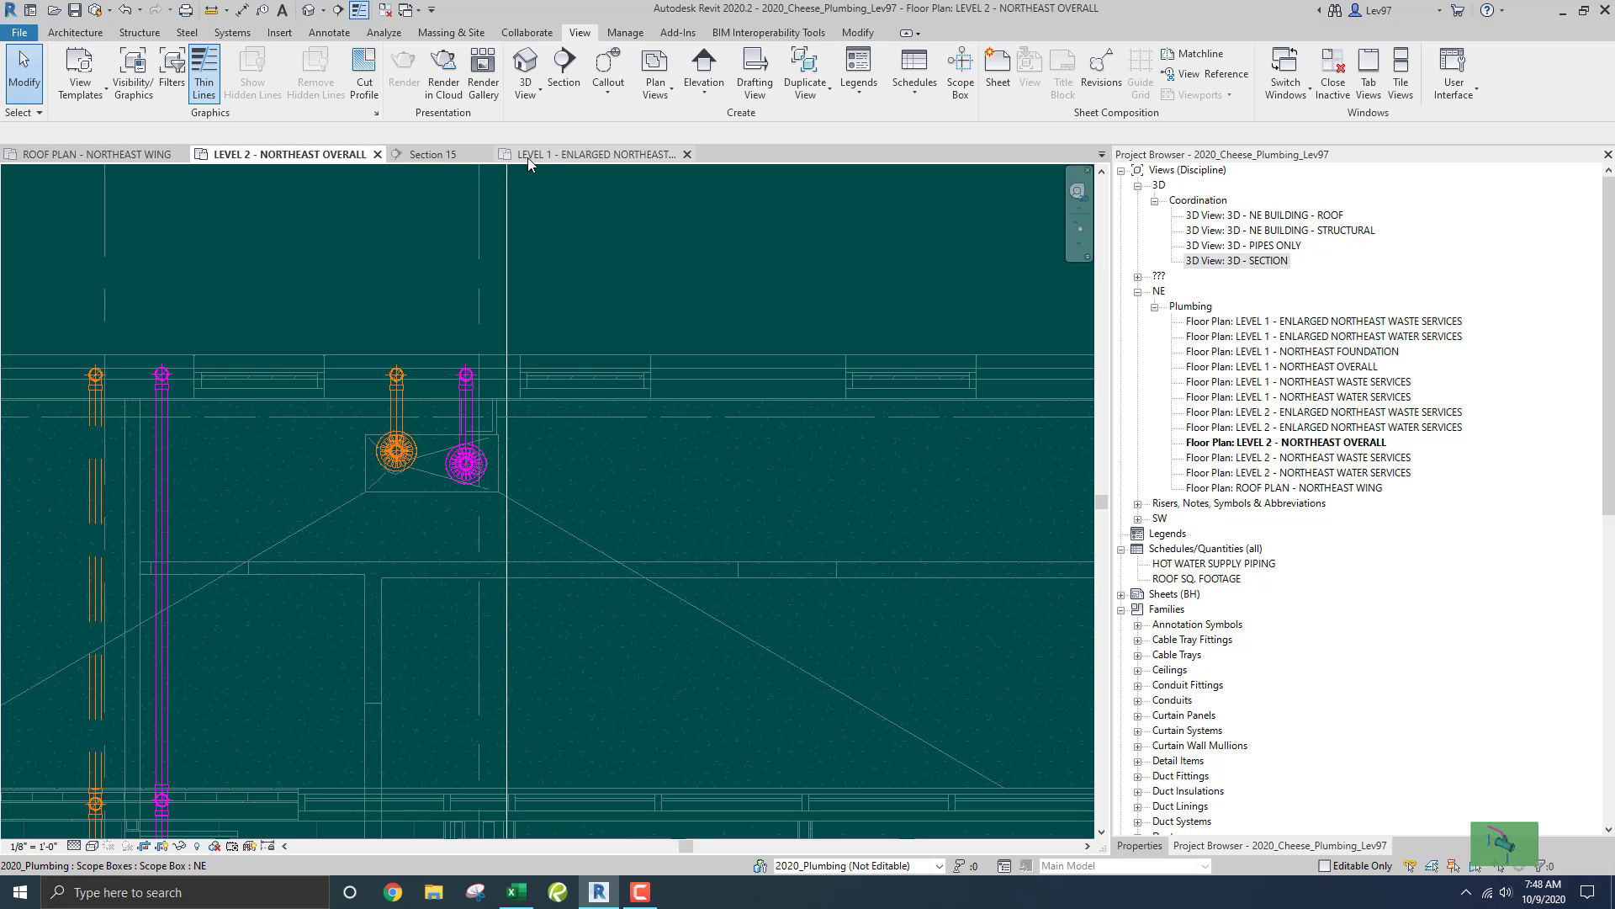
Switch to the LEVEL 1 - ENLARGED NORTHEAST WASTE SERVICES plan and inspect the planter's storm and overflow pipes at the exterior wall.
{"action": "left_click", "coordinate": [557, 159]}
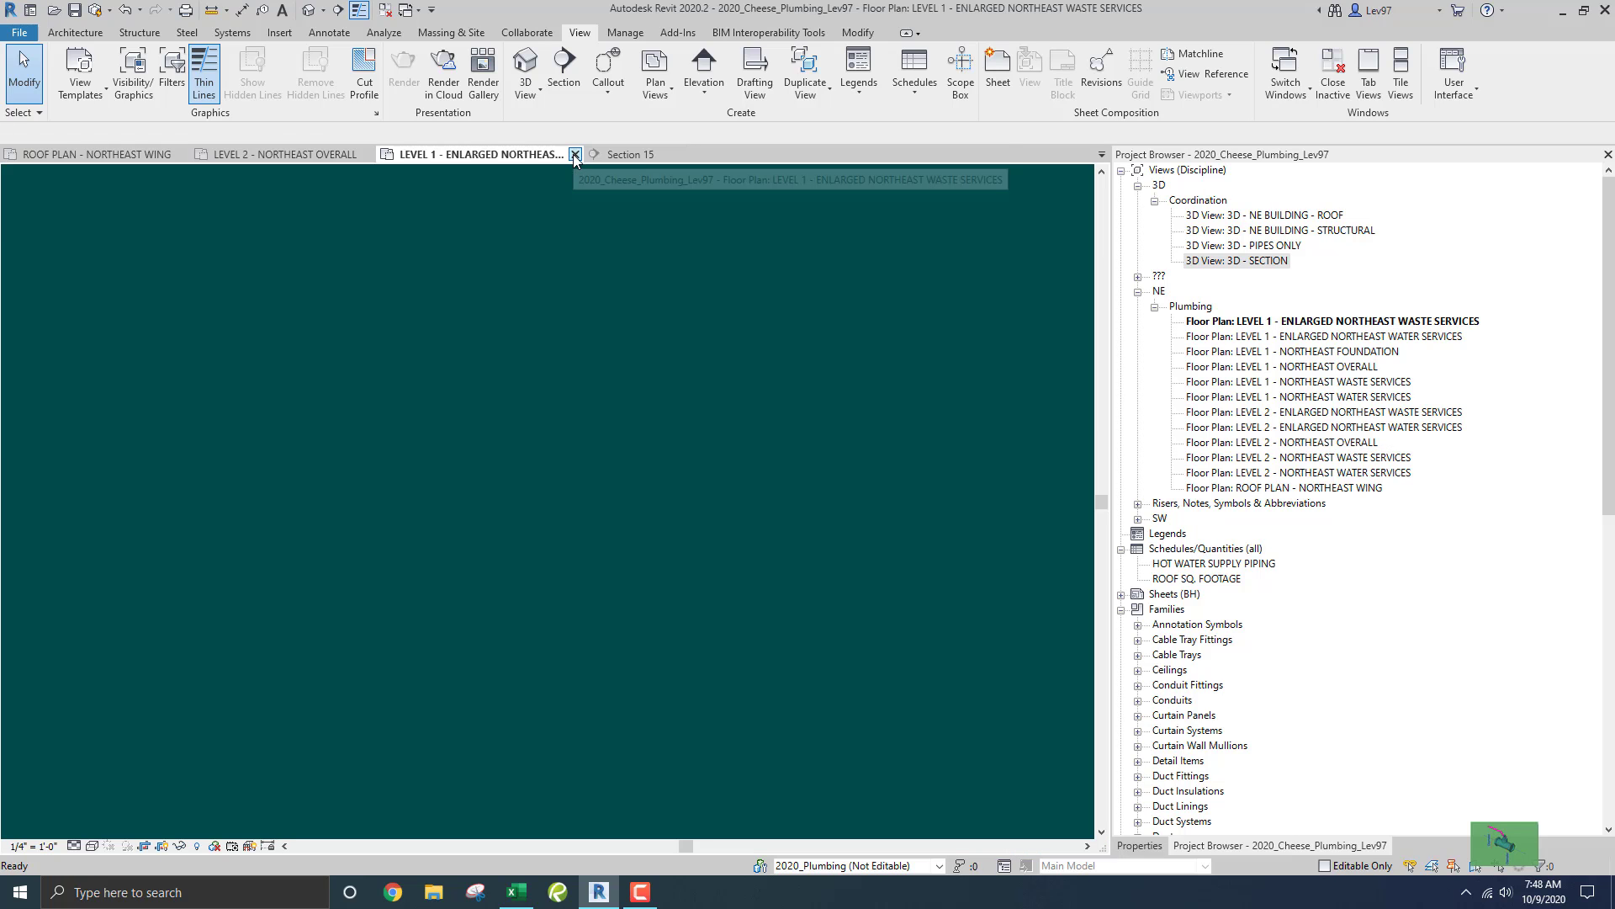
{"action": "scroll", "coordinate": [567, 351], "scroll_direction": "up", "scroll_amount": 2}
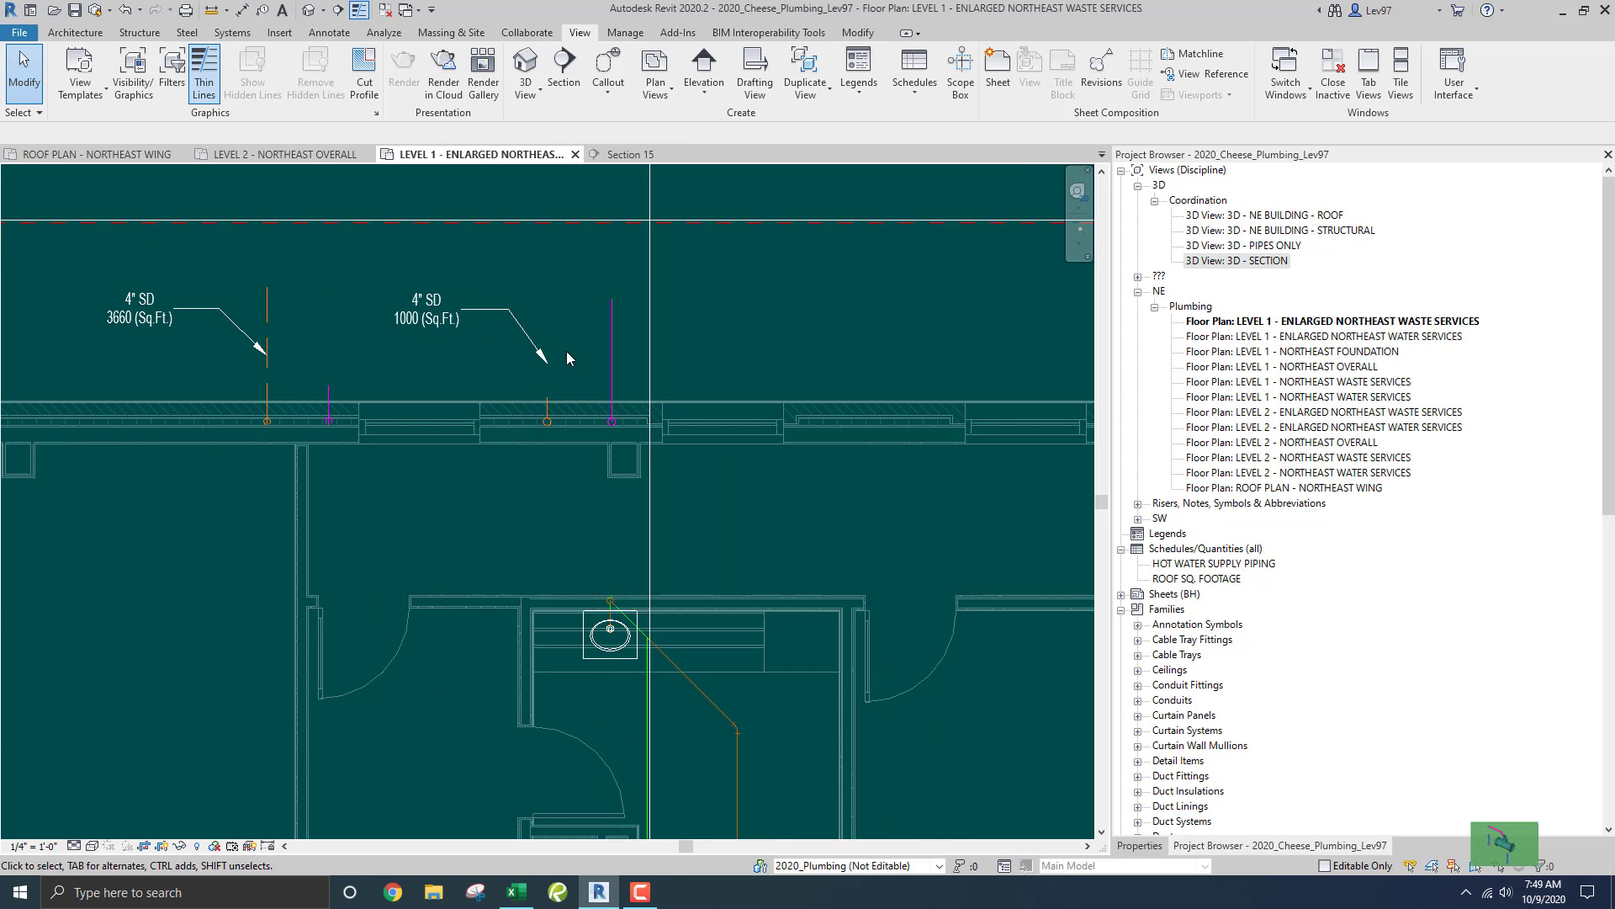
{"action": "scroll", "coordinate": [579, 395], "scroll_direction": "up", "scroll_amount": 2}
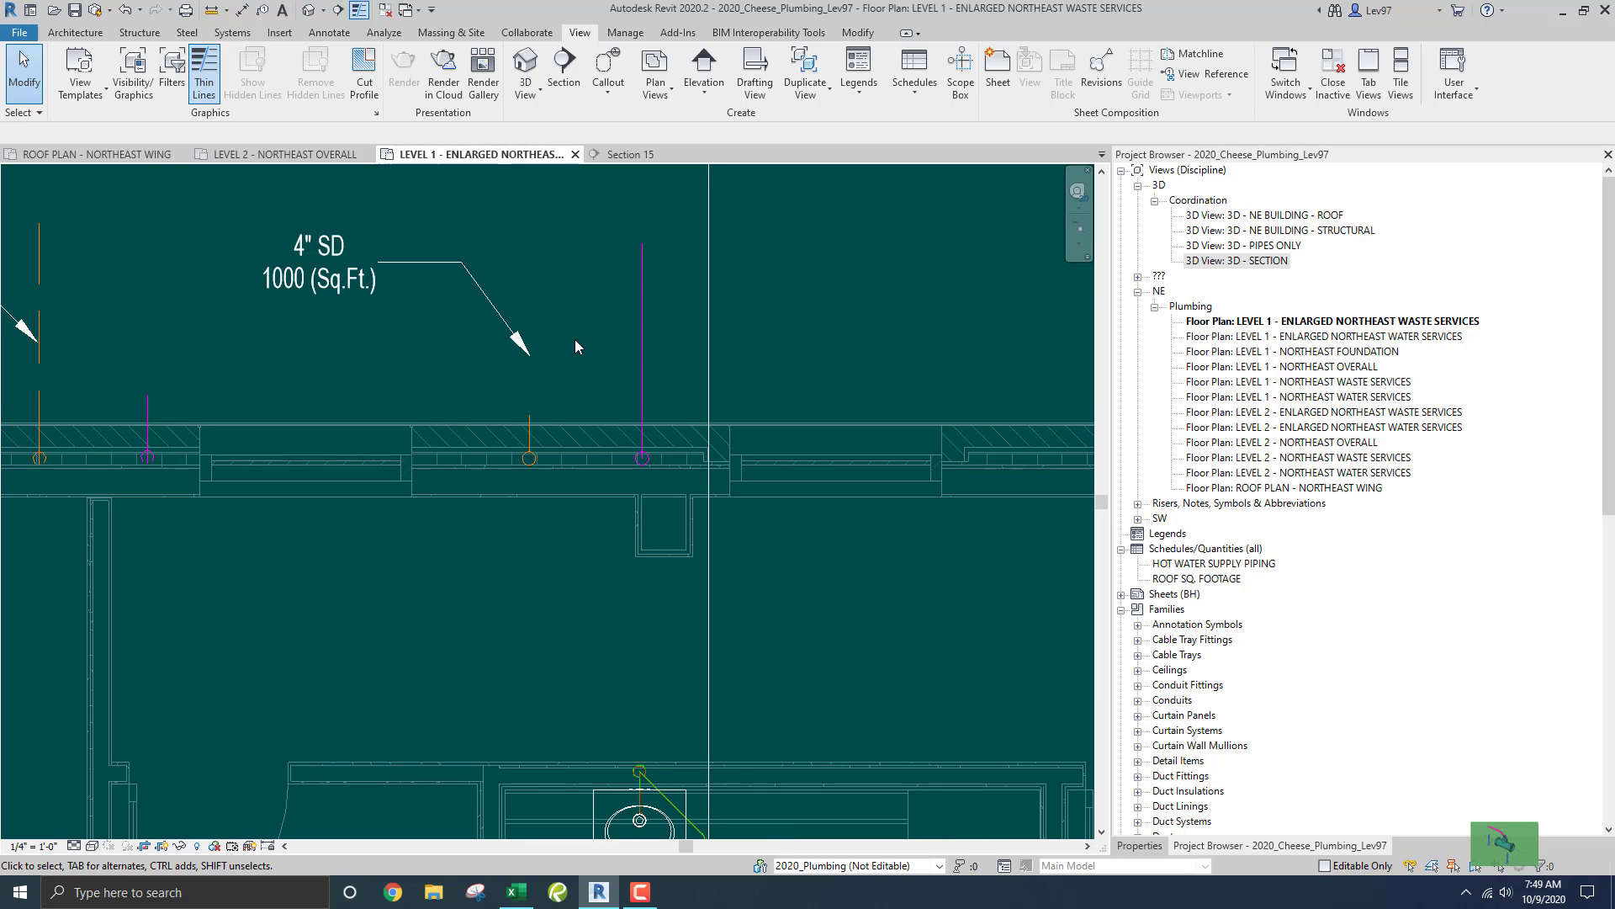
{"action": "scroll", "coordinate": [576, 345], "scroll_direction": "down", "scroll_amount": 3}
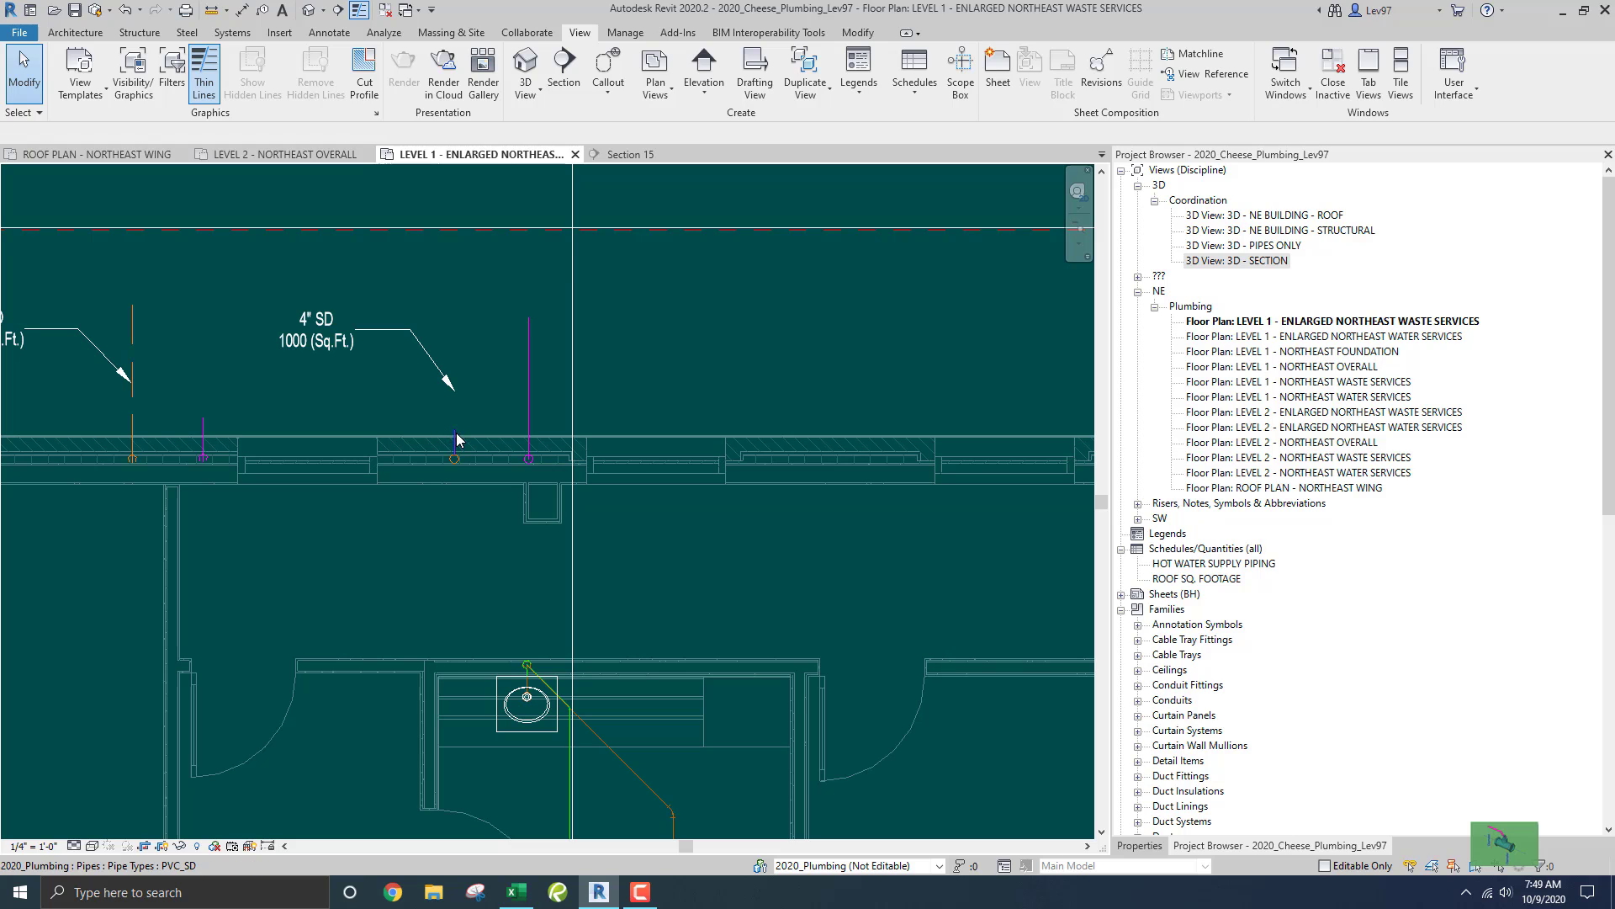
{"action": "middle_click_drag", "start_coordinate": [397, 397], "coordinate": [411, 403]}
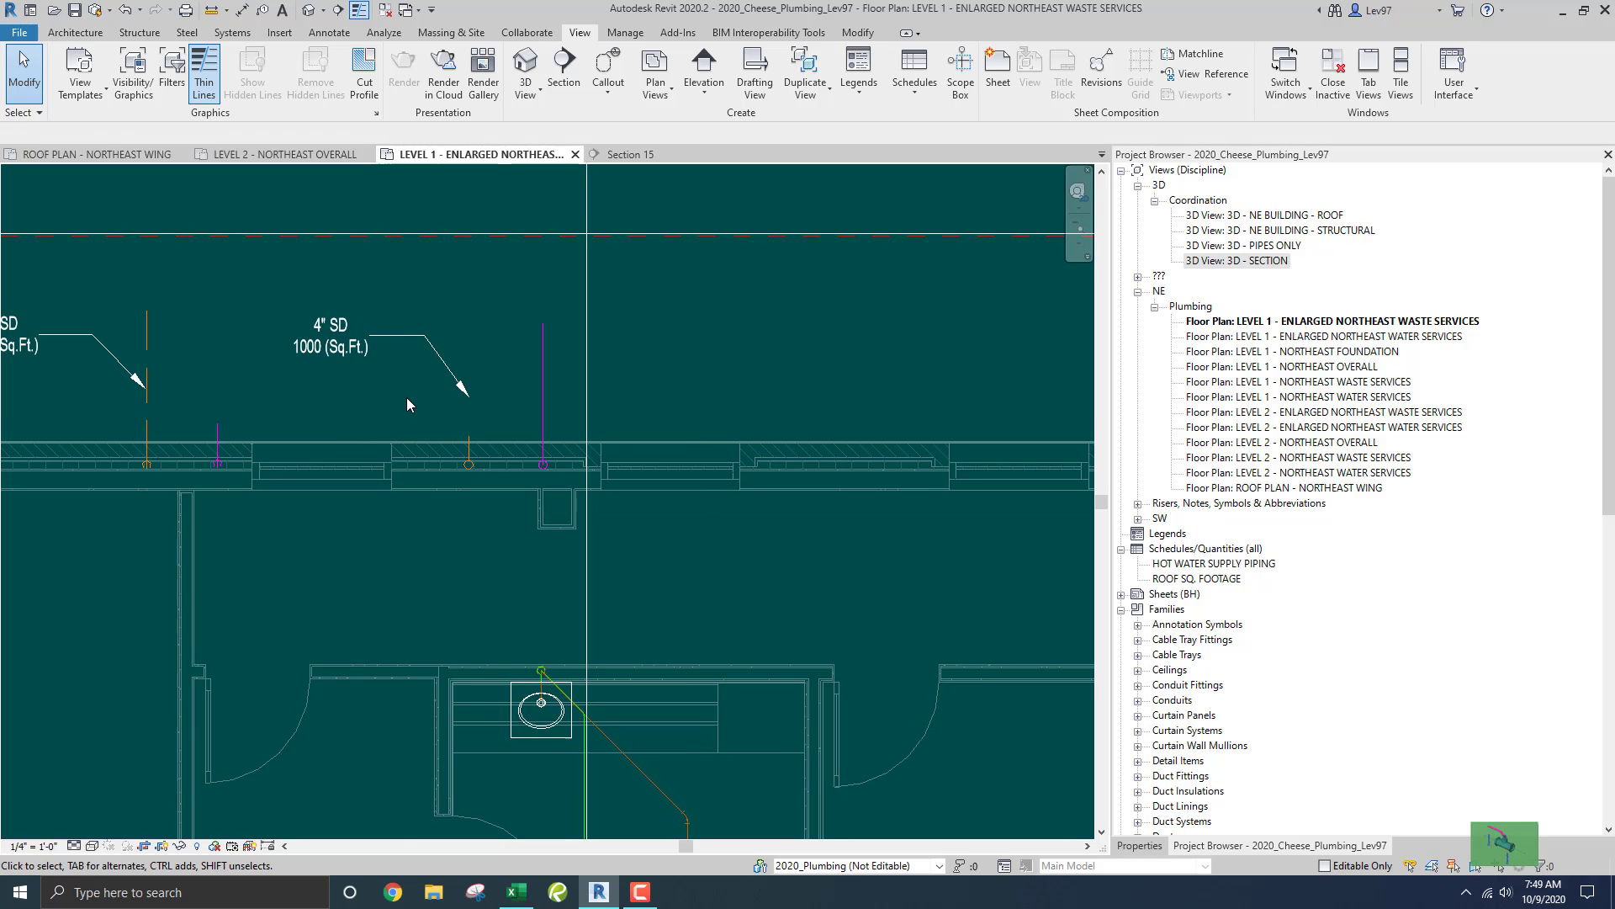
Draw a horizontal P-FIXTURE detail line about 10 inches long outside the exterior wall and extend the planter's short storm pipe to it.
{"action": "key", "text": "d"}
{"action": "key", "text": "l"}
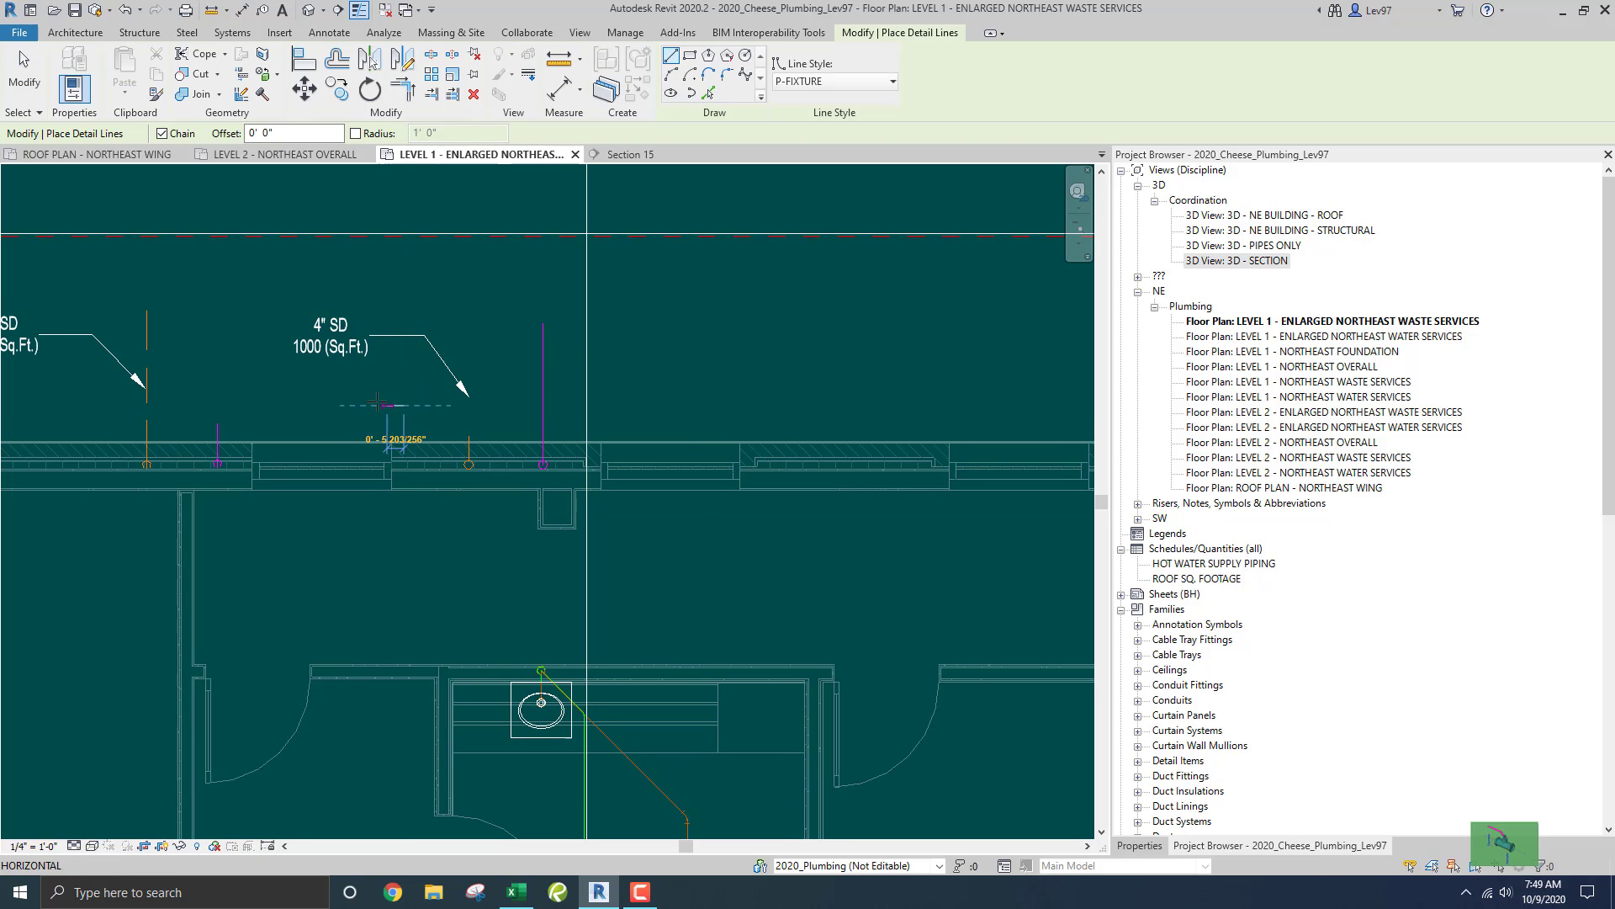
{"action": "left_click", "coordinate": [374, 404]}
{"action": "key", "text": "Escape"}
{"action": "key", "text": "Escape"}
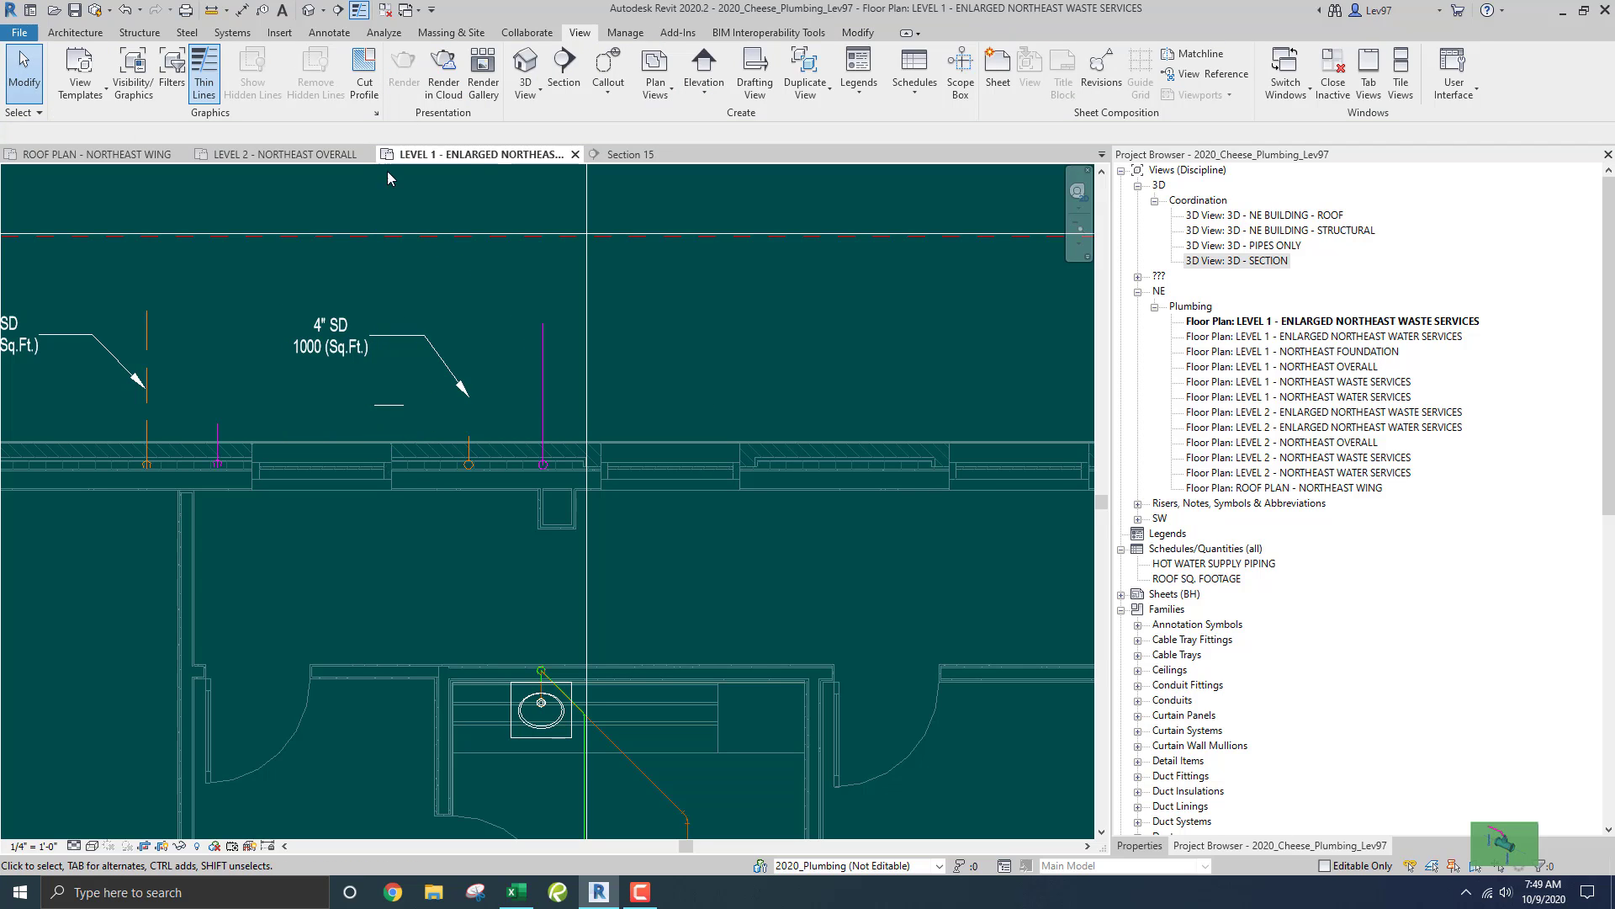
{"action": "left_click", "coordinate": [859, 32]}
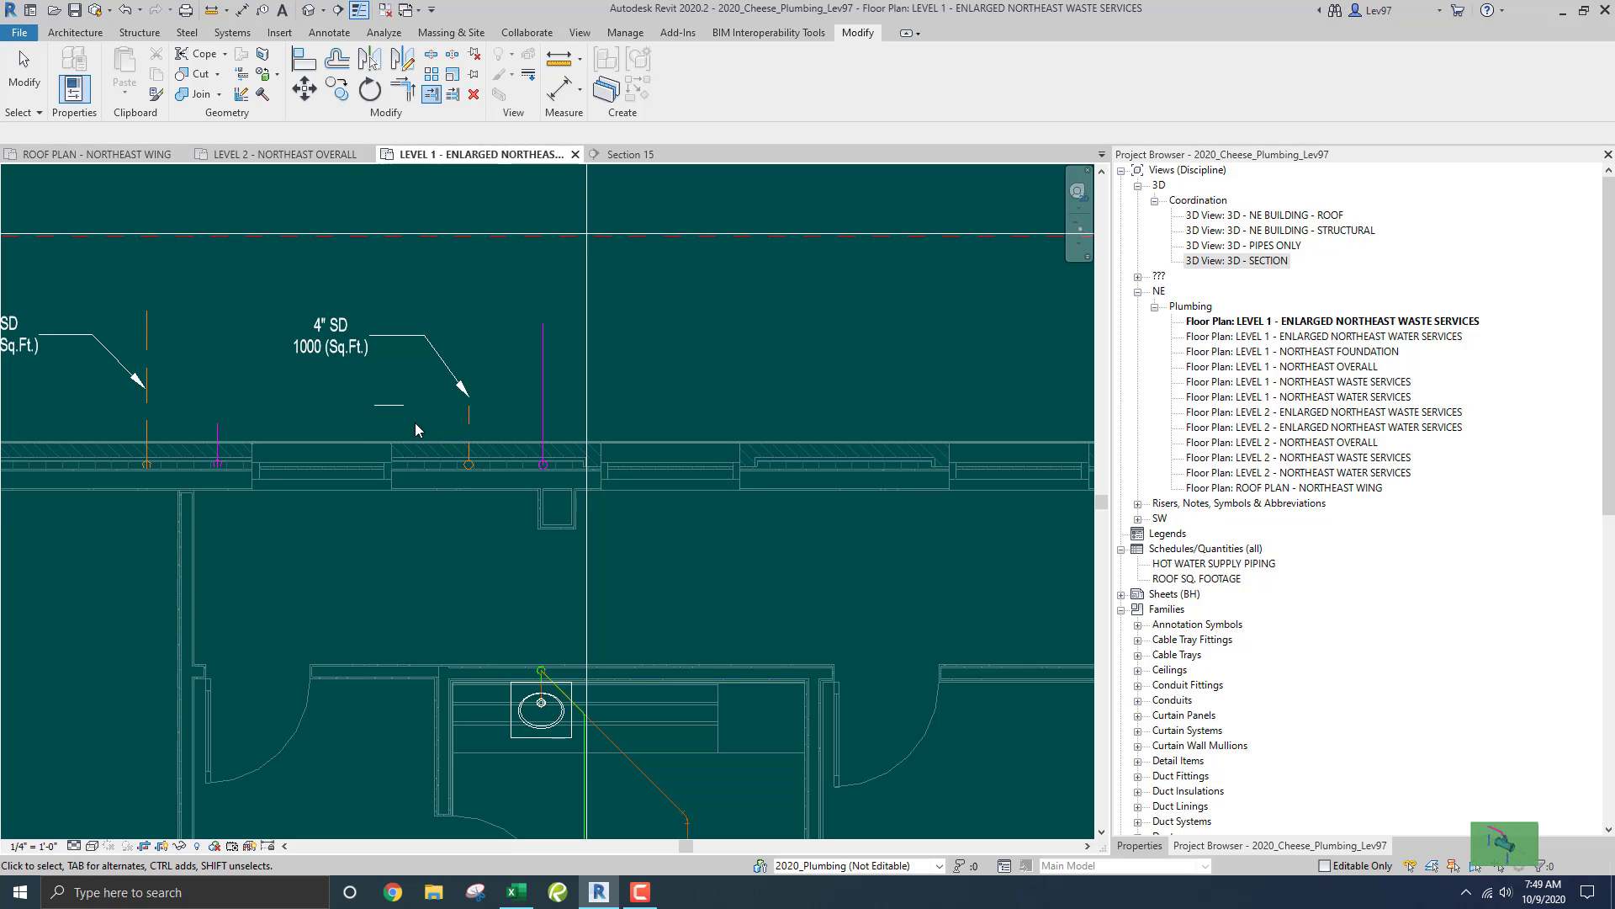
Nudge the detail line closer to the exterior wall.
{"action": "left_click", "coordinate": [388, 406]}
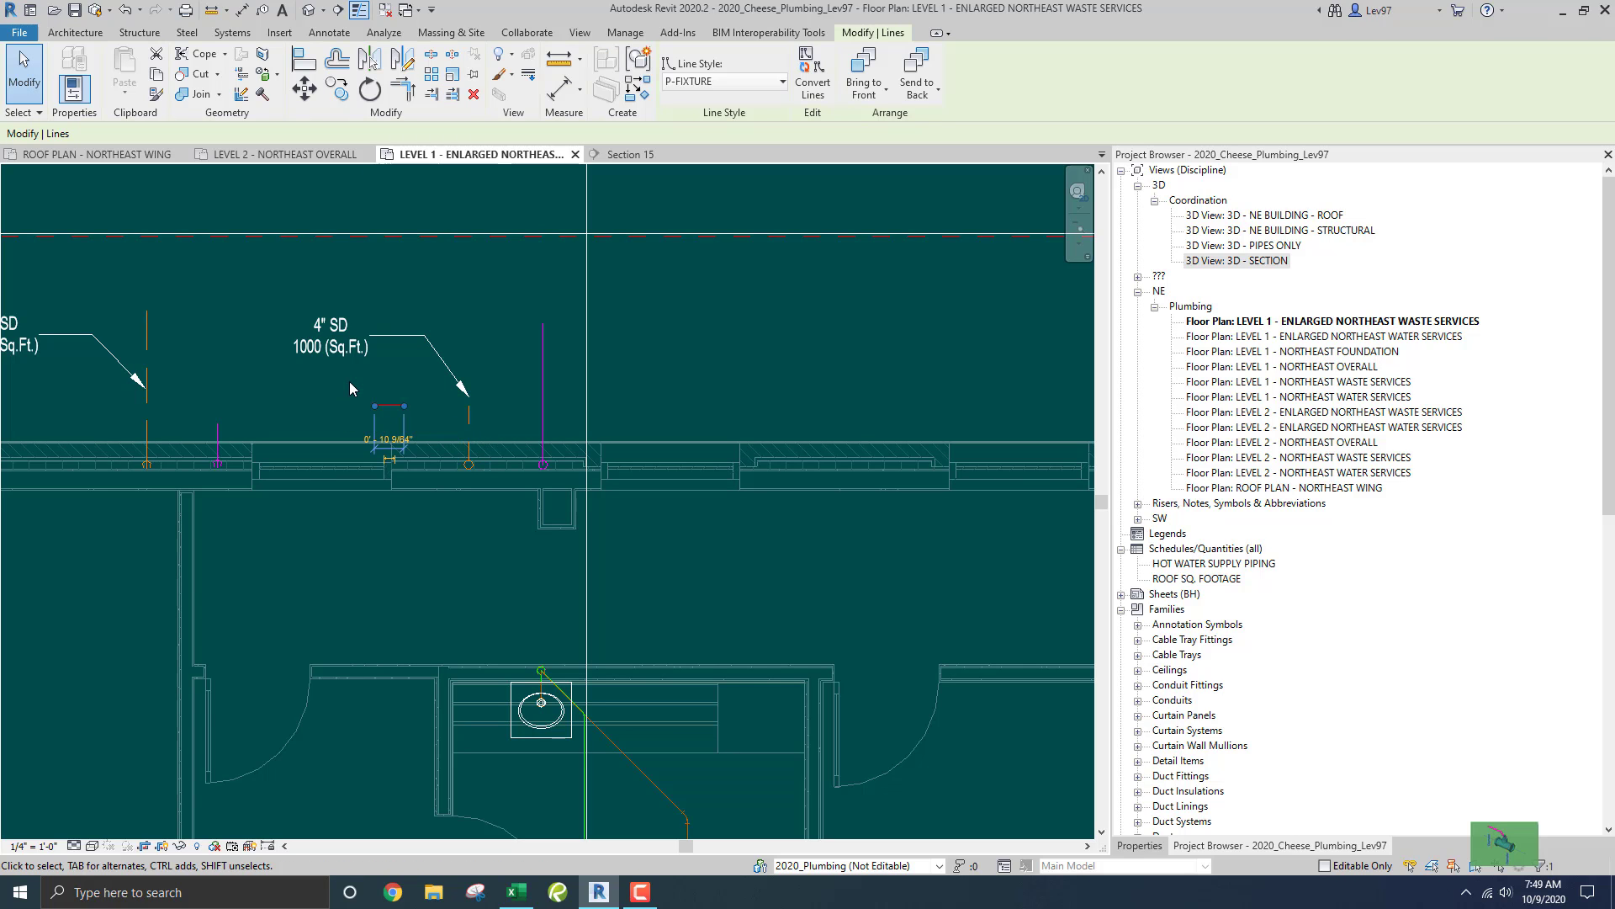
{"action": "key", "text": "Down"}
{"action": "key", "text": "Down"}
{"action": "key", "text": "Down"}
{"action": "key", "text": "Down"}
{"action": "key", "text": "Escape"}
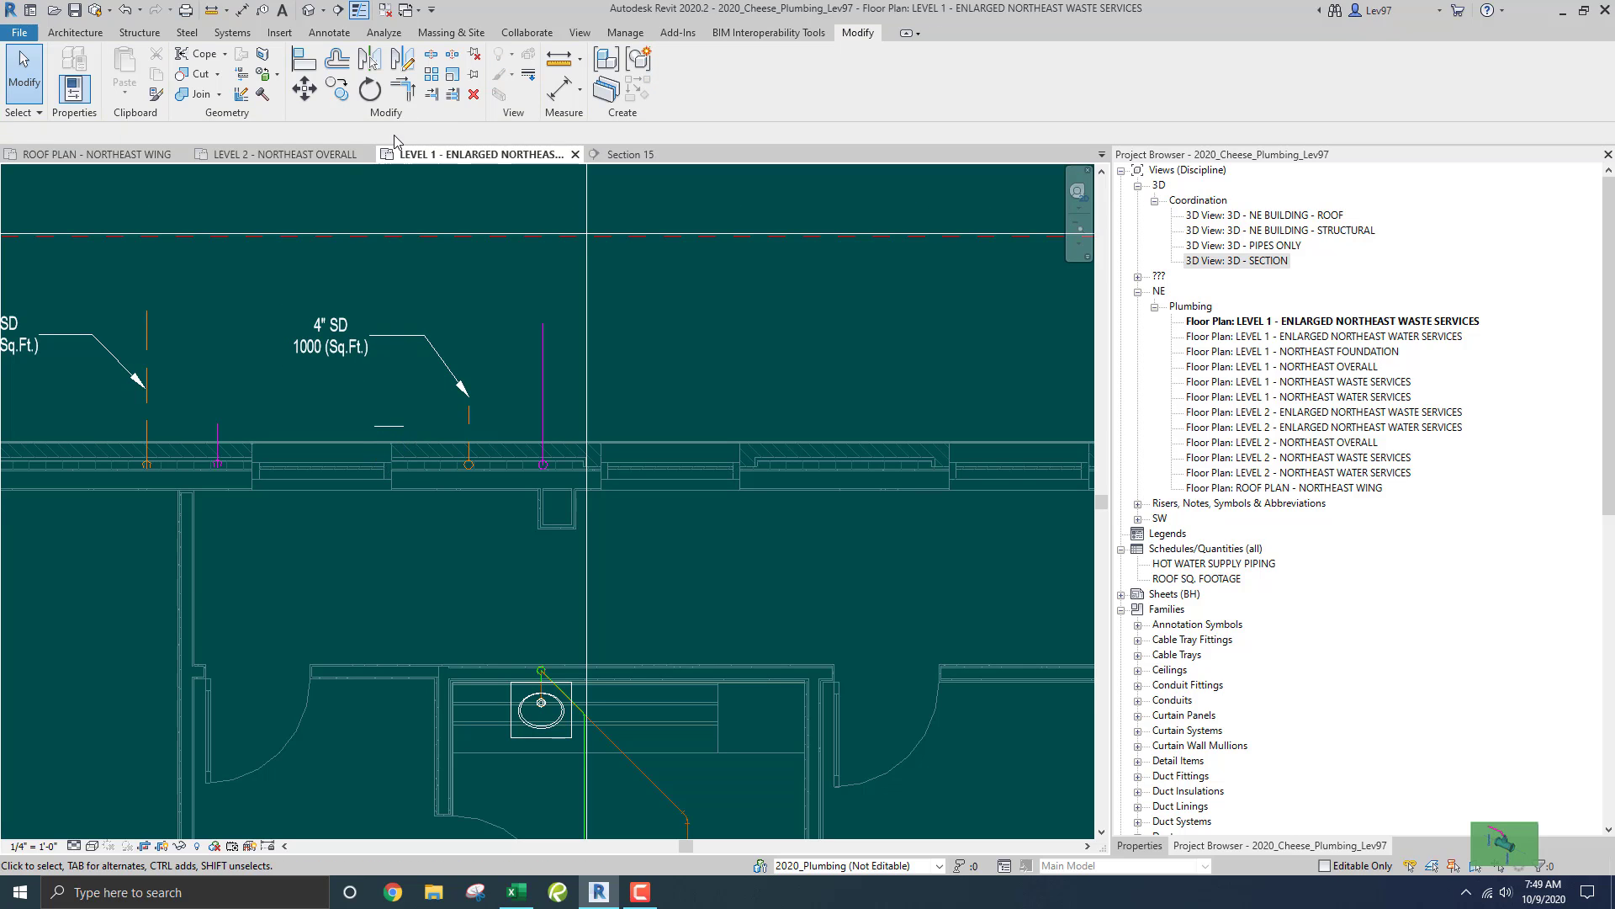
Delete the long overflow pipe running out from the exterior wall beside the planter's storm pipe.
{"action": "left_click", "coordinate": [432, 98]}
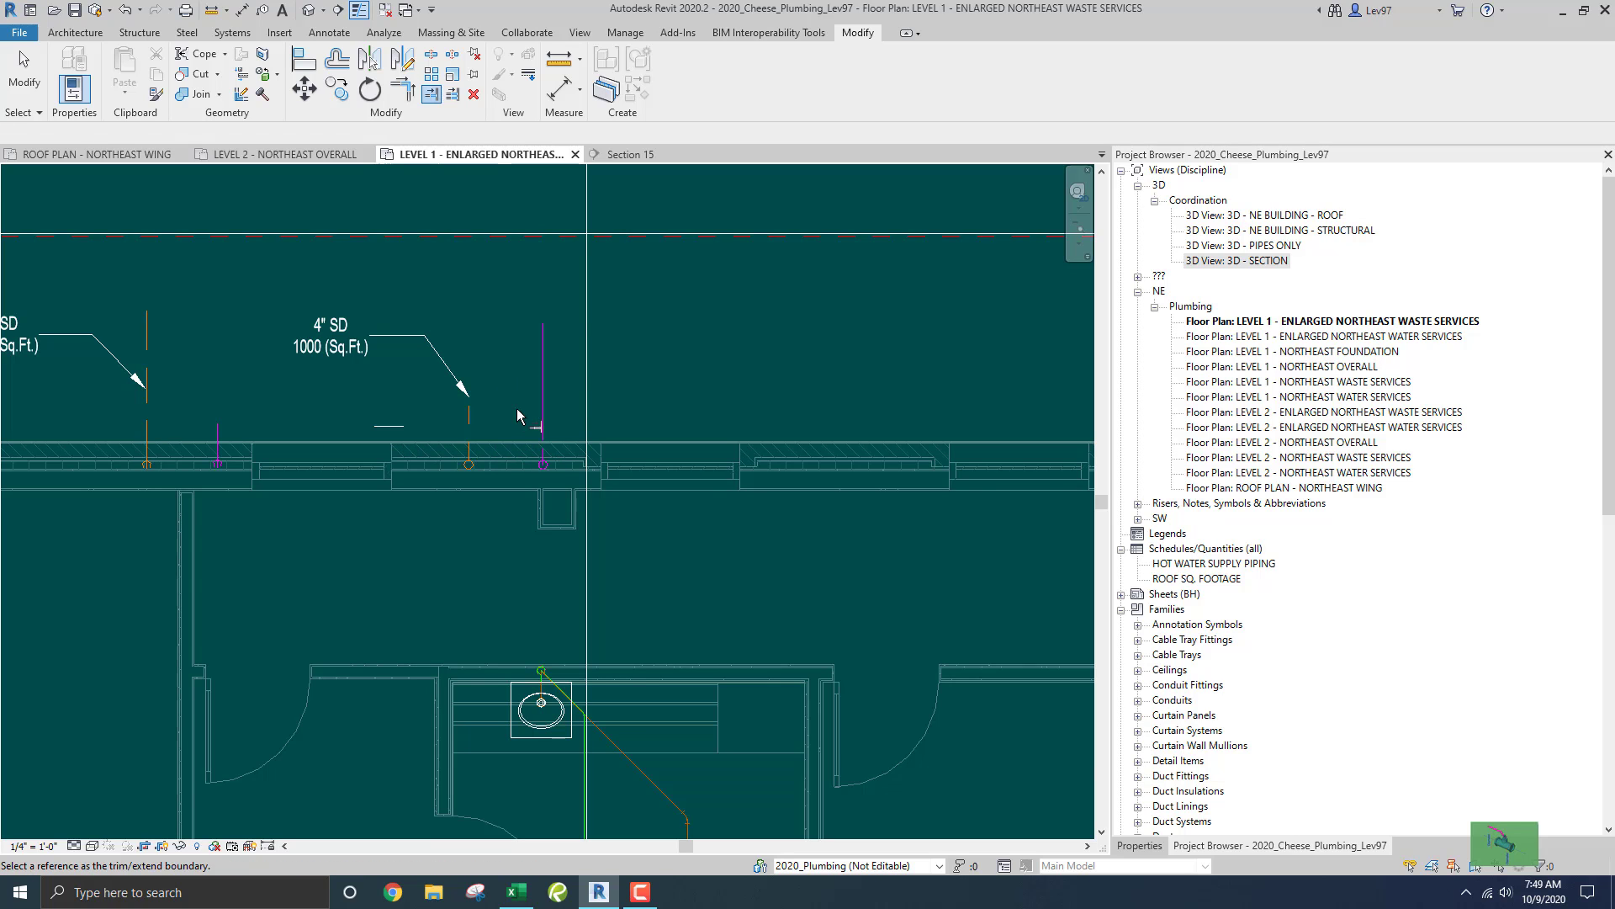
{"action": "key", "text": "Escape"}
{"action": "scroll", "coordinate": [517, 414], "scroll_direction": "up", "scroll_amount": 2}
{"action": "scroll", "coordinate": [526, 417], "scroll_direction": "up", "scroll_amount": 2}
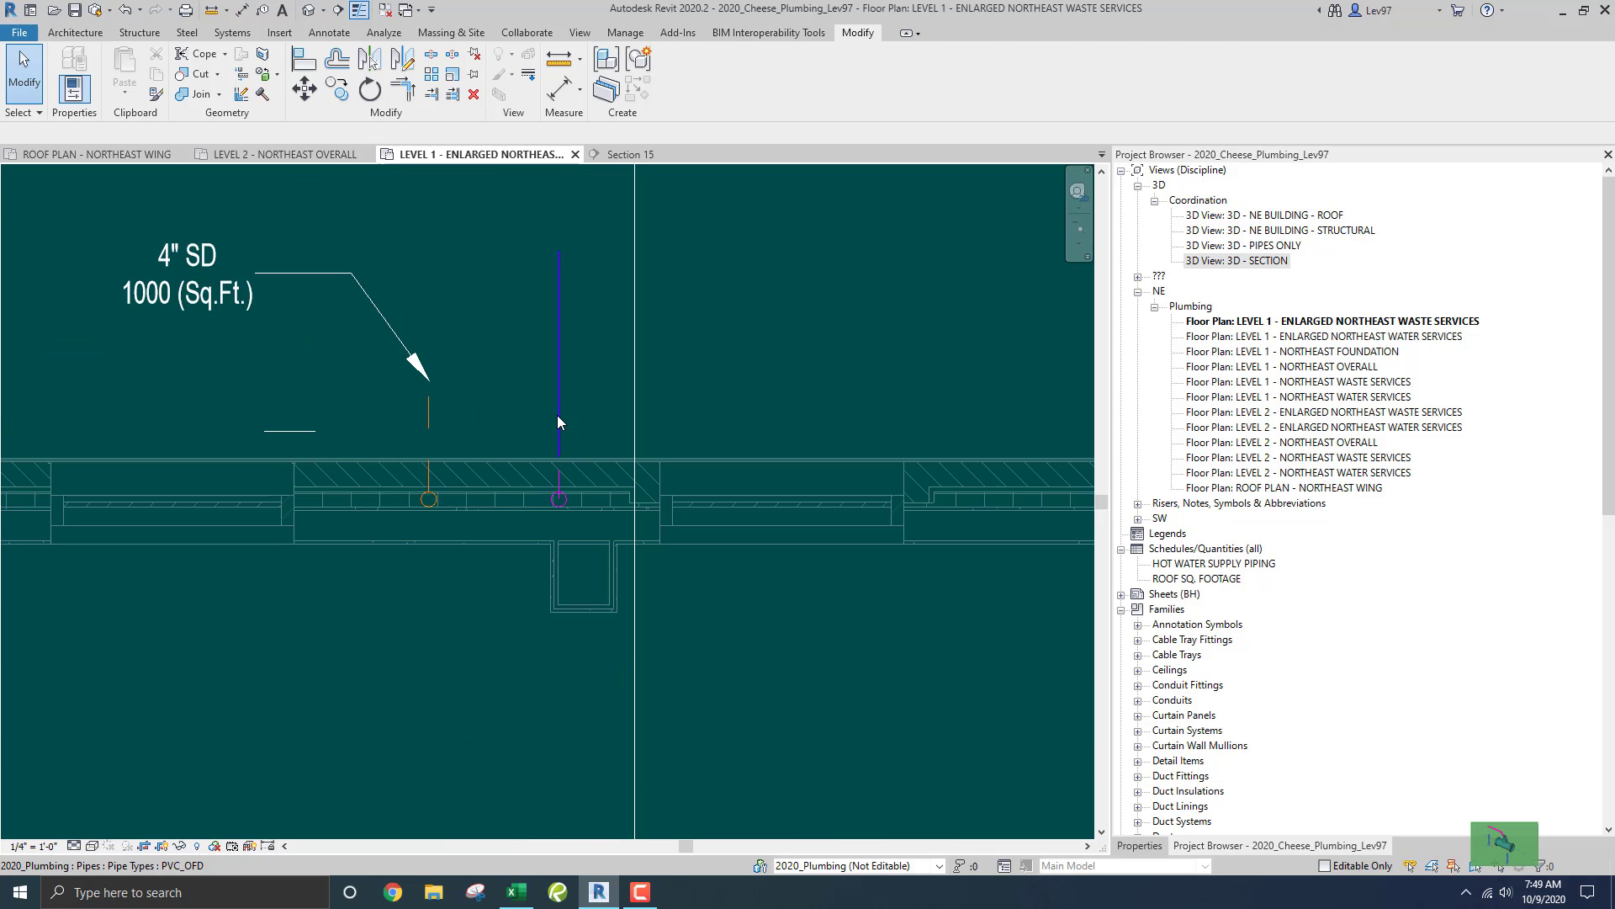
{"action": "left_click", "coordinate": [557, 416]}
{"action": "key", "text": "Escape"}
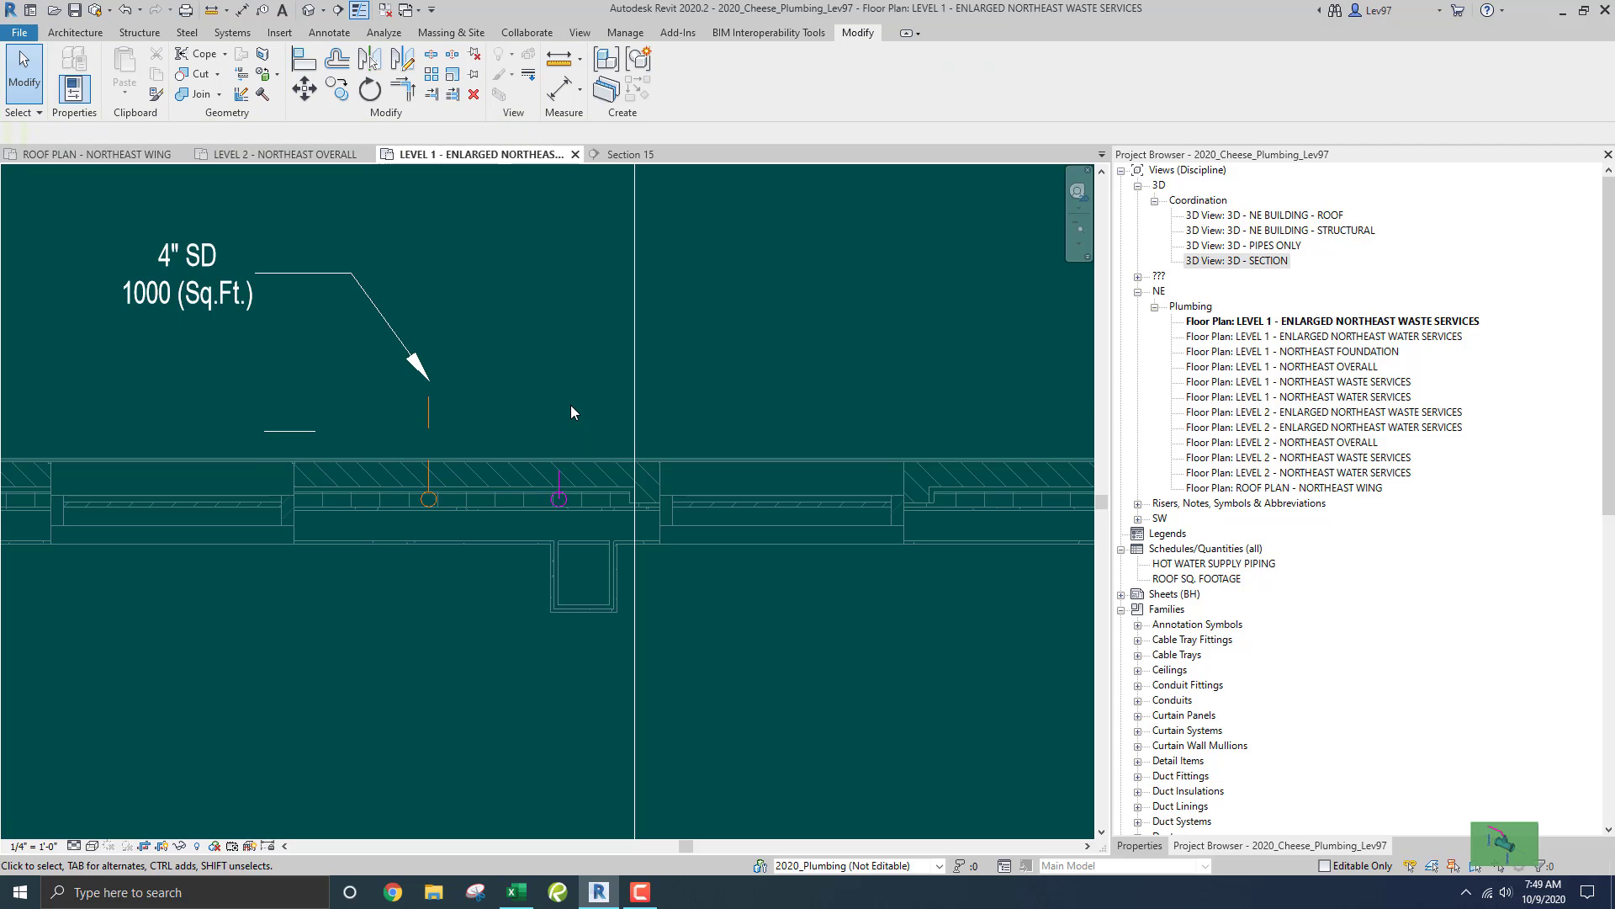
{"action": "left_click", "coordinate": [431, 93]}
{"action": "left_click", "coordinate": [296, 432]}
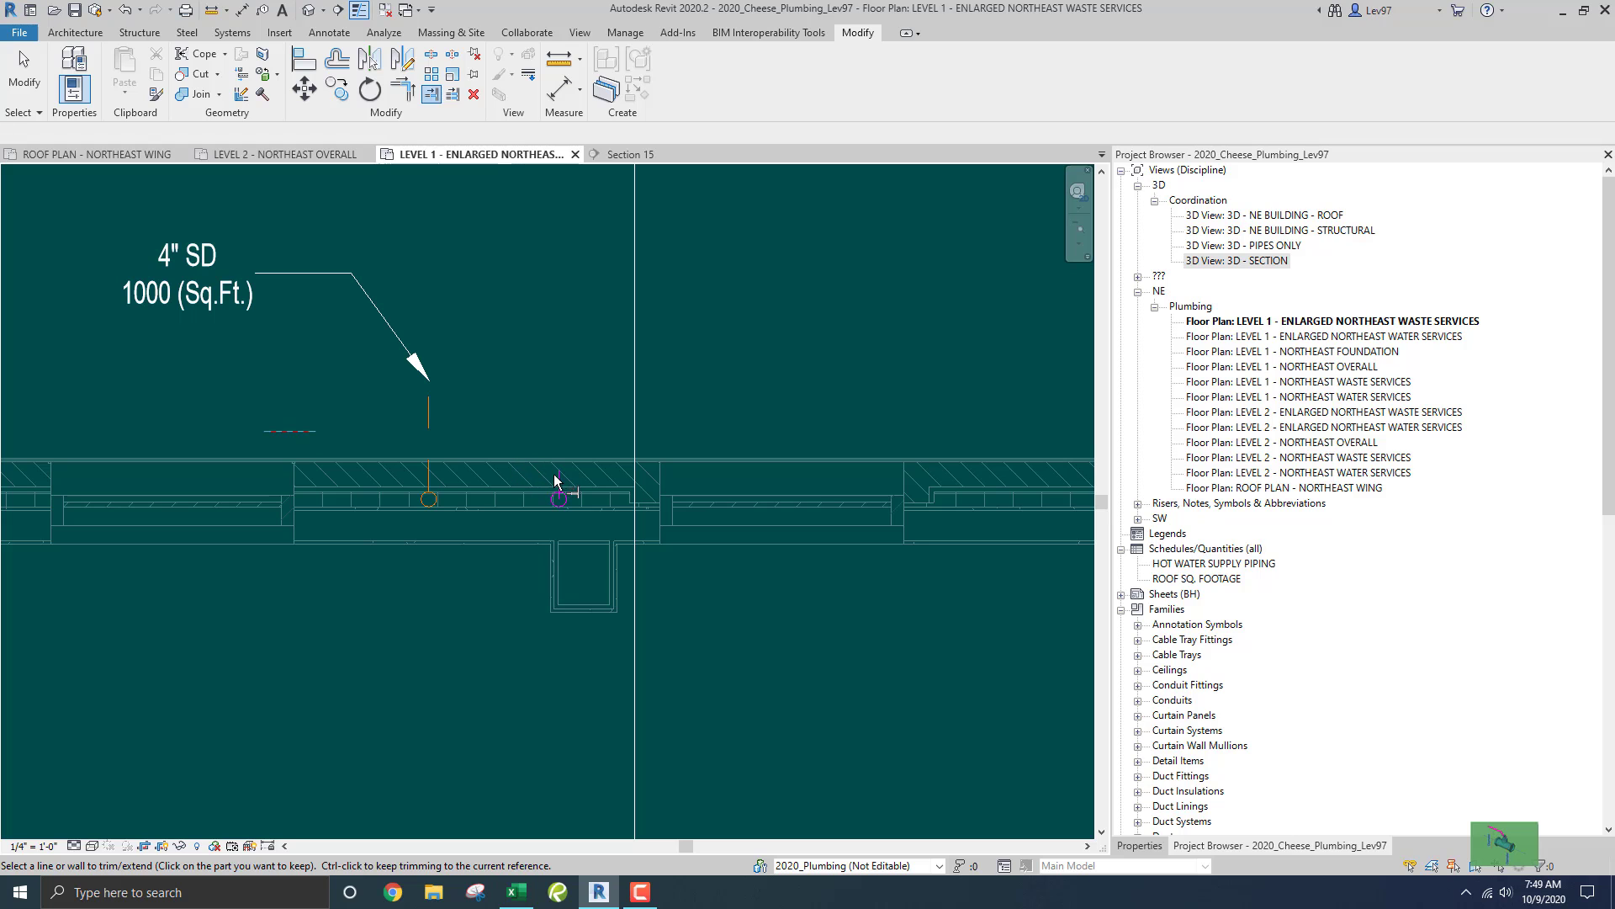
{"action": "scroll", "coordinate": [560, 482], "scroll_direction": "up", "scroll_amount": 2}
{"action": "key", "text": "Escape"}
{"action": "scroll", "coordinate": [562, 482], "scroll_direction": "up", "scroll_amount": 1}
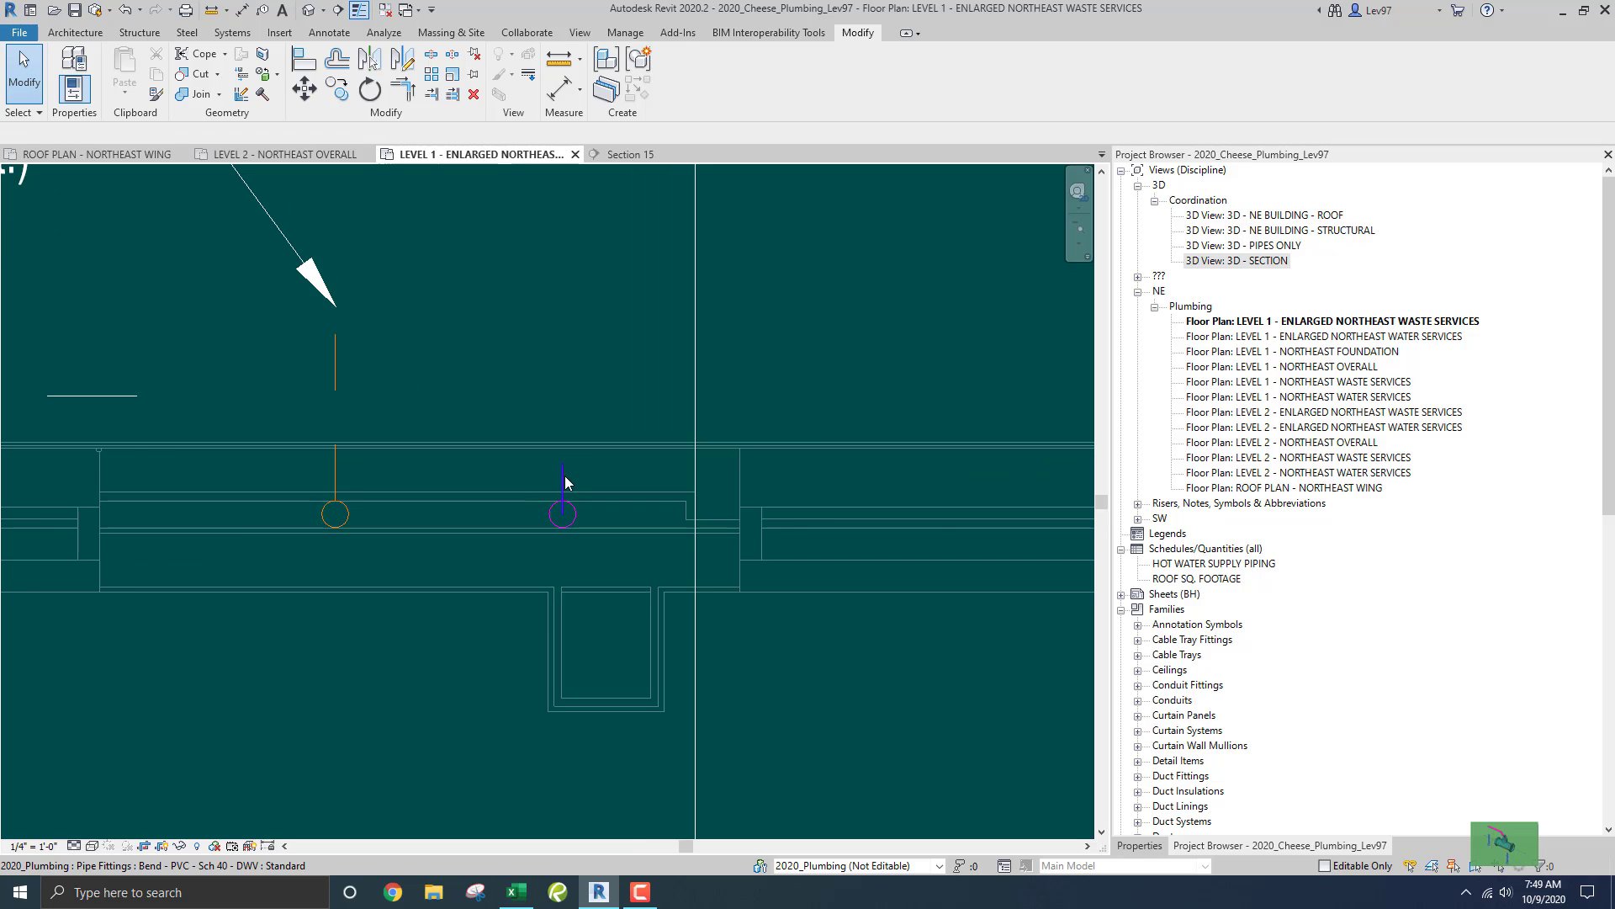
Draw a short 4" overflow pipe outward from the open bend in the exterior wall and delete the detail line.
{"action": "left_click", "coordinate": [563, 482]}
{"action": "right_click", "coordinate": [564, 467]}
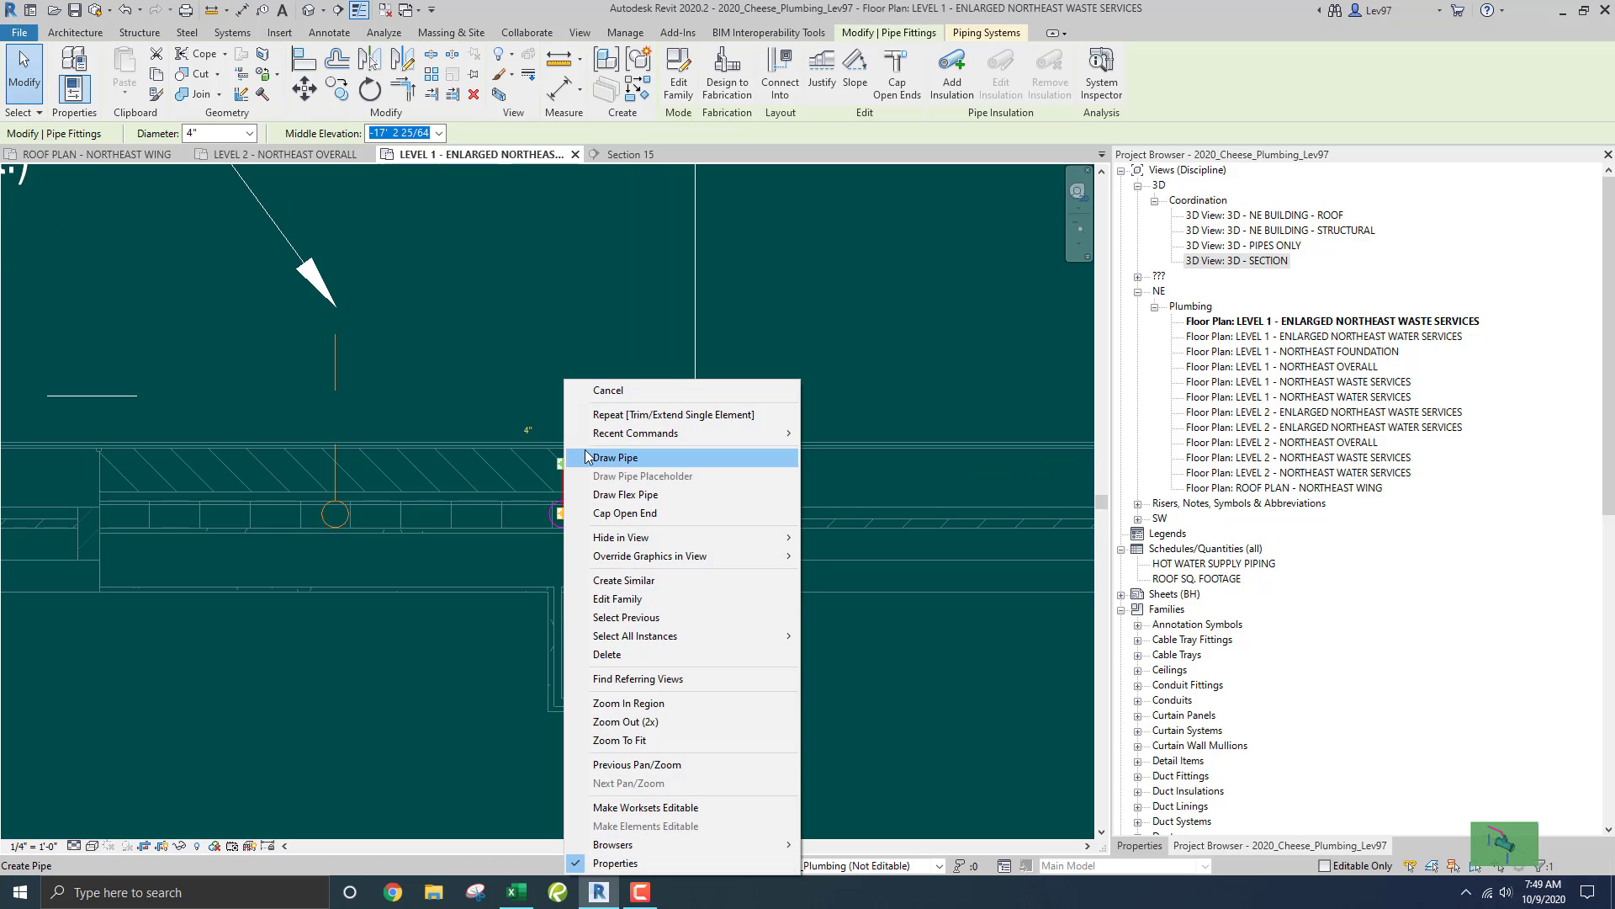
{"action": "left_click", "coordinate": [610, 459]}
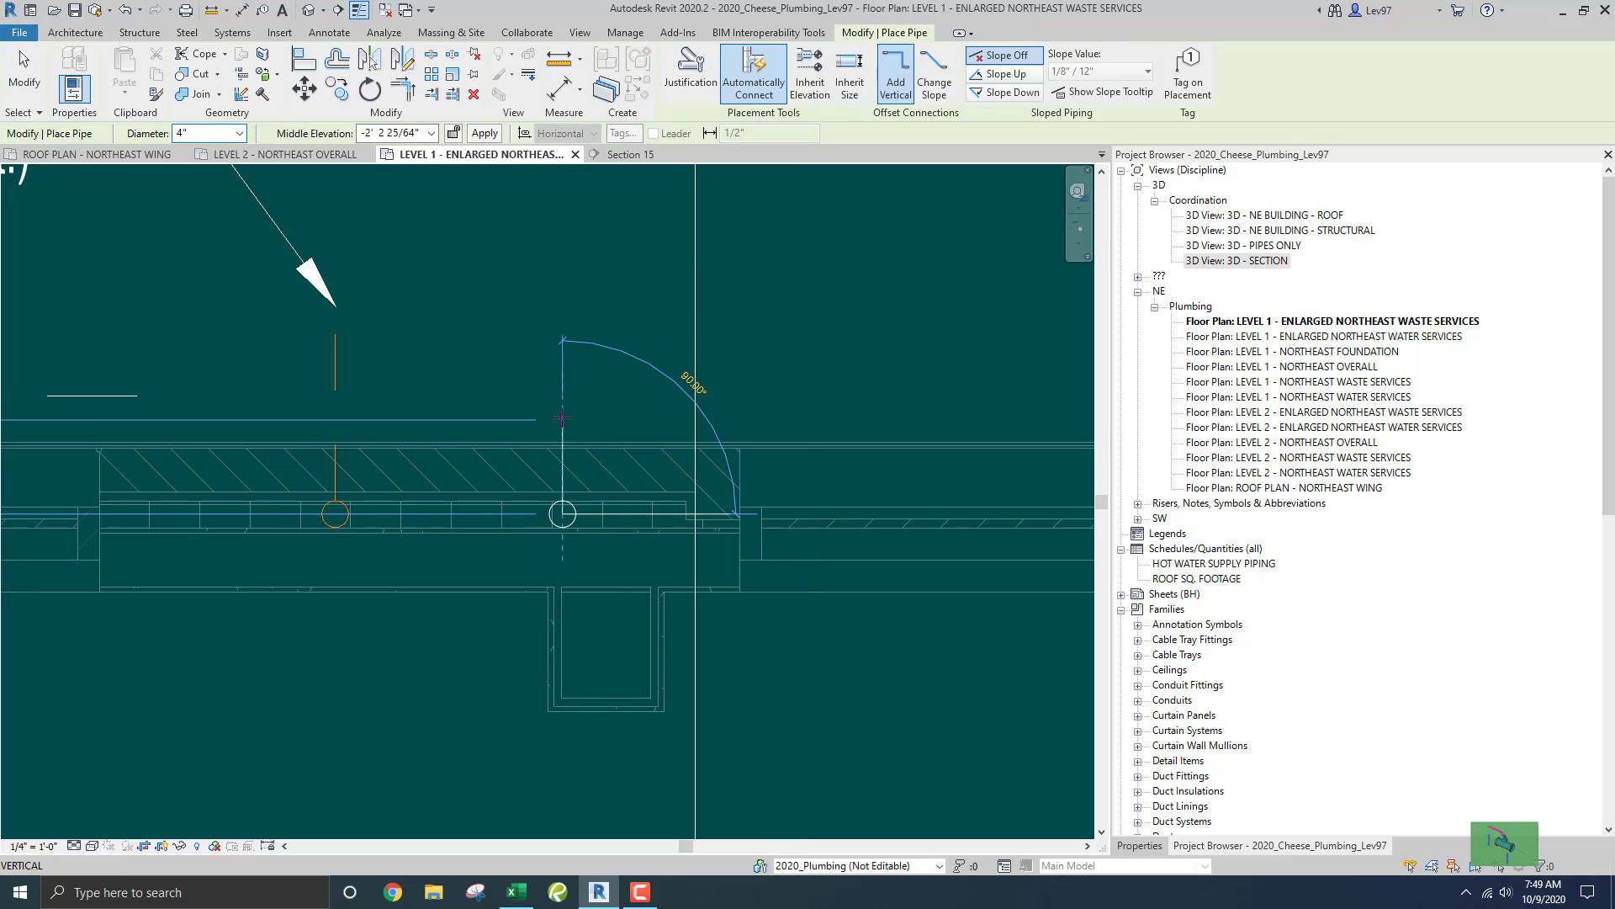
{"action": "key", "text": "Escape"}
{"action": "key", "text": "Escape"}
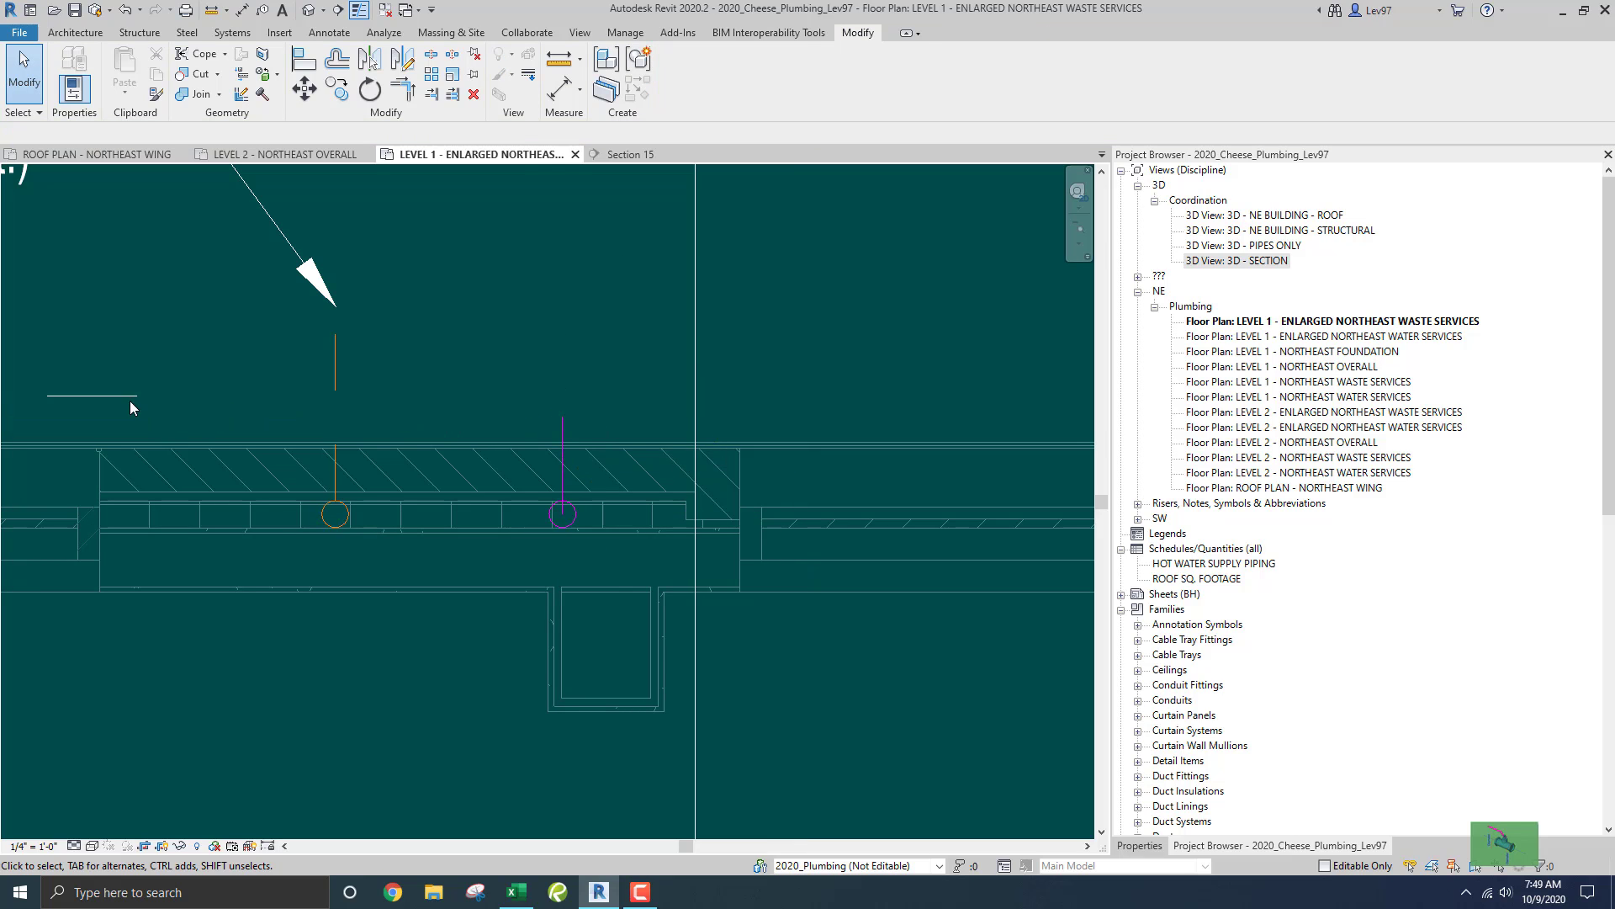
{"action": "left_click", "coordinate": [123, 399]}
{"action": "key", "text": "Delete"}
Check the drain outlets along the exterior wall in the 3D - NE BUILDING - ROOF view, and close that view.
{"action": "double_click", "coordinate": [1259, 217]}
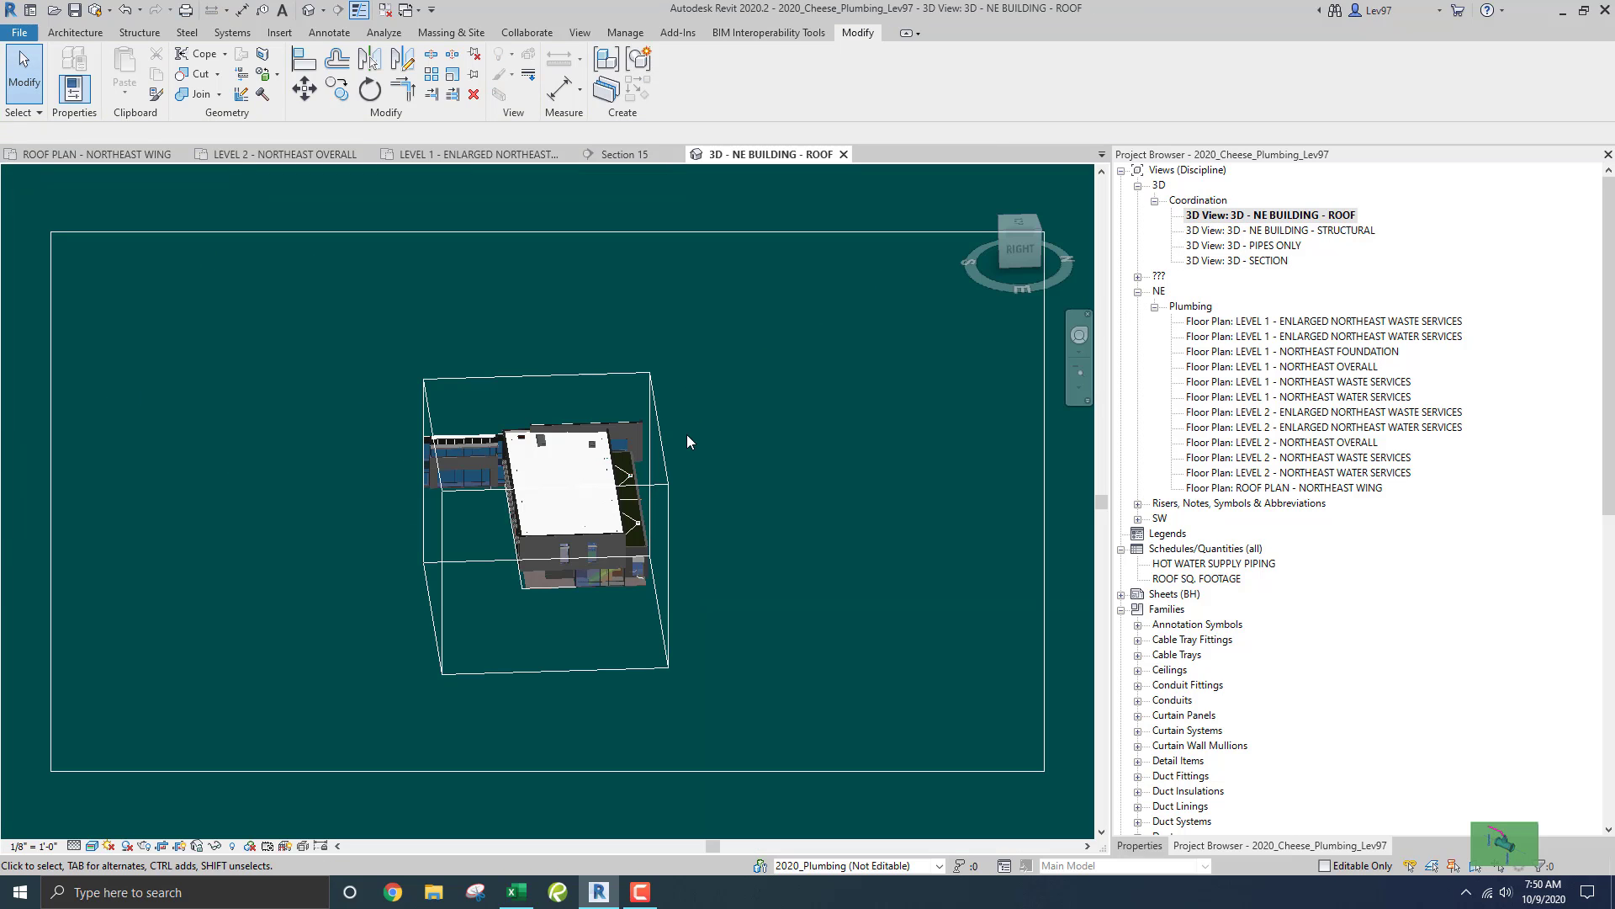
{"action": "middle_click_drag", "start_coordinate": [731, 627], "coordinate": [705, 567], "text": "shift"}
{"action": "scroll", "coordinate": [633, 543], "scroll_direction": "up", "scroll_amount": 10}
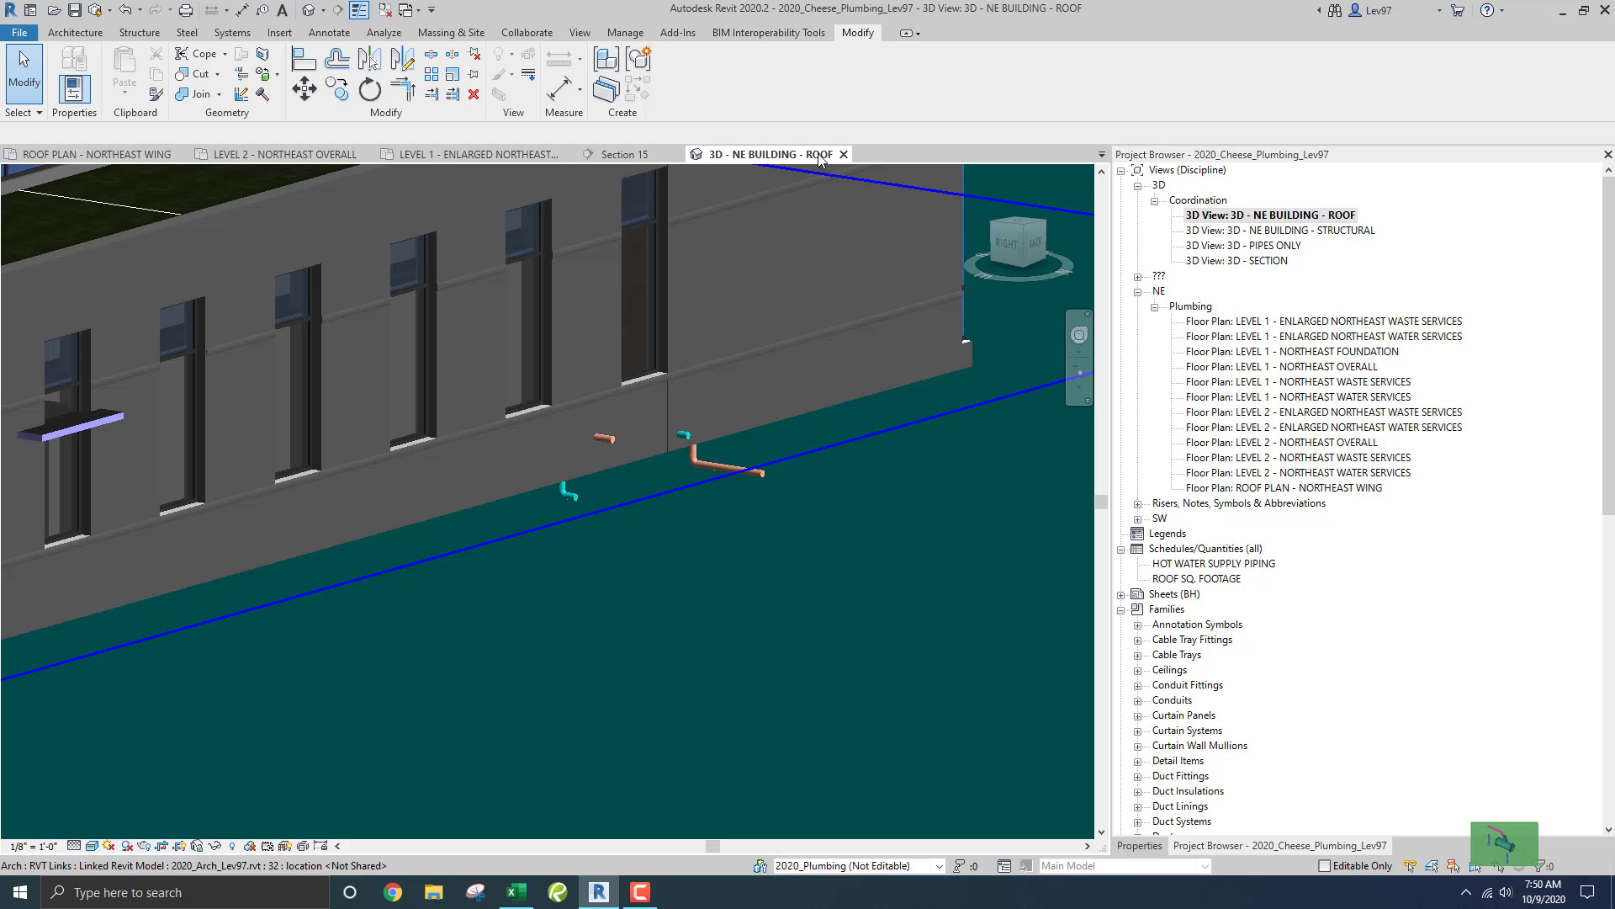
{"action": "left_click", "coordinate": [844, 155]}
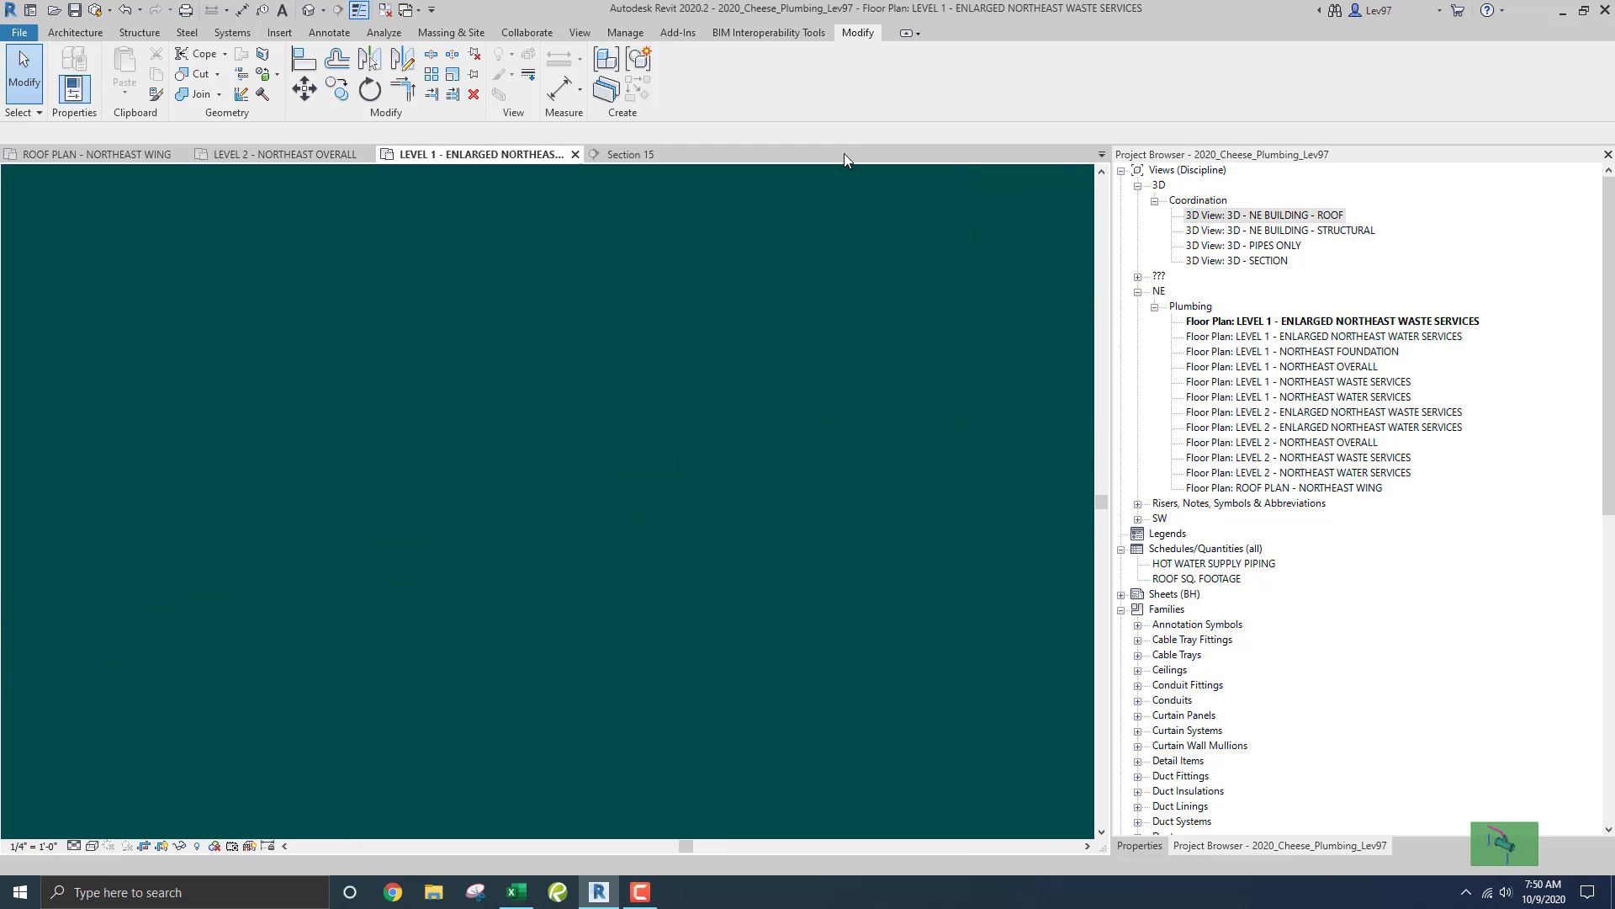
Undo the overflow pipe replacement, the storm pipe extension and the detail line in the Level 1 enlarged waste plan.
{"action": "left_click", "coordinate": [123, 11]}
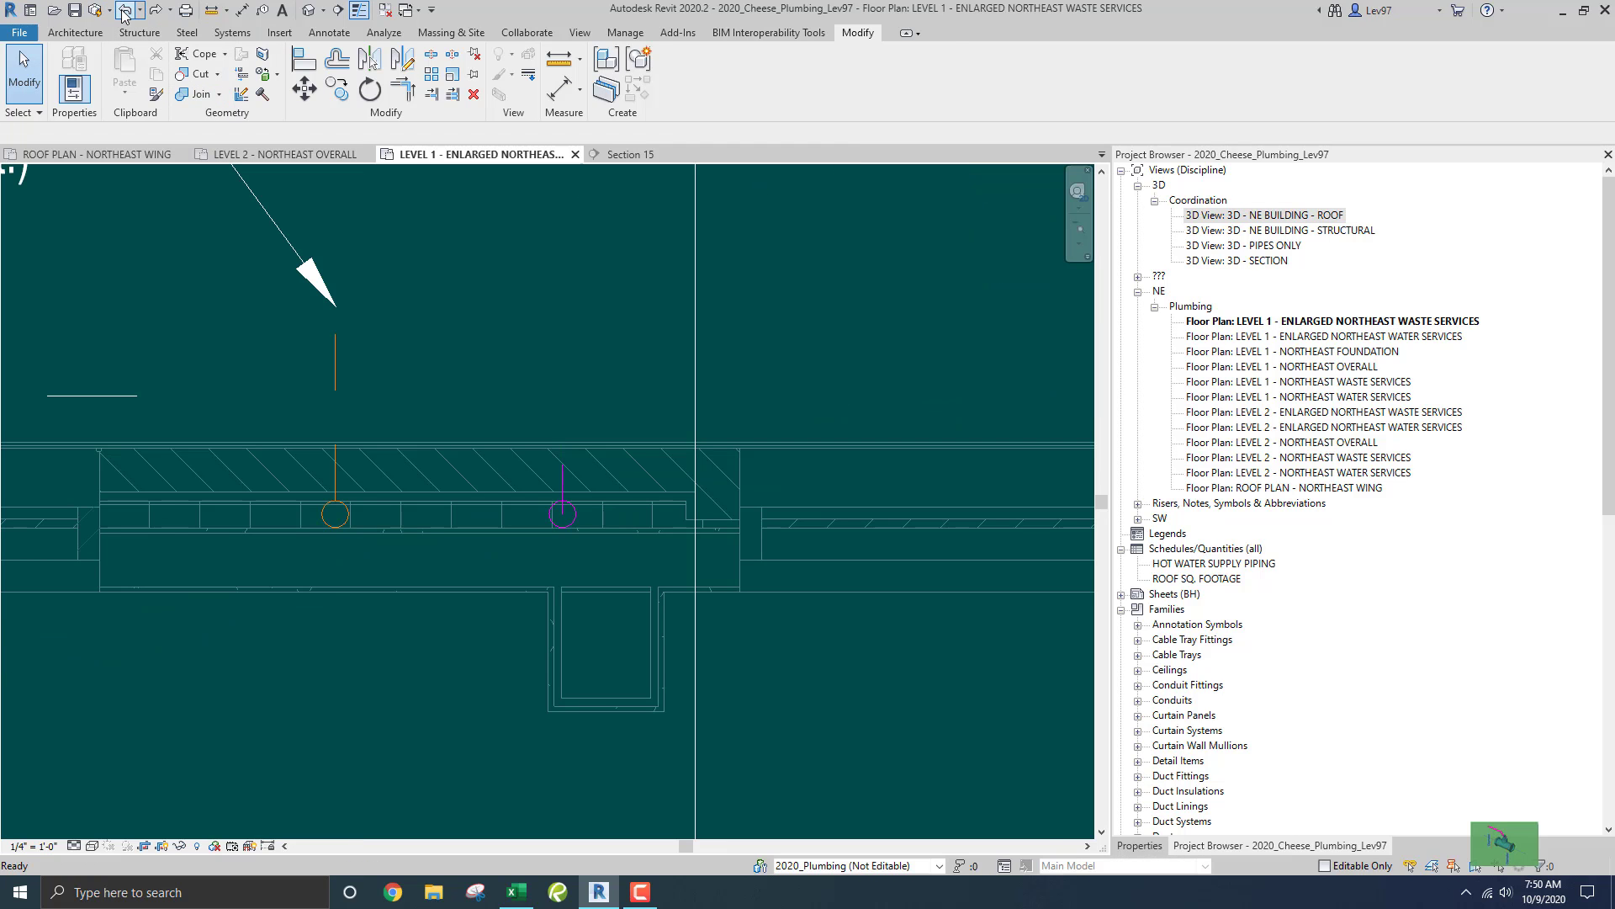
{"action": "left_click", "coordinate": [123, 12]}
{"action": "left_click", "coordinate": [123, 12]}
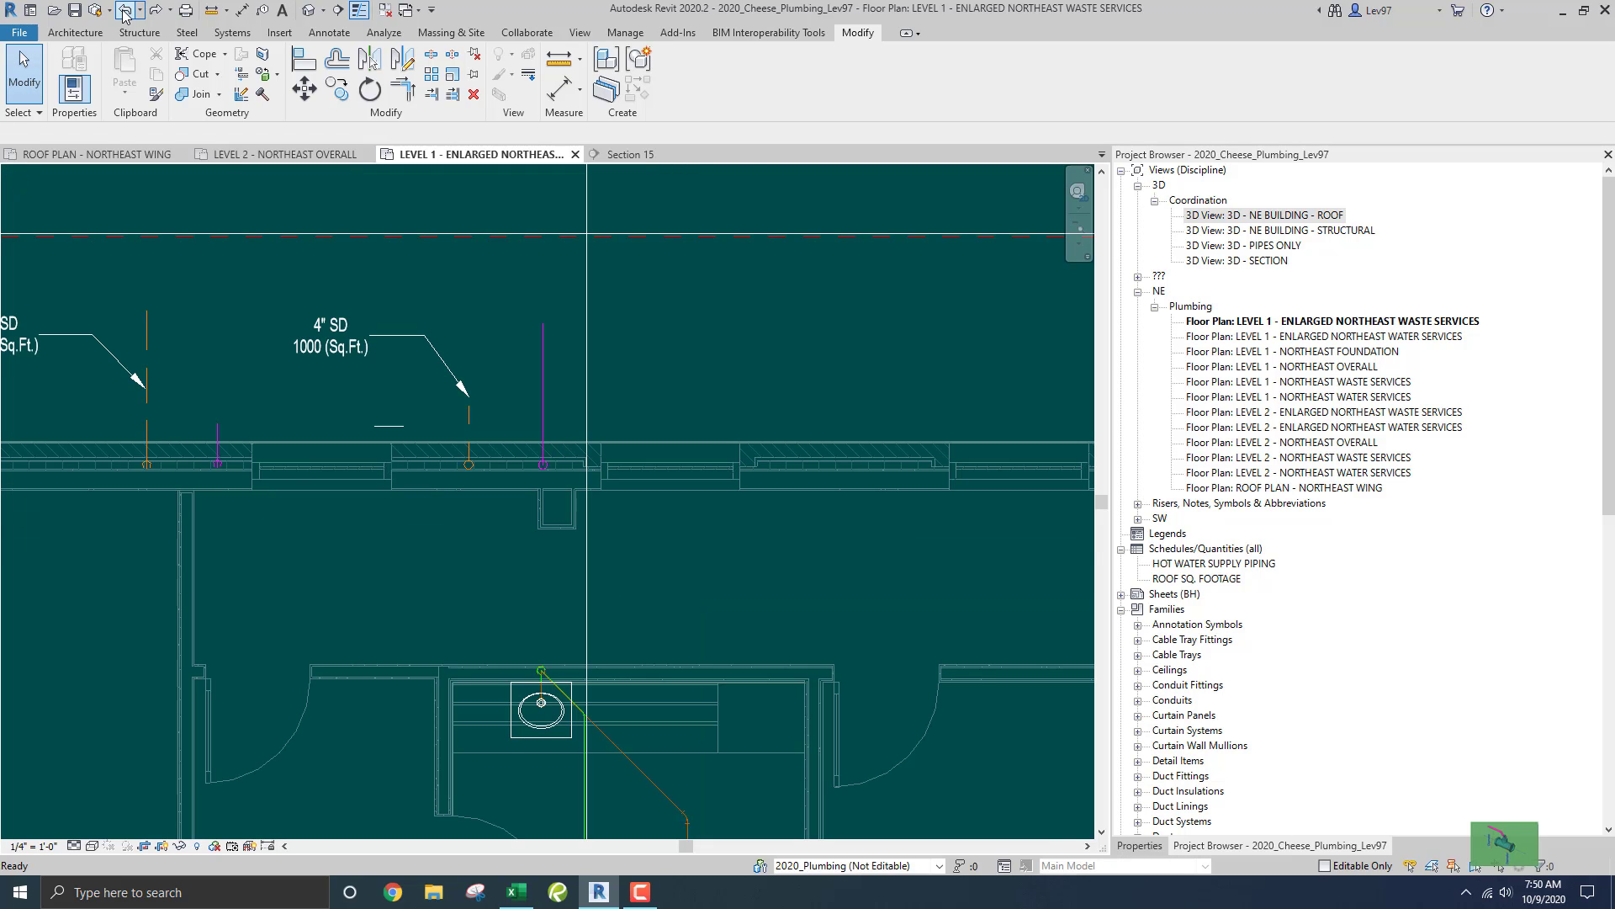
{"action": "left_click", "coordinate": [123, 12]}
{"action": "left_click", "coordinate": [124, 12]}
{"action": "left_click", "coordinate": [124, 11]}
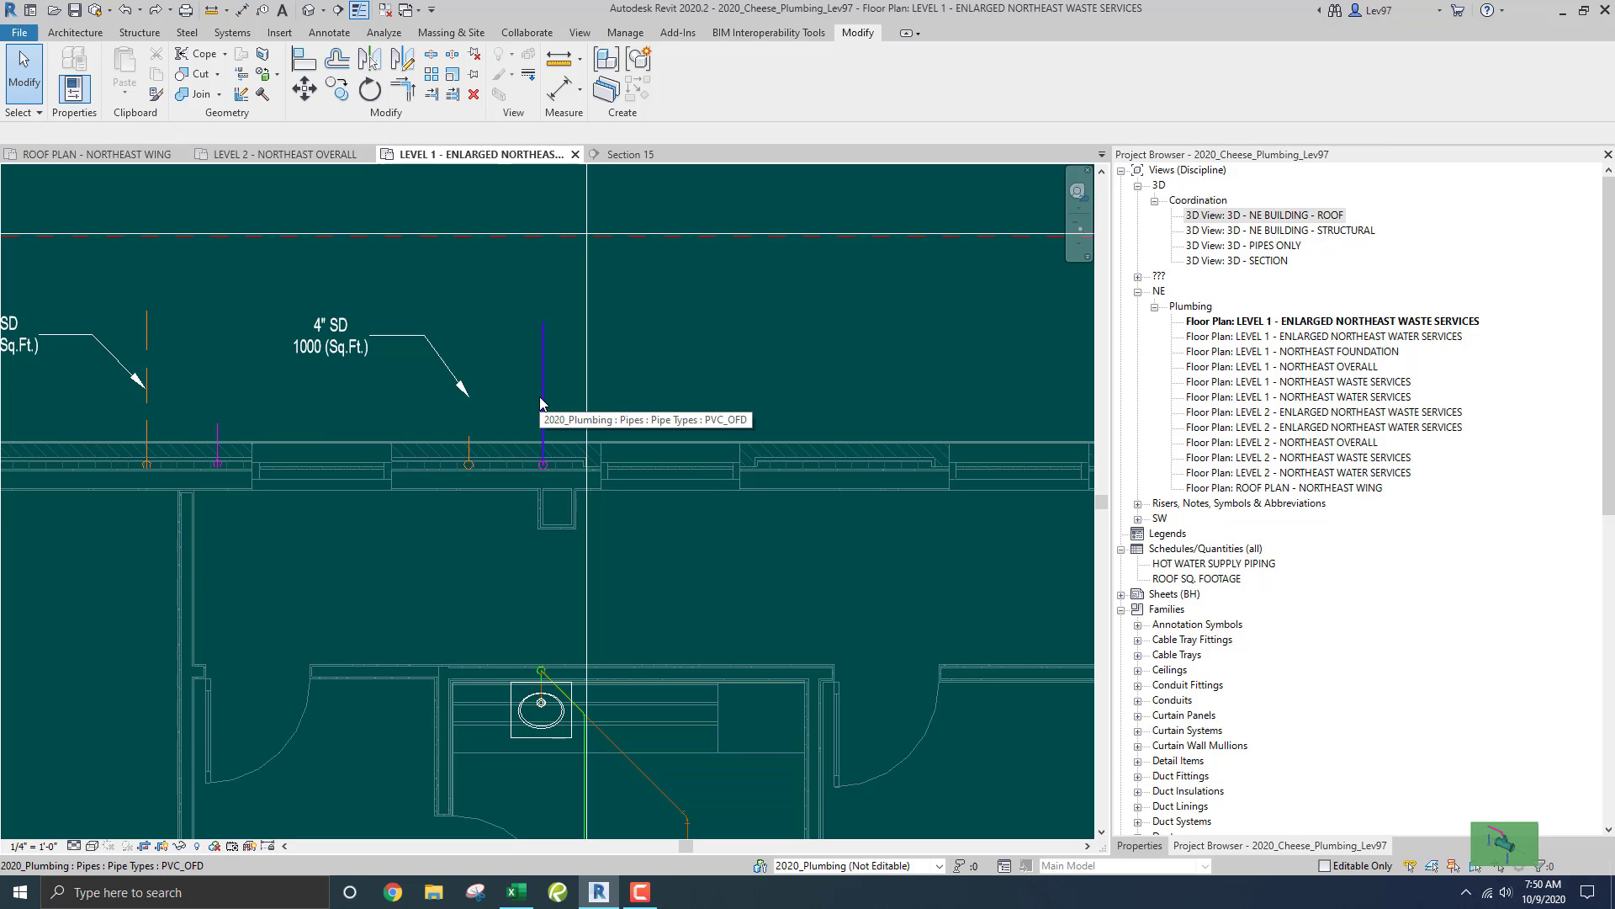
Reopen the 3D - NE BUILDING - ROOF view and compare the storm and overflow outlet heights at the base of the exterior wall.
{"action": "middle_click_drag", "start_coordinate": [512, 370], "coordinate": [529, 365]}
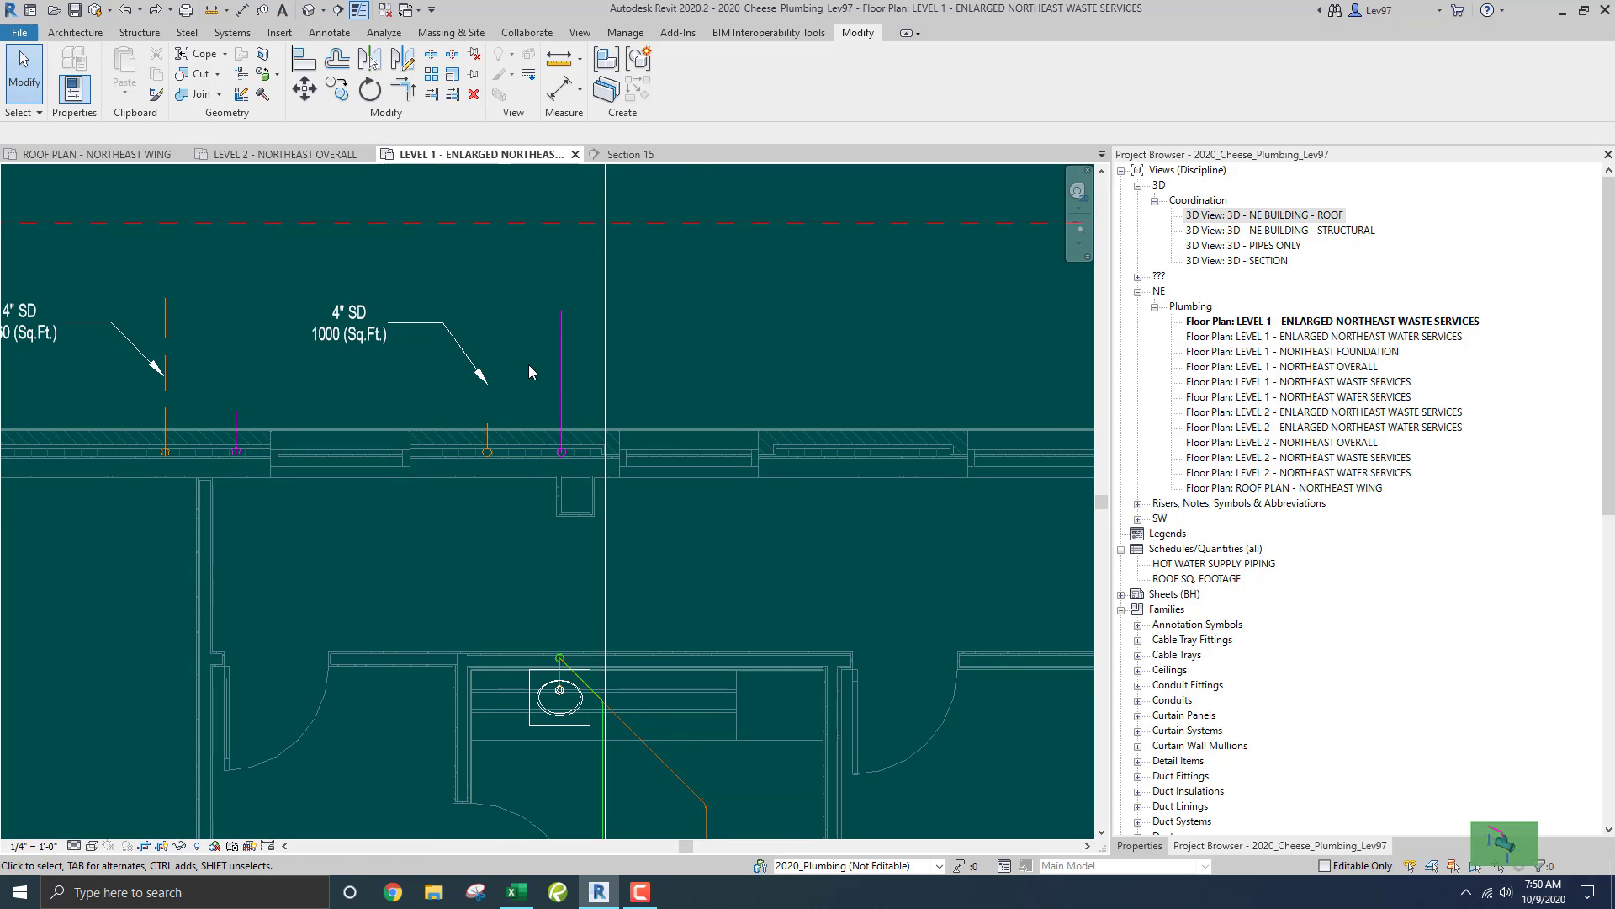
{"action": "double_click", "coordinate": [1238, 215]}
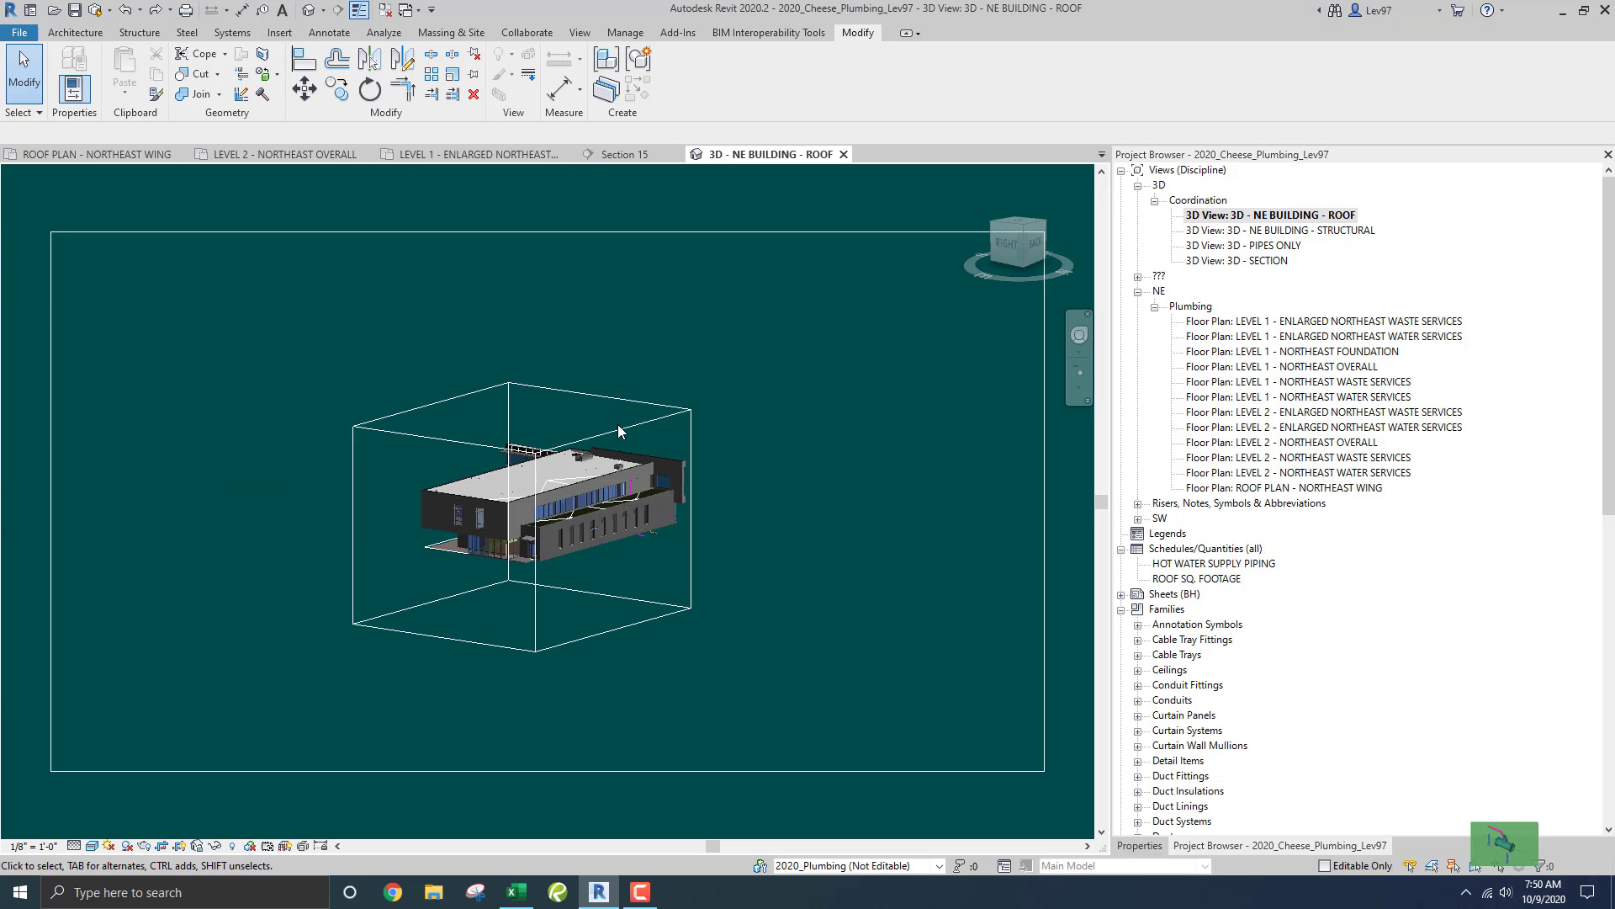
{"action": "scroll", "coordinate": [648, 521], "scroll_direction": "up", "scroll_amount": 6}
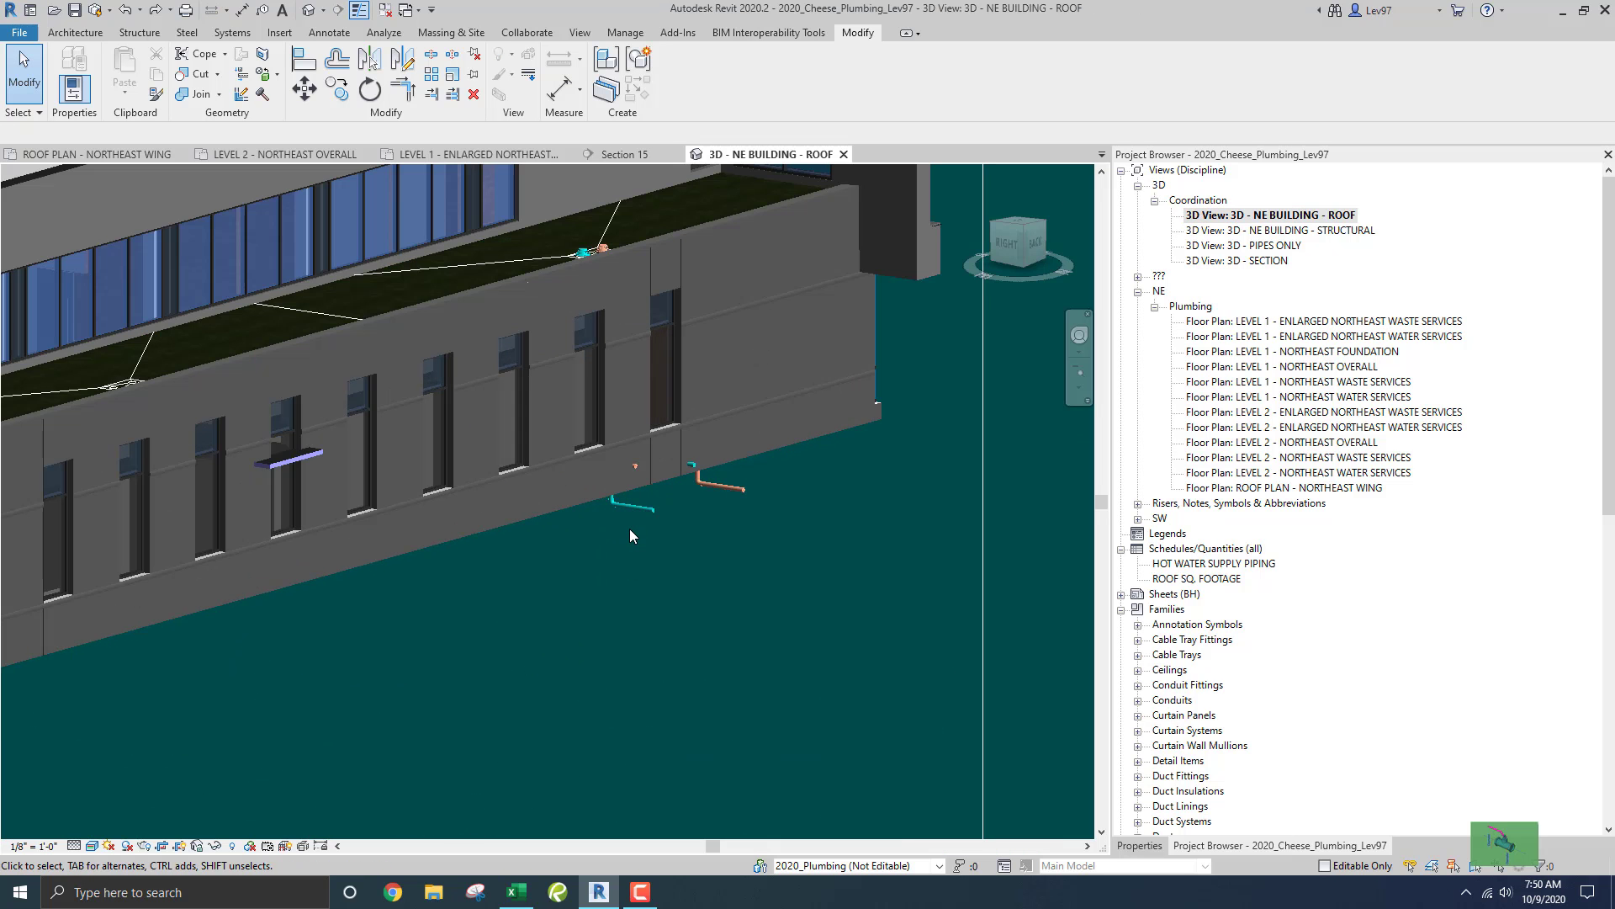
{"action": "middle_click_drag", "start_coordinate": [629, 528], "coordinate": [684, 506], "text": "shift"}
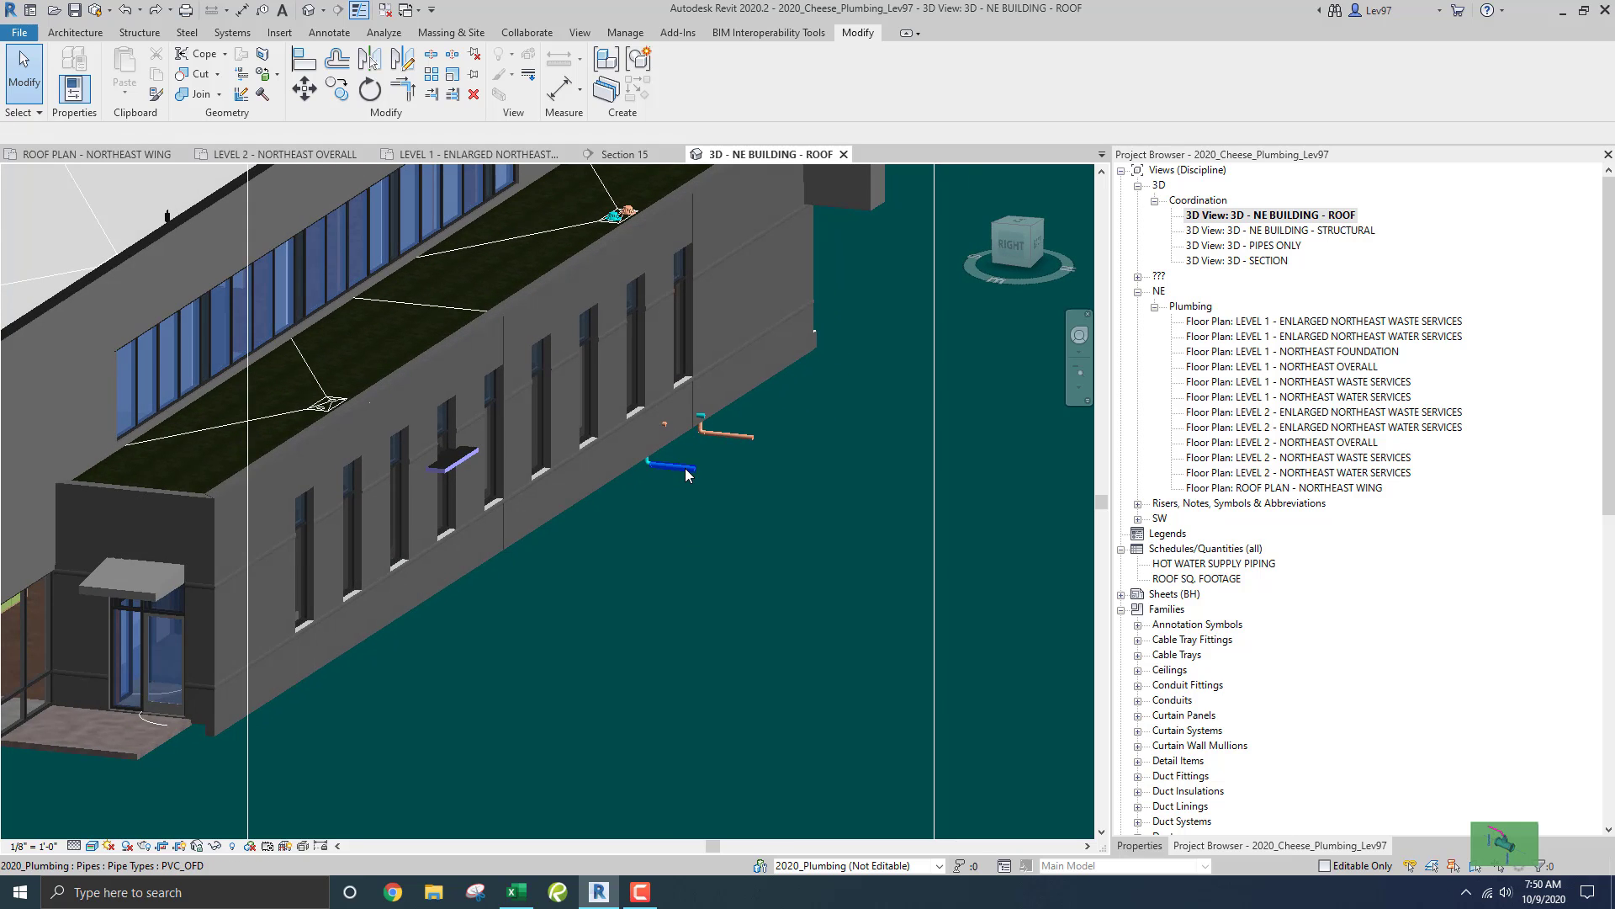
Review the properties of the planter's horizontal PVC_OFD overflow pipe below the exterior wall.
{"action": "left_click", "coordinate": [686, 470]}
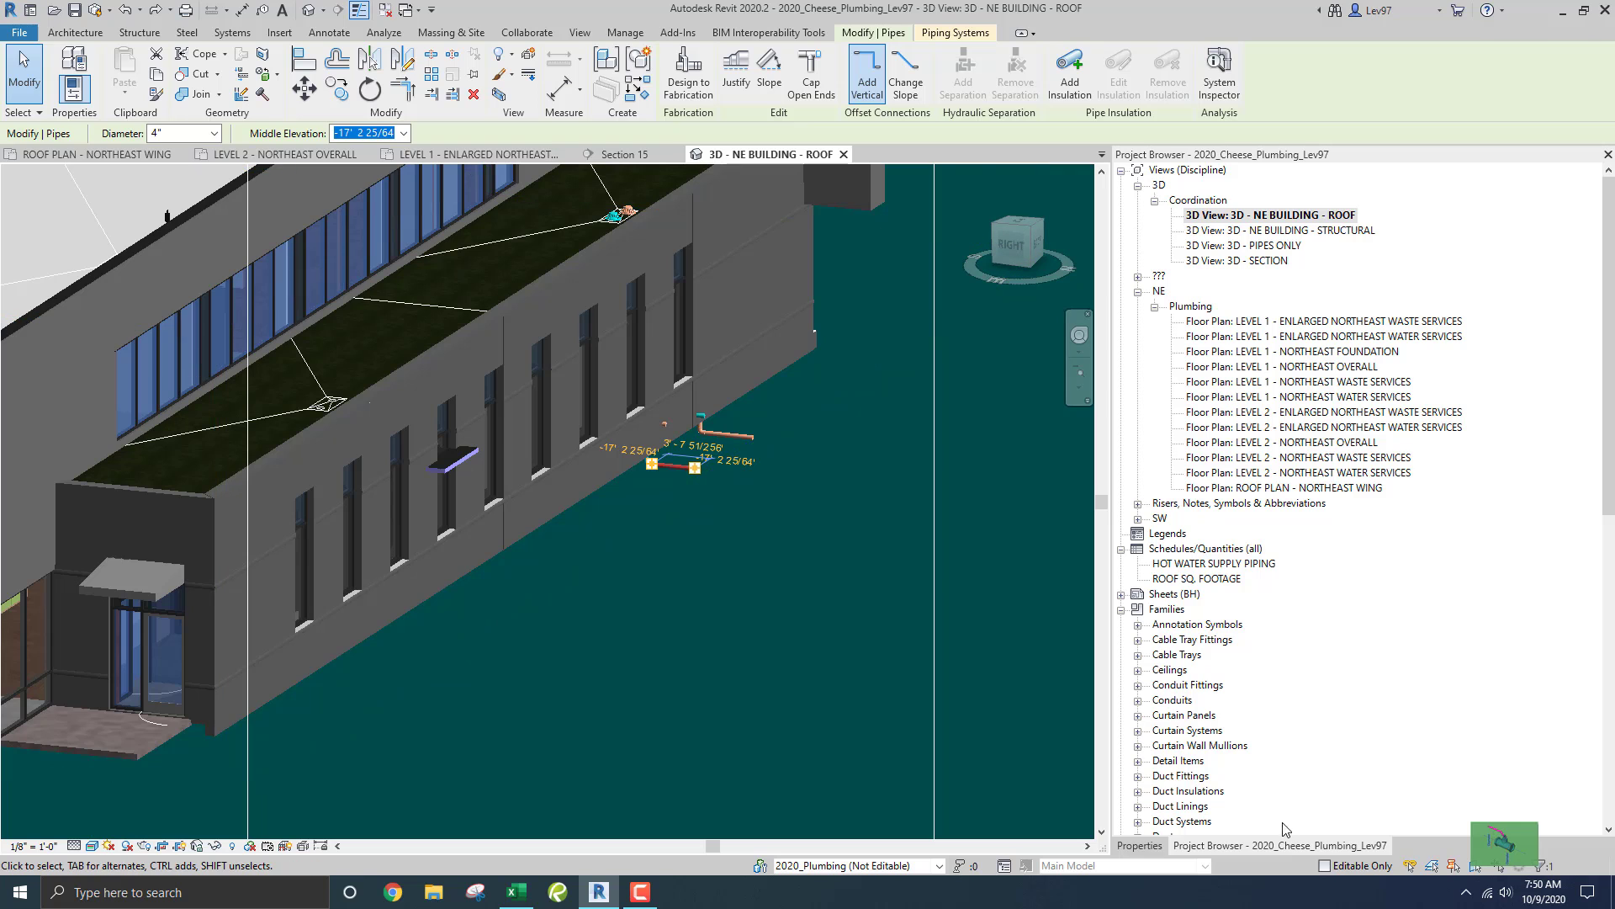
{"action": "left_click", "coordinate": [1140, 847]}
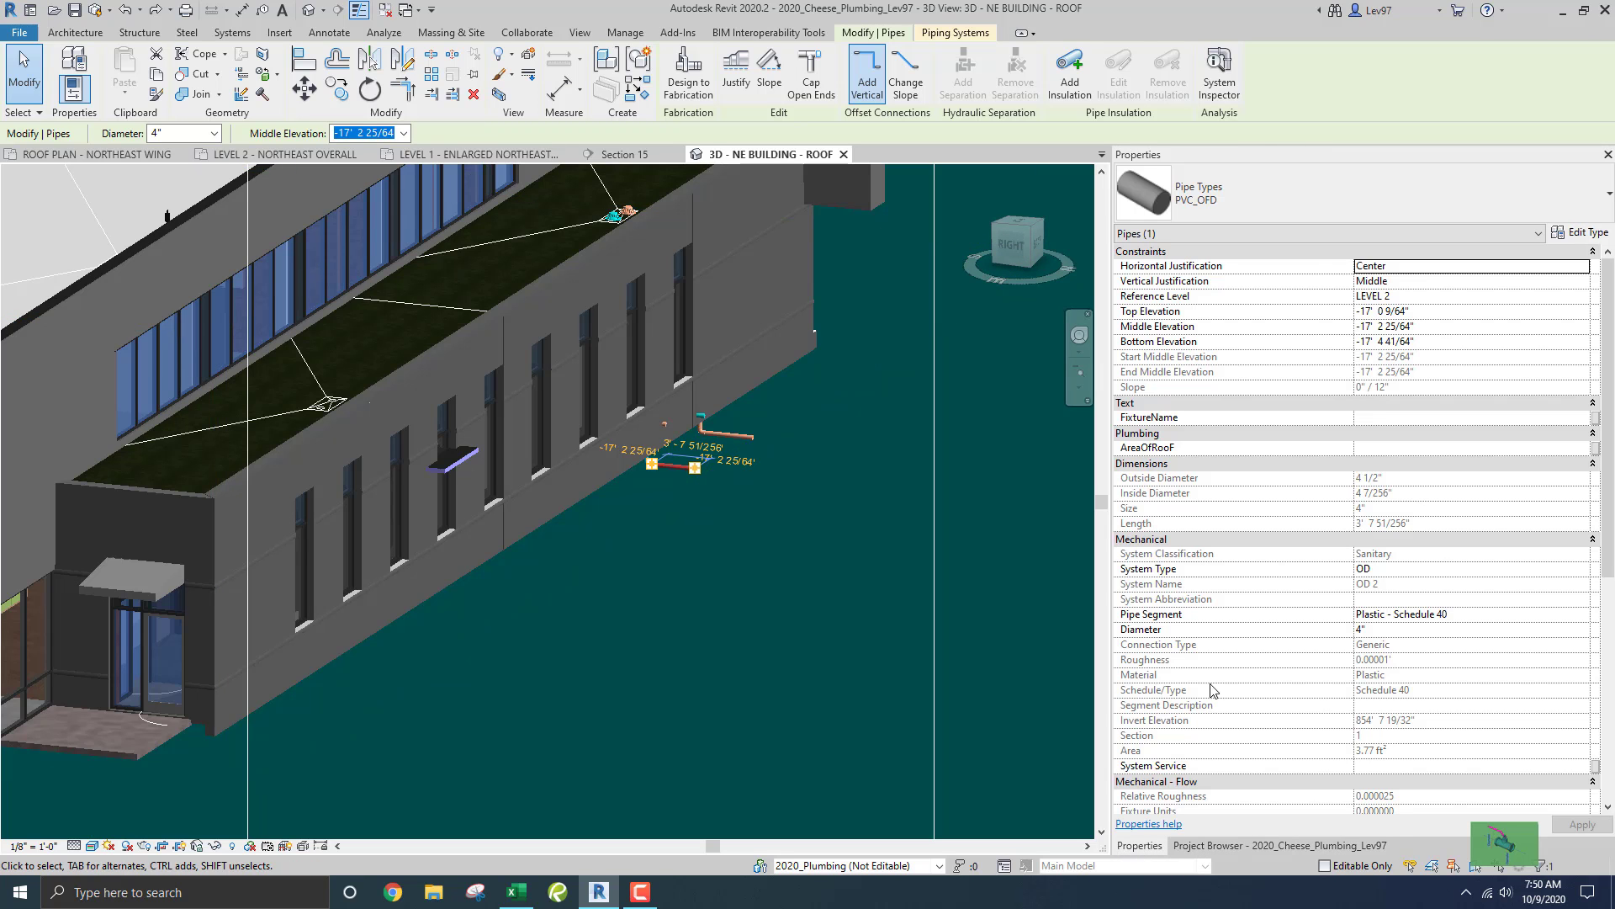
{"action": "left_click", "coordinate": [870, 387]}
{"action": "middle_click_drag", "start_coordinate": [690, 496], "coordinate": [803, 505]}
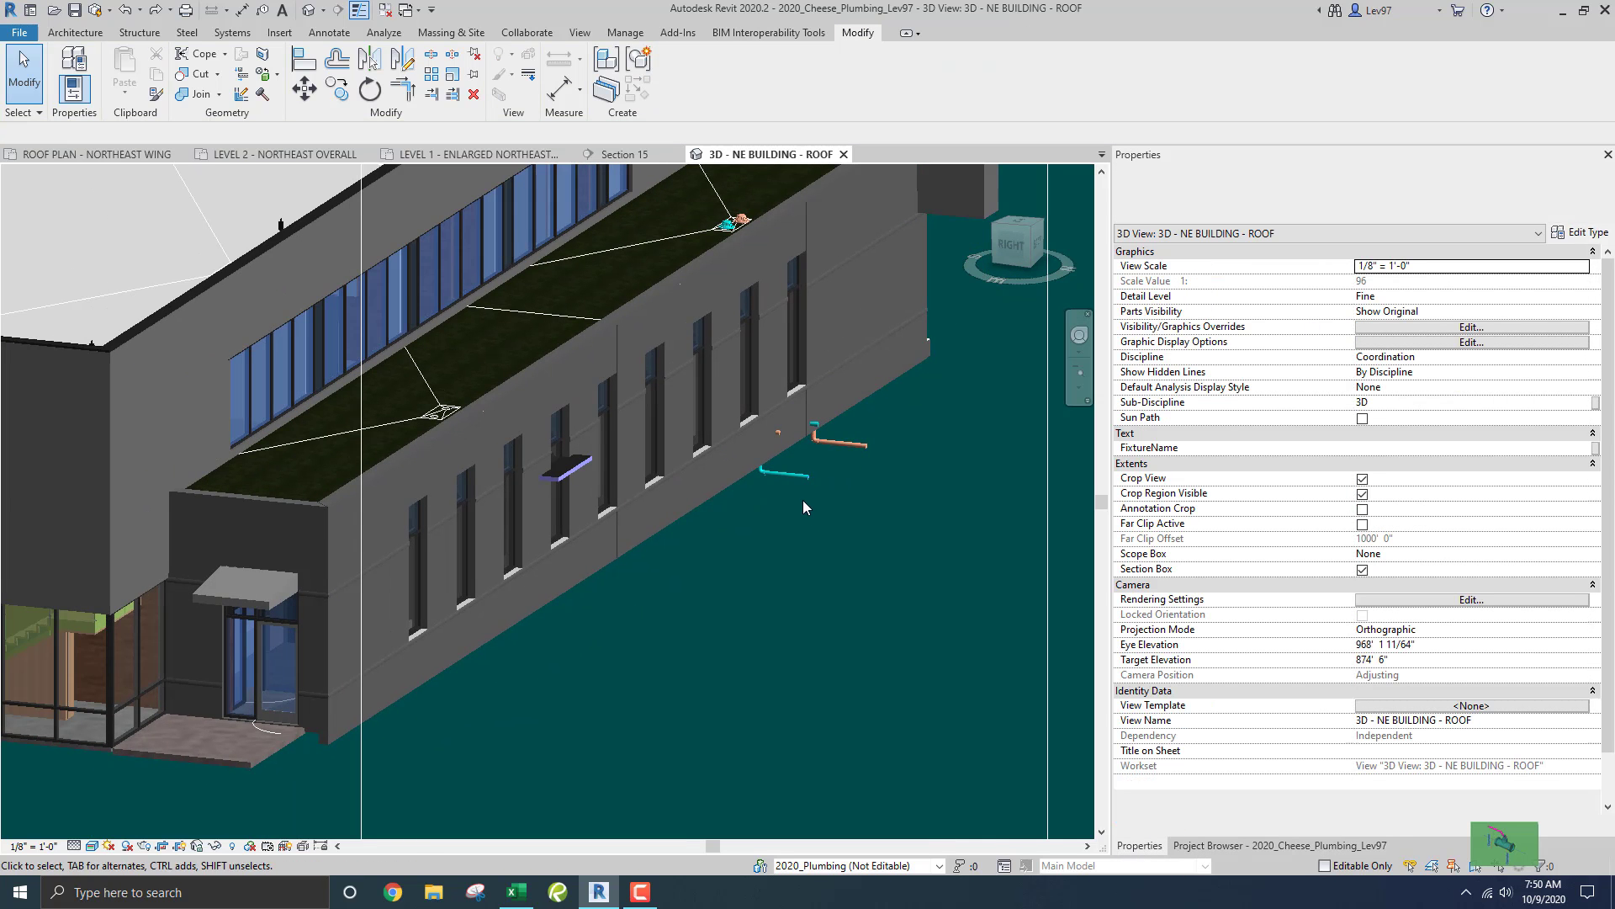
In Section 15, raise the horizontal overflow pipe above LEVEL 1 and the storm stub, to a middle elevation of about -13' 3 45/64".
{"action": "left_click", "coordinate": [624, 154]}
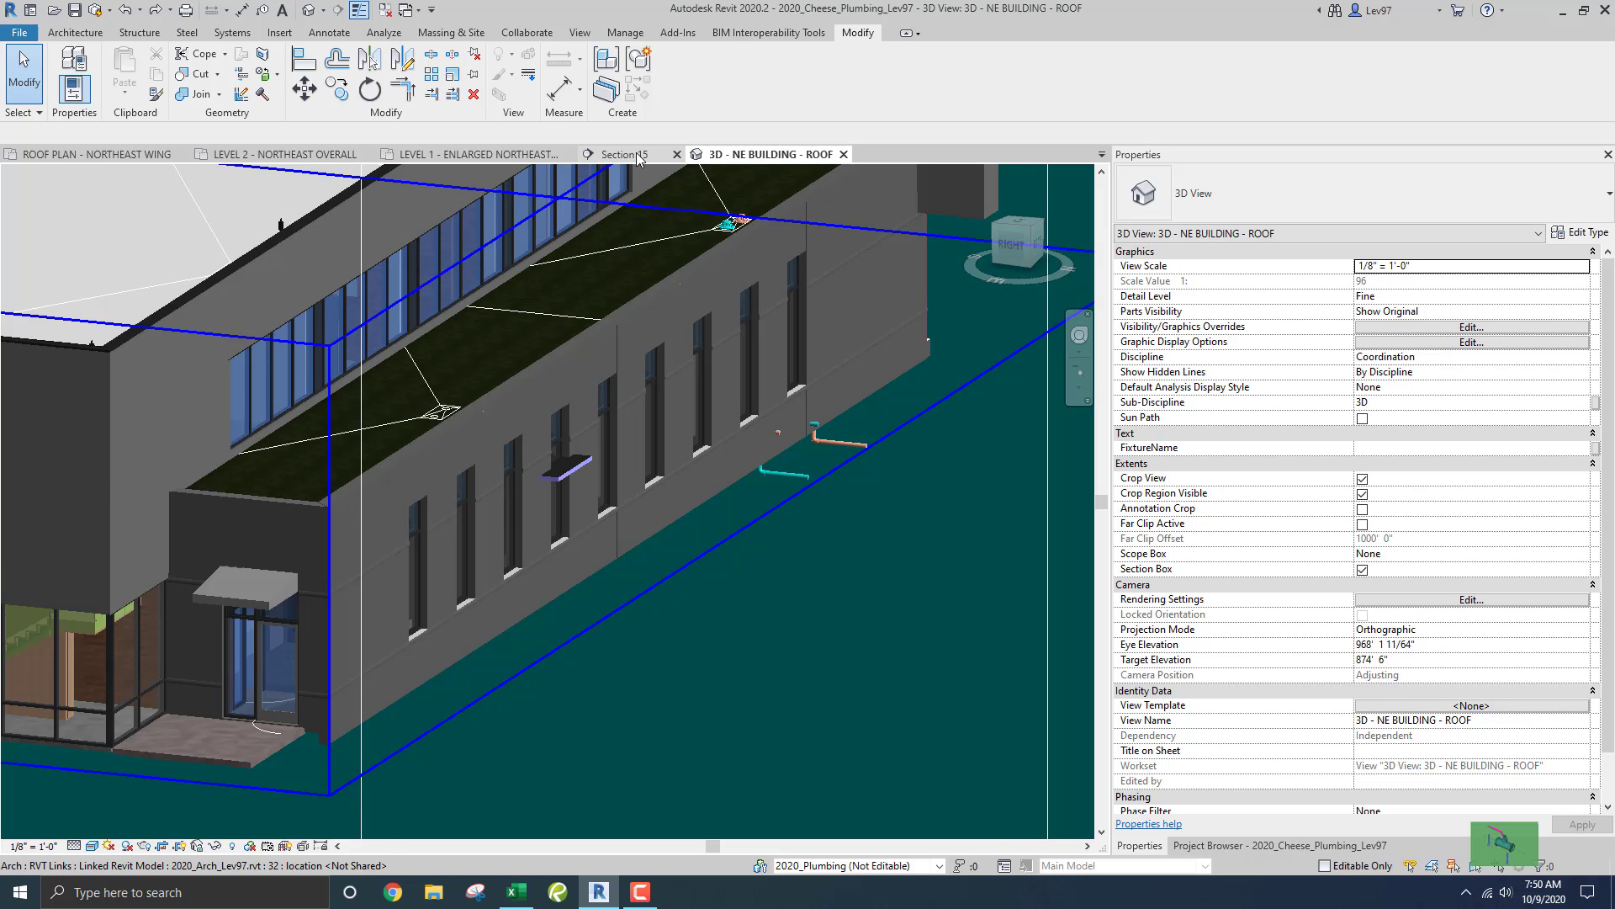
{"action": "scroll", "coordinate": [656, 550], "scroll_direction": "down", "scroll_amount": 2}
{"action": "middle_click_drag", "start_coordinate": [659, 555], "coordinate": [795, 495]}
{"action": "scroll", "coordinate": [555, 572], "scroll_direction": "up", "scroll_amount": 5}
{"action": "left_click", "coordinate": [589, 619]}
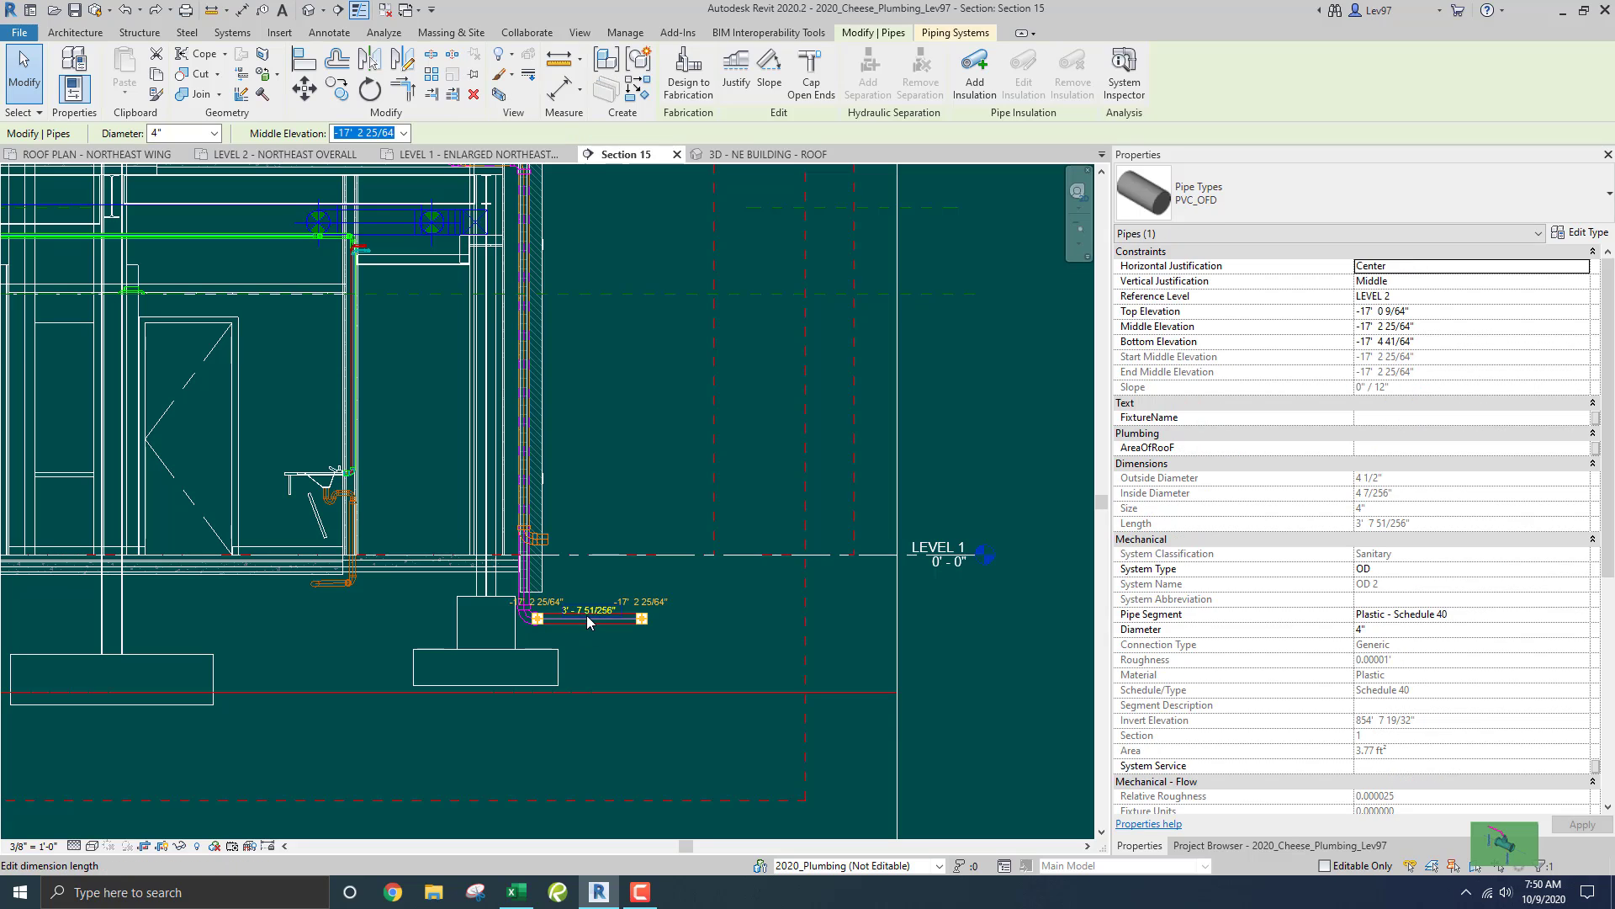
{"action": "left_click_drag", "start_coordinate": [589, 629], "coordinate": [564, 555]}
{"action": "scroll", "coordinate": [563, 553], "scroll_direction": "up", "scroll_amount": 3}
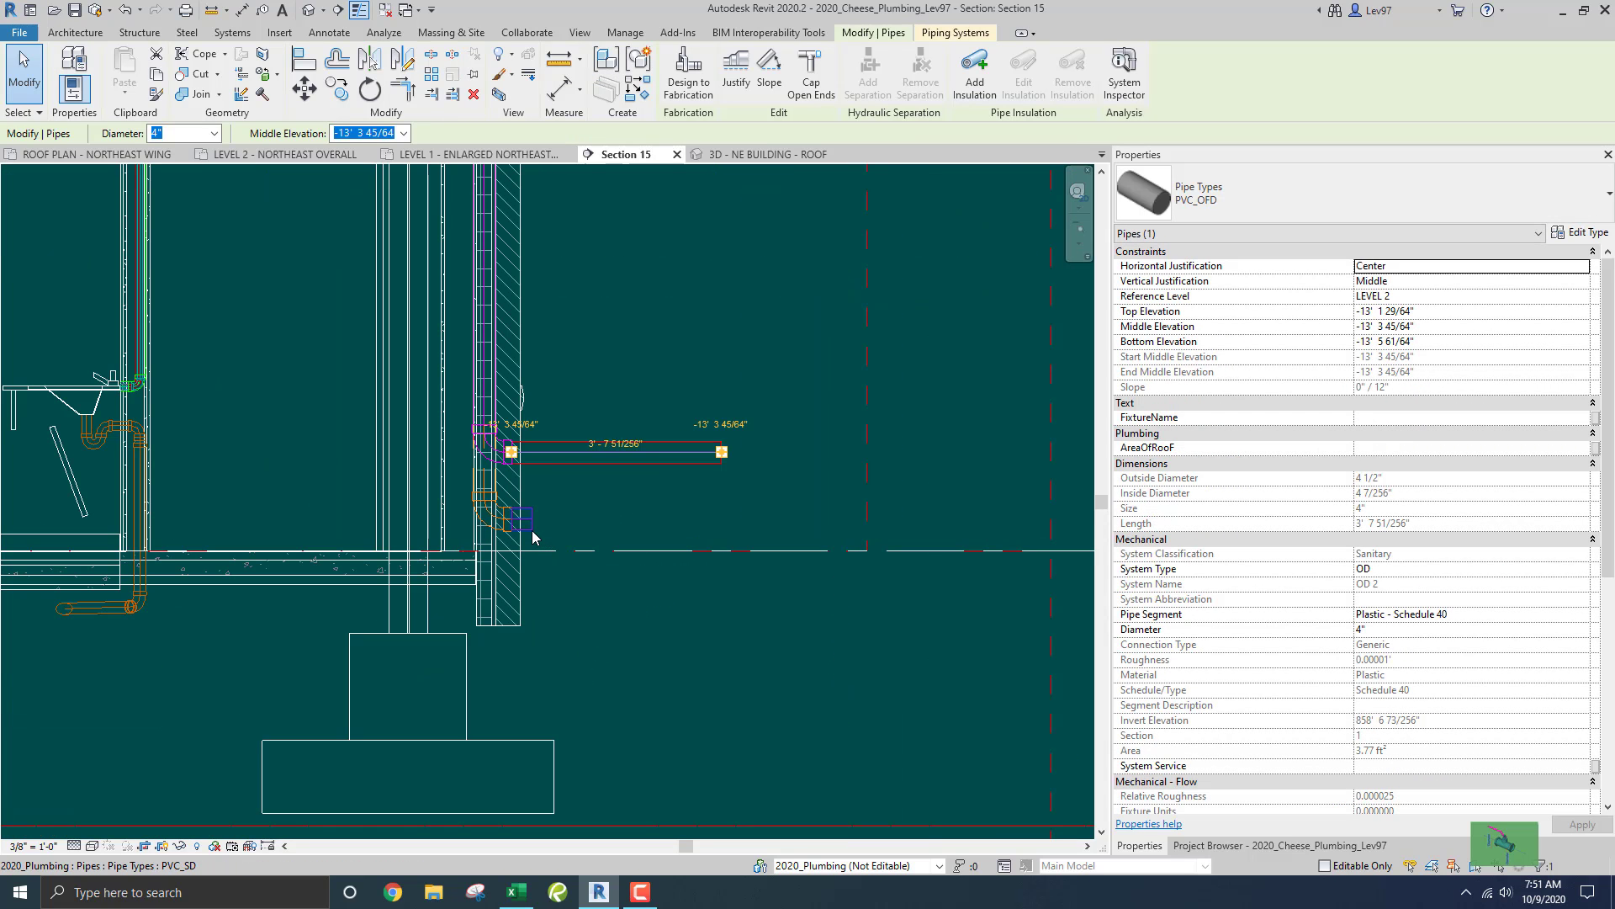
{"action": "left_click", "coordinate": [539, 541]}
{"action": "left_click", "coordinate": [586, 525]}
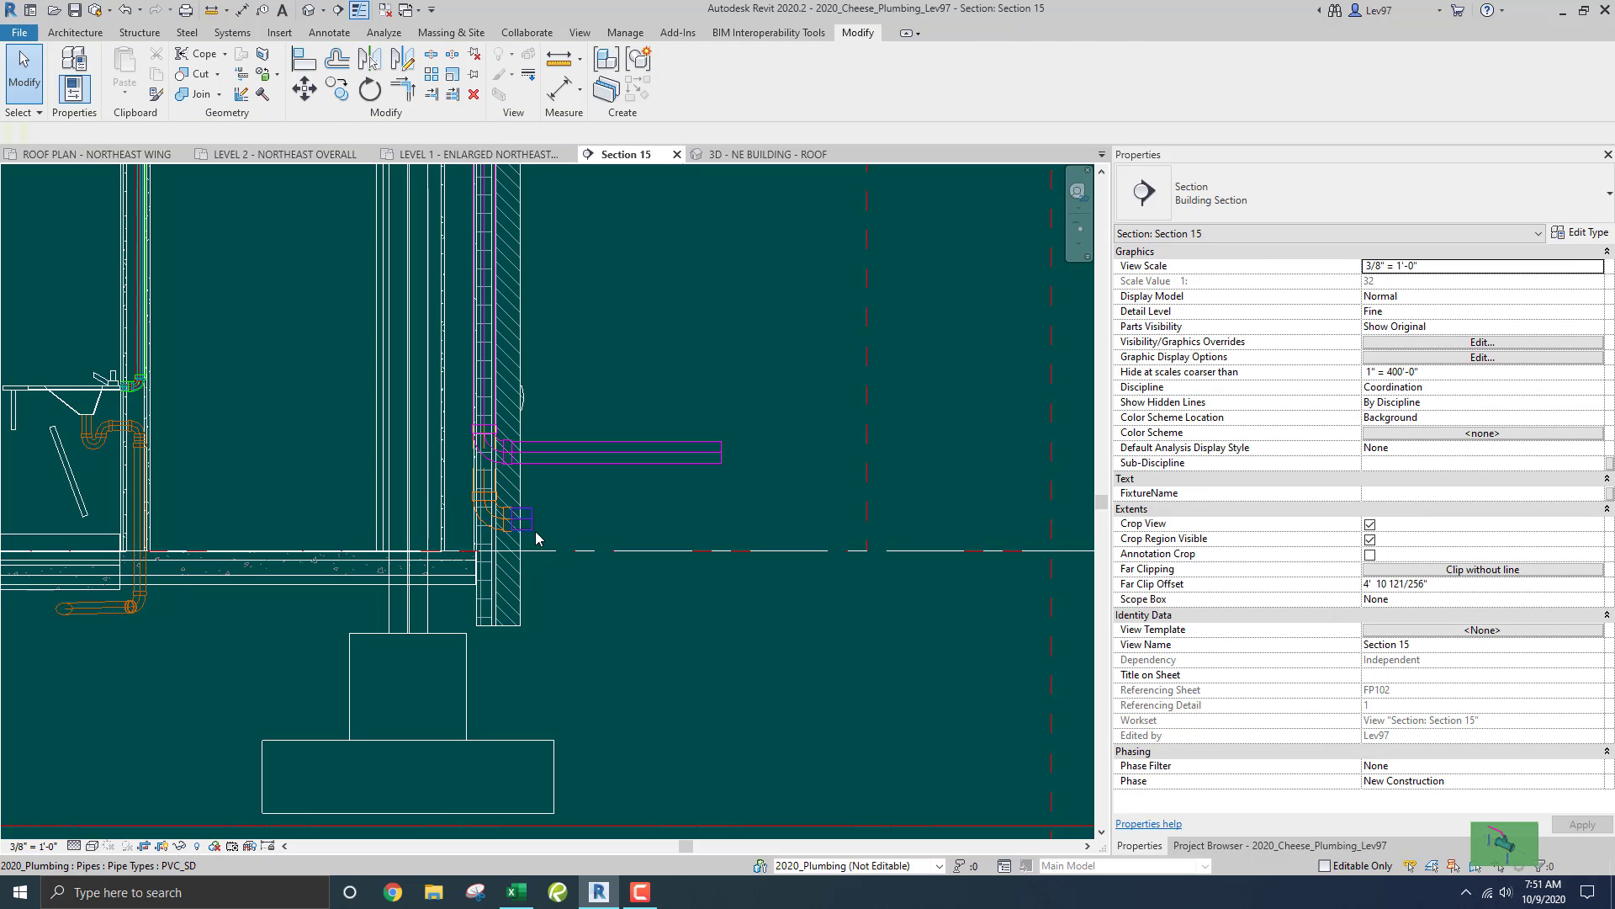
Extend the 4" PVC_SD storm stub horizontally outward past the exterior wall, just above LEVEL 1.
{"action": "left_click", "coordinate": [535, 530]}
{"action": "right_click", "coordinate": [533, 520]}
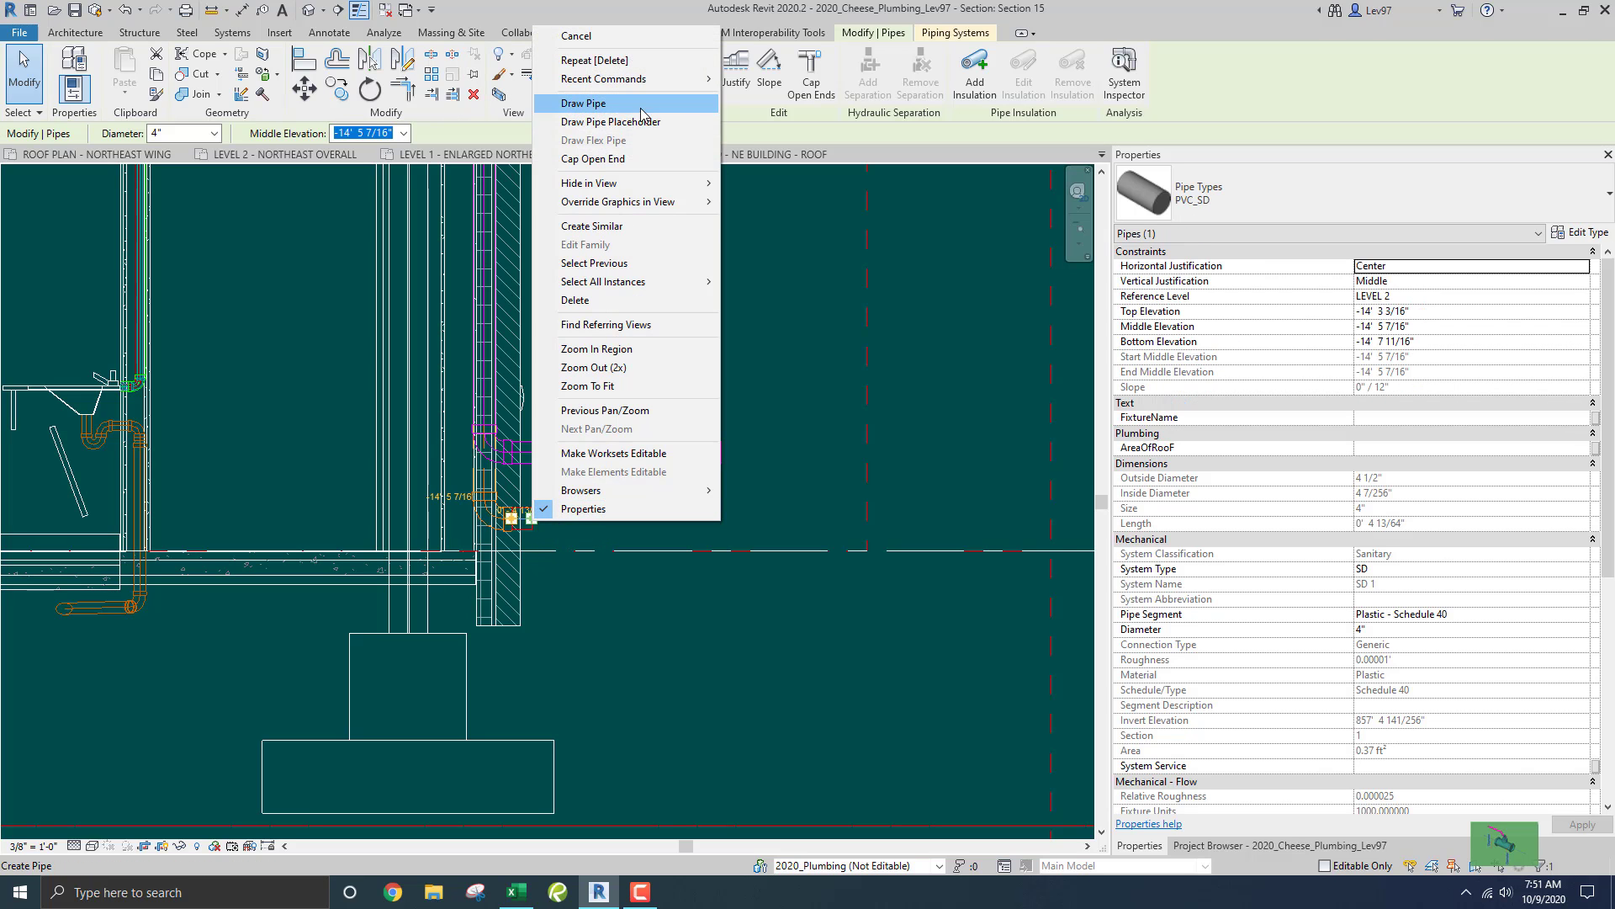
{"action": "left_click", "coordinate": [599, 107]}
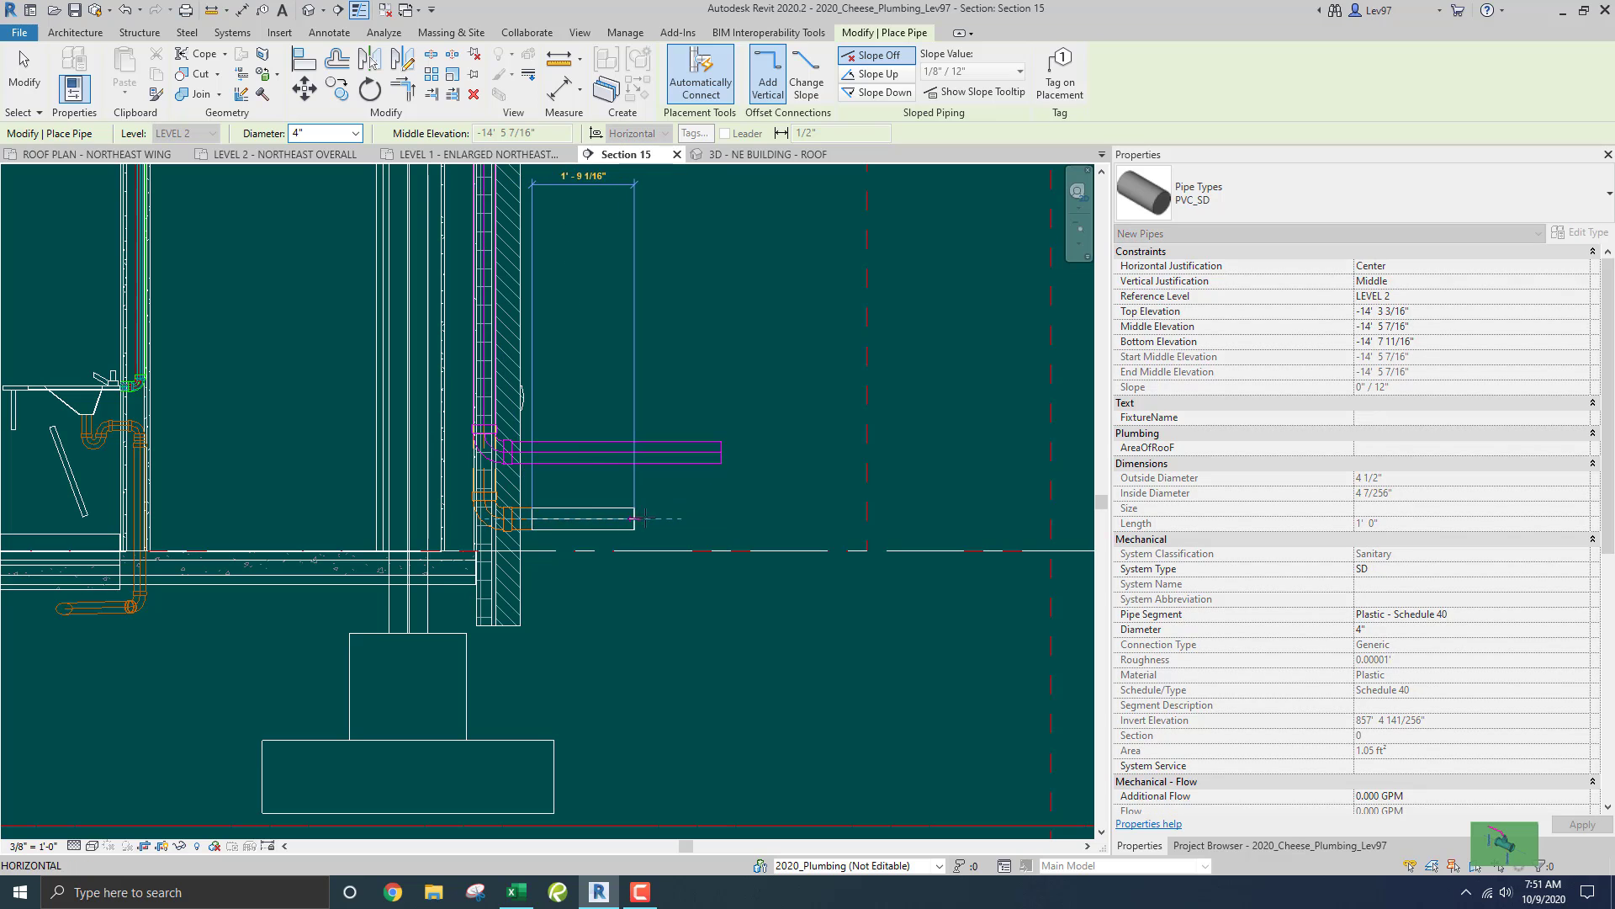
{"action": "left_click", "coordinate": [665, 516]}
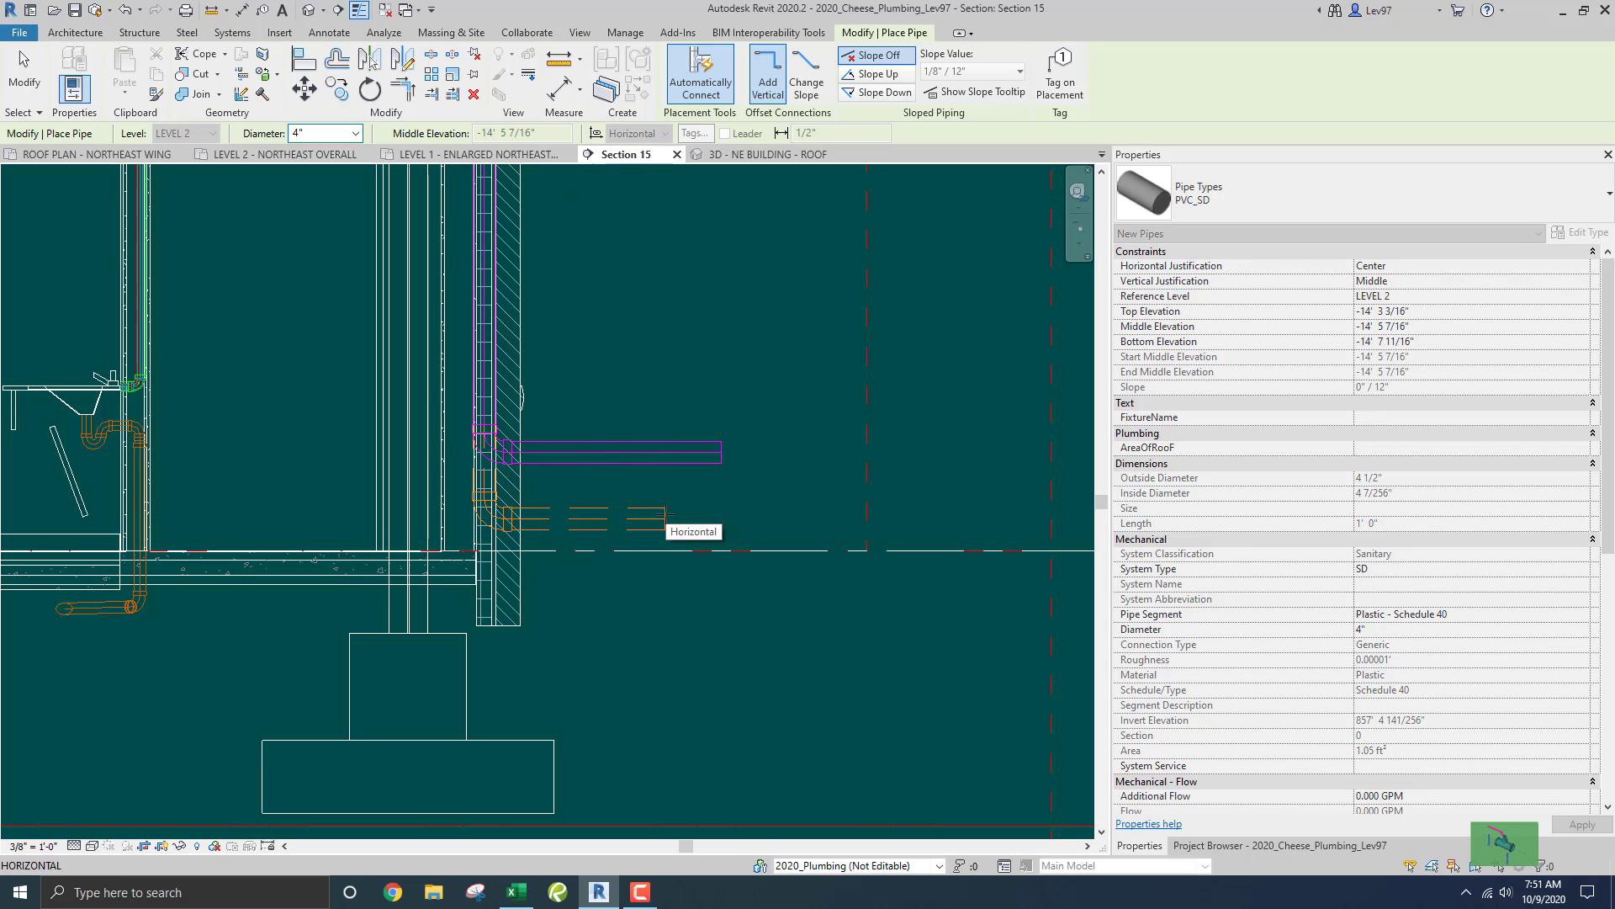
{"action": "key", "text": "Escape"}
{"action": "key", "text": "Escape"}
Move the horizontal storm pipe down below LEVEL 1 and the bottom of the exterior wall, keeping it connected to its riser.
{"action": "left_click", "coordinate": [587, 461]}
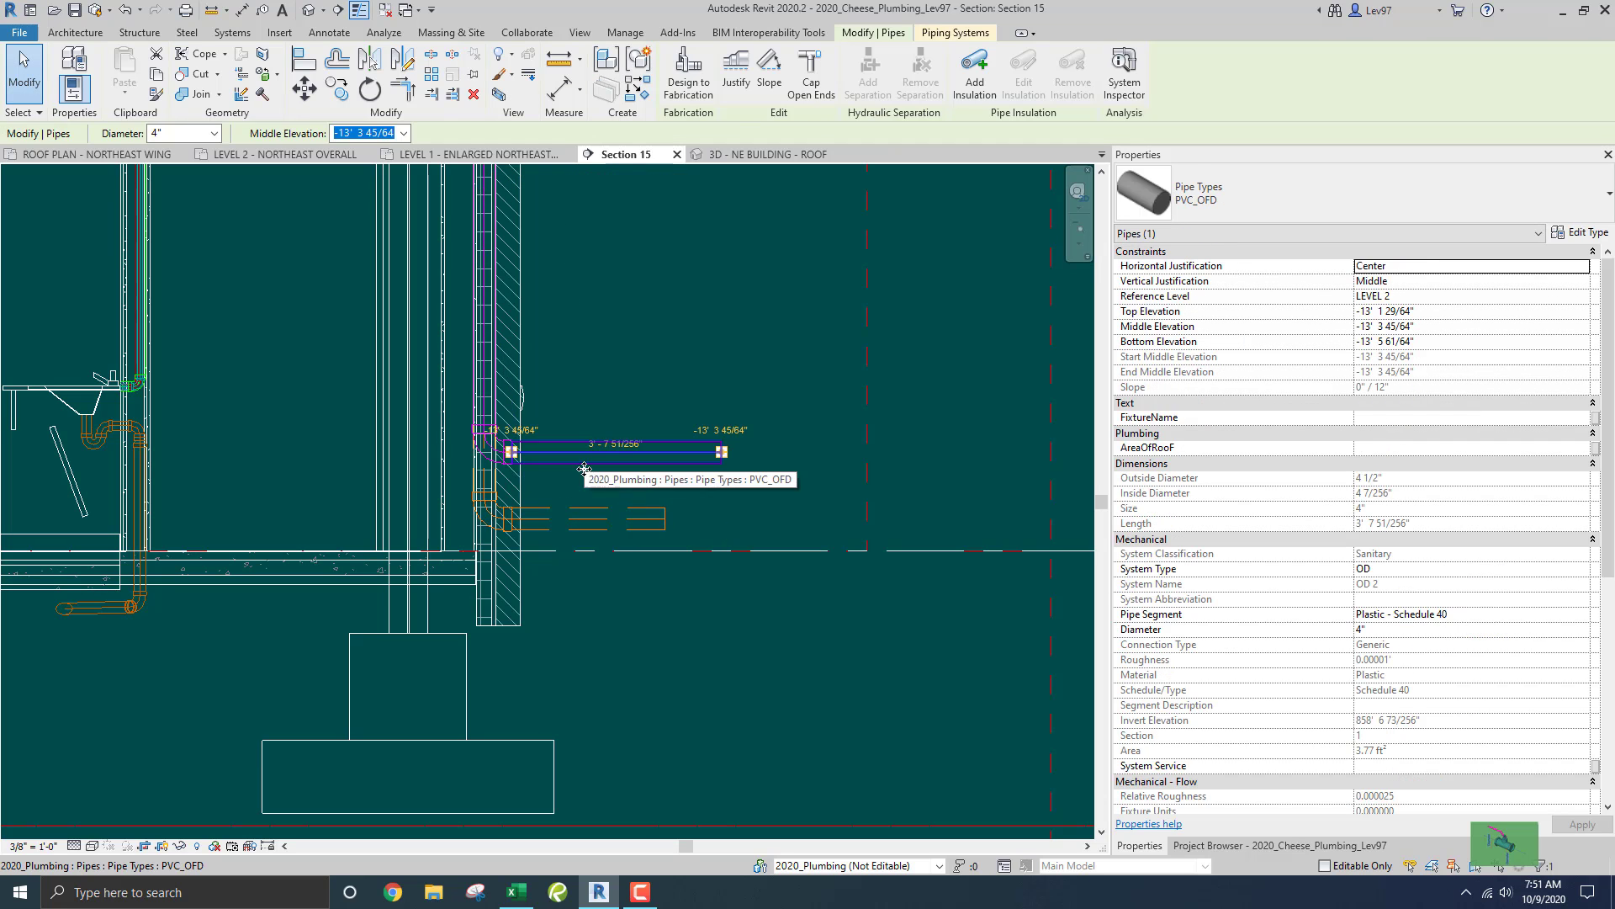
{"action": "left_click", "coordinate": [589, 520]}
{"action": "left_click_drag", "start_coordinate": [581, 522], "coordinate": [583, 679]}
{"action": "key", "text": "Escape"}
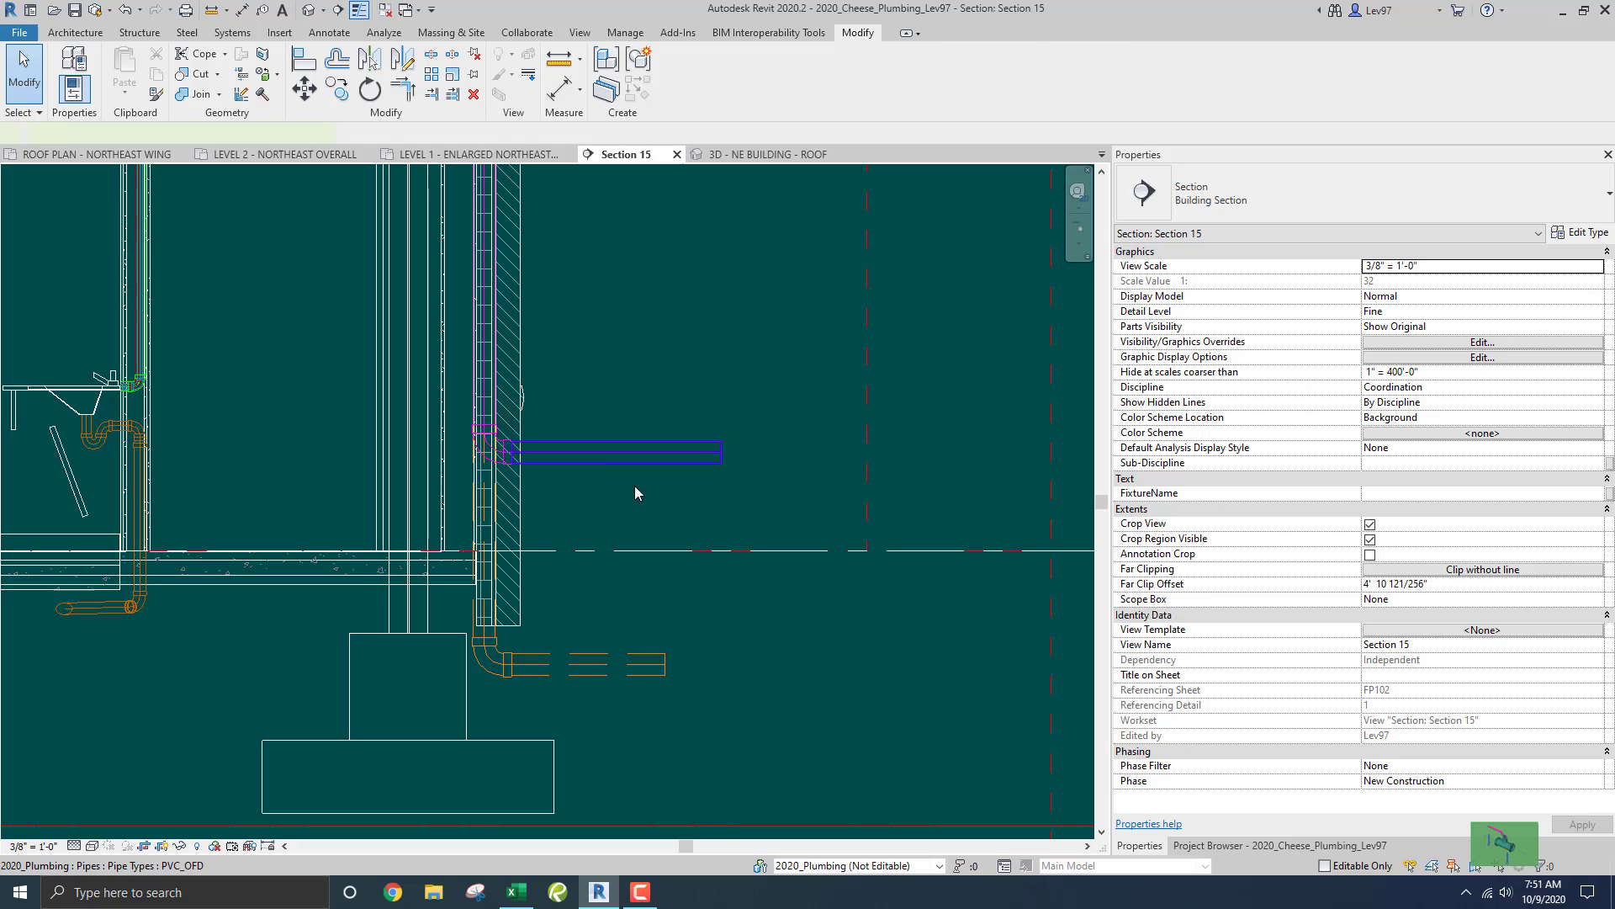
Shorten the horizontal overflow pipe to a stub about 4 1/2" long that ends just outside the exterior wall face.
{"action": "left_click", "coordinate": [652, 463]}
{"action": "left_click_drag", "start_coordinate": [722, 453], "coordinate": [533, 452]}
{"action": "left_click", "coordinate": [562, 458]}
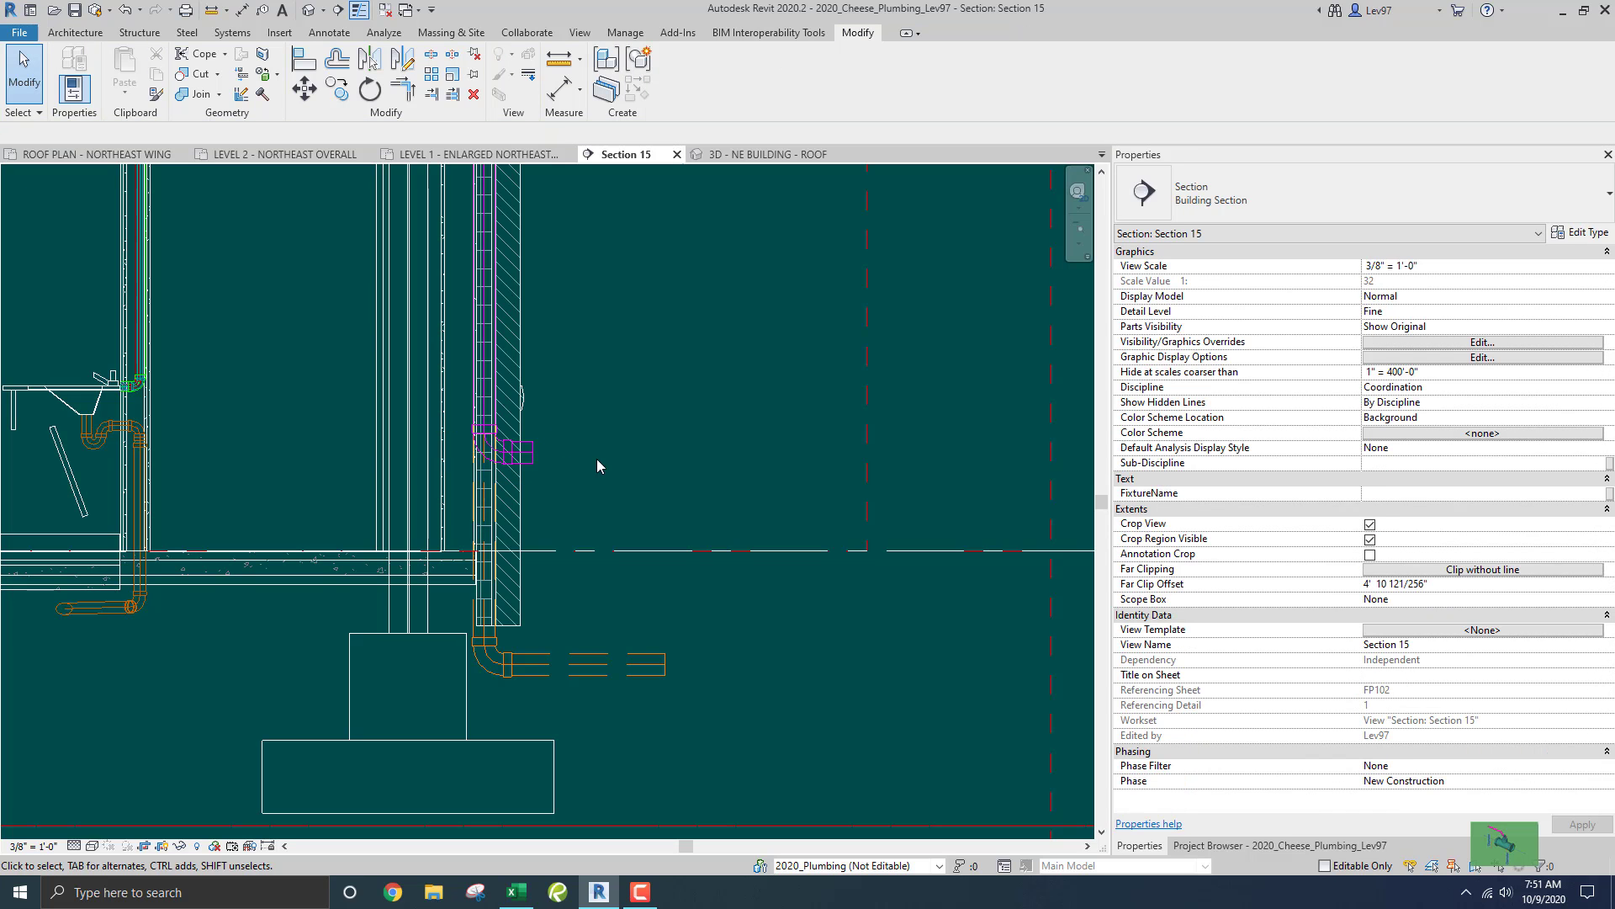
Open the 3D - NE BUILDING - ROOF view and inspect the storm and overflow outlets at the base of the exterior wall.
{"action": "scroll", "coordinate": [613, 451], "scroll_direction": "down", "scroll_amount": 2}
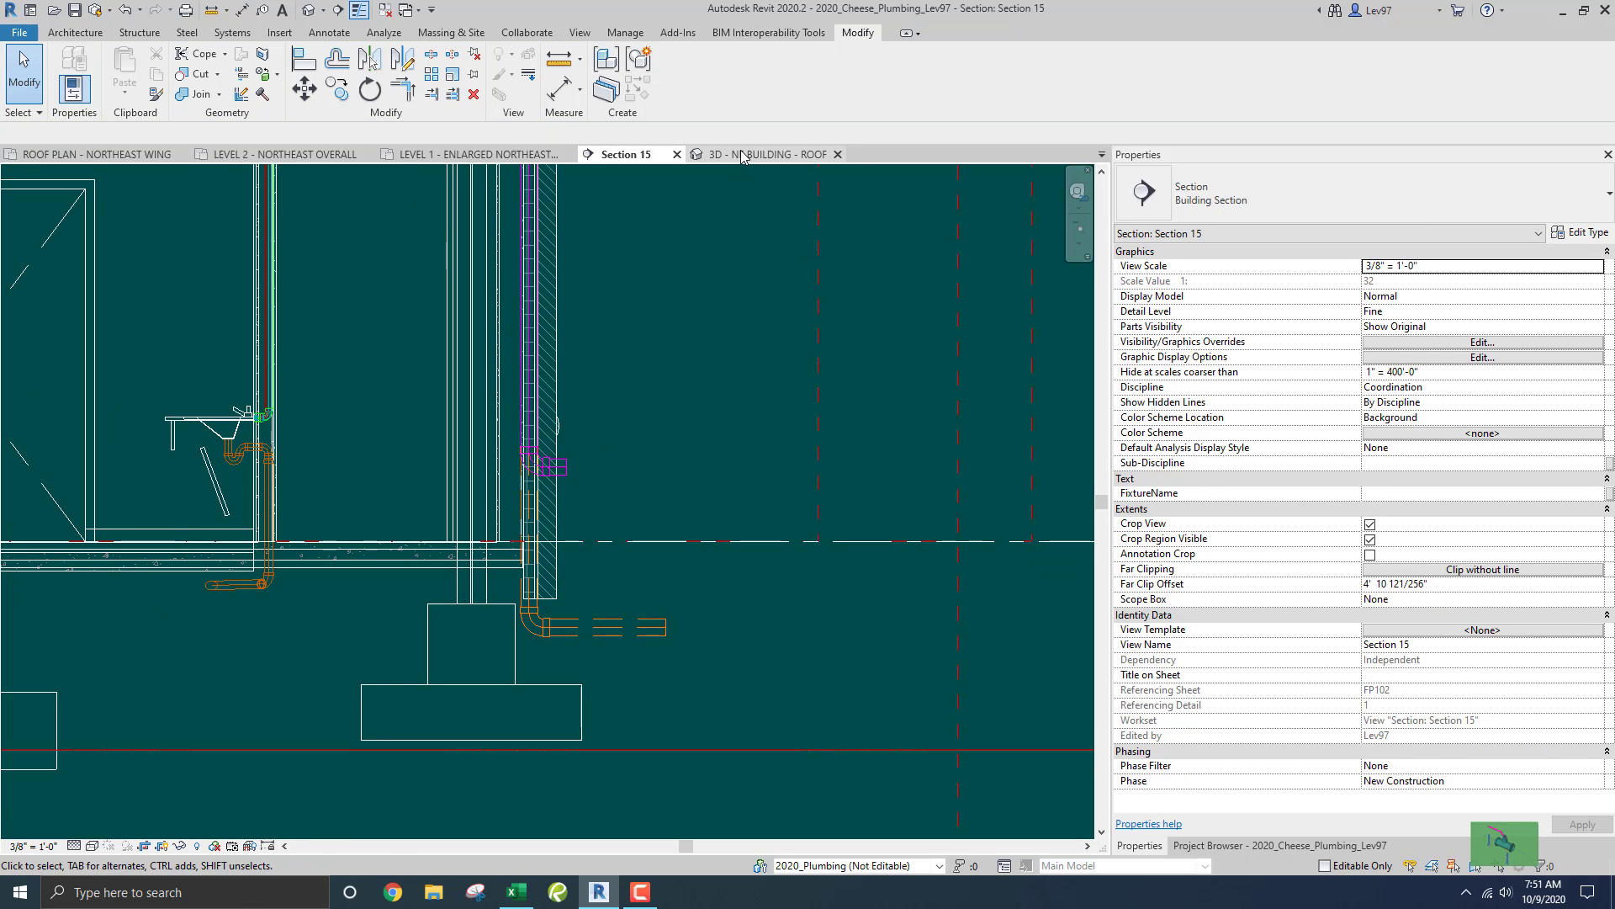
{"action": "left_click", "coordinate": [768, 154]}
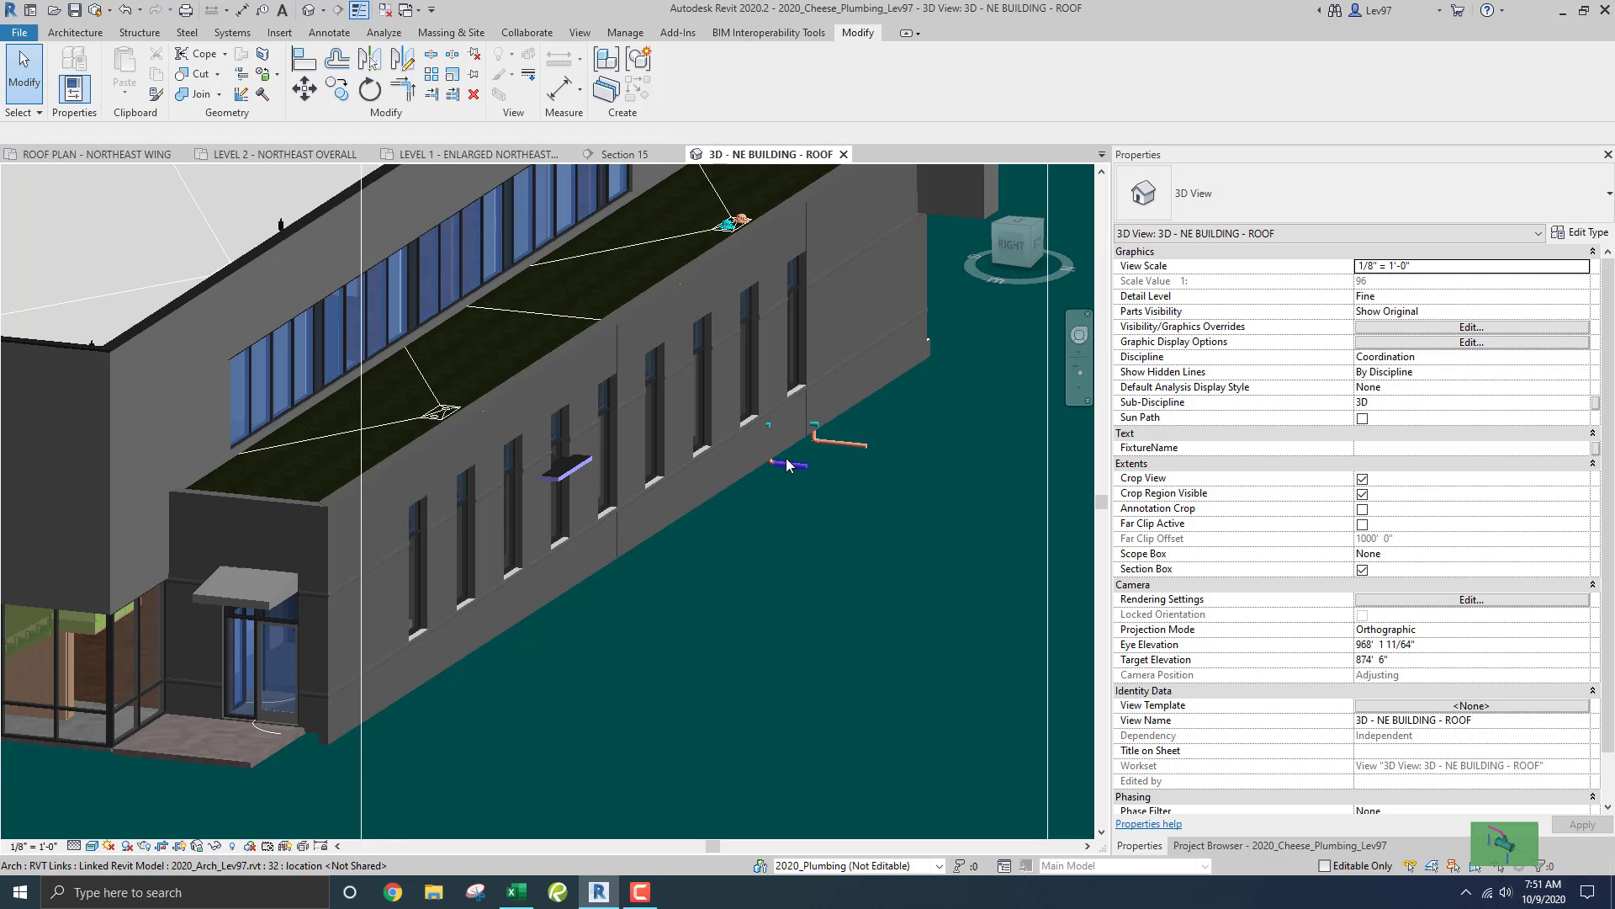
{"action": "scroll", "coordinate": [772, 433], "scroll_direction": "up", "scroll_amount": 3}
In Section 15, lower the short overflow stub to a middle elevation of about -14' 5 45/64", just above LEVEL 1.
{"action": "left_click", "coordinate": [776, 432]}
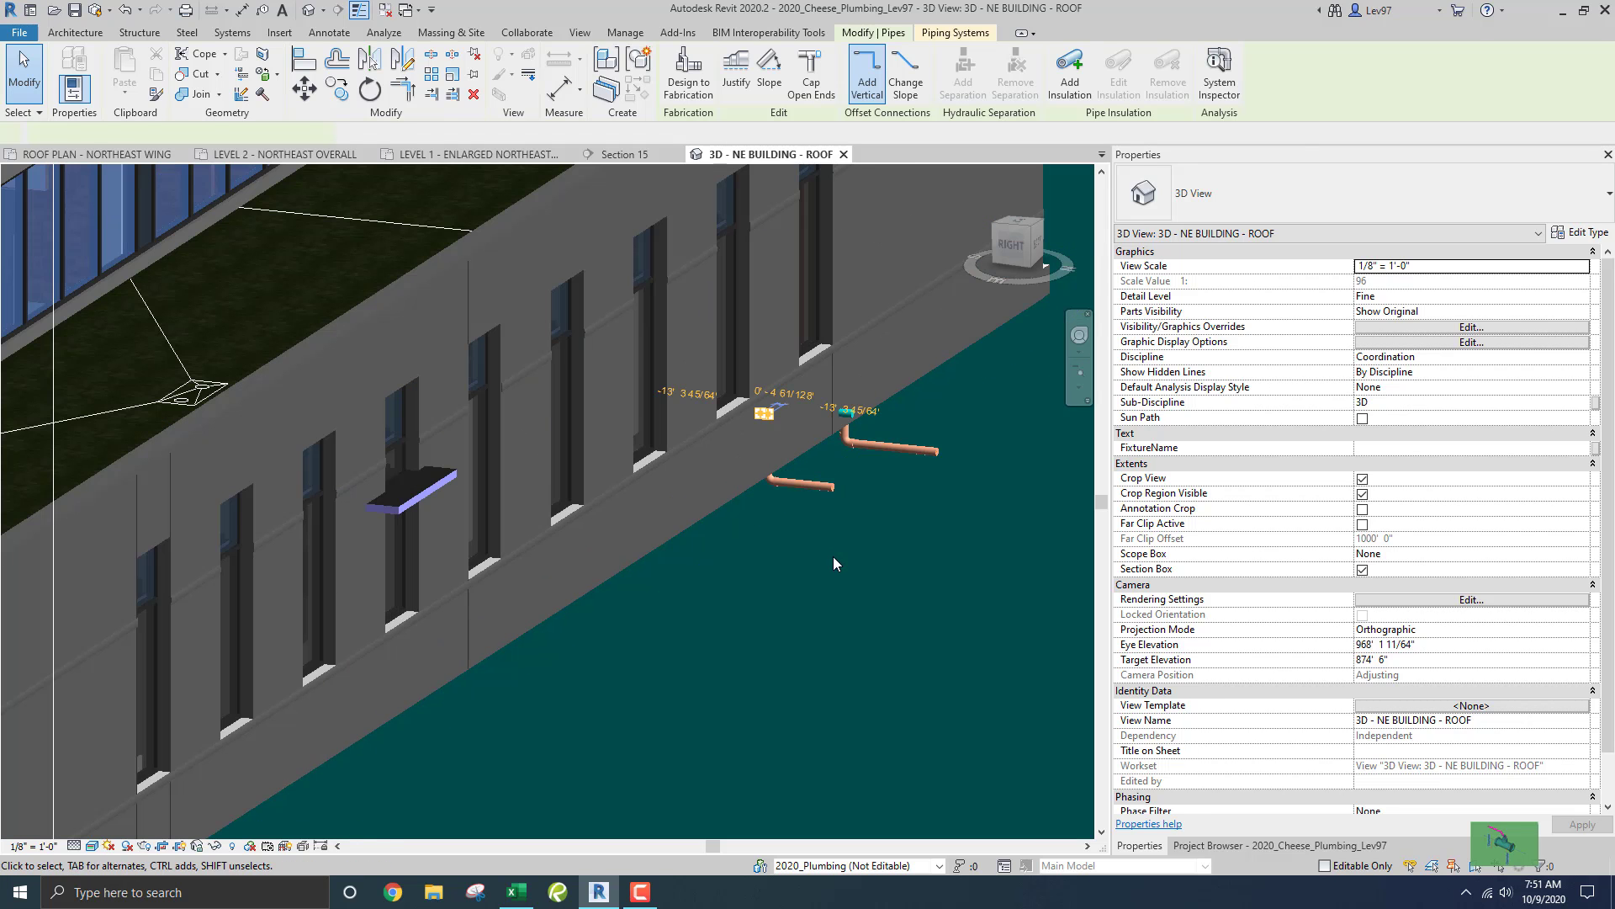
{"action": "left_click", "coordinate": [618, 154]}
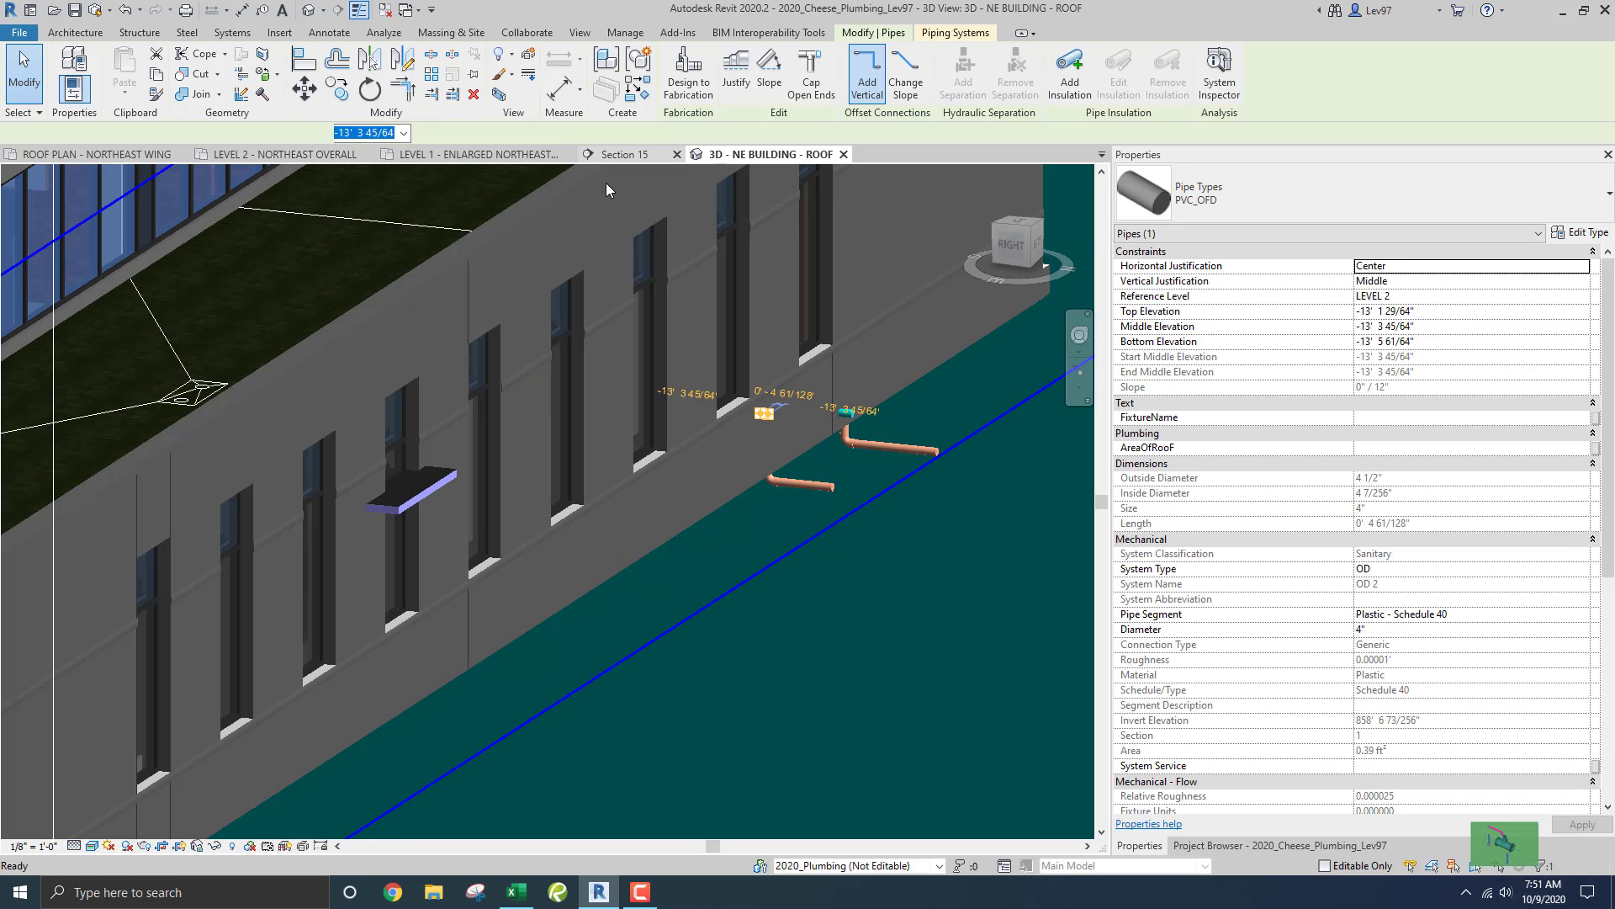
{"action": "key", "text": "Down"}
{"action": "key", "text": "Down"}
{"action": "key", "text": "Down"}
{"action": "key", "text": "Down"}
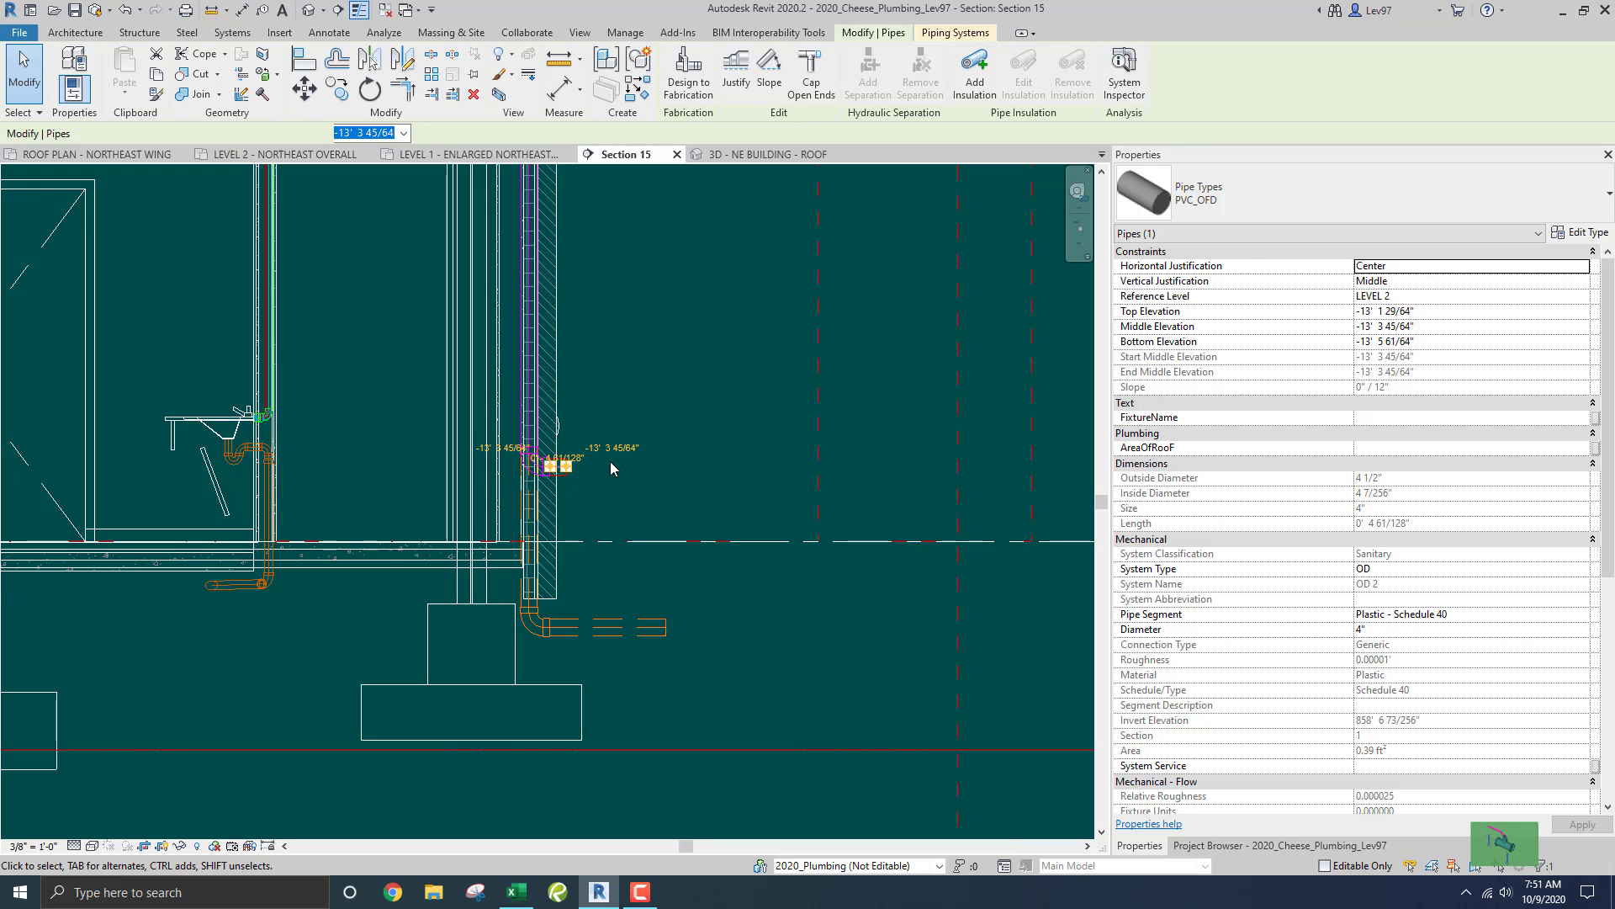
{"action": "key", "text": "Down"}
{"action": "key", "text": "Down"}
{"action": "key", "text": "Down"}
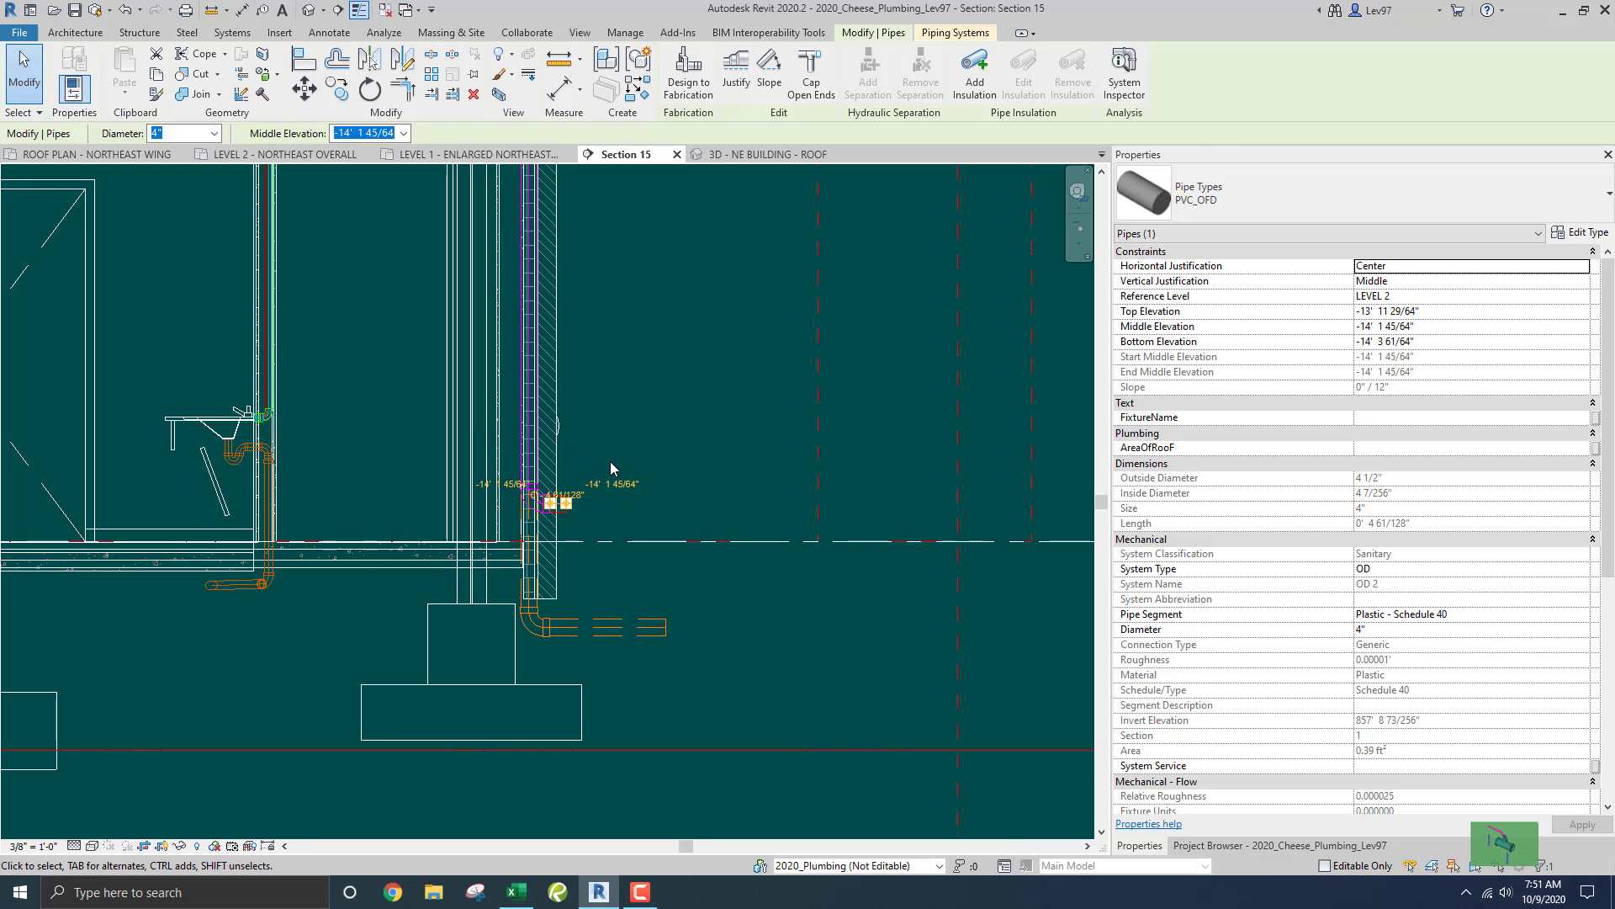
{"action": "key", "text": "Down"}
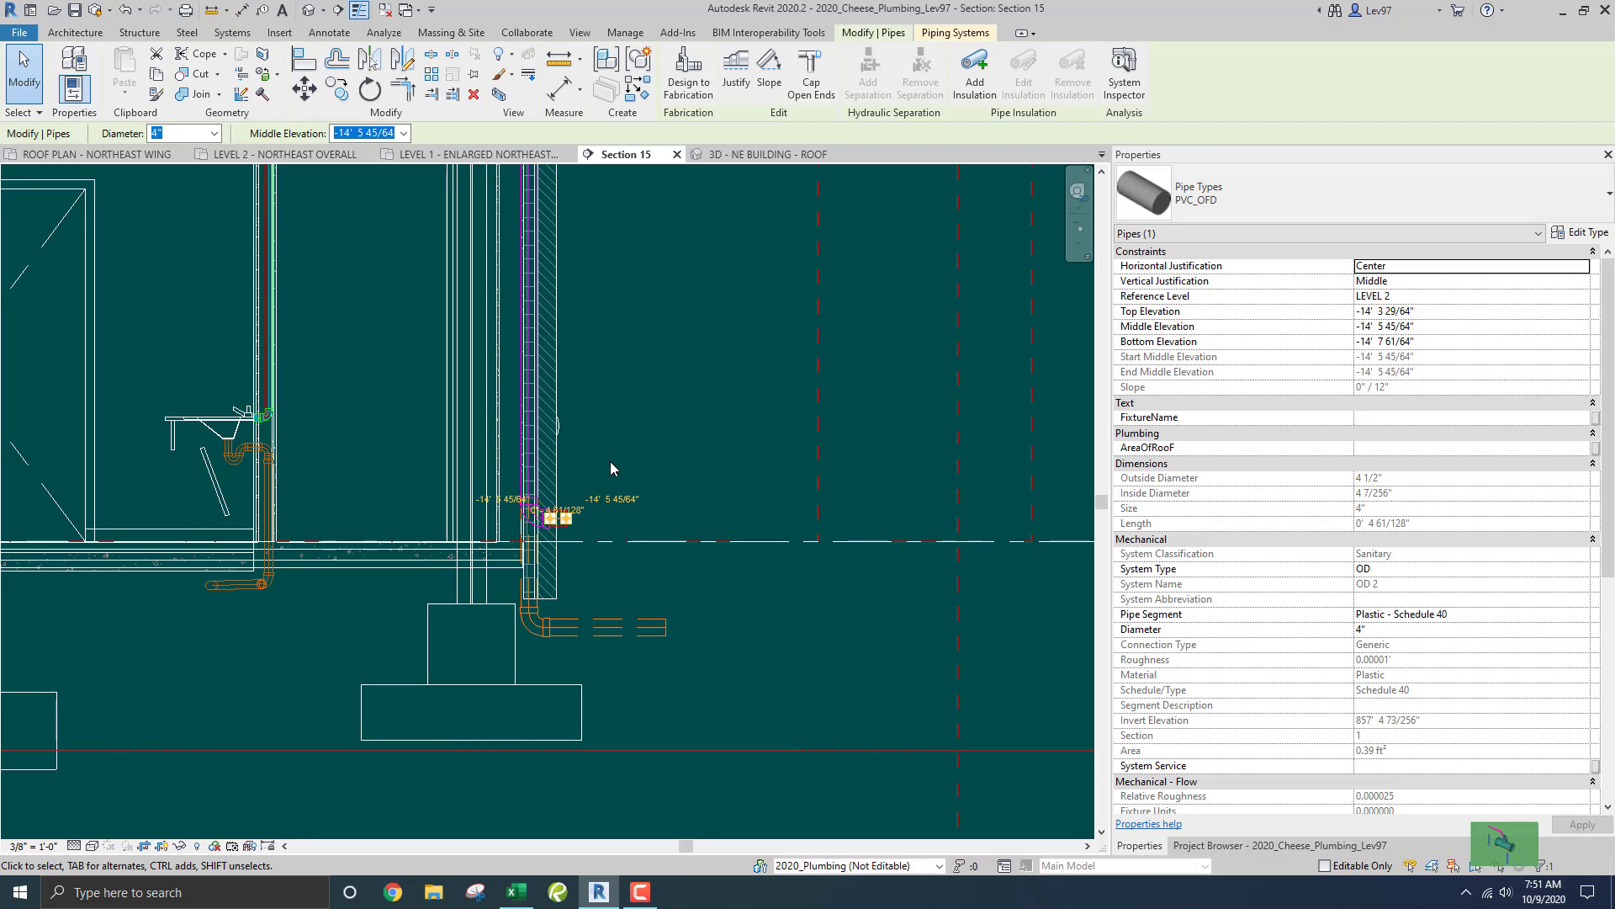
{"action": "left_click", "coordinate": [609, 461]}
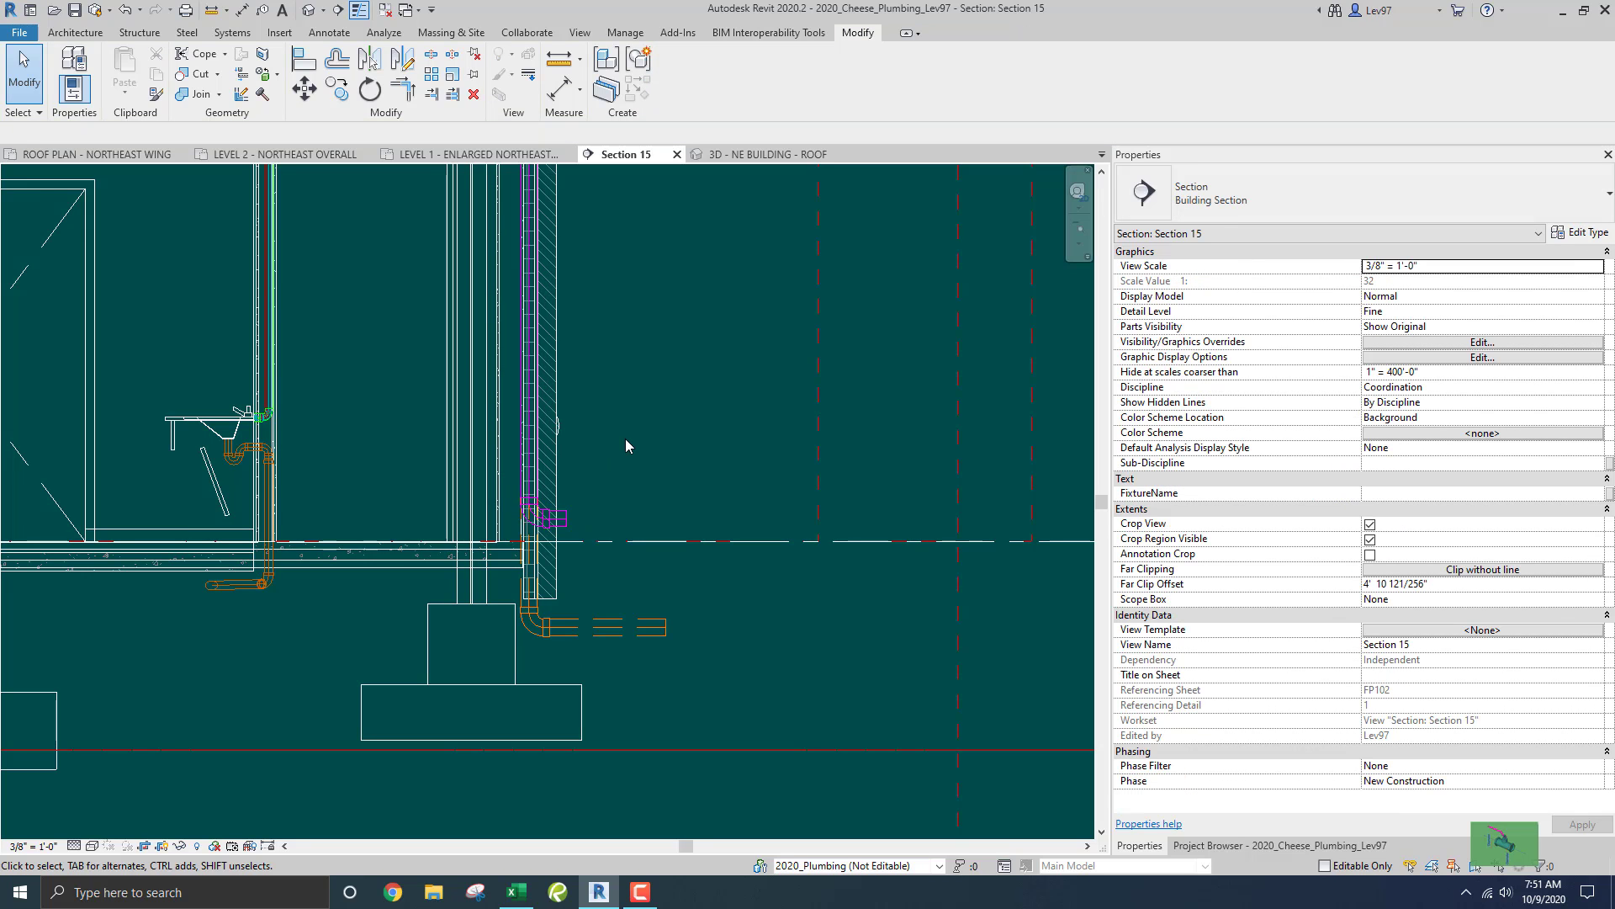
Open the Level 1 enlarged northeast waste plan and review the storm and overflow outlets along the exterior wall.
{"action": "left_click", "coordinate": [471, 154]}
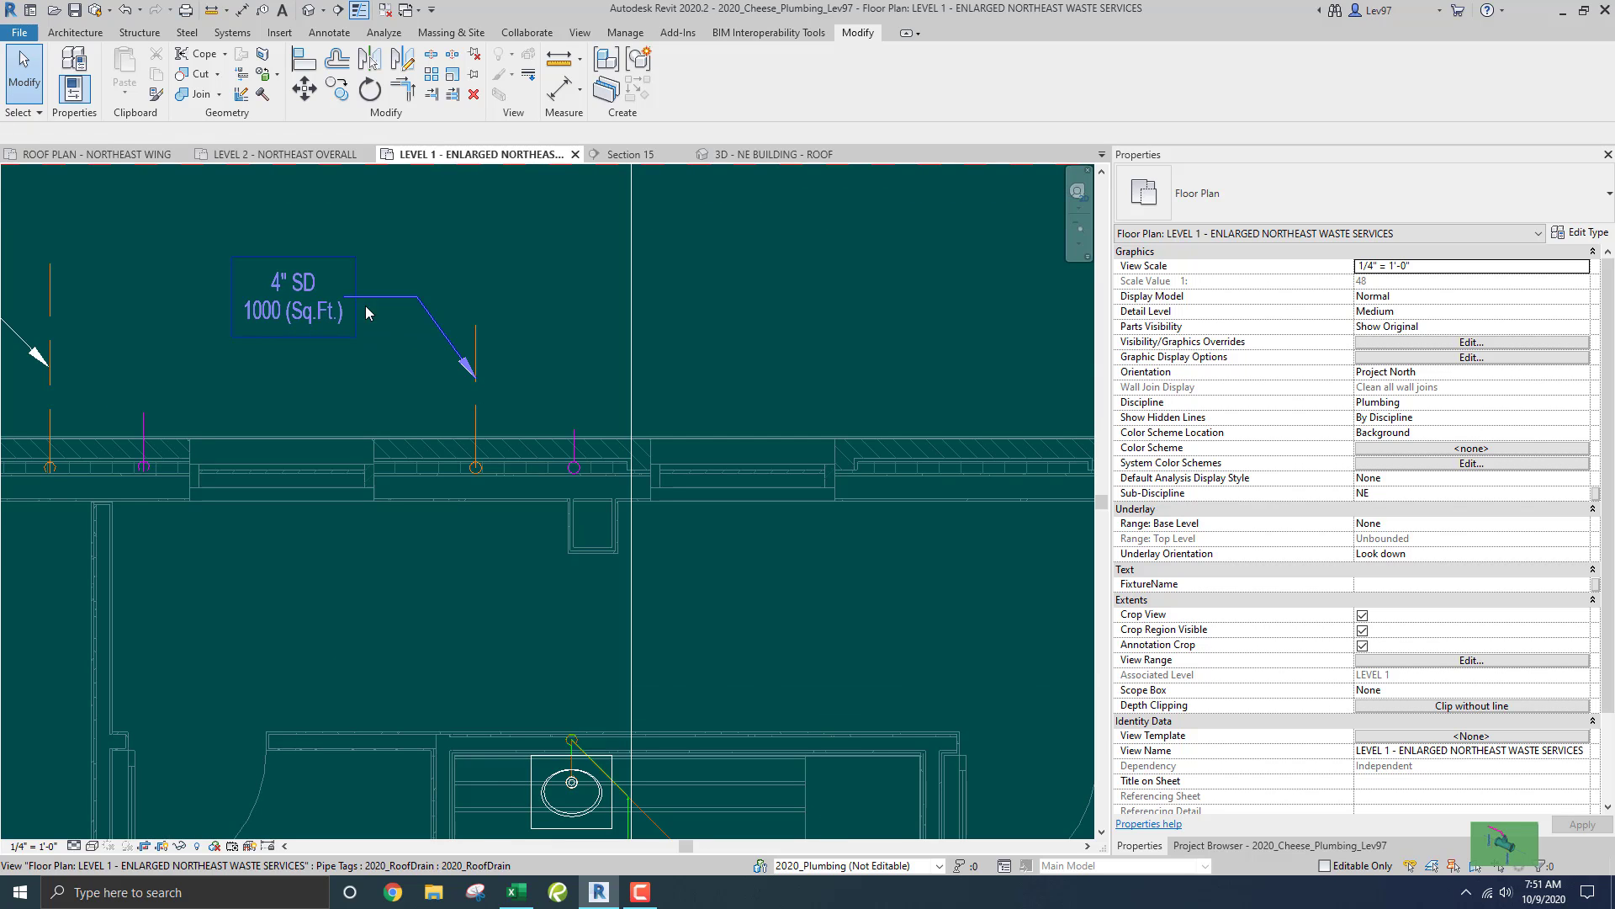
{"action": "middle_click_drag", "start_coordinate": [602, 372], "coordinate": [759, 372]}
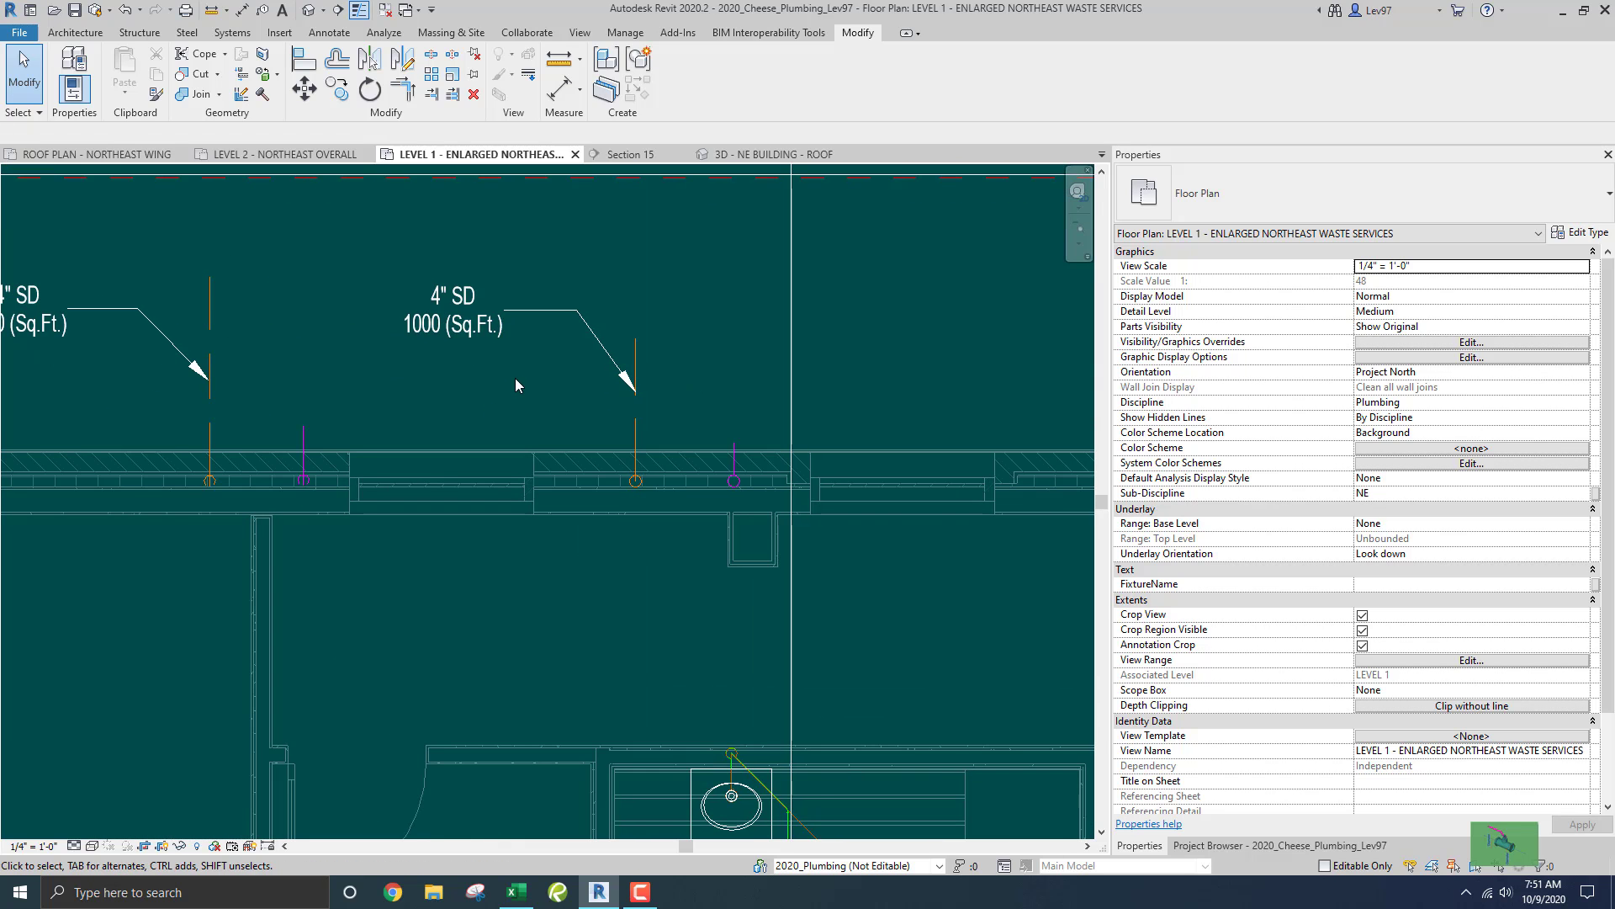
{"action": "scroll", "coordinate": [502, 375], "scroll_direction": "down", "scroll_amount": 3}
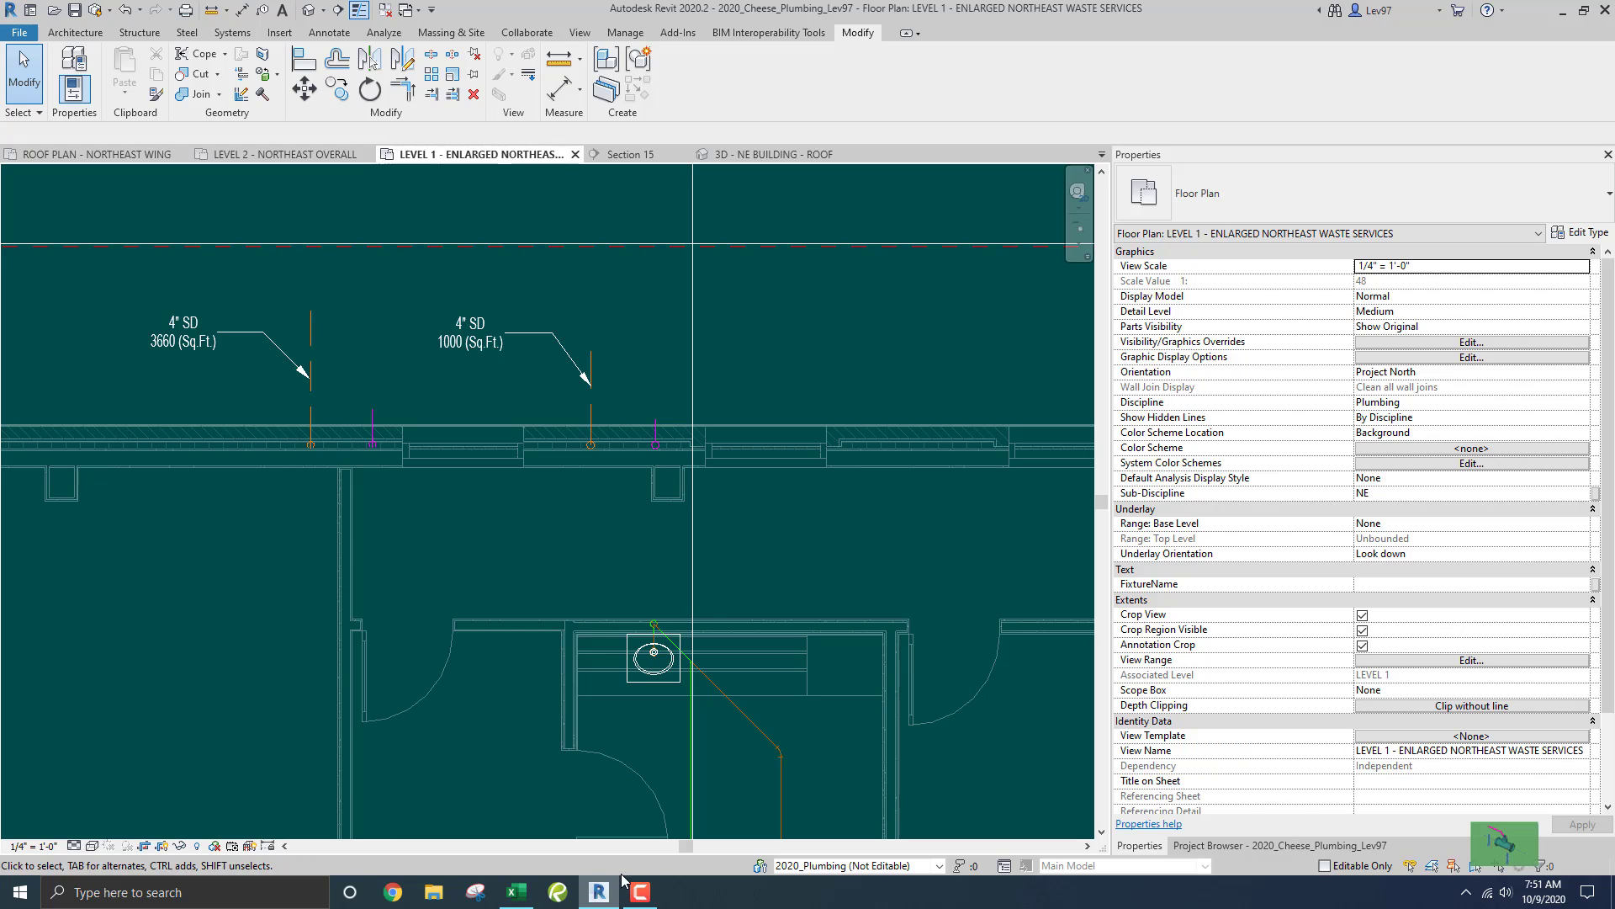
{"action": "left_click", "coordinate": [641, 897]}
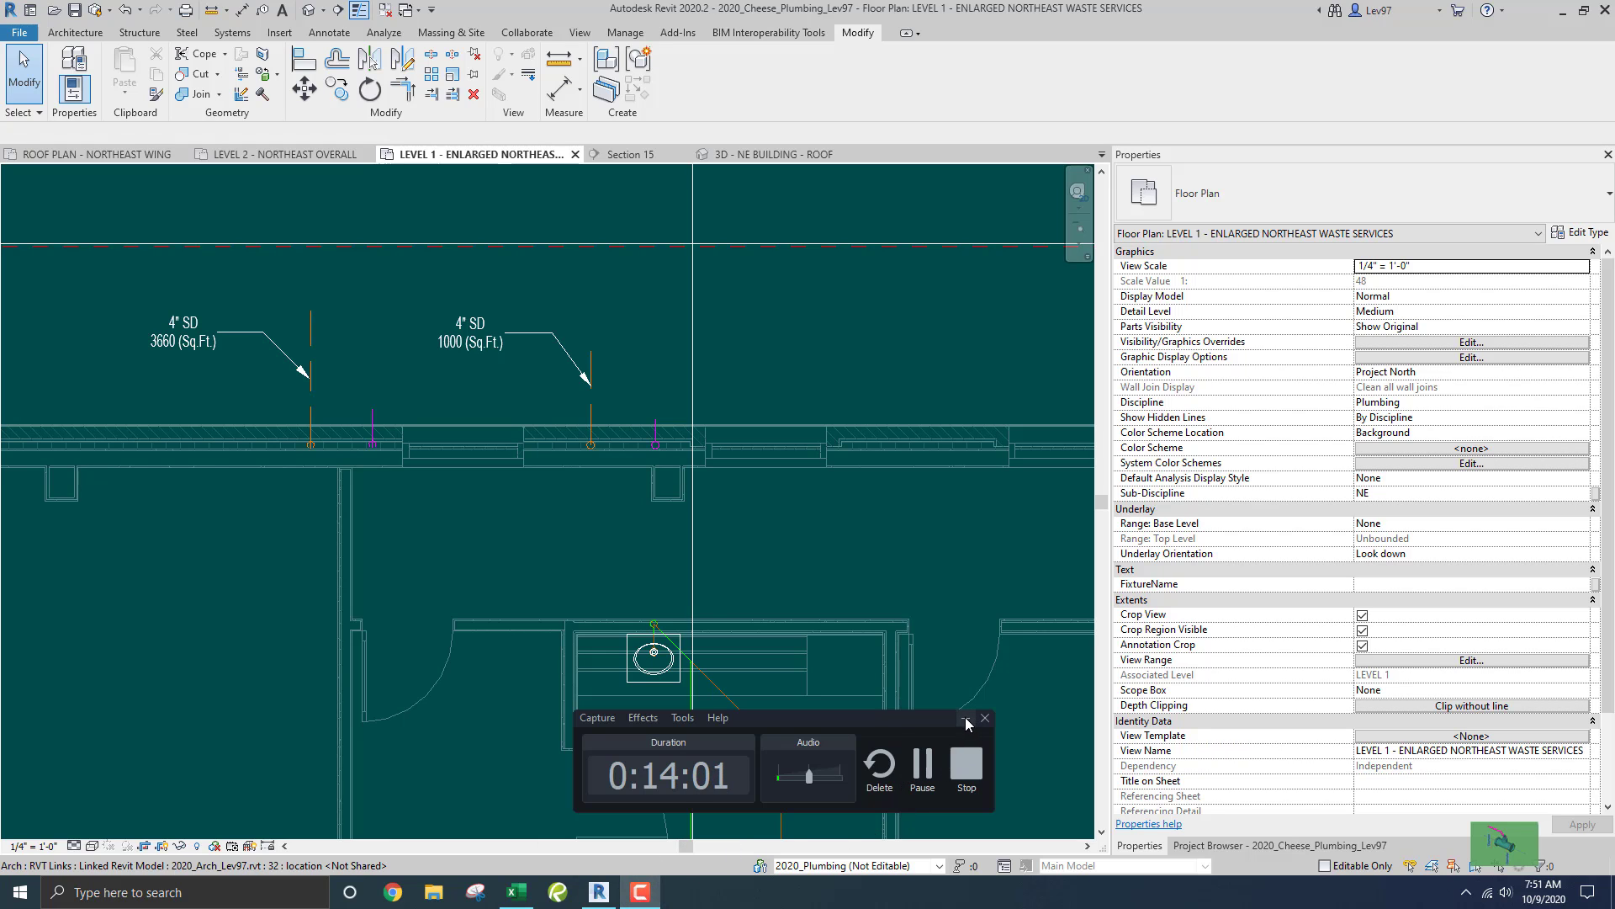
{"action": "left_click", "coordinate": [964, 718]}
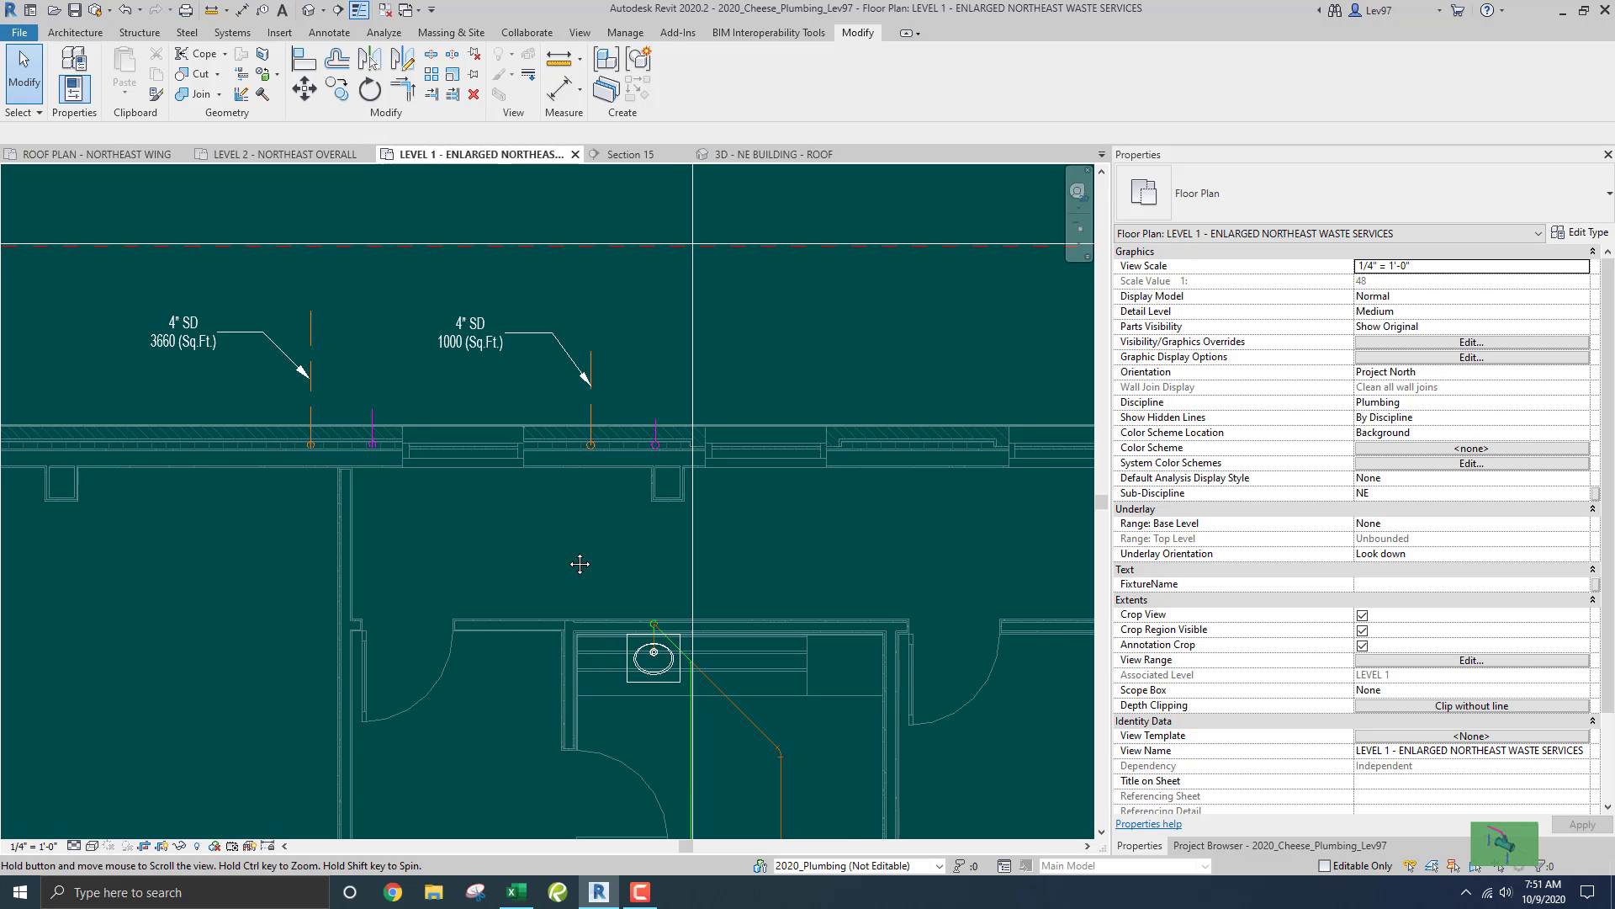
Shorten Section 15's line and crop to the exterior wall area and place it just beside the planter's overflow drain.
{"action": "scroll", "coordinate": [538, 503], "scroll_direction": "down", "scroll_amount": 4}
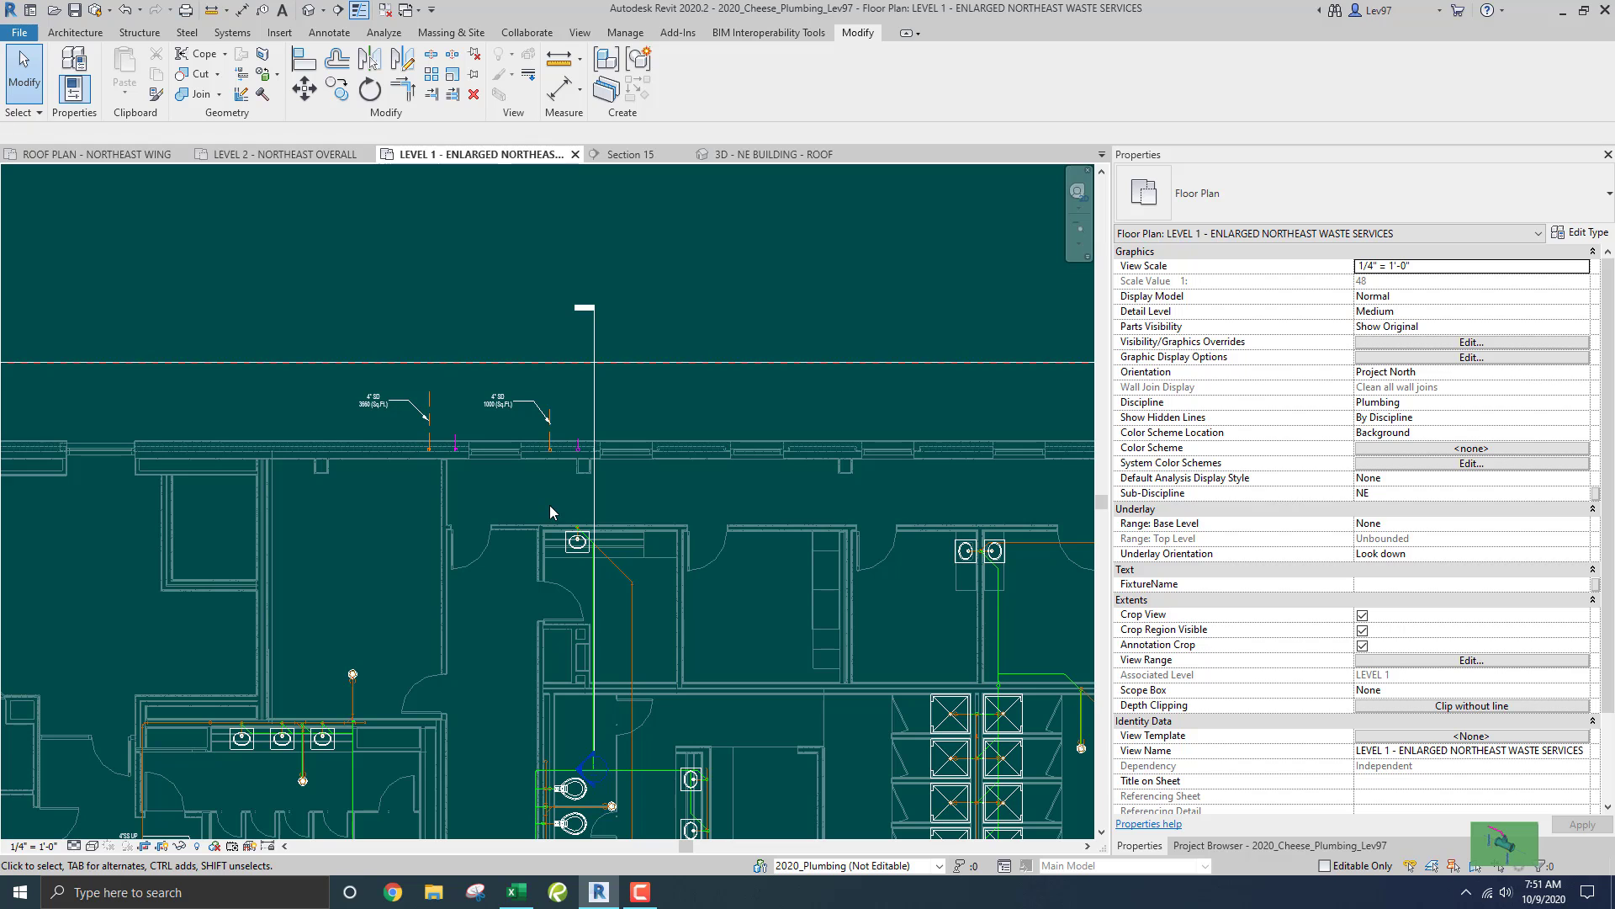
{"action": "mouse_move", "coordinate": [554, 509]}
{"action": "middle_mouse_down"}
{"action": "mouse_move", "coordinate": [541, 451]}
{"action": "mouse_move", "coordinate": [547, 481]}
{"action": "middle_mouse_up"}
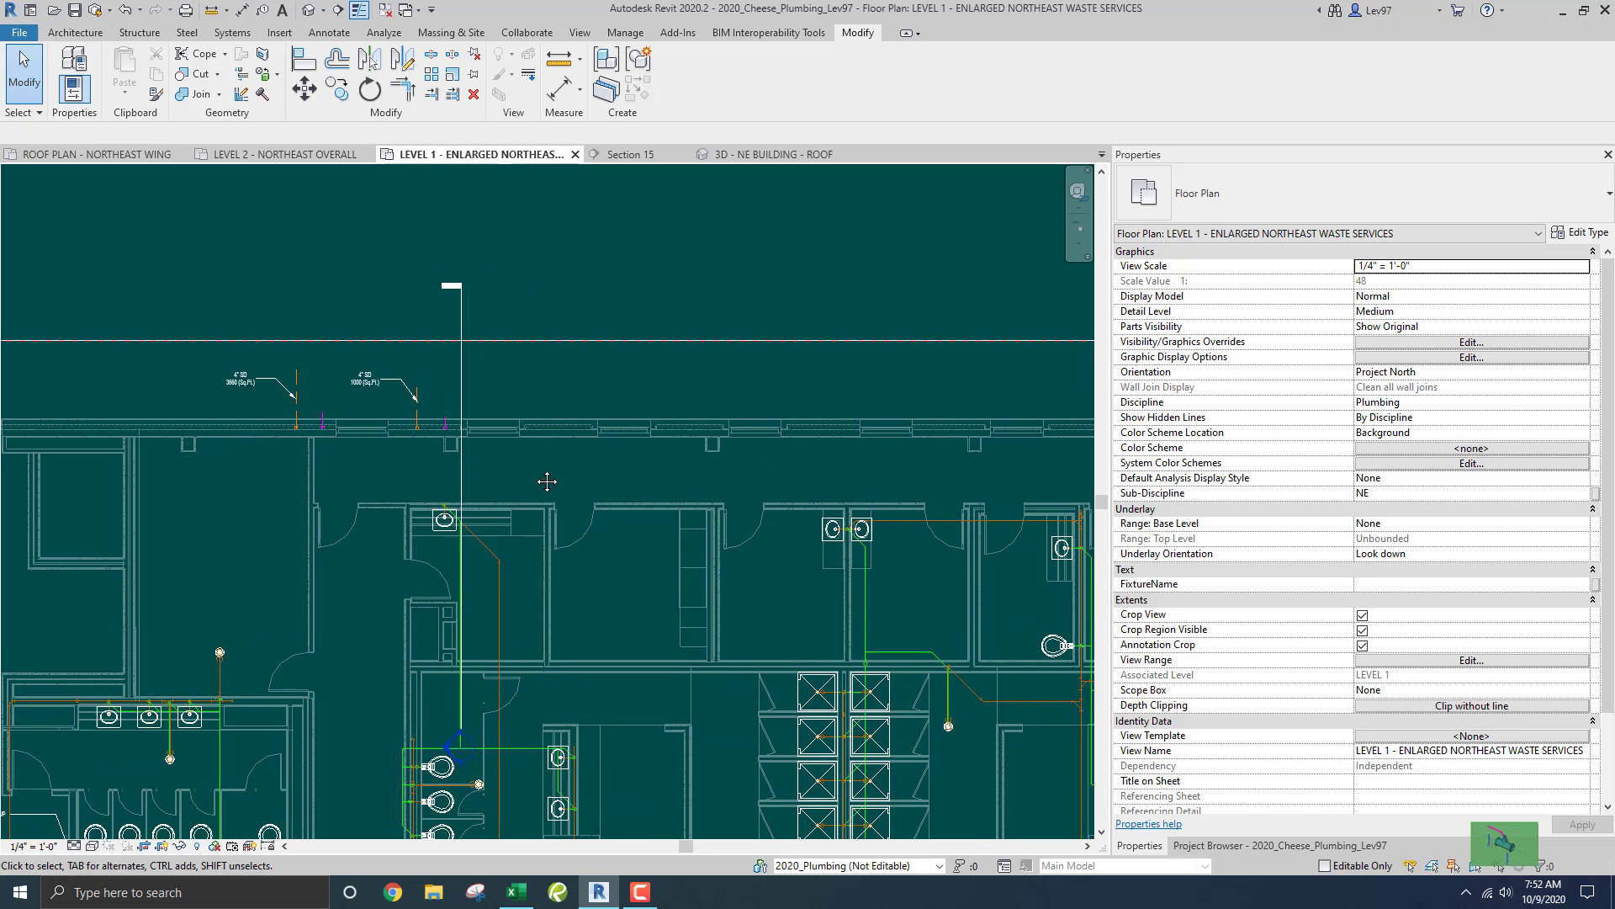
{"action": "left_click", "coordinate": [462, 480]}
{"action": "left_click_drag", "start_coordinate": [506, 469], "coordinate": [647, 472]}
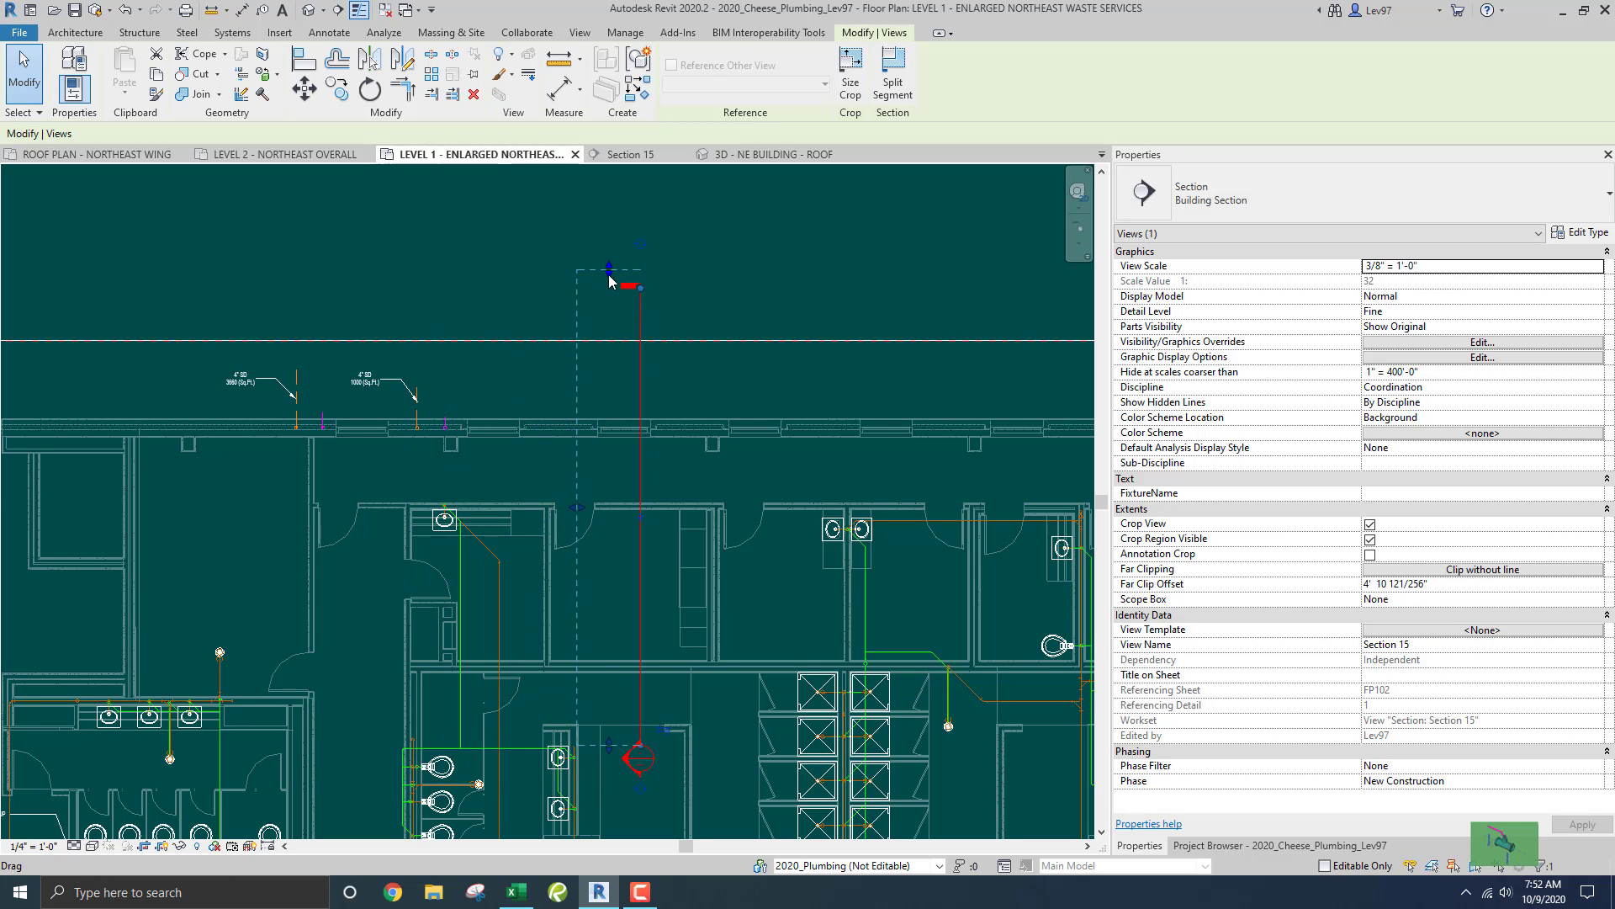
{"action": "left_click_drag", "start_coordinate": [610, 273], "coordinate": [616, 301]}
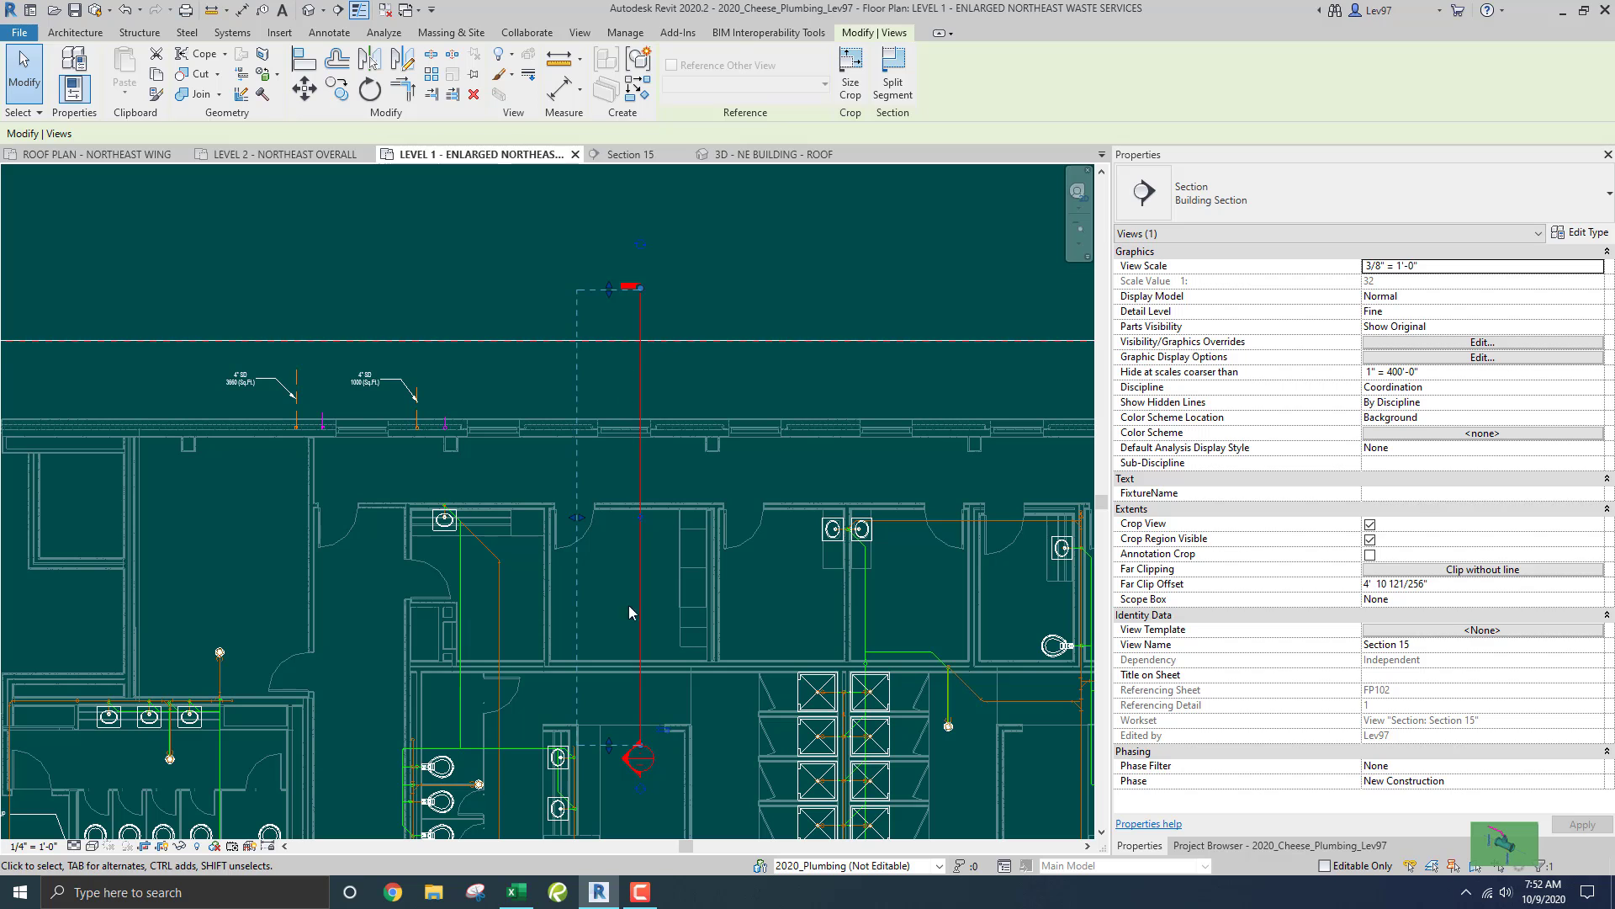
{"action": "left_click_drag", "start_coordinate": [641, 751], "coordinate": [642, 481]}
{"action": "left_click_drag", "start_coordinate": [613, 760], "coordinate": [633, 484]}
{"action": "left_click_drag", "start_coordinate": [641, 395], "coordinate": [456, 403]}
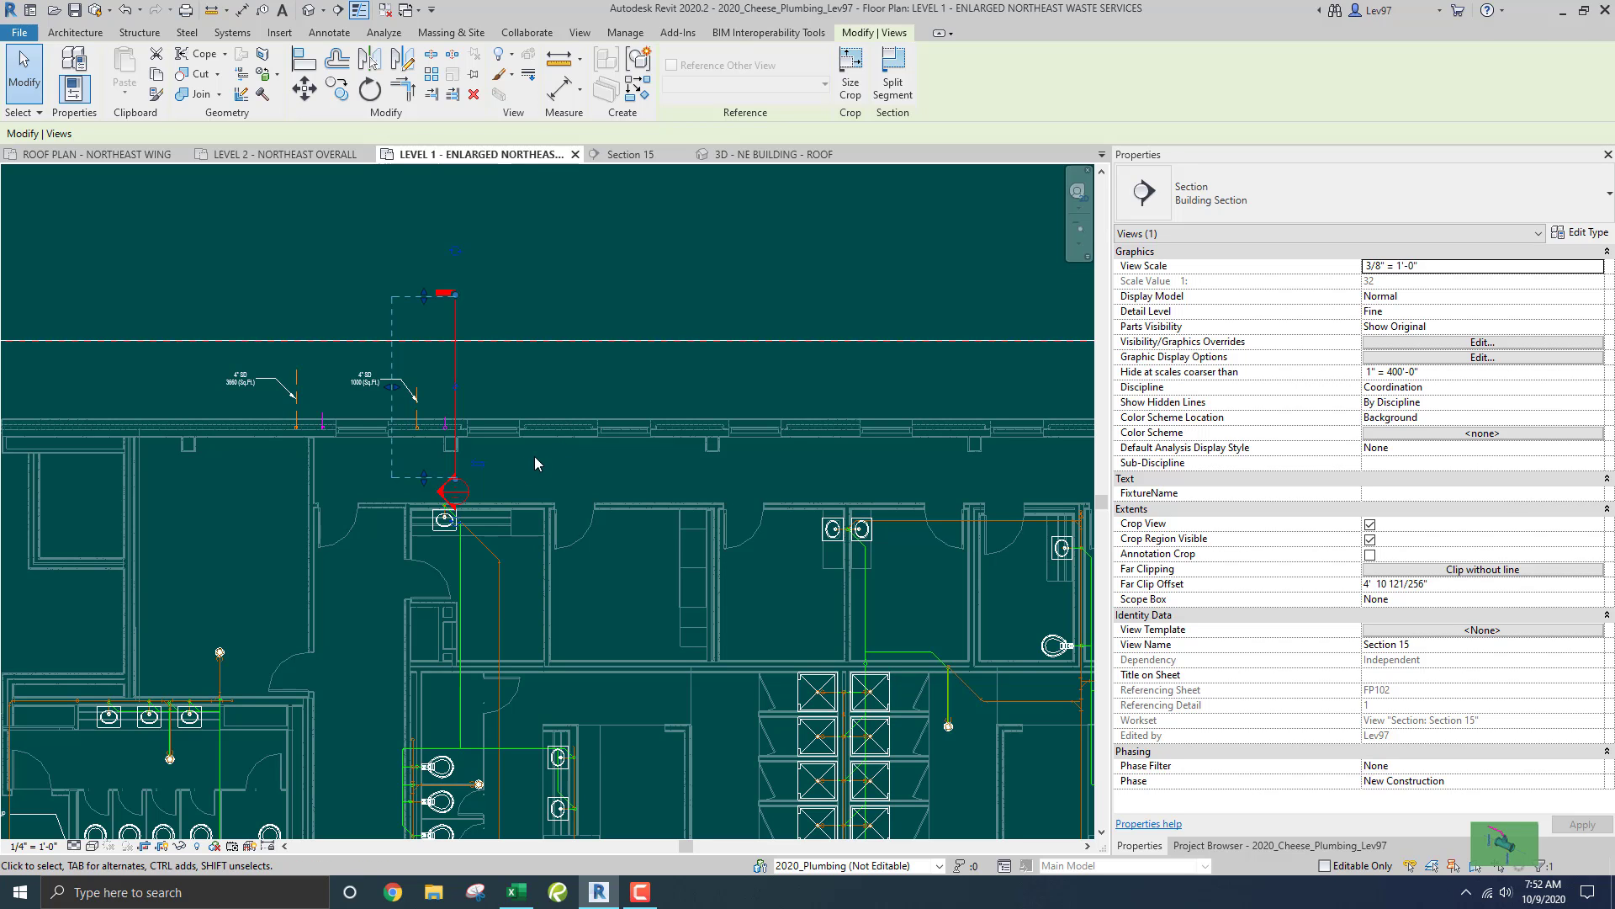
{"action": "middle_click_drag", "start_coordinate": [523, 456], "coordinate": [628, 459]}
{"action": "scroll", "coordinate": [509, 449], "scroll_direction": "up", "scroll_amount": 3}
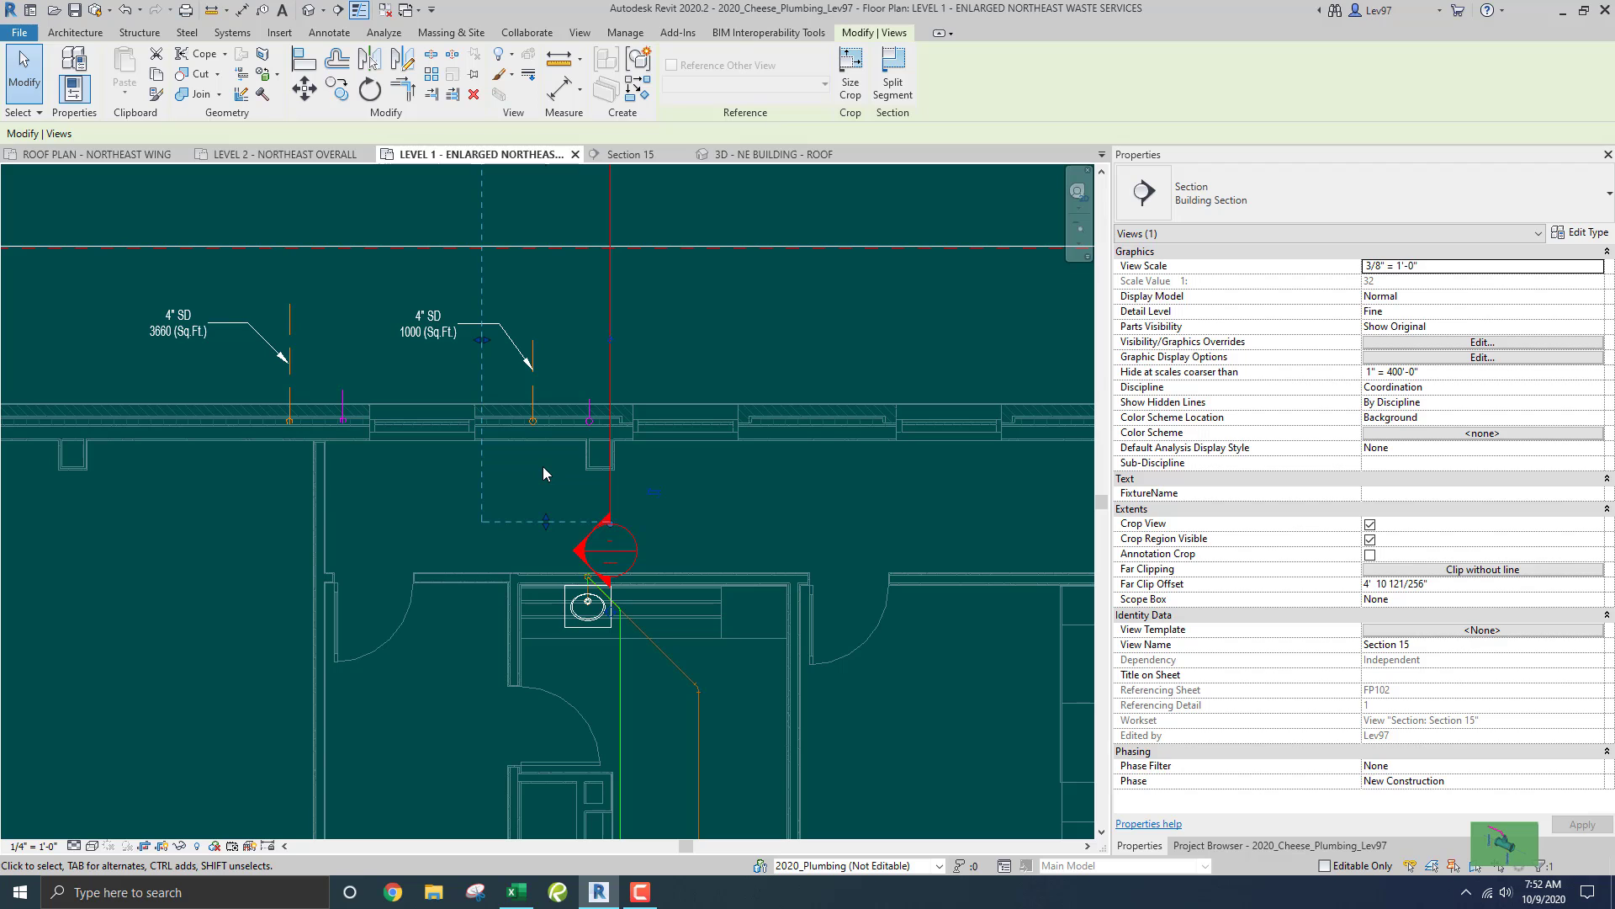
{"action": "scroll", "coordinate": [543, 466], "scroll_direction": "down", "scroll_amount": 3}
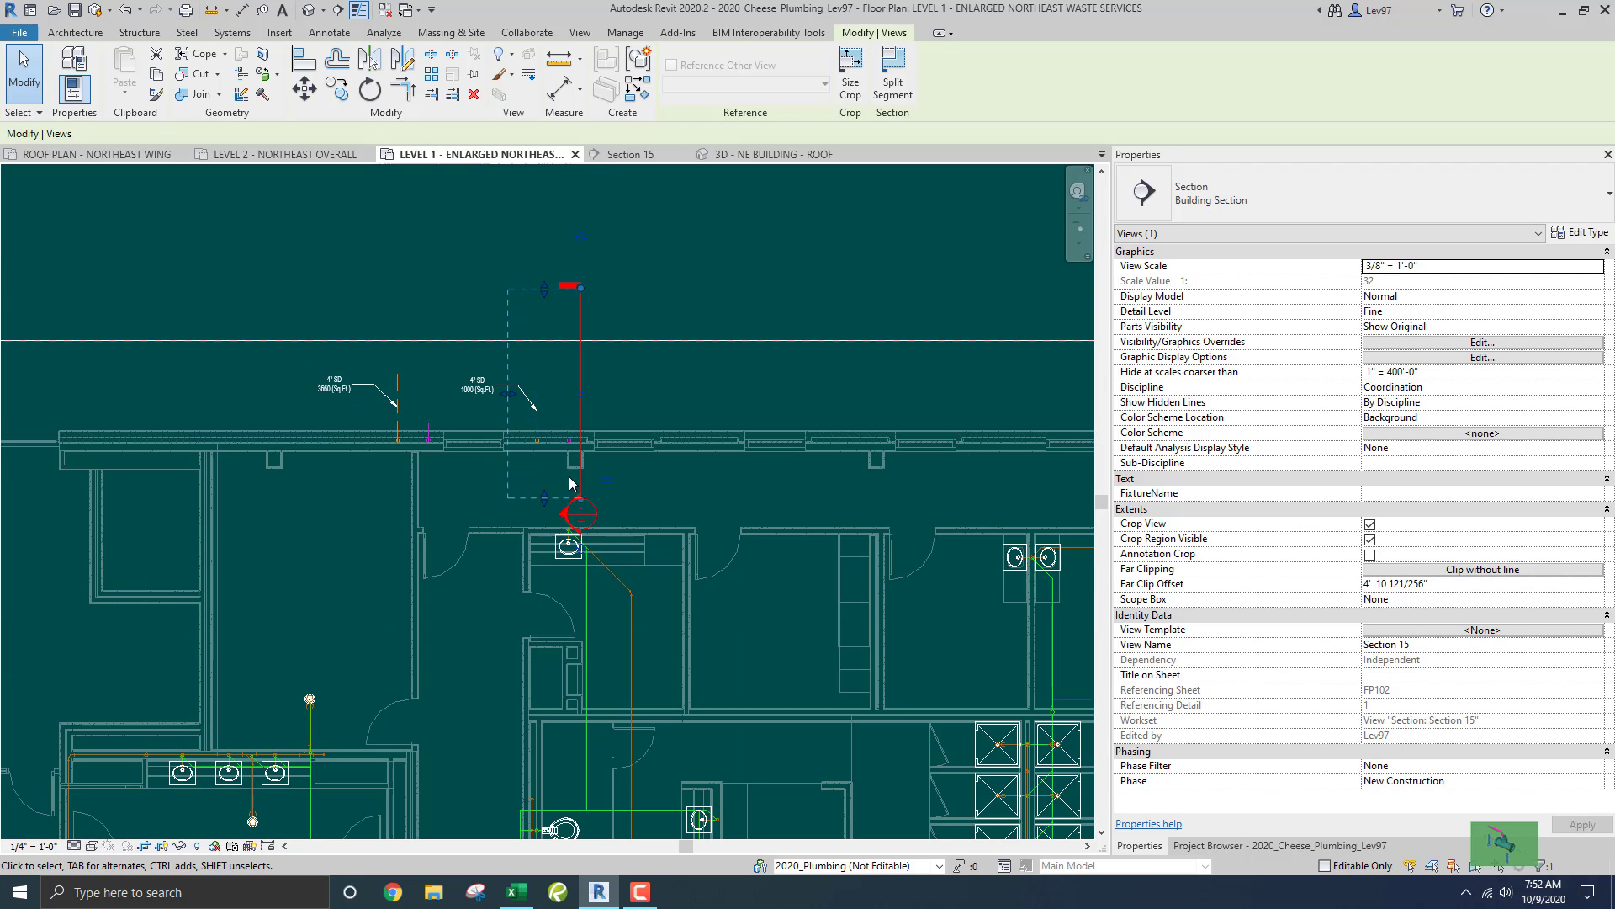
{"action": "middle_click_drag", "start_coordinate": [674, 483], "coordinate": [562, 455]}
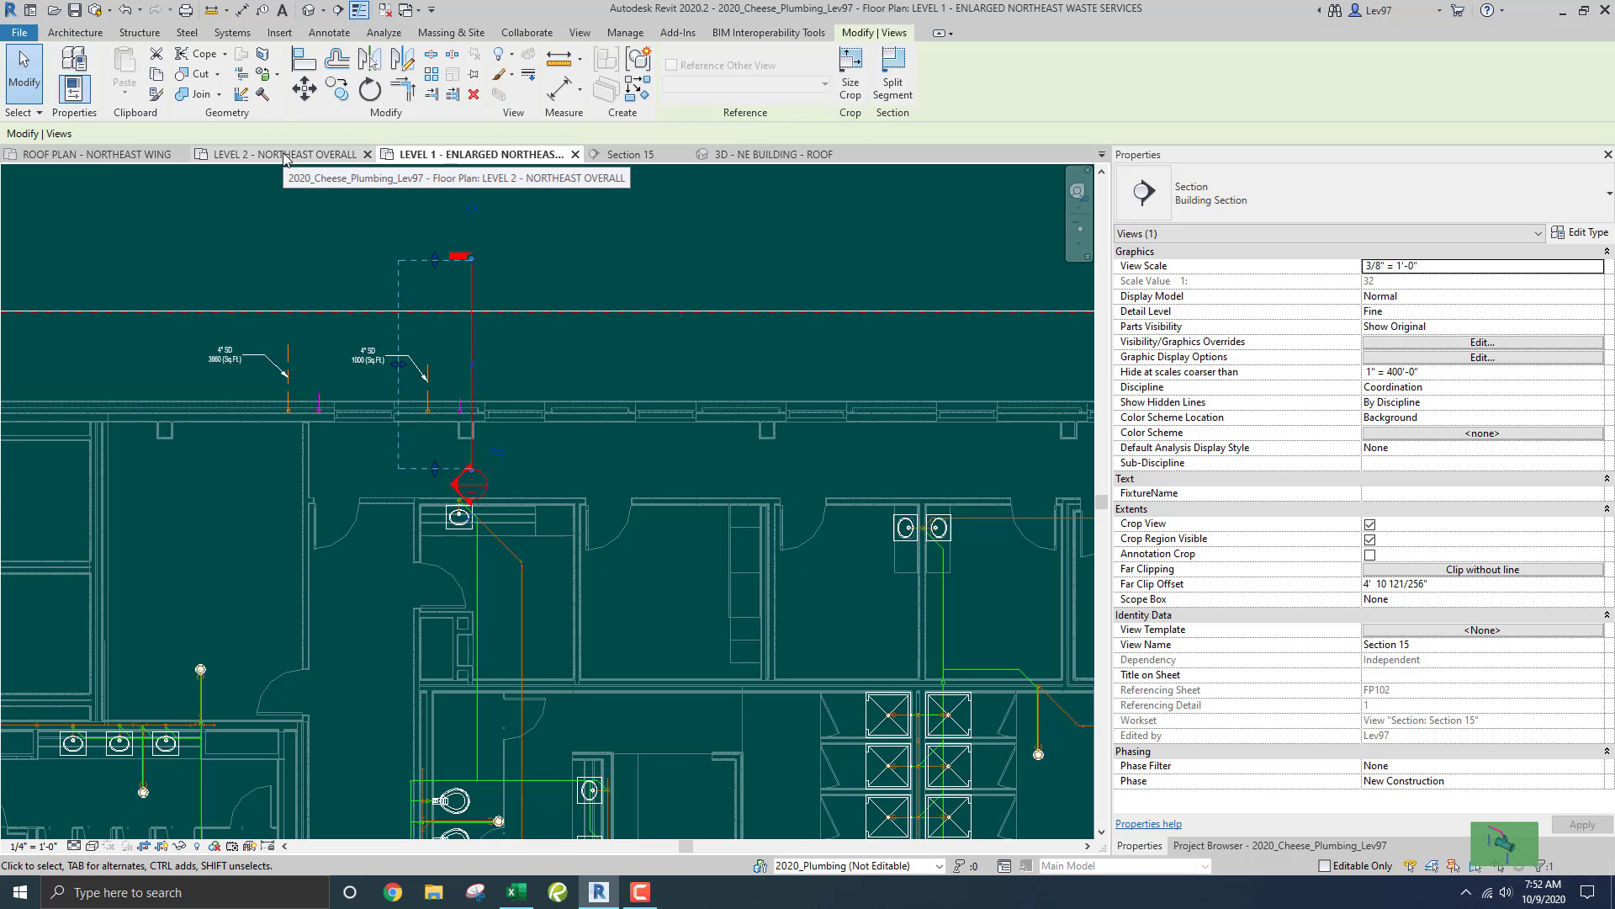
Open the ROOF PLAN - NORTHEAST WING view and examine Section 15's line and the roof drains near grid A3.
{"action": "left_click", "coordinate": [200, 159]}
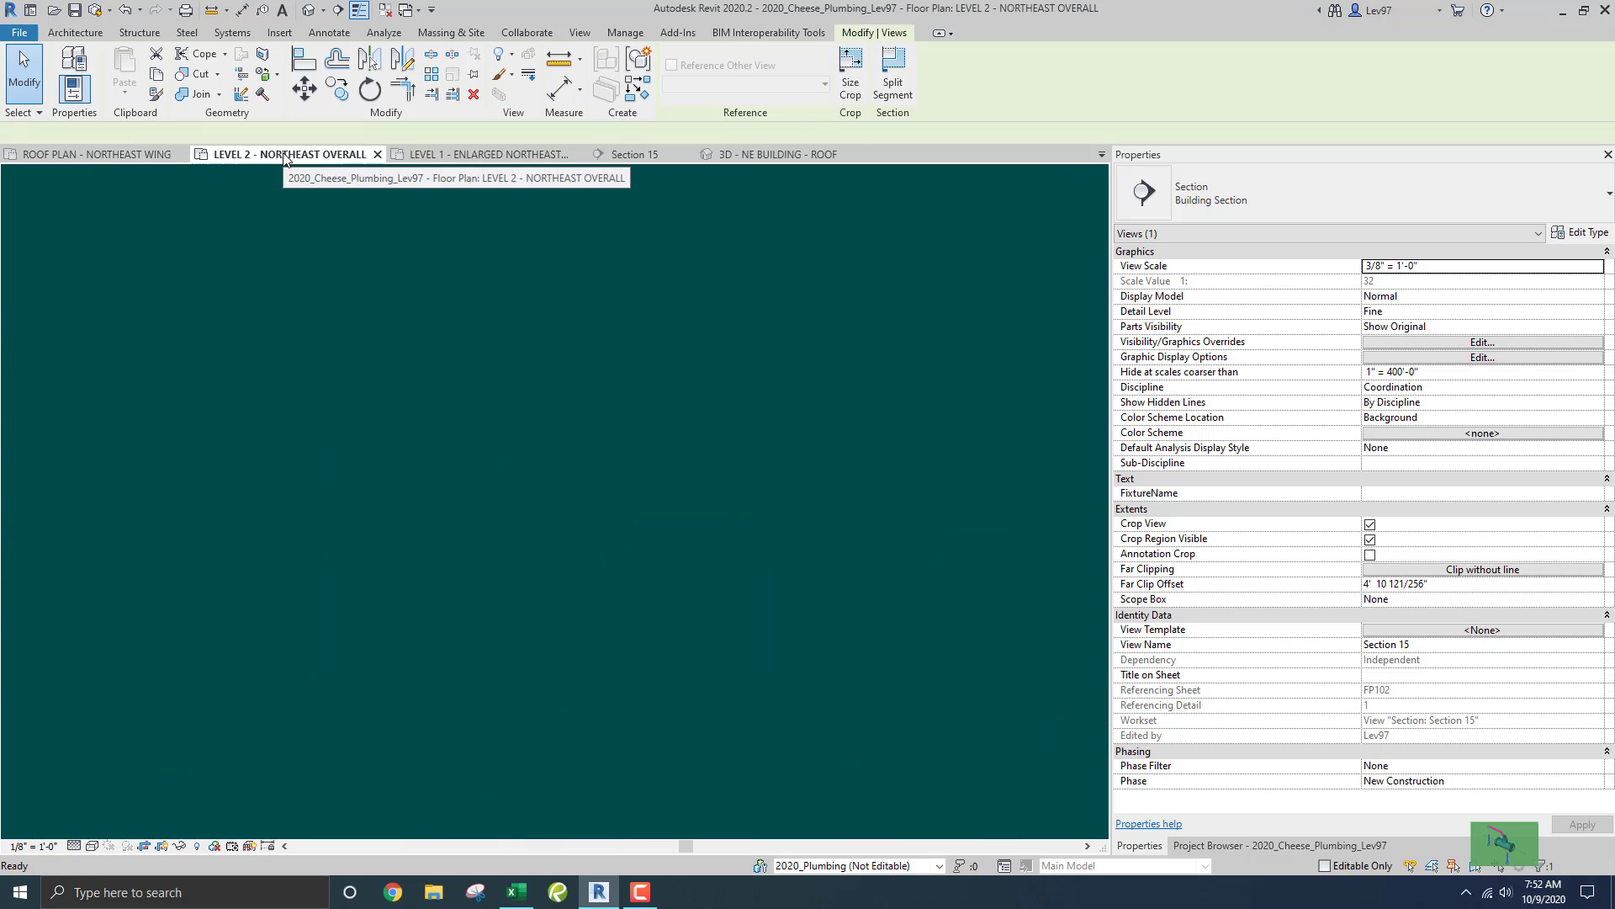
{"action": "left_click", "coordinate": [135, 157]}
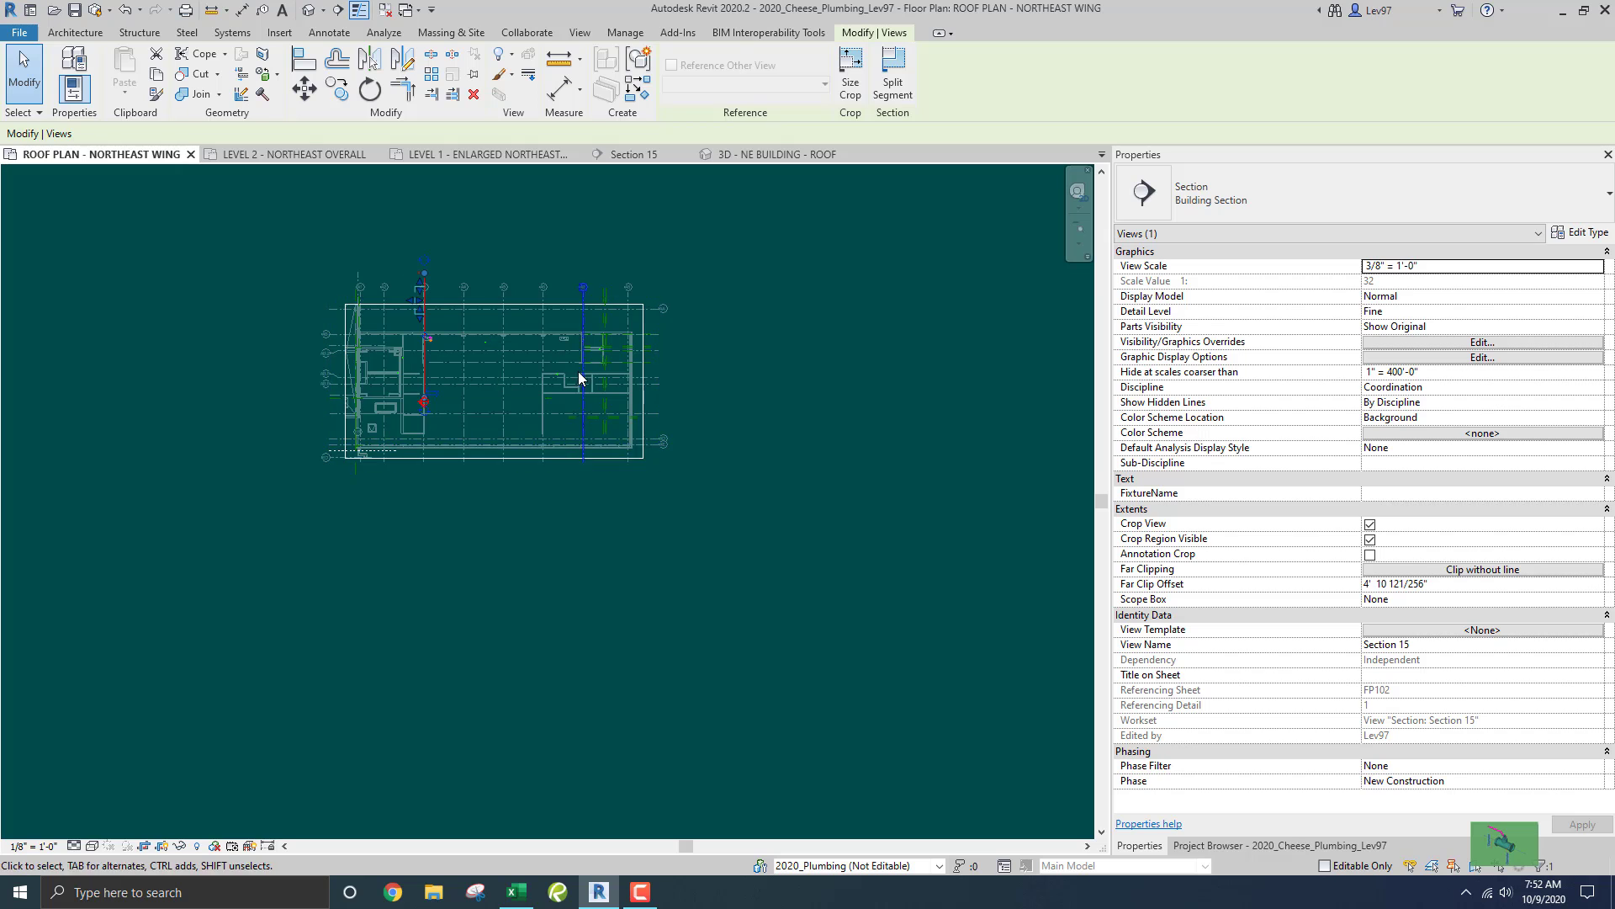
{"action": "scroll", "coordinate": [578, 371], "scroll_direction": "up", "scroll_amount": 5}
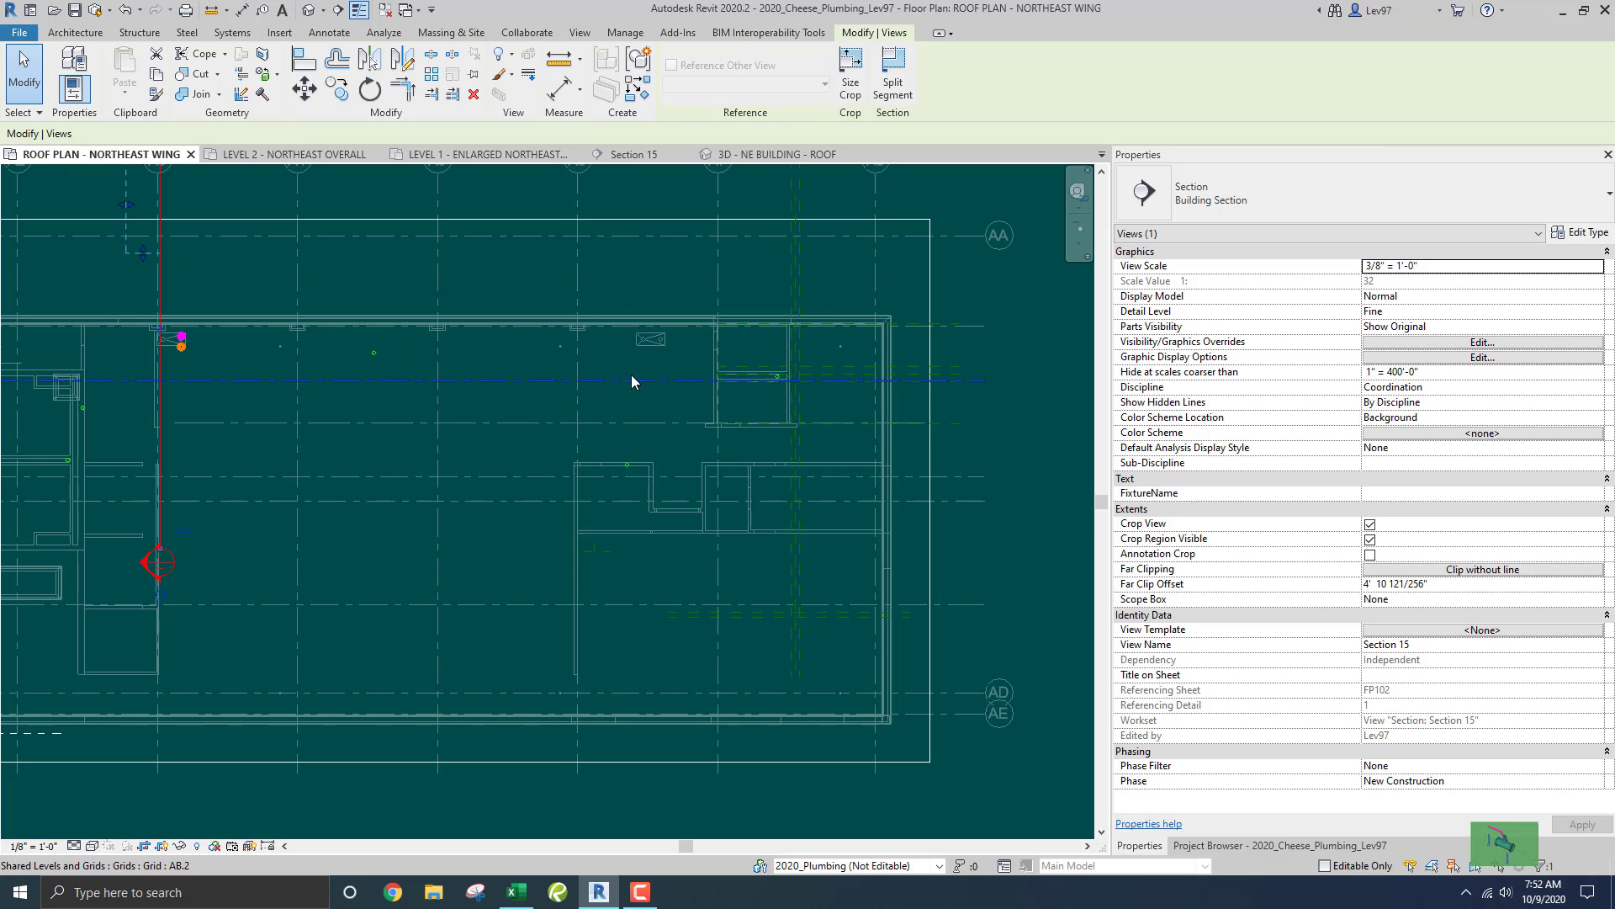
{"action": "scroll", "coordinate": [631, 372], "scroll_direction": "down", "scroll_amount": 4}
{"action": "middle_click_drag", "start_coordinate": [638, 370], "coordinate": [747, 394]}
{"action": "left_click_drag", "start_coordinate": [586, 377], "coordinate": [587, 561]}
{"action": "left_click", "coordinate": [640, 486]}
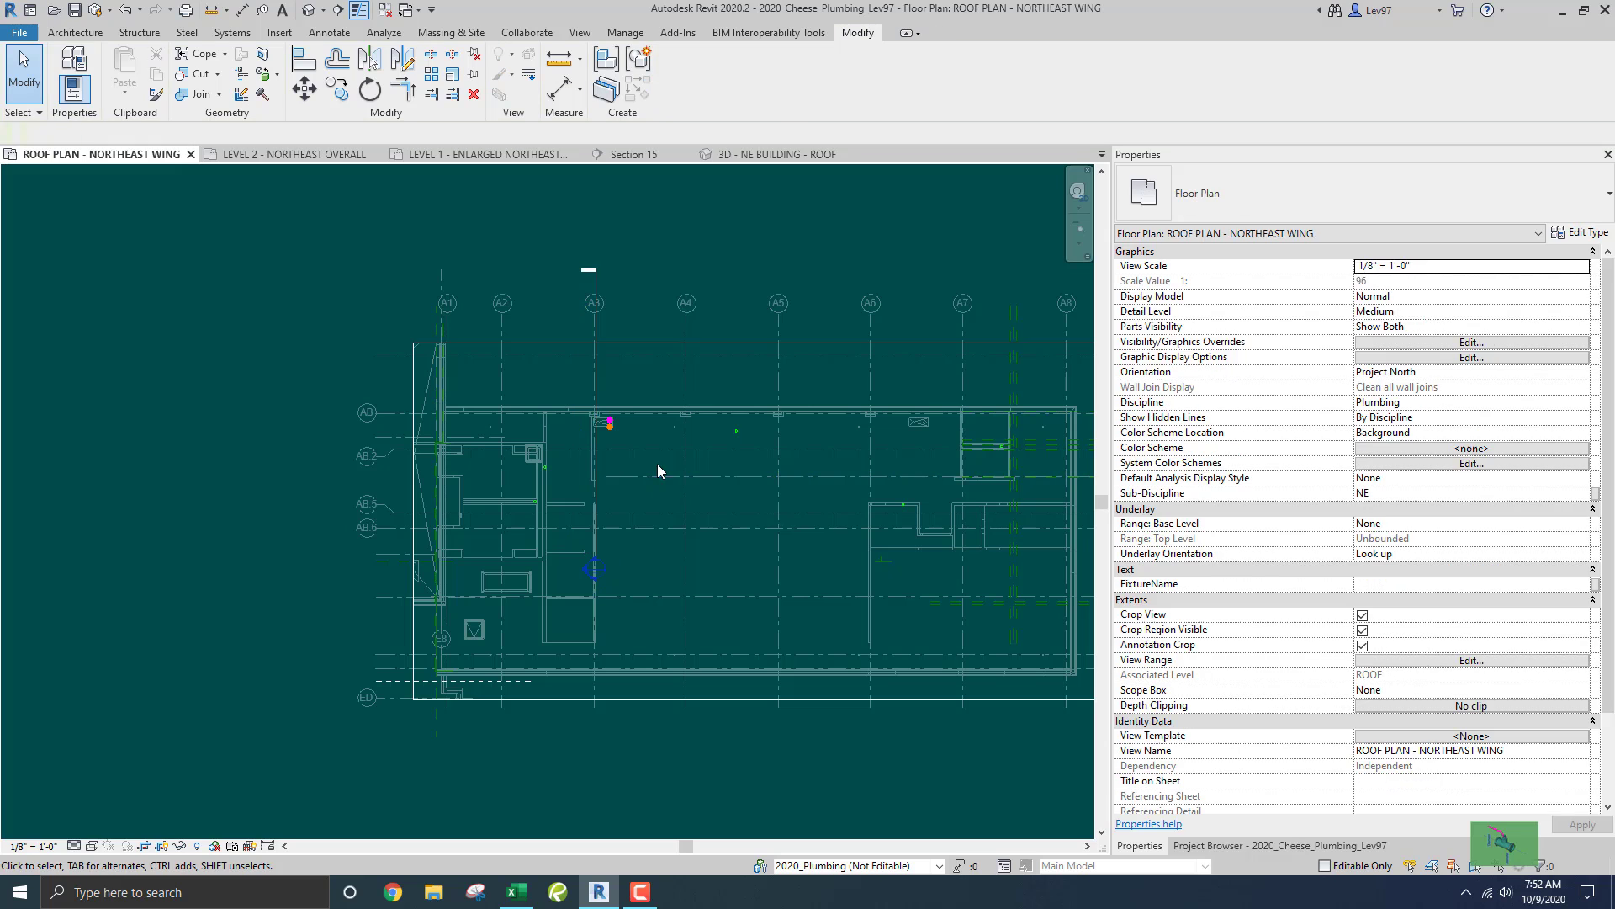
{"action": "middle_click_drag", "start_coordinate": [666, 473], "coordinate": [539, 540]}
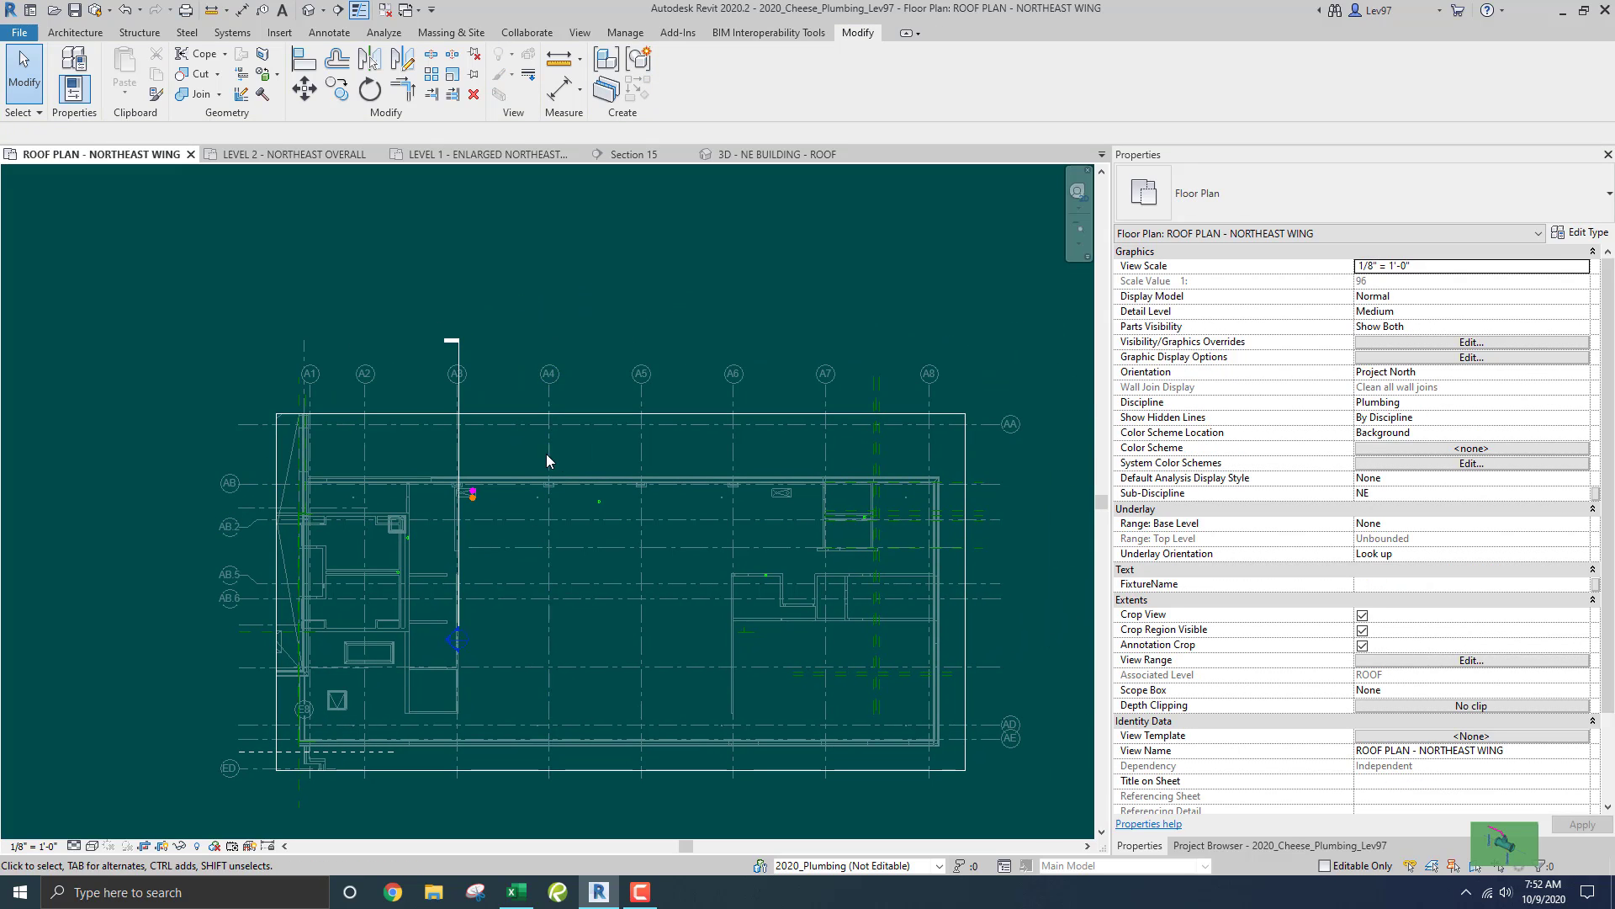
{"action": "middle_click_drag", "start_coordinate": [513, 453], "coordinate": [598, 461]}
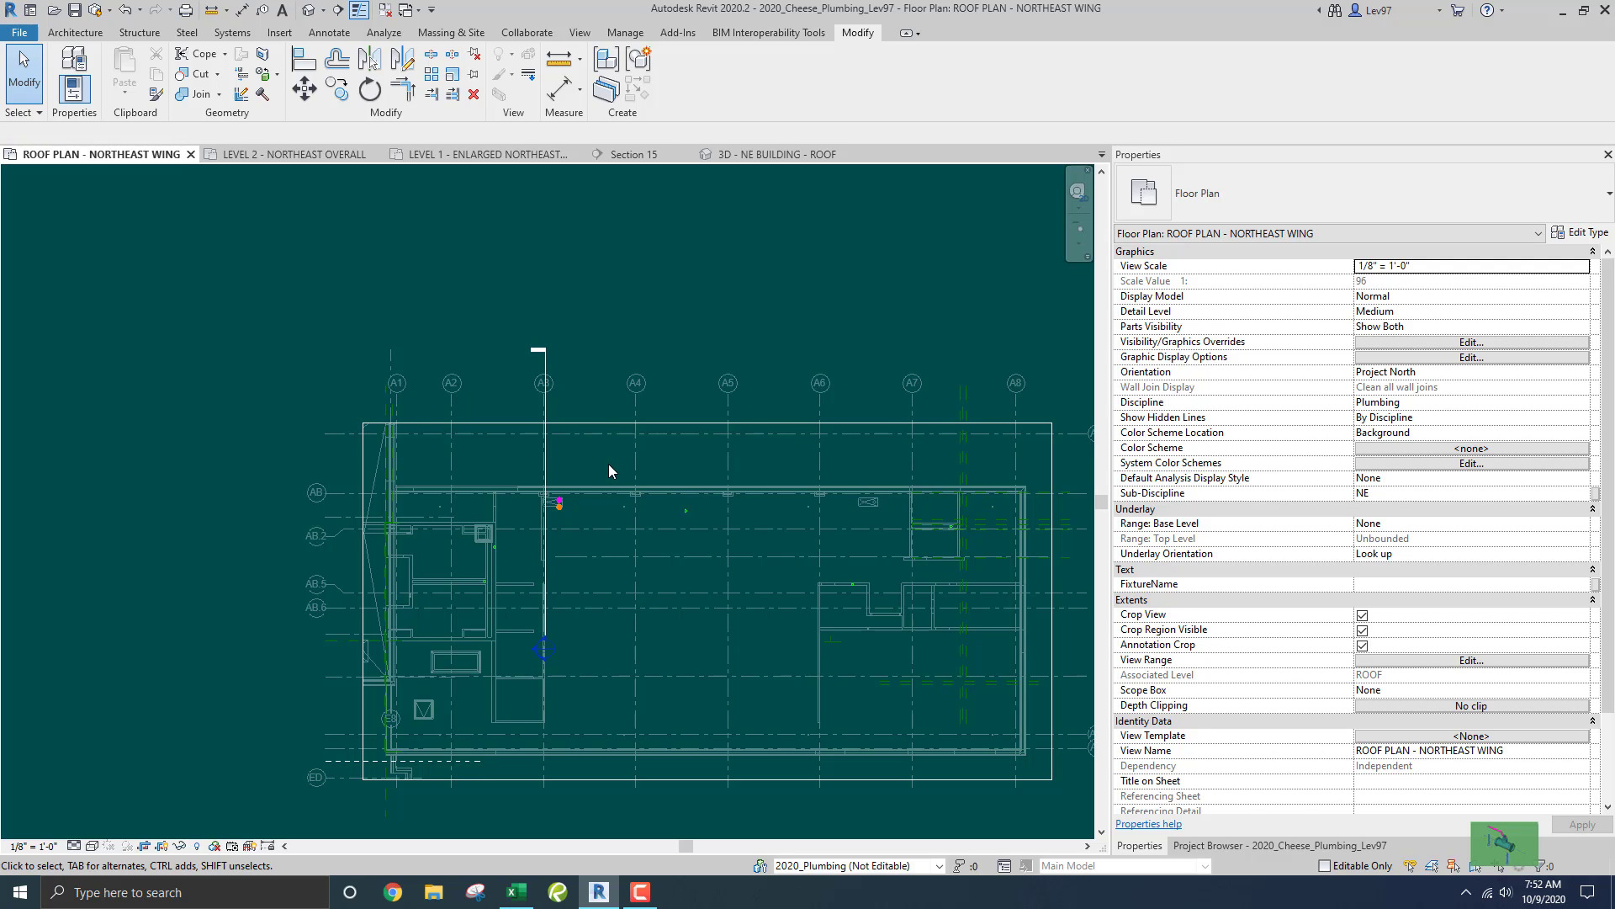
{"action": "scroll", "coordinate": [582, 517], "scroll_direction": "up", "scroll_amount": 3}
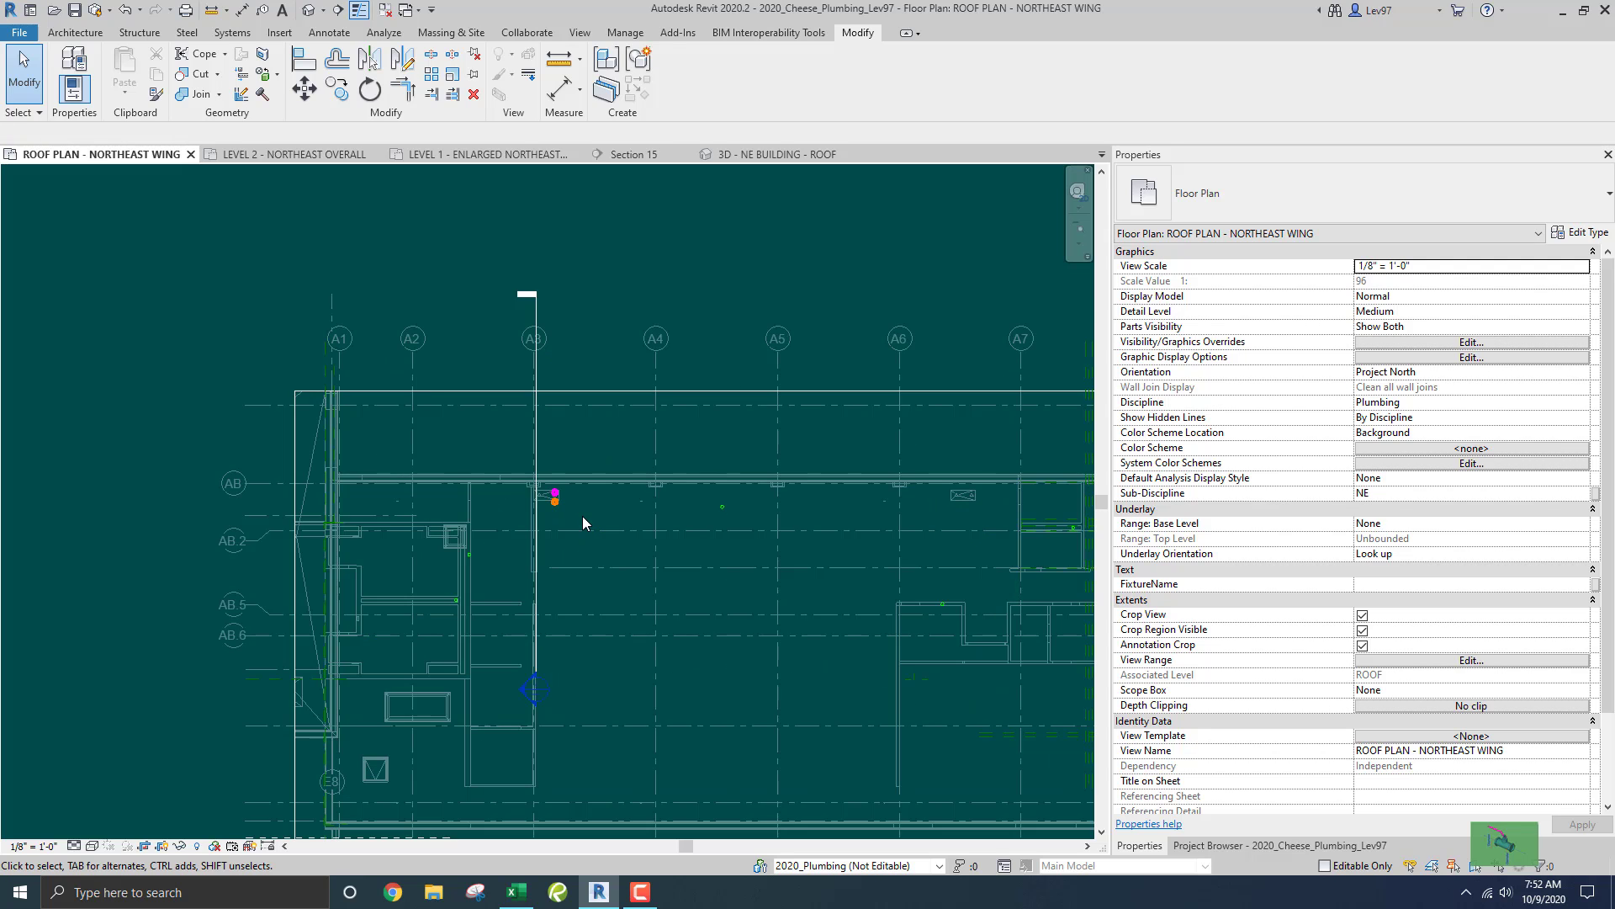
{"action": "middle_click_drag", "start_coordinate": [594, 503], "coordinate": [505, 522]}
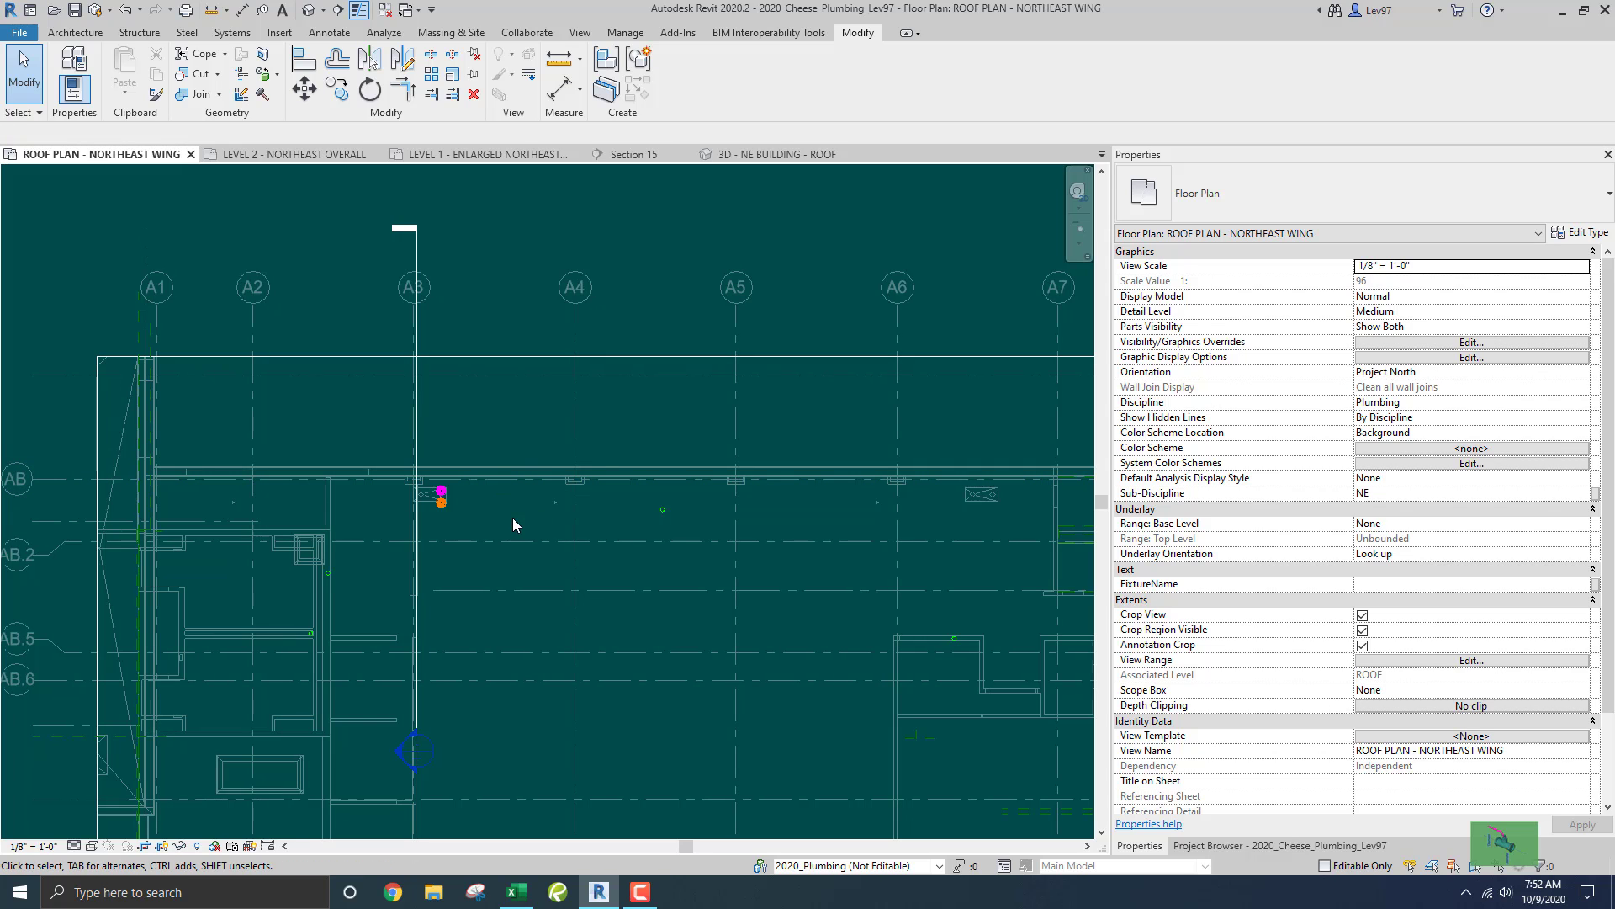
Compare the ROOF PLAN - NORTHEAST WING view with Section 15 to examine the planter's height below the roof near grid A3.
{"action": "scroll", "coordinate": [516, 517], "scroll_direction": "down", "scroll_amount": 2}
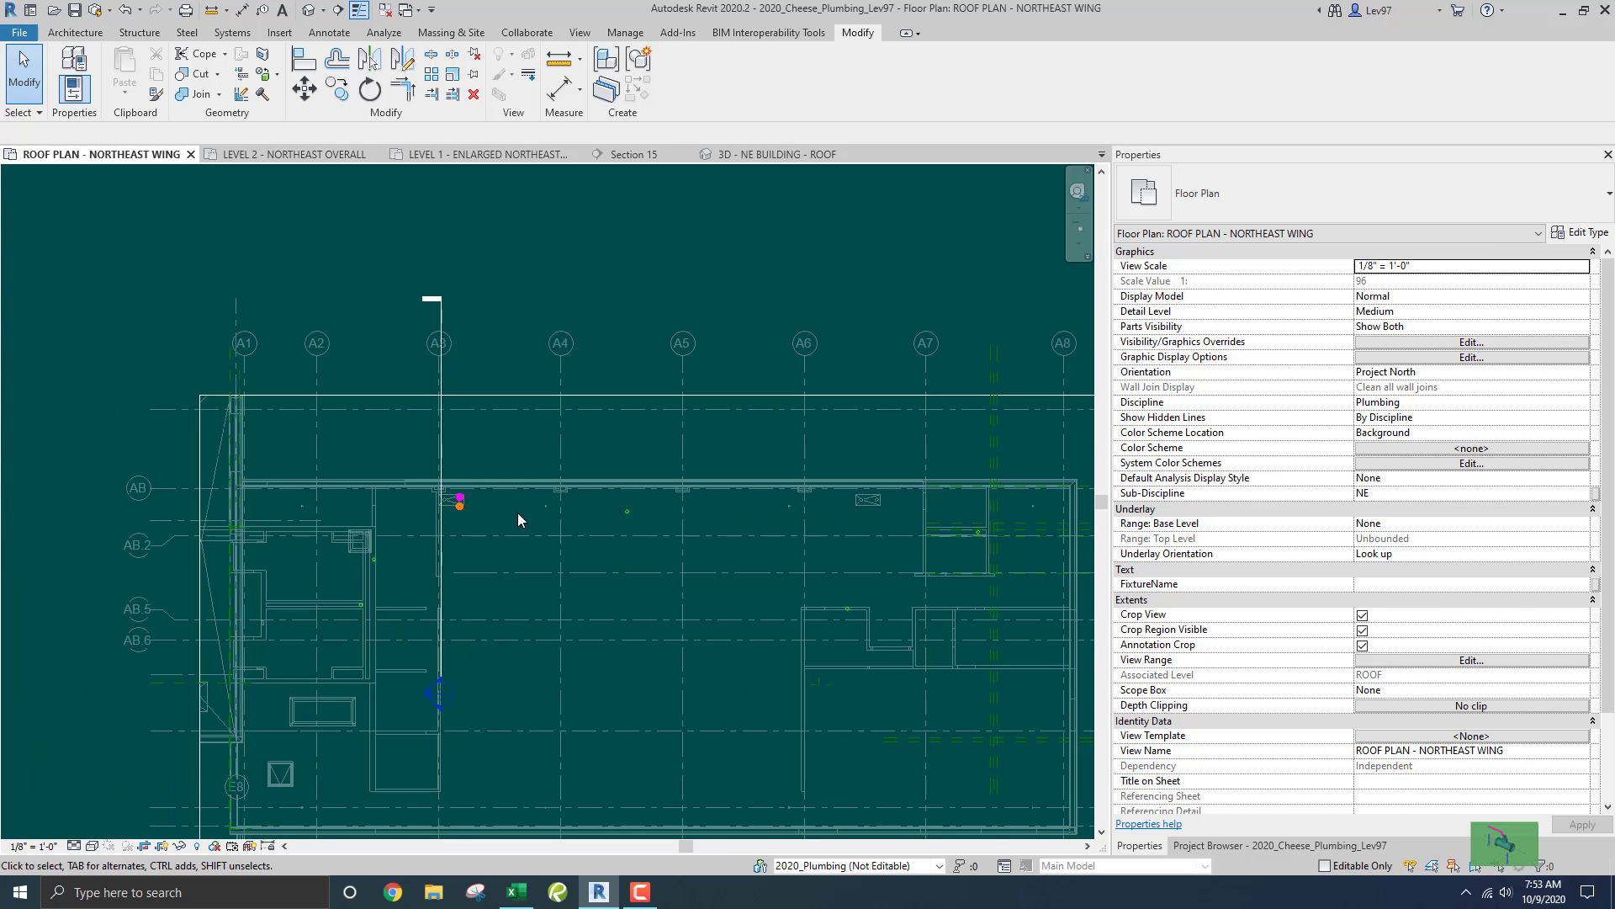
{"action": "scroll", "coordinate": [520, 512], "scroll_direction": "down", "scroll_amount": 2}
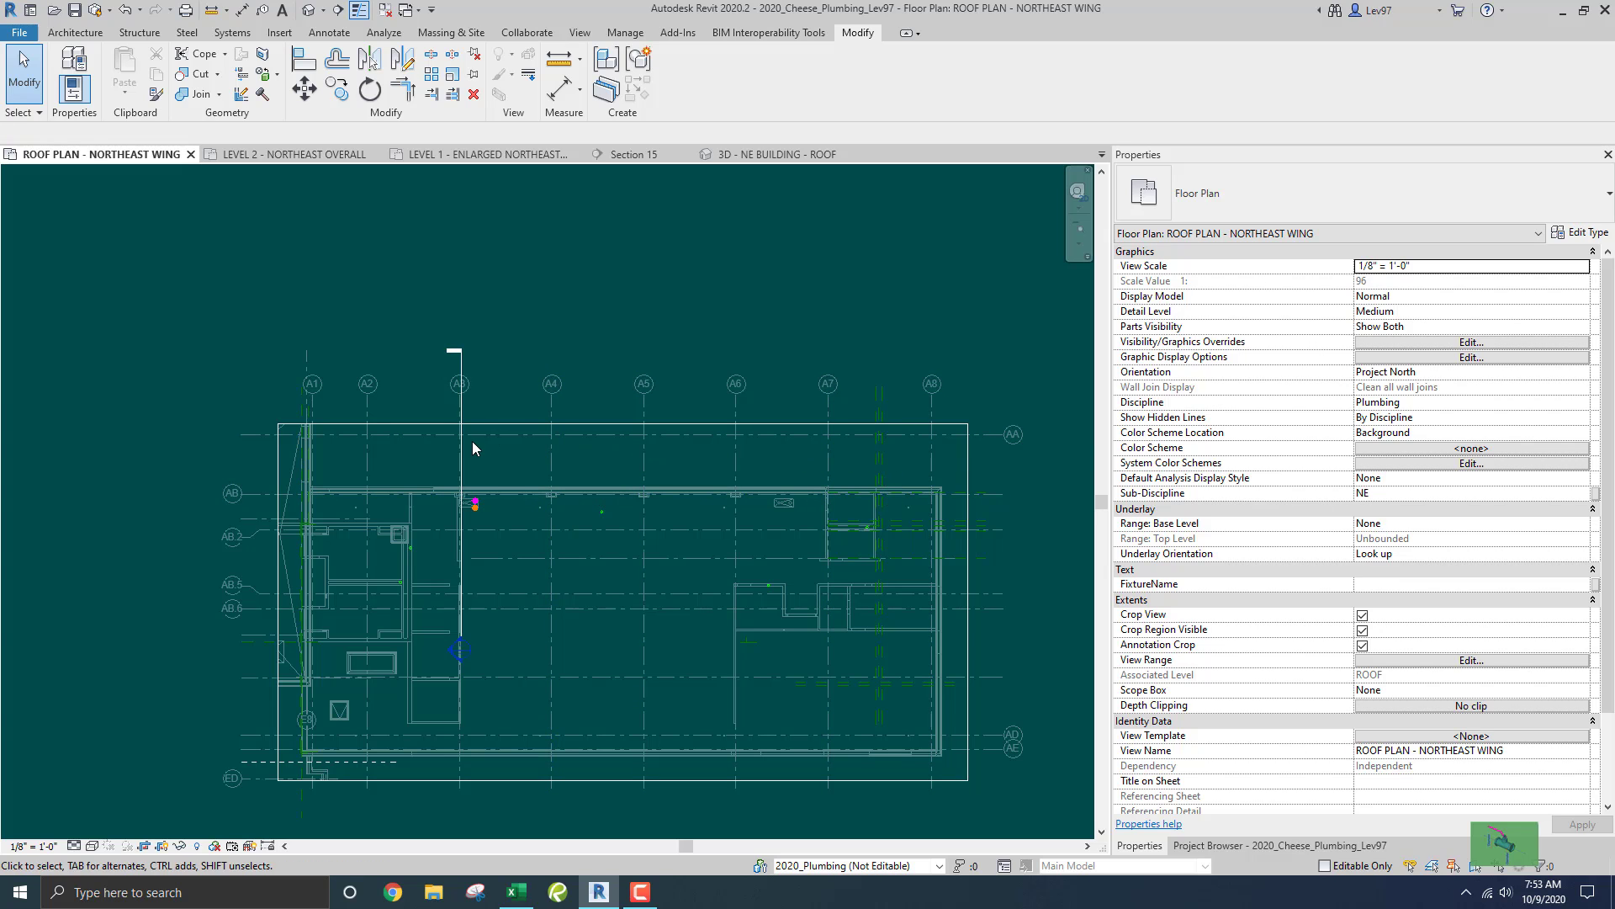
{"action": "left_click", "coordinate": [633, 155]}
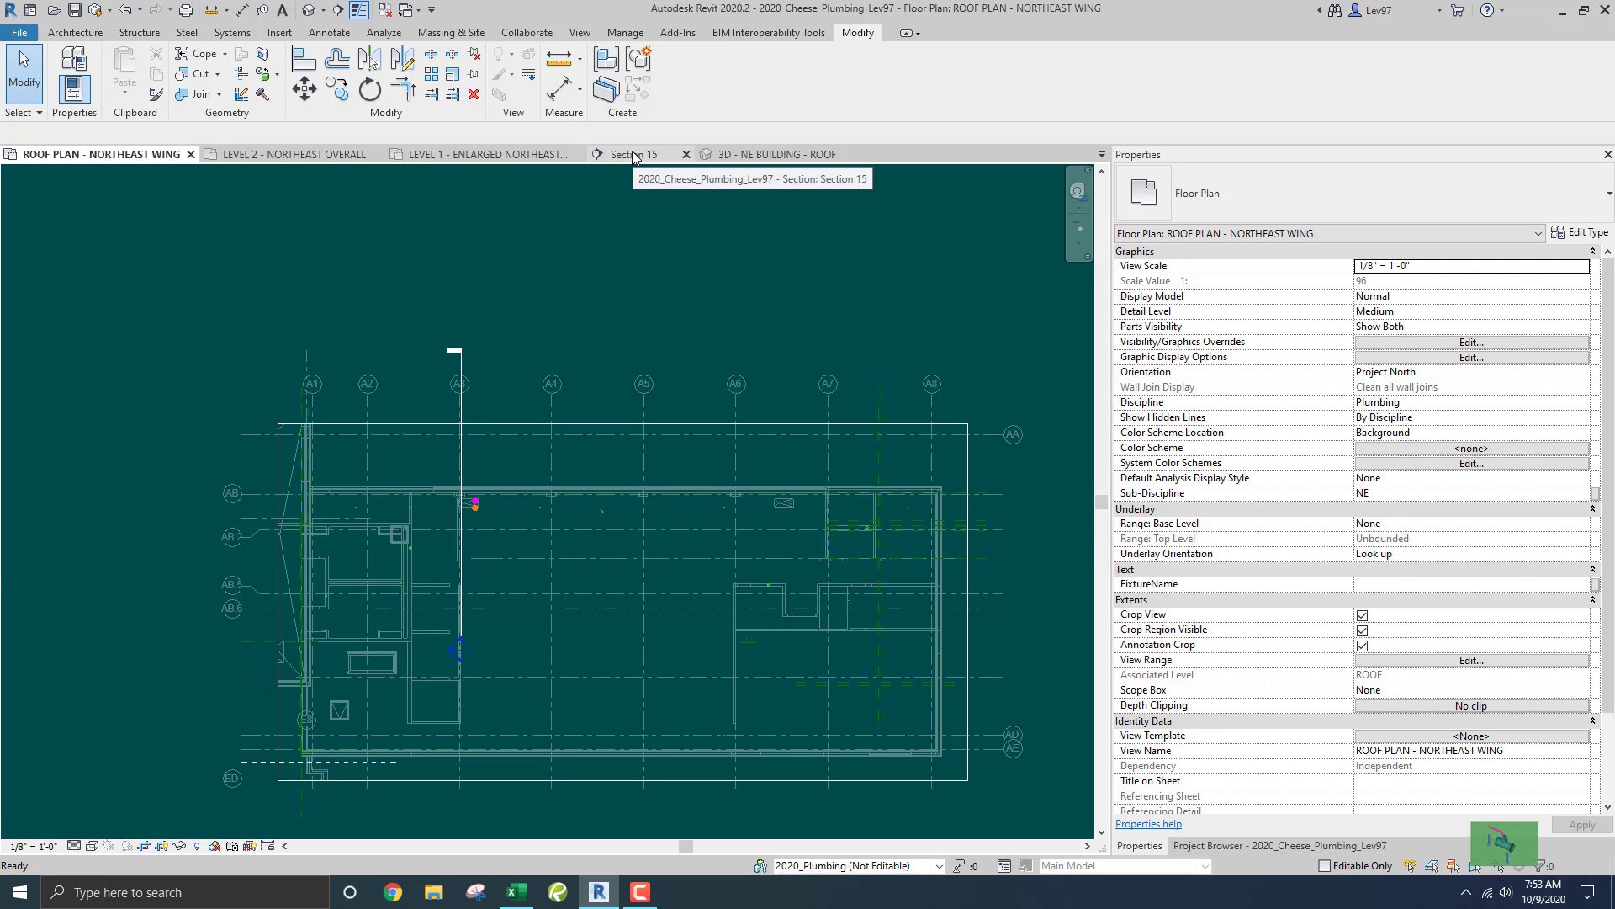
{"action": "scroll", "coordinate": [458, 312], "scroll_direction": "down", "scroll_amount": 3}
{"action": "middle_click_drag", "start_coordinate": [458, 312], "coordinate": [525, 601]}
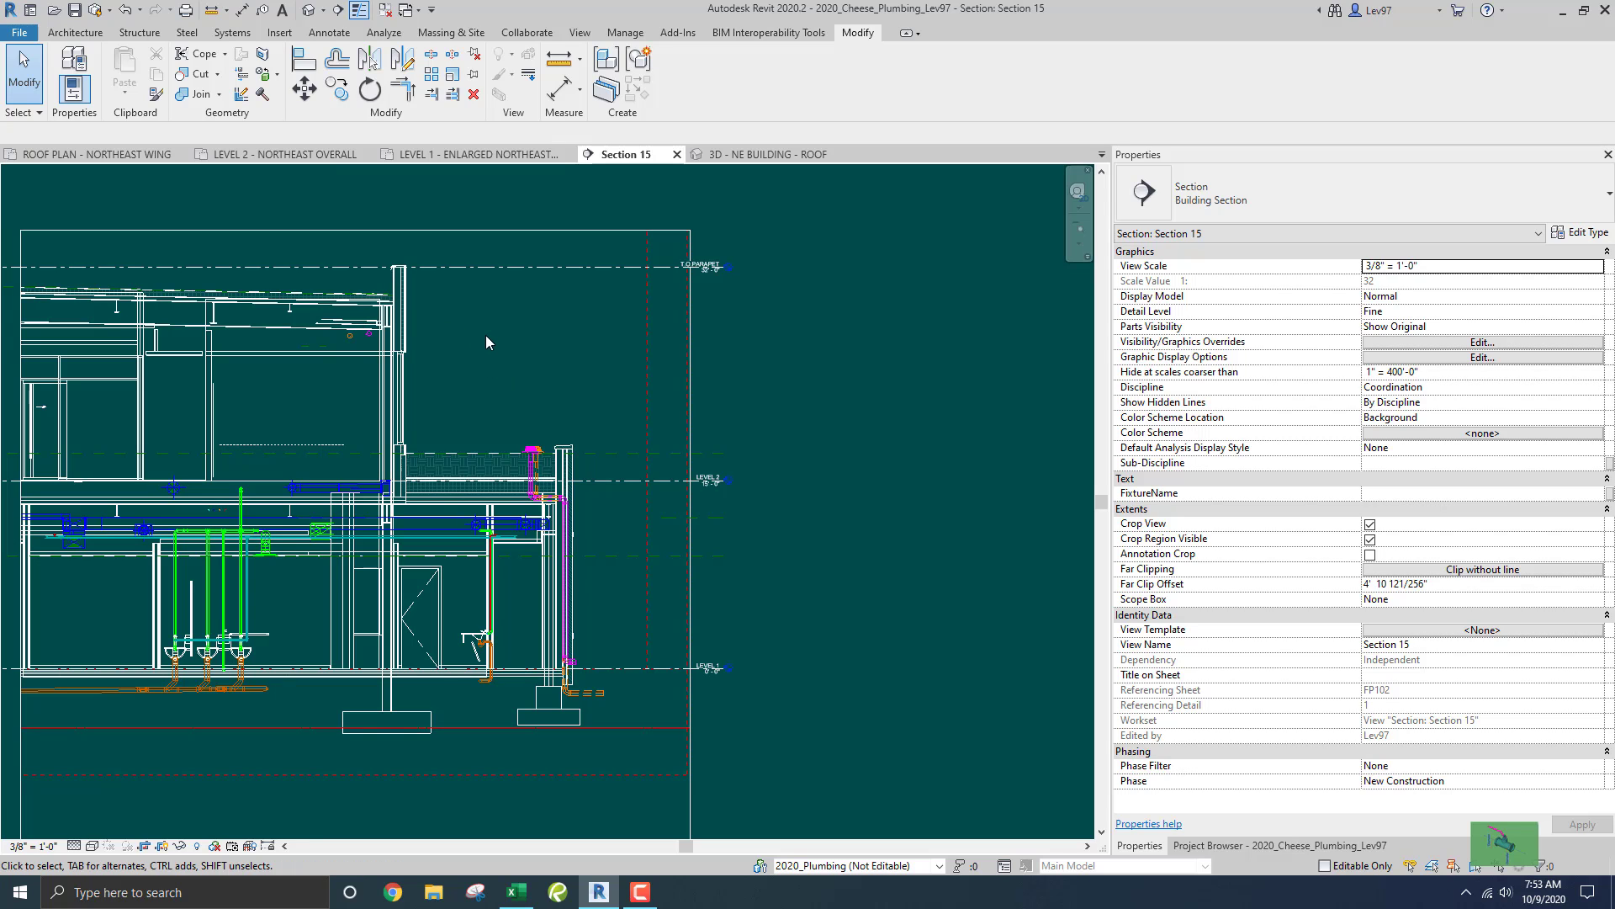
{"action": "left_click", "coordinate": [135, 157]}
{"action": "middle_click_drag", "start_coordinate": [539, 335], "coordinate": [549, 287]}
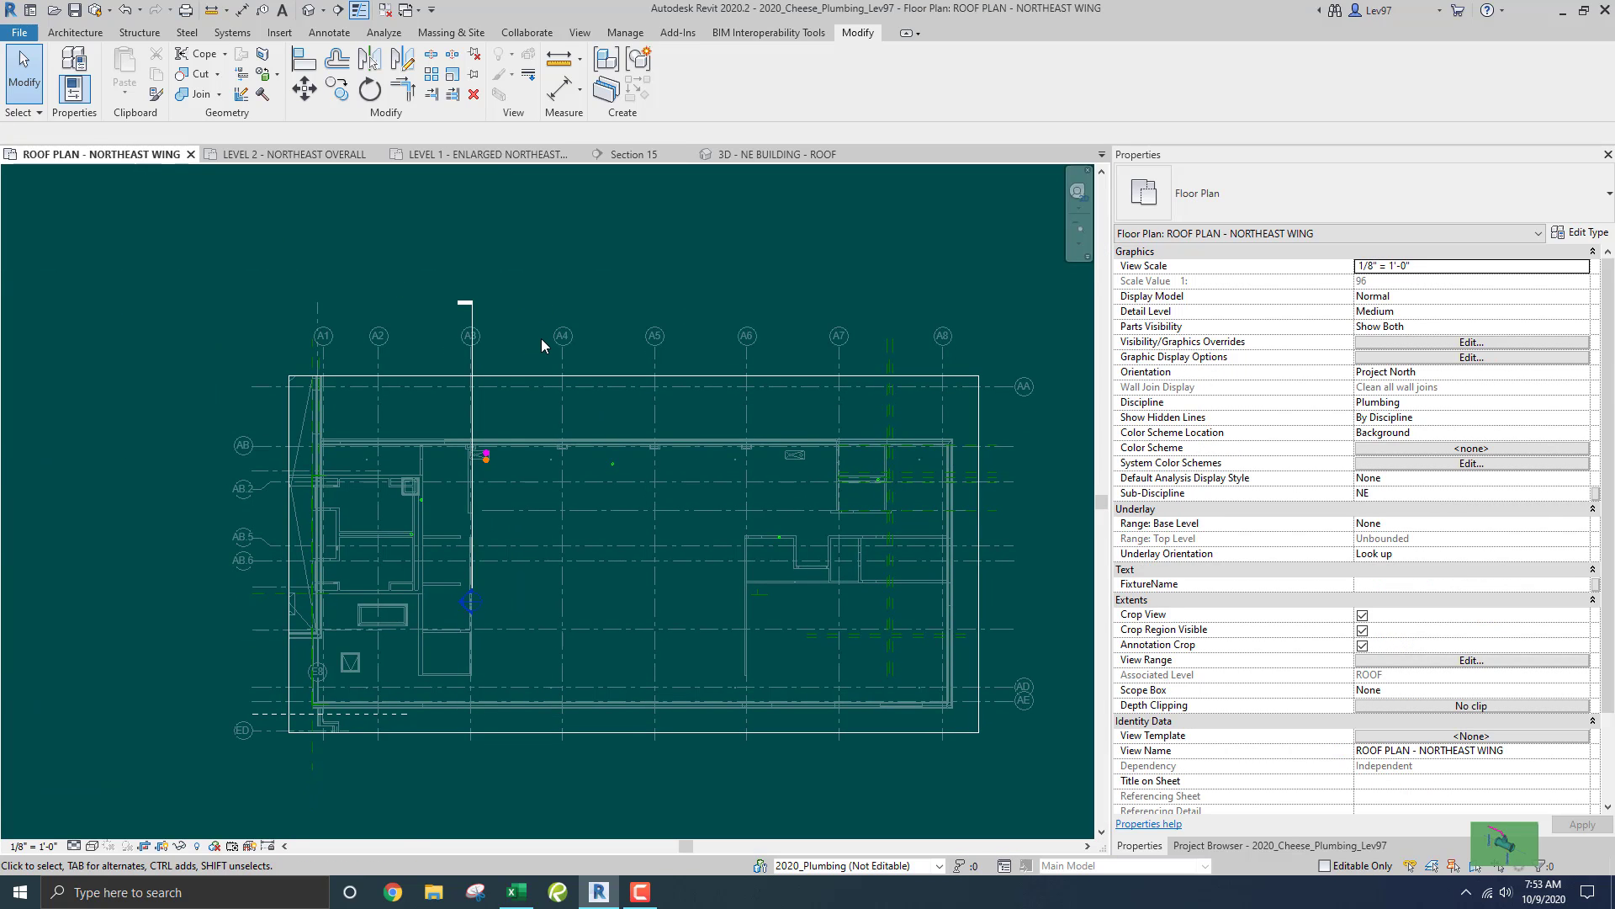
{"action": "left_click", "coordinate": [331, 34]}
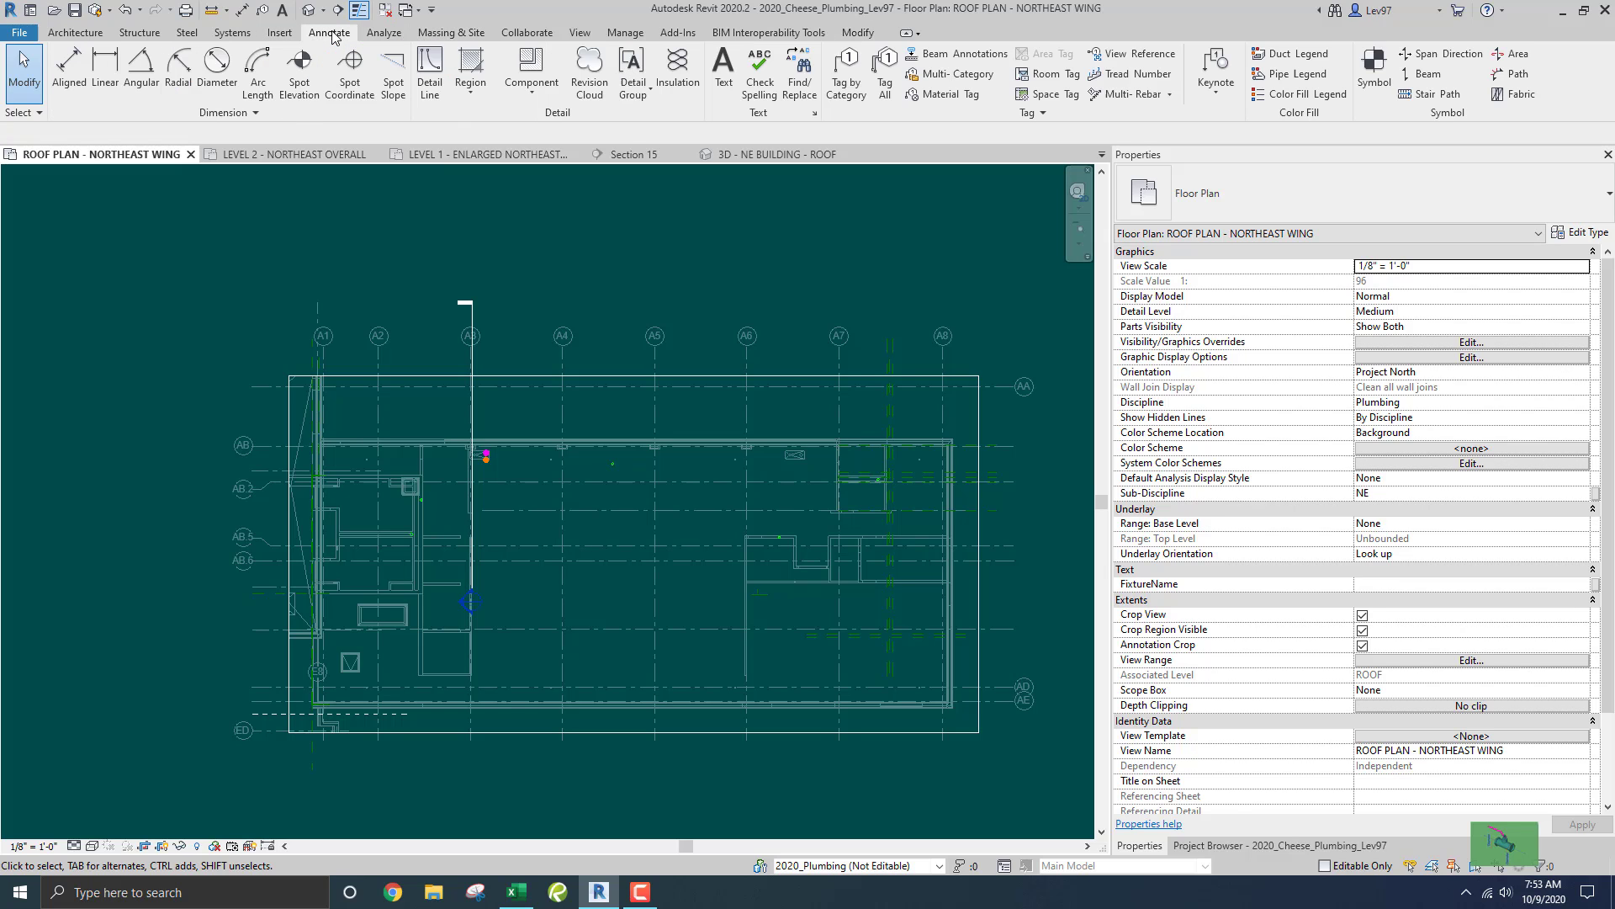
{"action": "left_click", "coordinate": [470, 99]}
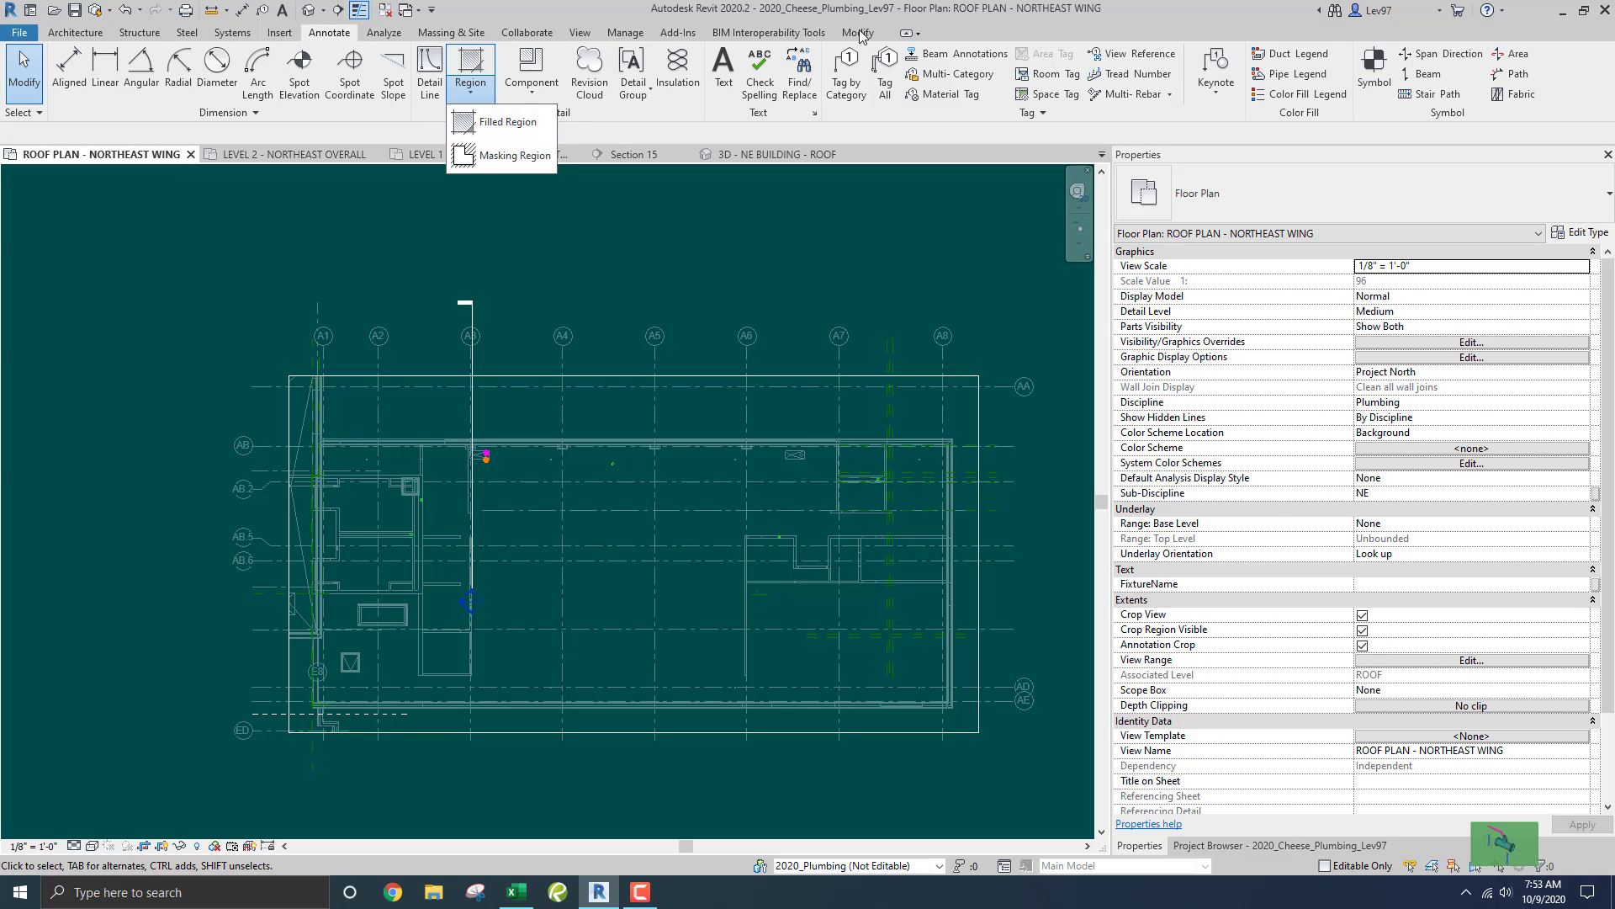
{"action": "left_click", "coordinate": [380, 190]}
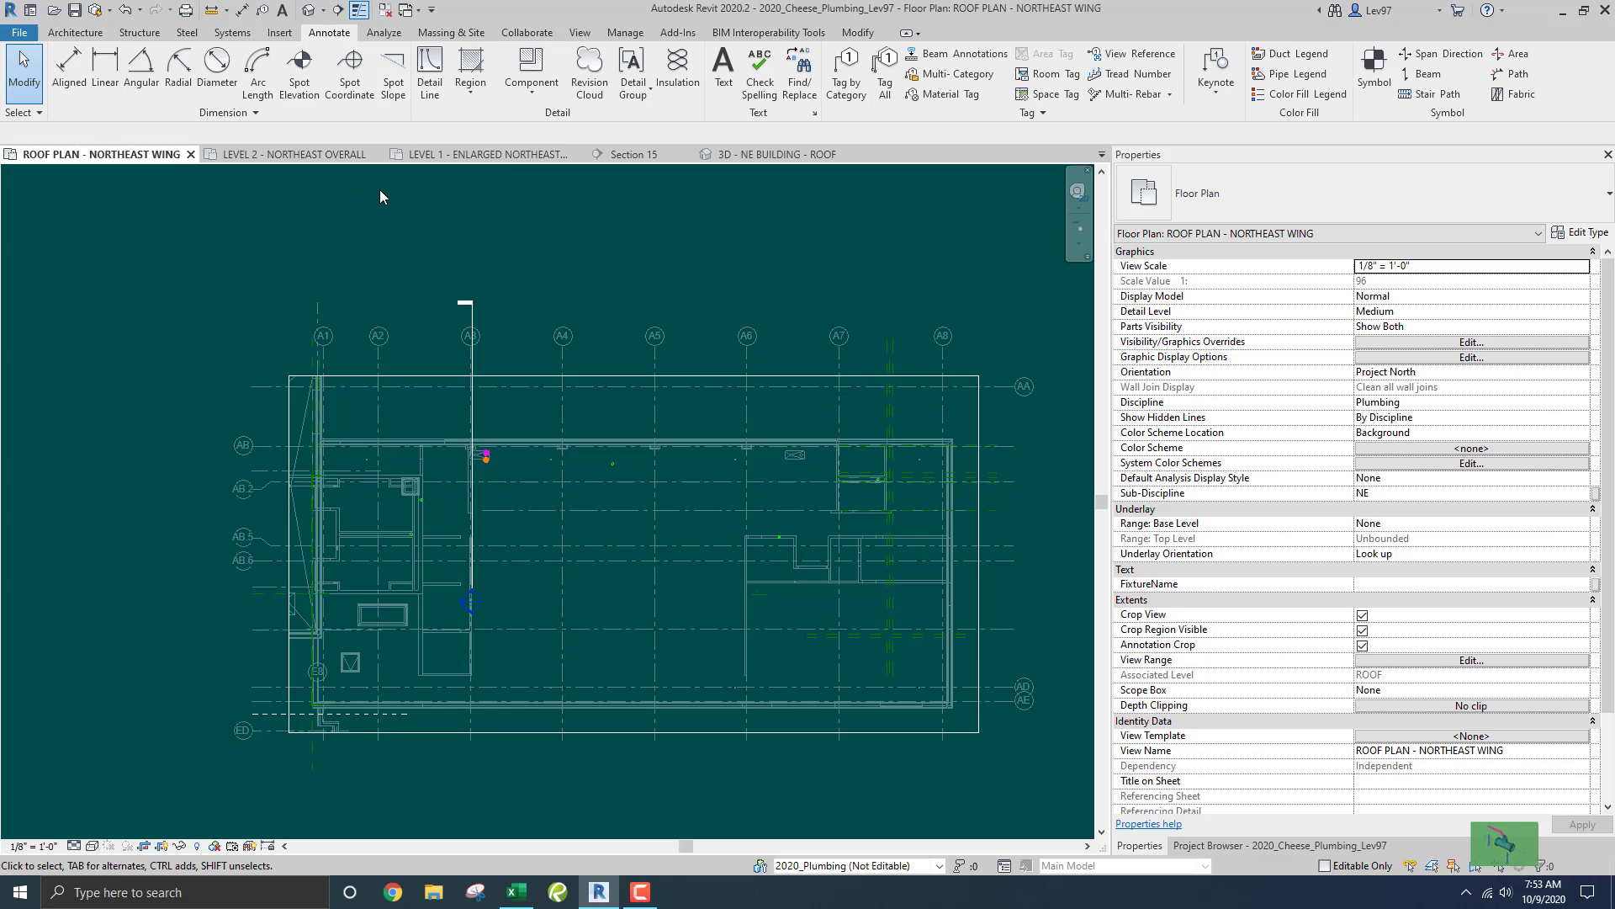
{"action": "left_click", "coordinate": [864, 33]}
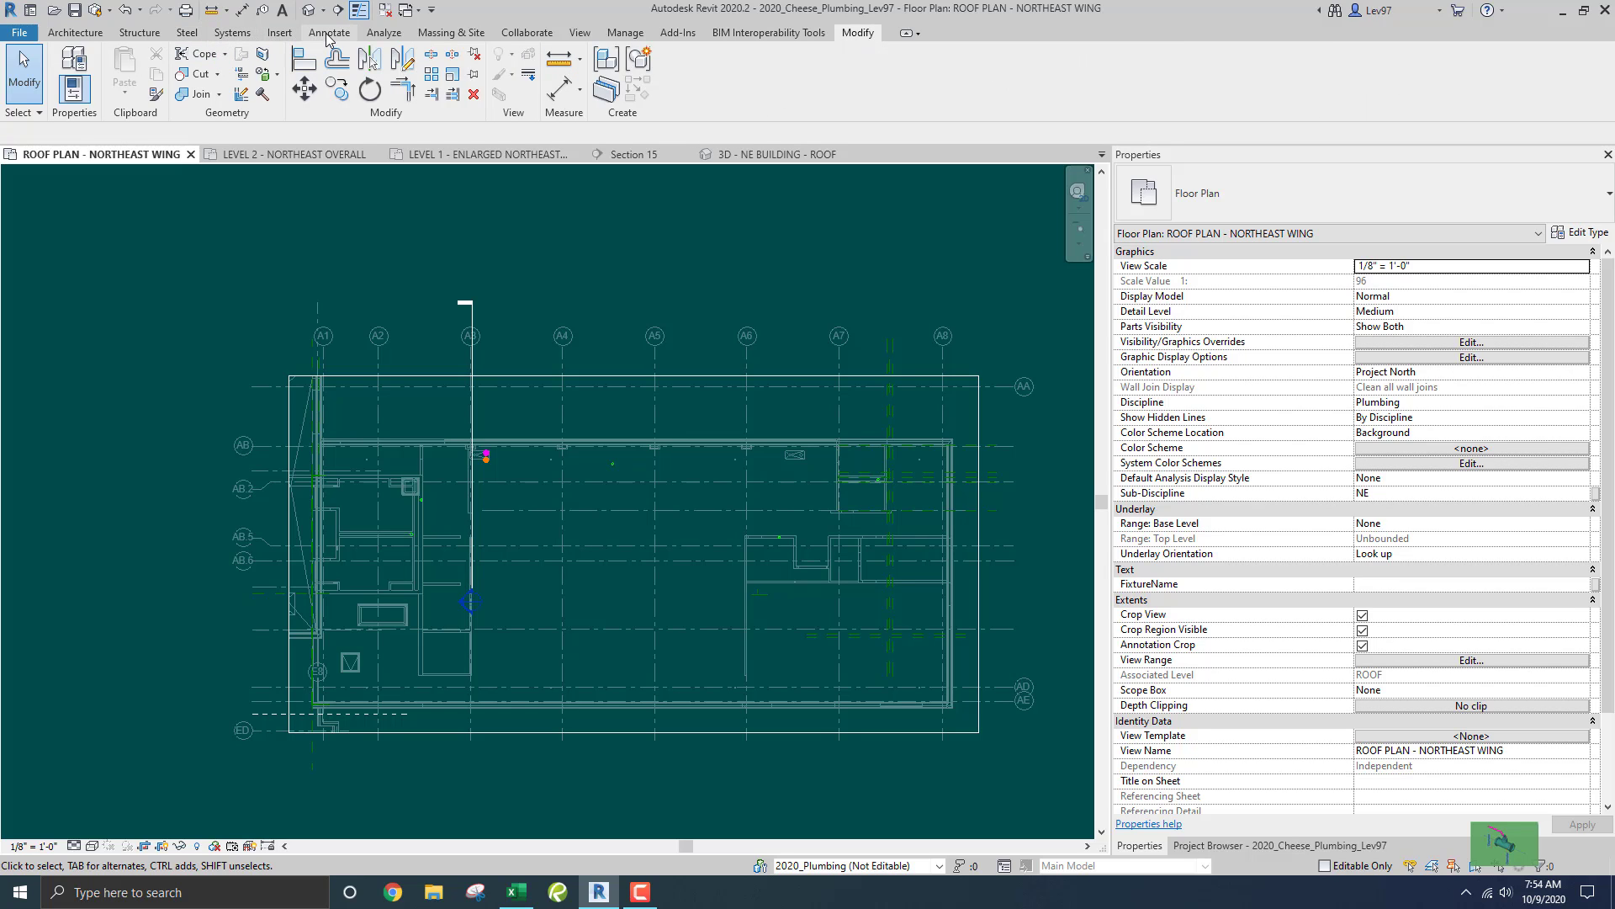
Sketch a rectangular plan region about 136' by 12' over the planter strip outside the north roof wall, from grid A1 to just past A8.
{"action": "left_click", "coordinate": [581, 35]}
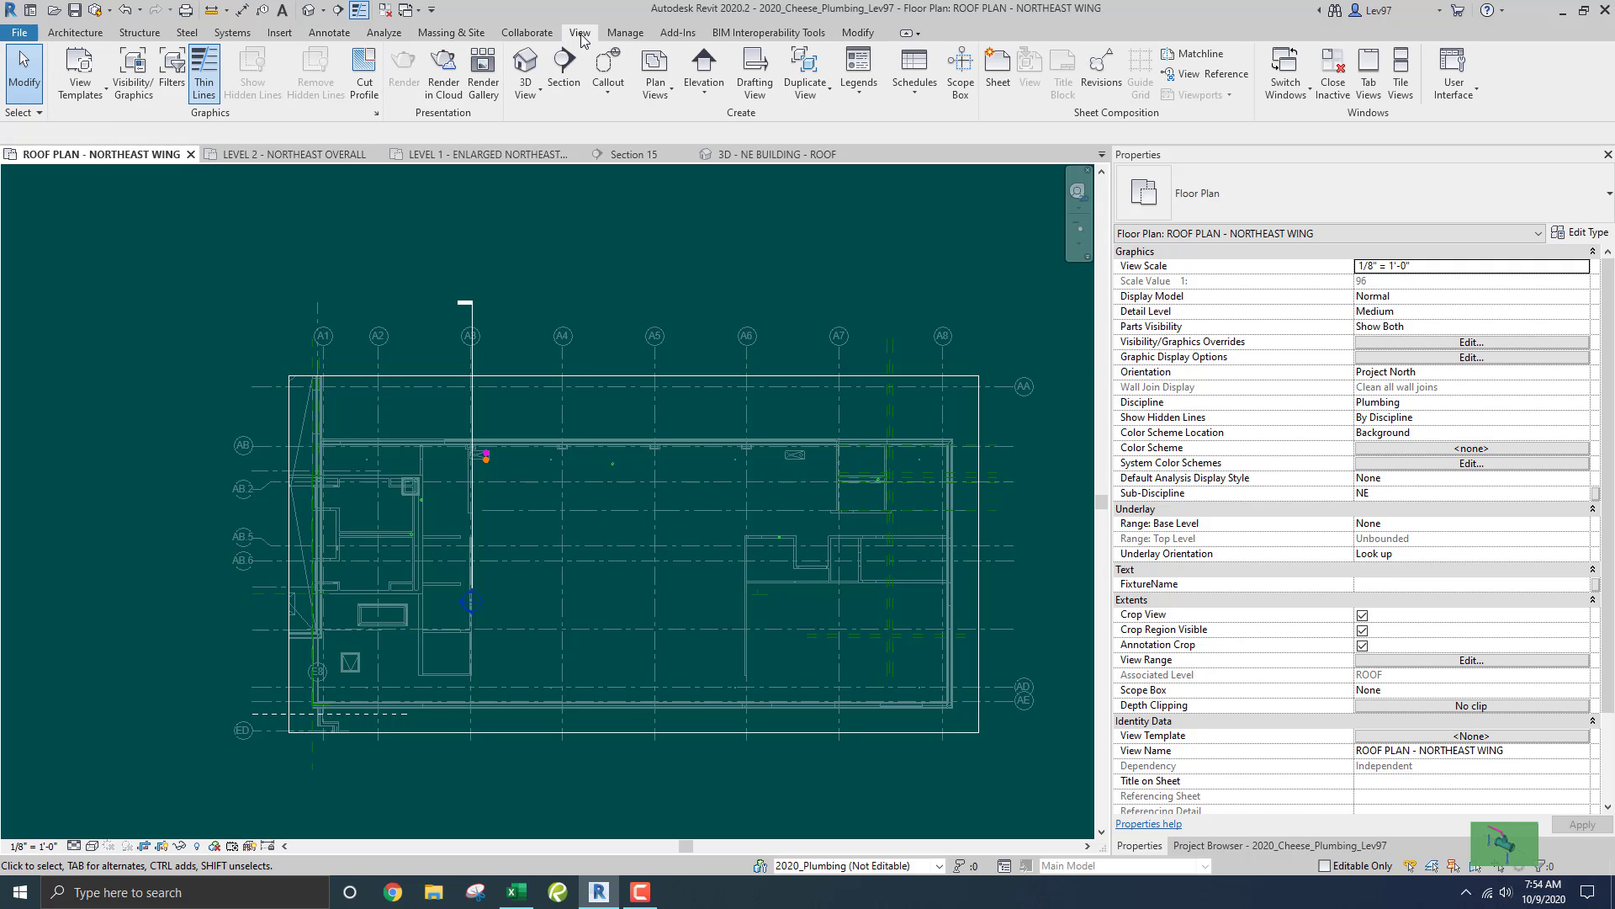
{"action": "left_click", "coordinate": [673, 94]}
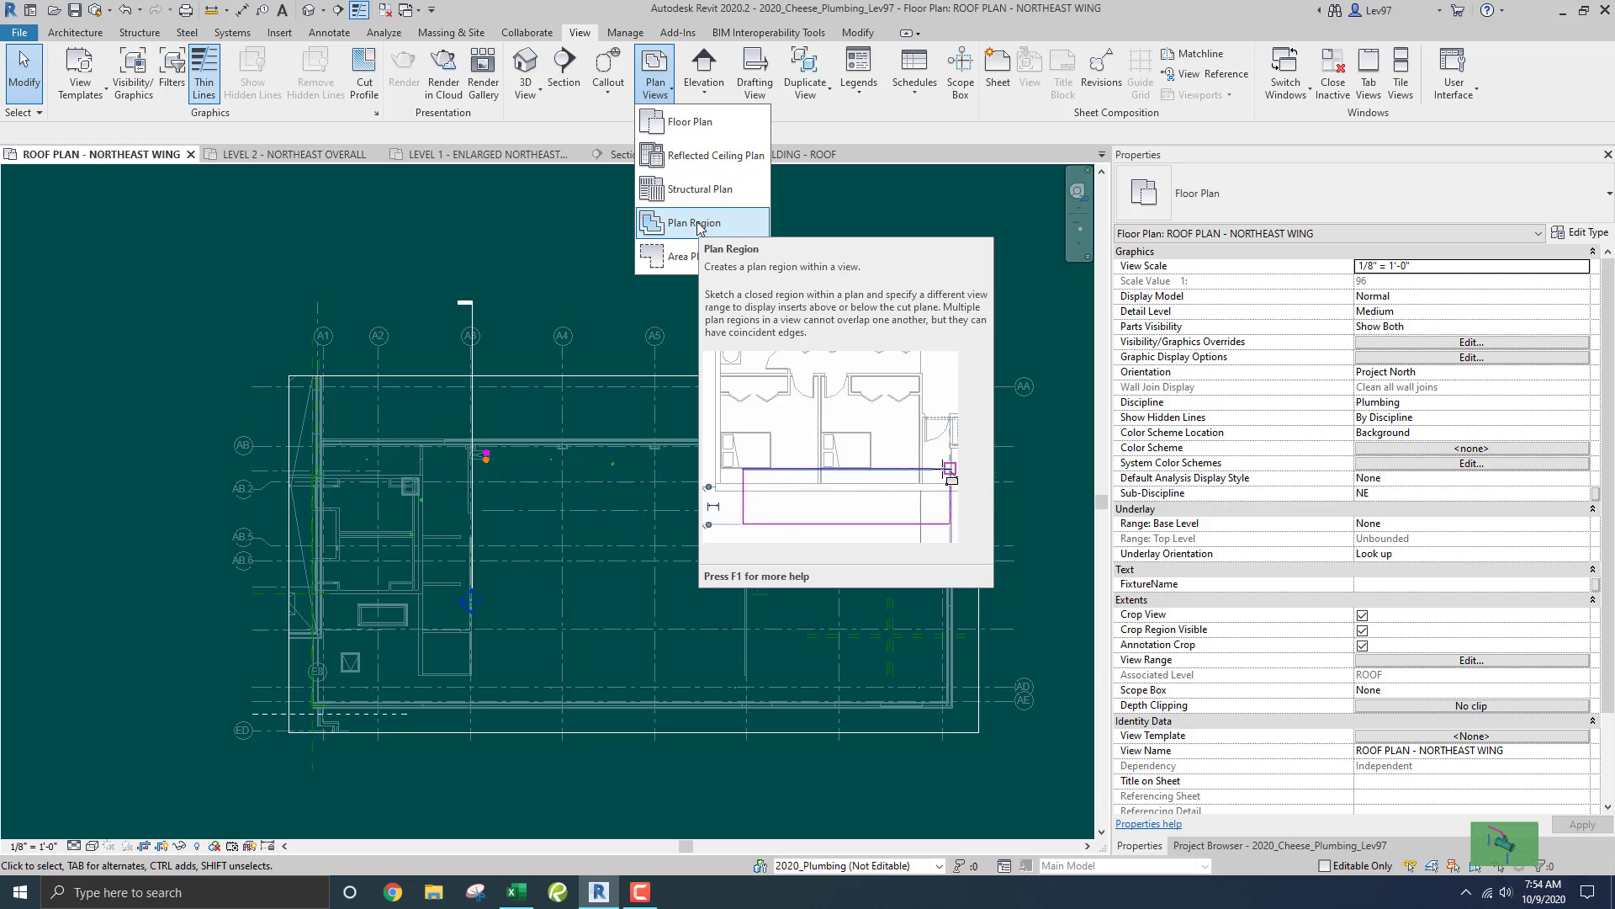
{"action": "key", "text": "Escape"}
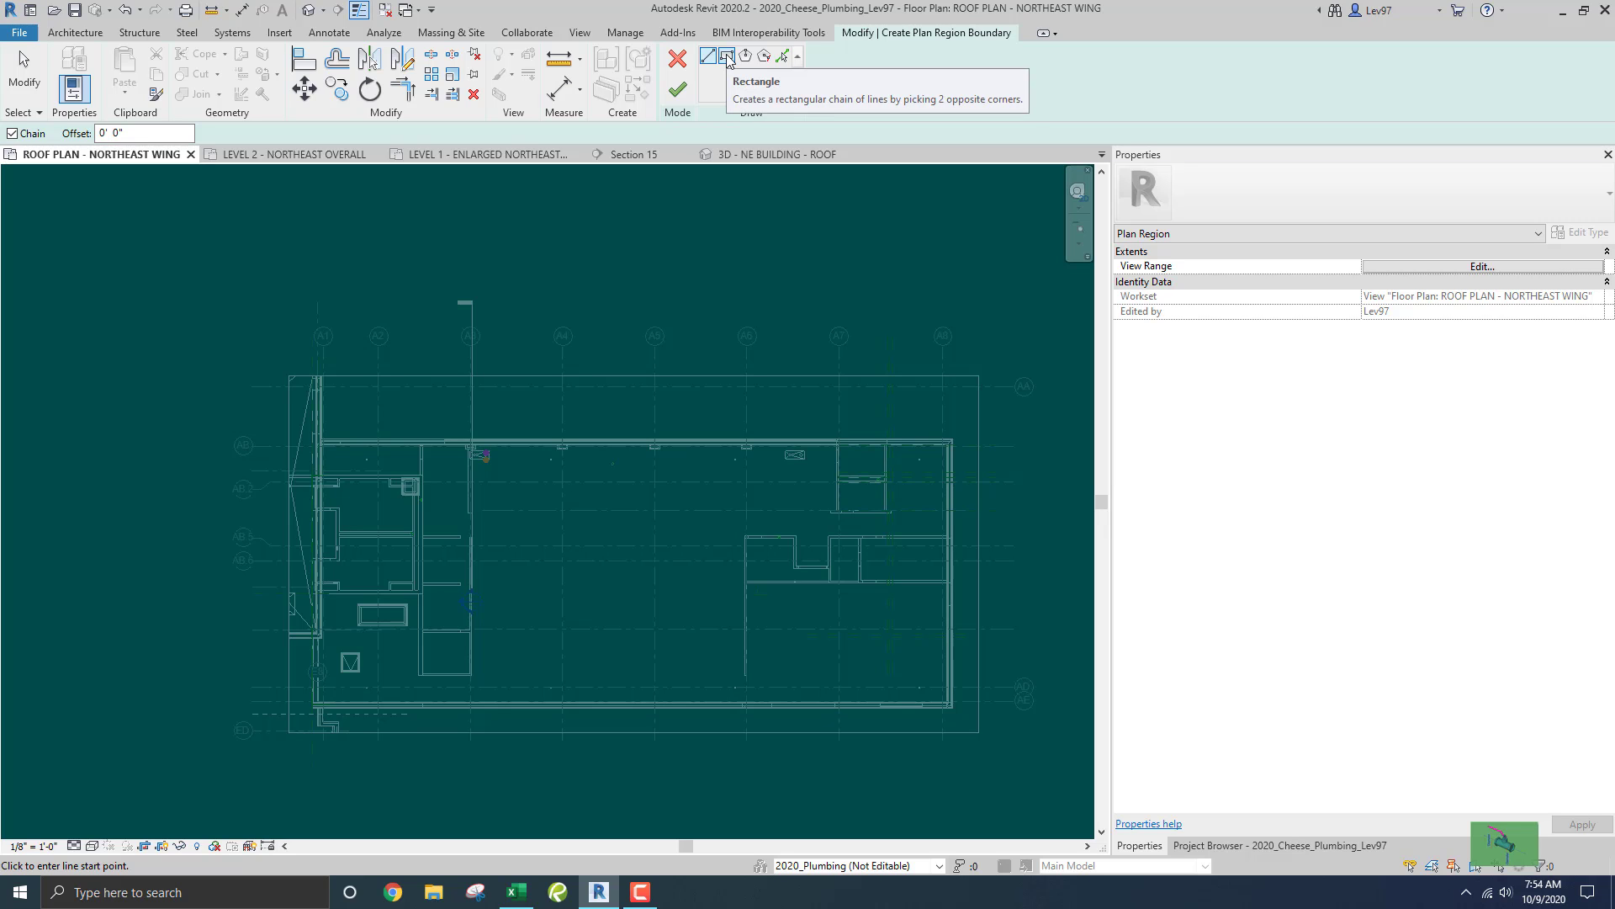
{"action": "left_click", "coordinate": [727, 57]}
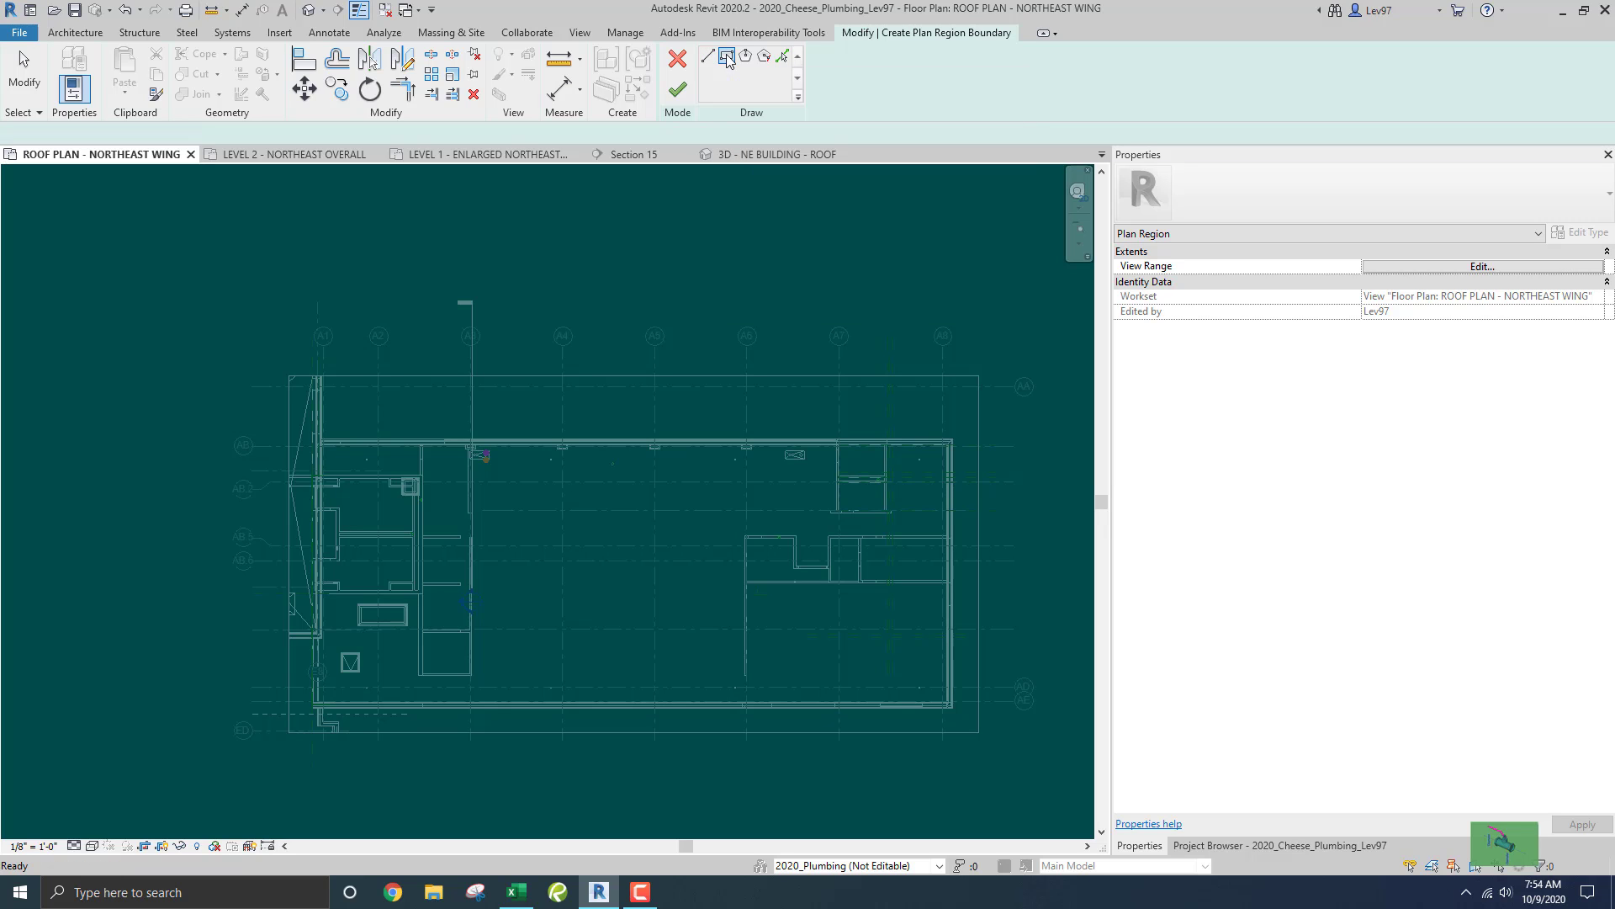
{"action": "left_click", "coordinate": [323, 383]}
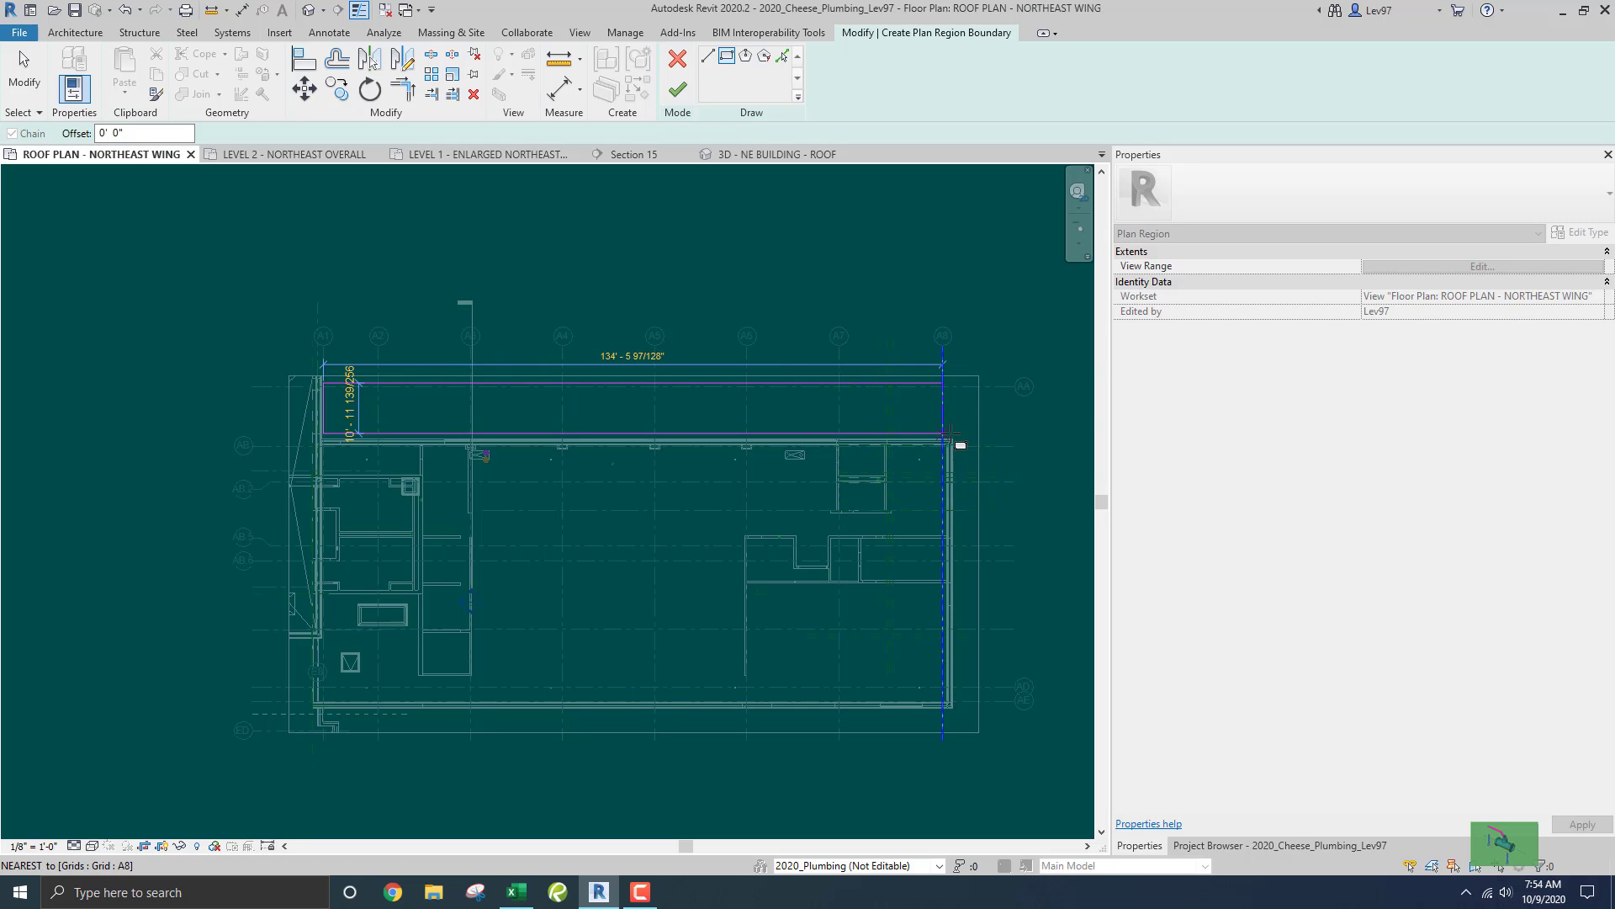
{"action": "scroll", "coordinate": [951, 436], "scroll_direction": "up", "scroll_amount": 2}
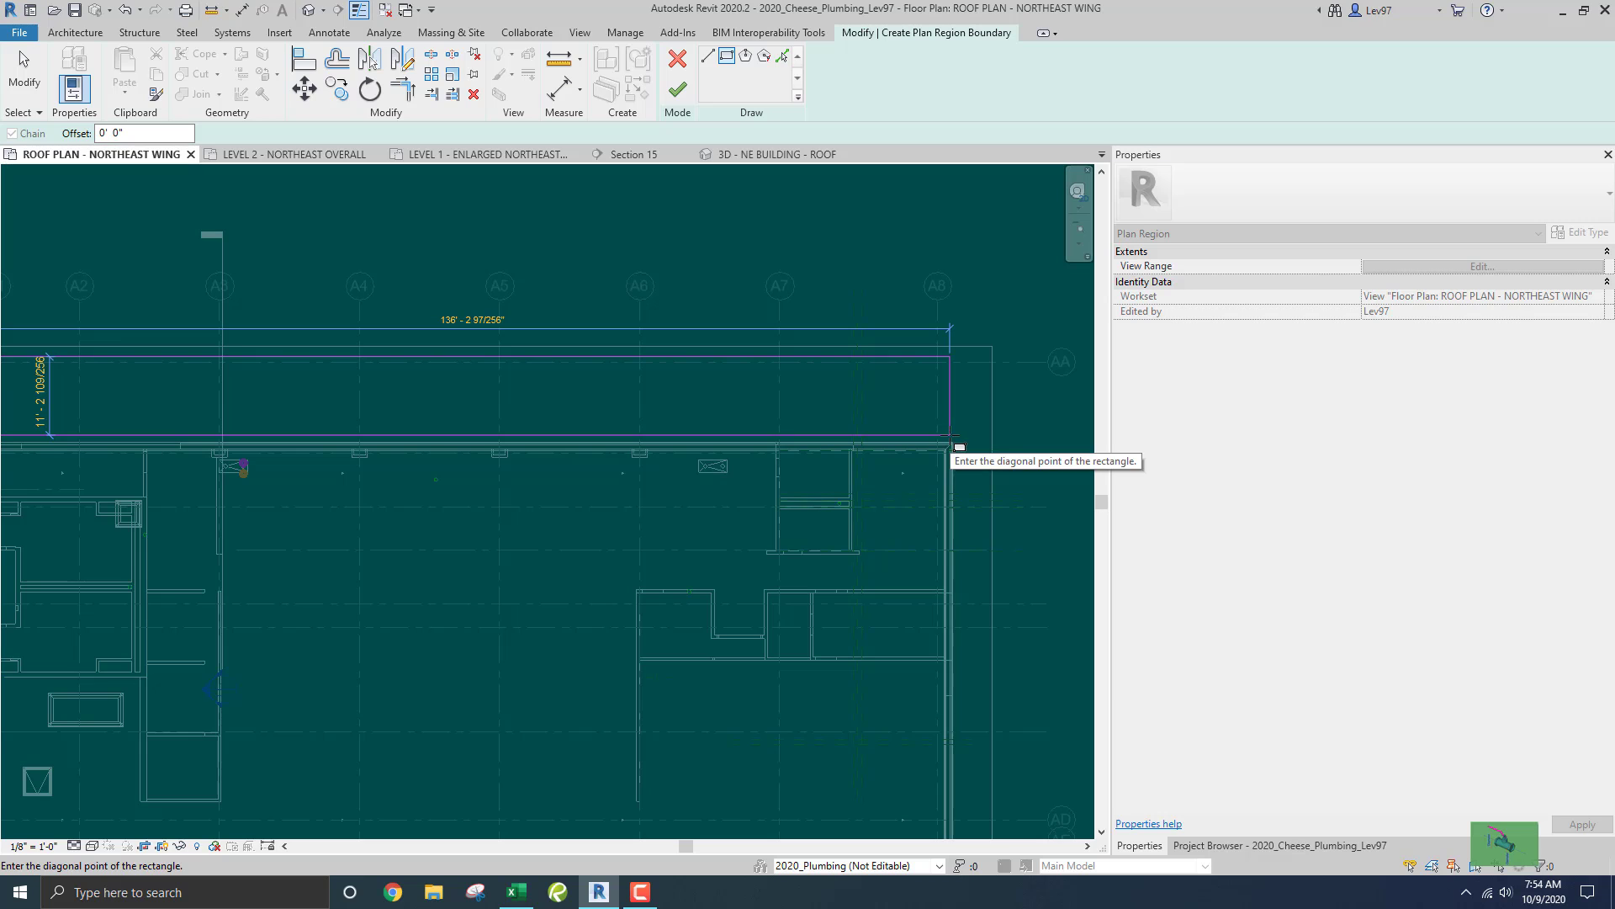
{"action": "left_click", "coordinate": [951, 439]}
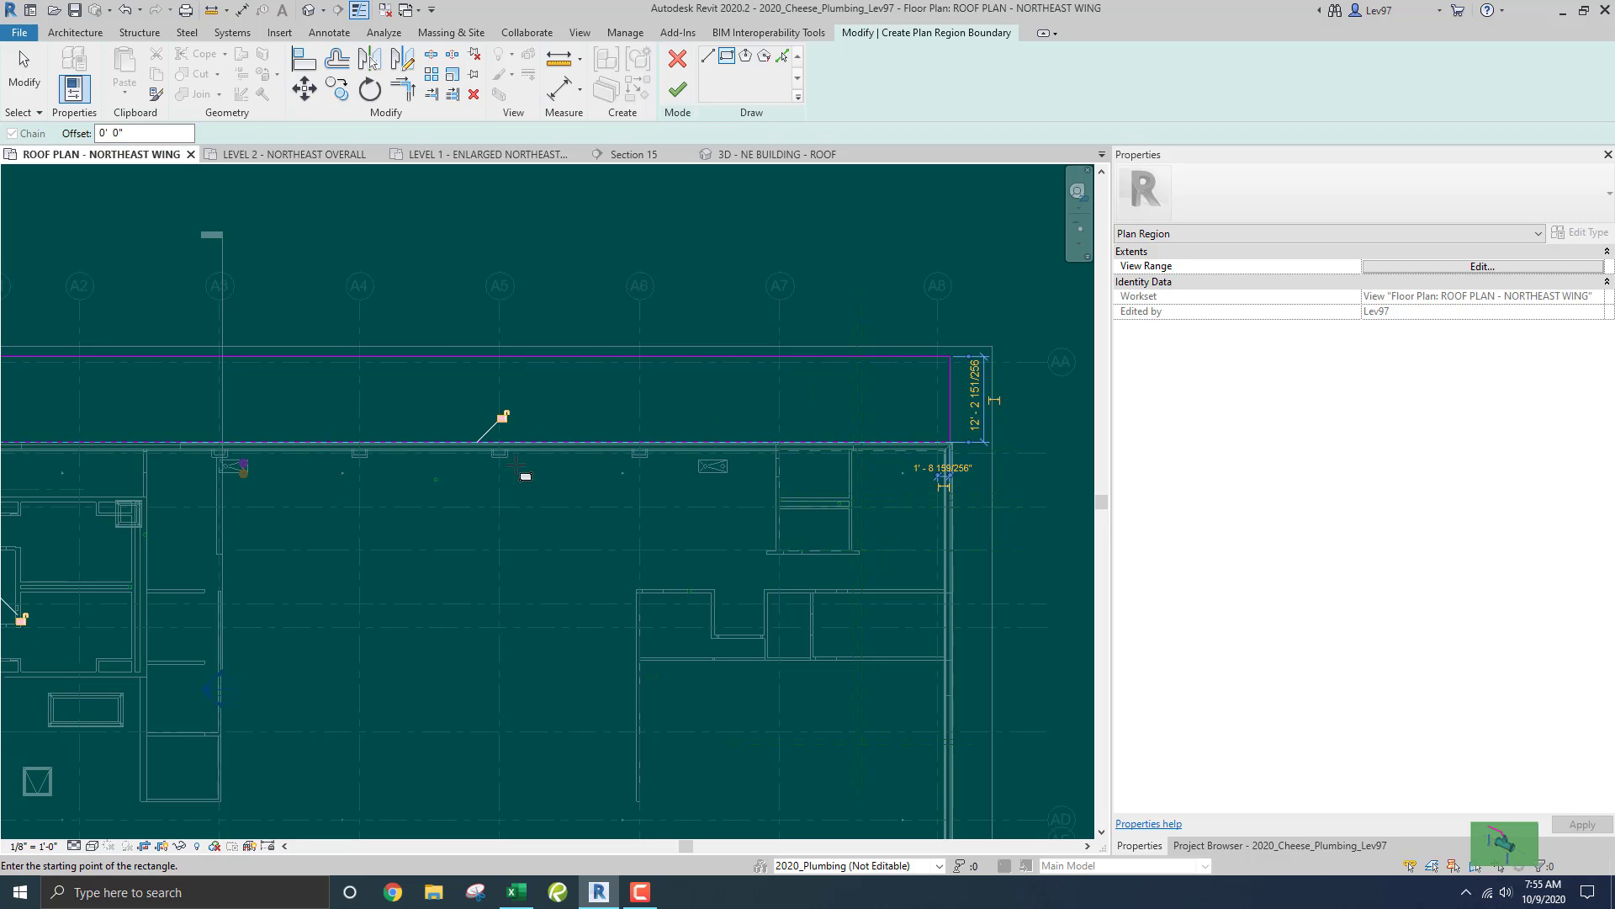
Set the plan region's view depth to LEVEL 2 with an offset of -2'.
{"action": "left_click", "coordinate": [1451, 266]}
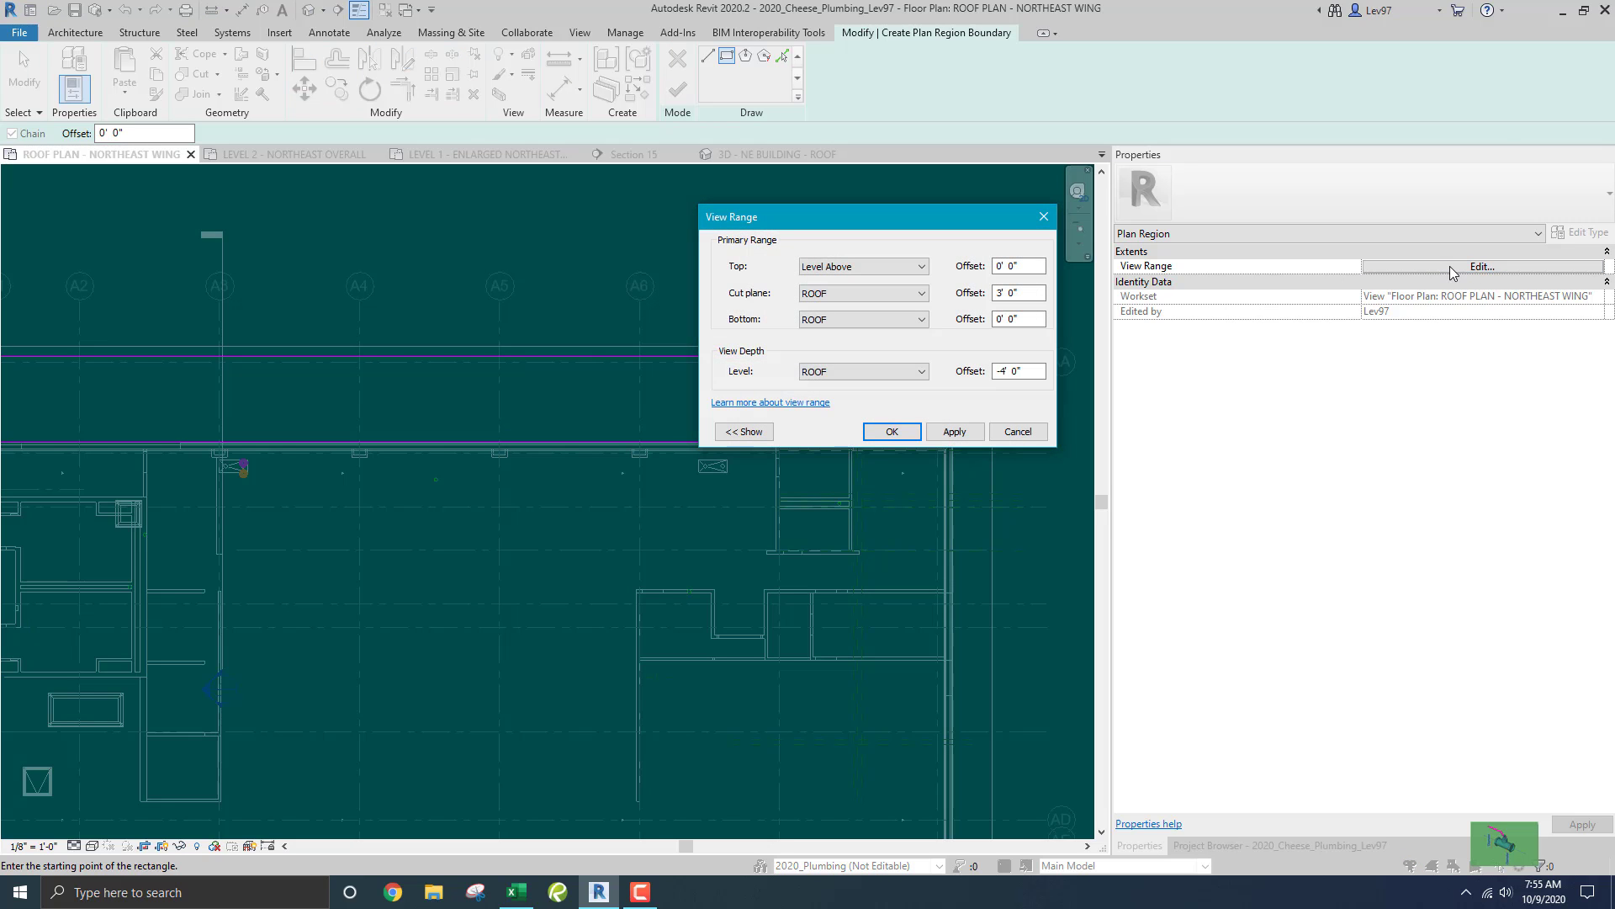
{"action": "left_click_drag", "start_coordinate": [913, 215], "coordinate": [1343, 334]}
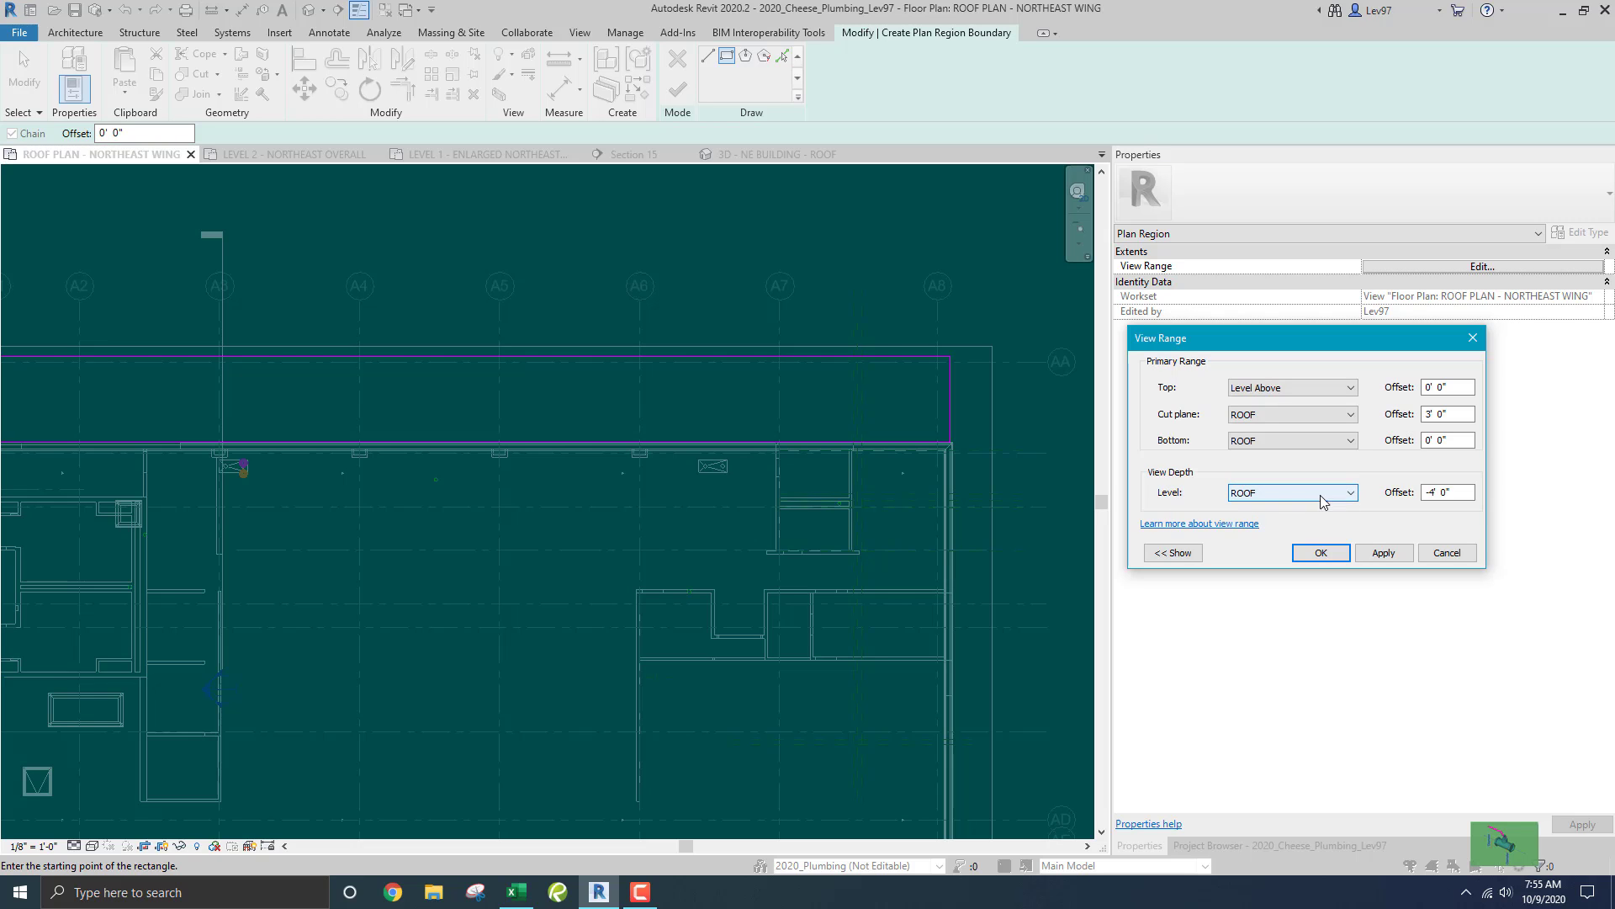
{"action": "left_click", "coordinate": [1349, 495]}
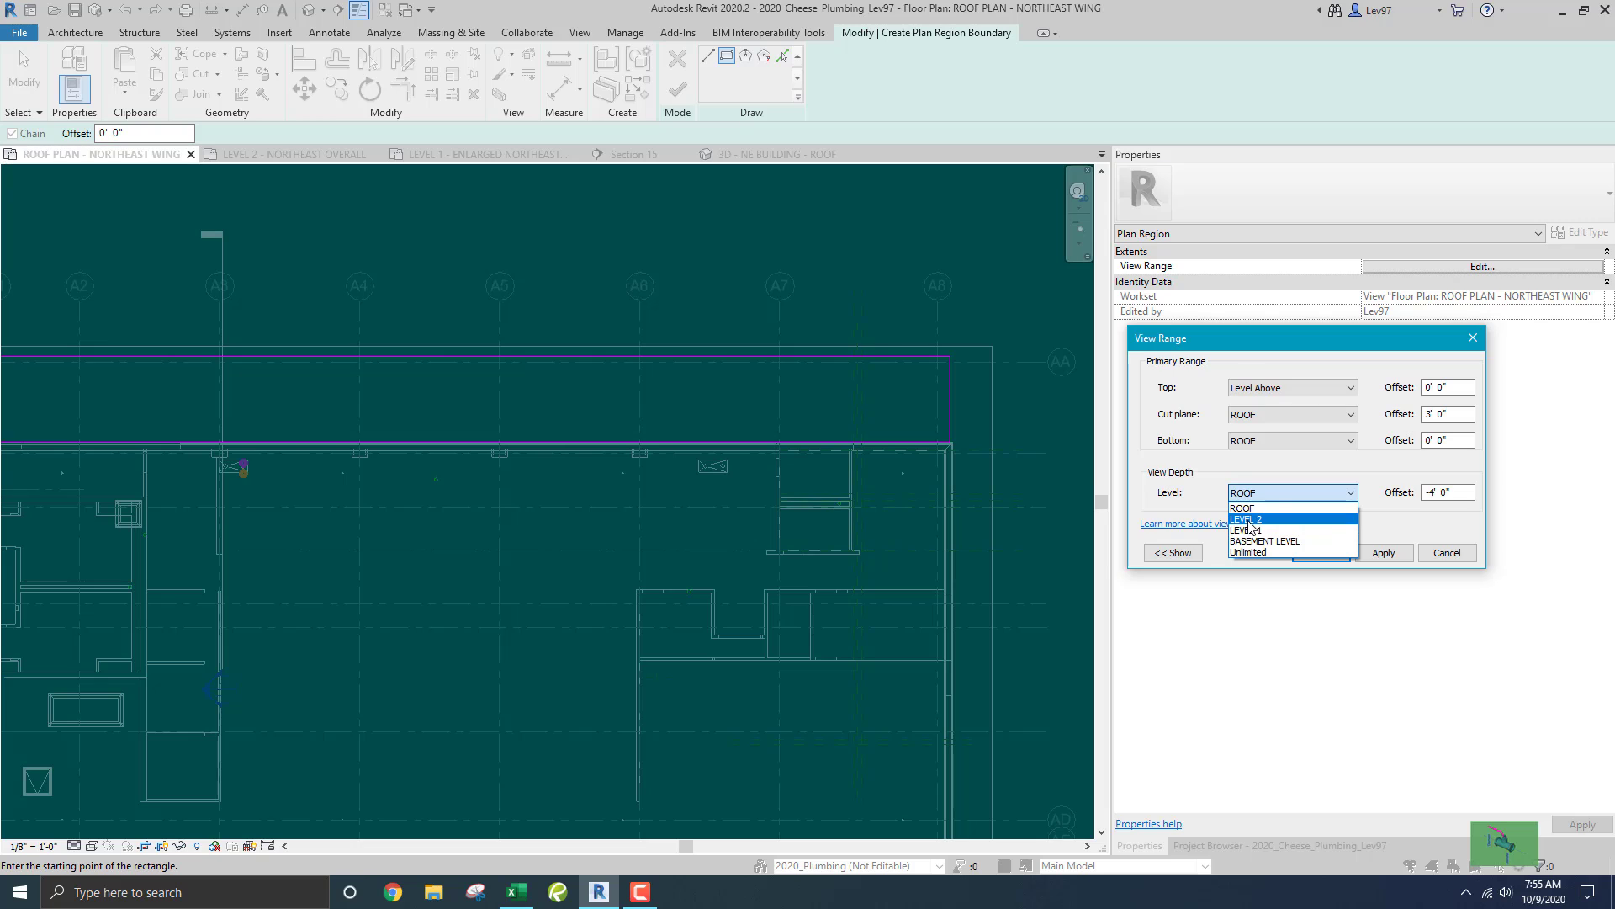
{"action": "left_click", "coordinate": [1251, 520]}
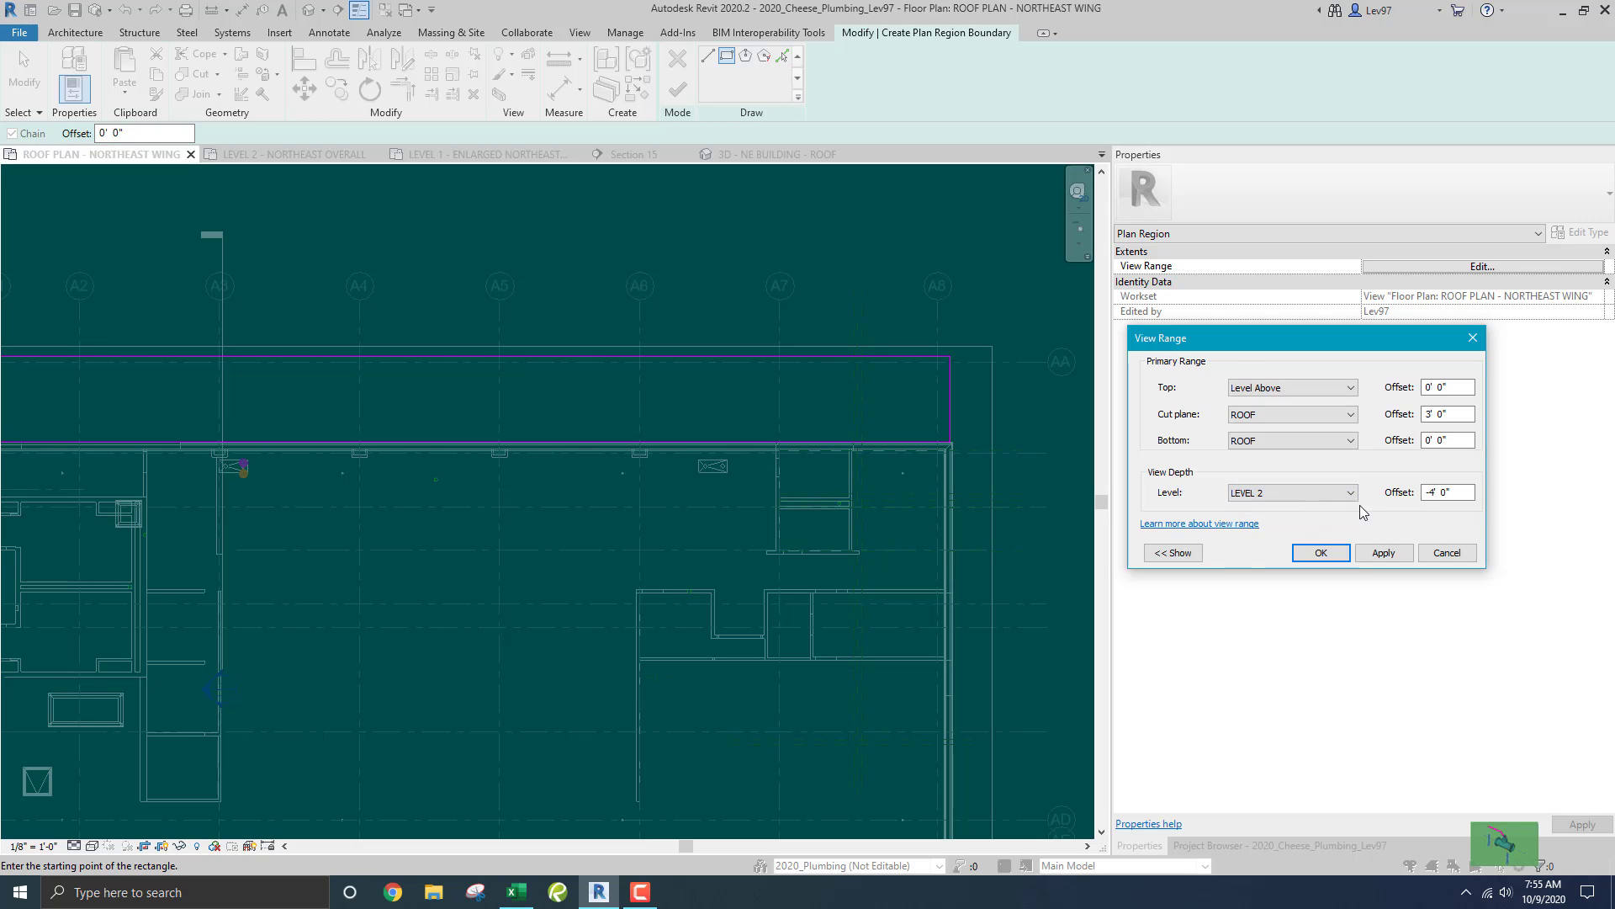
{"action": "left_click", "coordinate": [1462, 492]}
{"action": "left_click_drag", "start_coordinate": [1462, 492], "coordinate": [1420, 492]}
{"action": "type", "text": "-2"}
Set both the bottom and the cut plane of the plan region's view range to LEVEL 2.
{"action": "left_click", "coordinate": [1329, 446]}
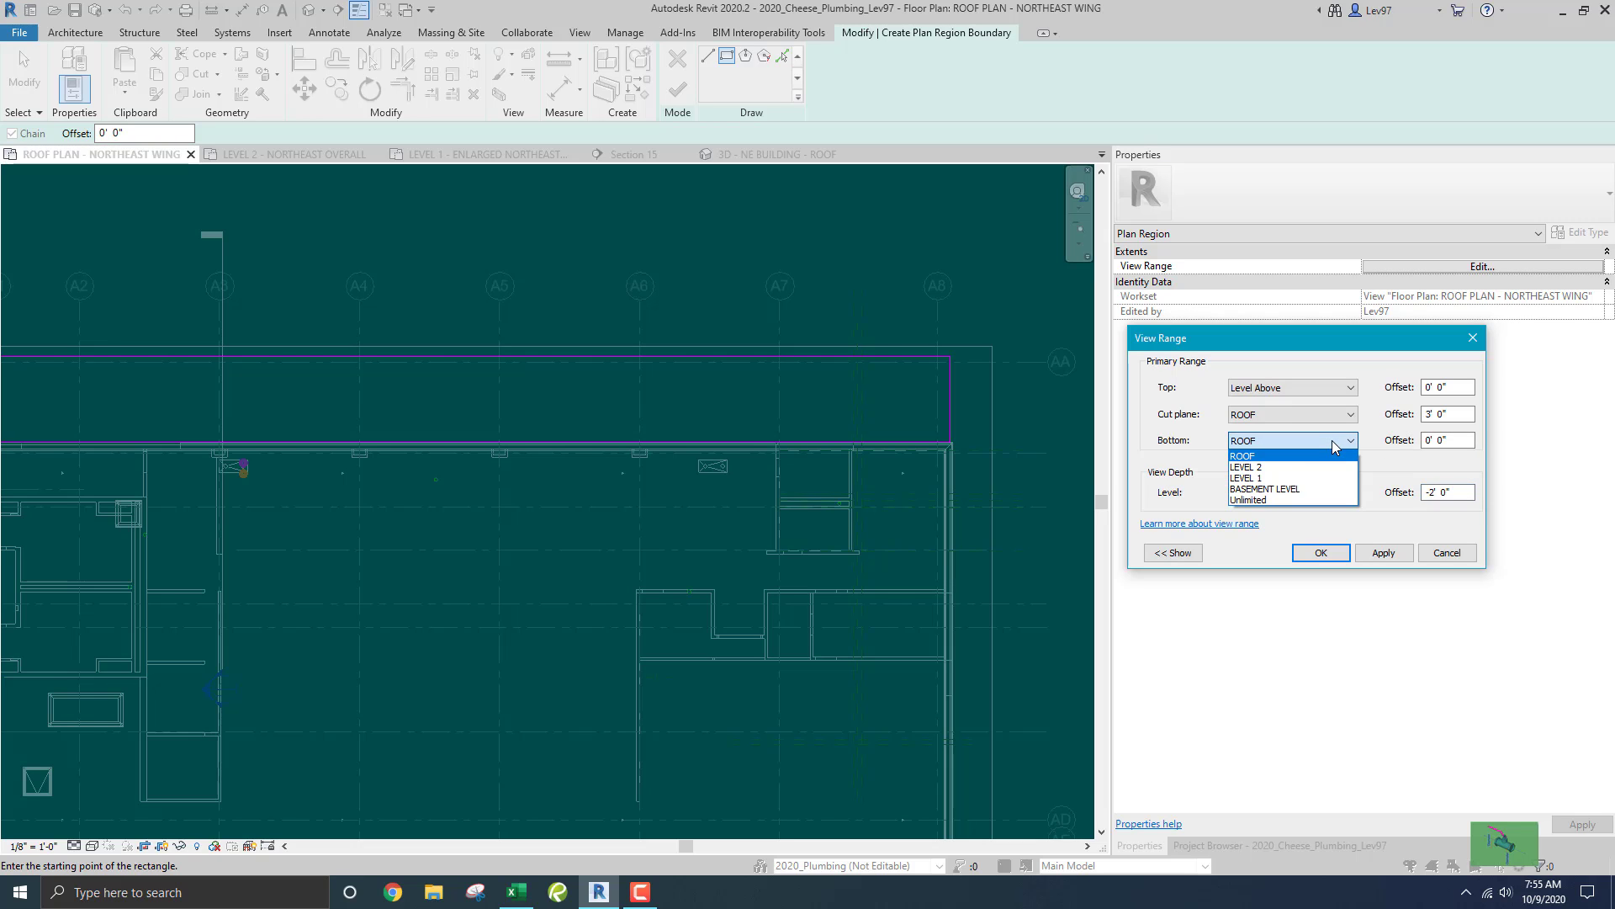
{"action": "left_click", "coordinate": [1245, 468]}
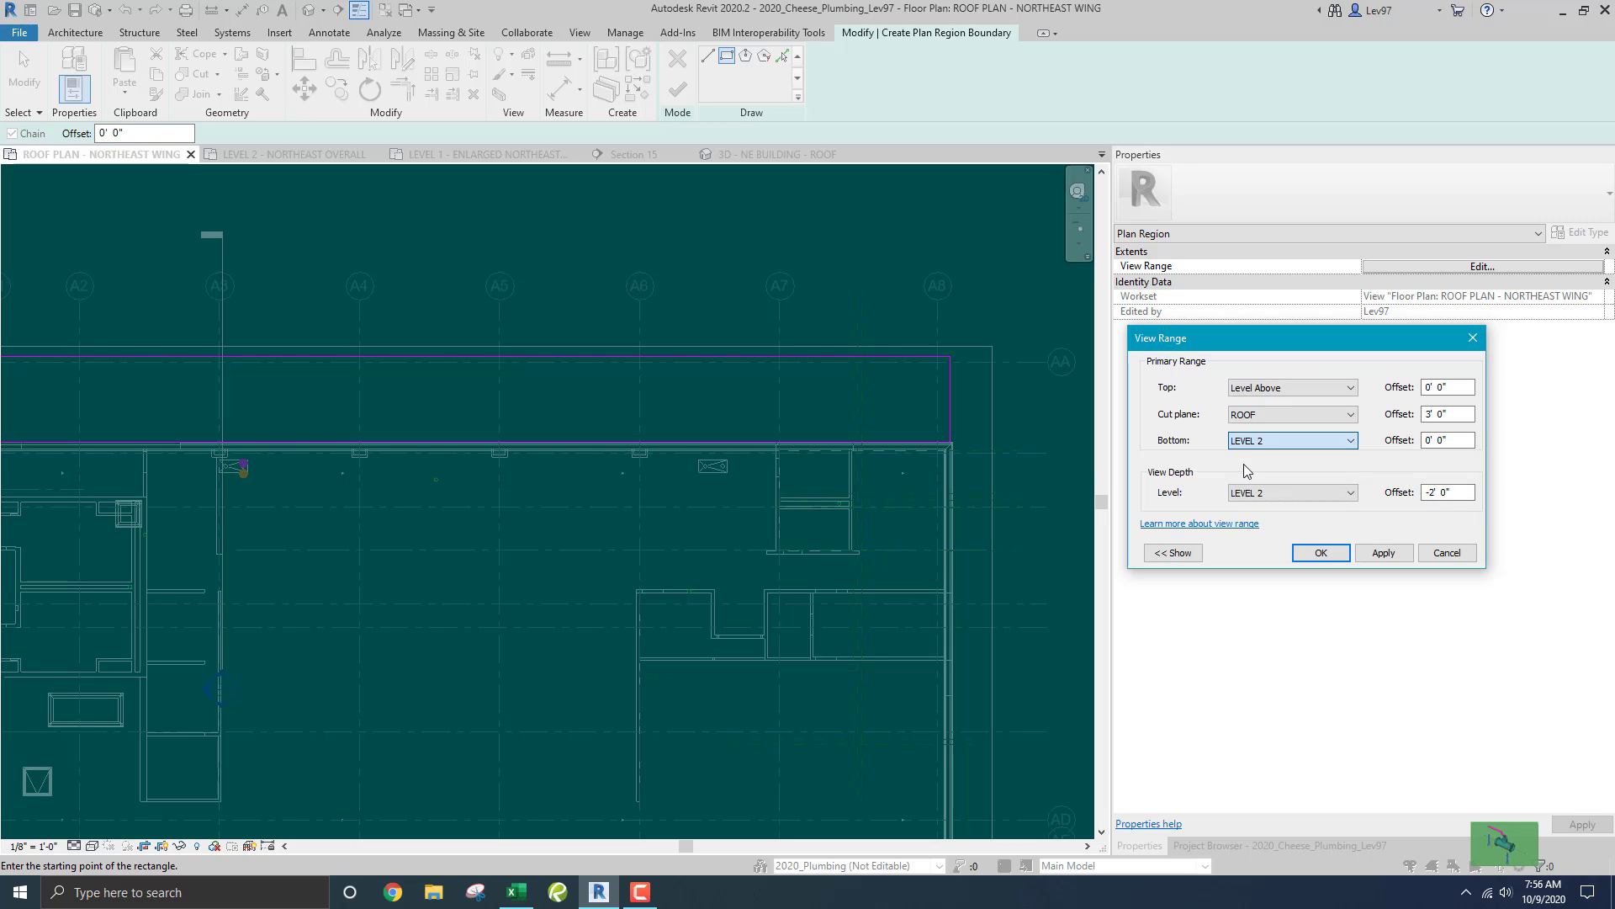
{"action": "left_click", "coordinate": [1273, 418]}
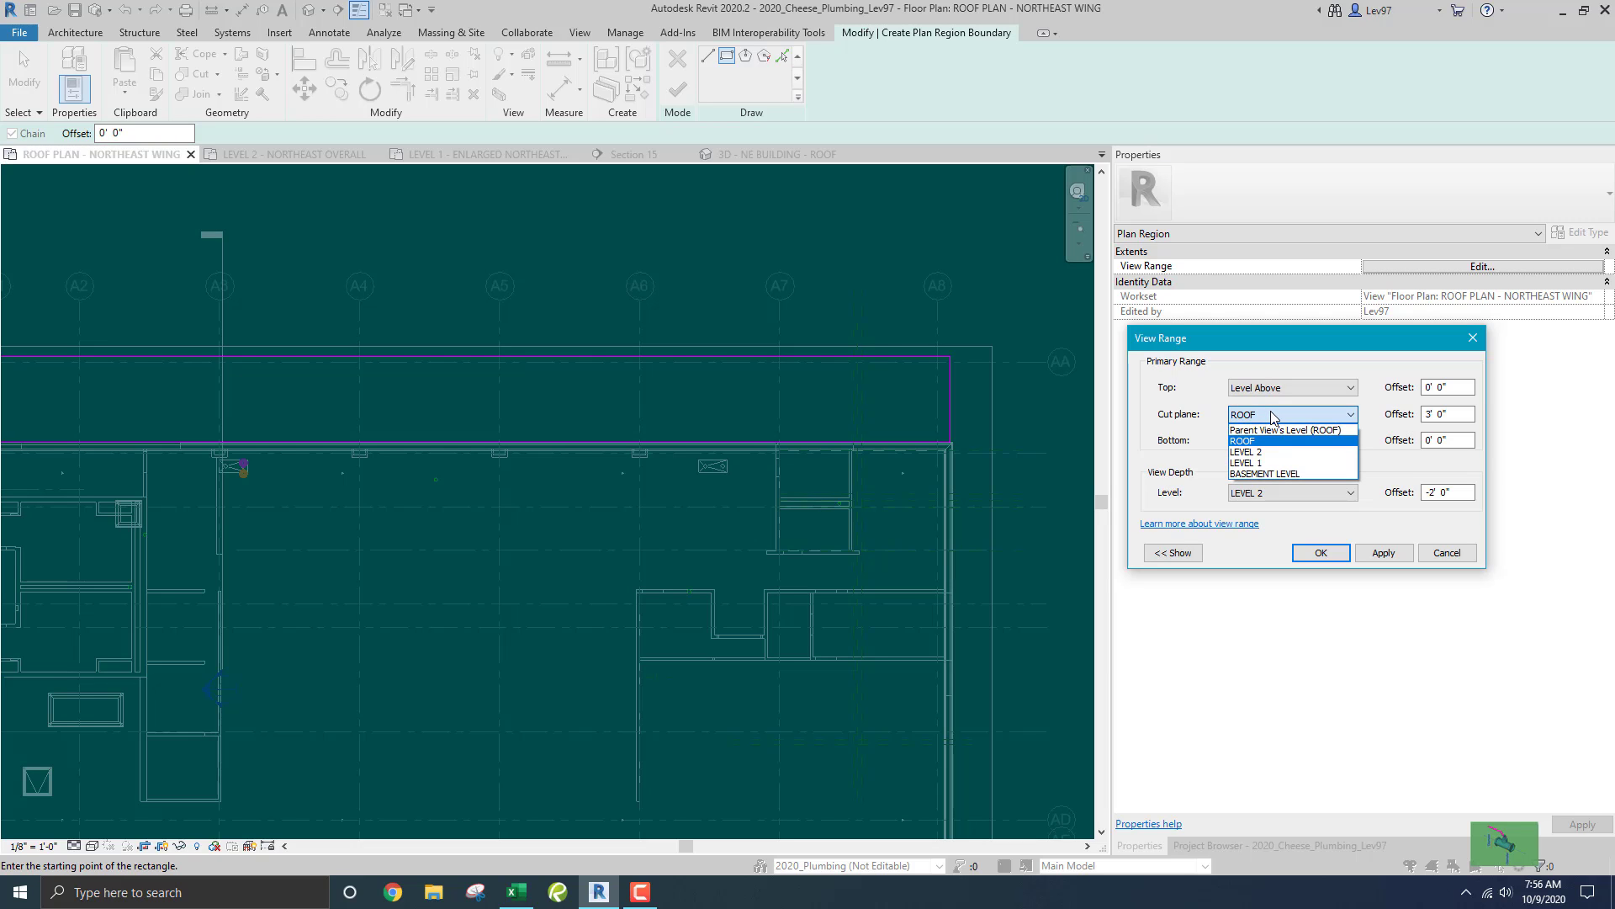
{"action": "left_click", "coordinate": [1256, 459]}
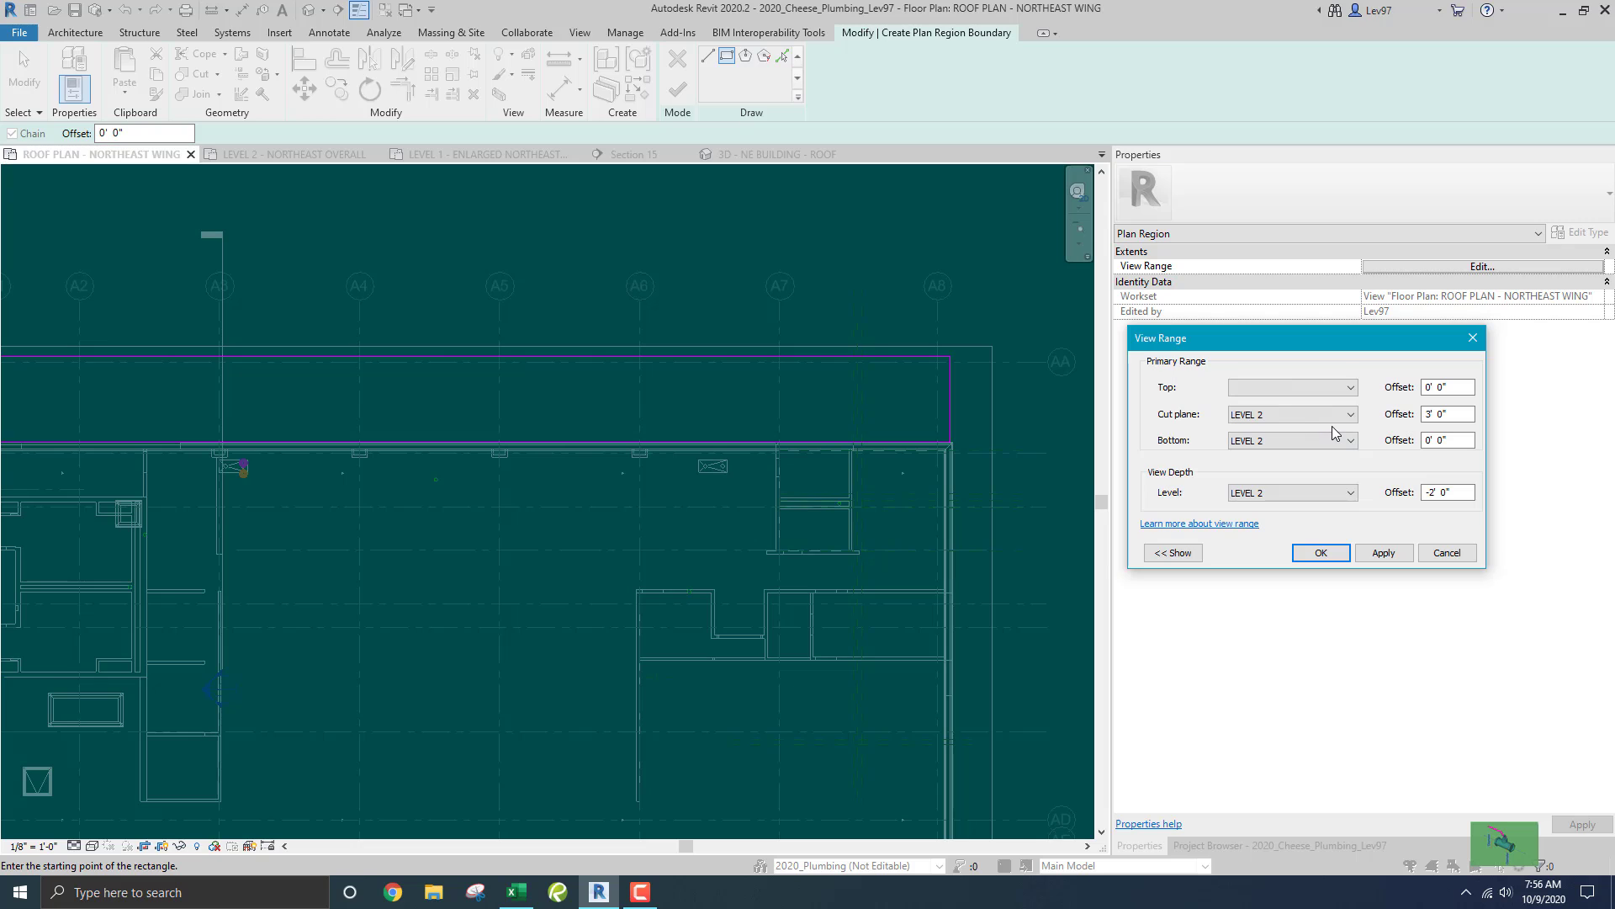
Set the top of the plan region's view range to LEVEL 2 with a 4' offset and finish the region.
{"action": "left_click", "coordinate": [1351, 387]}
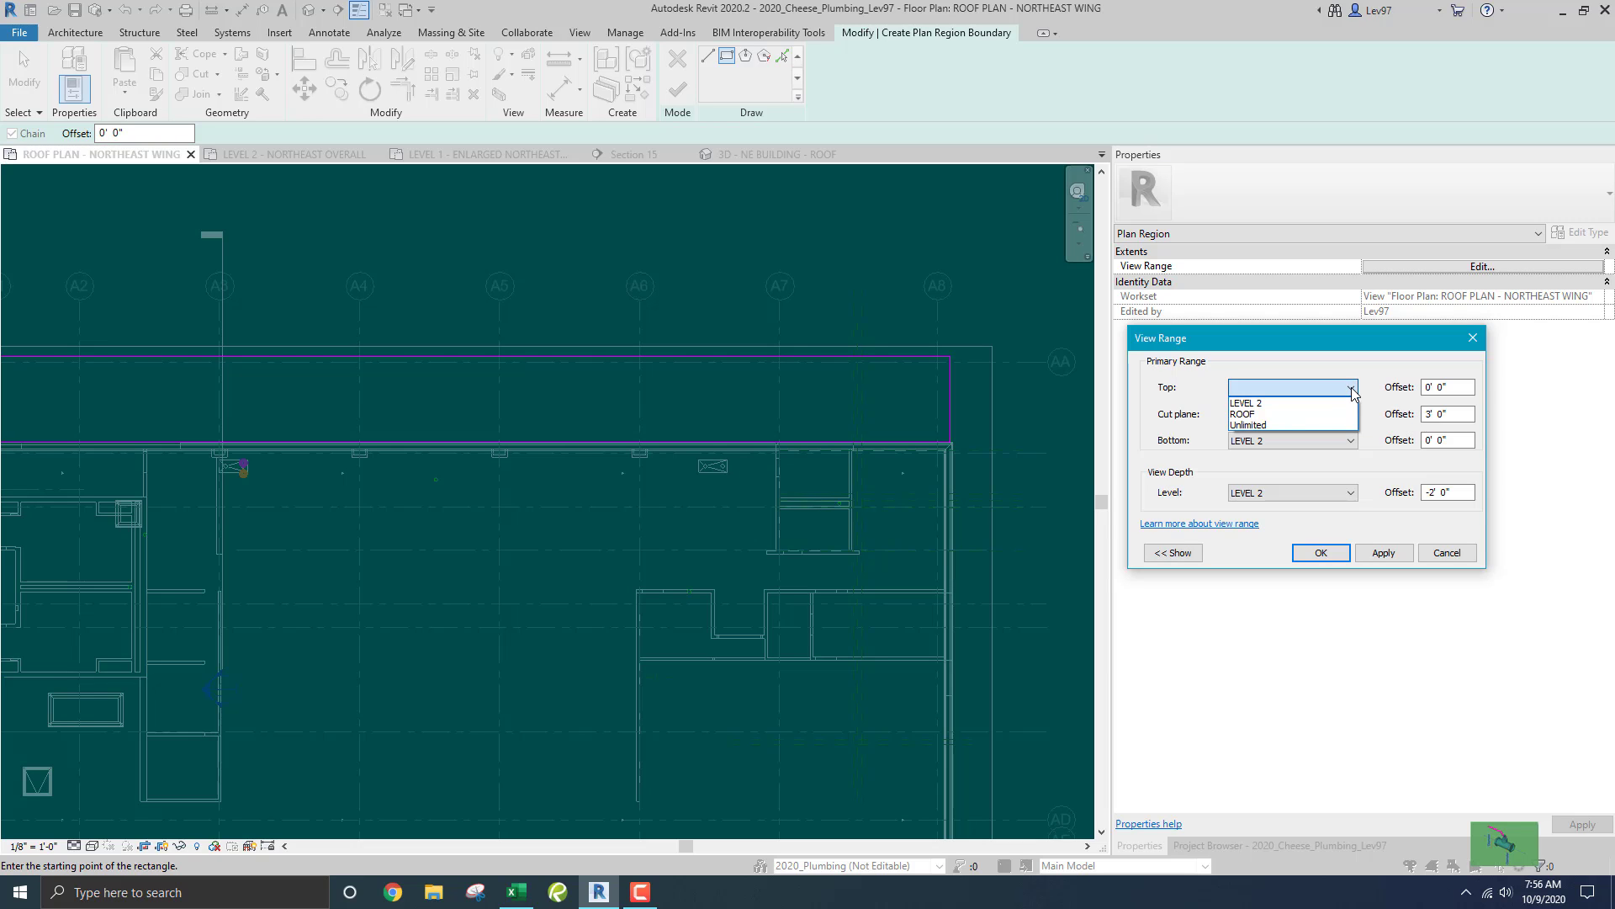
{"action": "left_click", "coordinate": [1246, 404]}
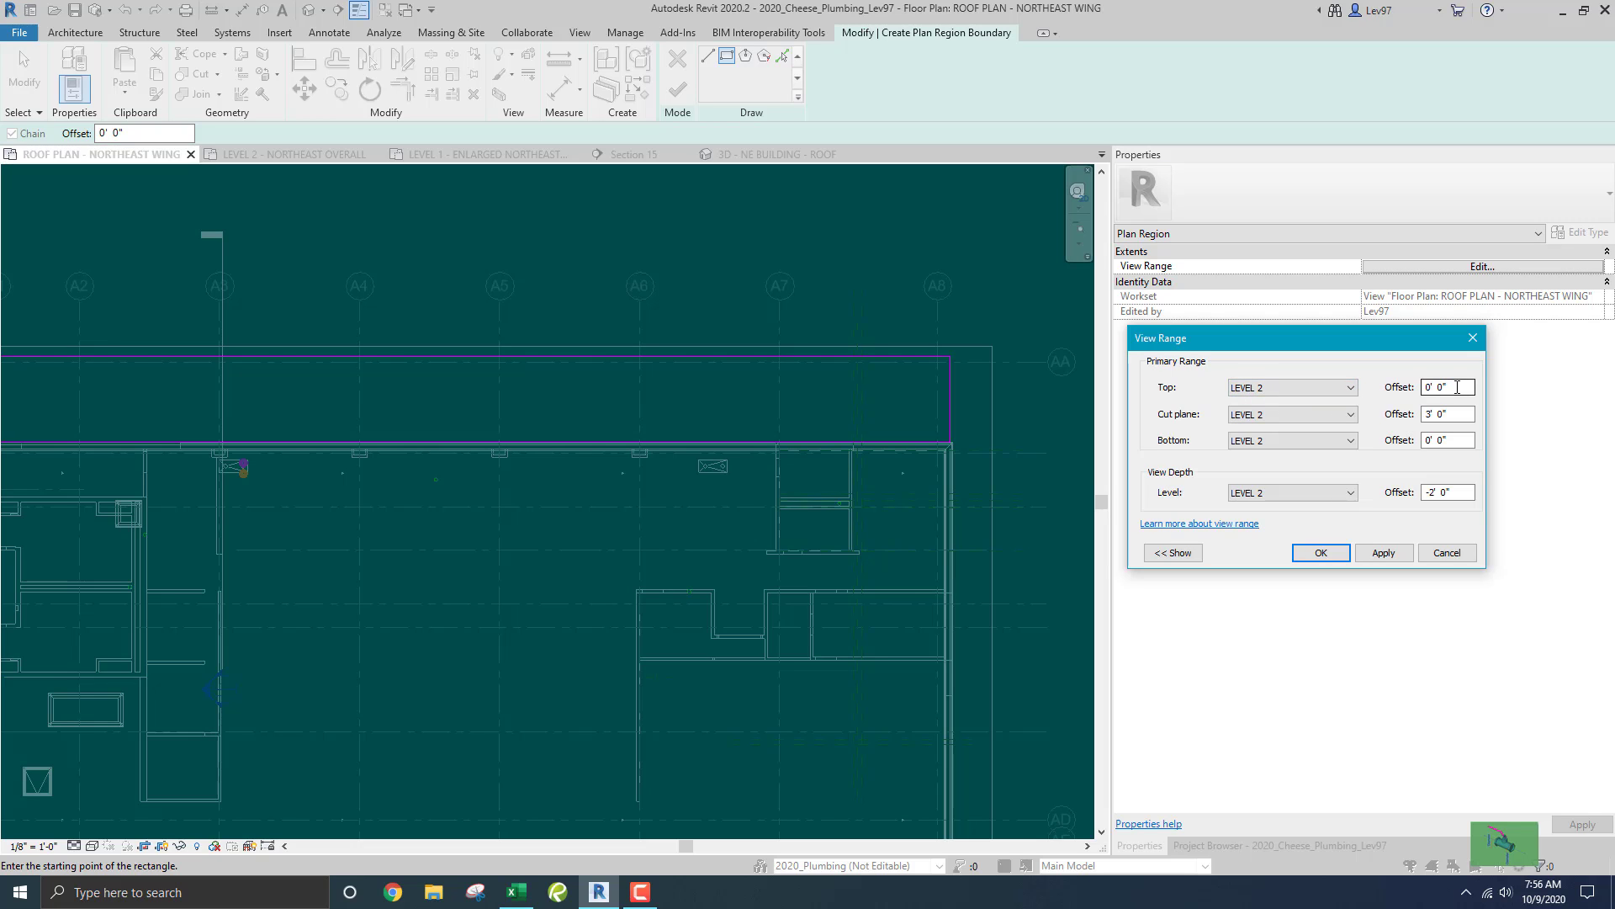
{"action": "left_click_drag", "start_coordinate": [1457, 387], "coordinate": [1391, 397]}
{"action": "type", "text": "4"}
{"action": "left_click", "coordinate": [1381, 552]}
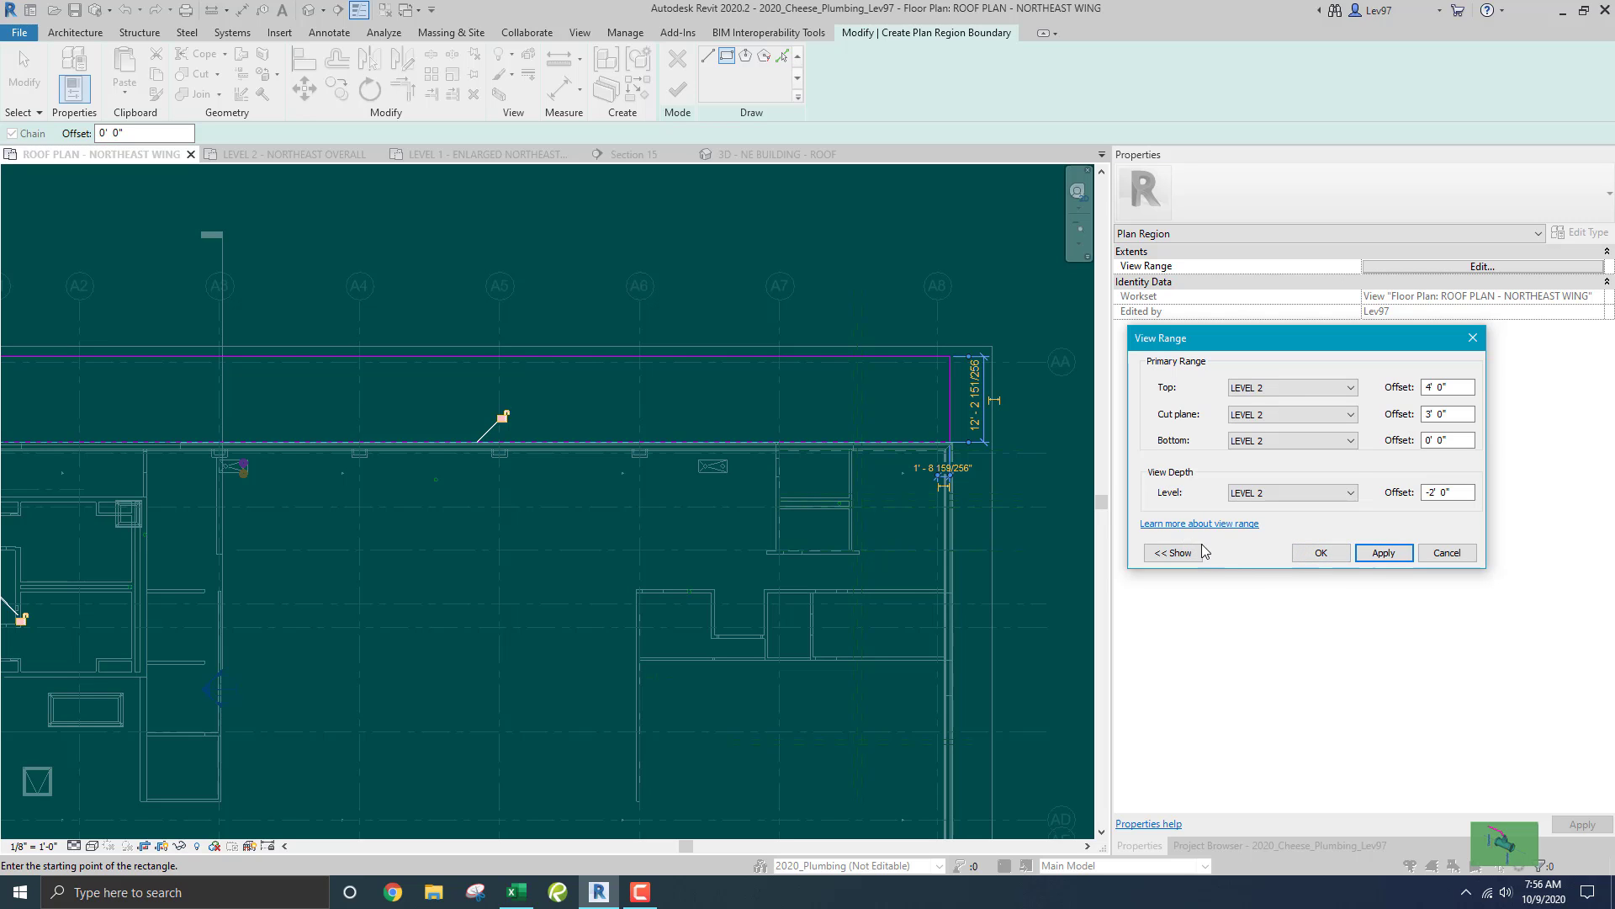
{"action": "left_click", "coordinate": [1318, 553]}
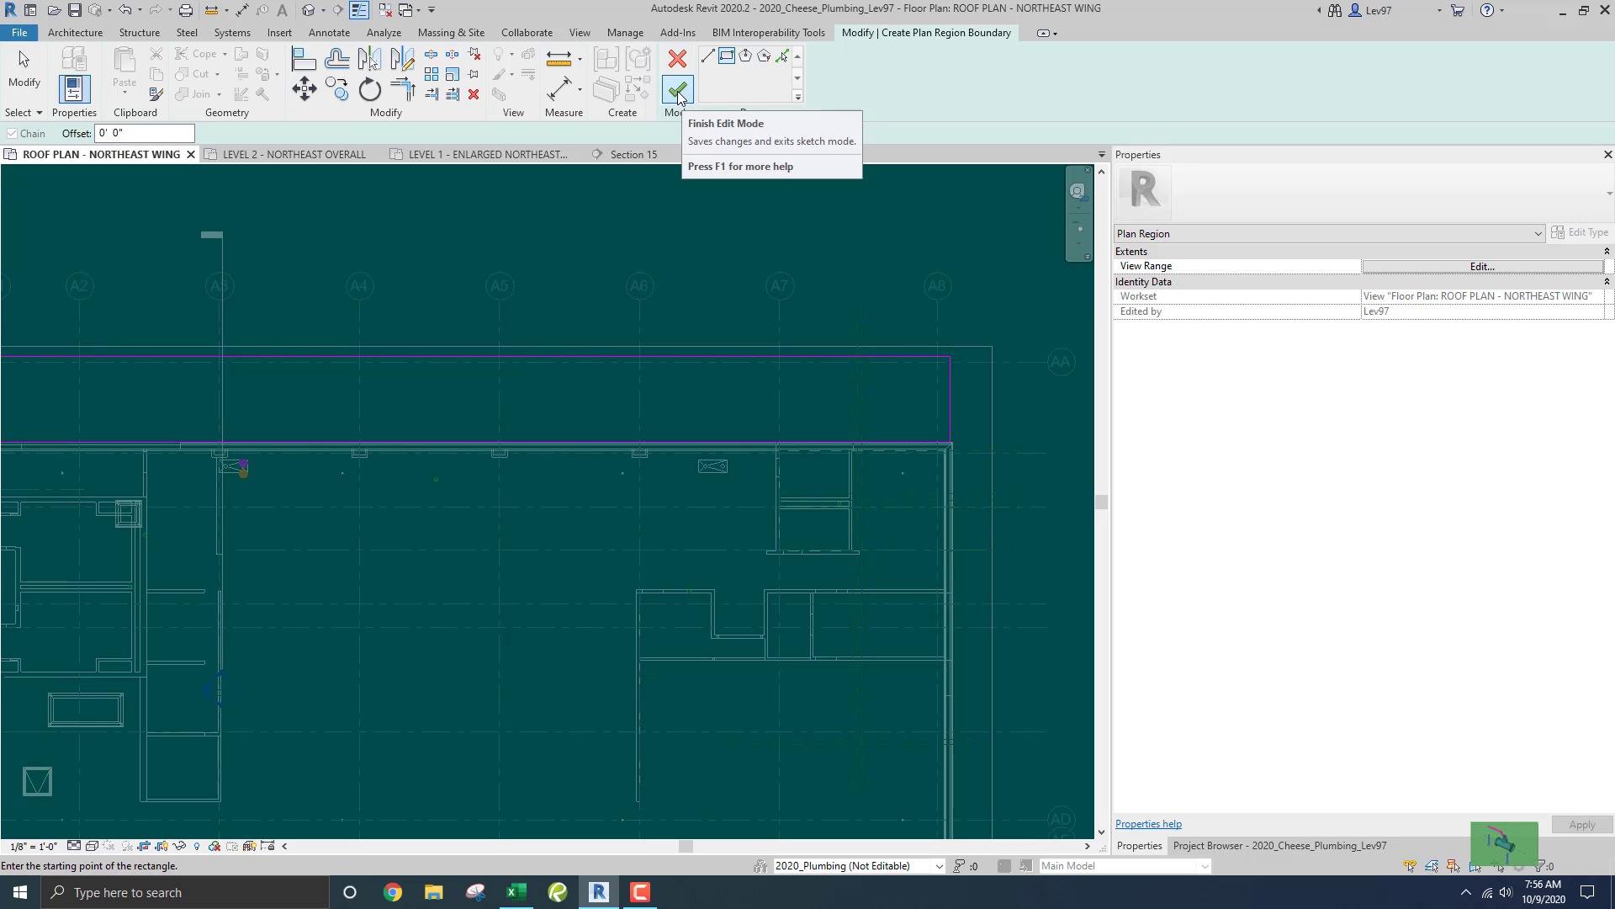
{"action": "left_click", "coordinate": [678, 91]}
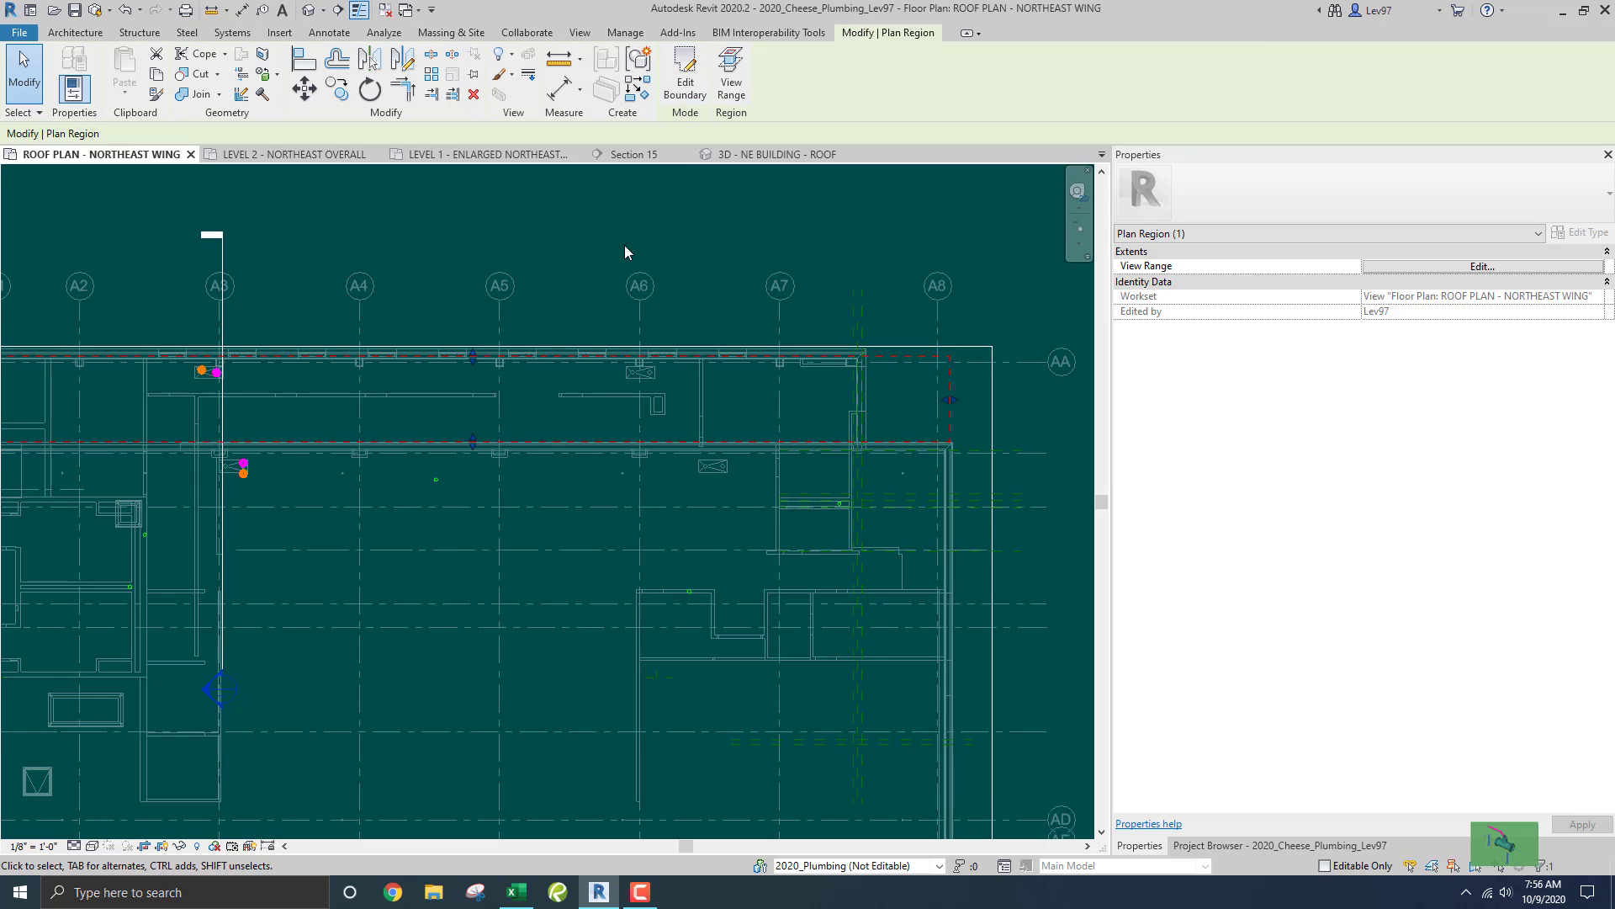
Examine the planter drains inside the roof plan's plan region and compare them with the LEVEL 2 - NORTHEAST OVERALL view.
{"action": "middle_click_drag", "start_coordinate": [326, 446], "coordinate": [444, 450]}
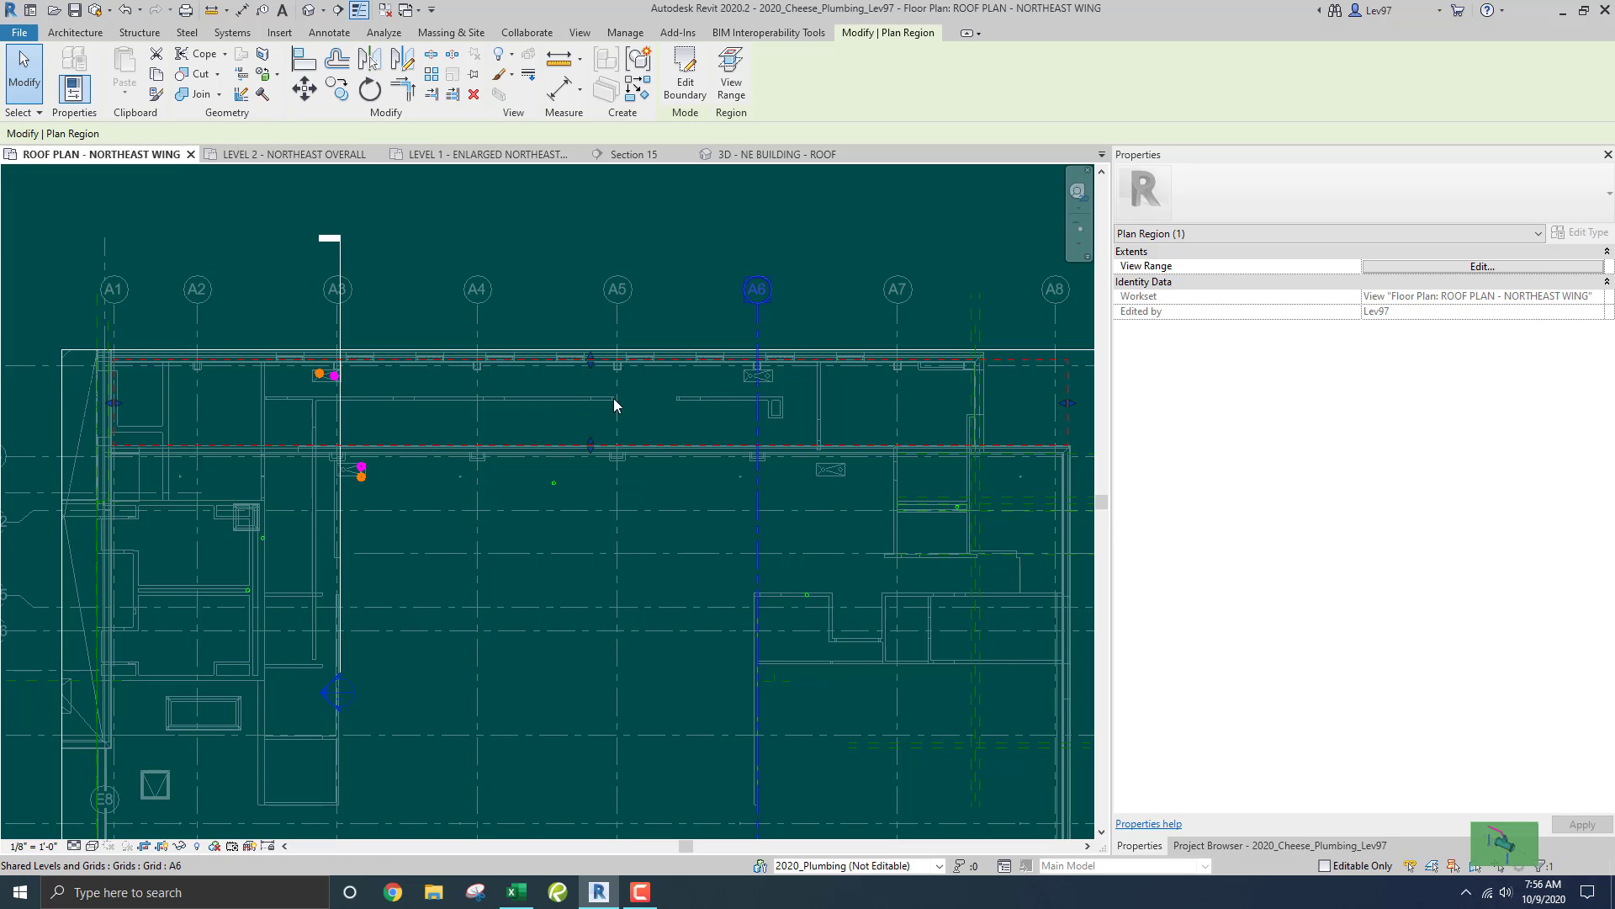
{"action": "scroll", "coordinate": [323, 387], "scroll_direction": "up", "scroll_amount": 1}
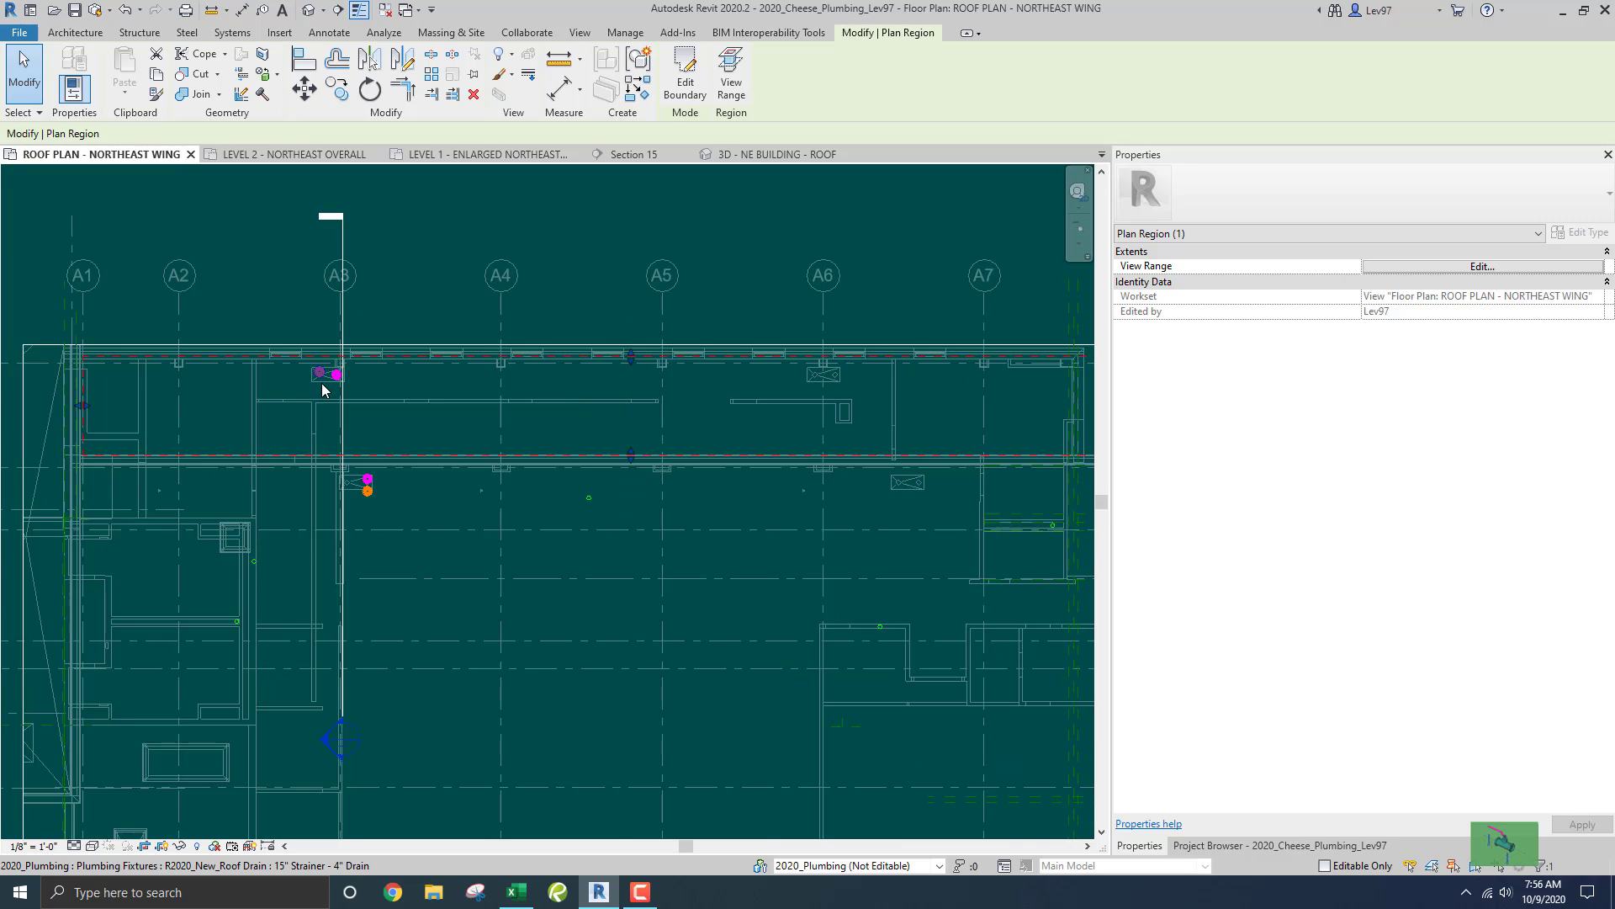
{"action": "scroll", "coordinate": [322, 389], "scroll_direction": "up", "scroll_amount": 2}
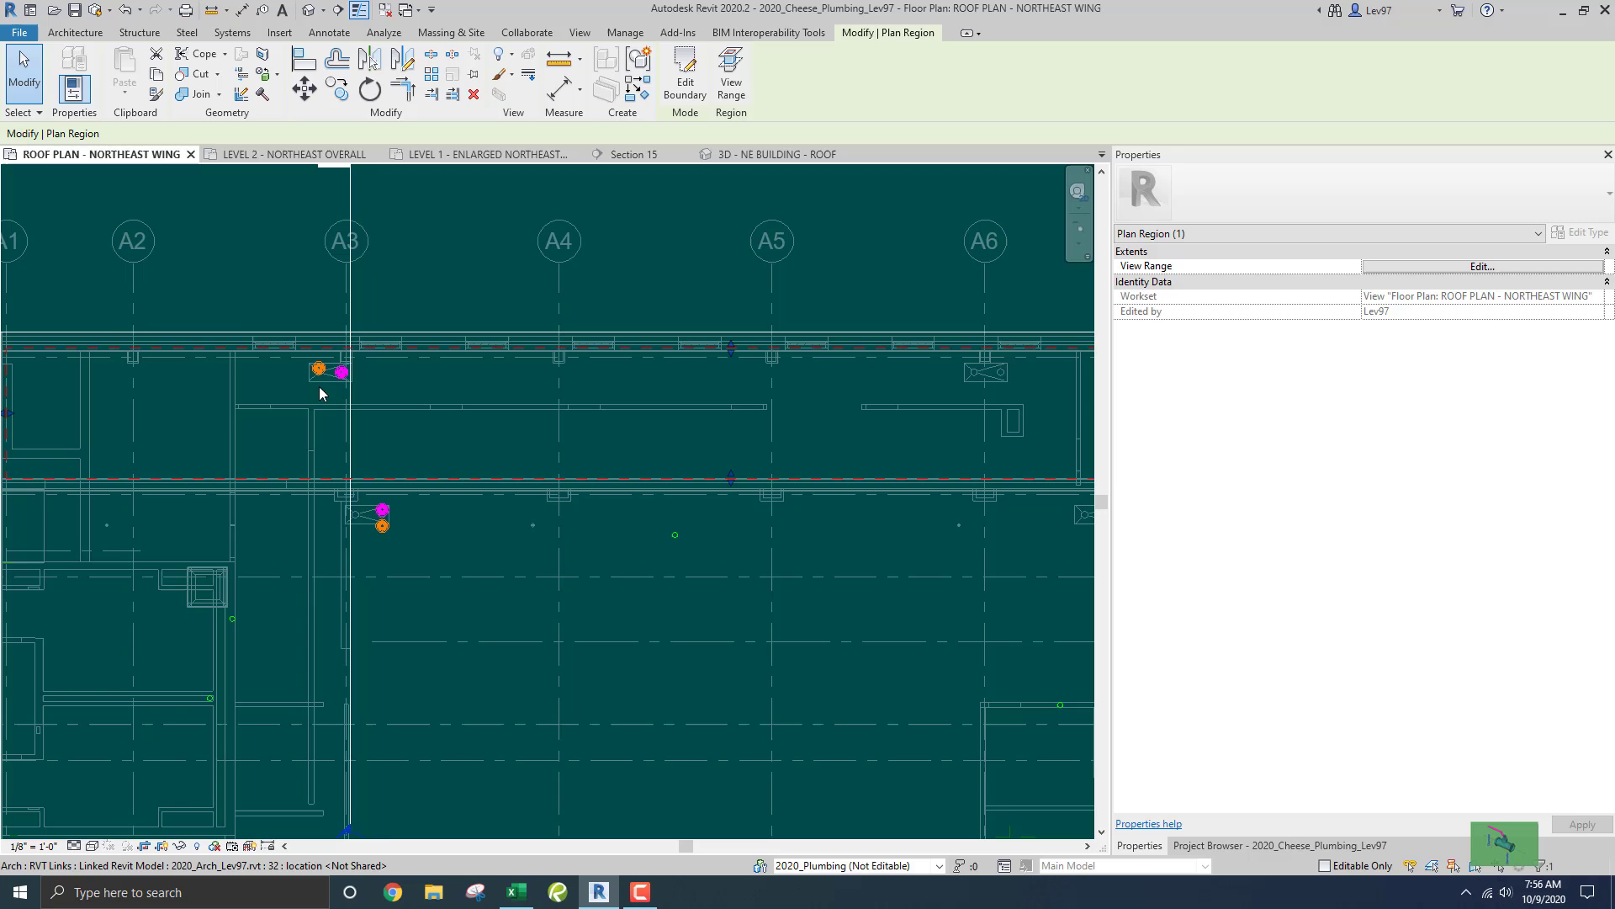
{"action": "left_click", "coordinate": [255, 154]}
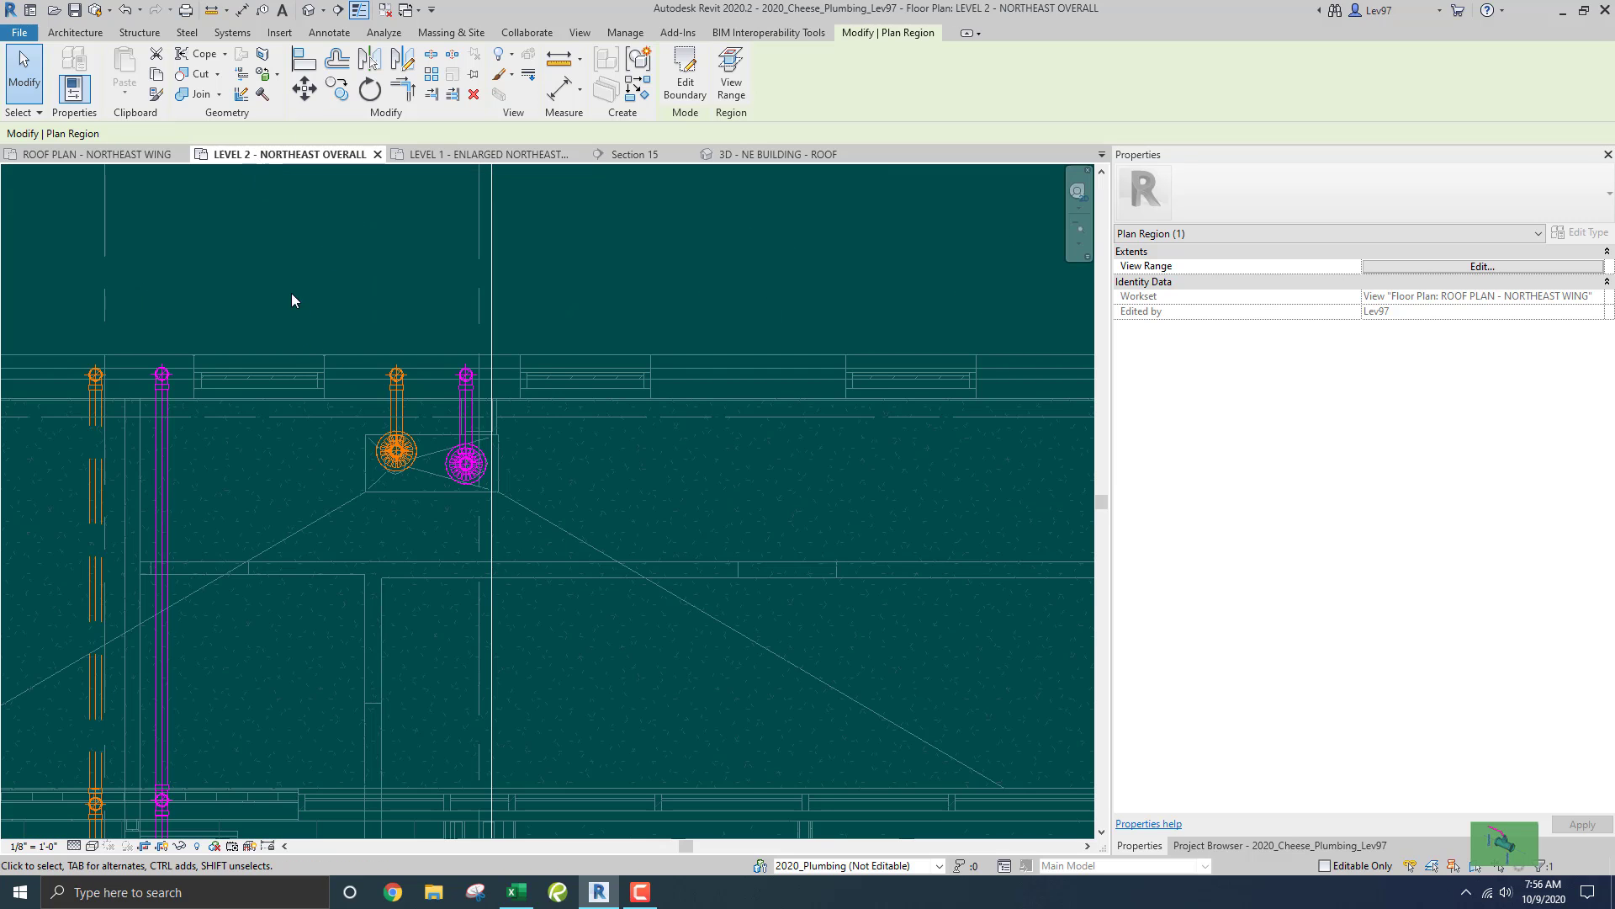
{"action": "scroll", "coordinate": [326, 353], "scroll_direction": "down", "scroll_amount": 10}
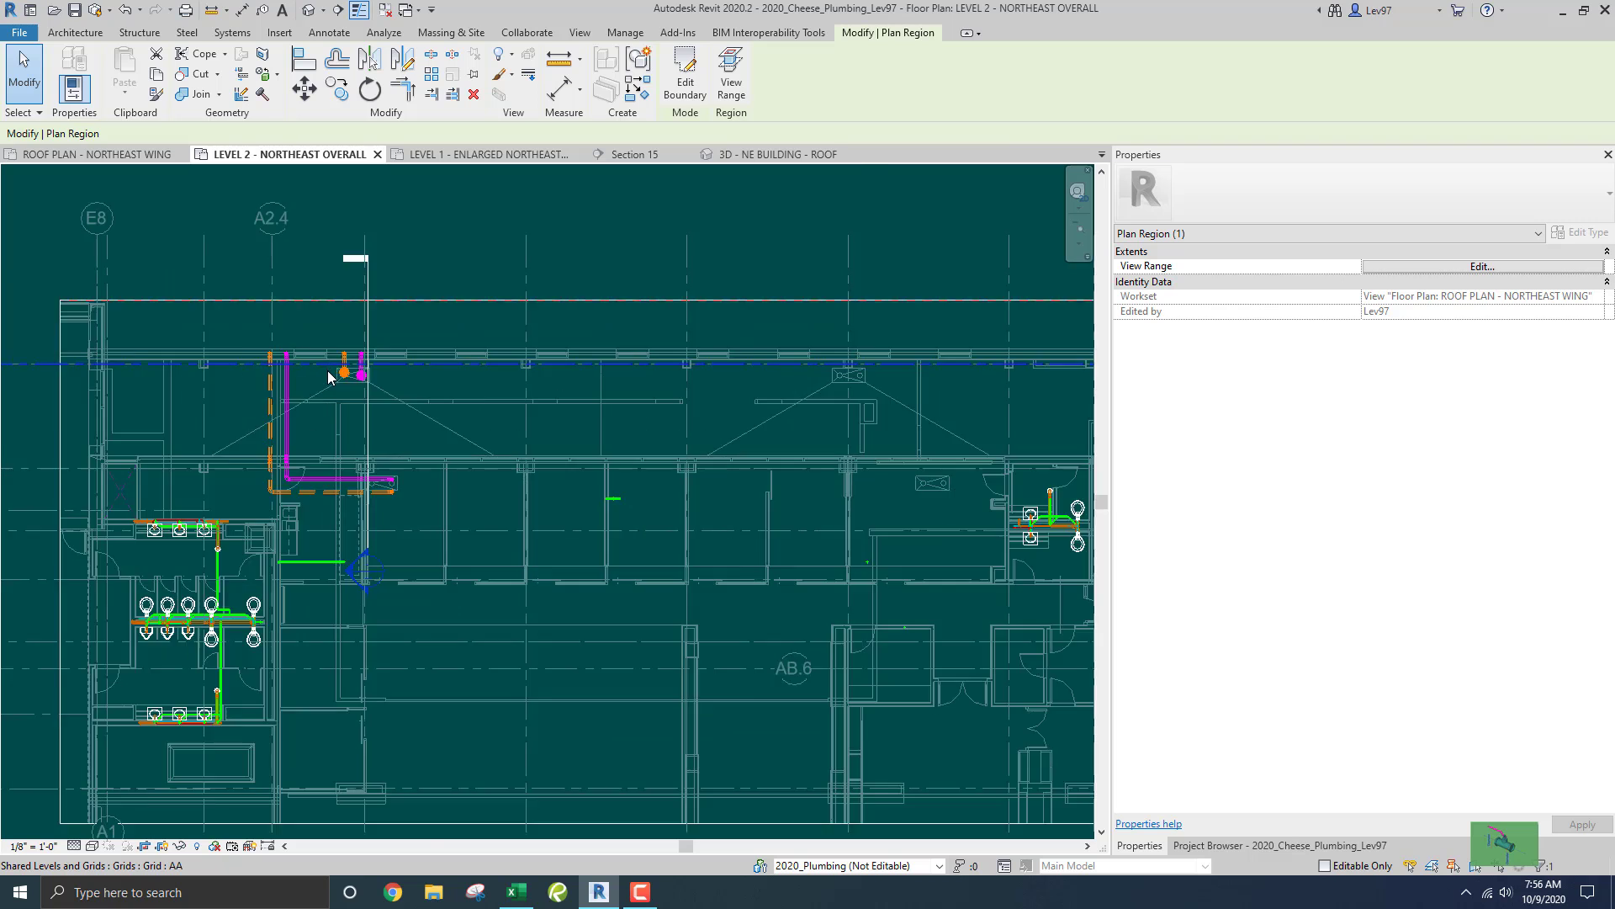
{"action": "scroll", "coordinate": [332, 370], "scroll_direction": "up", "scroll_amount": 5}
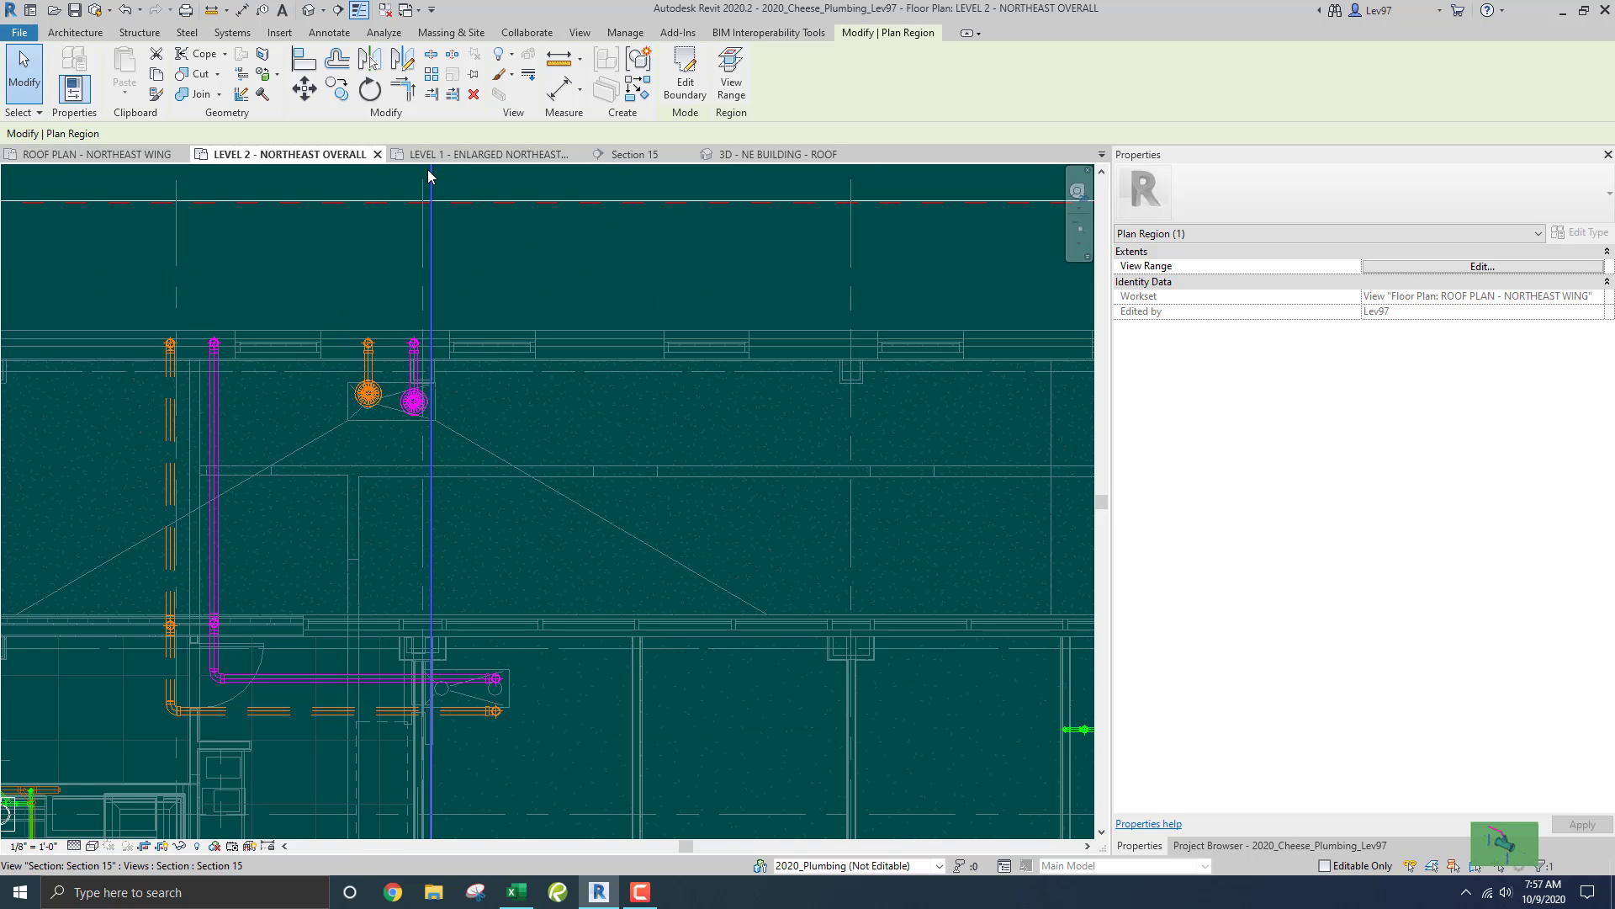
Examine the plan region's extent and the planter and roof drains in the ROOF PLAN - NORTHEAST WING view, leaving the region deselected.
{"action": "left_click", "coordinate": [92, 156]}
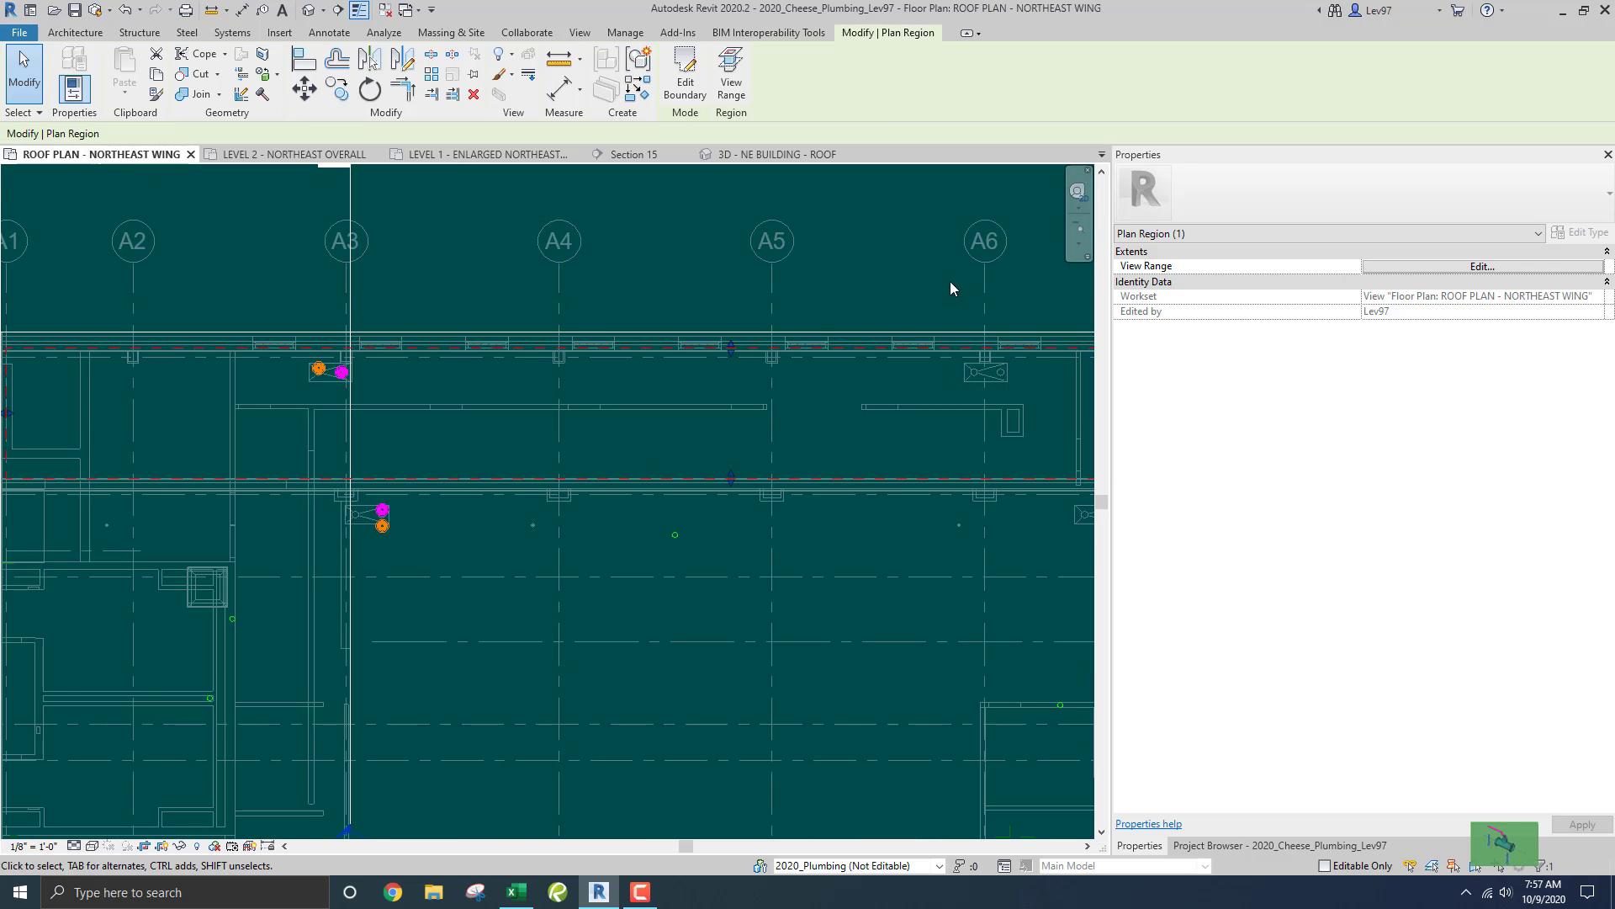
{"action": "middle_click_drag", "start_coordinate": [926, 331], "coordinate": [740, 266]}
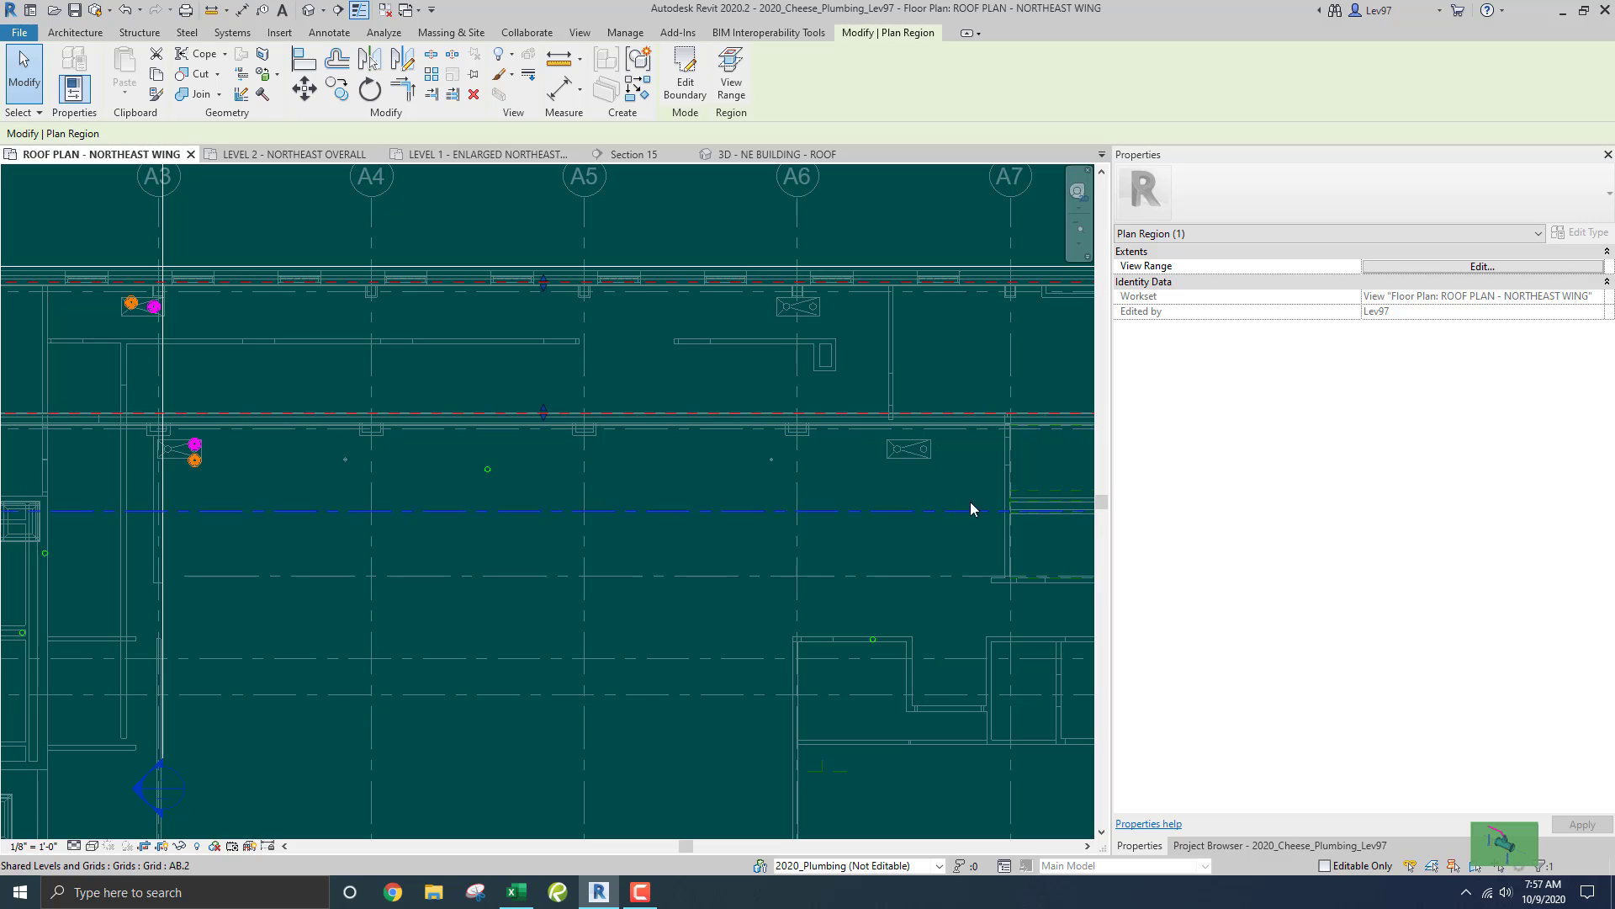
{"action": "middle_click_drag", "start_coordinate": [562, 403], "coordinate": [799, 437]}
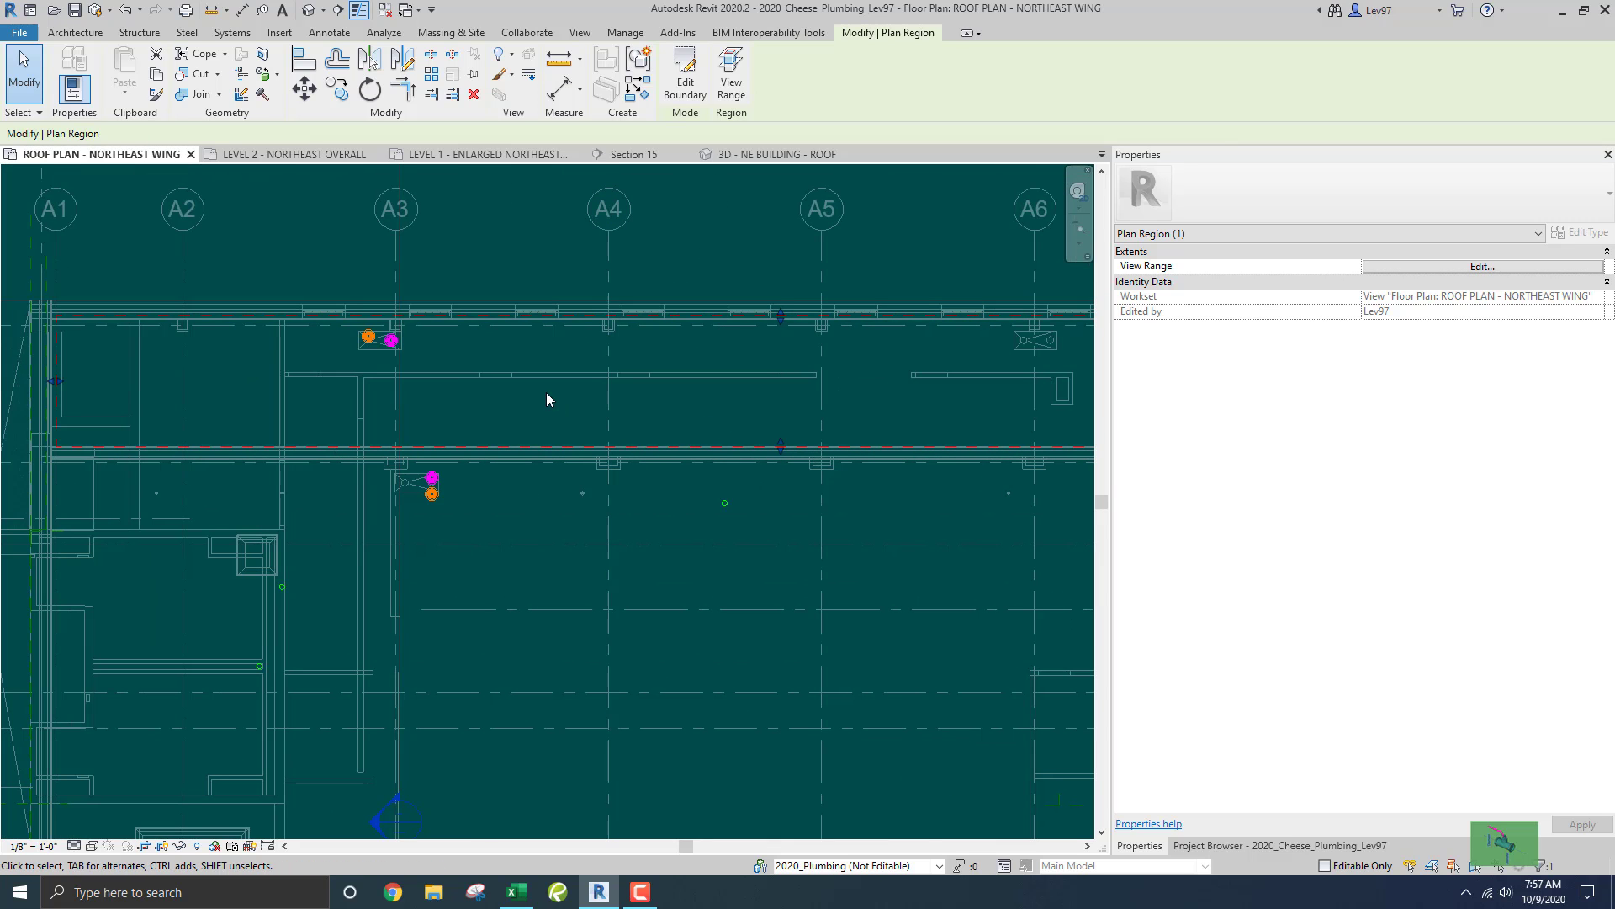
{"action": "scroll", "coordinate": [478, 402], "scroll_direction": "down", "scroll_amount": 3}
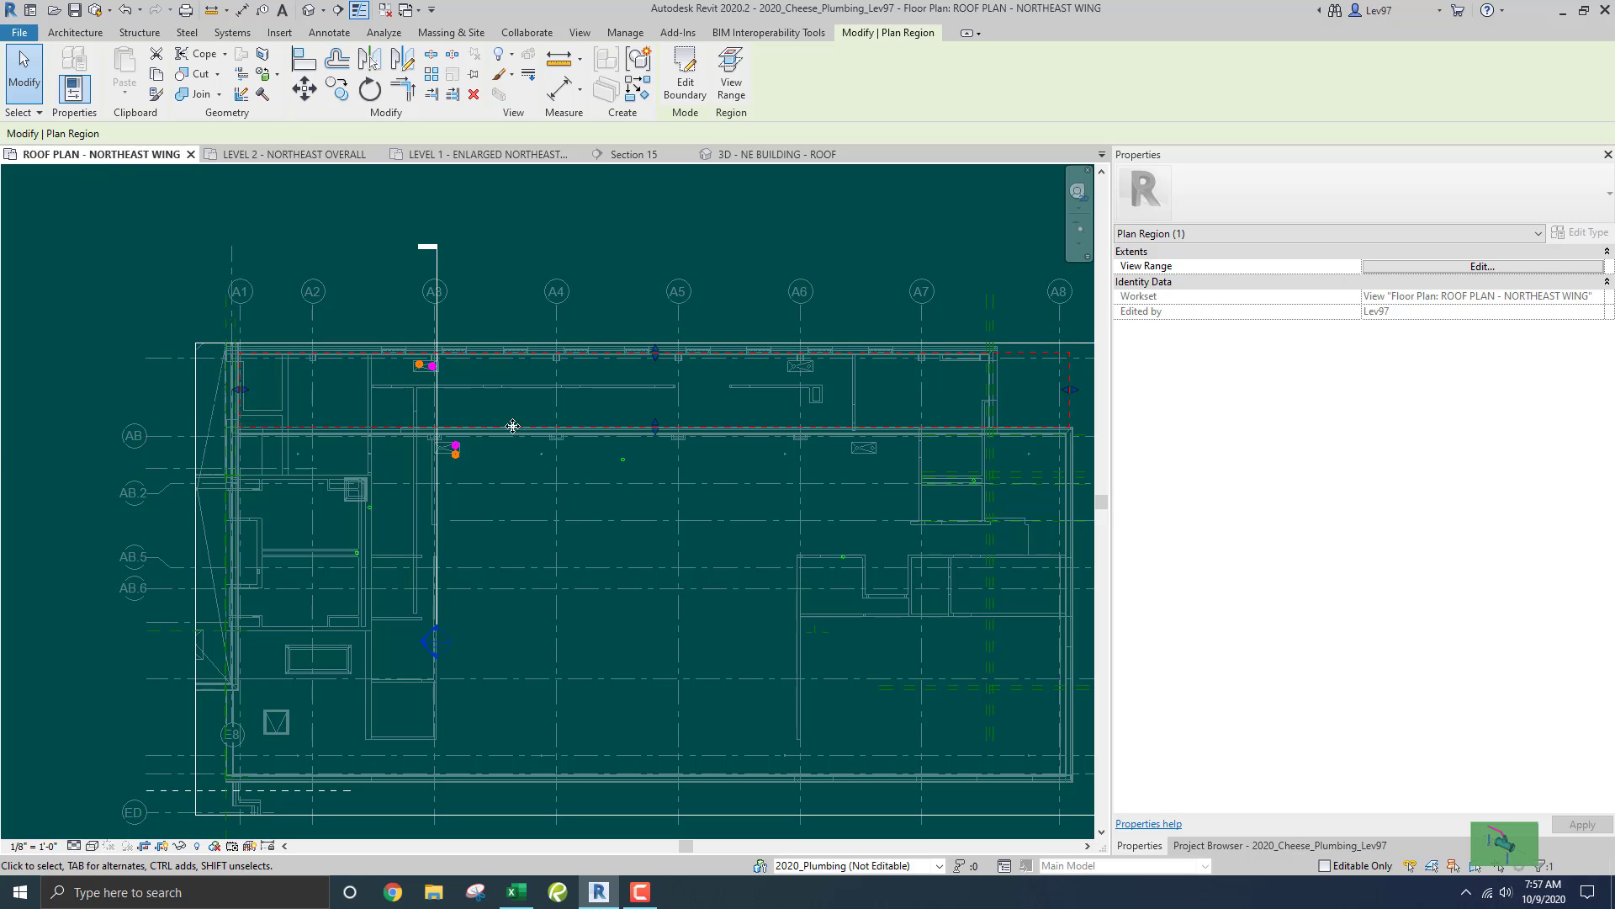
{"action": "scroll", "coordinate": [473, 403], "scroll_direction": "up", "scroll_amount": 2}
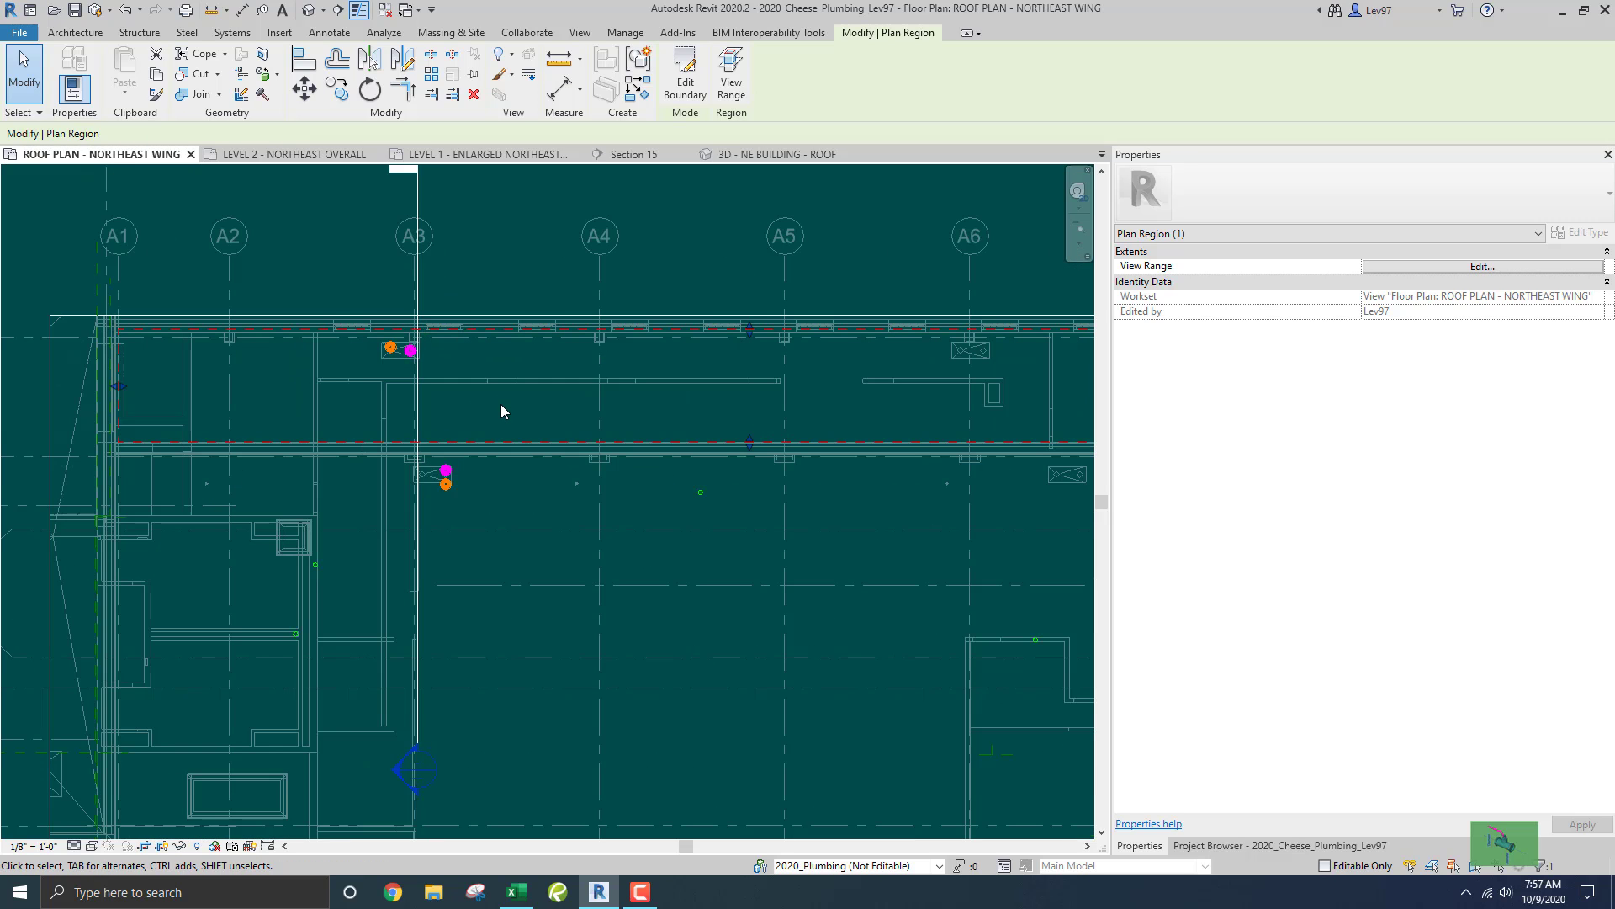
{"action": "left_click", "coordinate": [501, 402]}
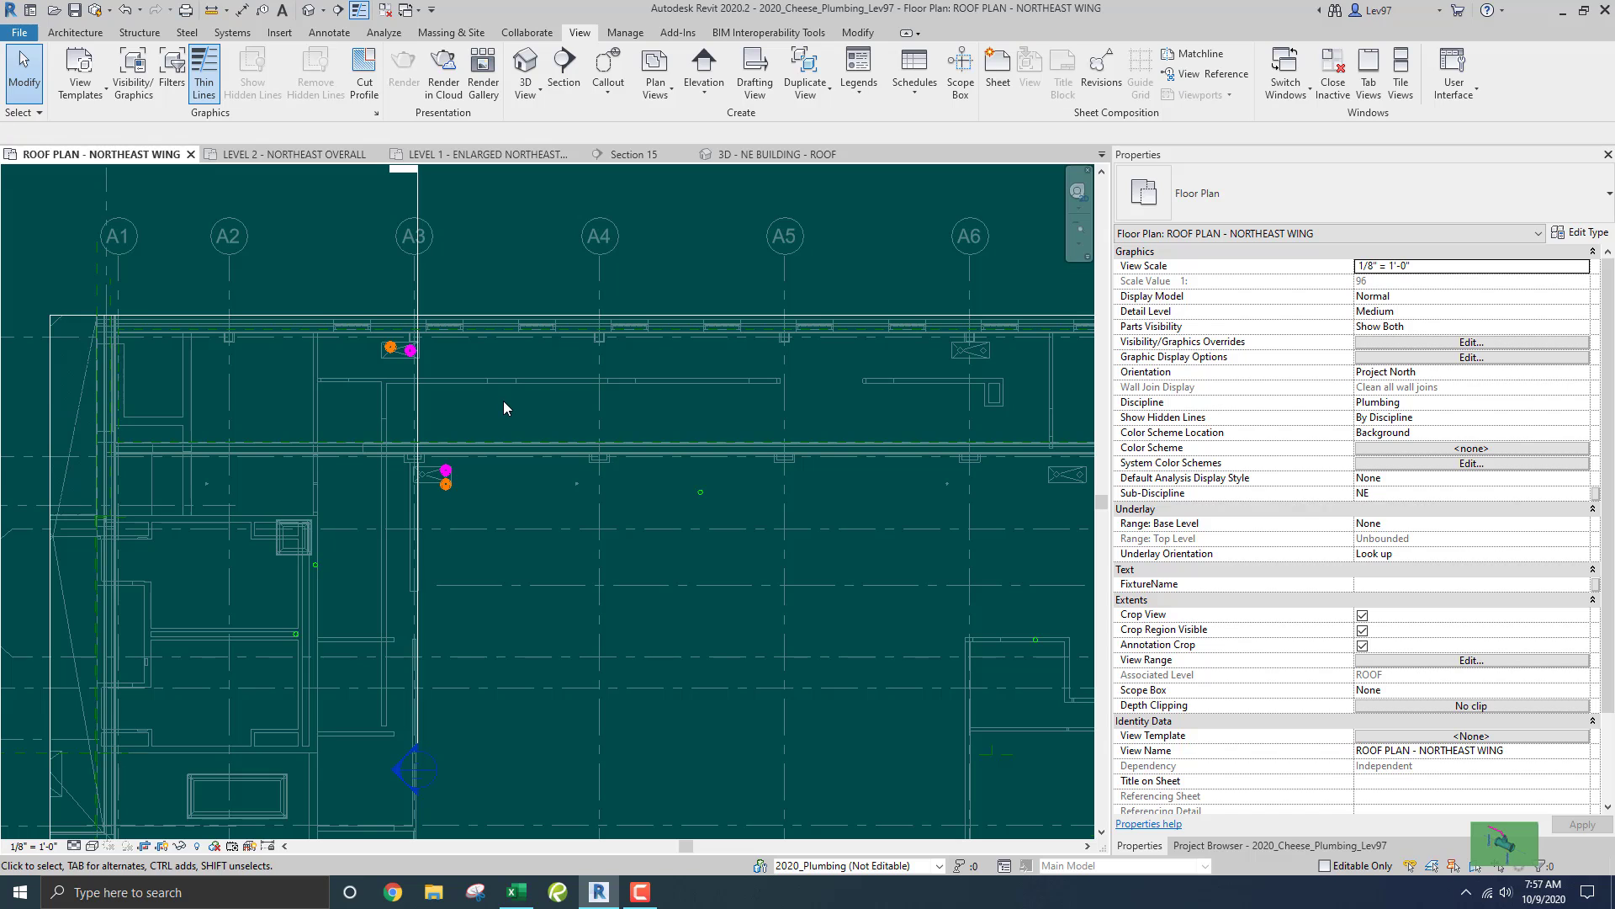
{"action": "scroll", "coordinate": [511, 401], "scroll_direction": "down", "scroll_amount": 1}
{"action": "scroll", "coordinate": [476, 411], "scroll_direction": "up", "scroll_amount": 1}
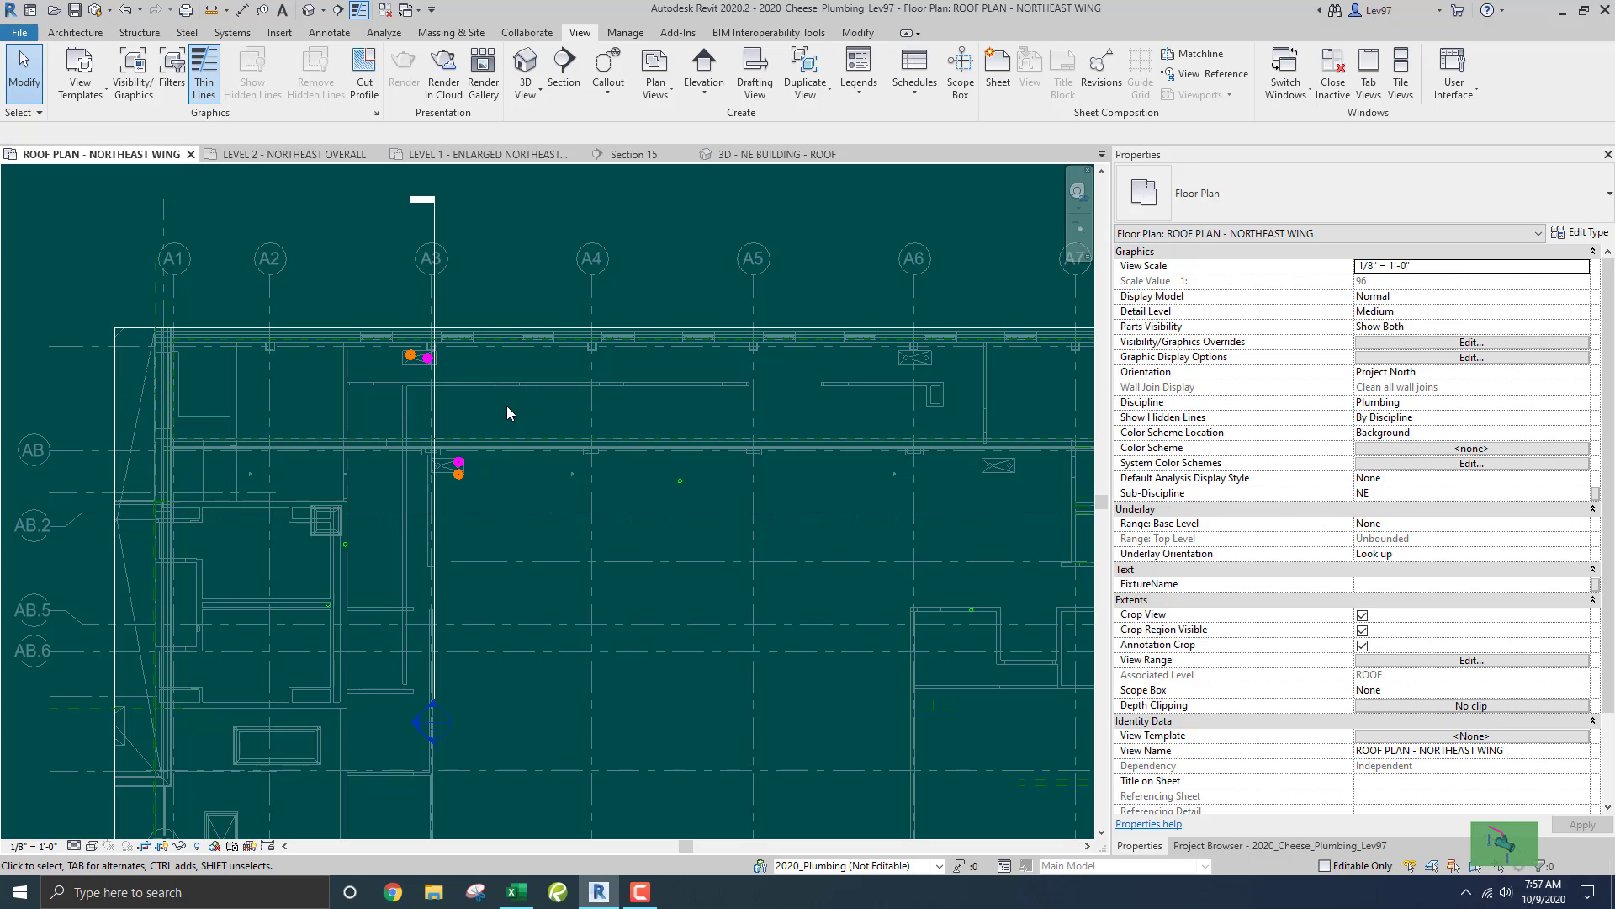
{"action": "middle_click_drag", "start_coordinate": [511, 407], "coordinate": [575, 367]}
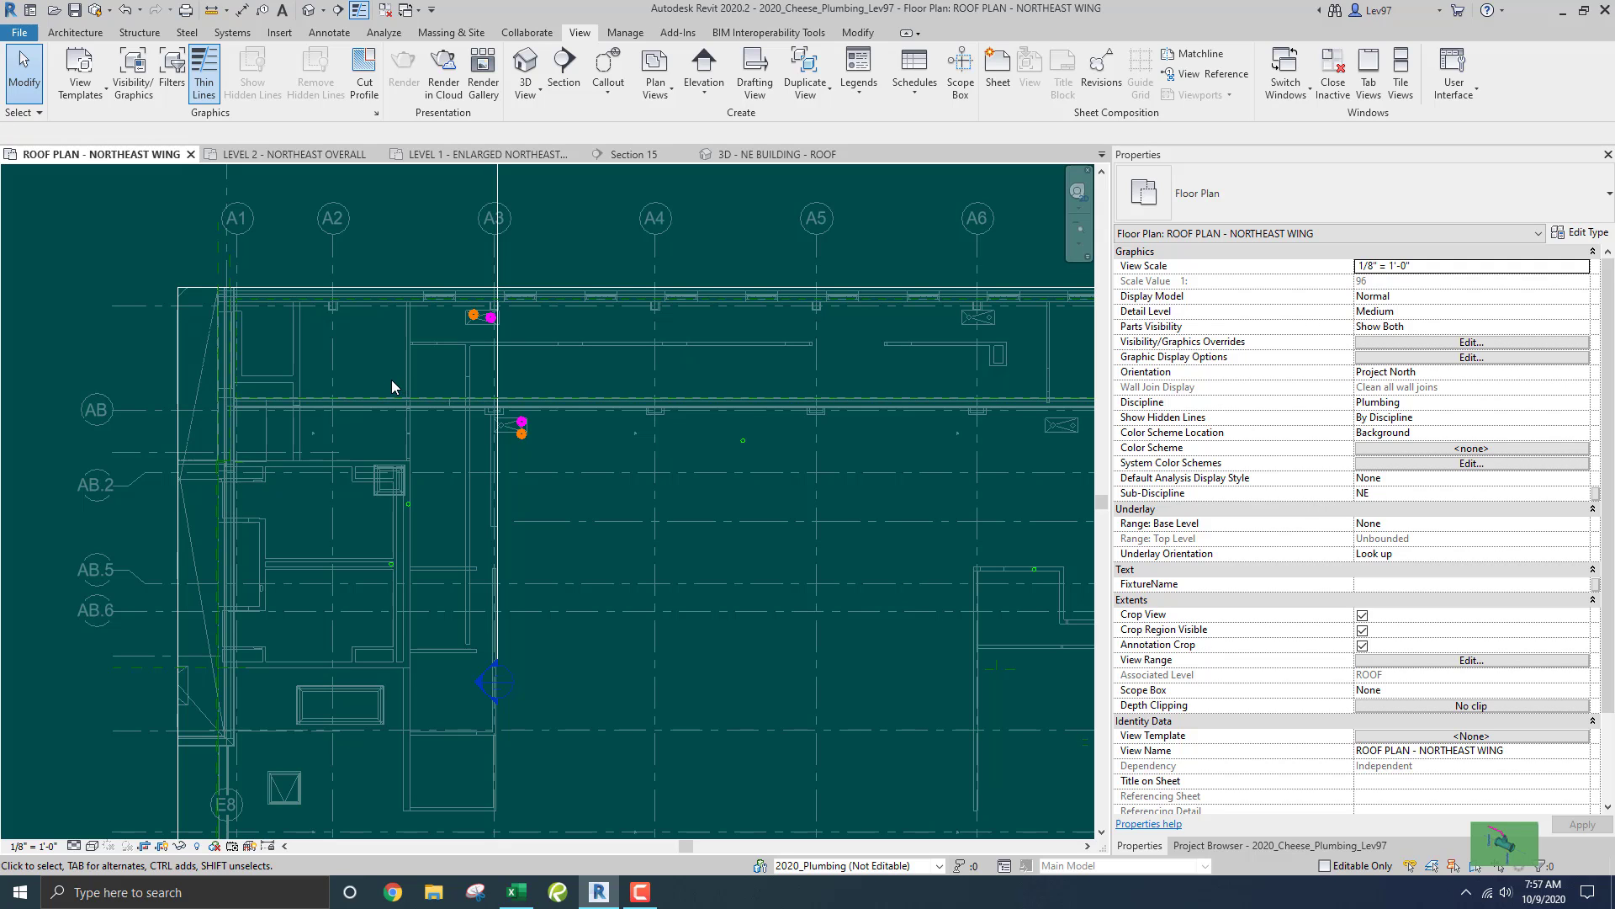
{"action": "middle_click_drag", "start_coordinate": [390, 387], "coordinate": [344, 387]}
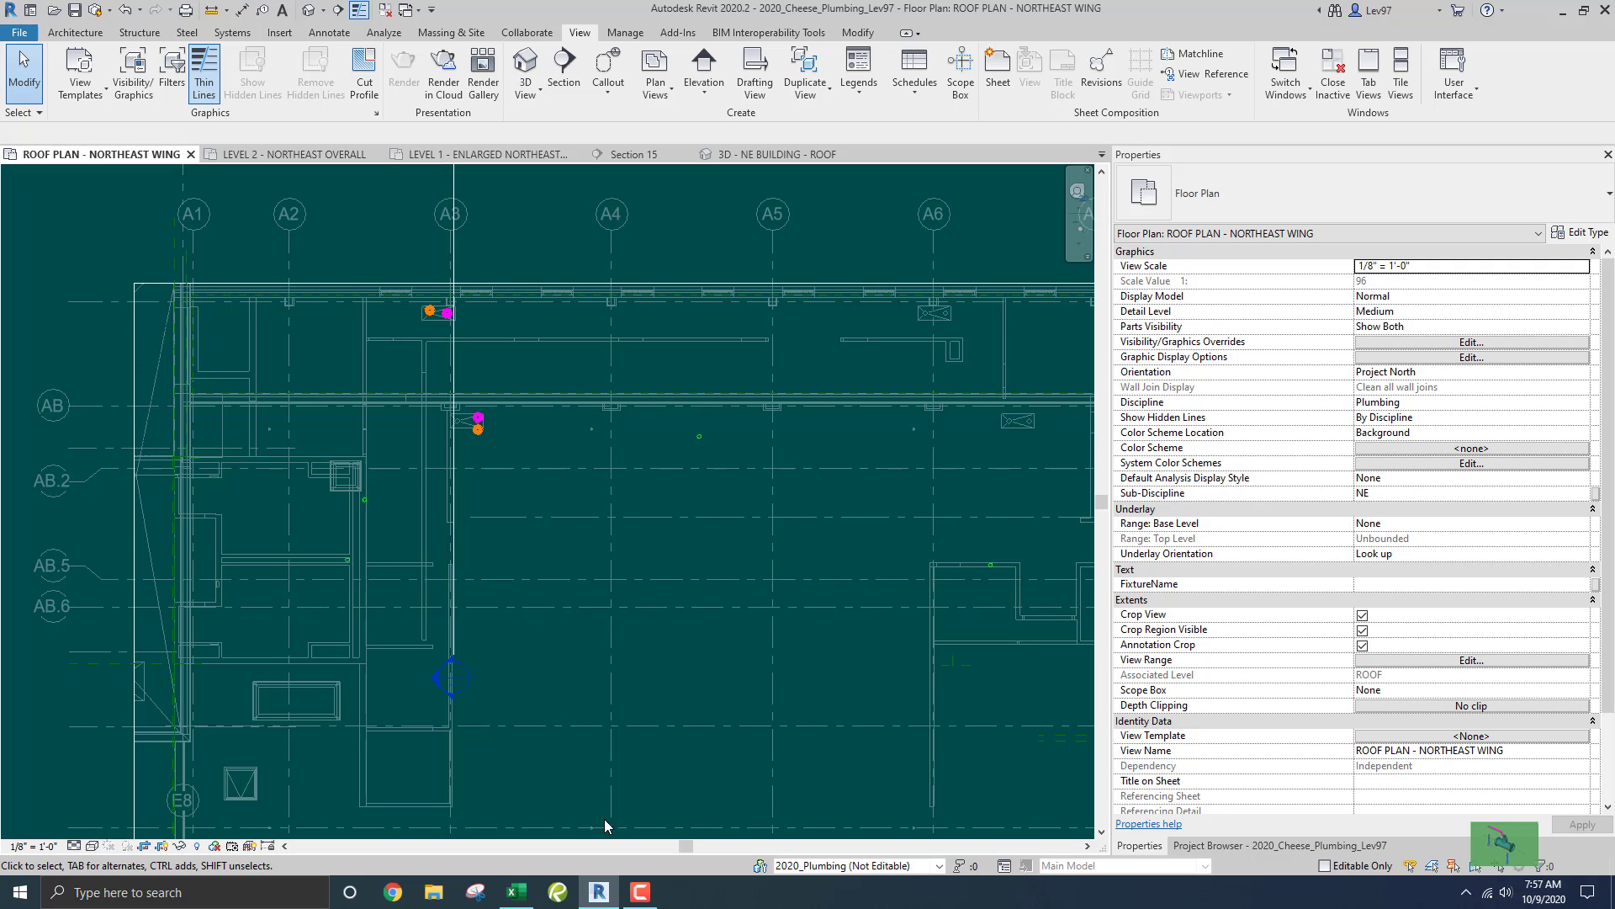
{"action": "left_click", "coordinate": [641, 894]}
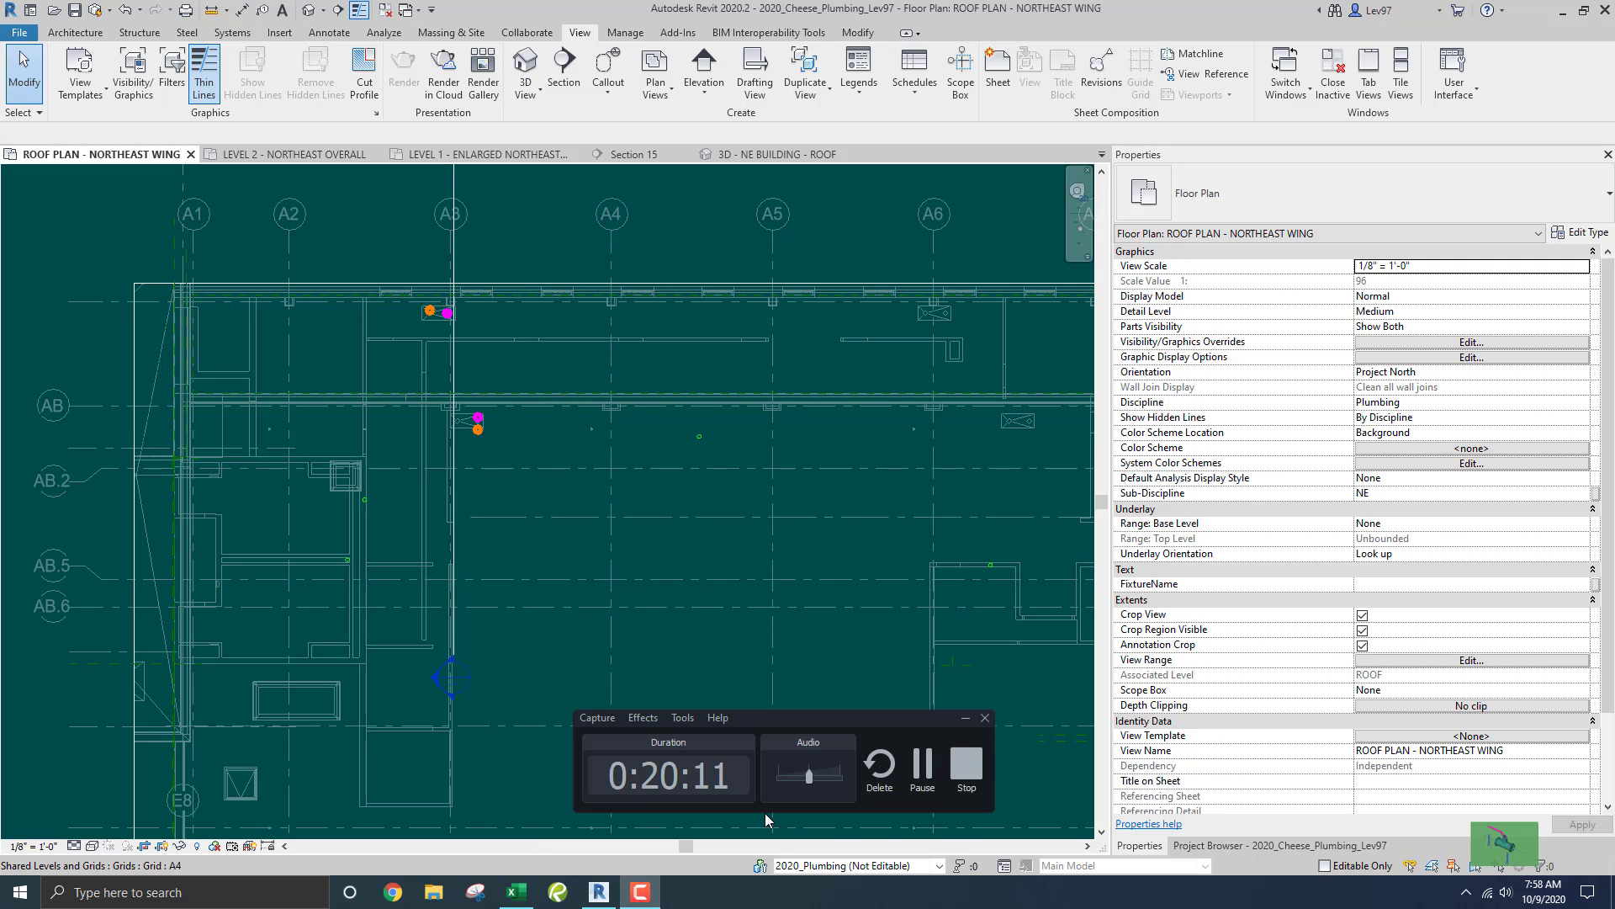